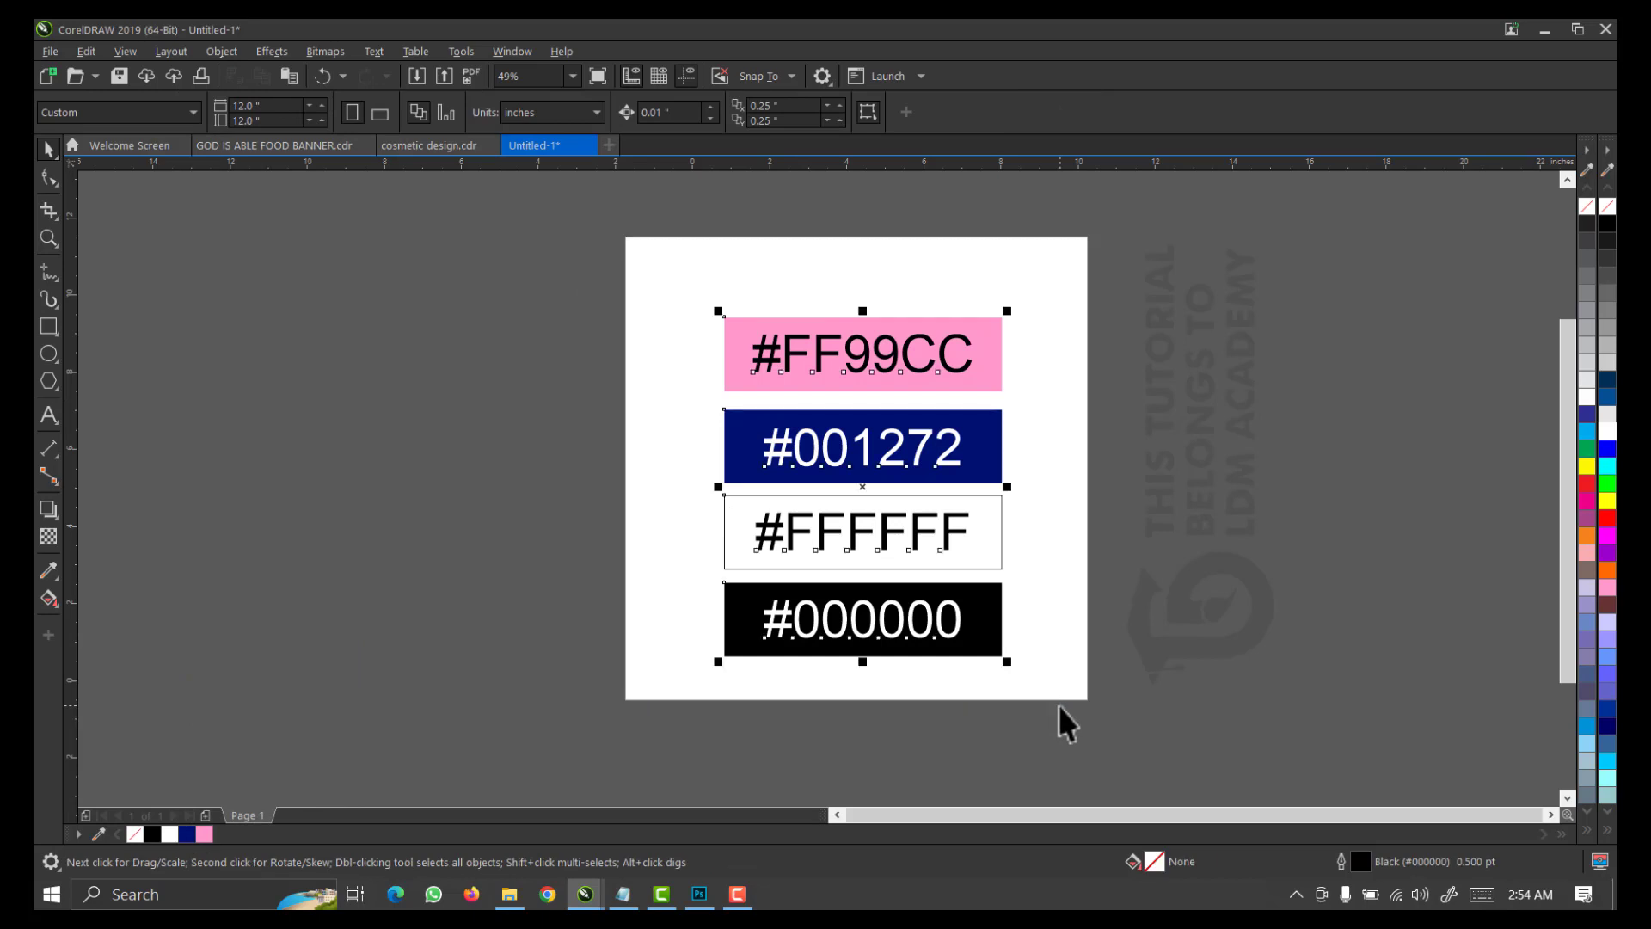
Delete the colour swatches and create a page-sized 12 by 12 in rectangle with pink #FF99CC fill and no outline
key(Delete)
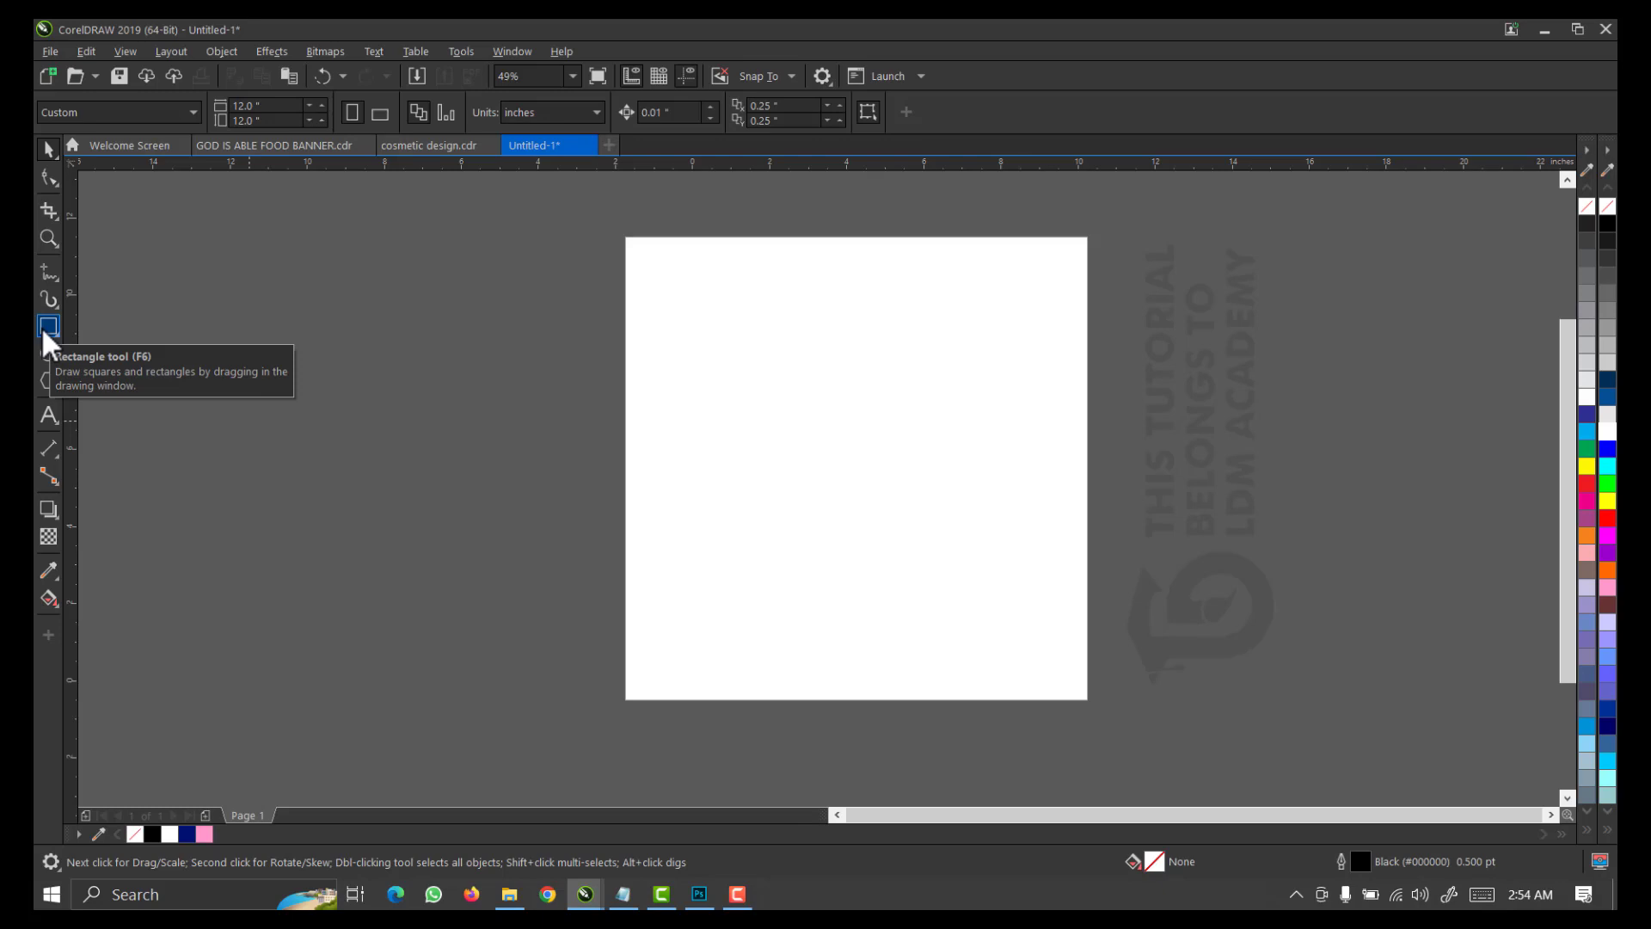
double_click(41, 327)
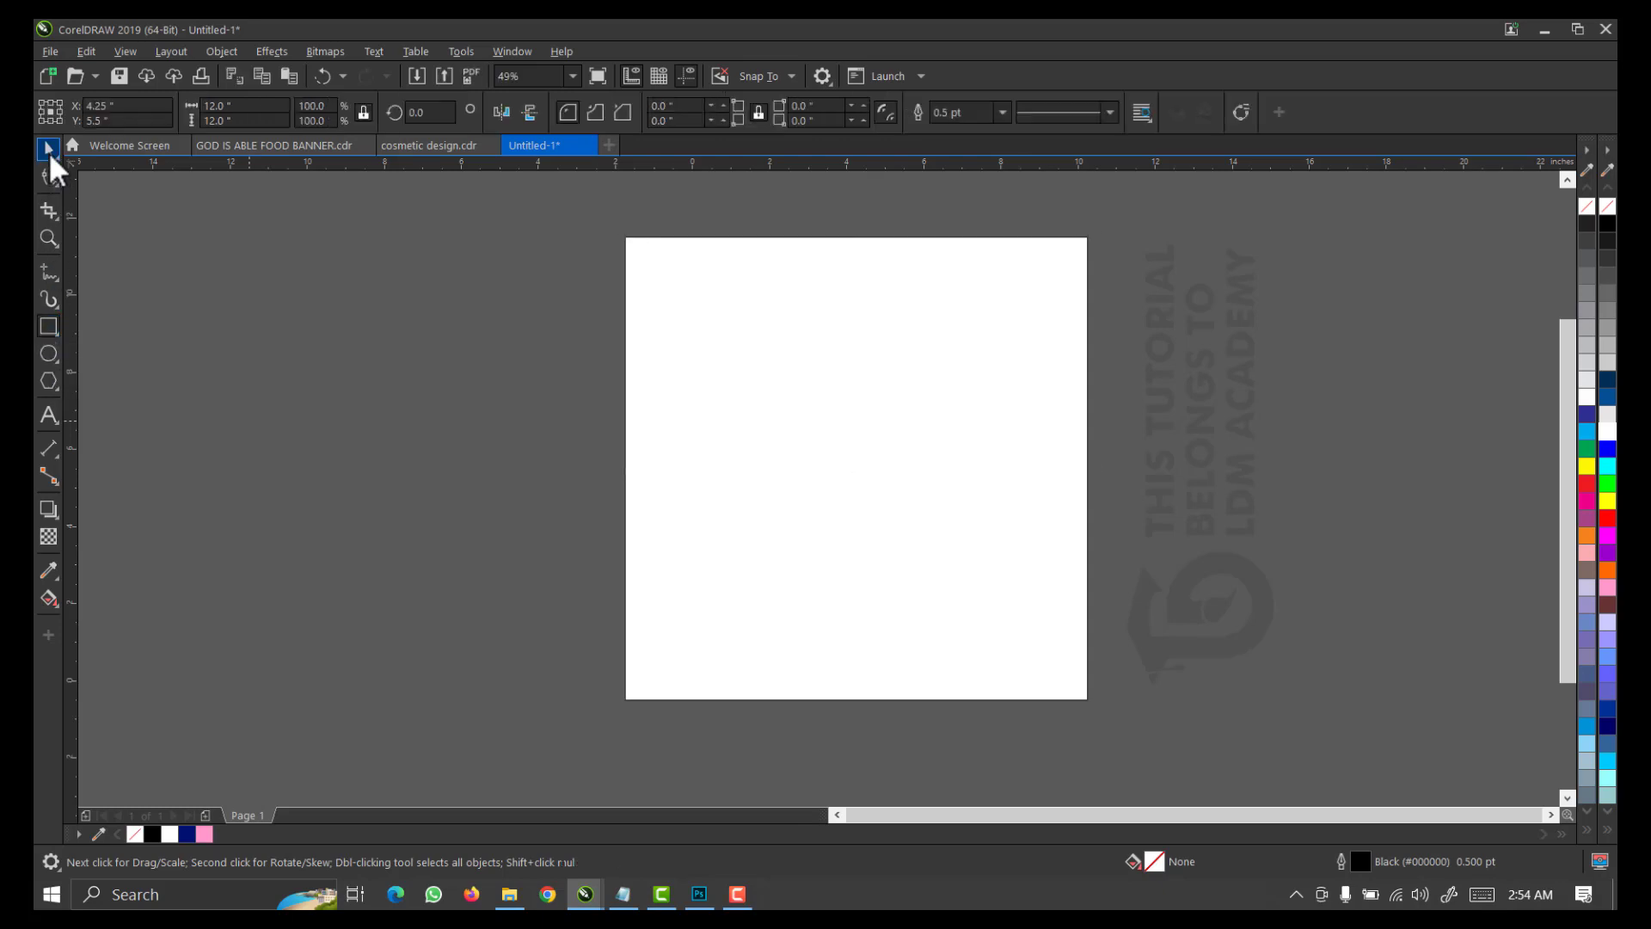
key(space)
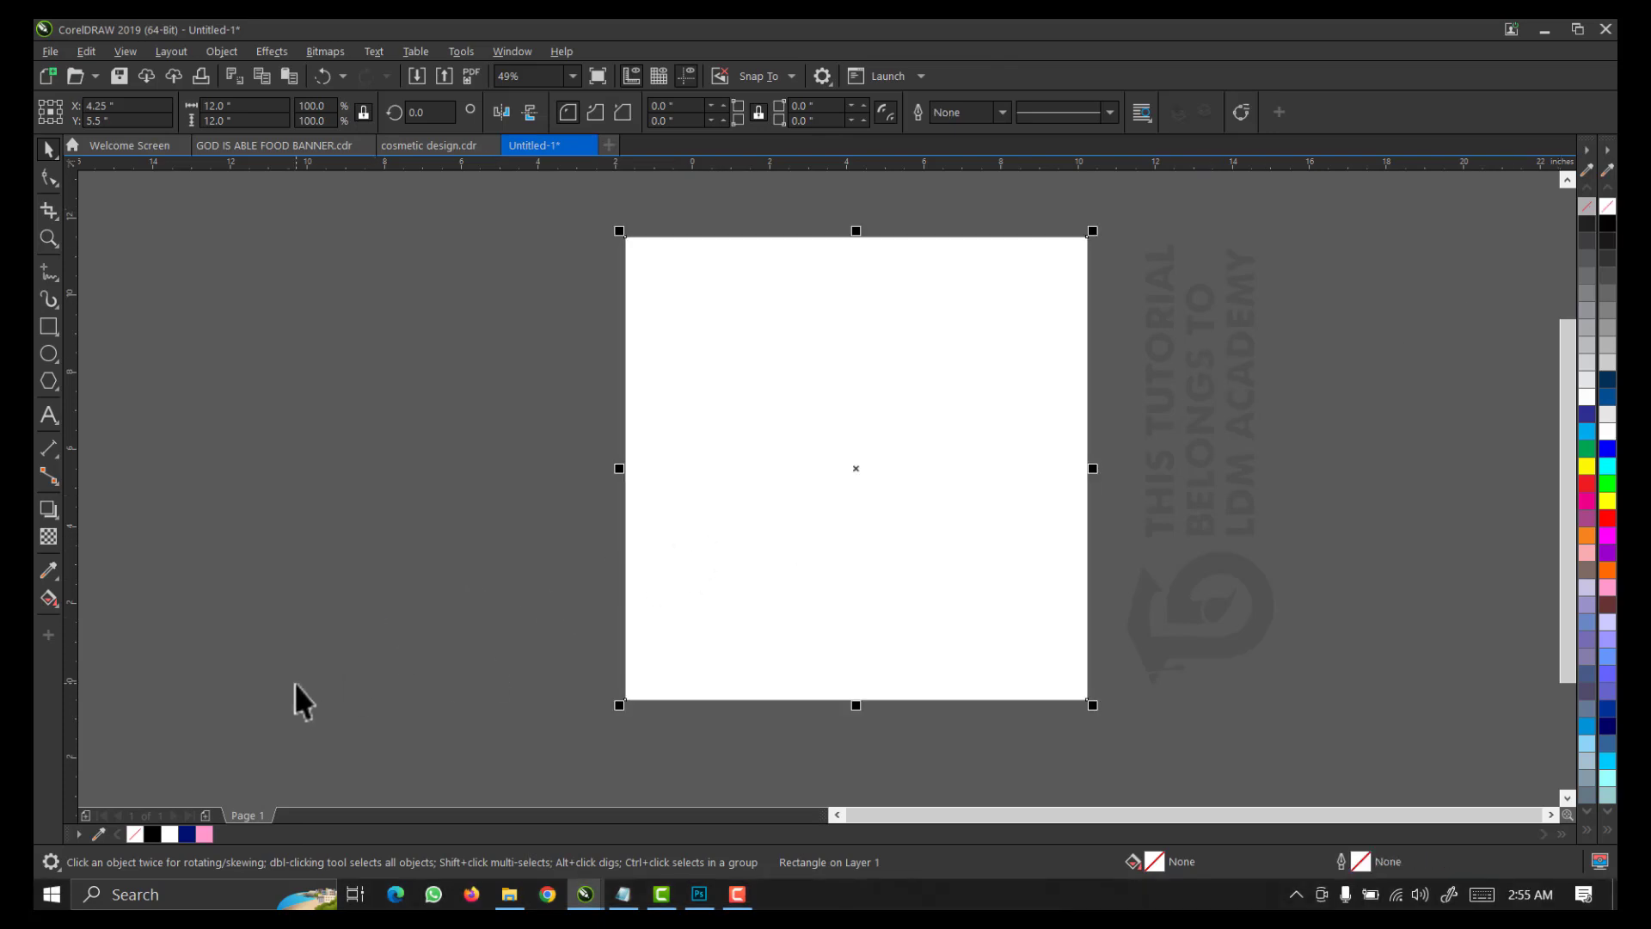
click(204, 835)
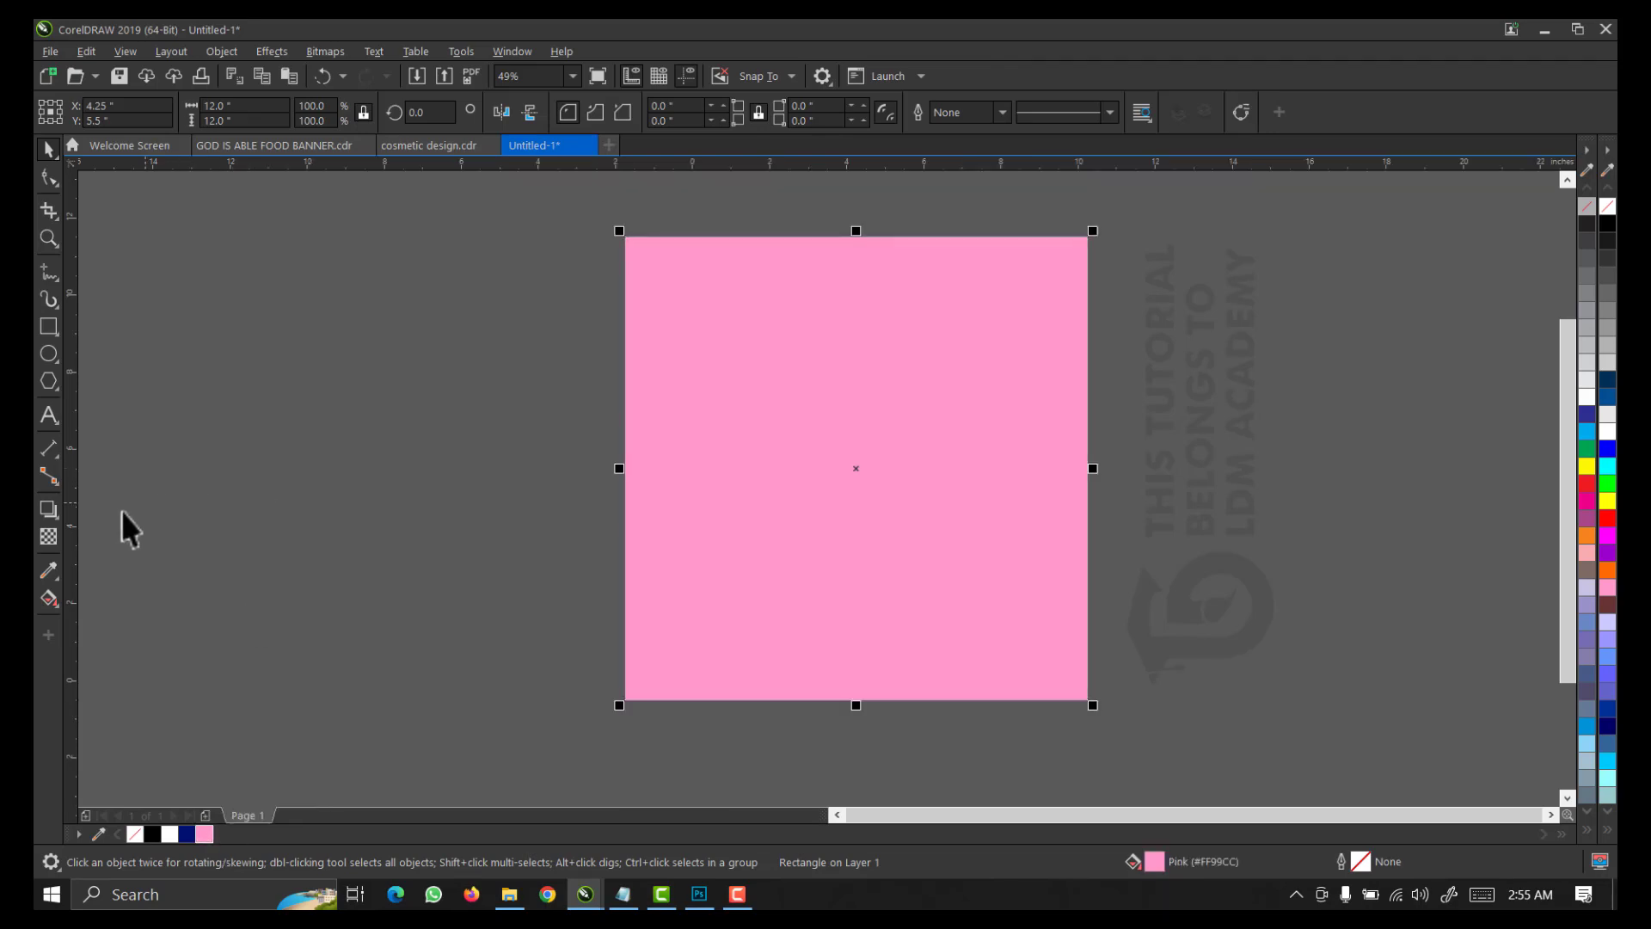
Apply an elliptical fountain fill to the pink rectangle, fading from a white centre to pink edges
click(48, 595)
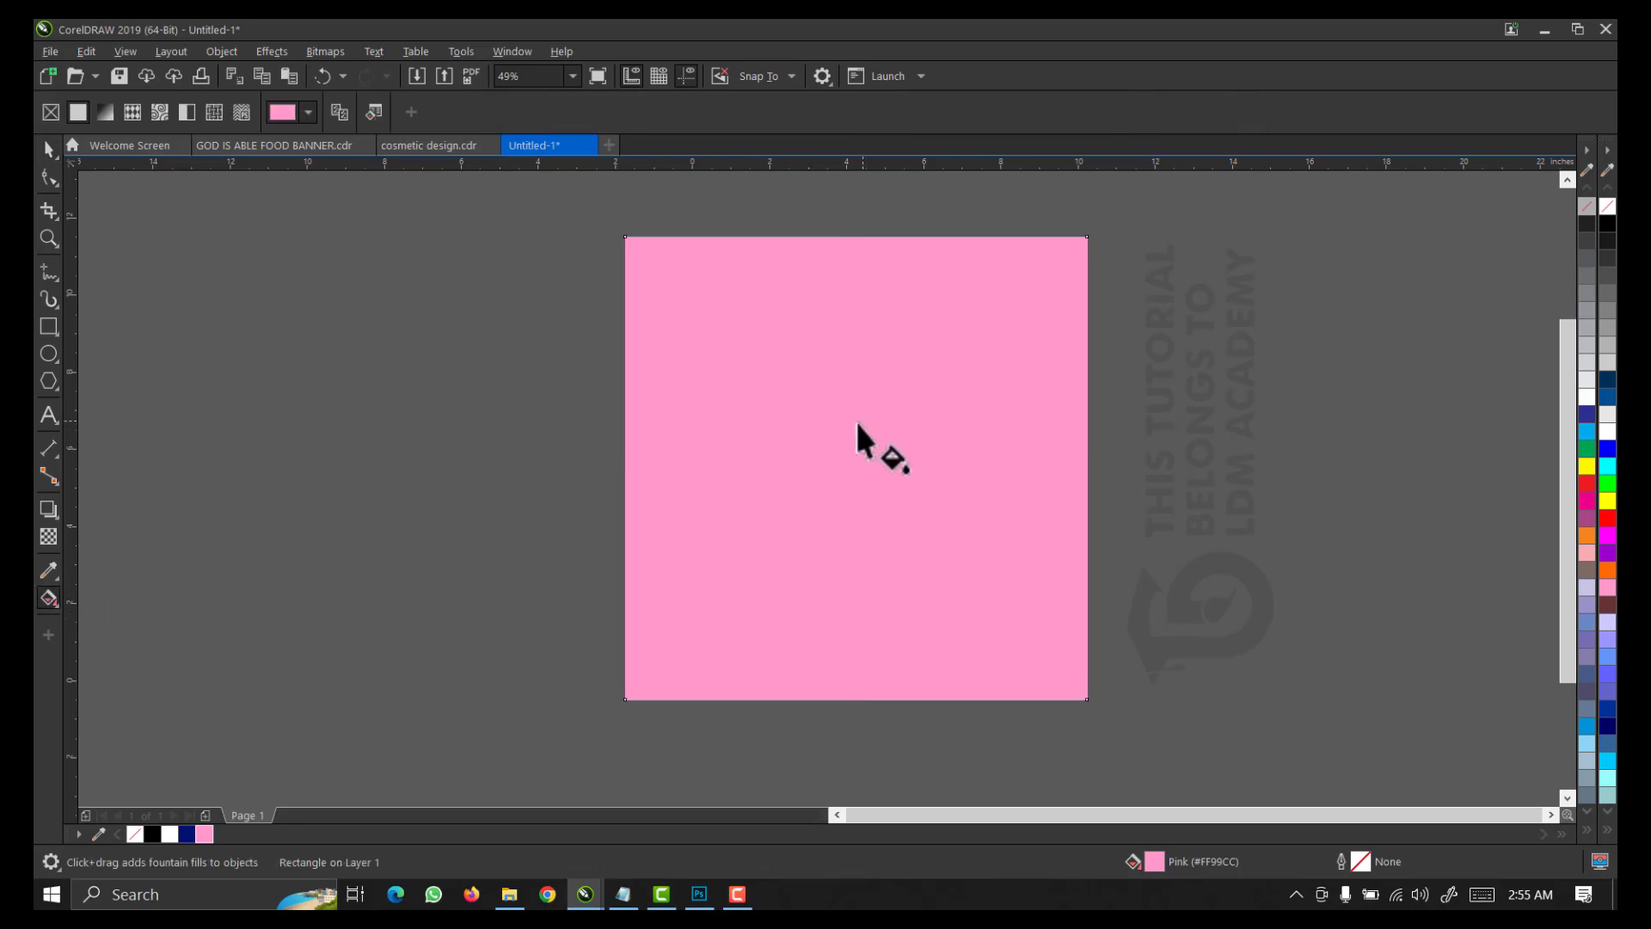
drag(718, 427, 1070, 473)
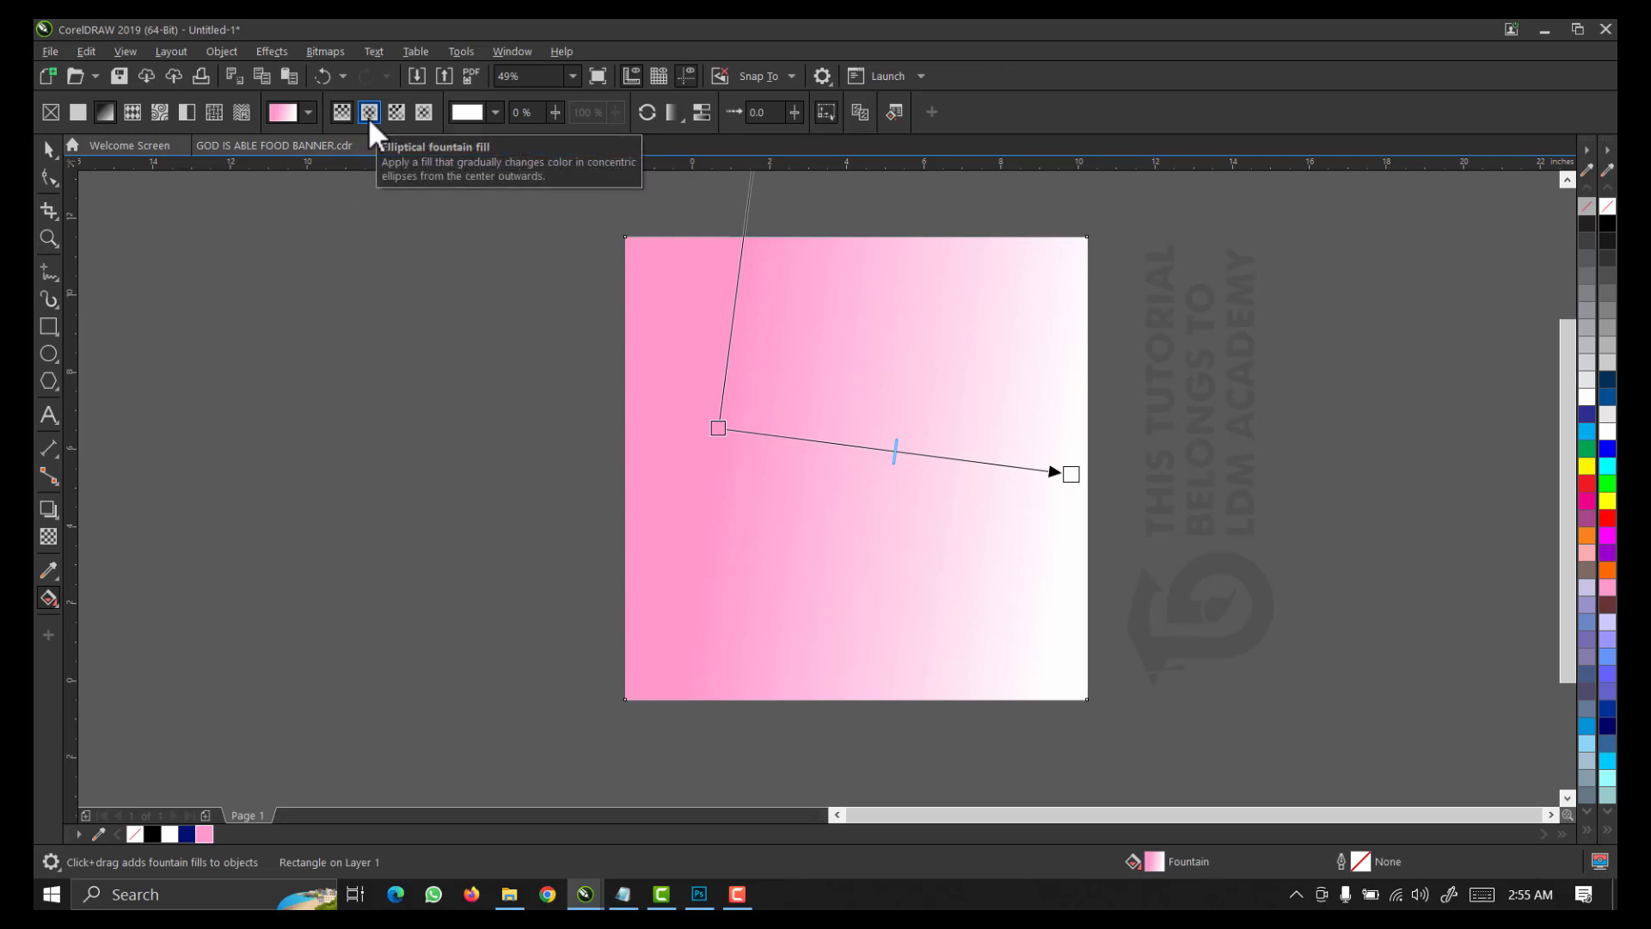
click(368, 113)
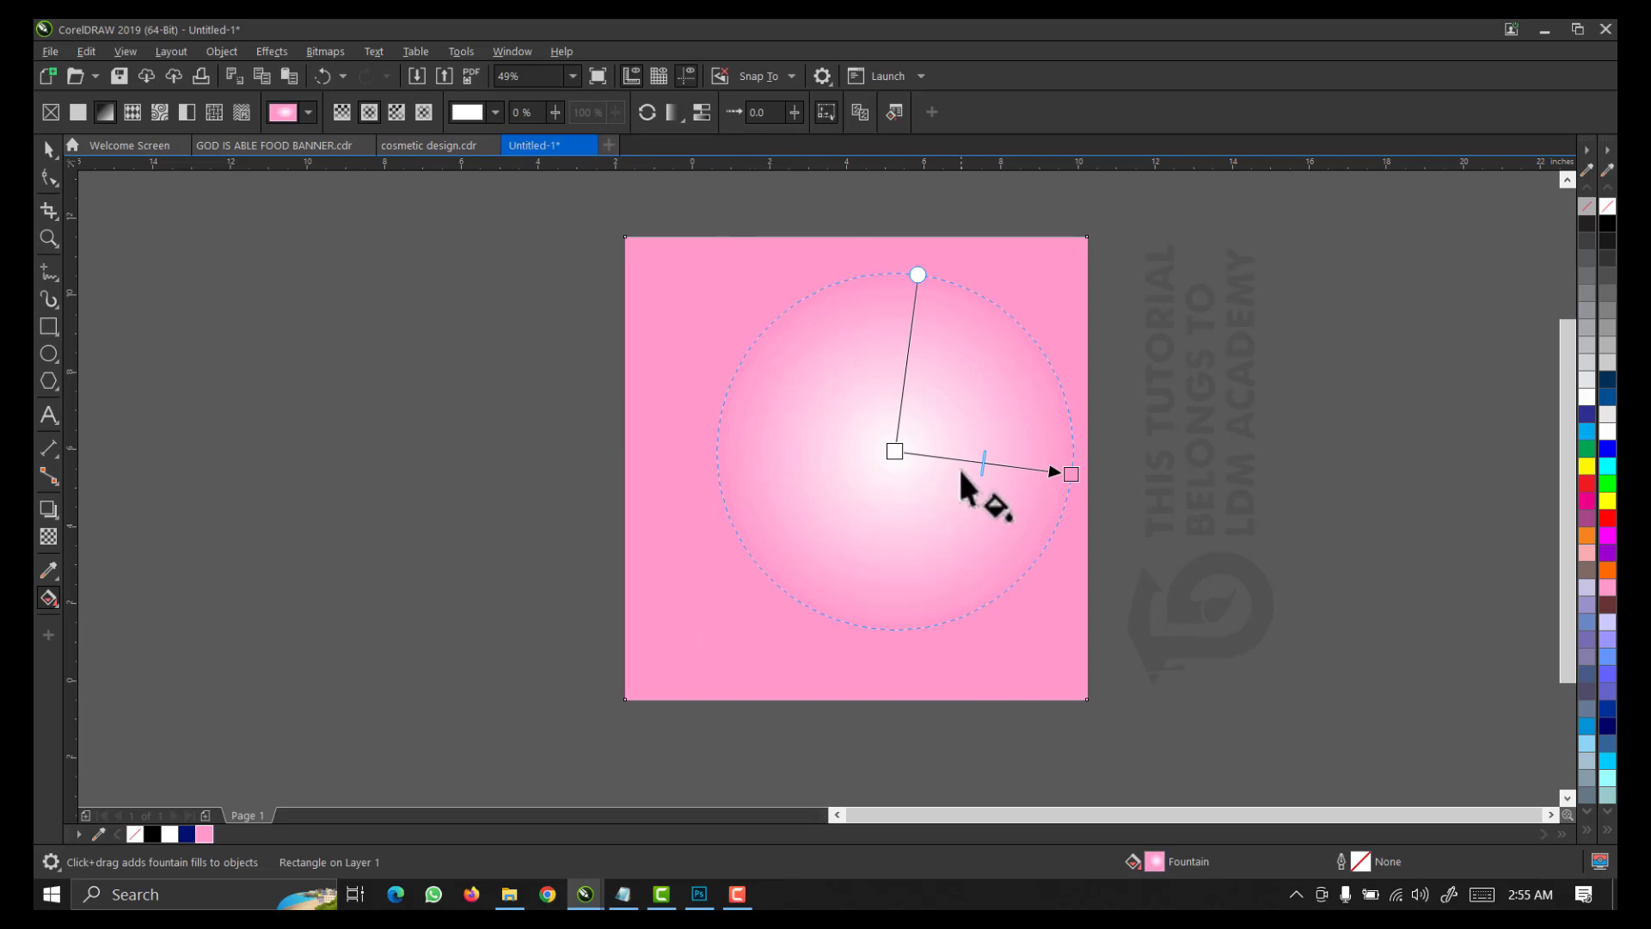
Narrow the fountain fill's ellipse, angle it diagonally toward the lower-right corner, and place its centre near the middle of the rectangle
drag(918, 274, 909, 388)
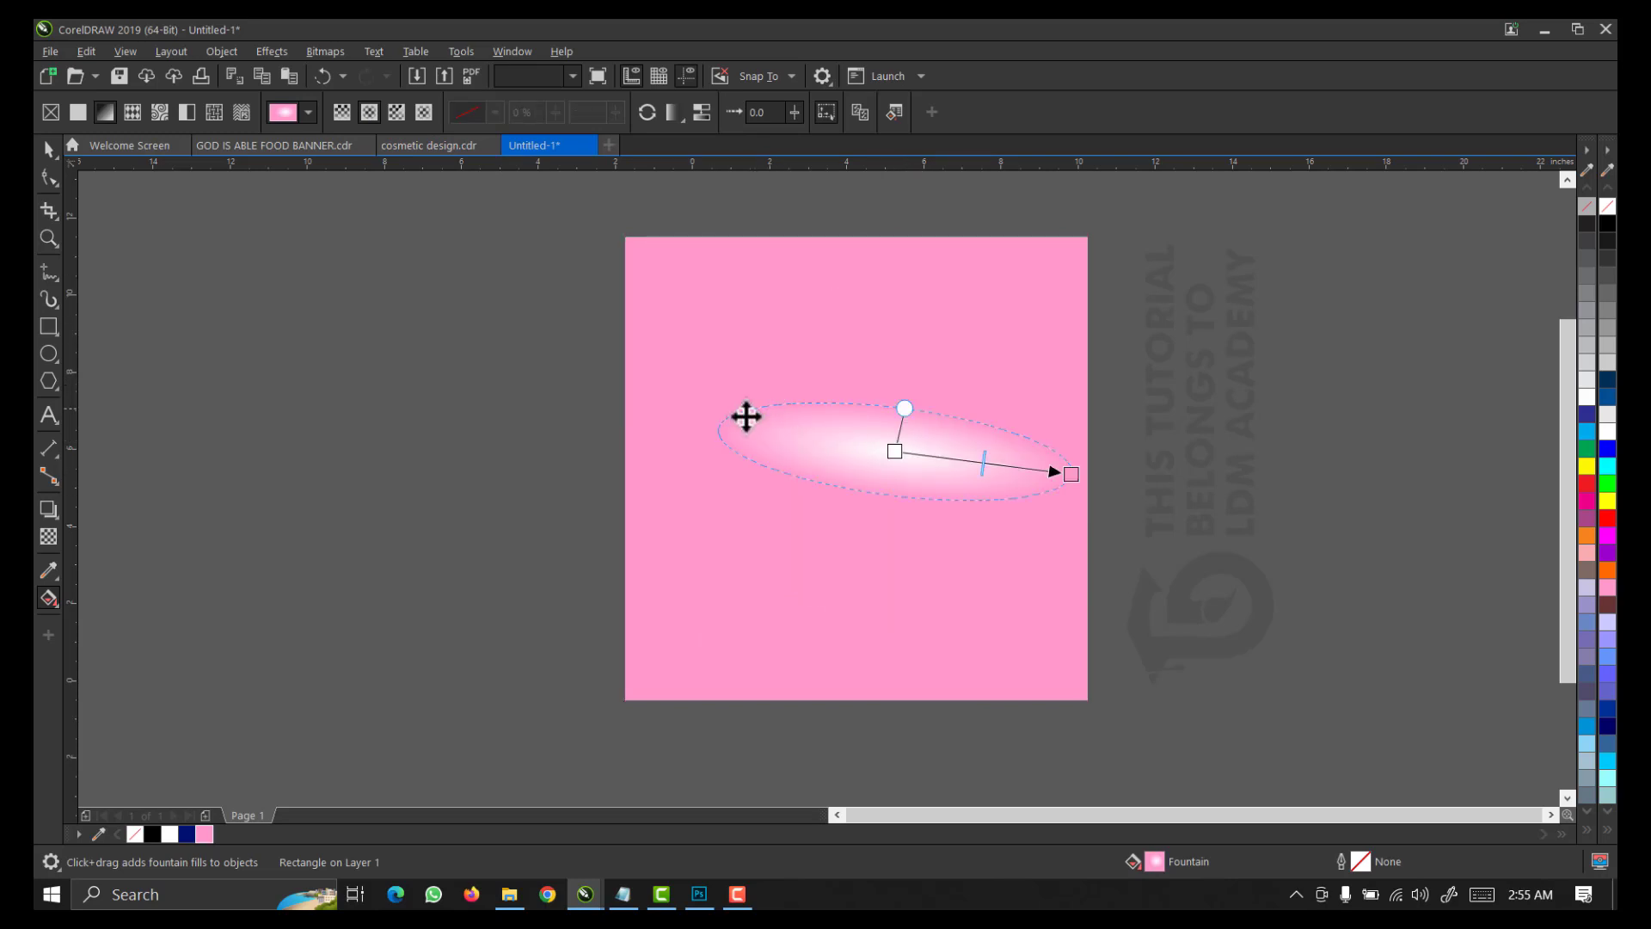
drag(722, 430, 592, 380)
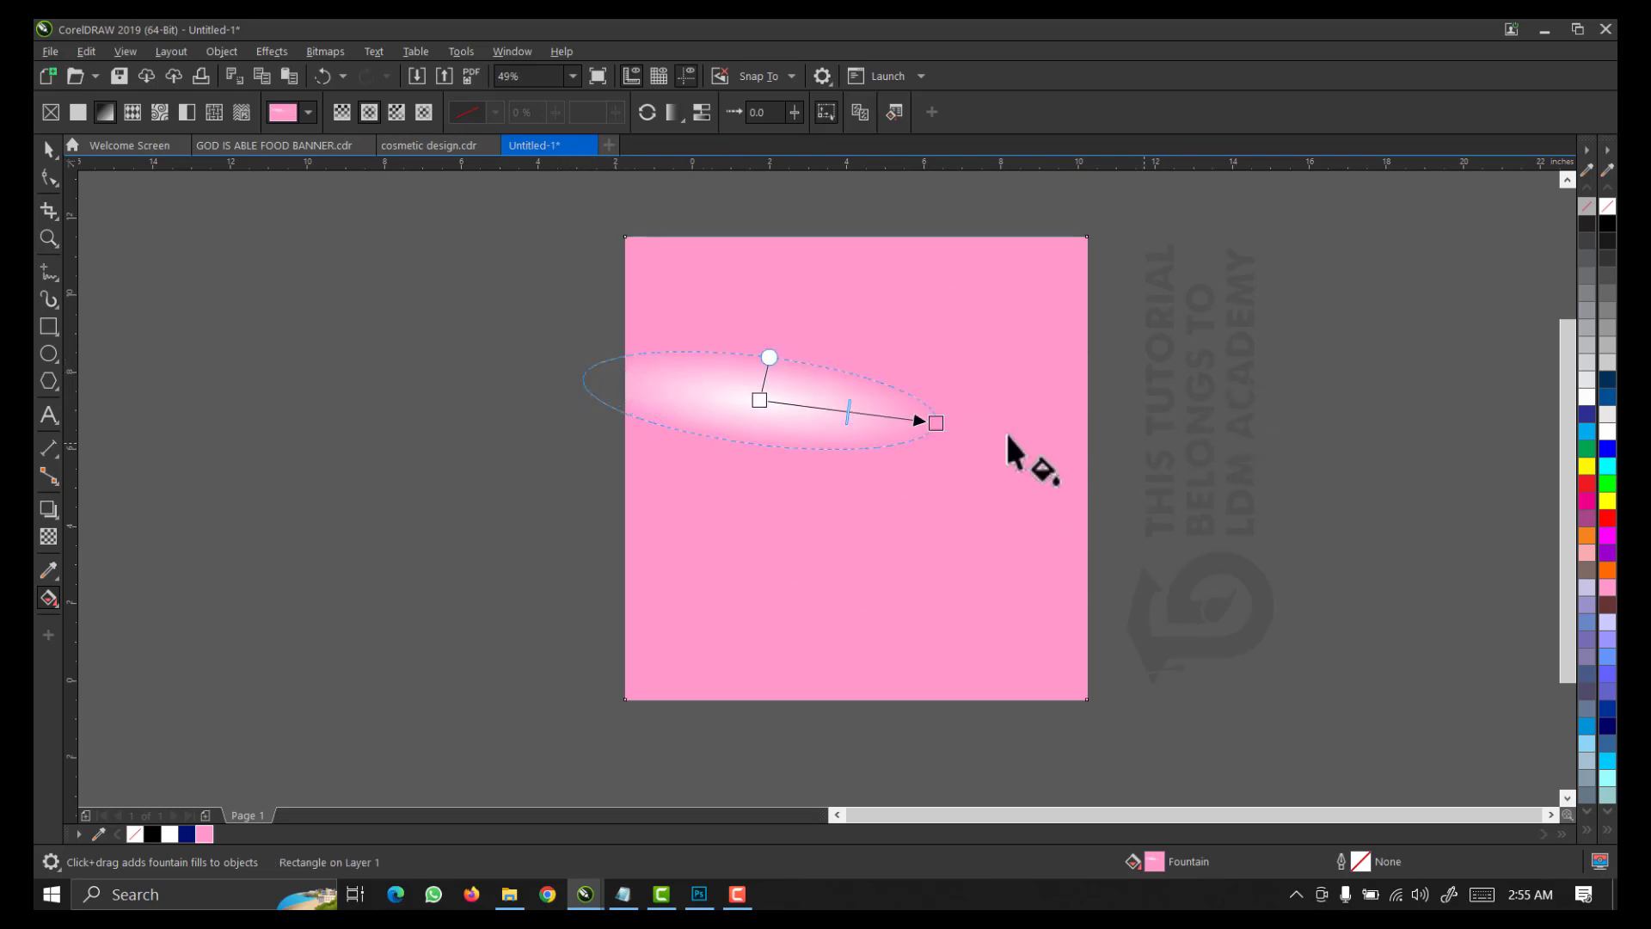
drag(934, 422, 1067, 681)
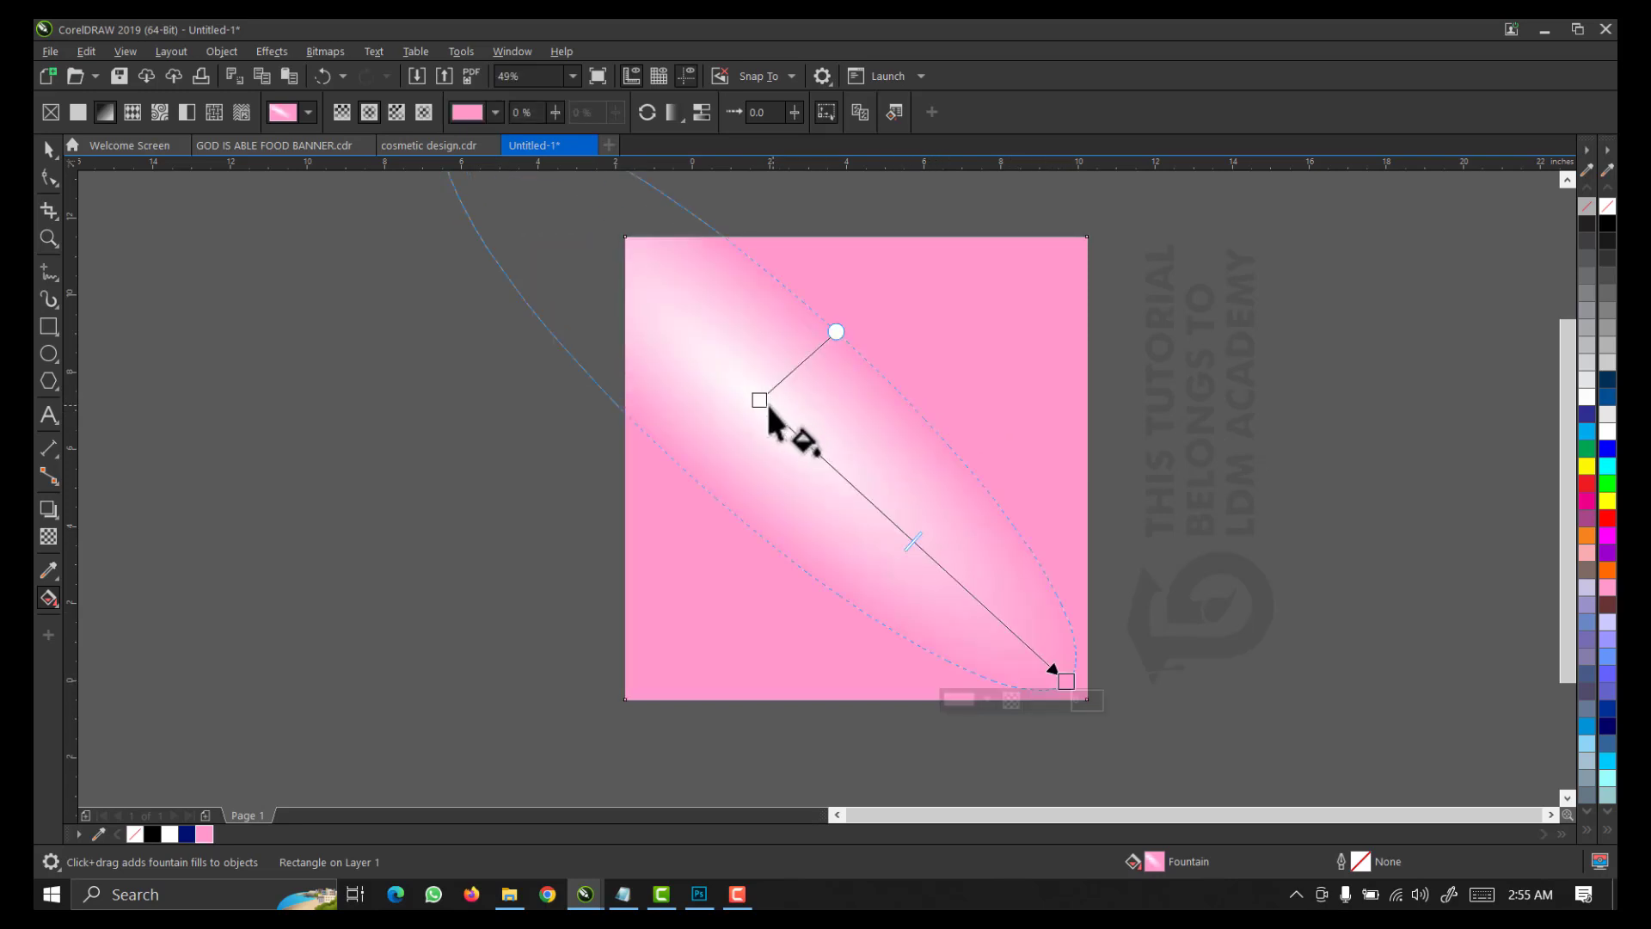
drag(761, 400, 848, 454)
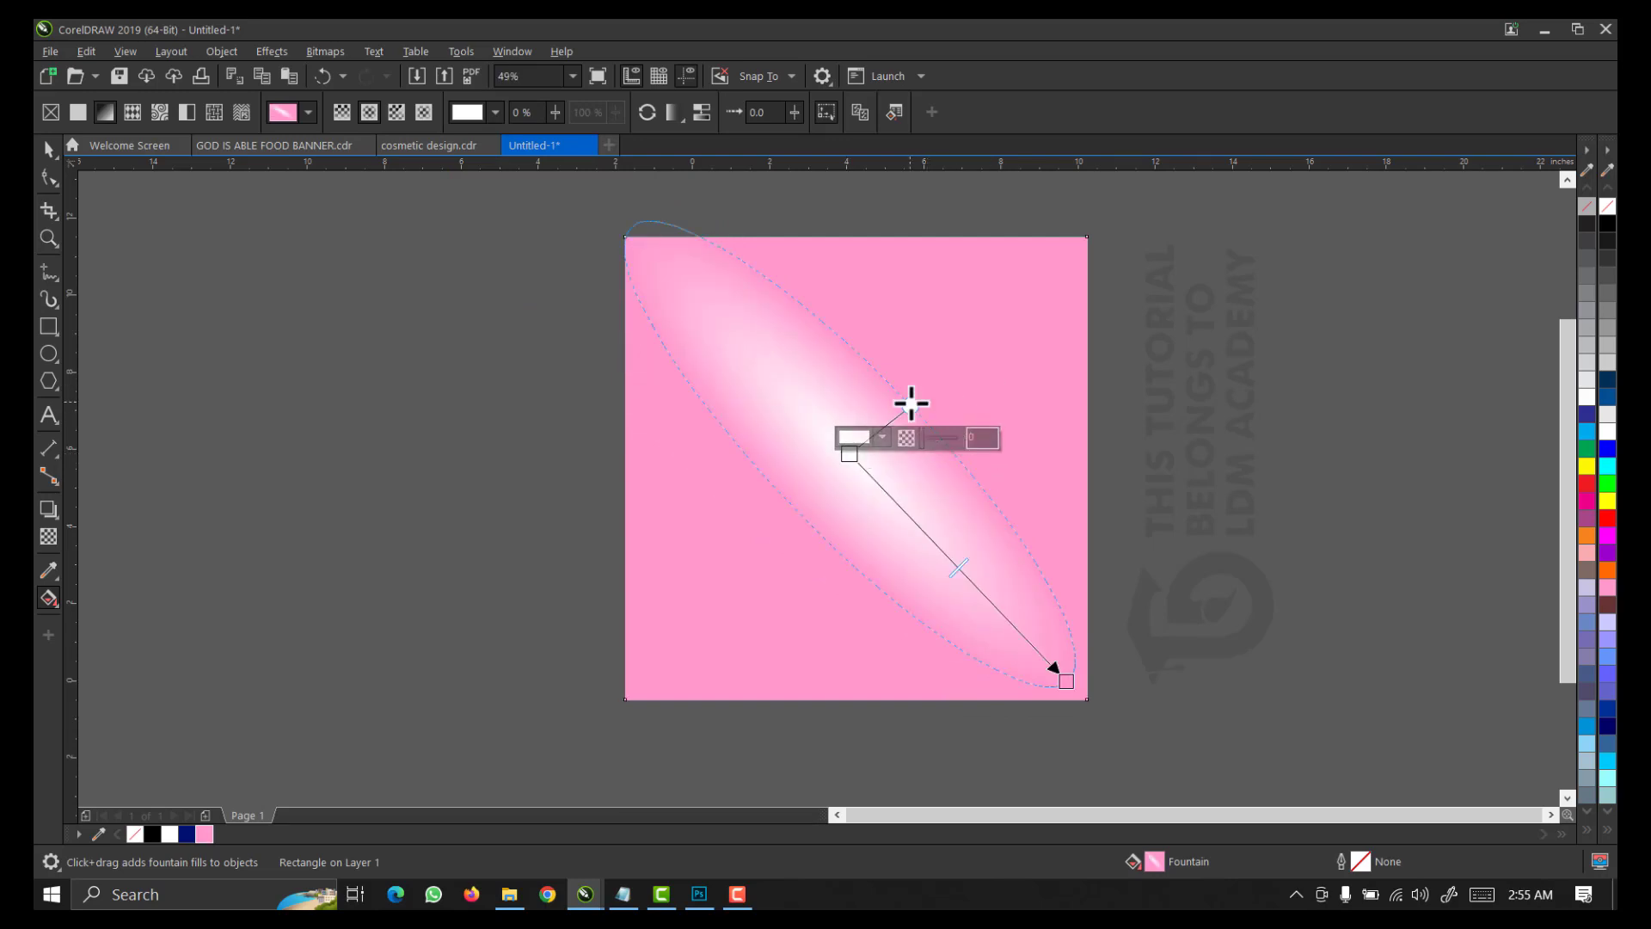
Extend the diagonal glow past the rectangle's lower-right corner, widen it, shift its centre slightly up-left, and deselect the rectangle
mouse_move(909, 405)
mouse_down()
mouse_move(944, 388)
mouse_move(895, 442)
mouse_move(919, 430)
mouse_up()
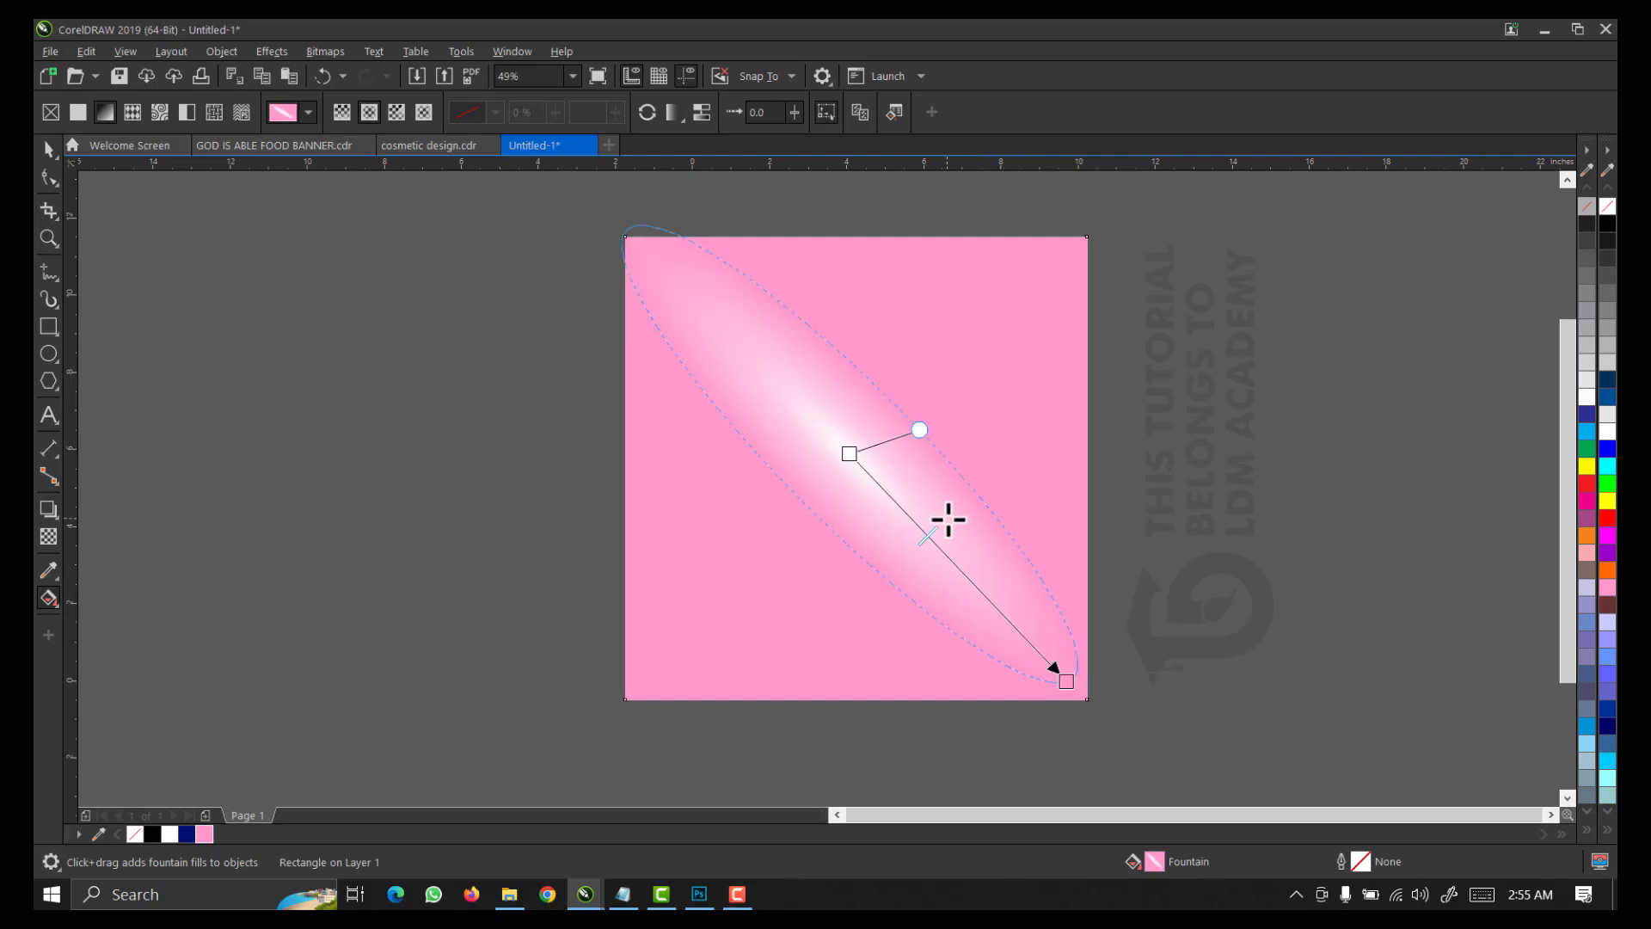
drag(1065, 676, 1118, 737)
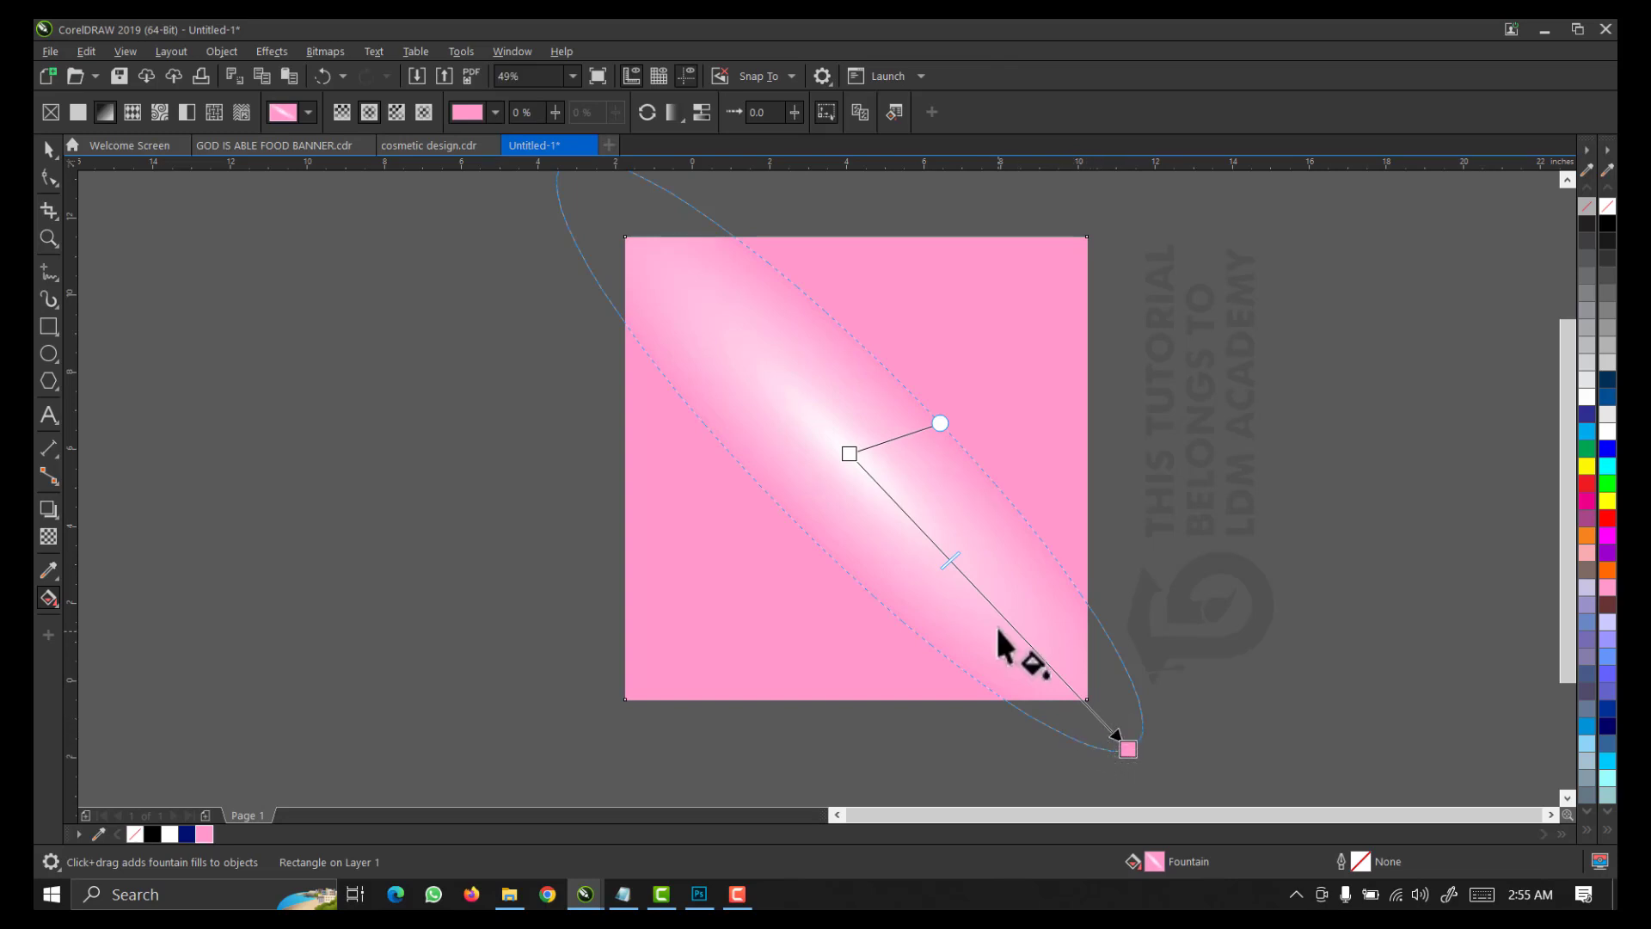
drag(951, 560, 934, 541)
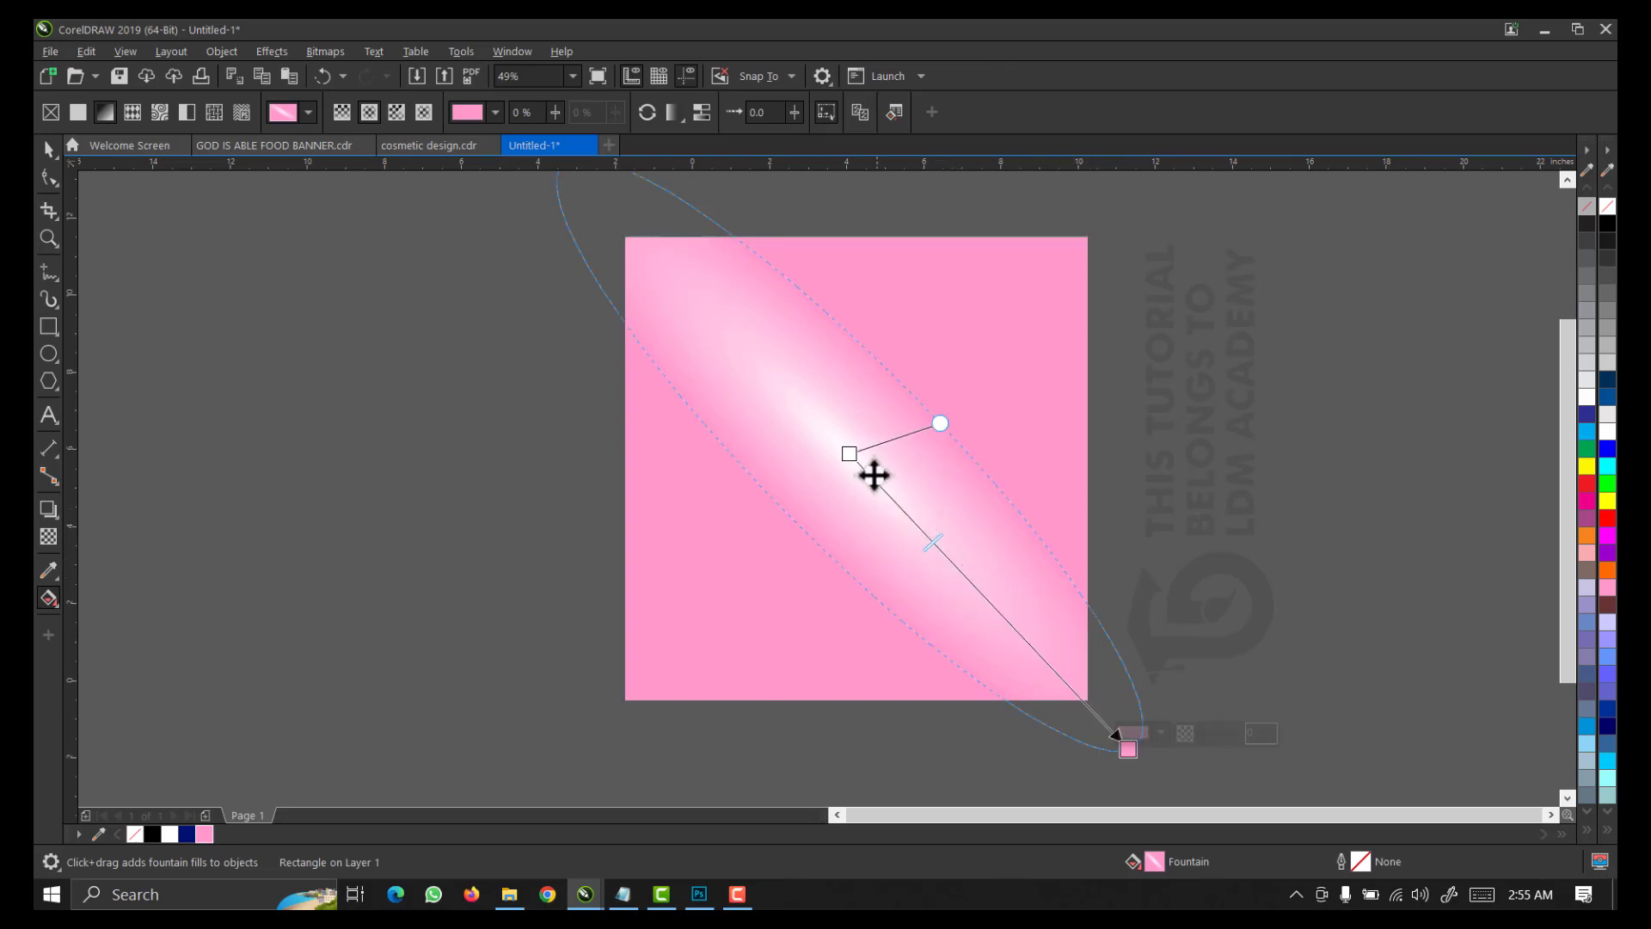
drag(846, 455, 826, 447)
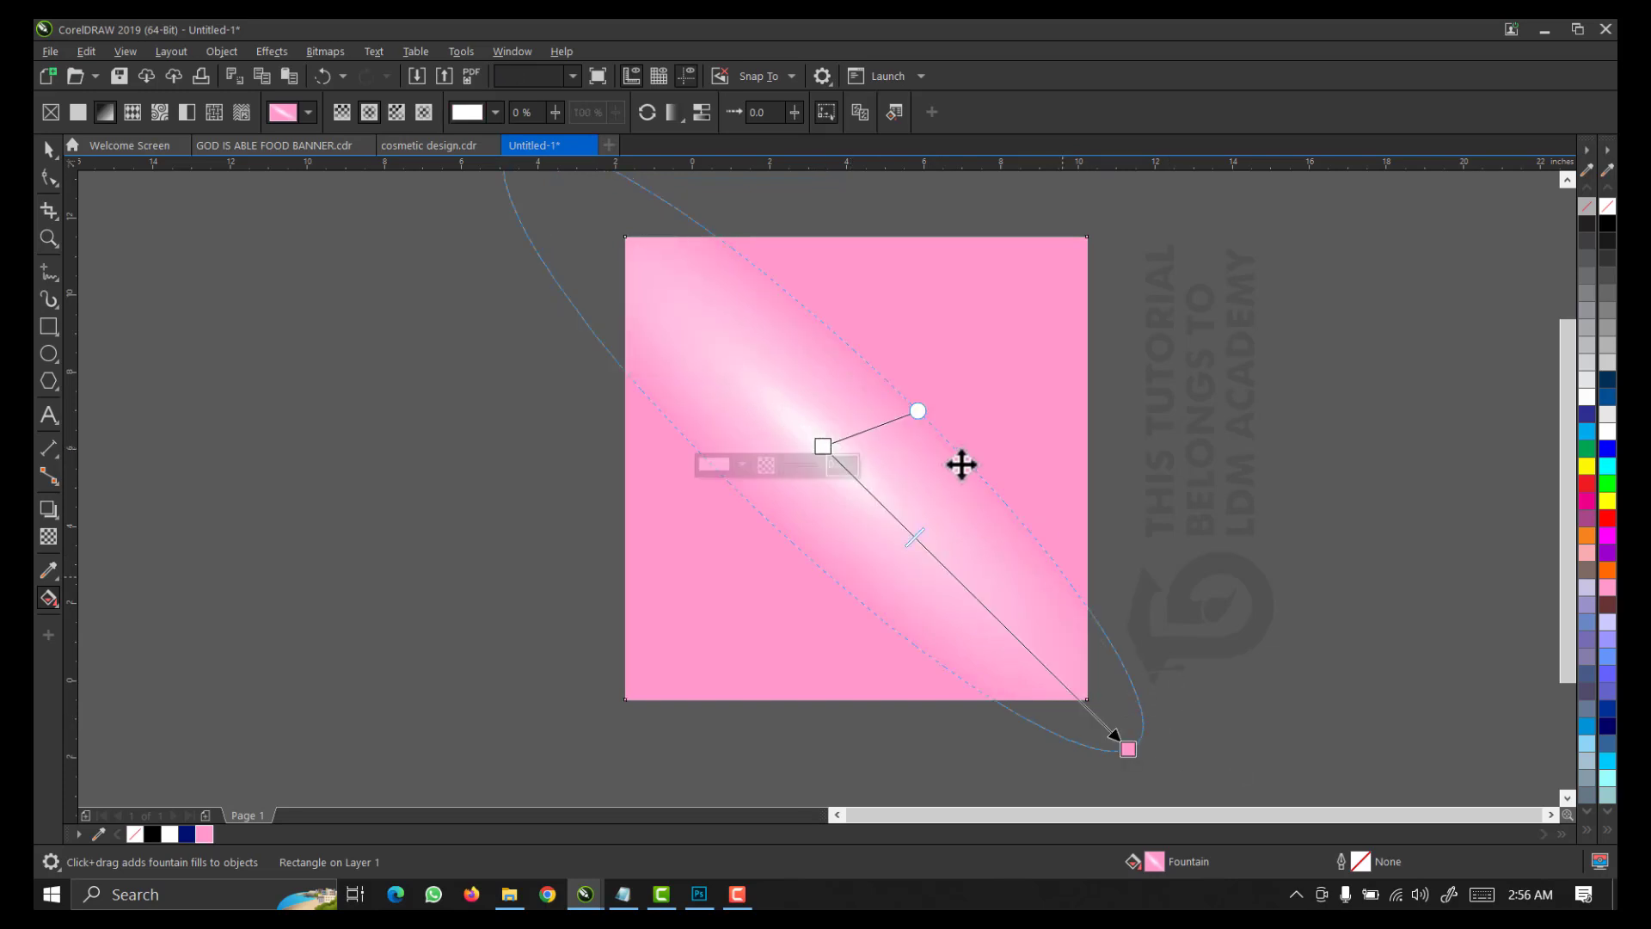
drag(919, 410, 958, 401)
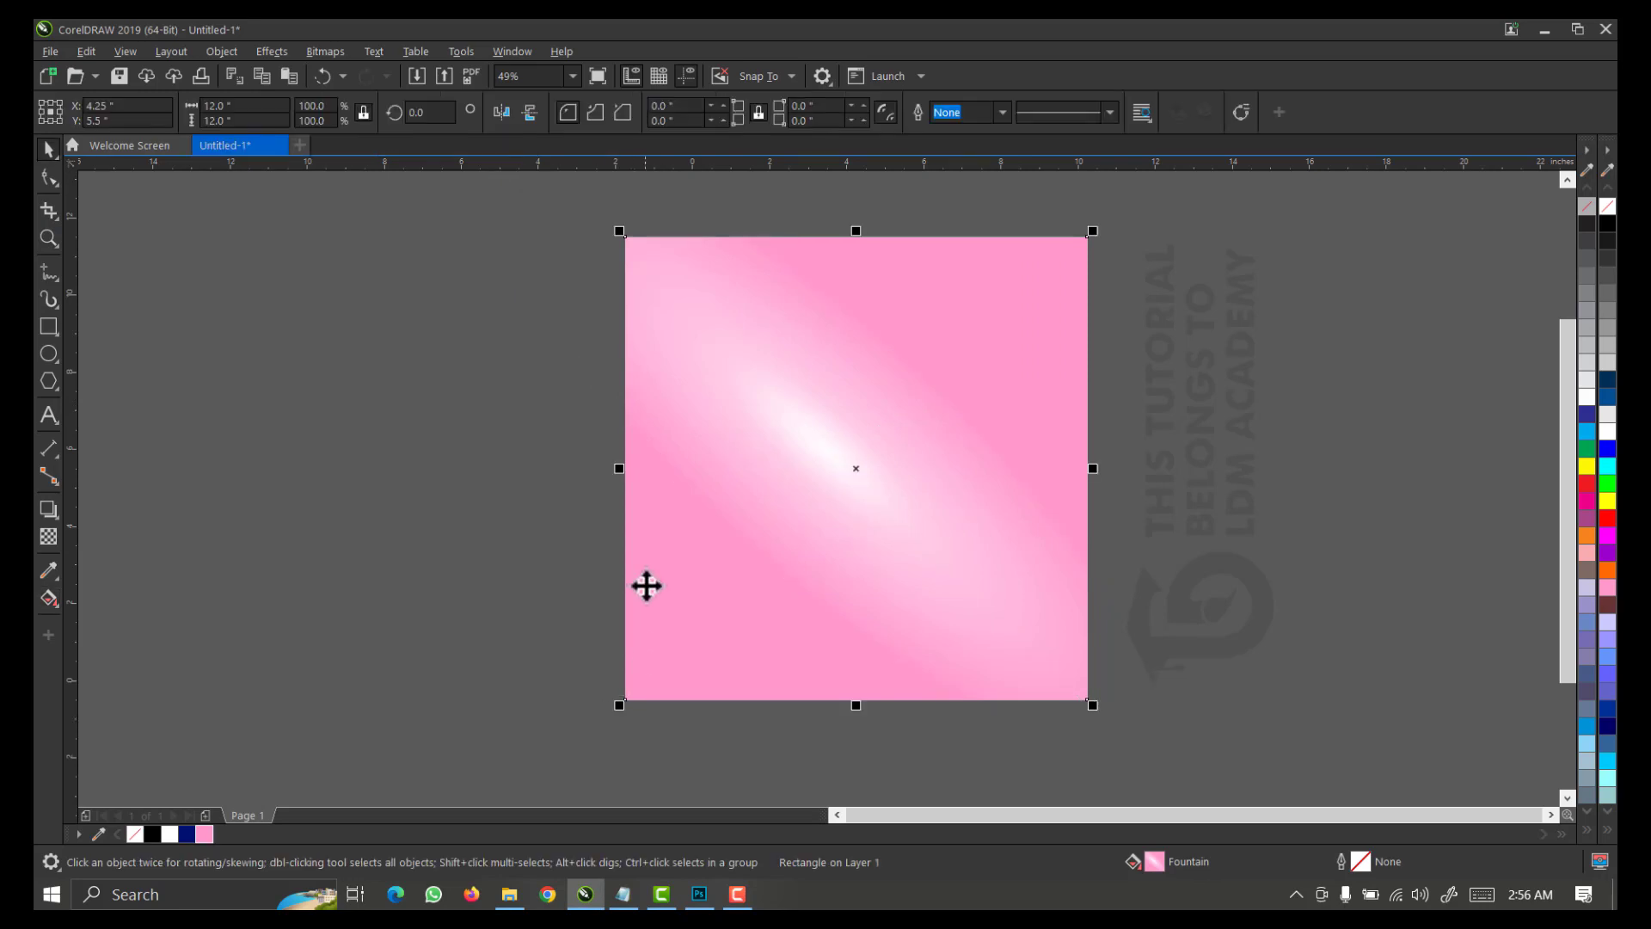
click(550, 555)
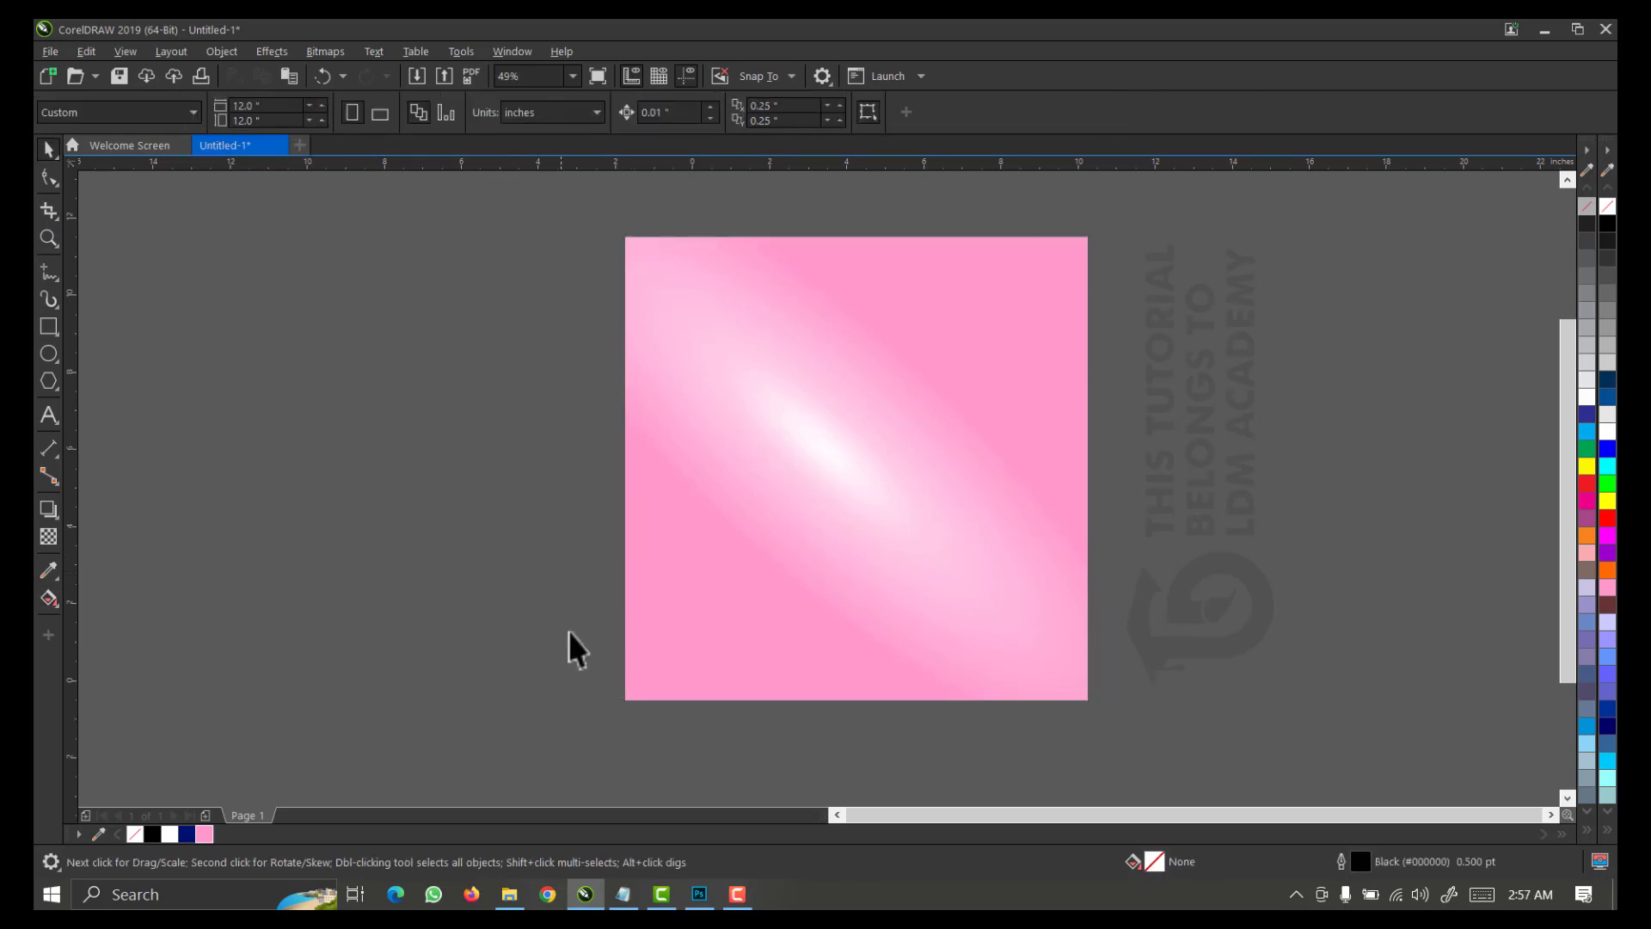
From the COSMETIC PACKAGE DESIGN folder, bring the CERFIED, CERTIFIED, CREAM SPLASH, DEMASTER LOGO, MODEL, ORGANIC and WASTE files into the CorelDRAW document
click(509, 894)
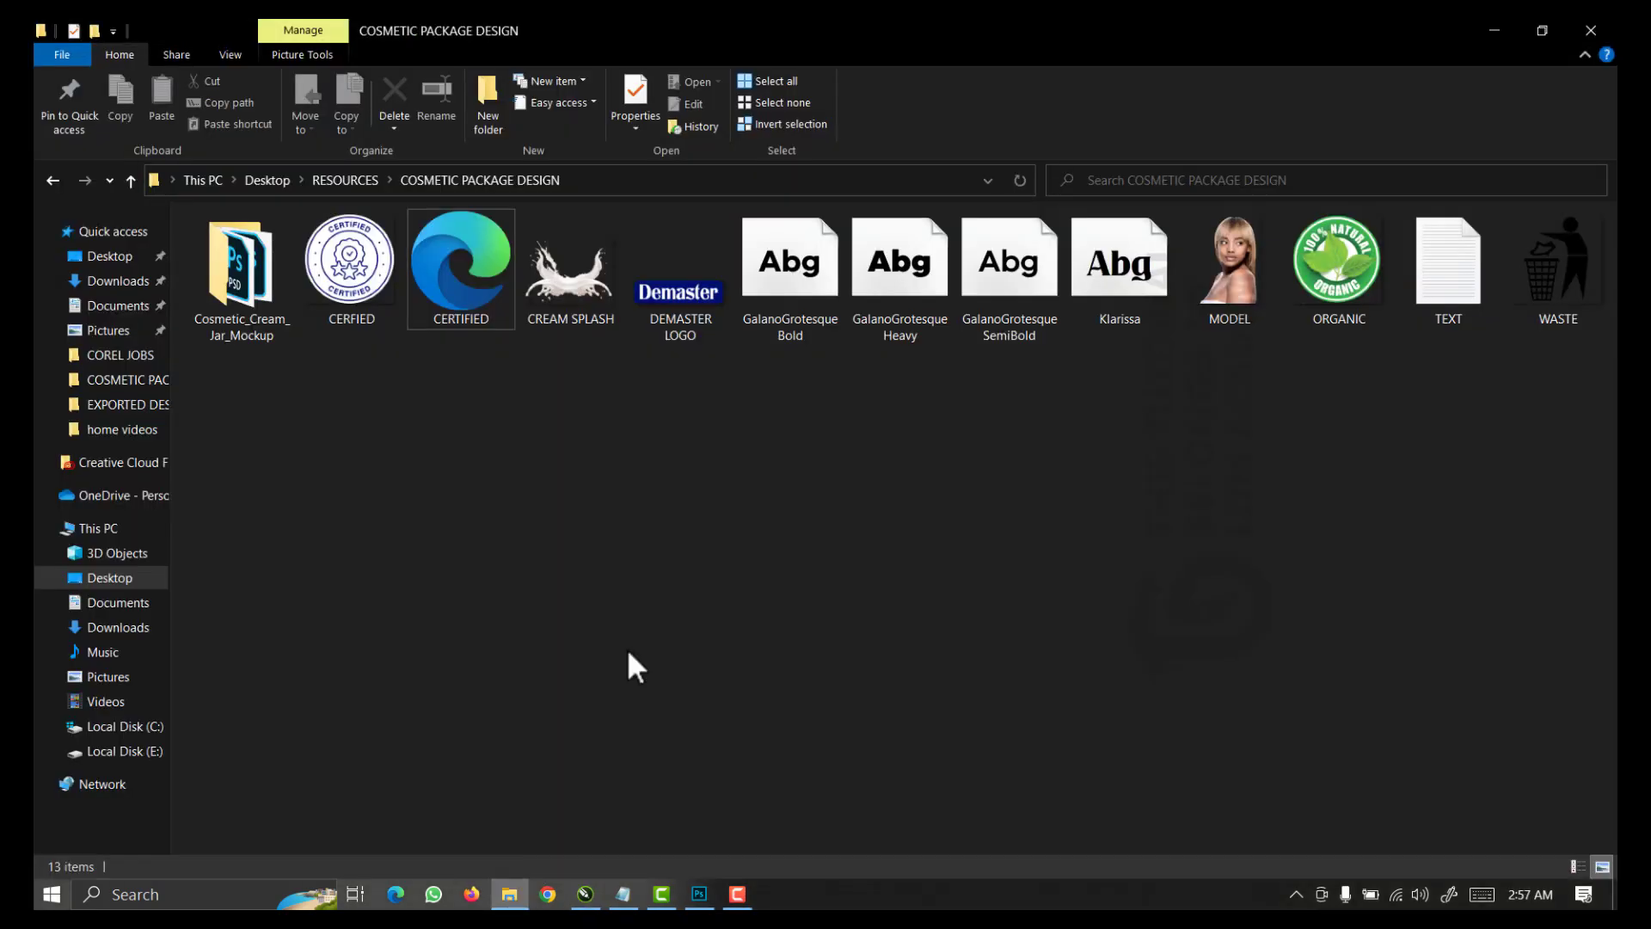
click(366, 287)
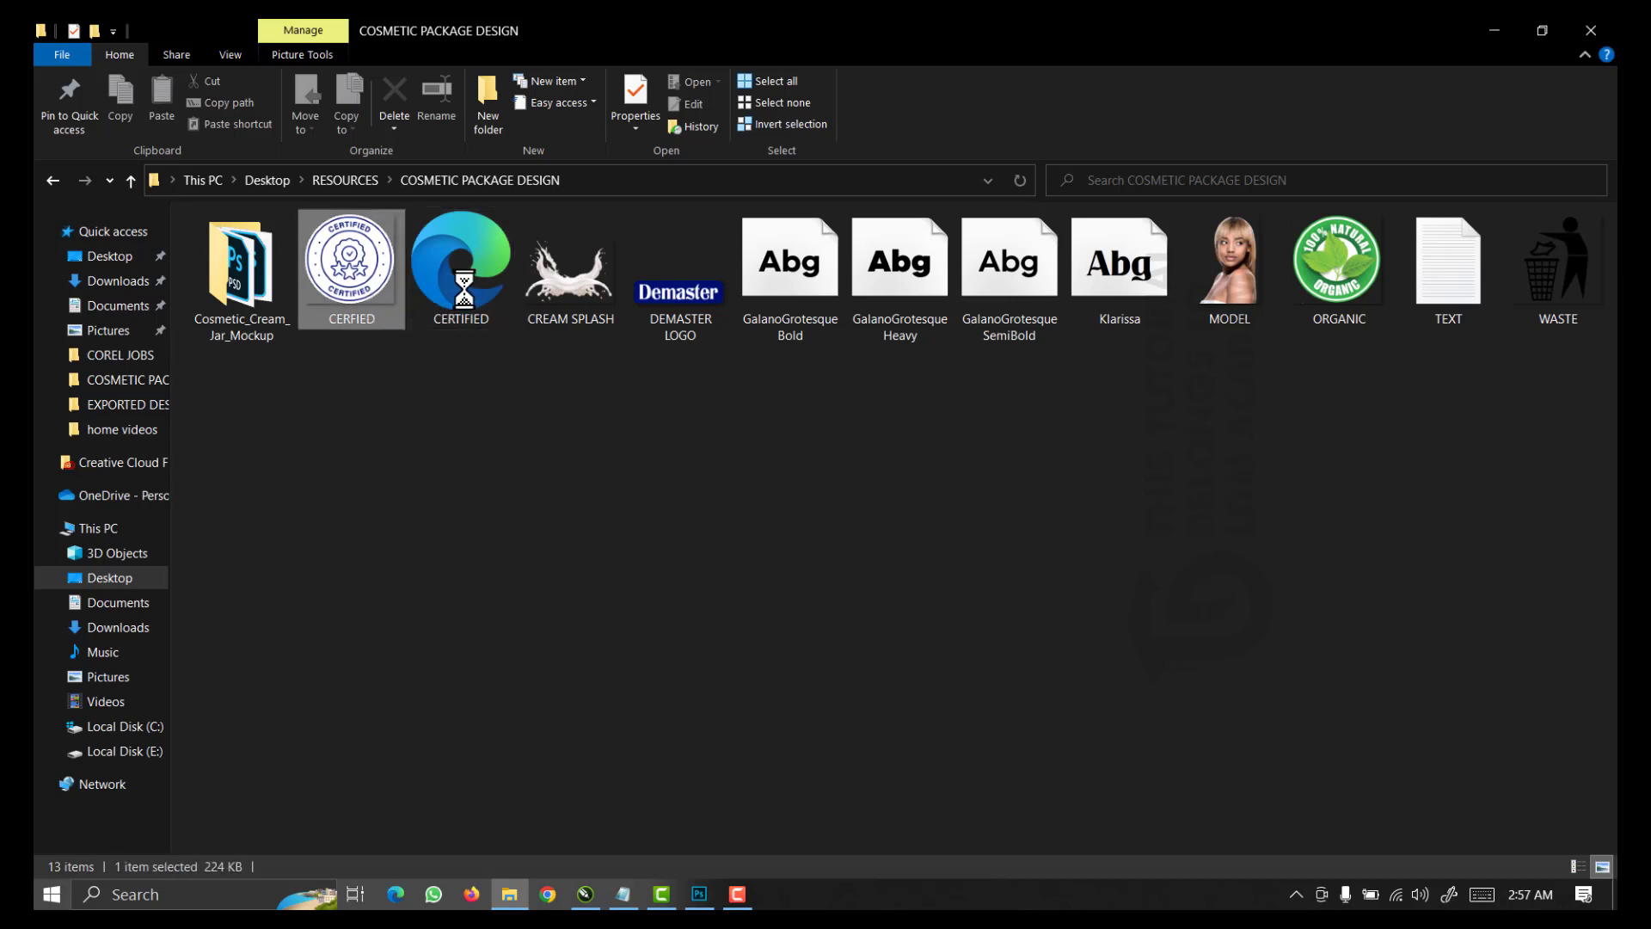
ctrl+click(714, 306)
ctrl+click(610, 297)
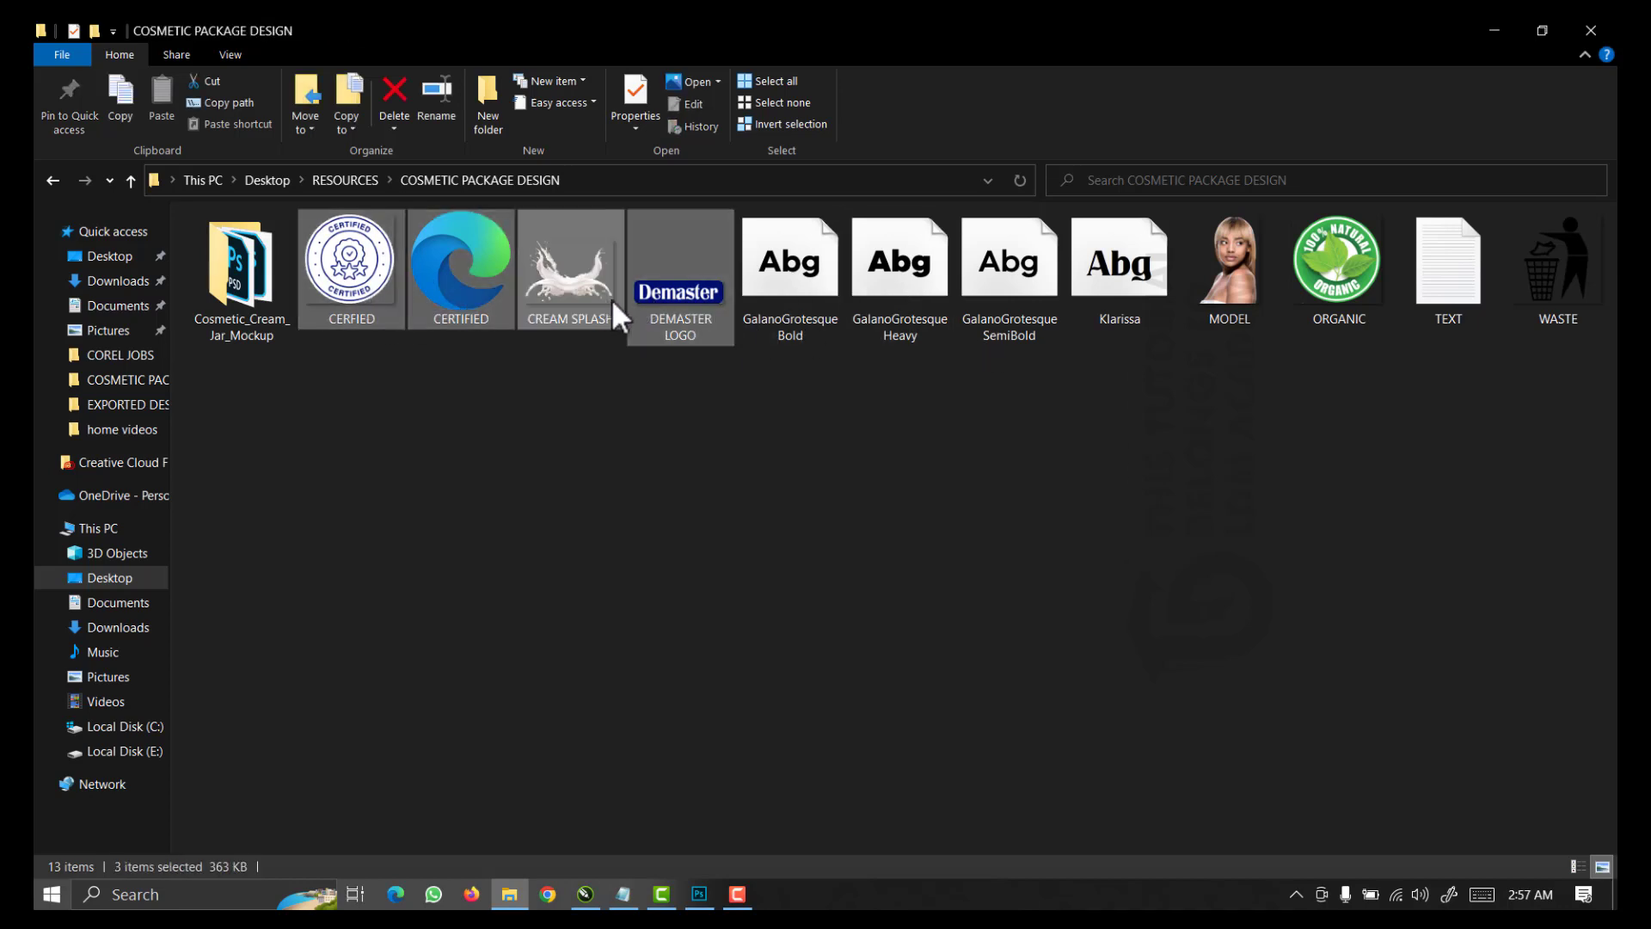
ctrl+click(1243, 297)
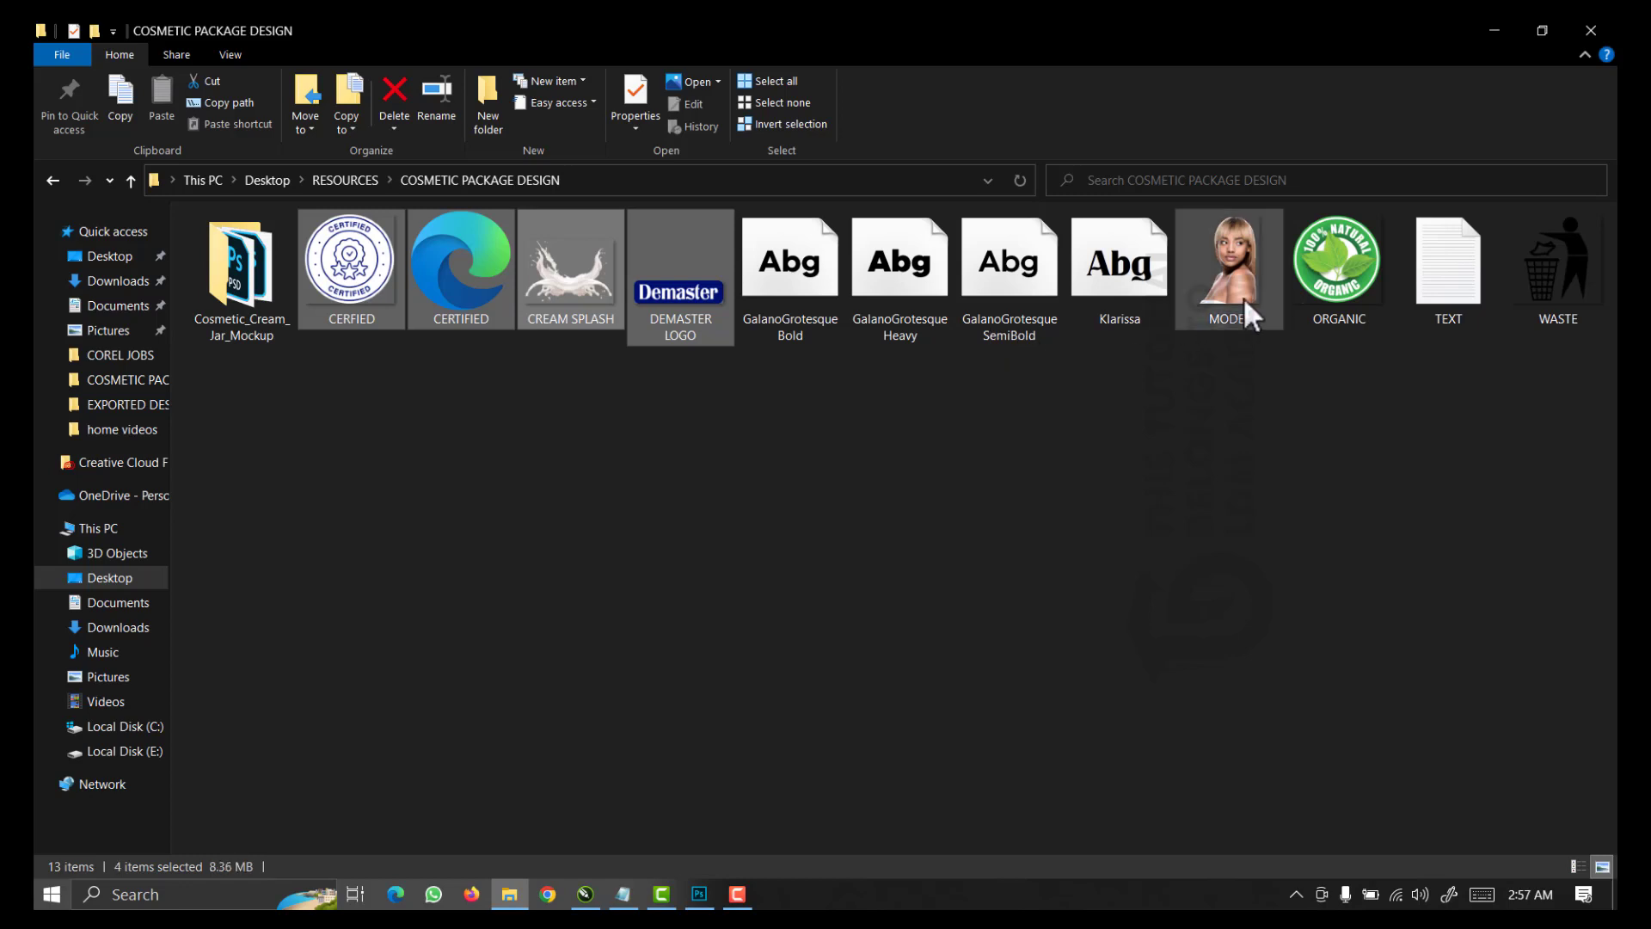
ctrl+click(1343, 297)
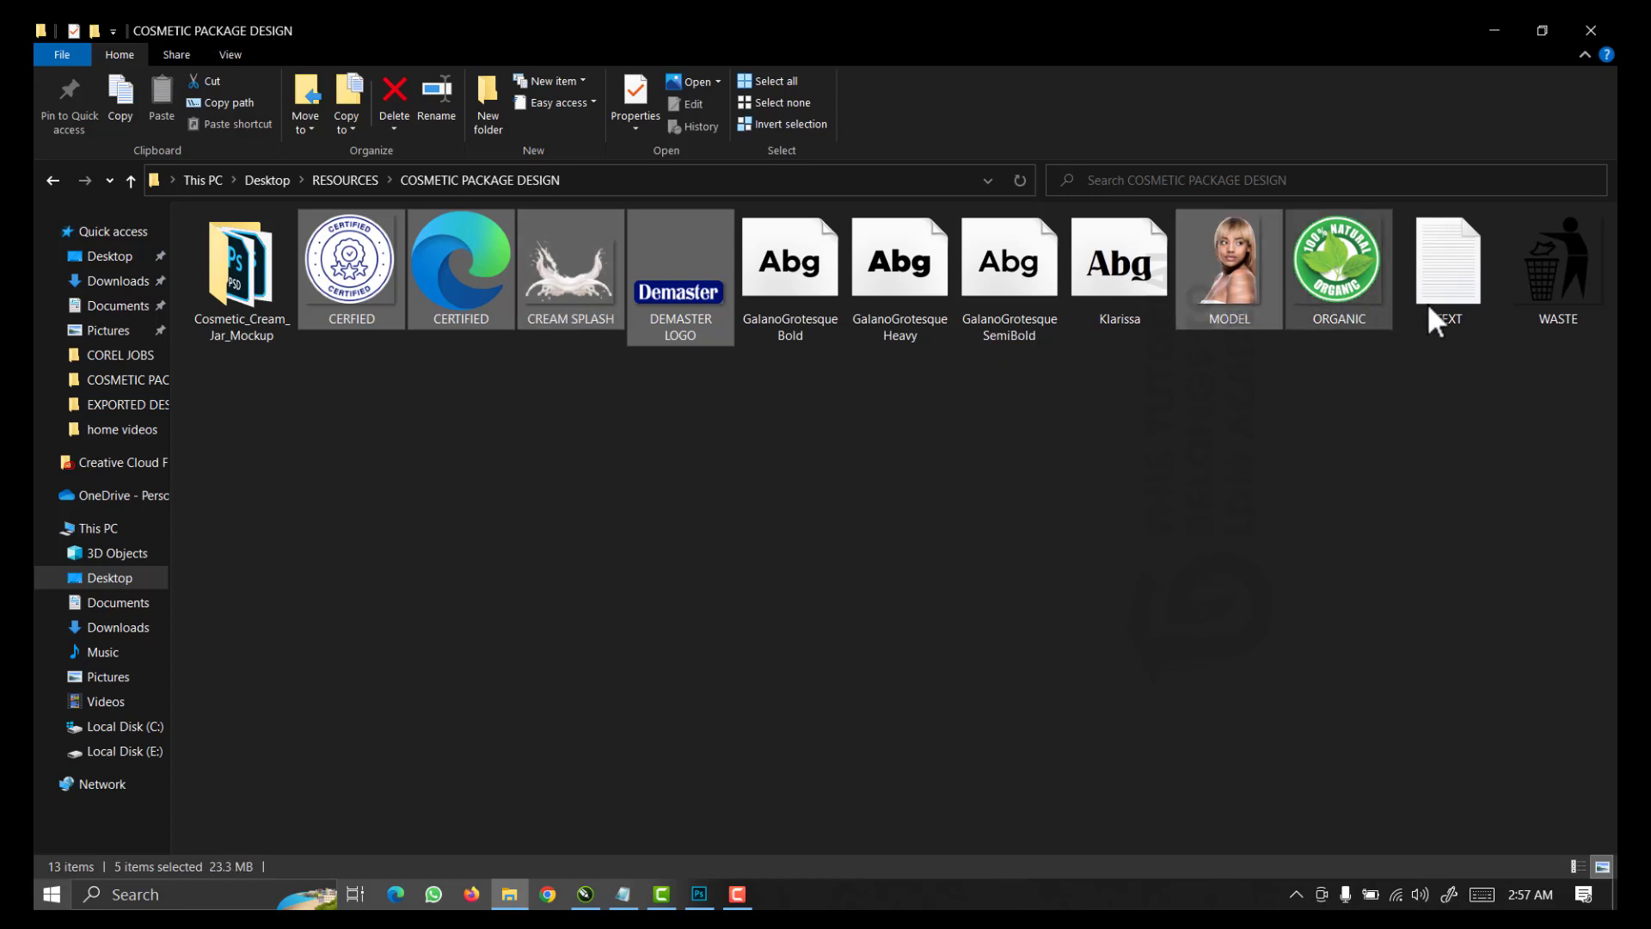
ctrl+click(1566, 306)
click(1496, 34)
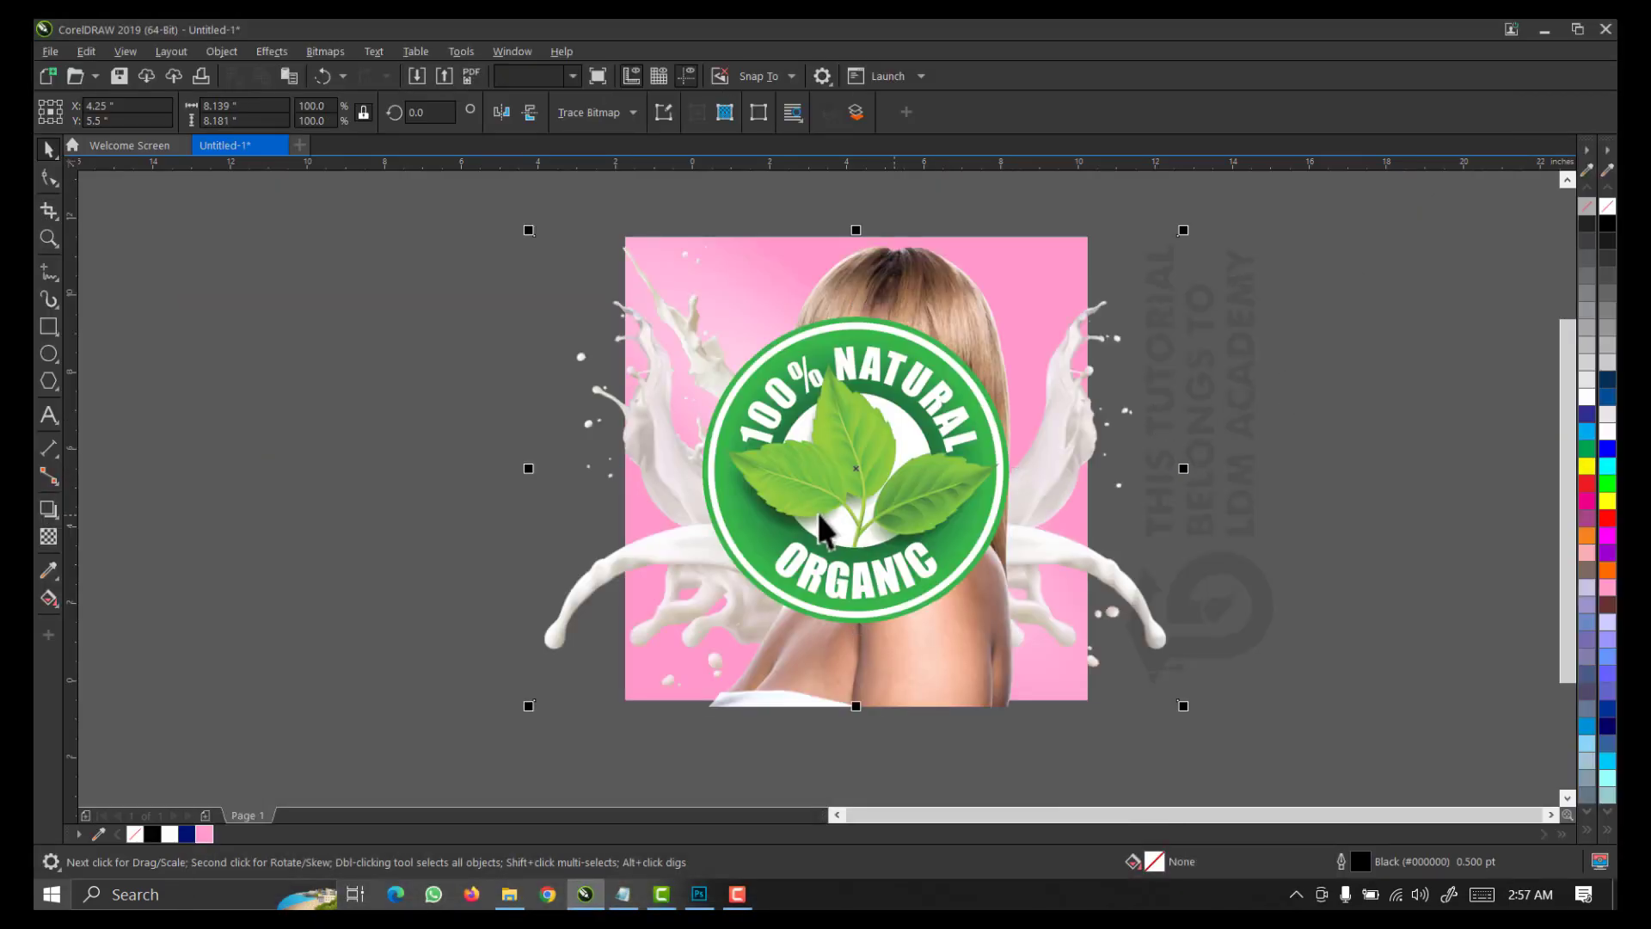
Spread the imported graphics around the page, with the model on its right and the organic badge, cream splash, logo and one certified badge on its left
drag(1028, 637, 933, 606)
drag(856, 469, 513, 417)
drag(929, 602, 1297, 699)
drag(1077, 803, 1166, 667)
drag(789, 708, 279, 794)
drag(856, 468, 398, 279)
drag(874, 477, 482, 631)
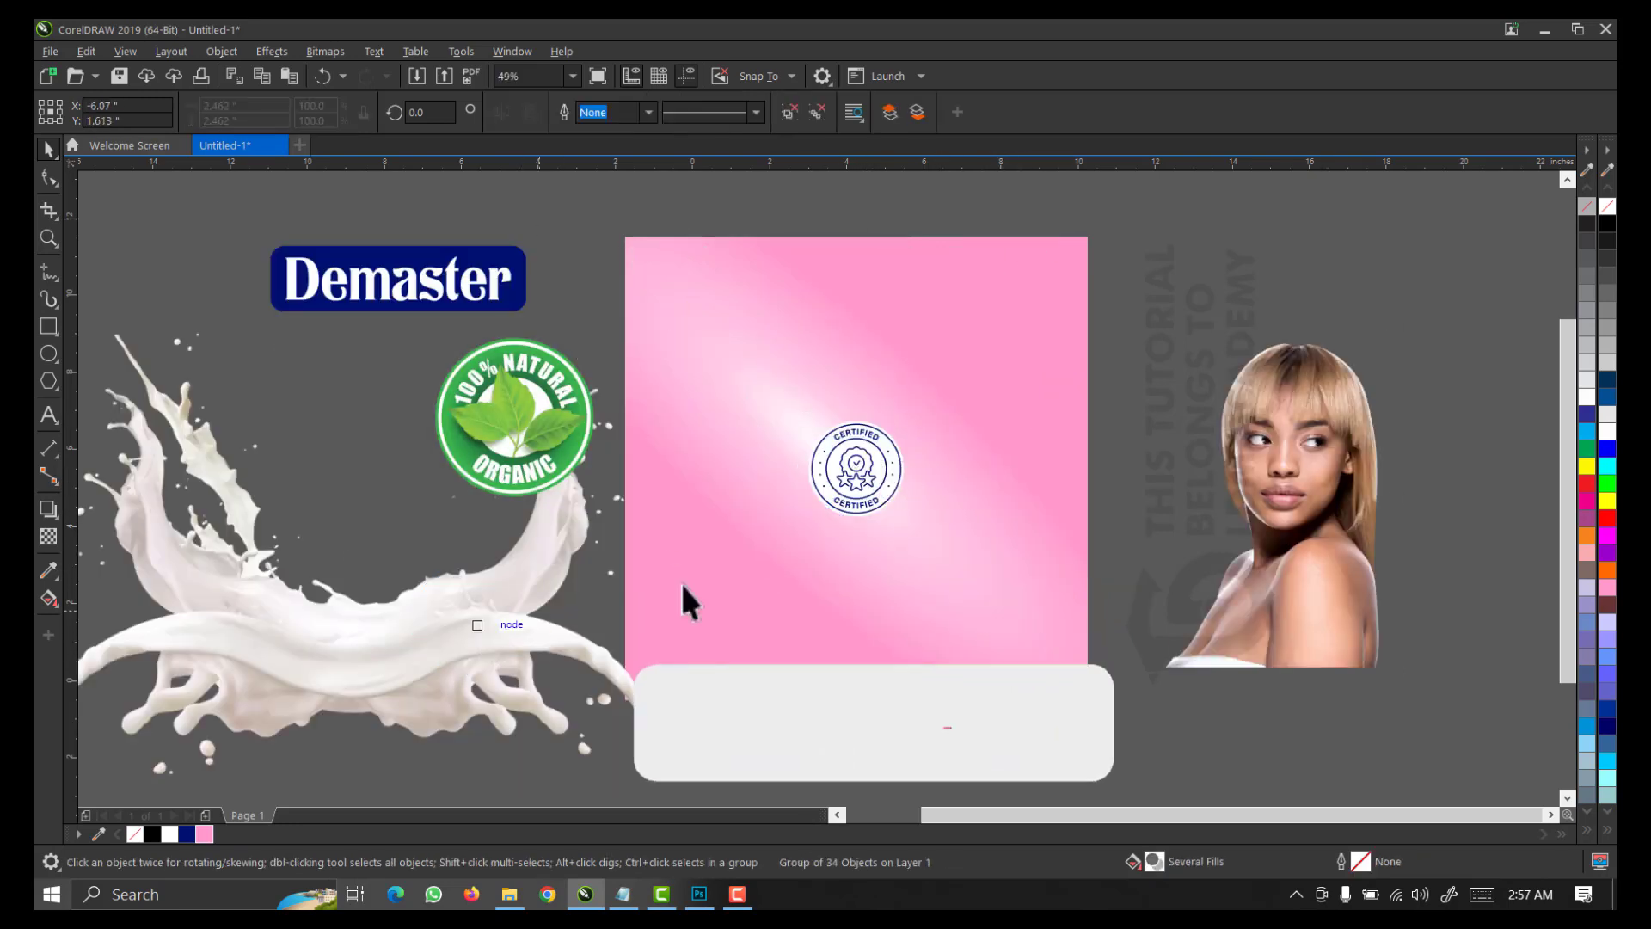
Place the model photo inside the pink background rectangle as PowerClip contents
click(1255, 547)
drag(1334, 547, 983, 508)
click(1039, 569)
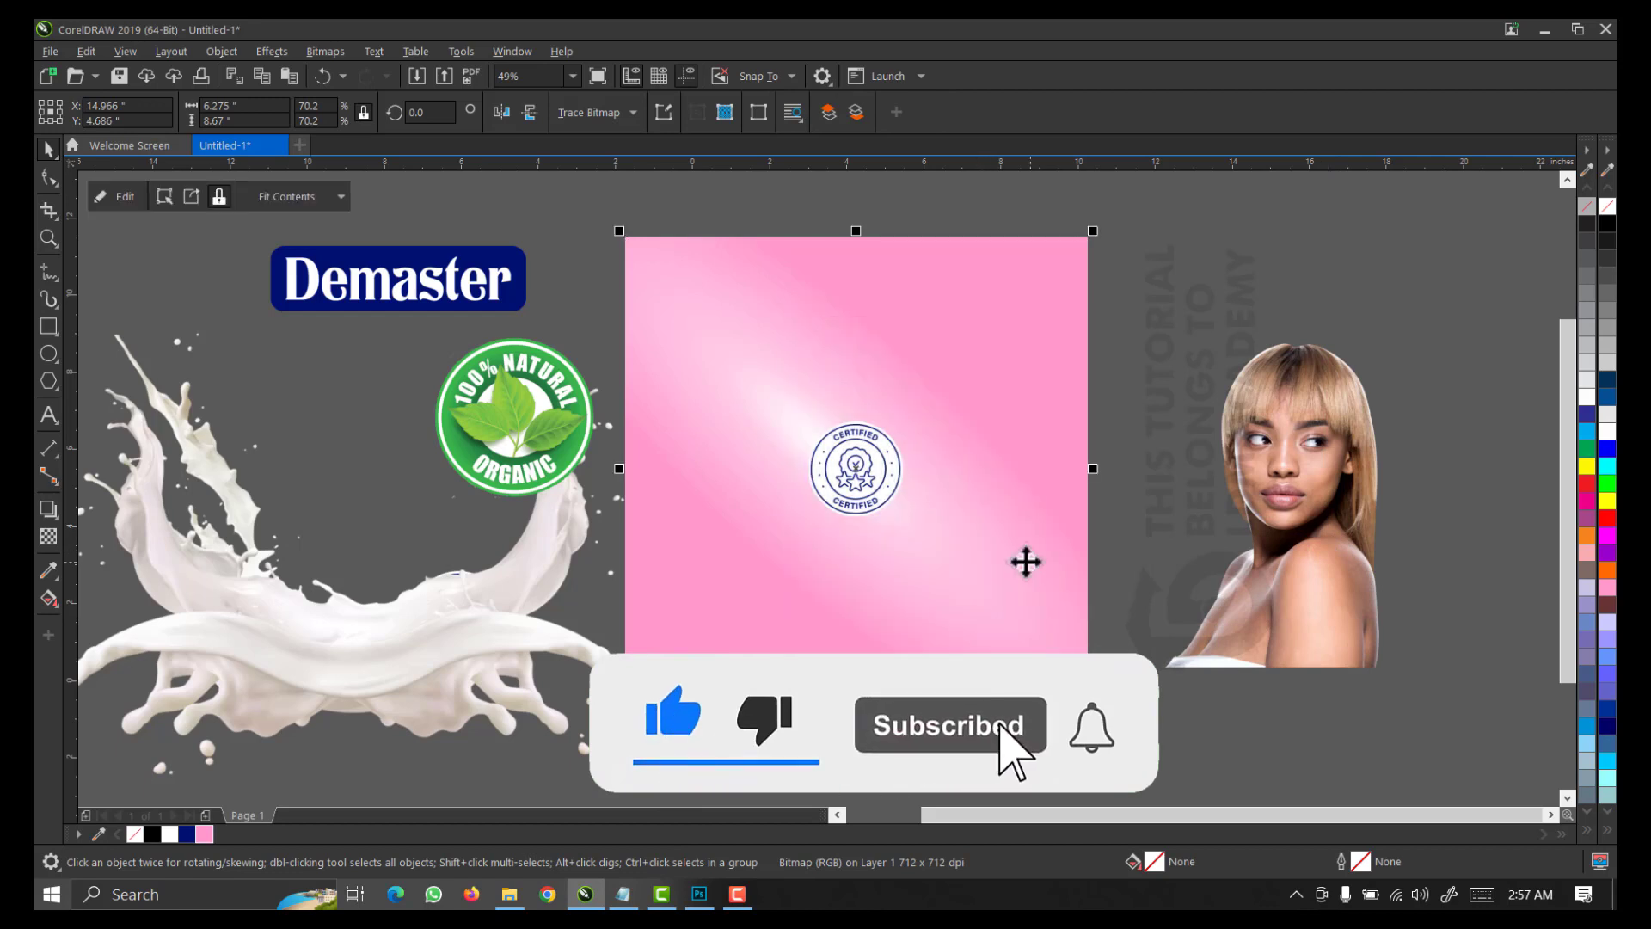
Edit the PowerClip contents, resizing the model photo to about 6.94 by 9.59 in on the right half of the page, and finish editing
right_click(961, 545)
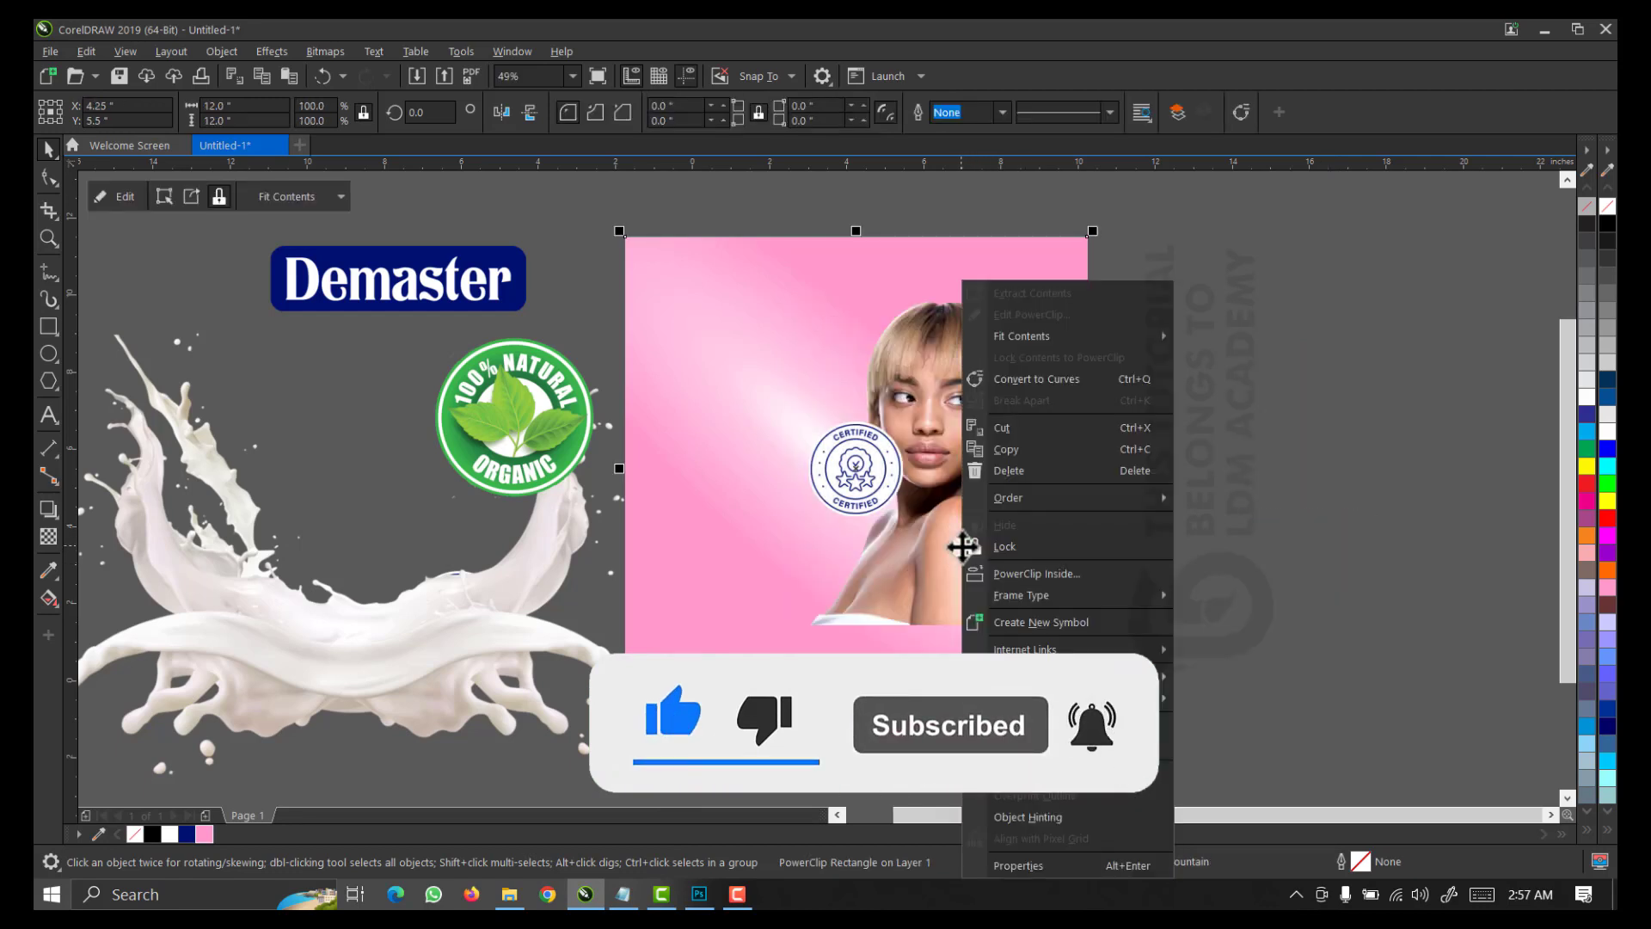
click(1020, 314)
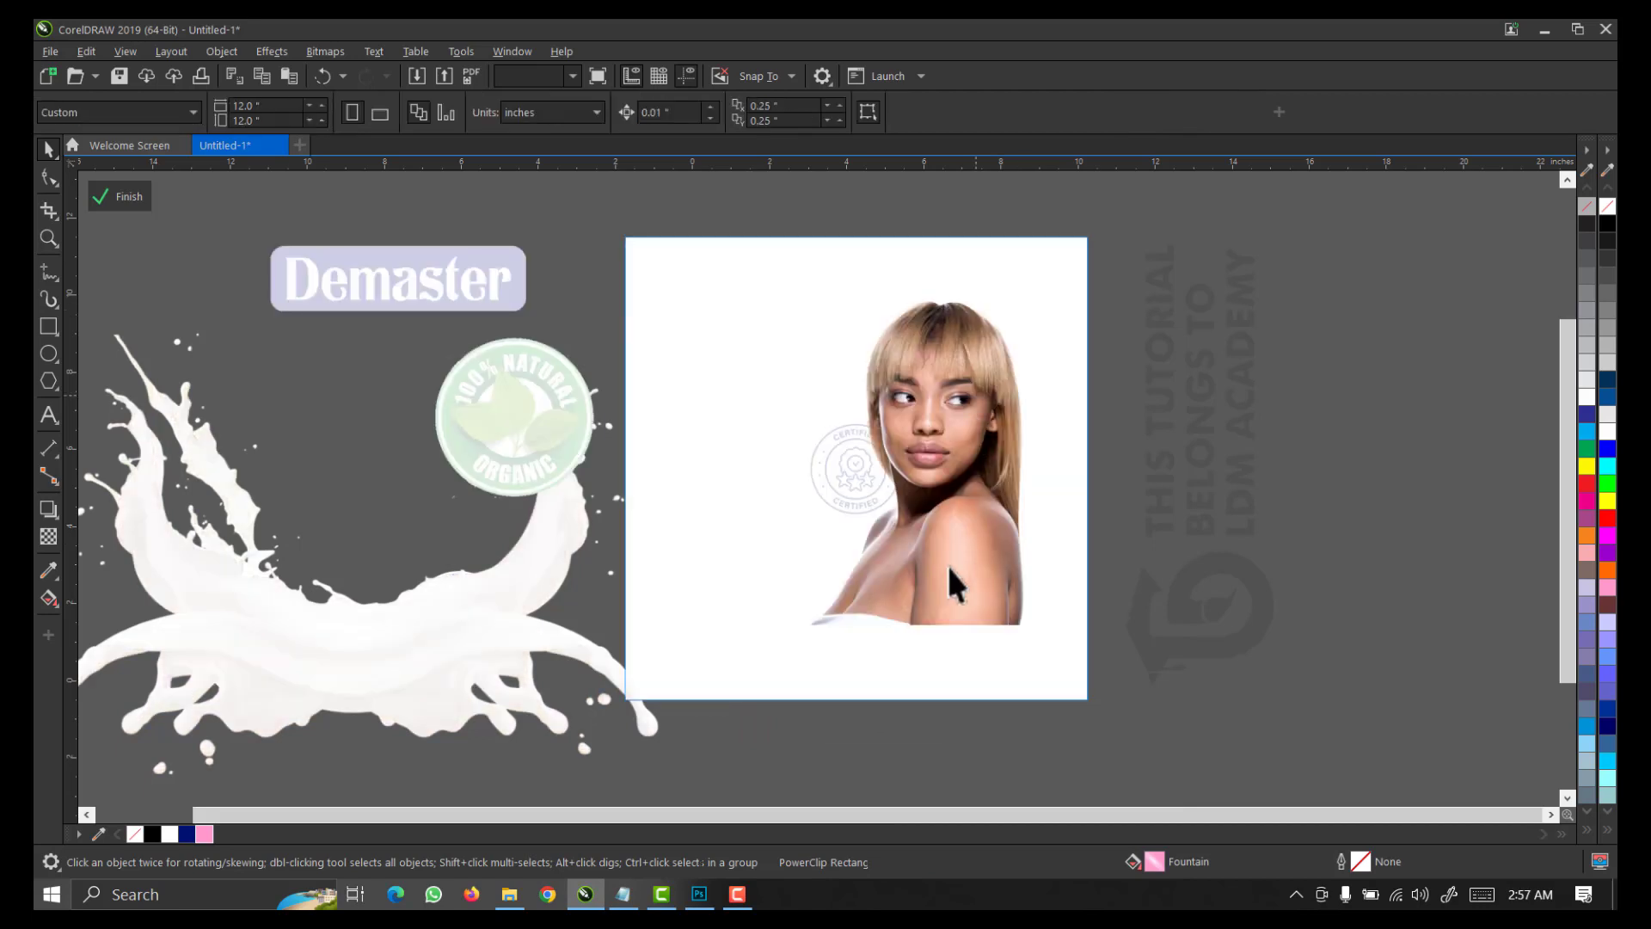
click(1019, 632)
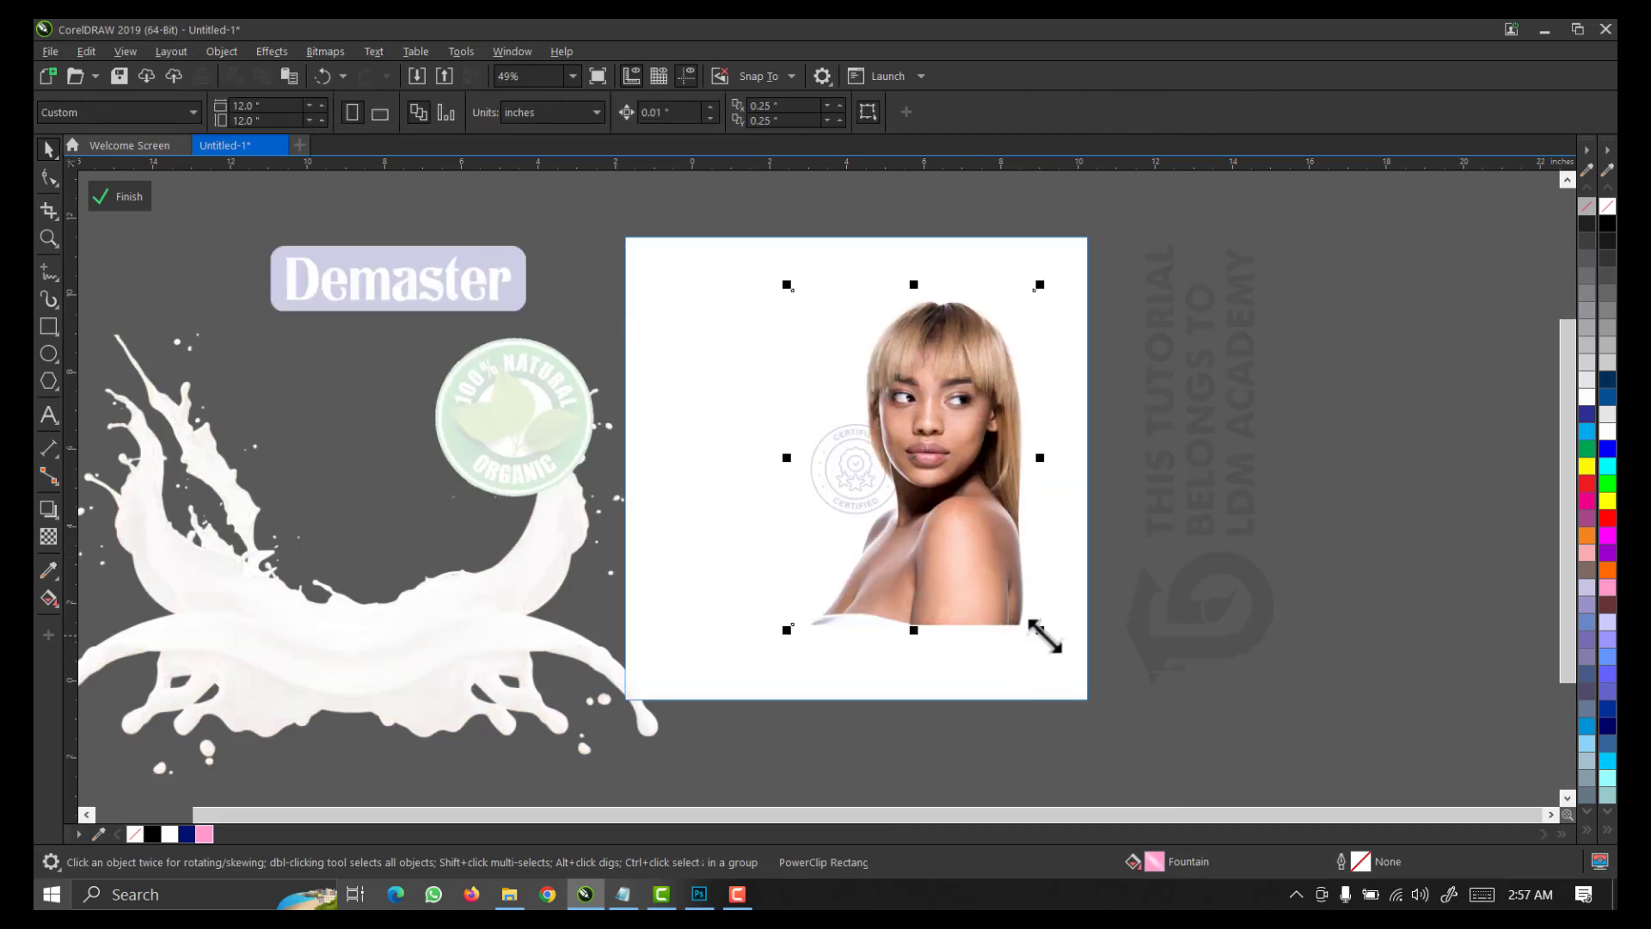
drag(1043, 637, 1106, 696)
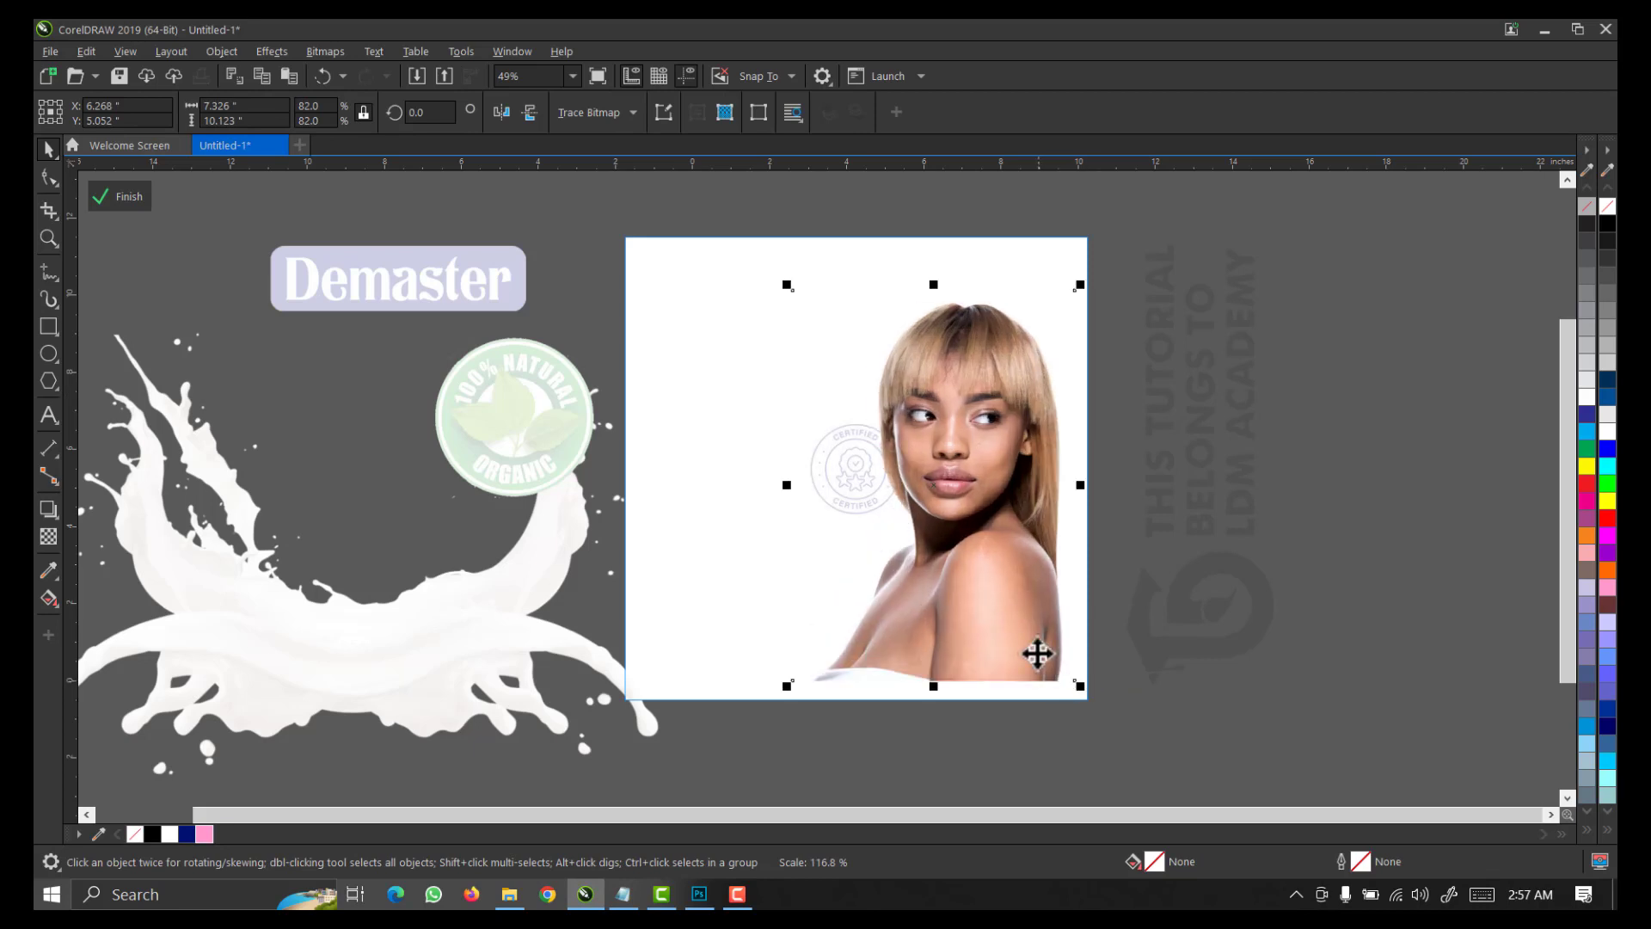
drag(1016, 595, 1015, 566)
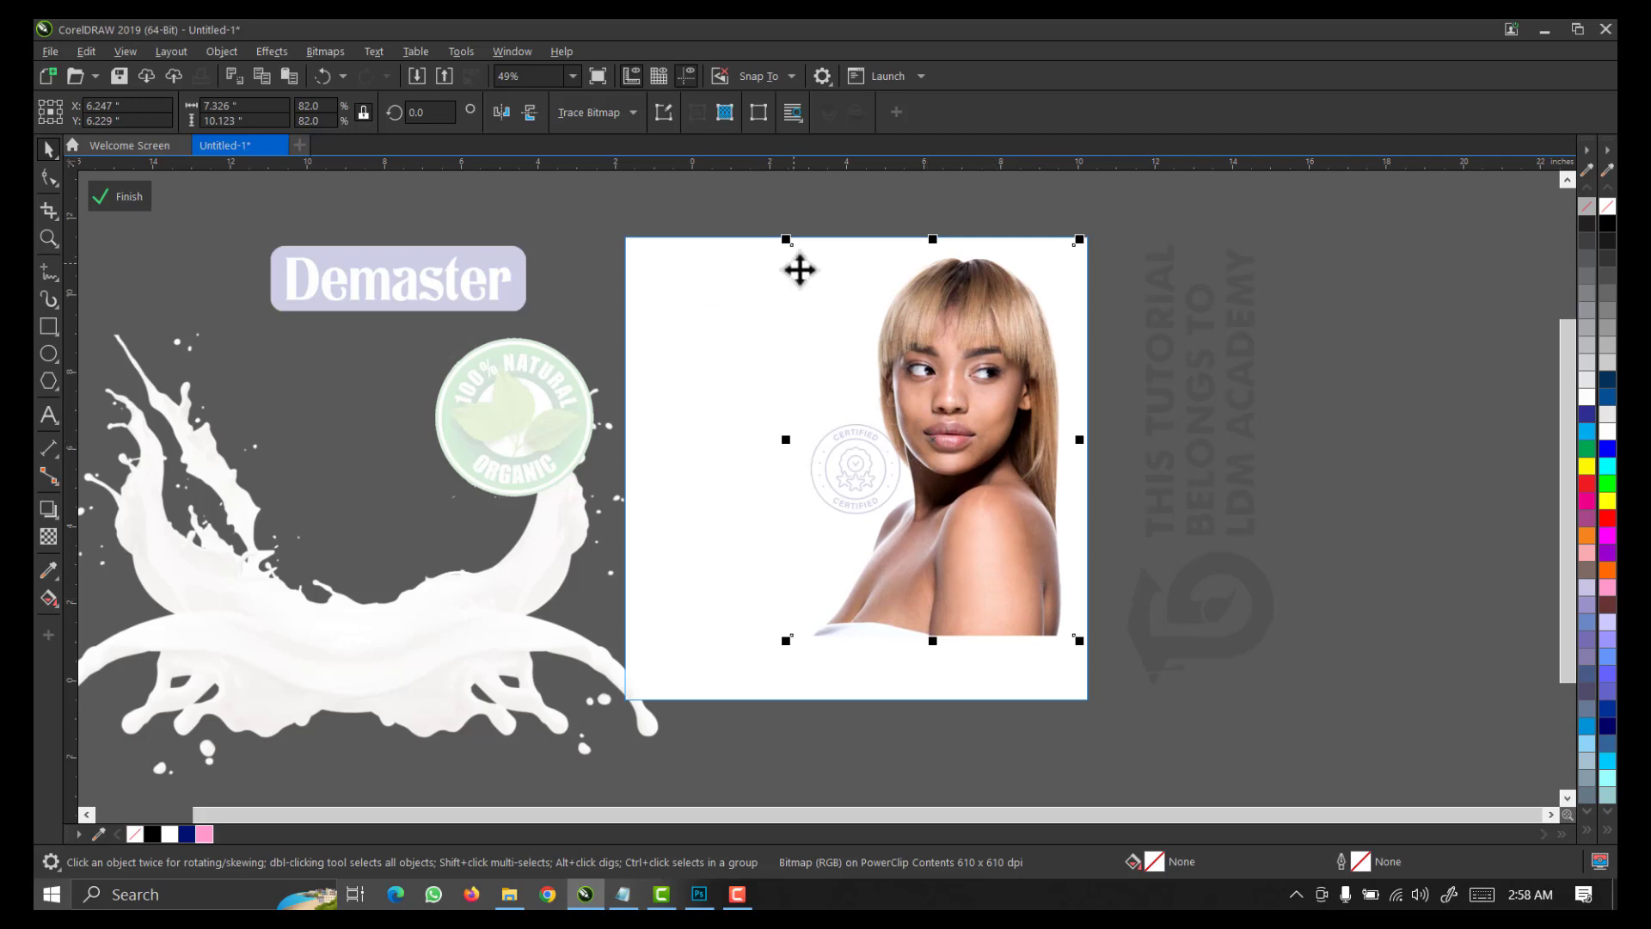
drag(785, 238, 783, 258)
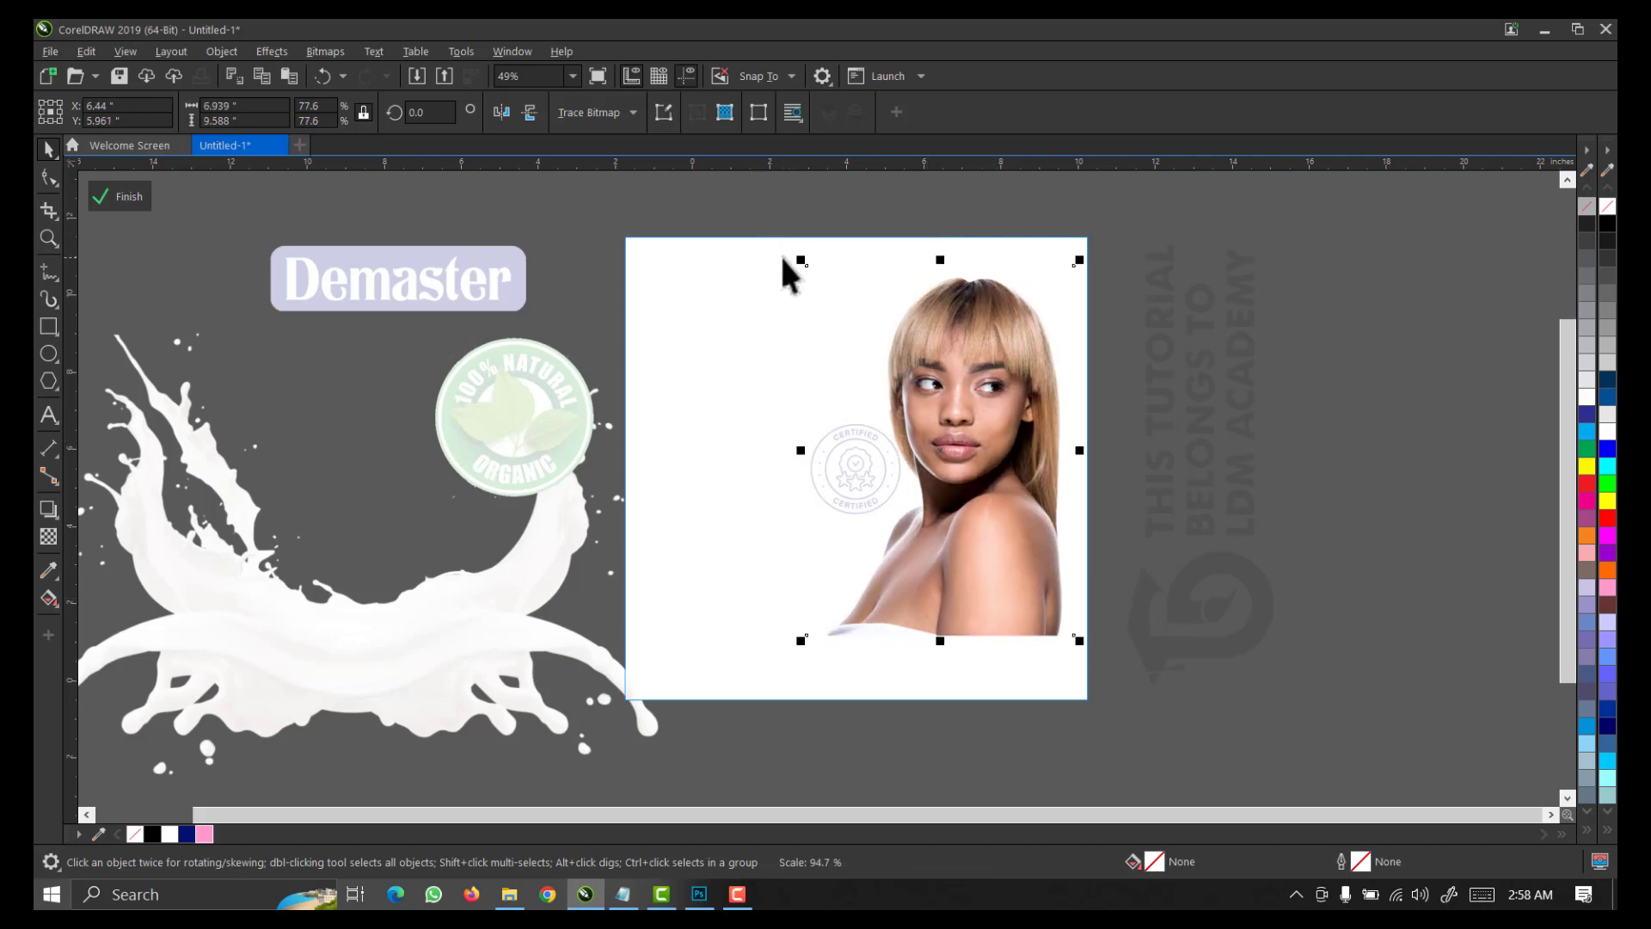
click(129, 196)
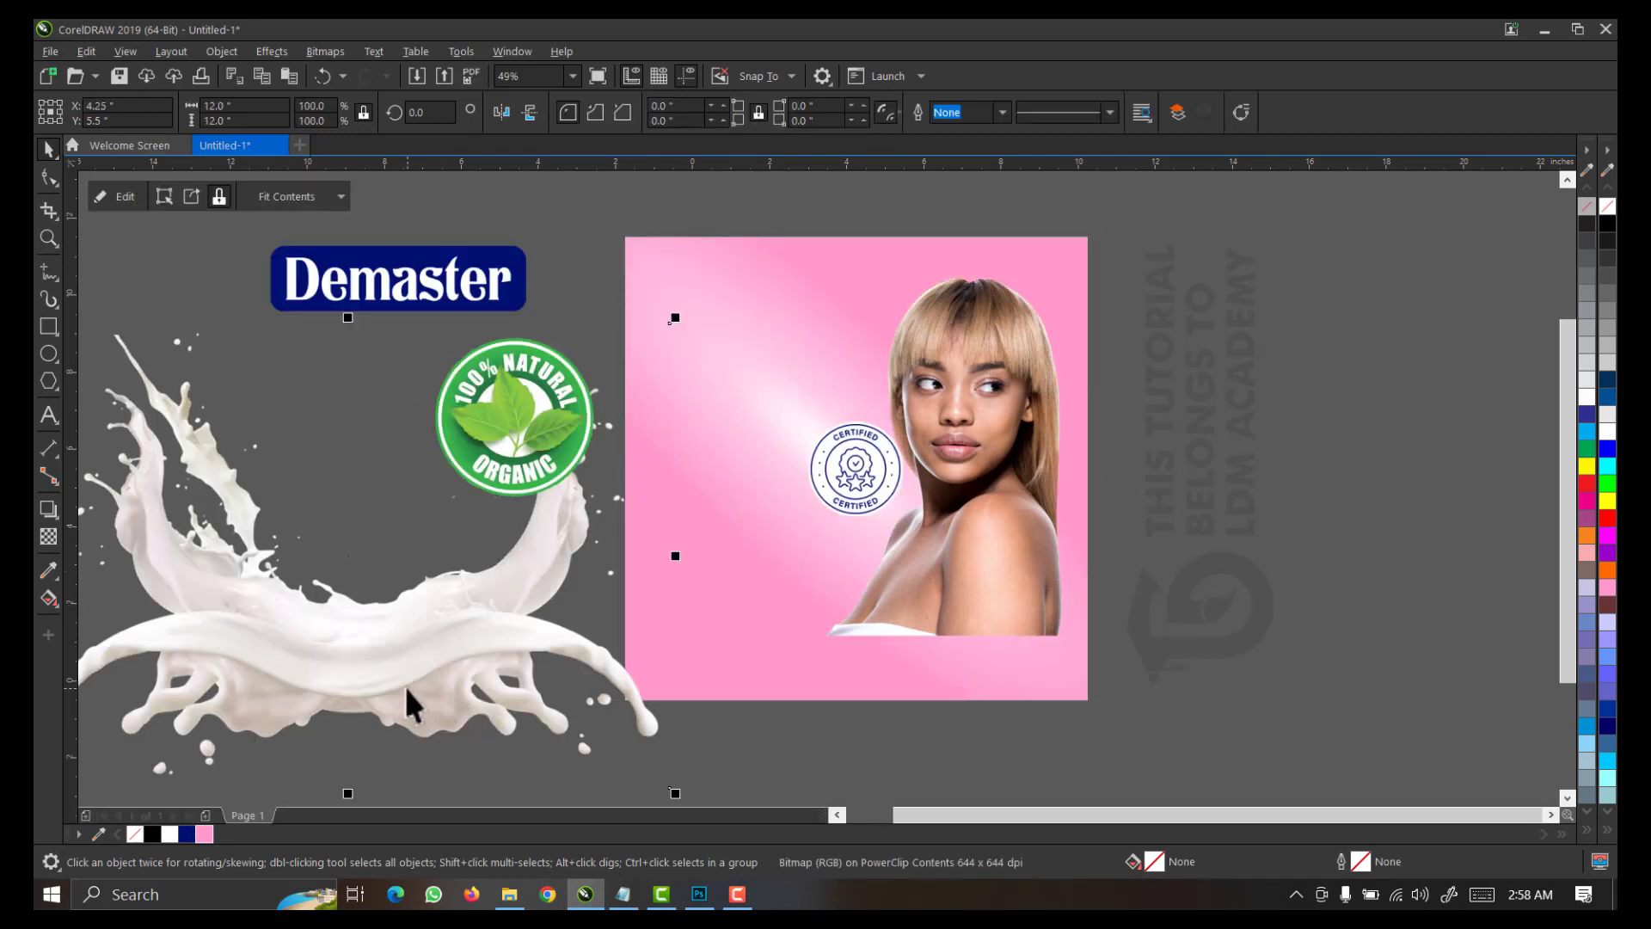
Place the cream splash inside the pink background rectangle as PowerClip contents, over the model's lower body
click(404, 683)
drag(394, 669, 963, 634)
click(1013, 684)
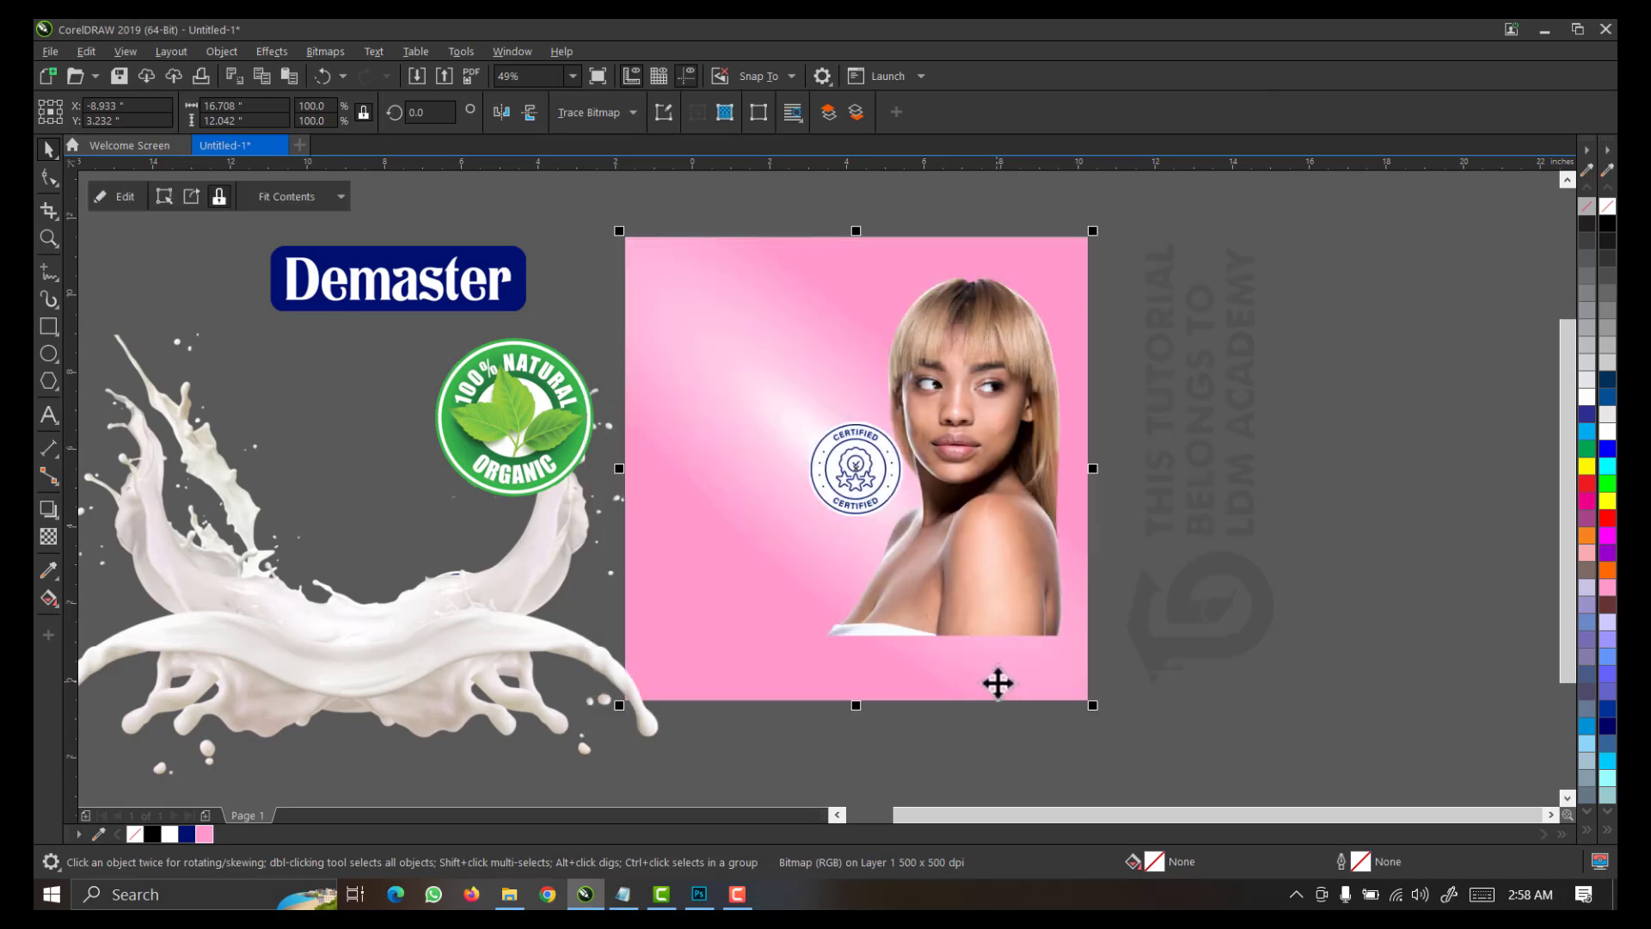
Edit the background's PowerClip contents, moving the cream splash lower over the model's body and scaling it to about 13.93 by 10.04 in
right_click(998, 683)
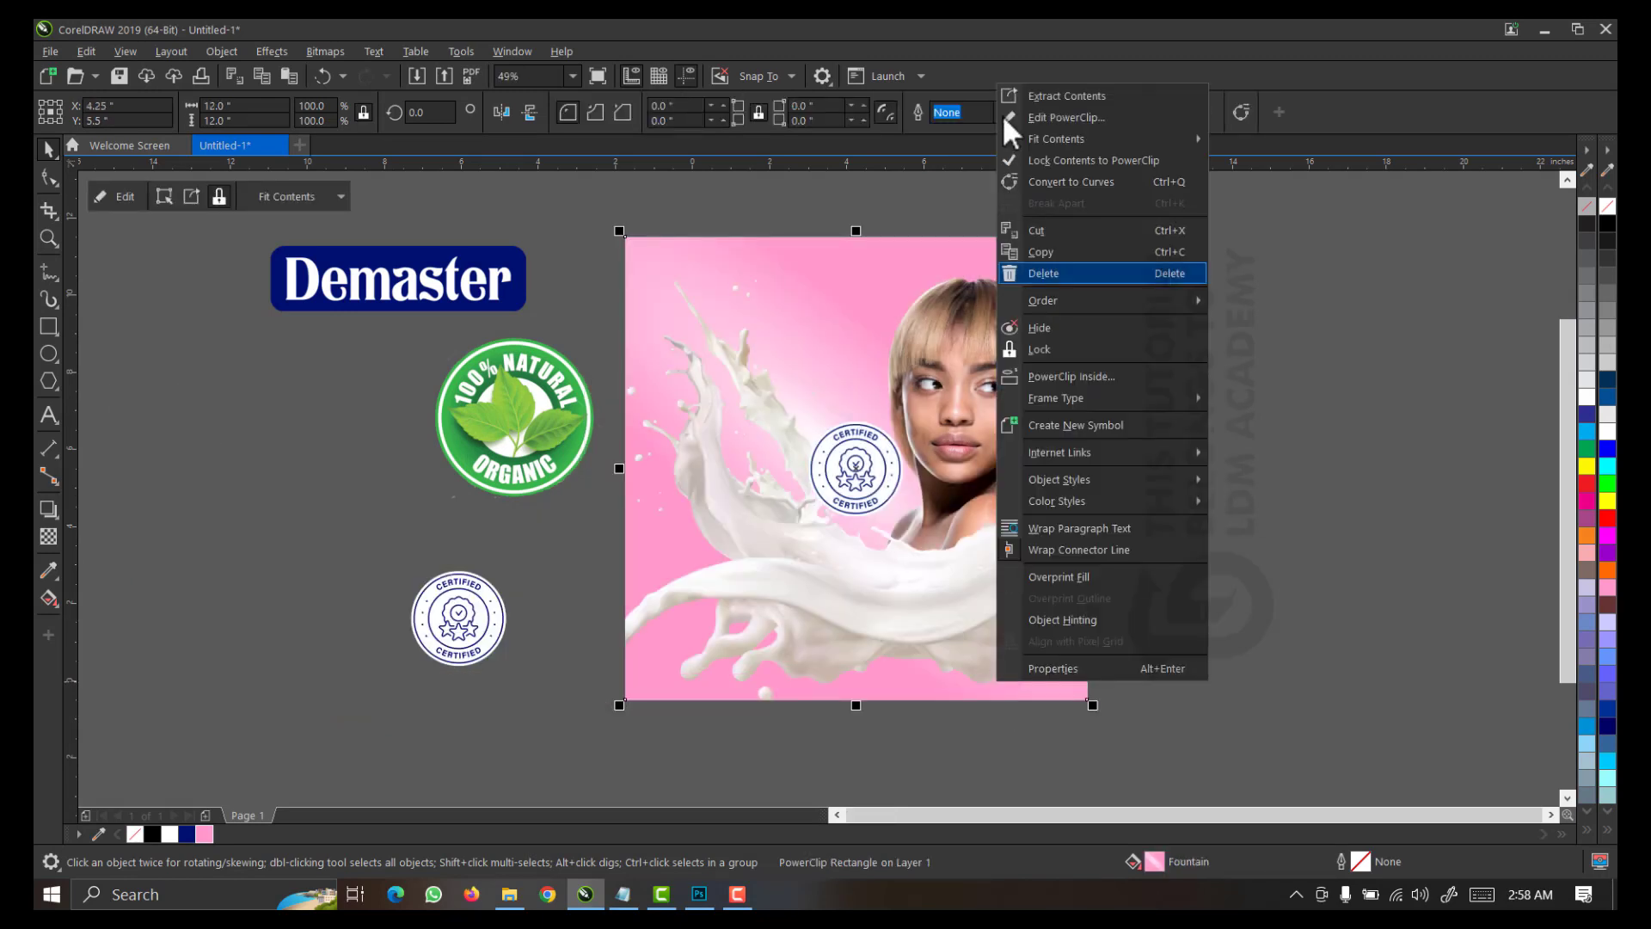
click(1060, 117)
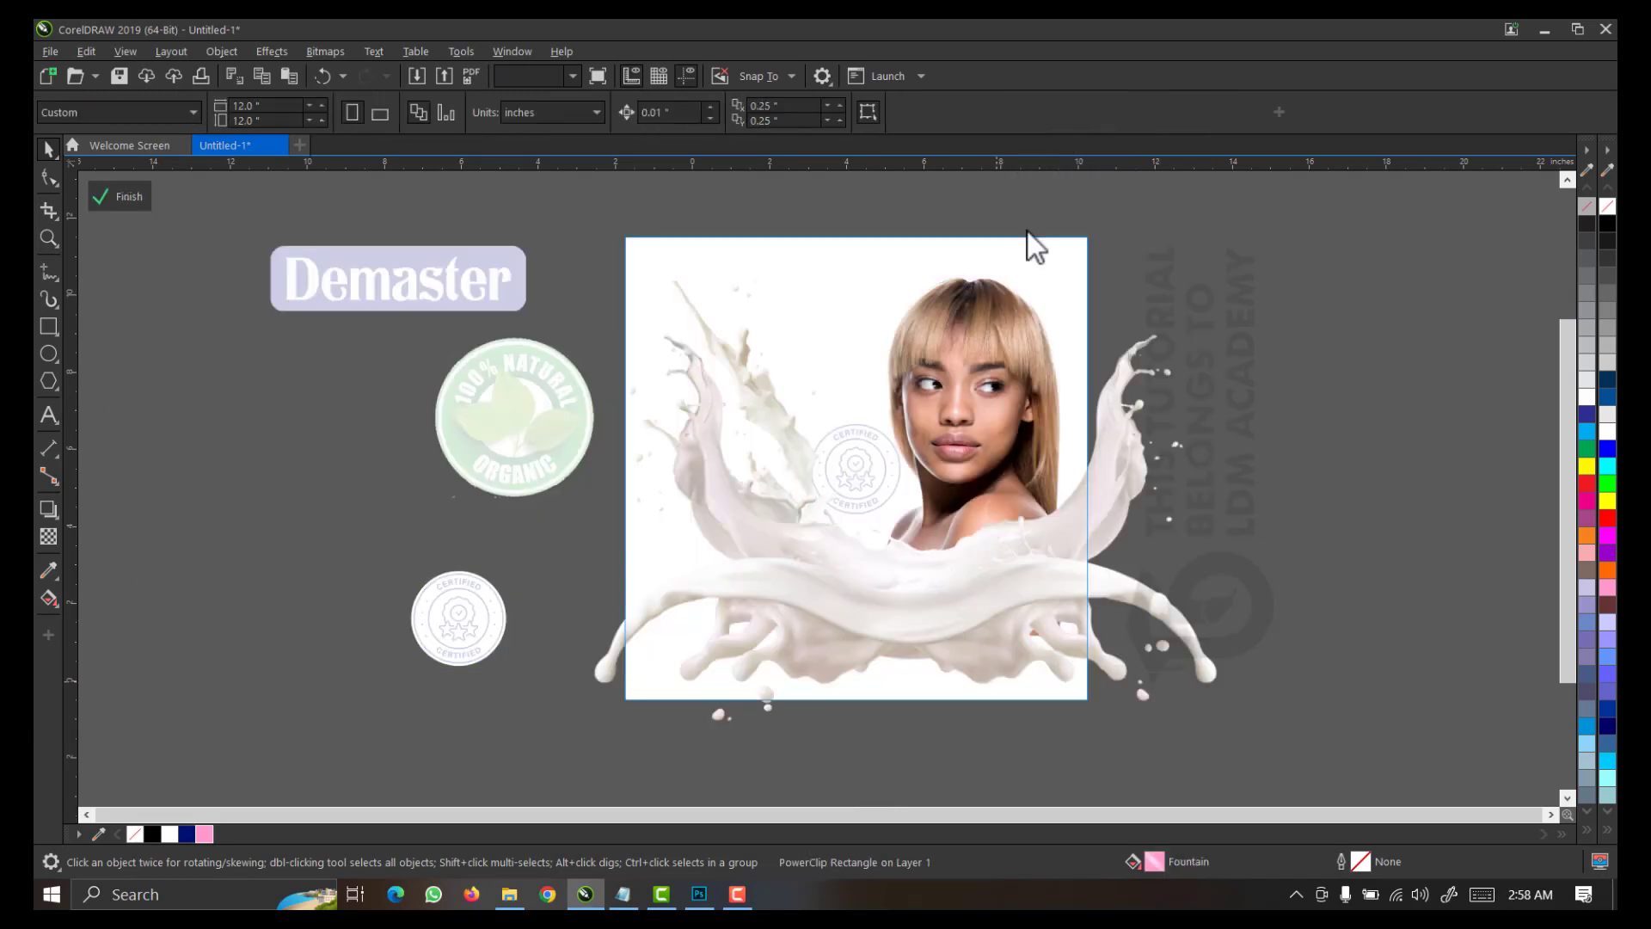
drag(828, 582, 916, 641)
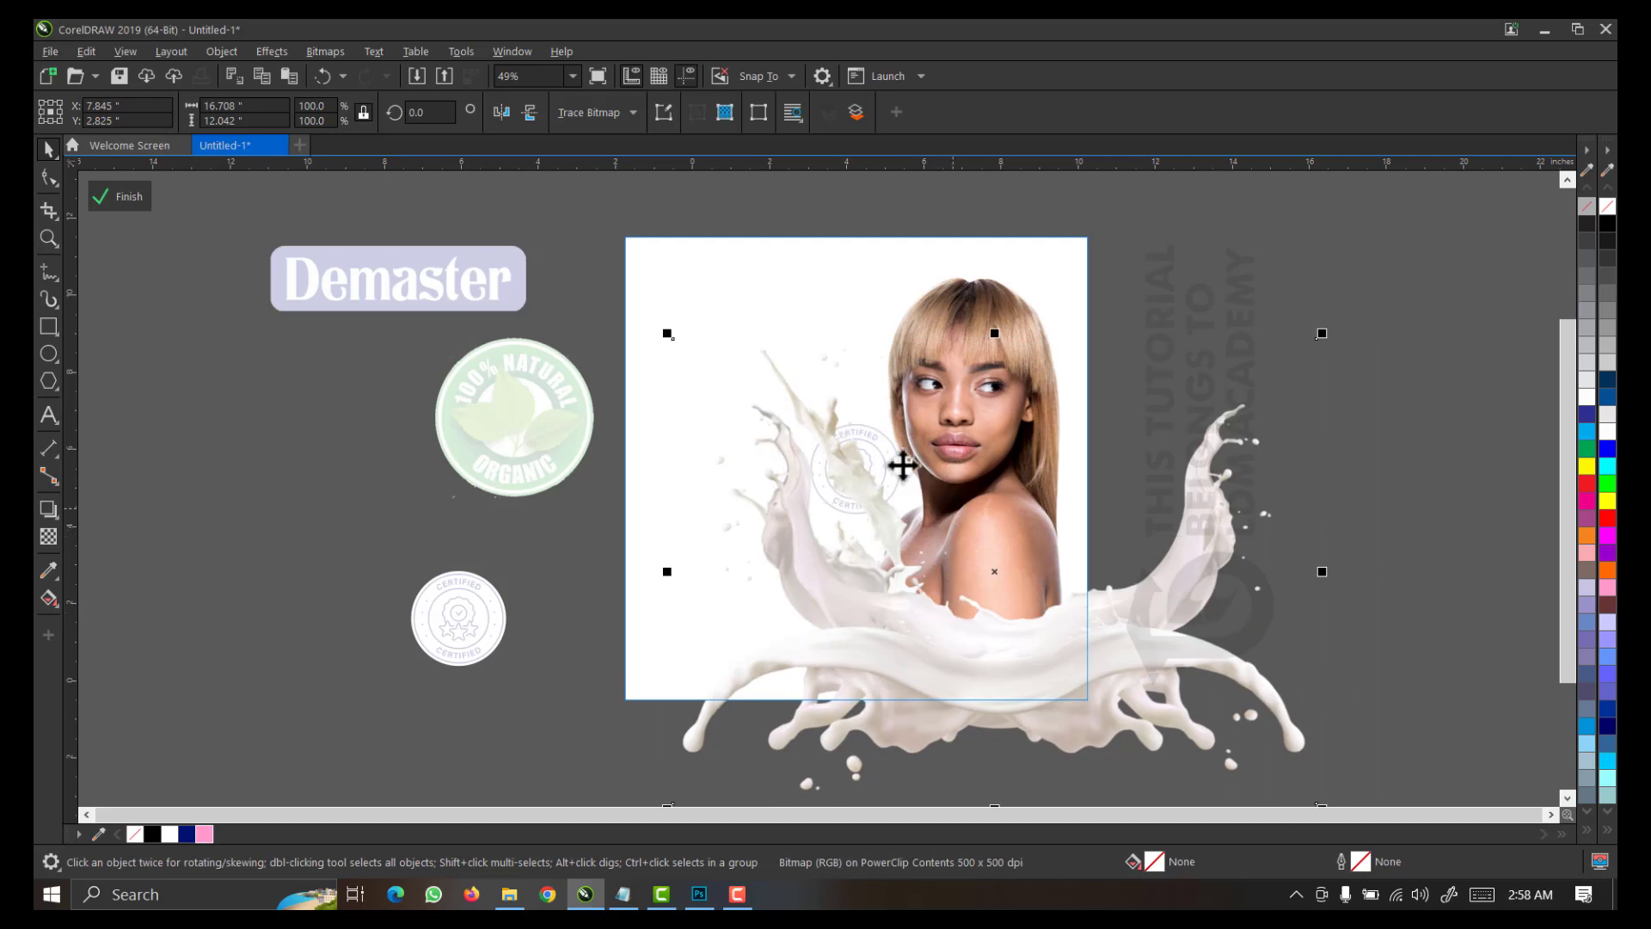
drag(662, 338, 696, 372)
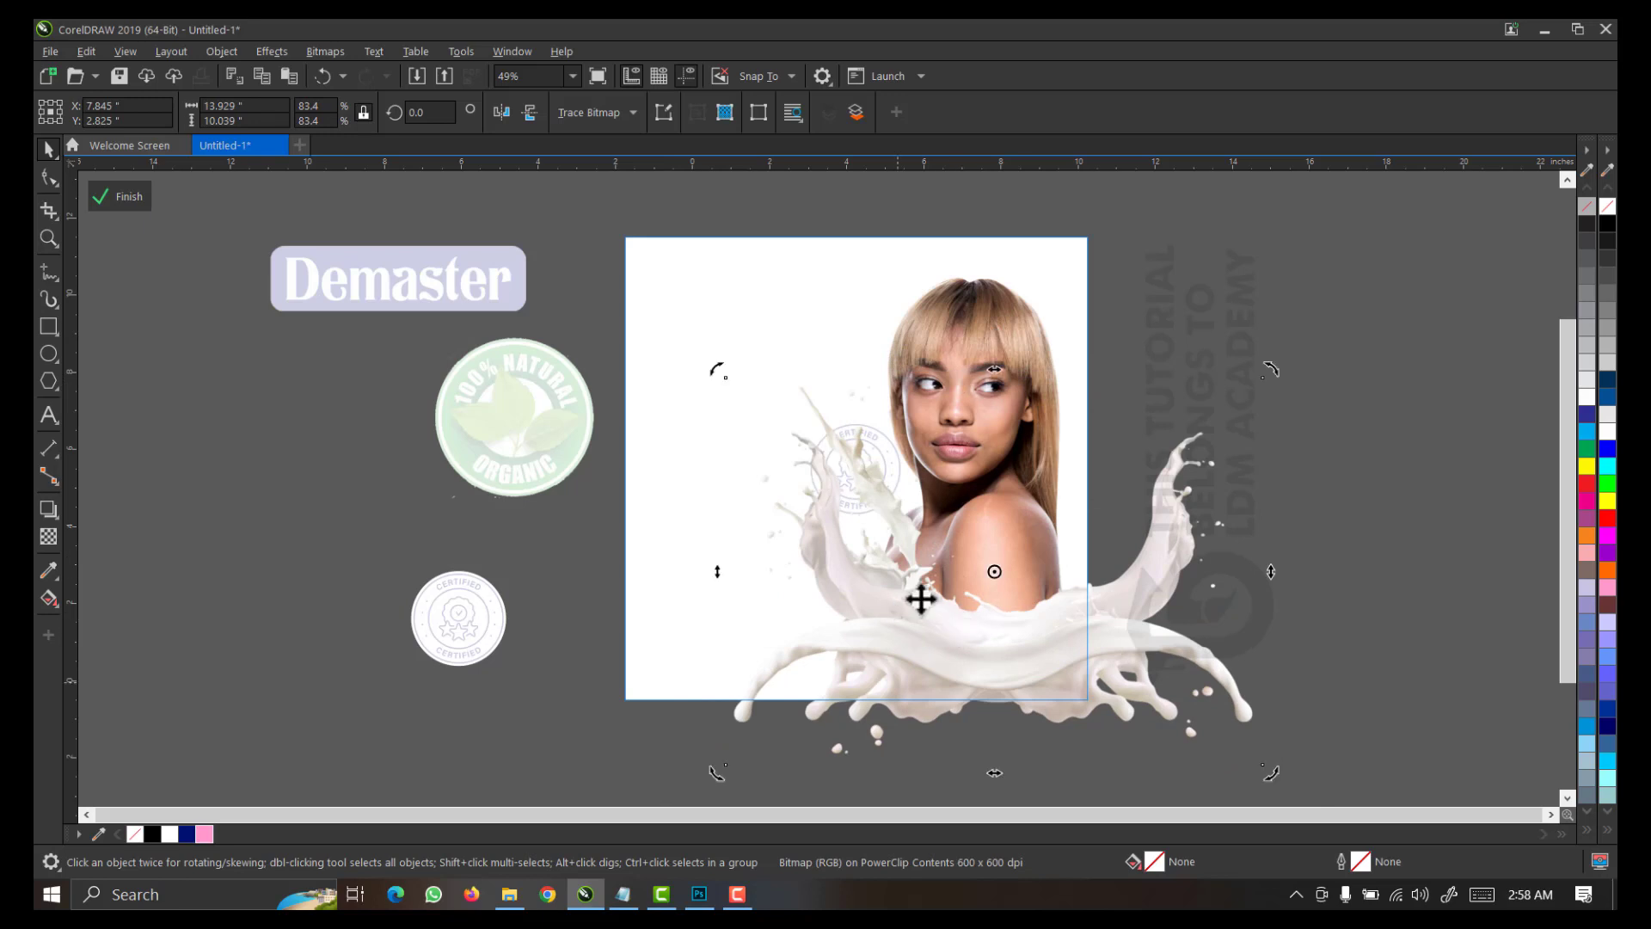
Crop the model photo's left edge inward by about 1.47 in using its nodes and finish editing the PowerClip contents
scroll(1204, 697, up, 2)
click(47, 178)
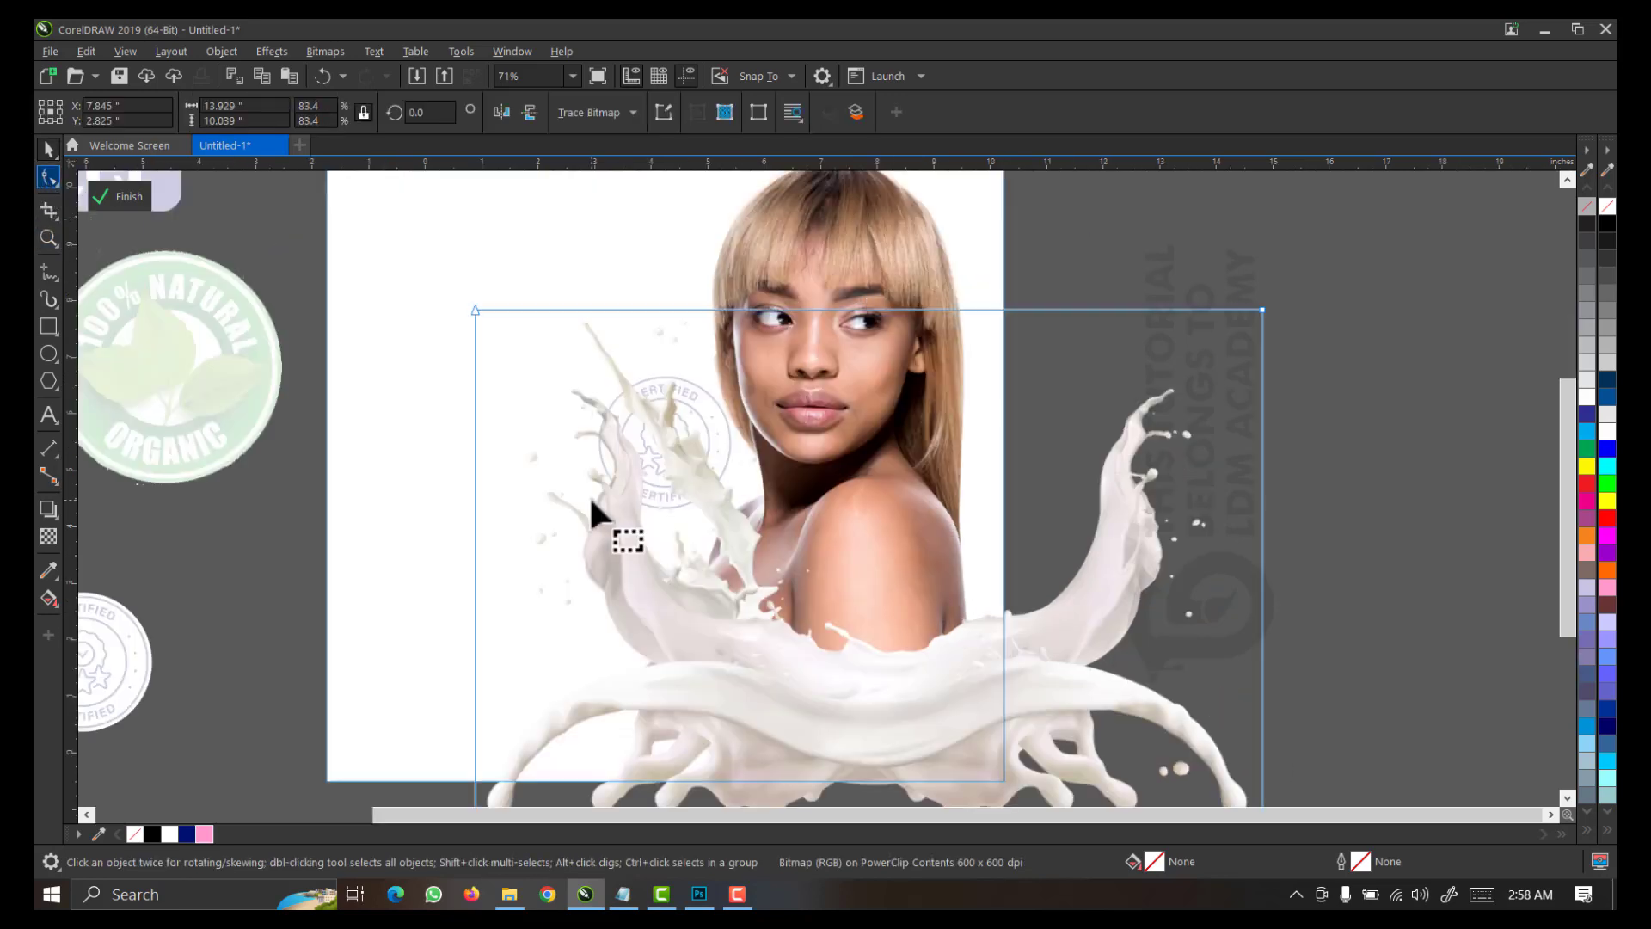
scroll(700, 398, down, 3)
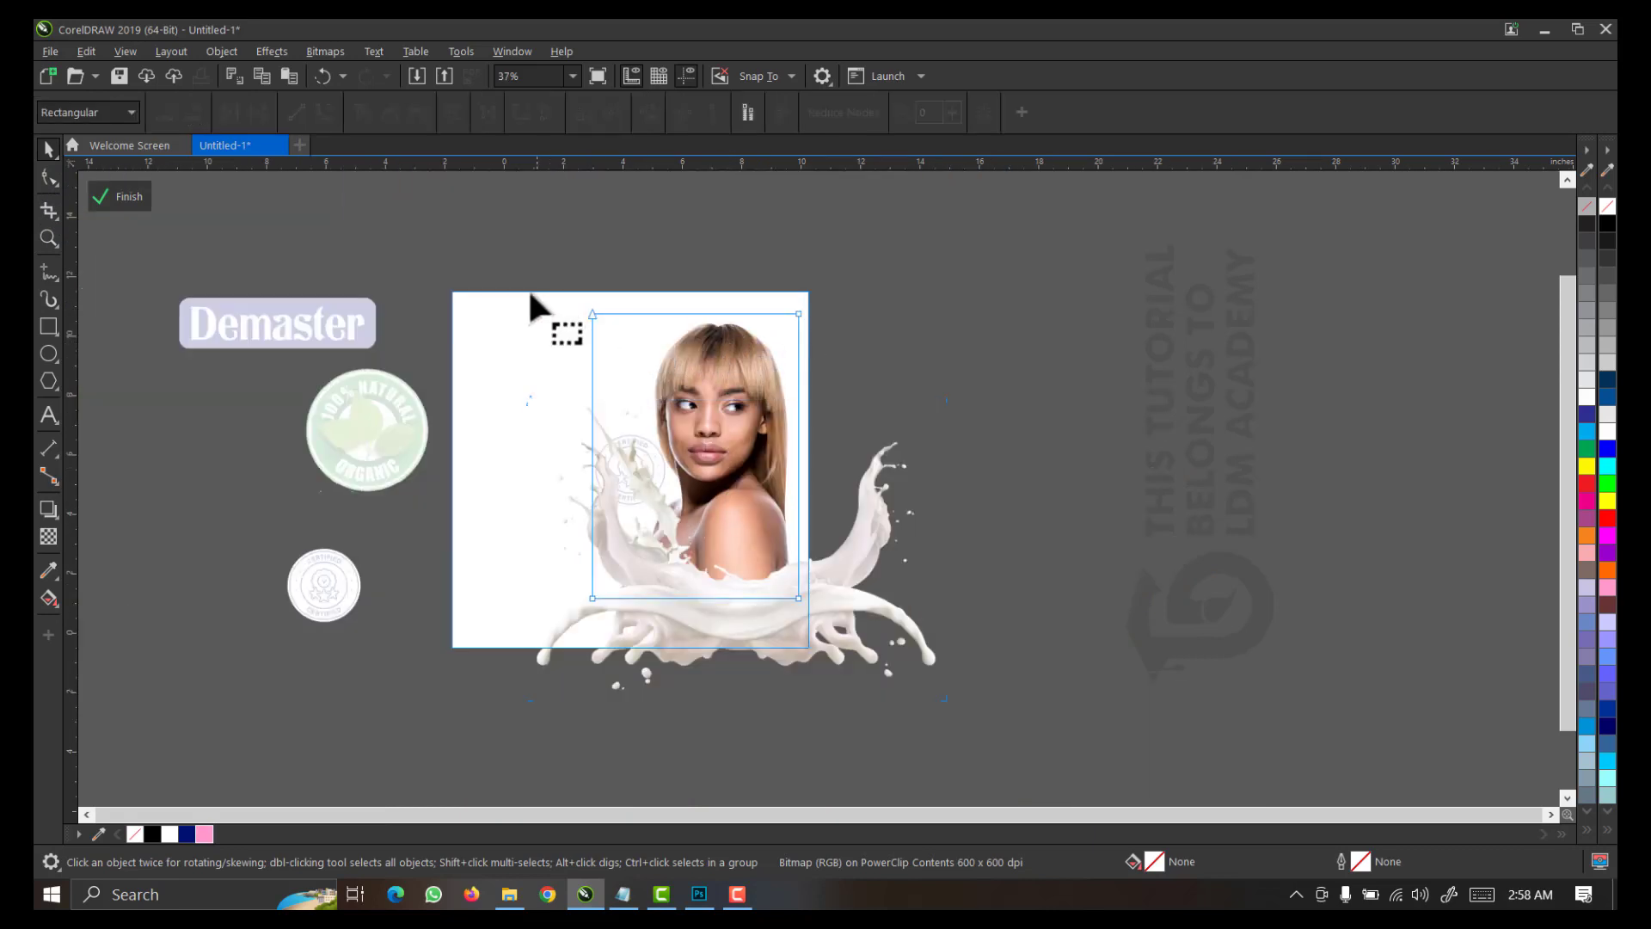
drag(588, 611, 635, 599)
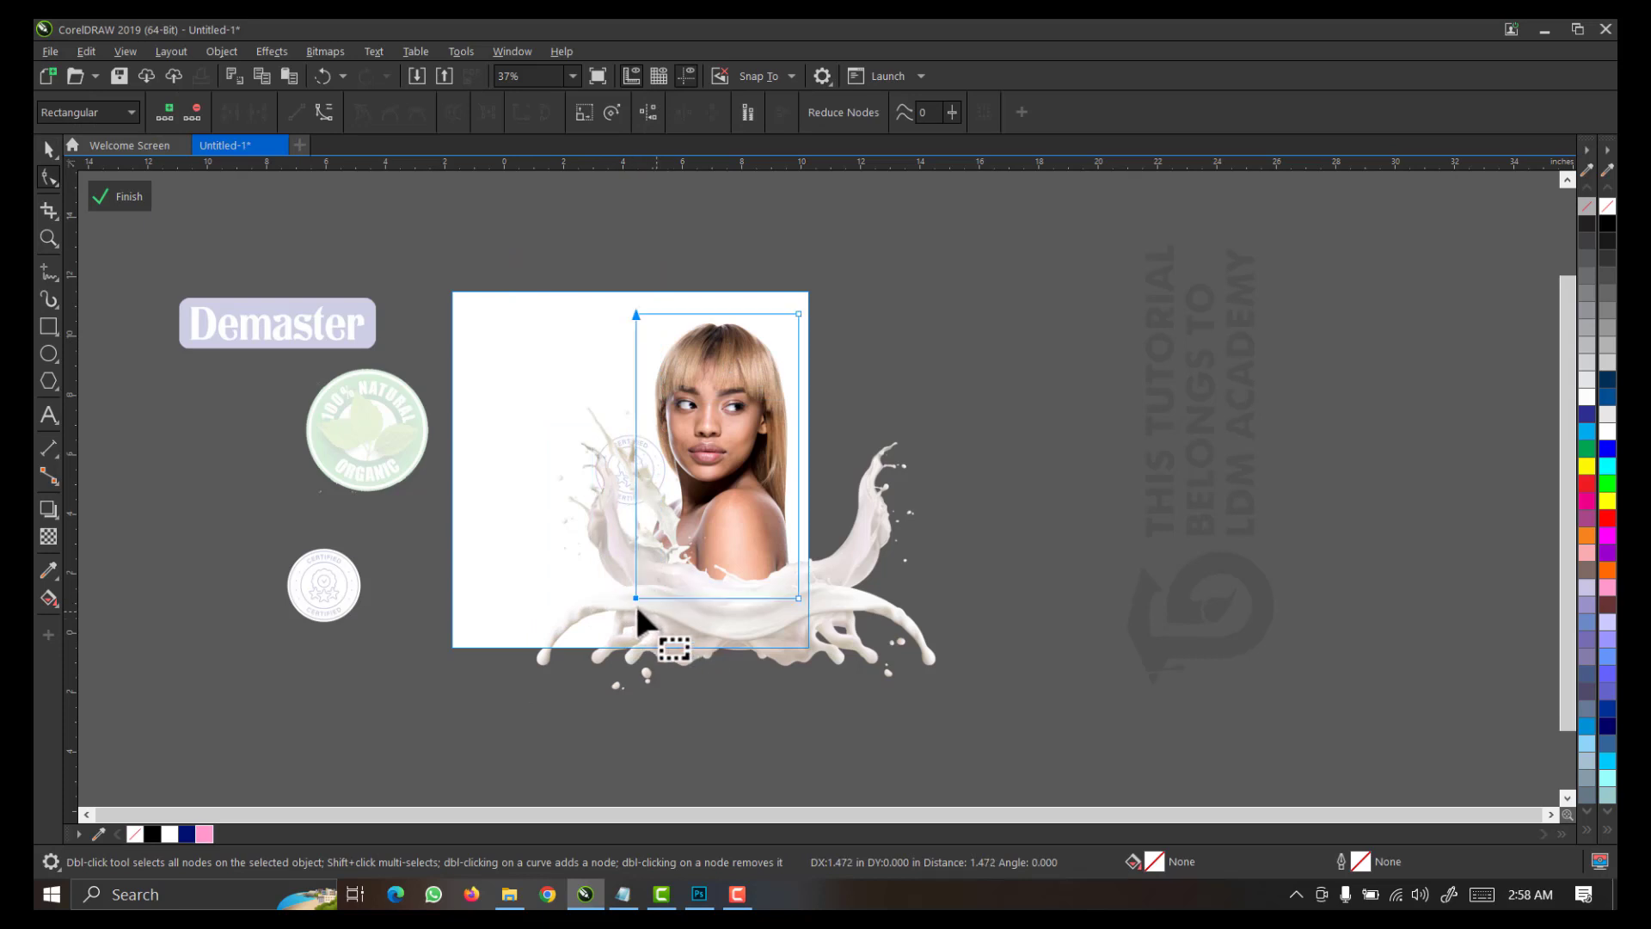
click(39, 161)
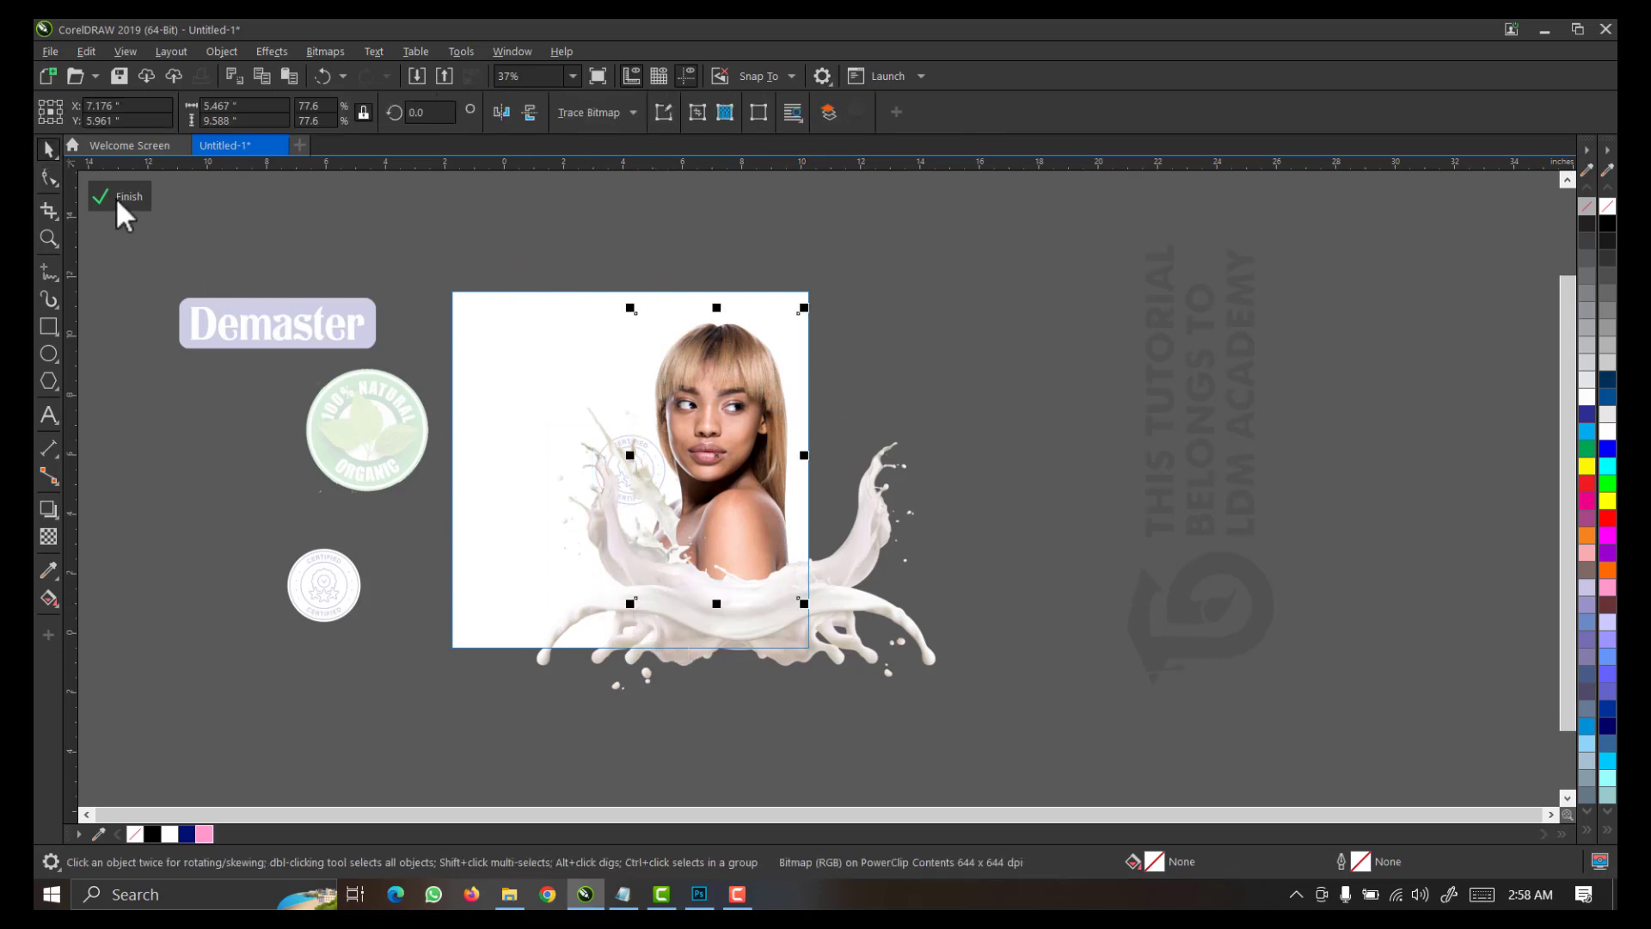
click(115, 197)
Move the certified badge beside the model to the label's lower-left area and scale it down to about 1.79 in
key(F2)
drag(831, 259, 405, 695)
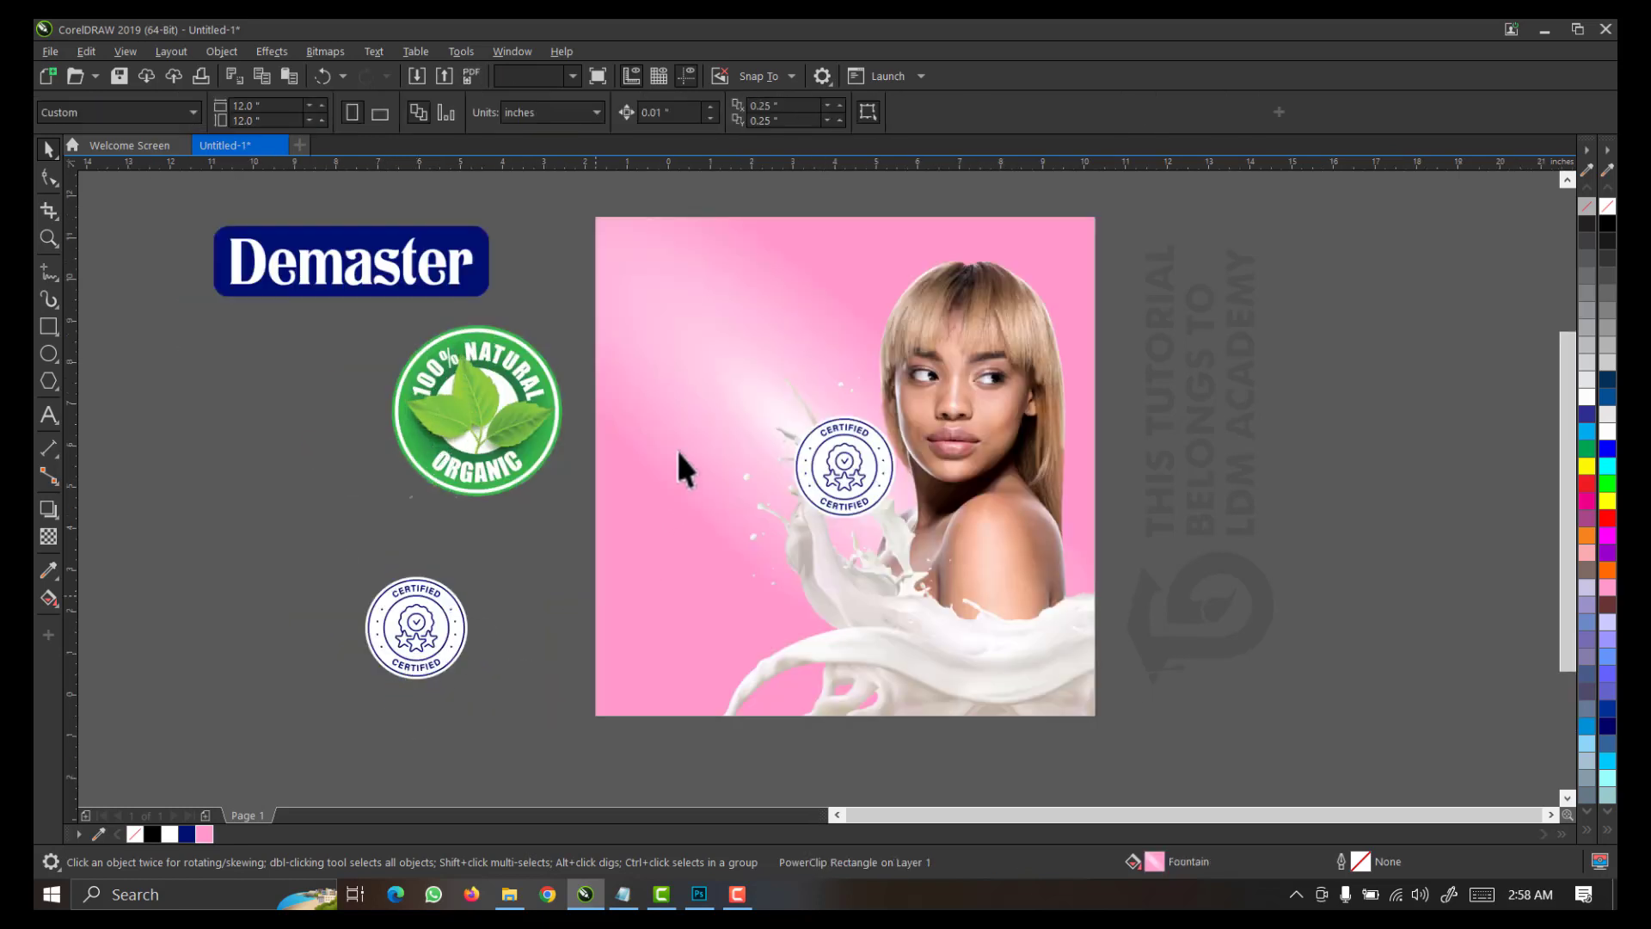
drag(844, 466, 693, 651)
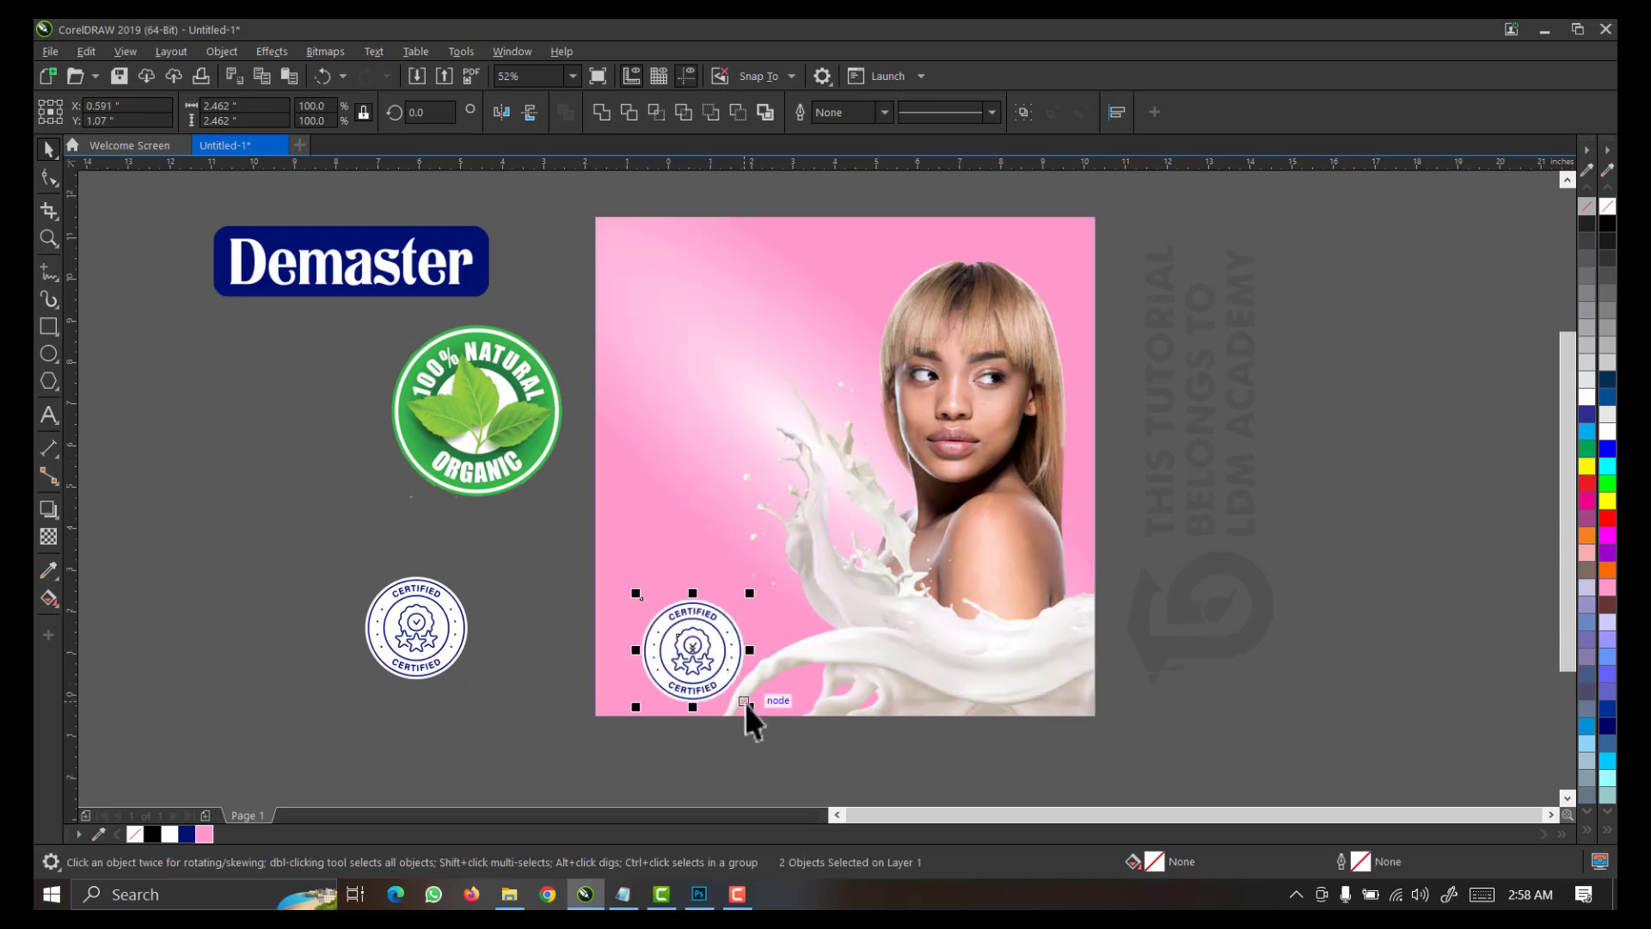
drag(761, 713, 703, 629)
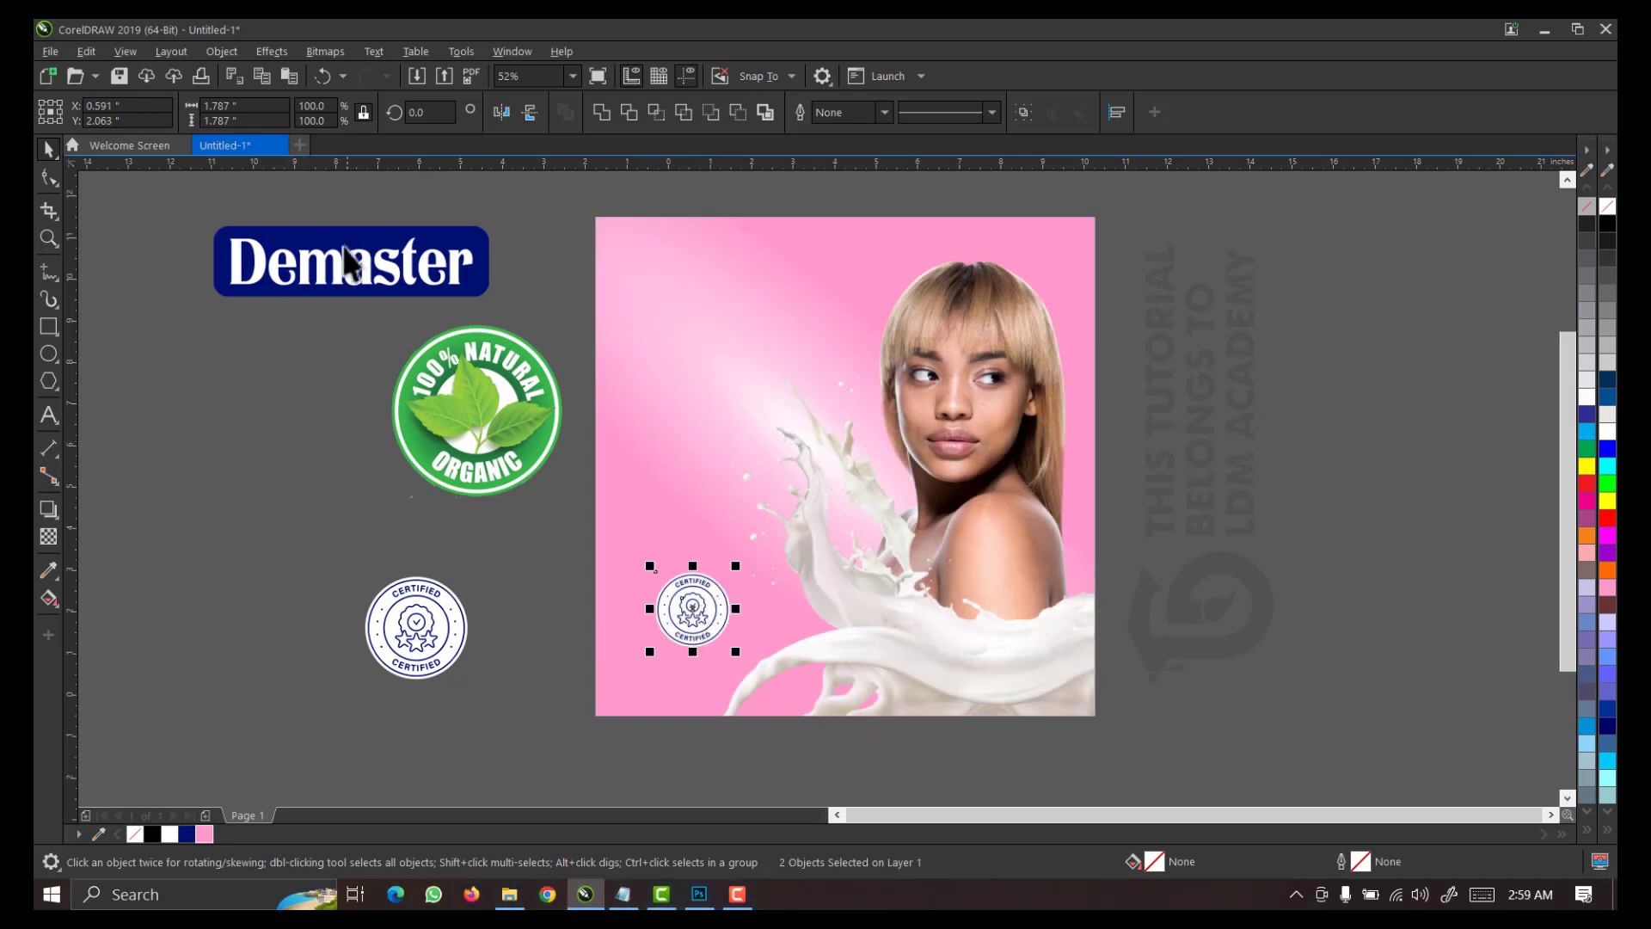
Move the Demaster logo onto the label's upper-left area and scale it to about 3.14 by 0.81 in
click(301, 278)
drag(301, 278, 715, 313)
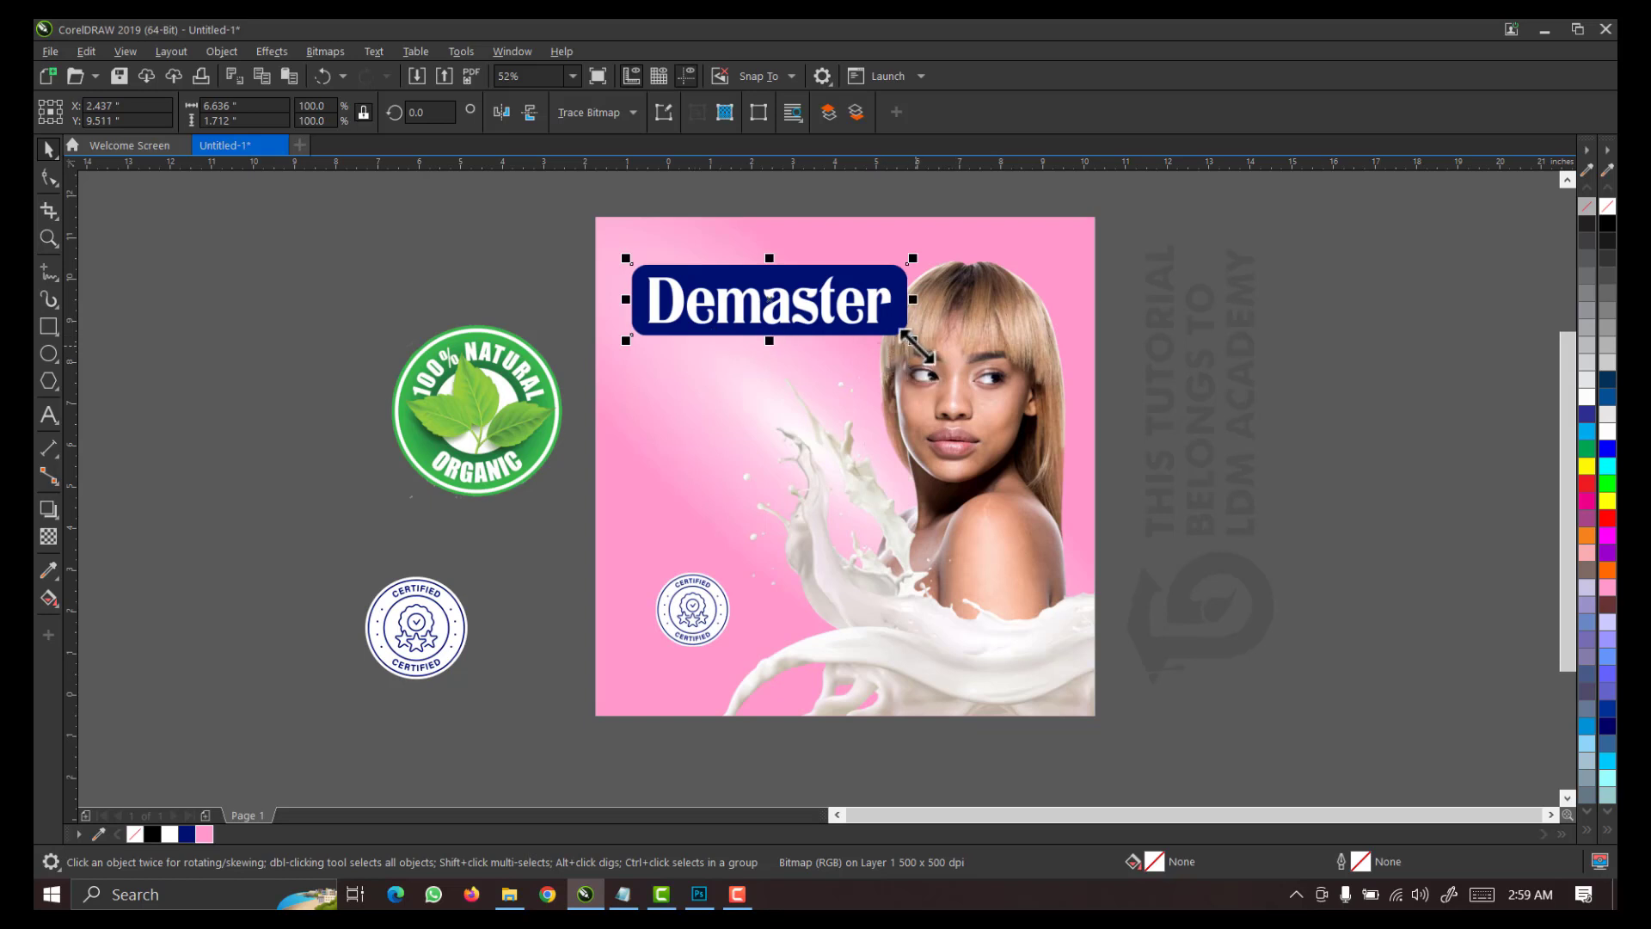
drag(915, 344, 746, 353)
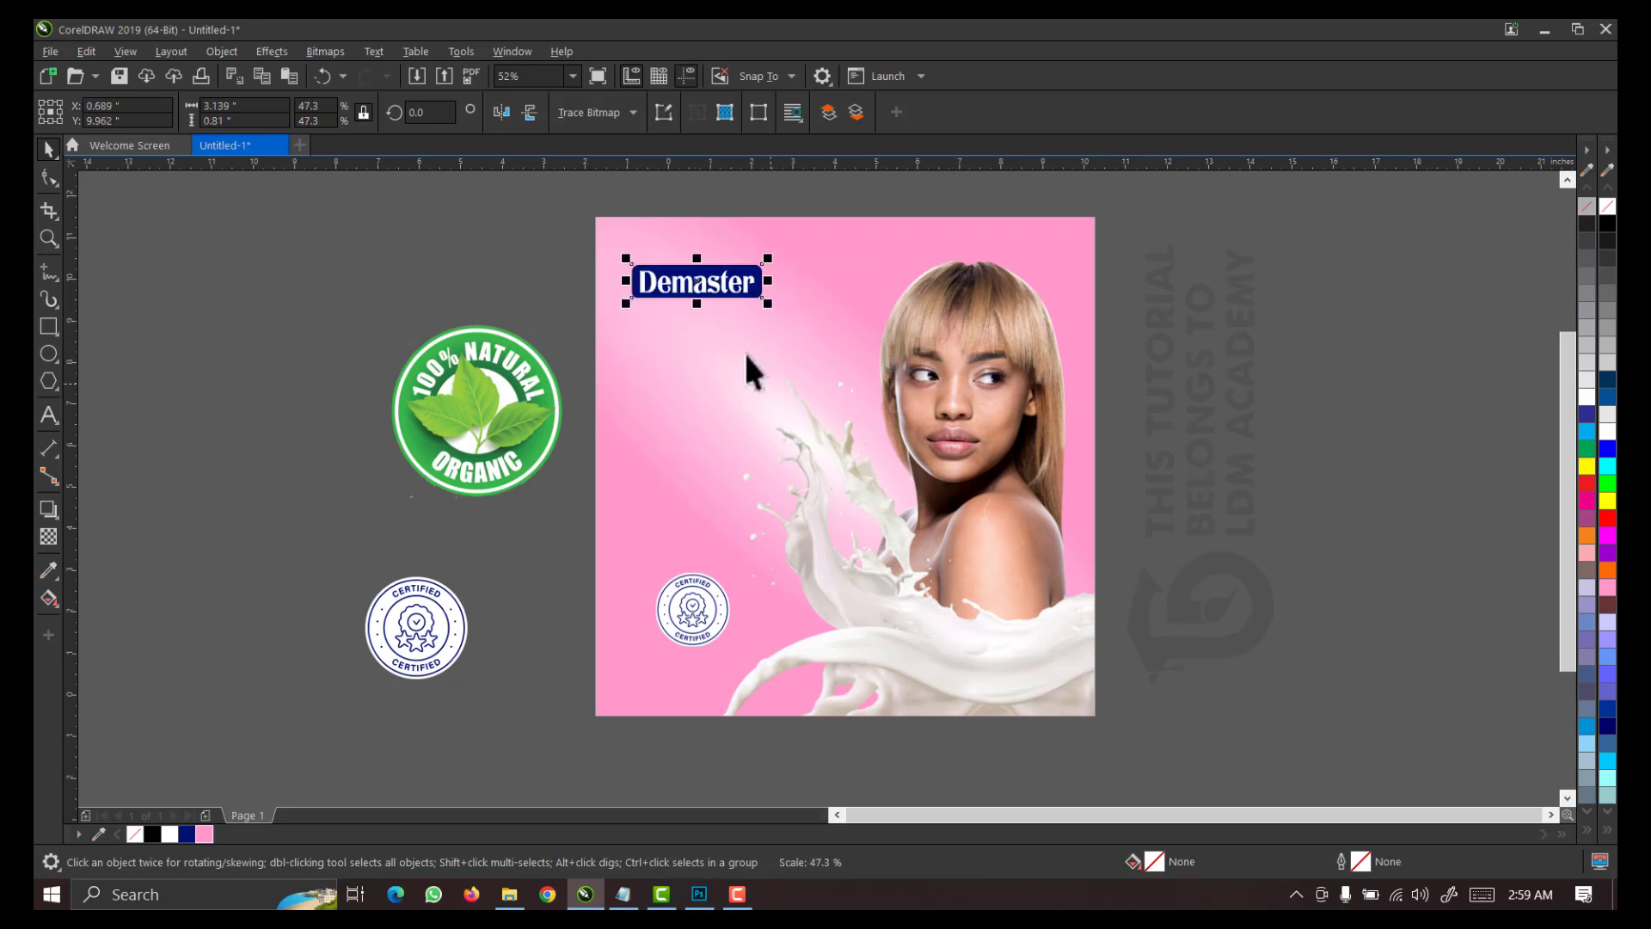
drag(693, 284, 705, 313)
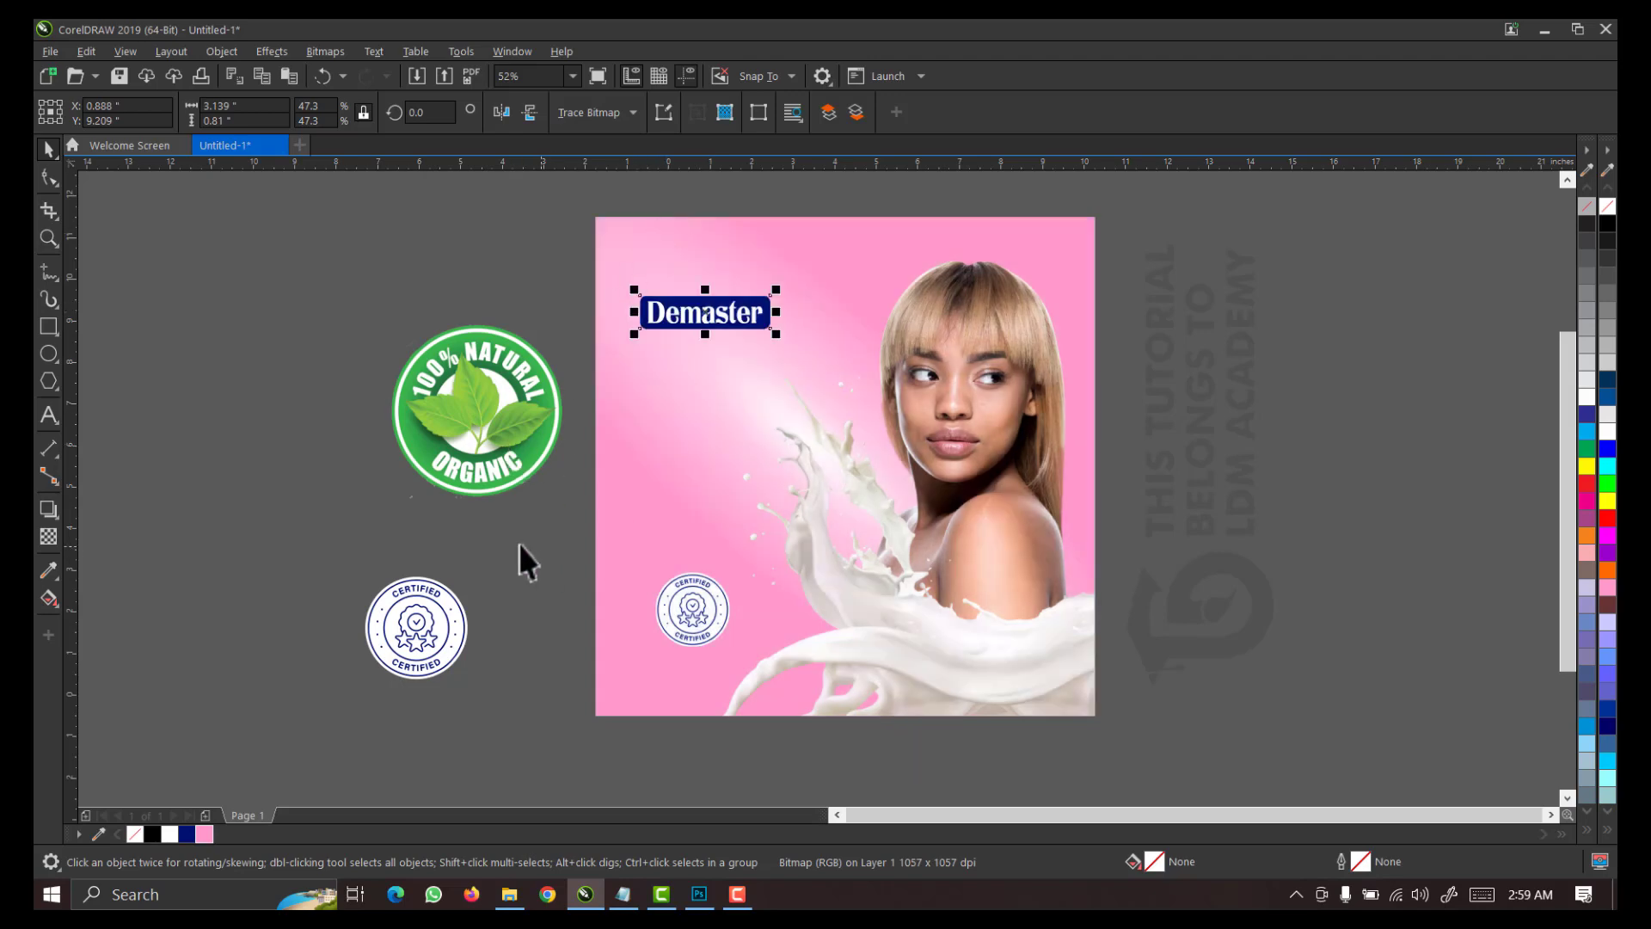
Add "Natural", "Fairness" and "Fair And Even Toned Skin" as separate lines of artistic text and move them onto the label below the logo
click(440, 468)
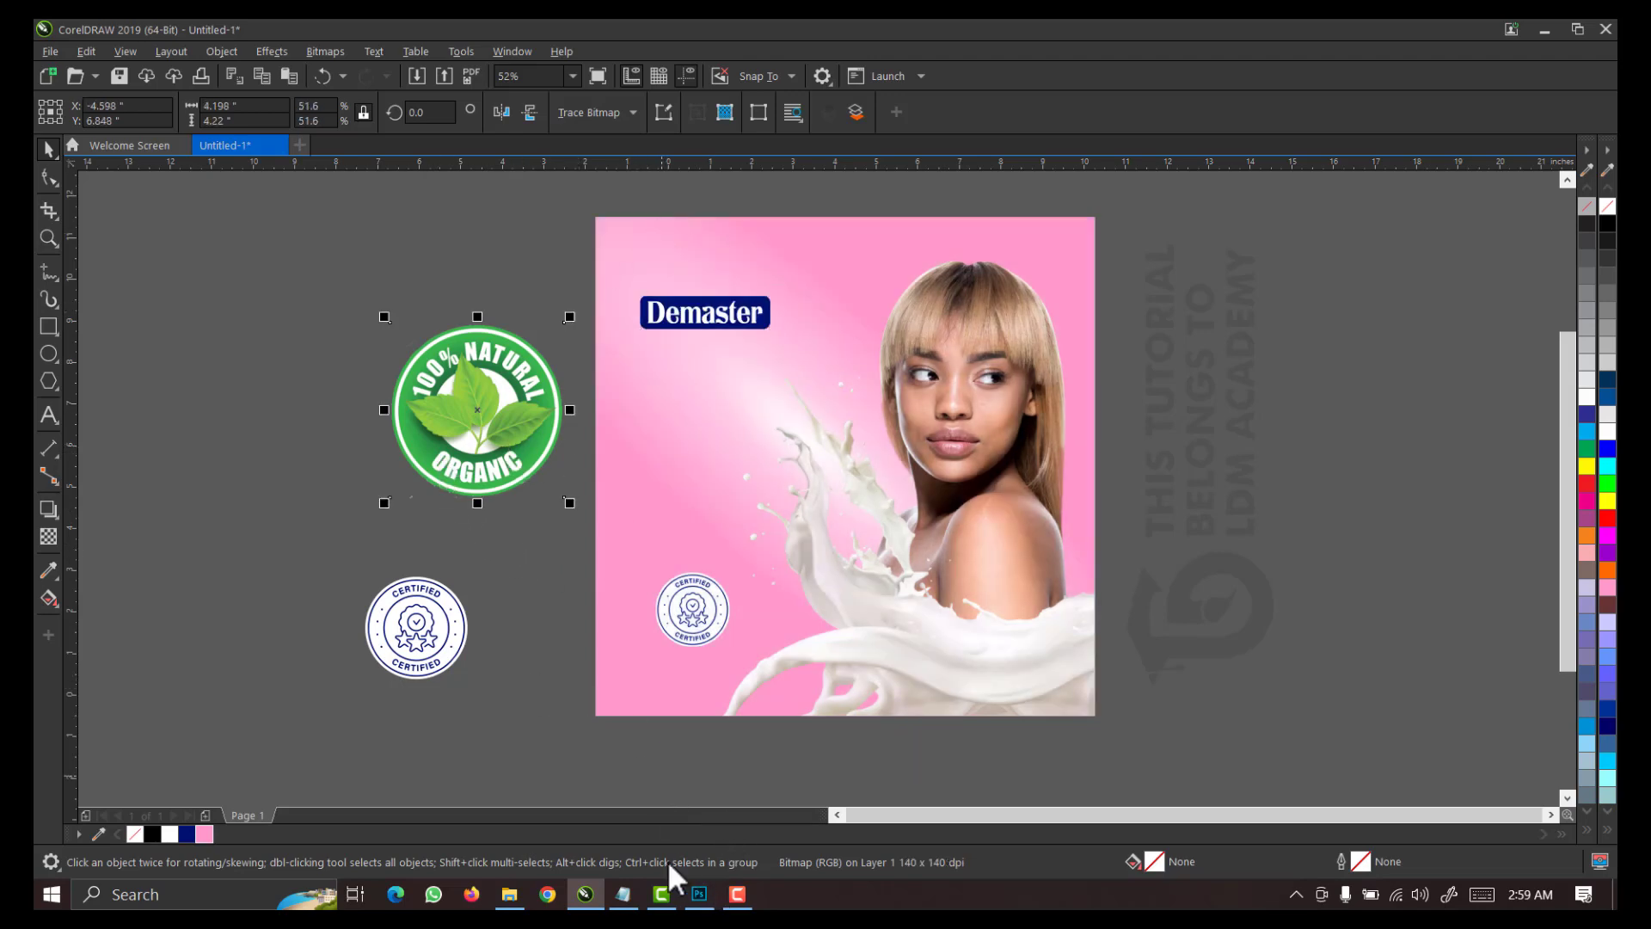
click(624, 894)
click(53, 379)
click(52, 417)
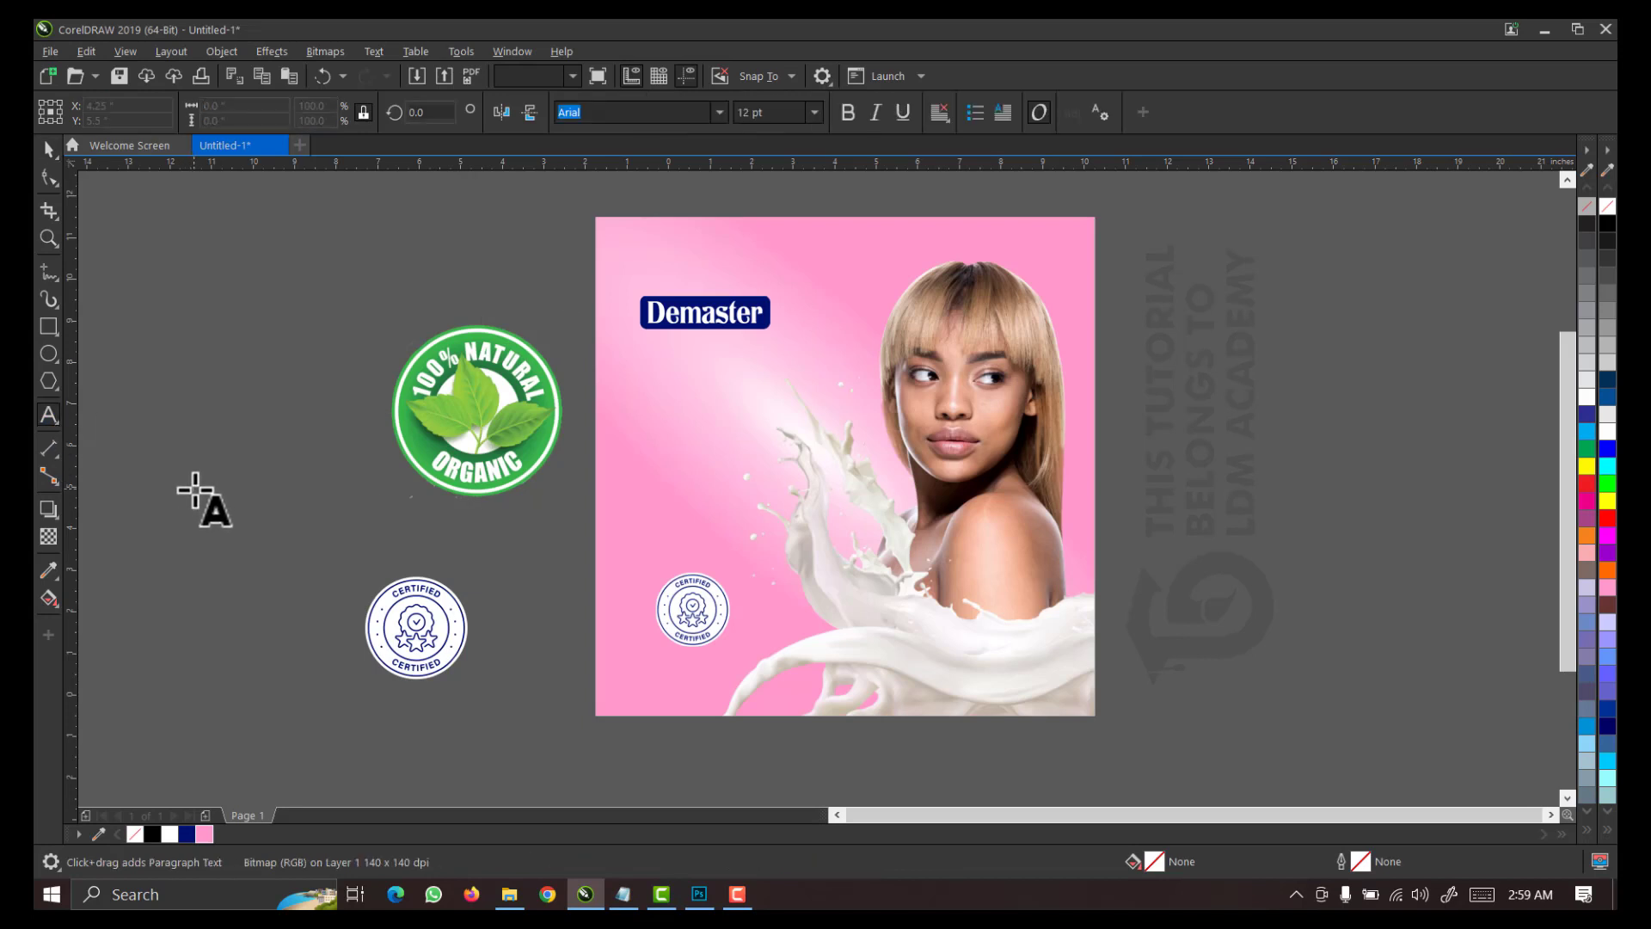
click(196, 490)
text(Natural Fairness Fair And Even Toned Skin)
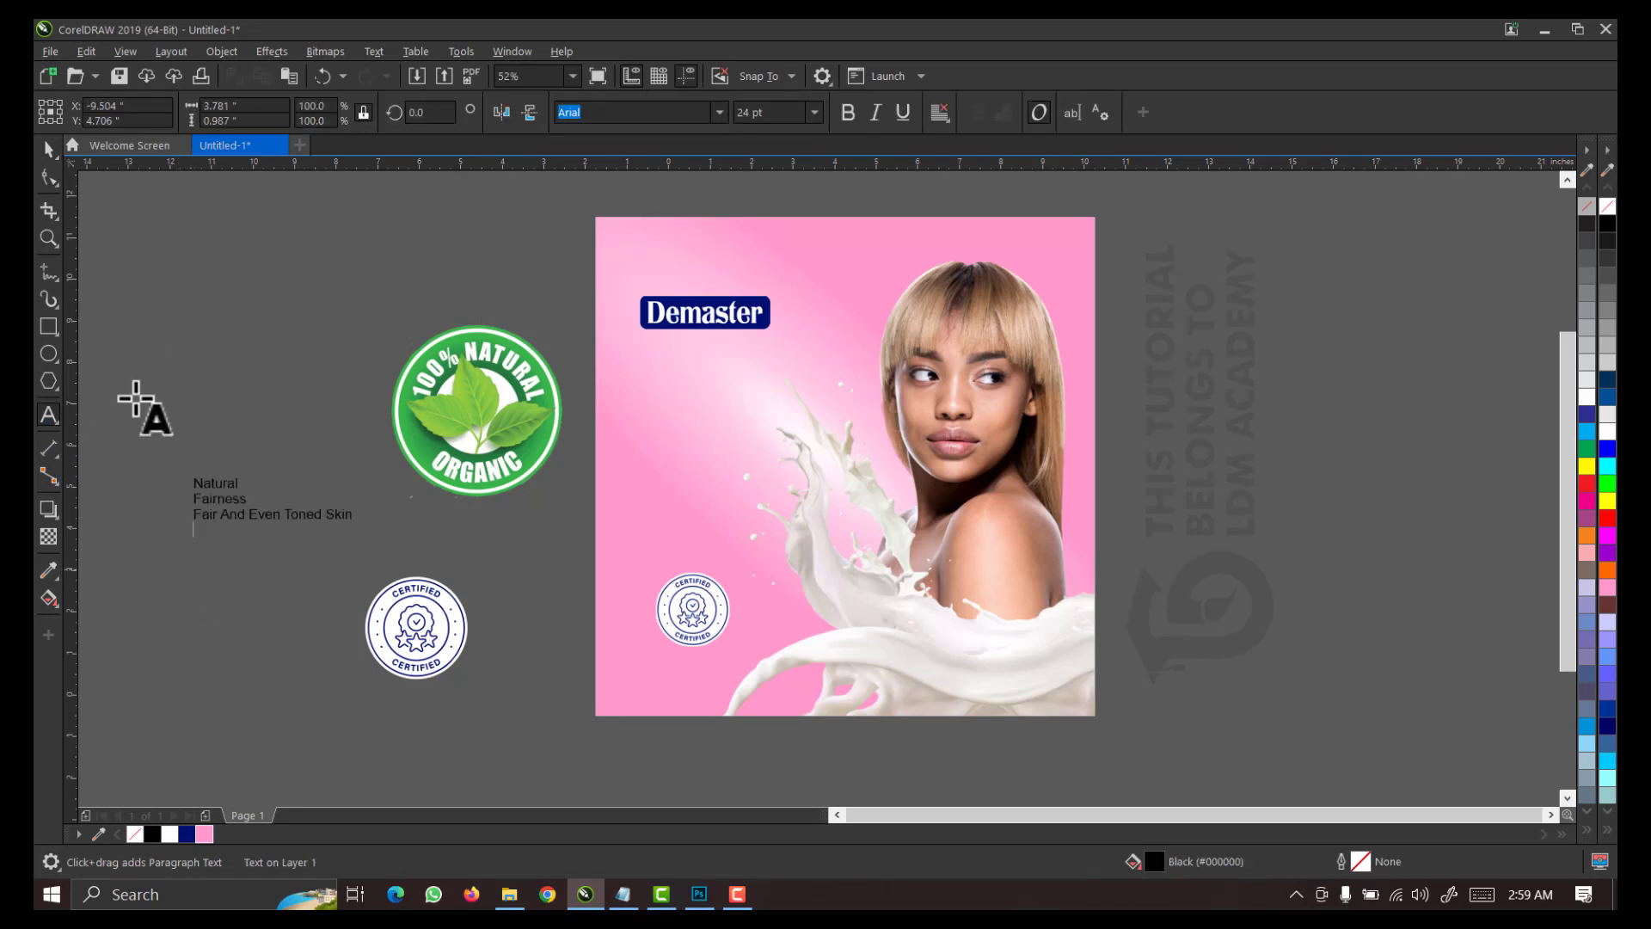
click(49, 151)
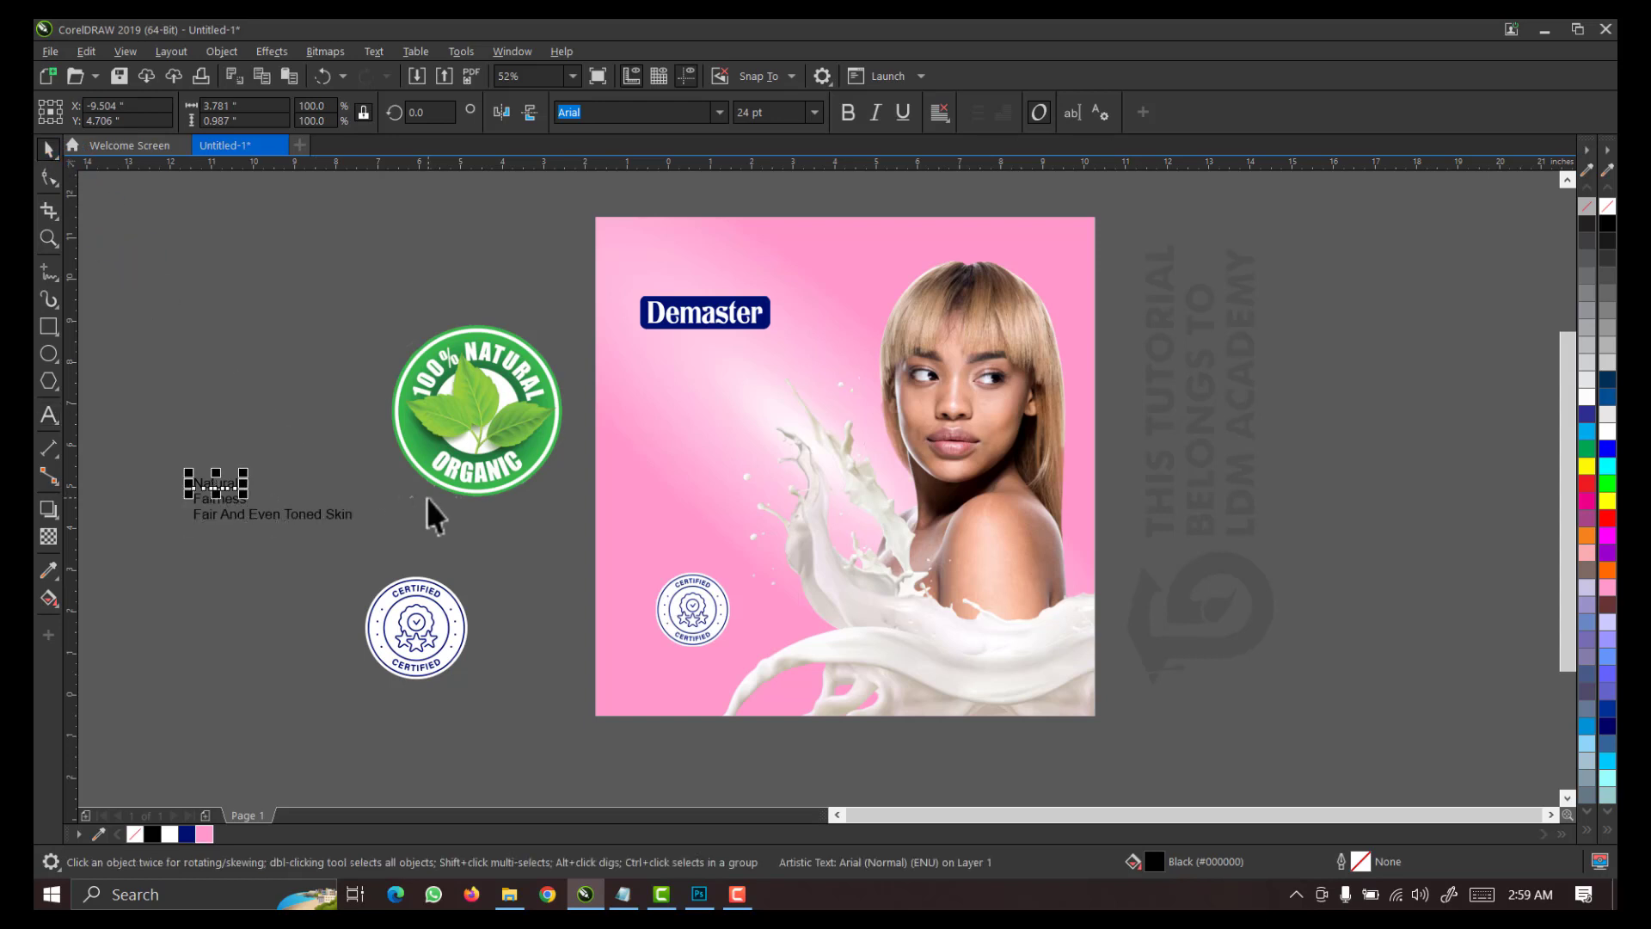
drag(160, 460, 824, 415)
Set the font of the "Natural" and "Fairness" text to Klarissa
click(579, 348)
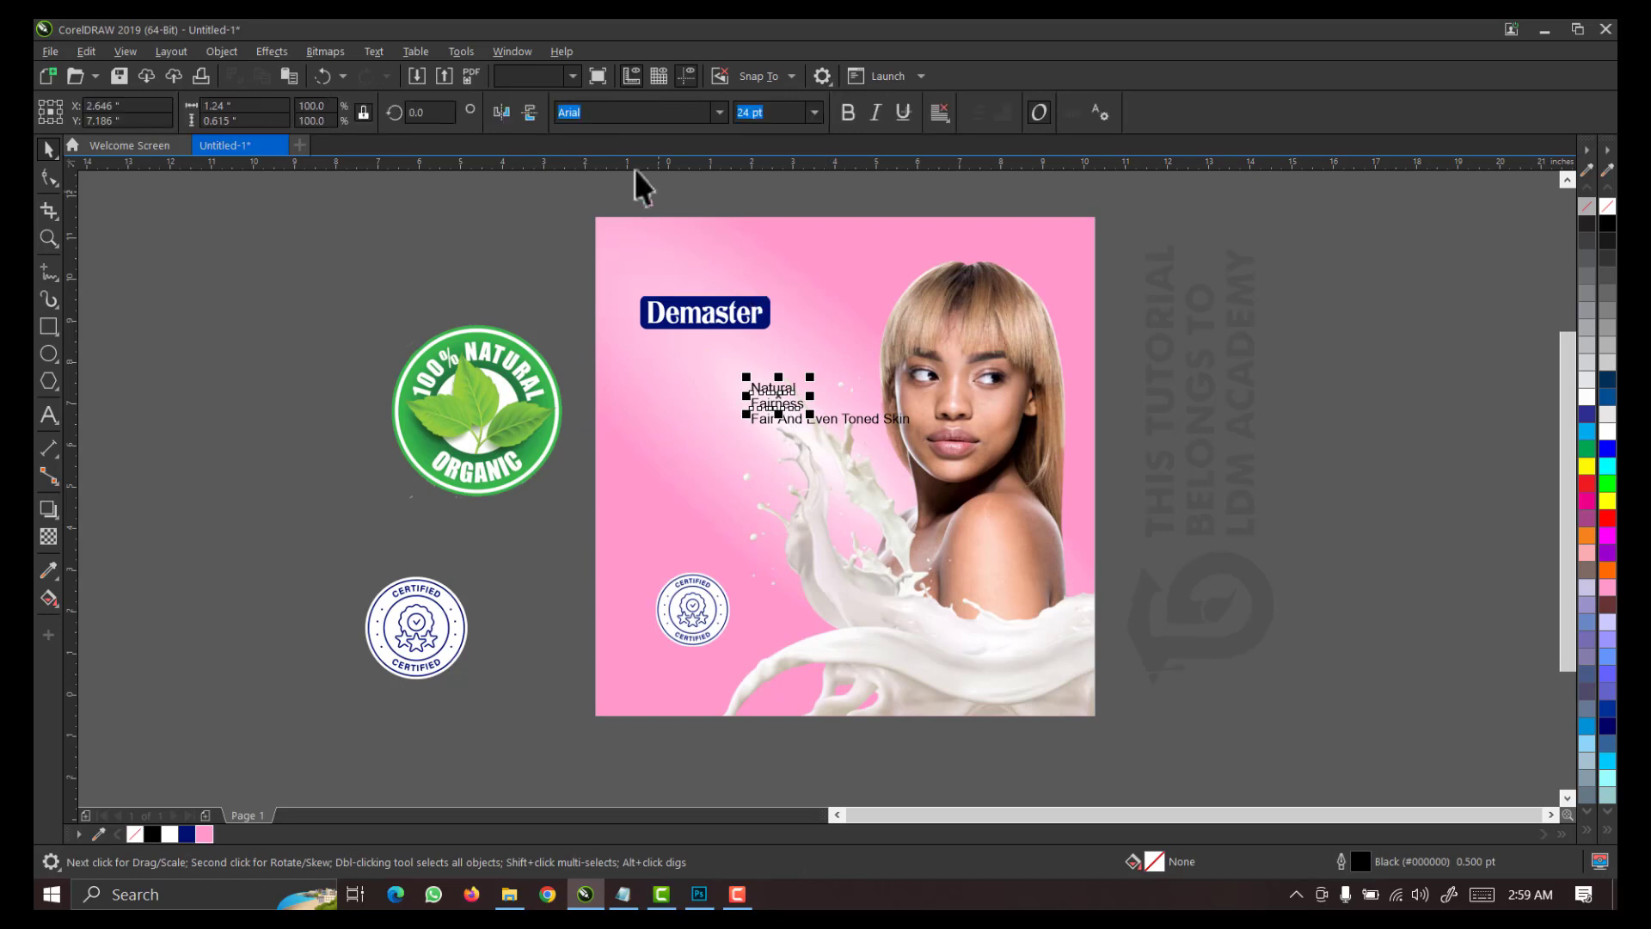
click(718, 111)
text(KLAR)
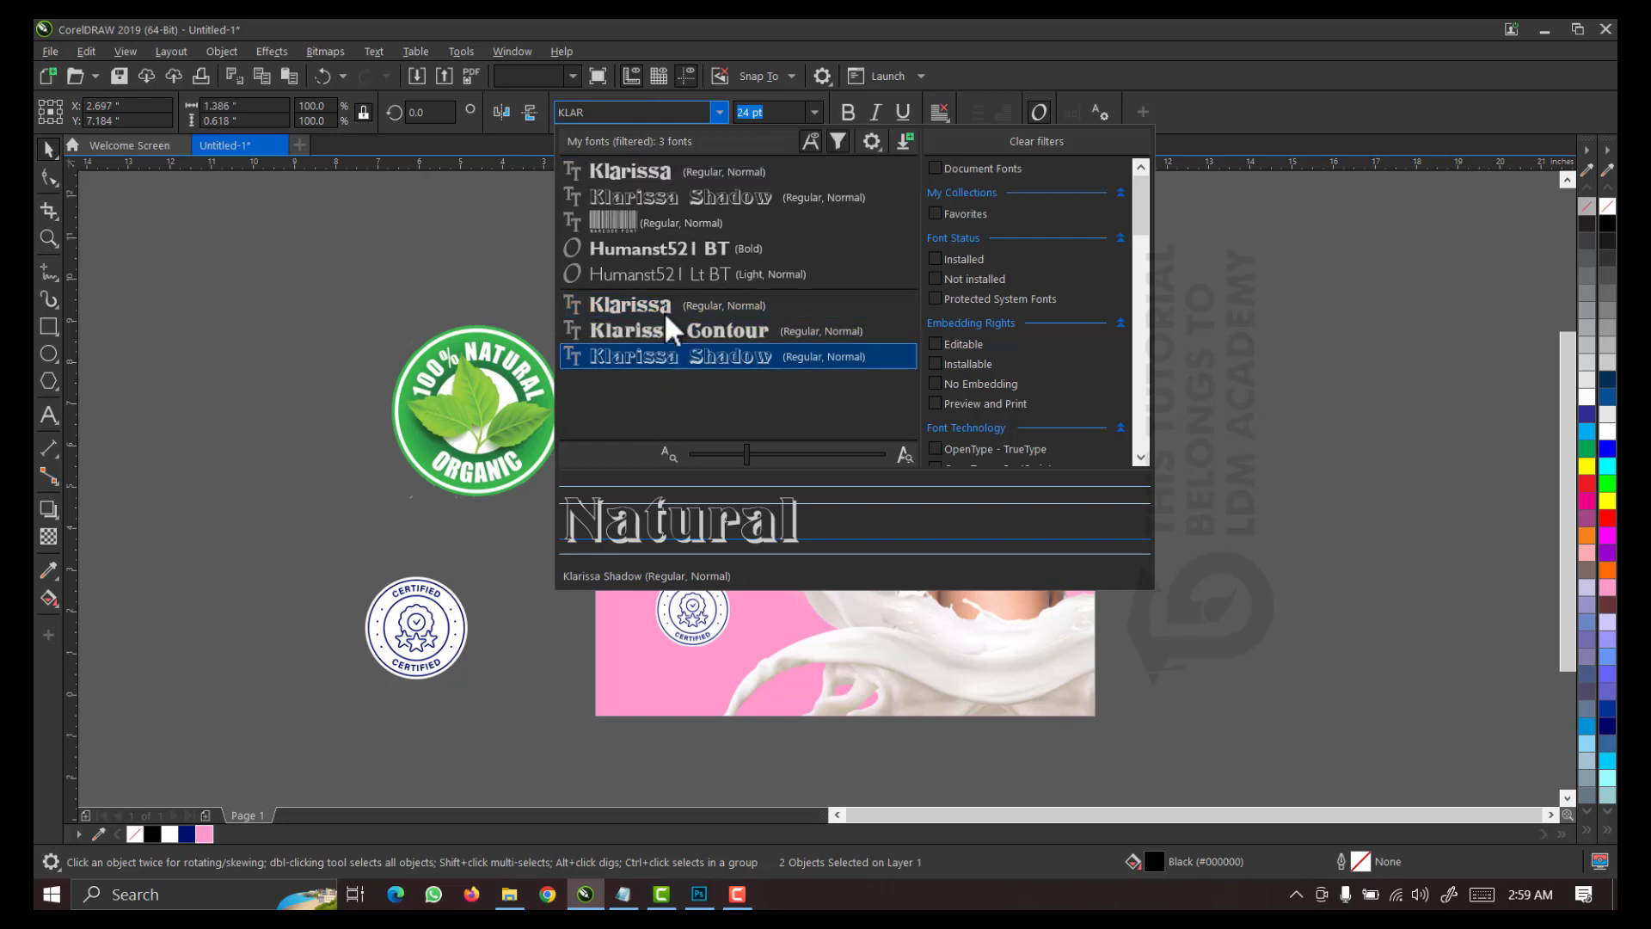
click(664, 306)
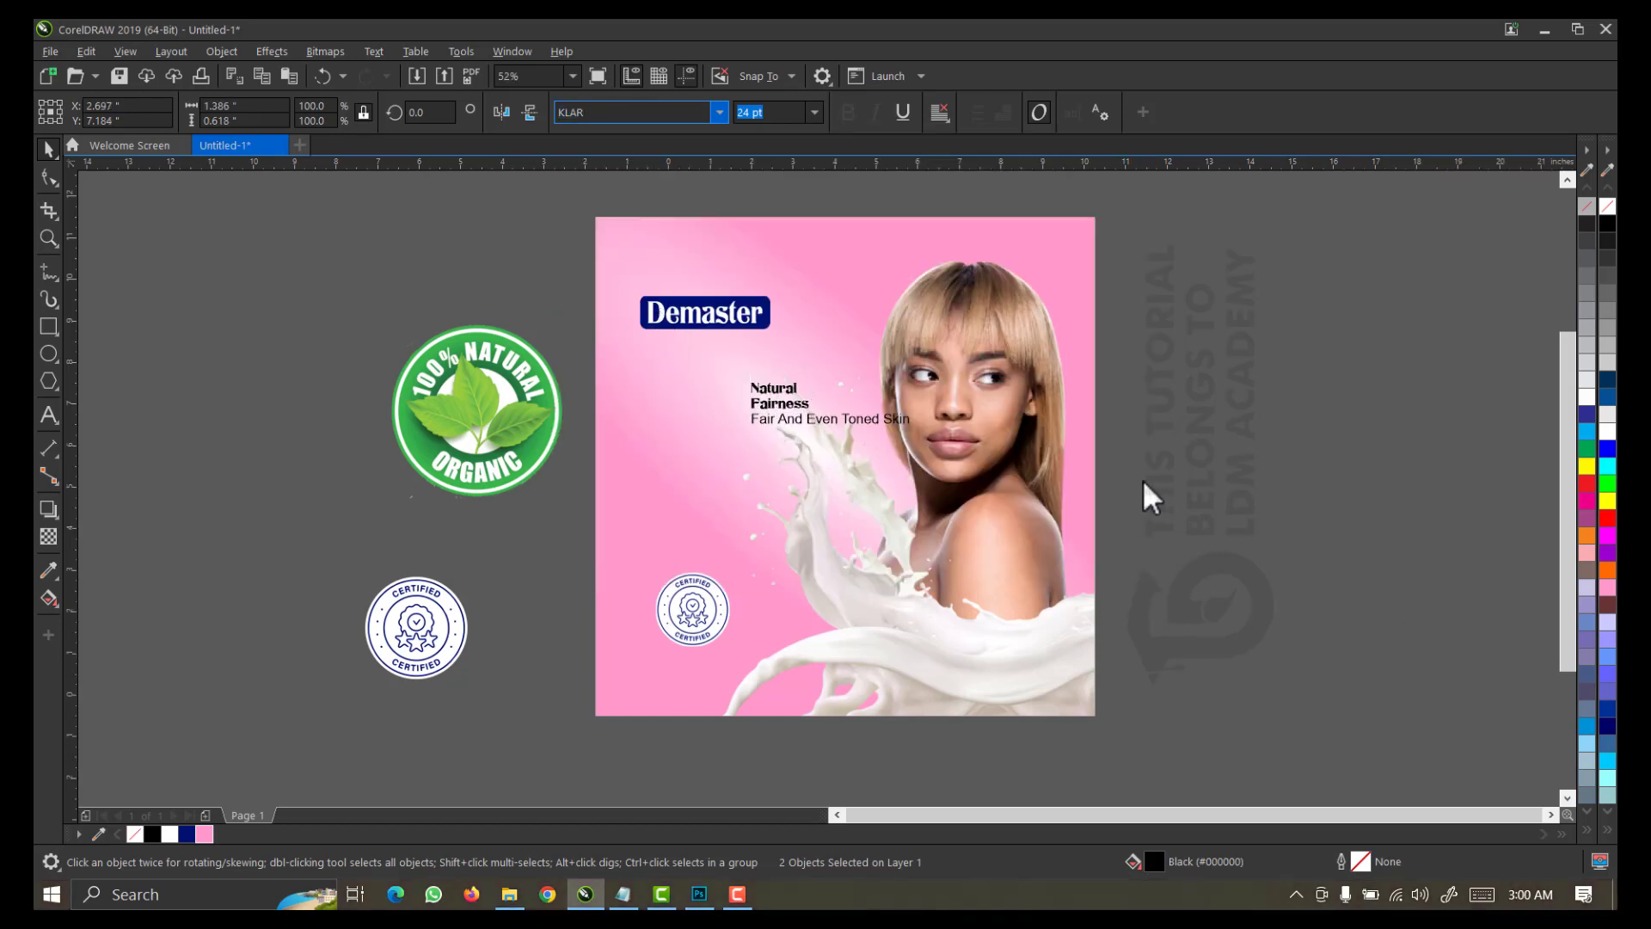
Set the font of the "Fair And Even Toned Skin" text to Galano Grotesque SemiBold
click(865, 419)
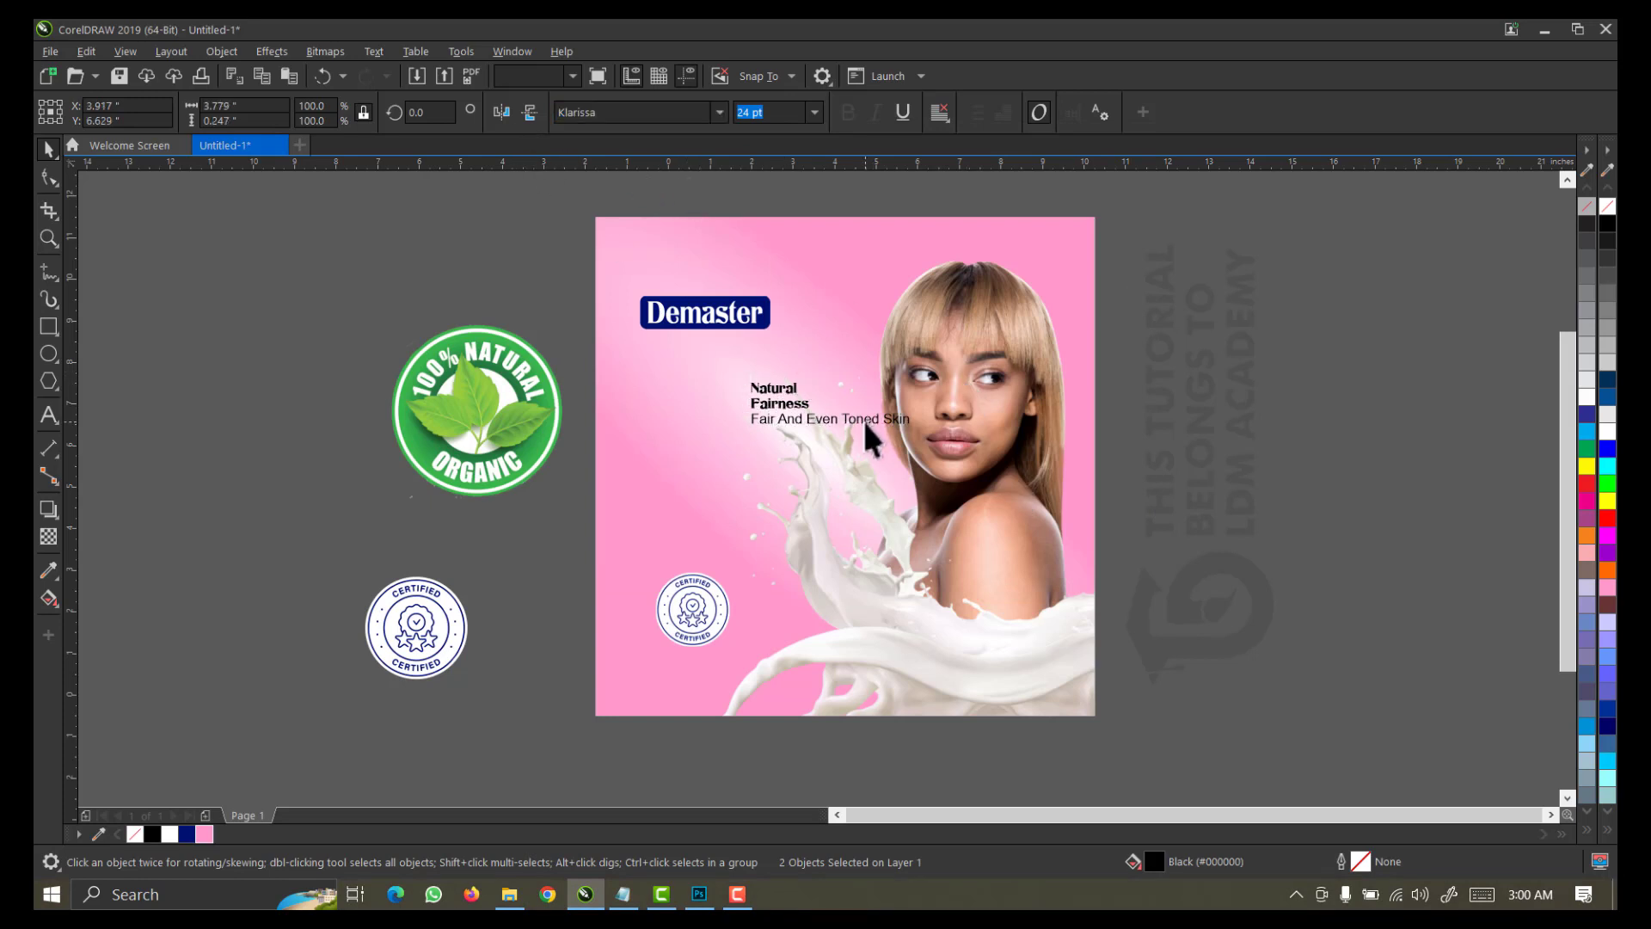
click(717, 112)
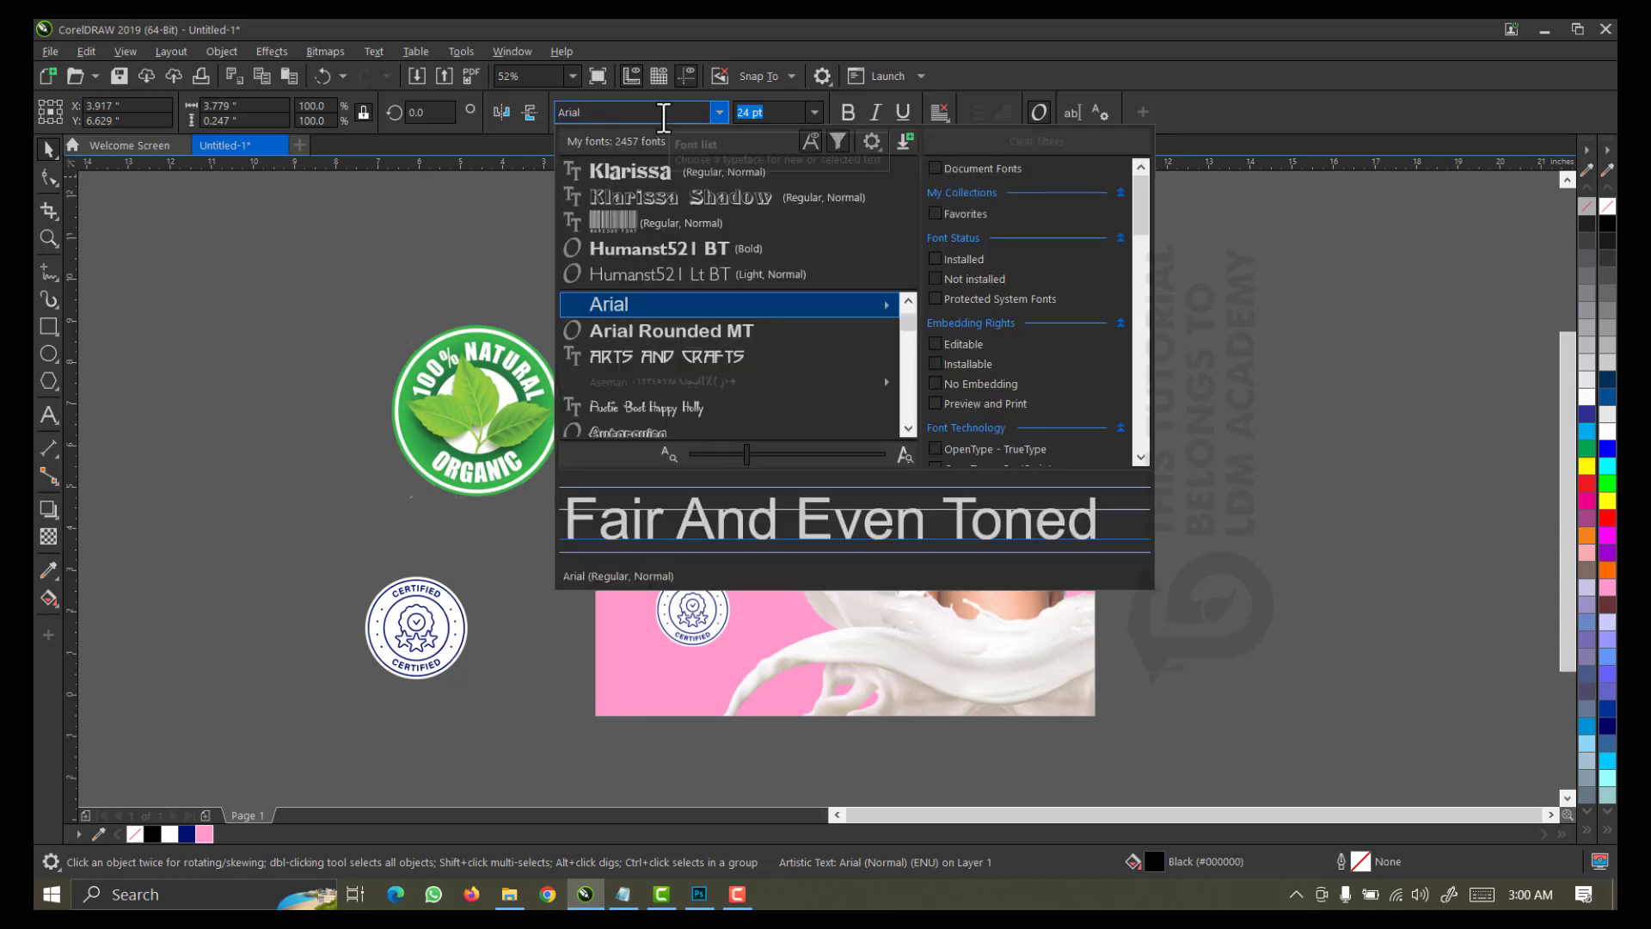
double_click(663, 115)
text(GAKA)
key(BackSpace)
key(BackSpace)
text(LANO)
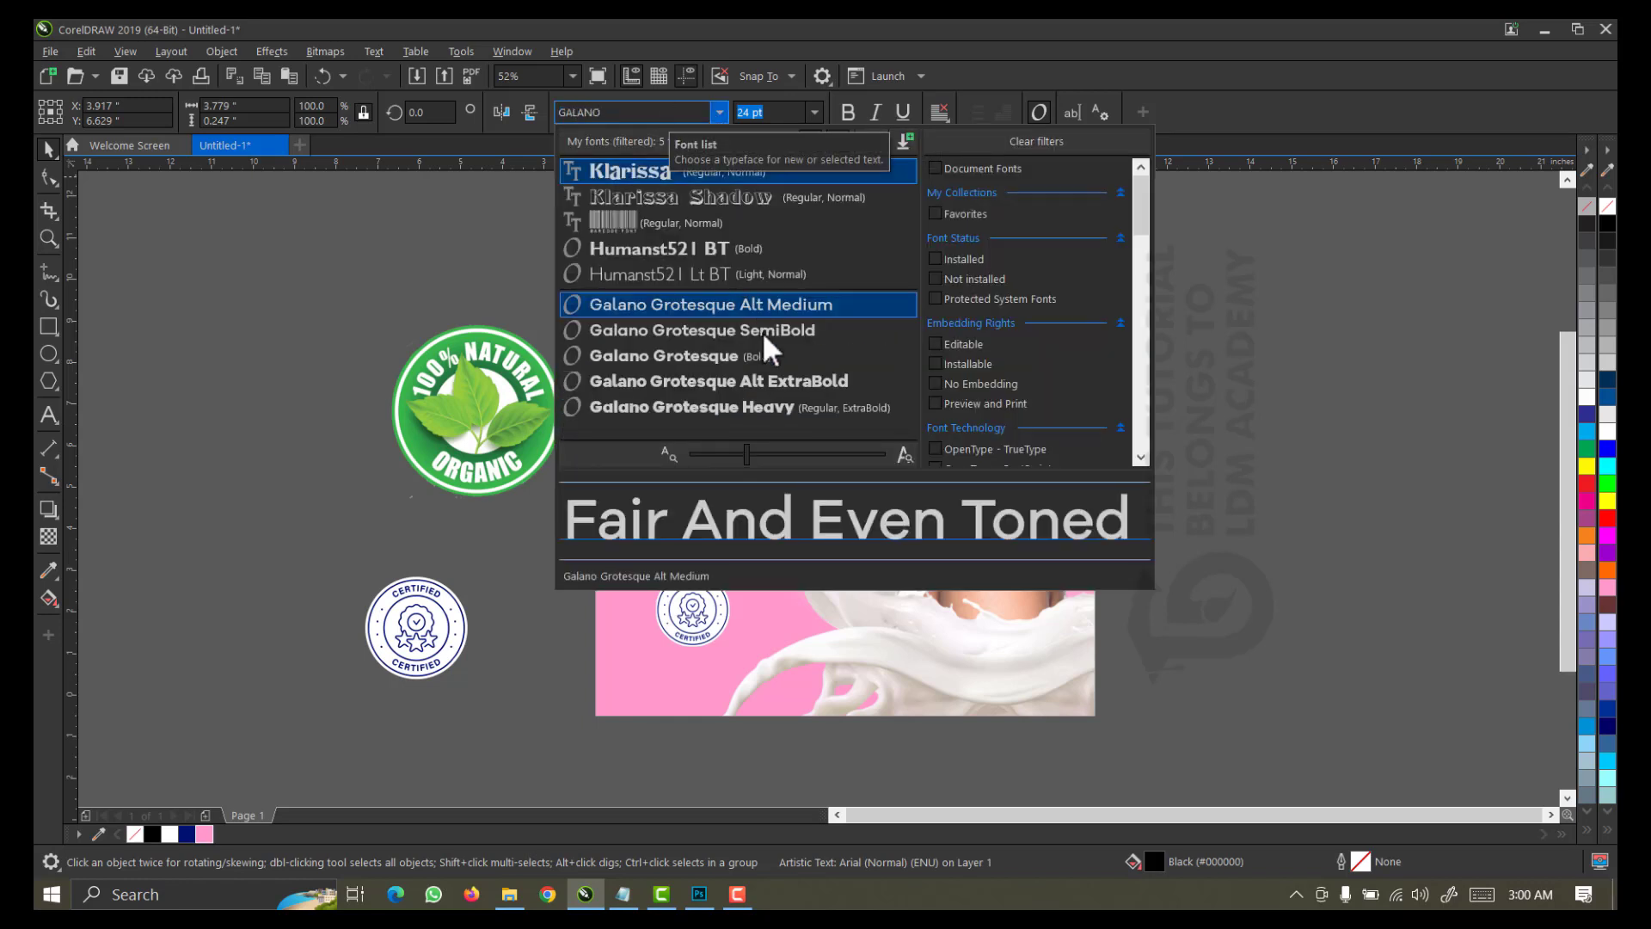
click(756, 331)
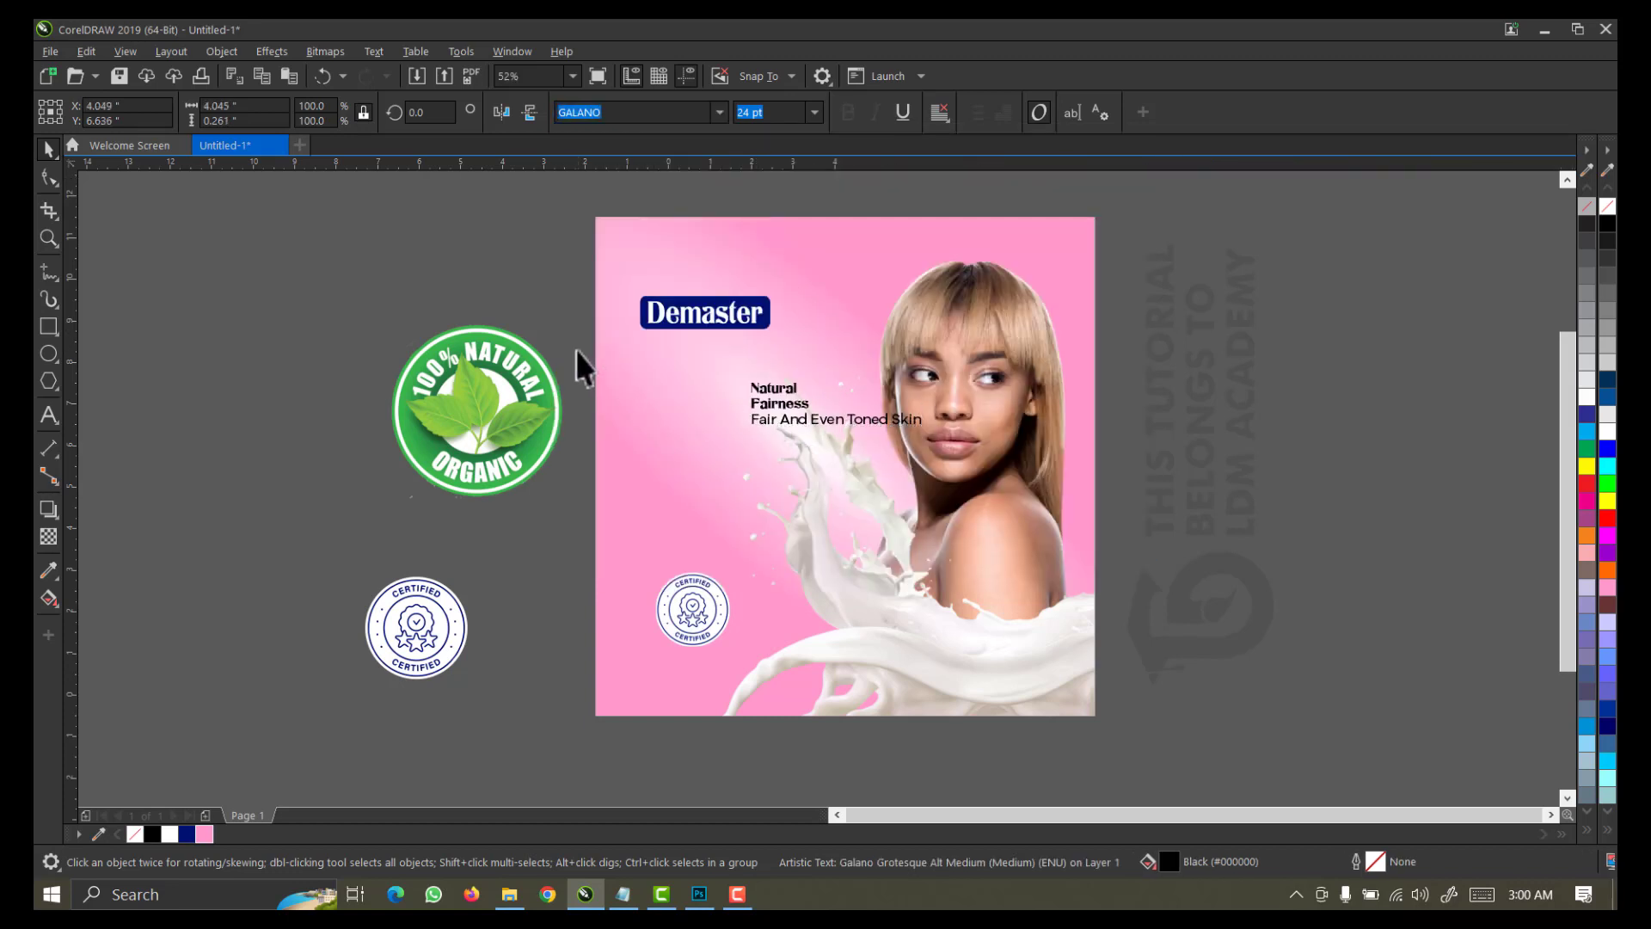
Rotate all three text lines on the label by 90 degrees
click(839, 418)
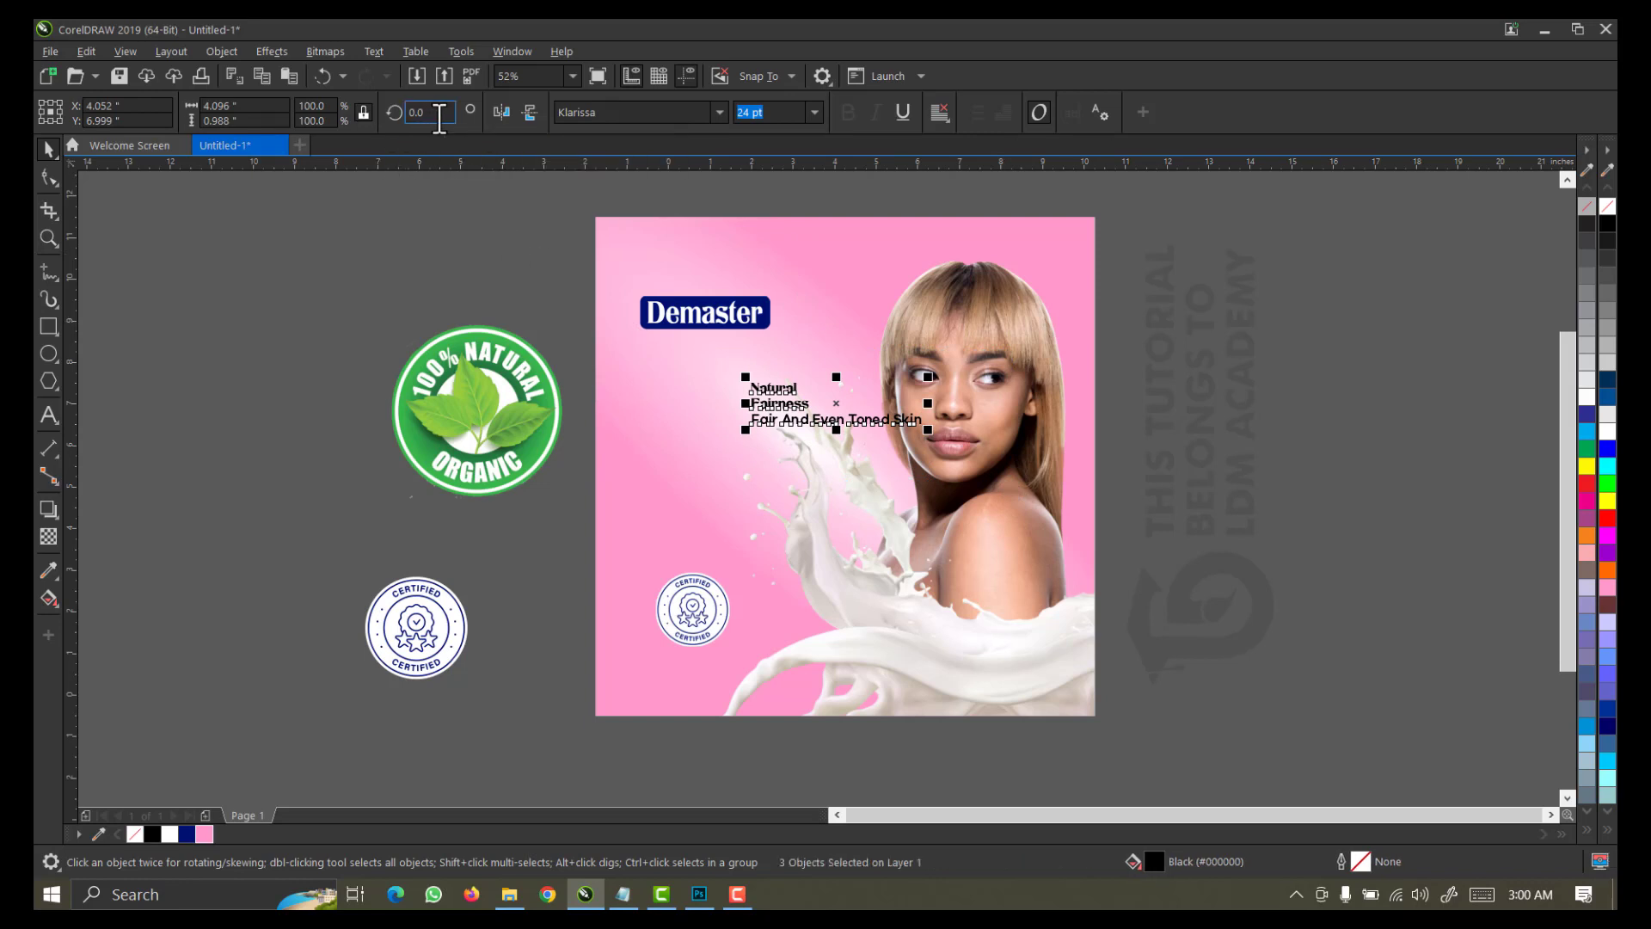
click(408, 117)
text(9)
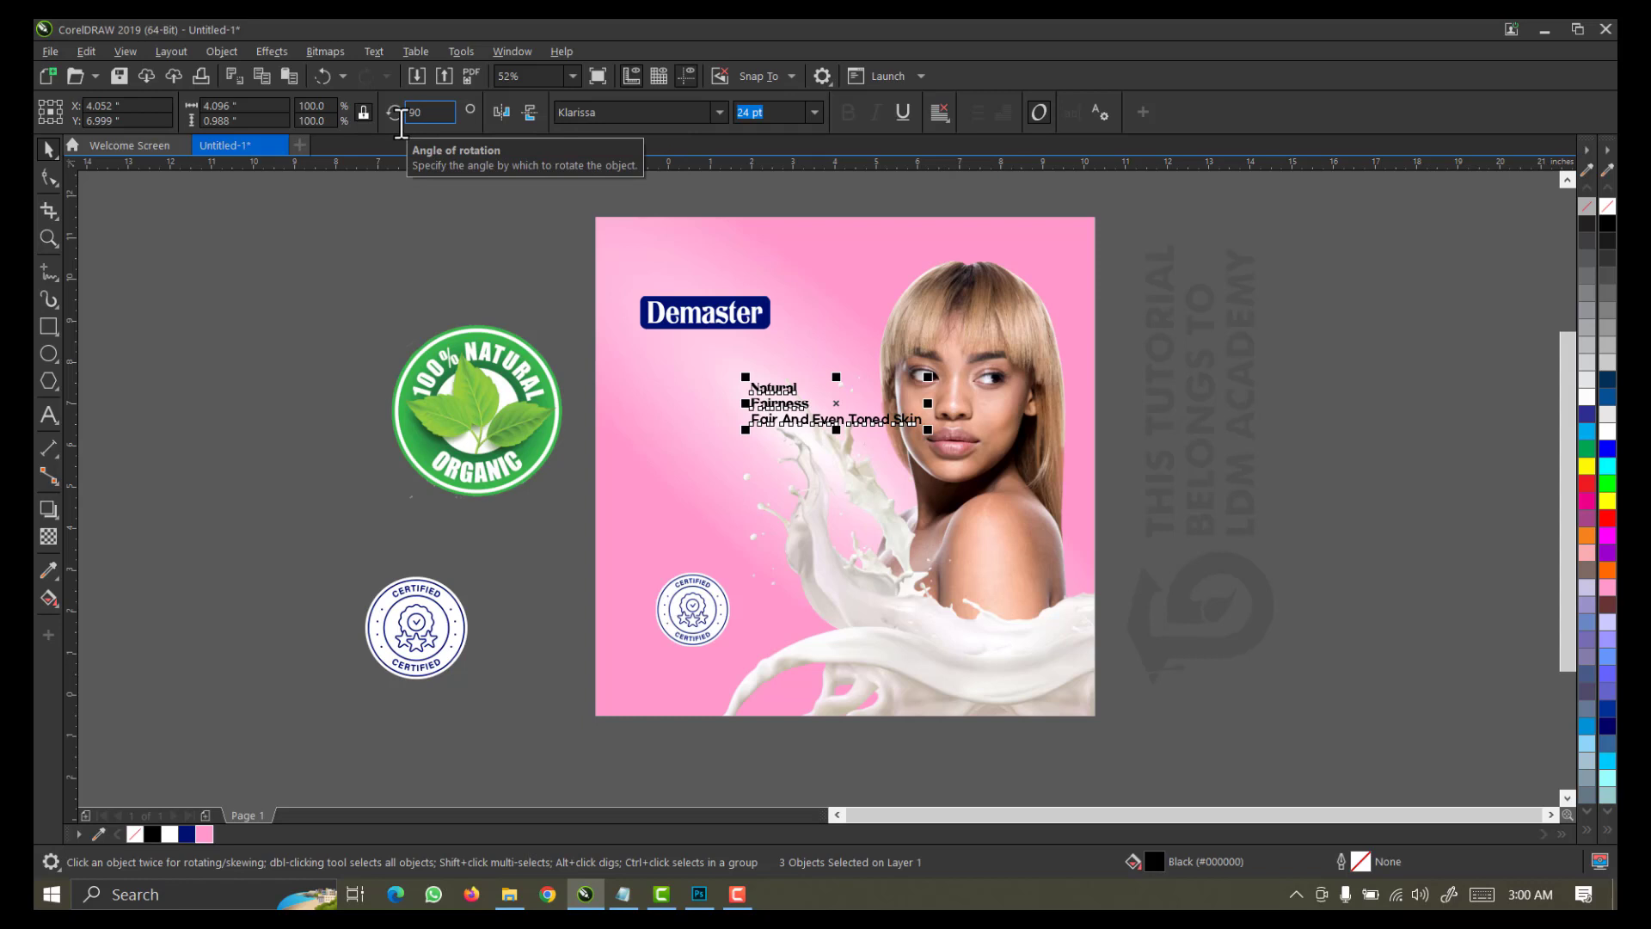
text(0)
key(Return)
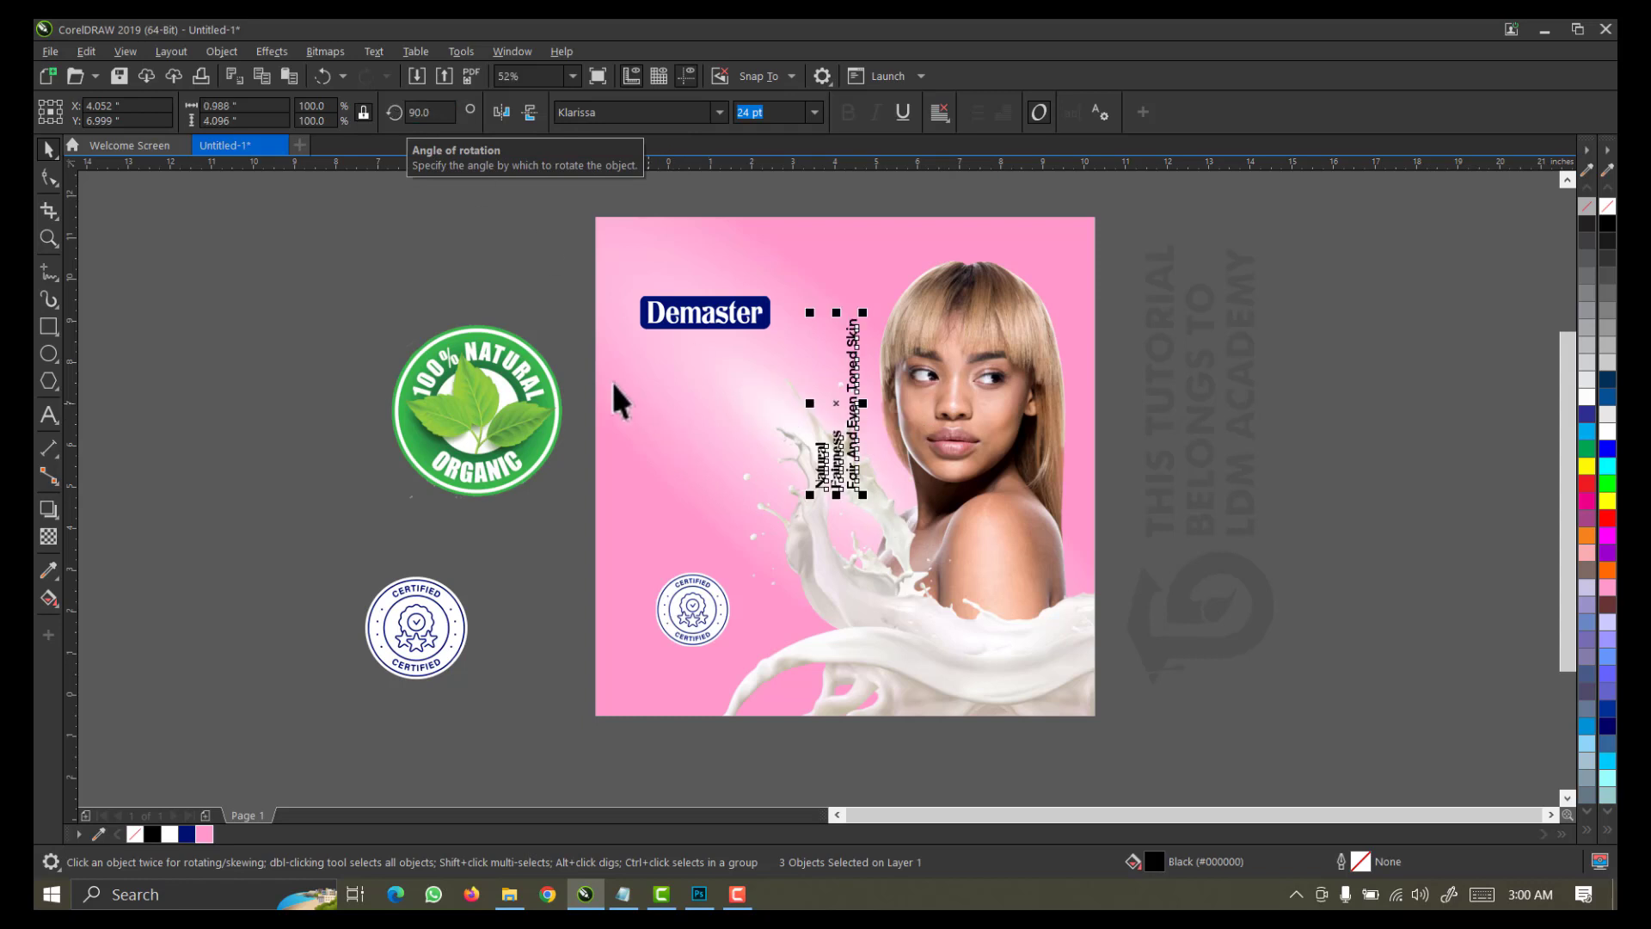
Enlarge "Natural" and "Fairness" to about 74 pt below the Demaster logo and fill them with navy #001272
drag(573, 359, 864, 519)
drag(811, 427, 766, 362)
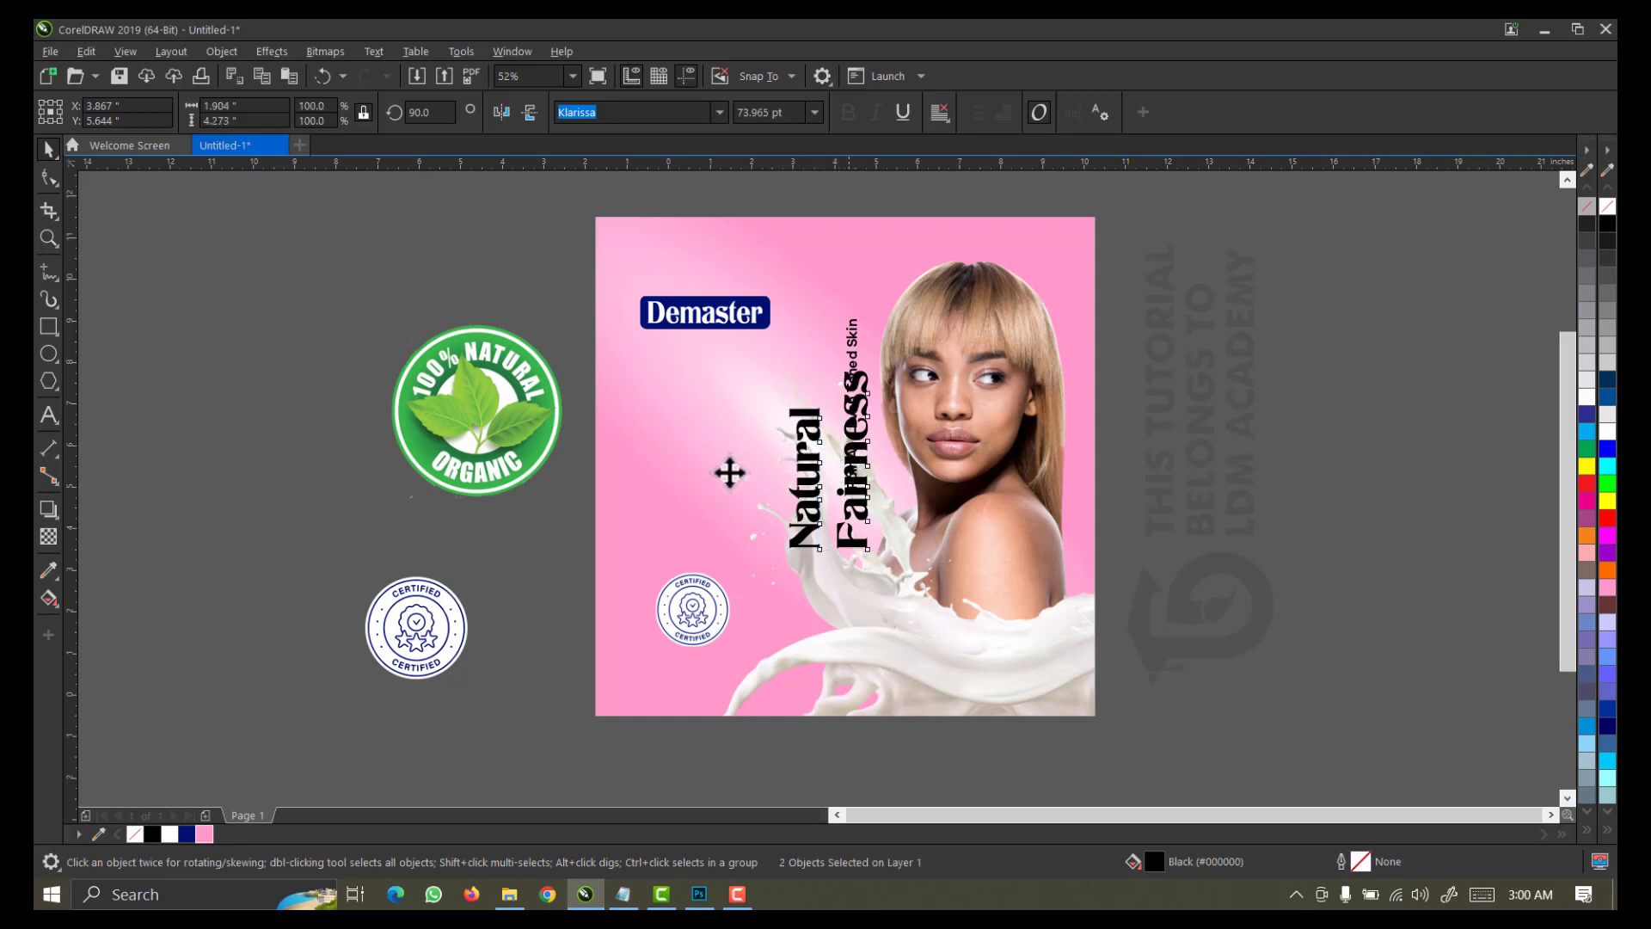
drag(730, 472, 724, 453)
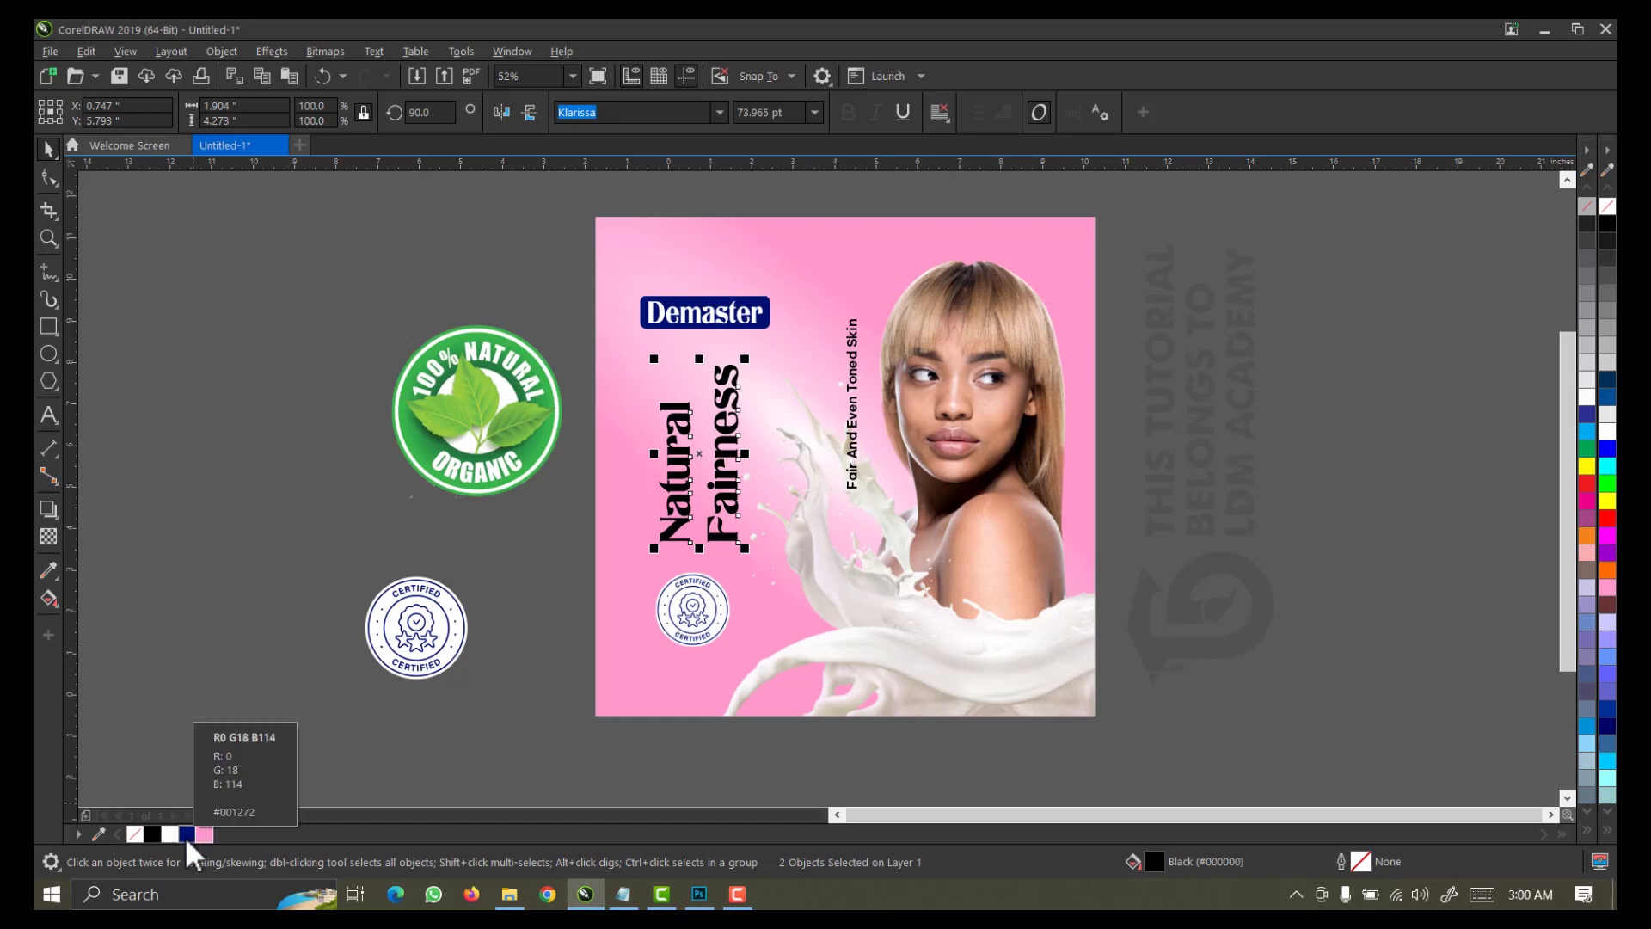
Scale the "Natural" text up to about 82 pt and align the centers of "Natural" and "Fairness" with each other
key(F2)
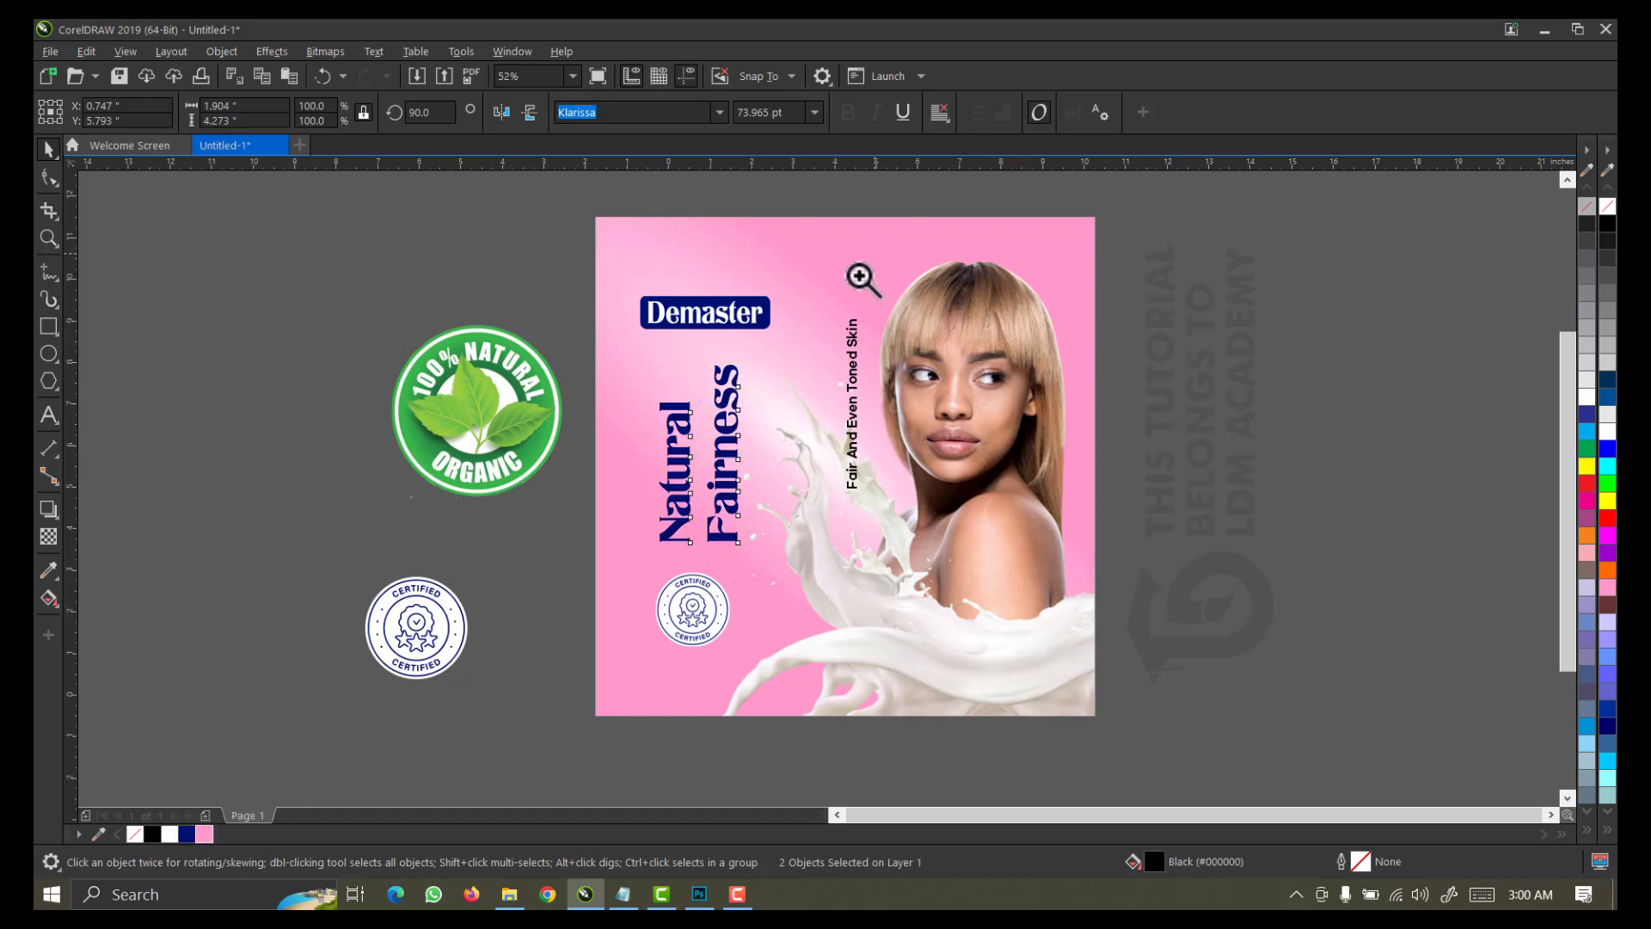
drag(859, 277, 581, 641)
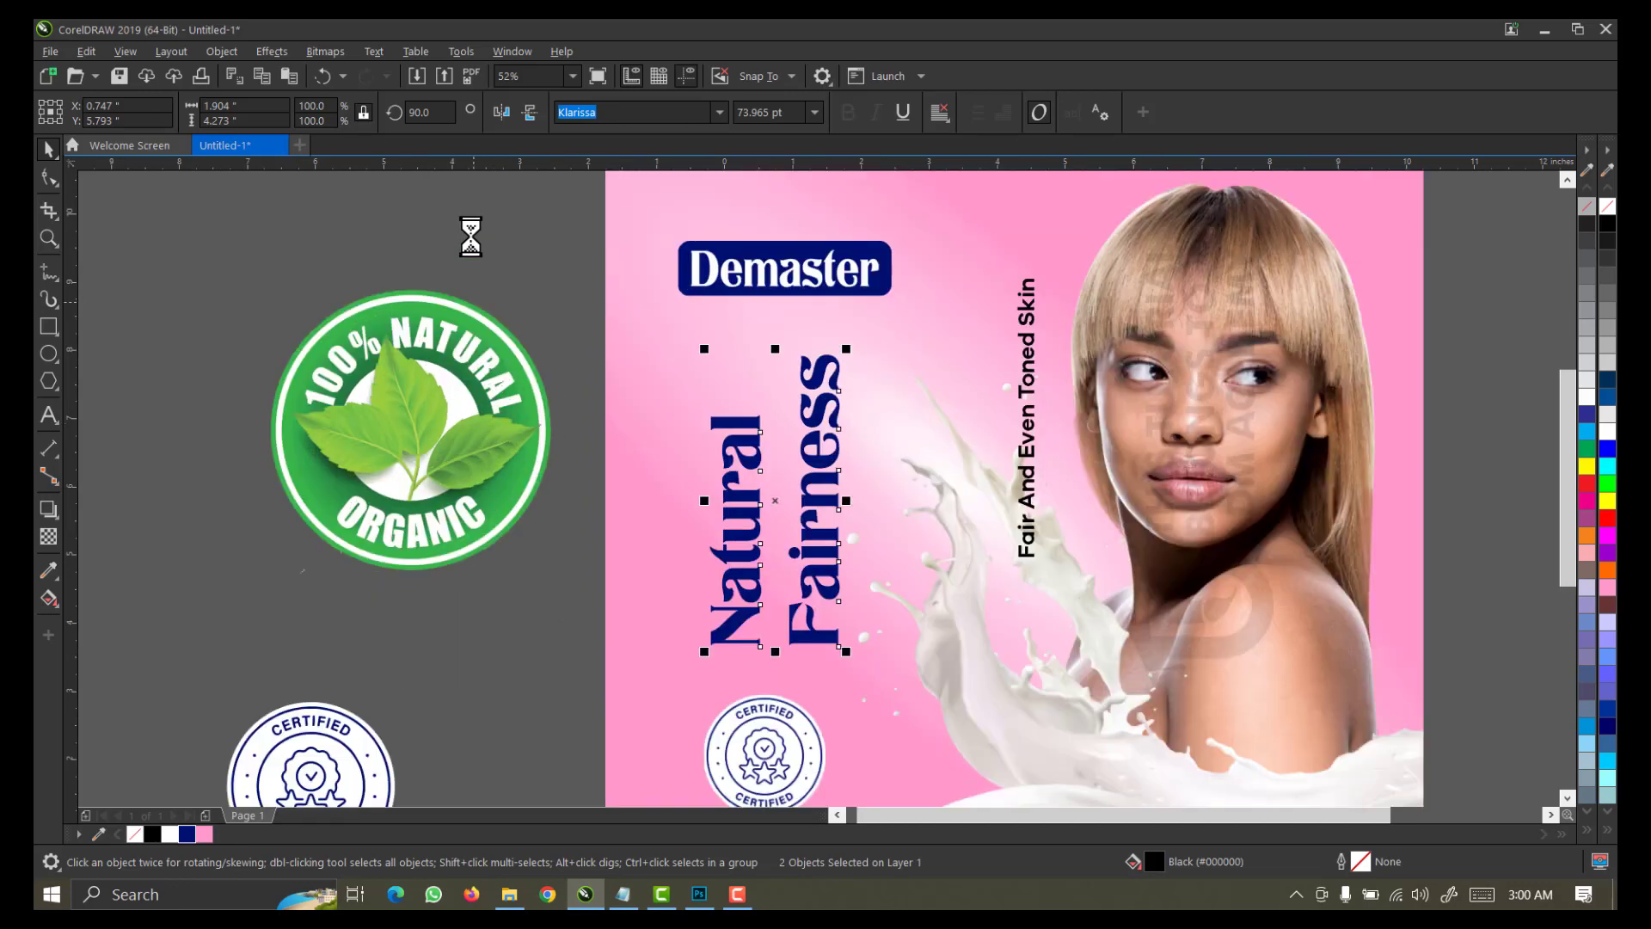
click(756, 434)
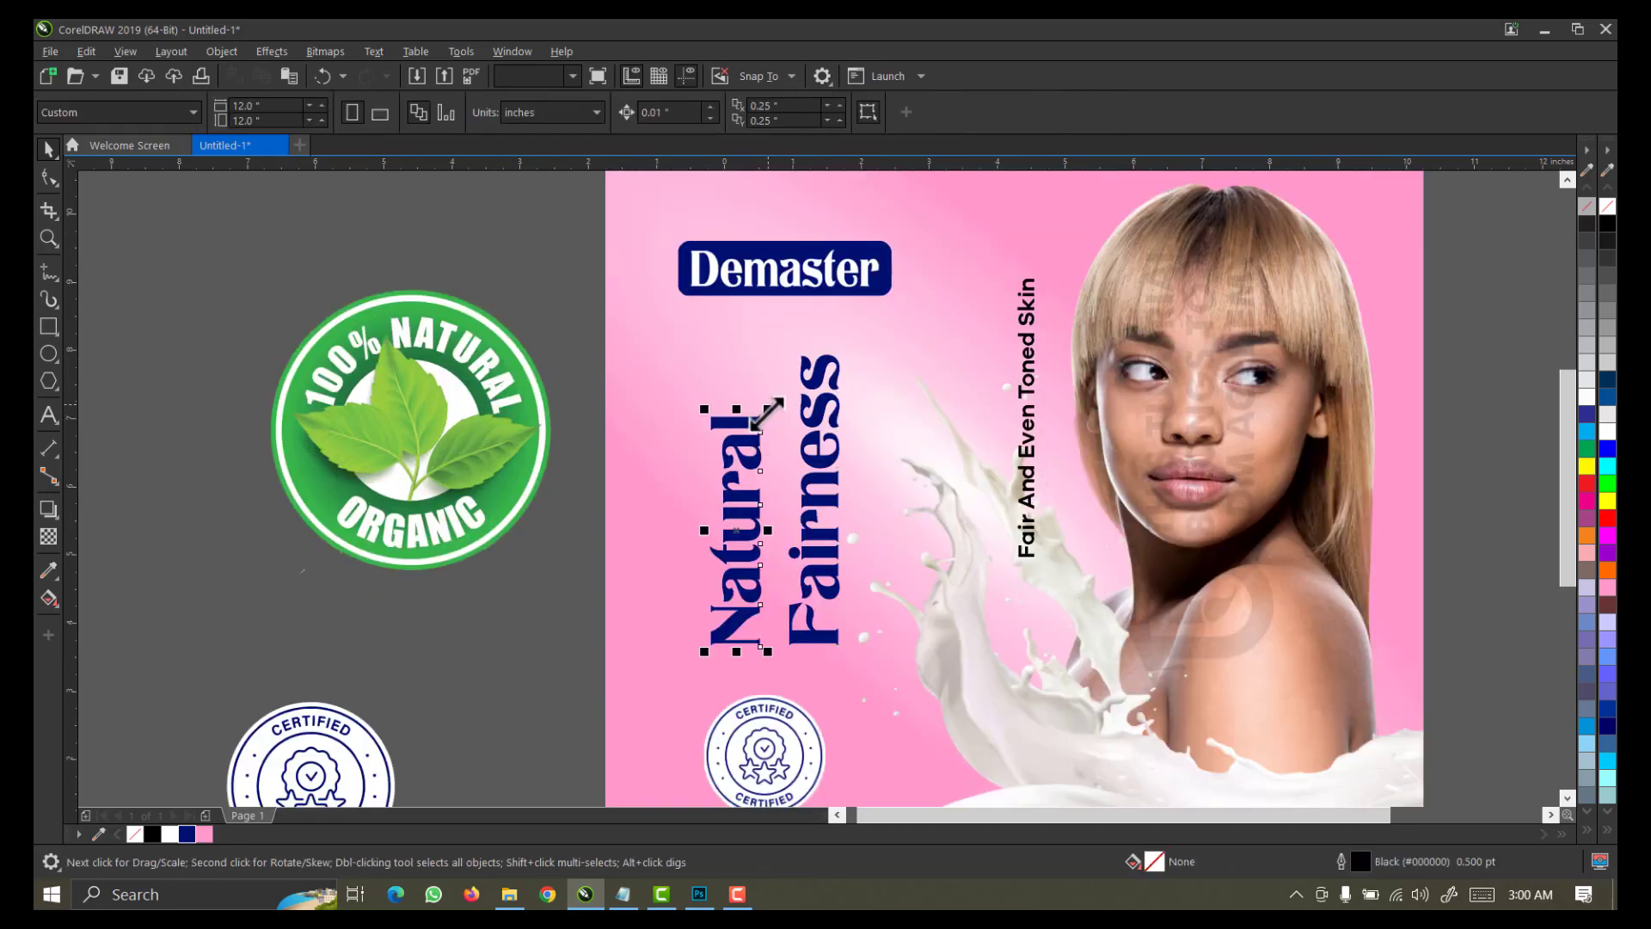
mouse_move(780, 411)
mouse_down()
mouse_move(799, 354)
mouse_move(796, 386)
mouse_up()
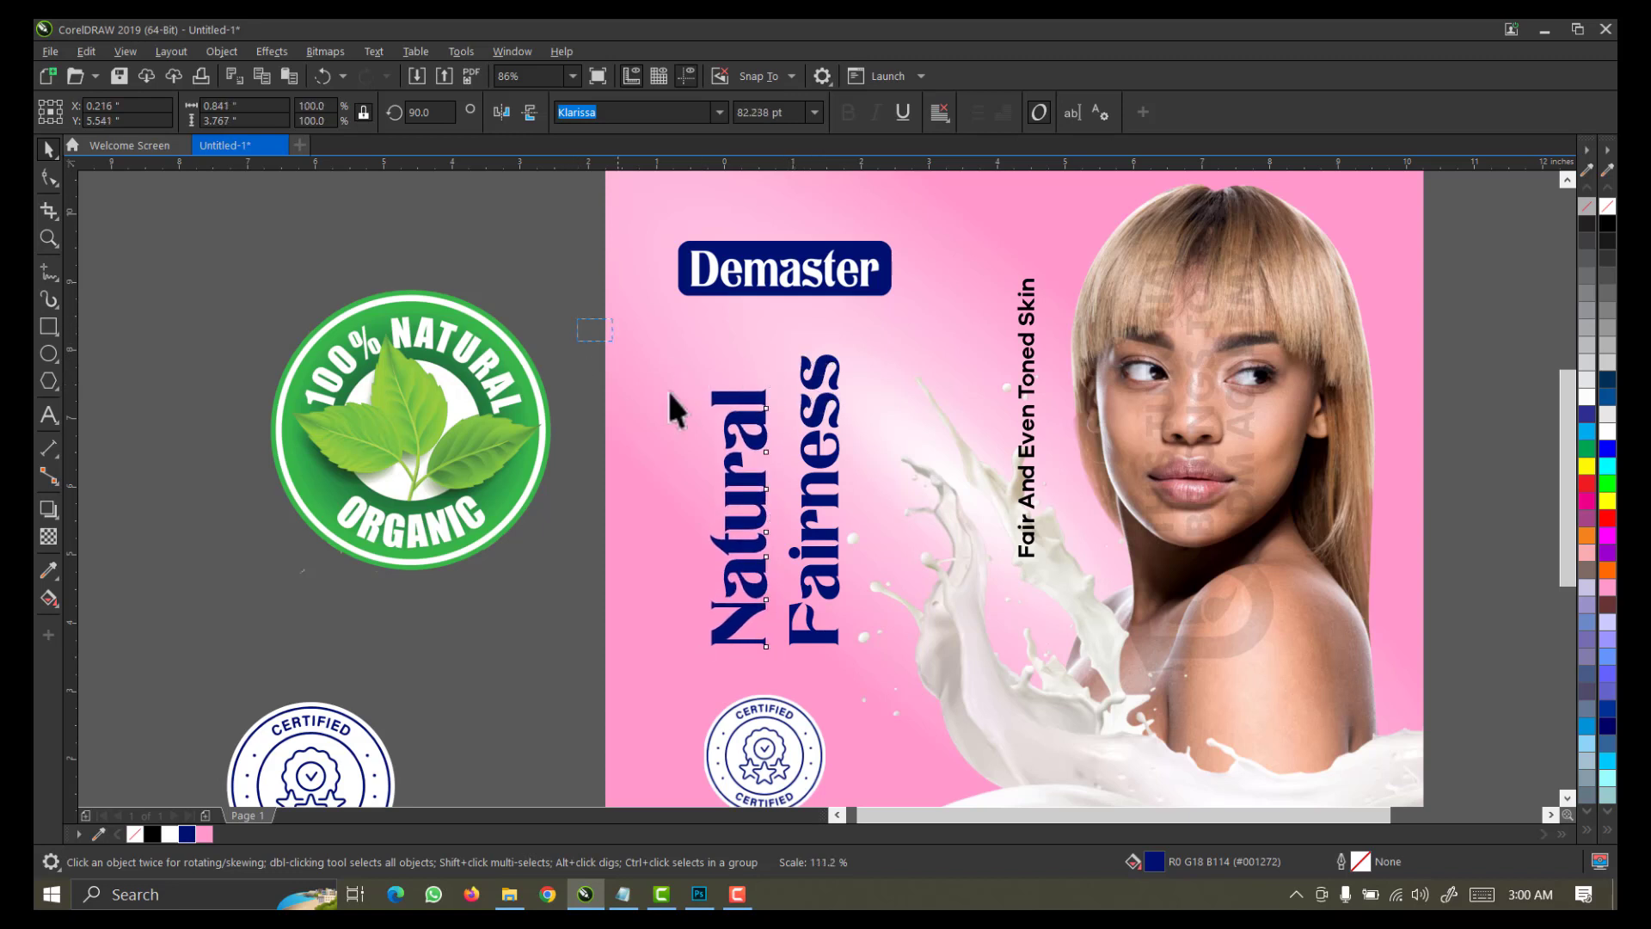
drag(998, 662, 1004, 672)
key(e)
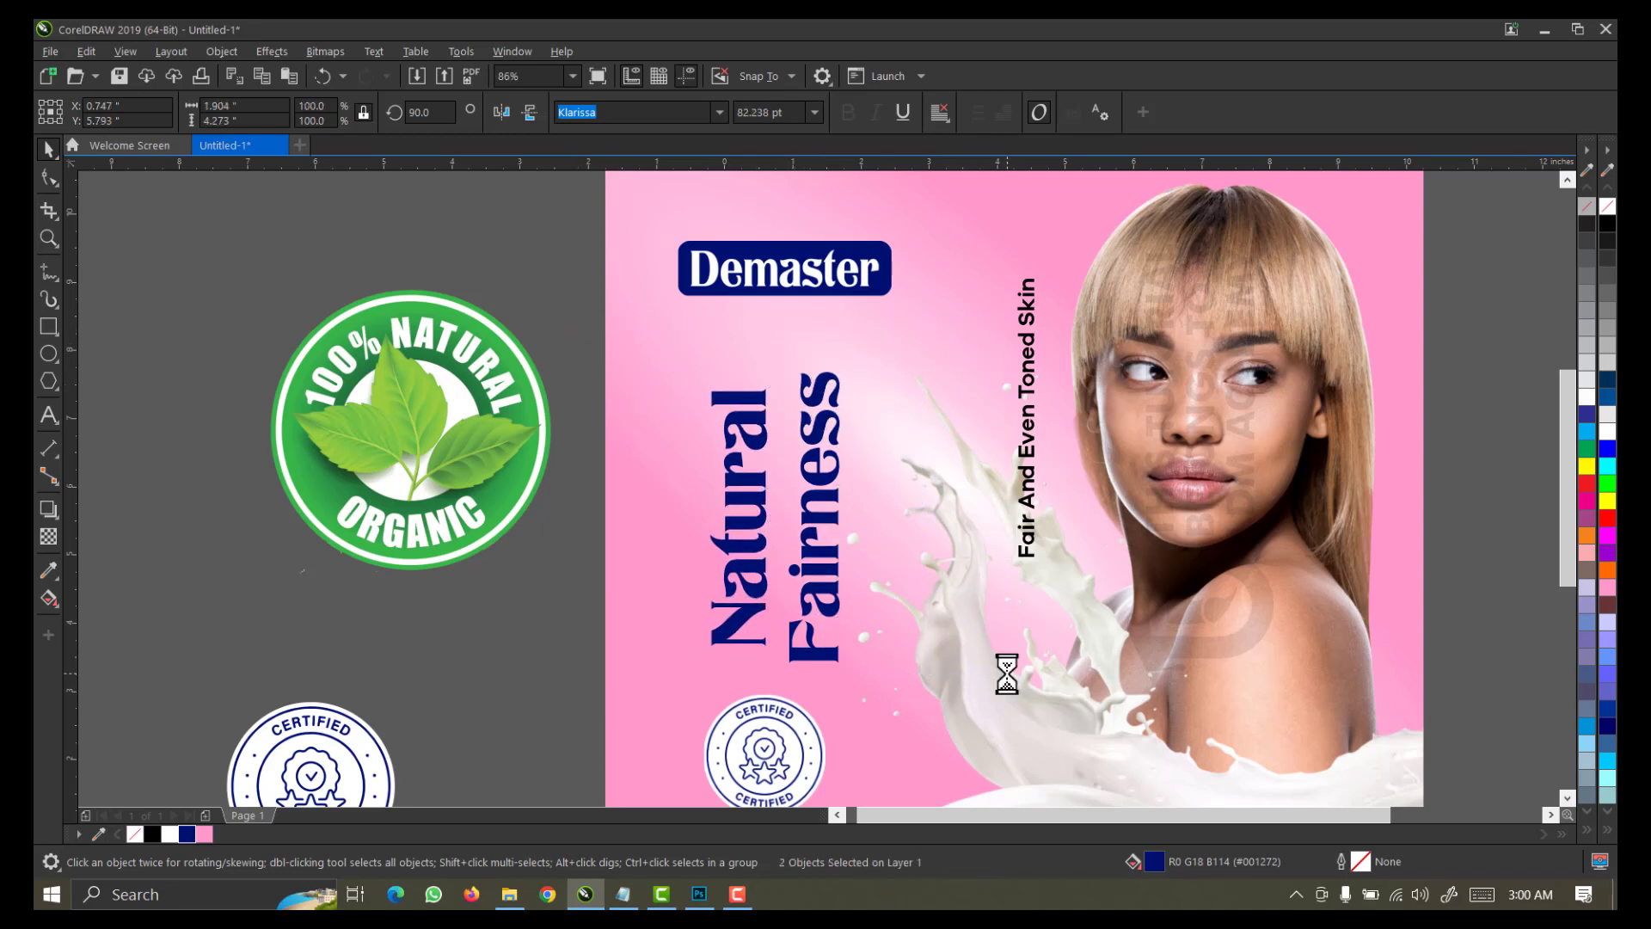
Enlarge "Natural" and "Fairness" together to about 95 pt and move "Fairness" closer to "Natural"
drag(847, 367, 942, 462)
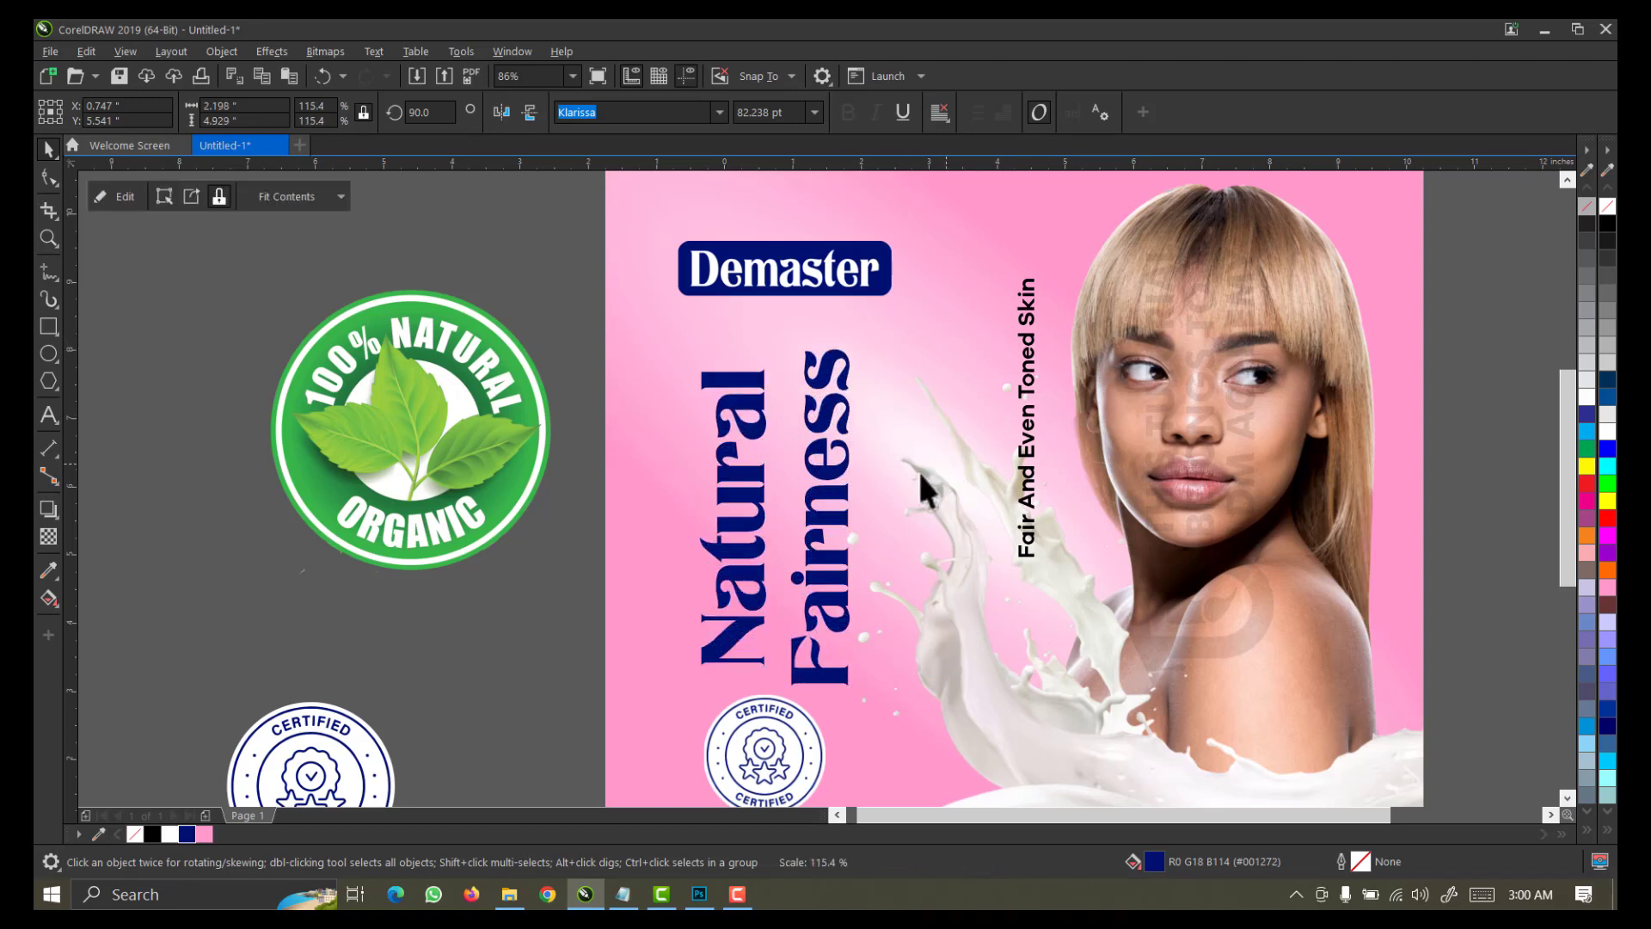
click(842, 490)
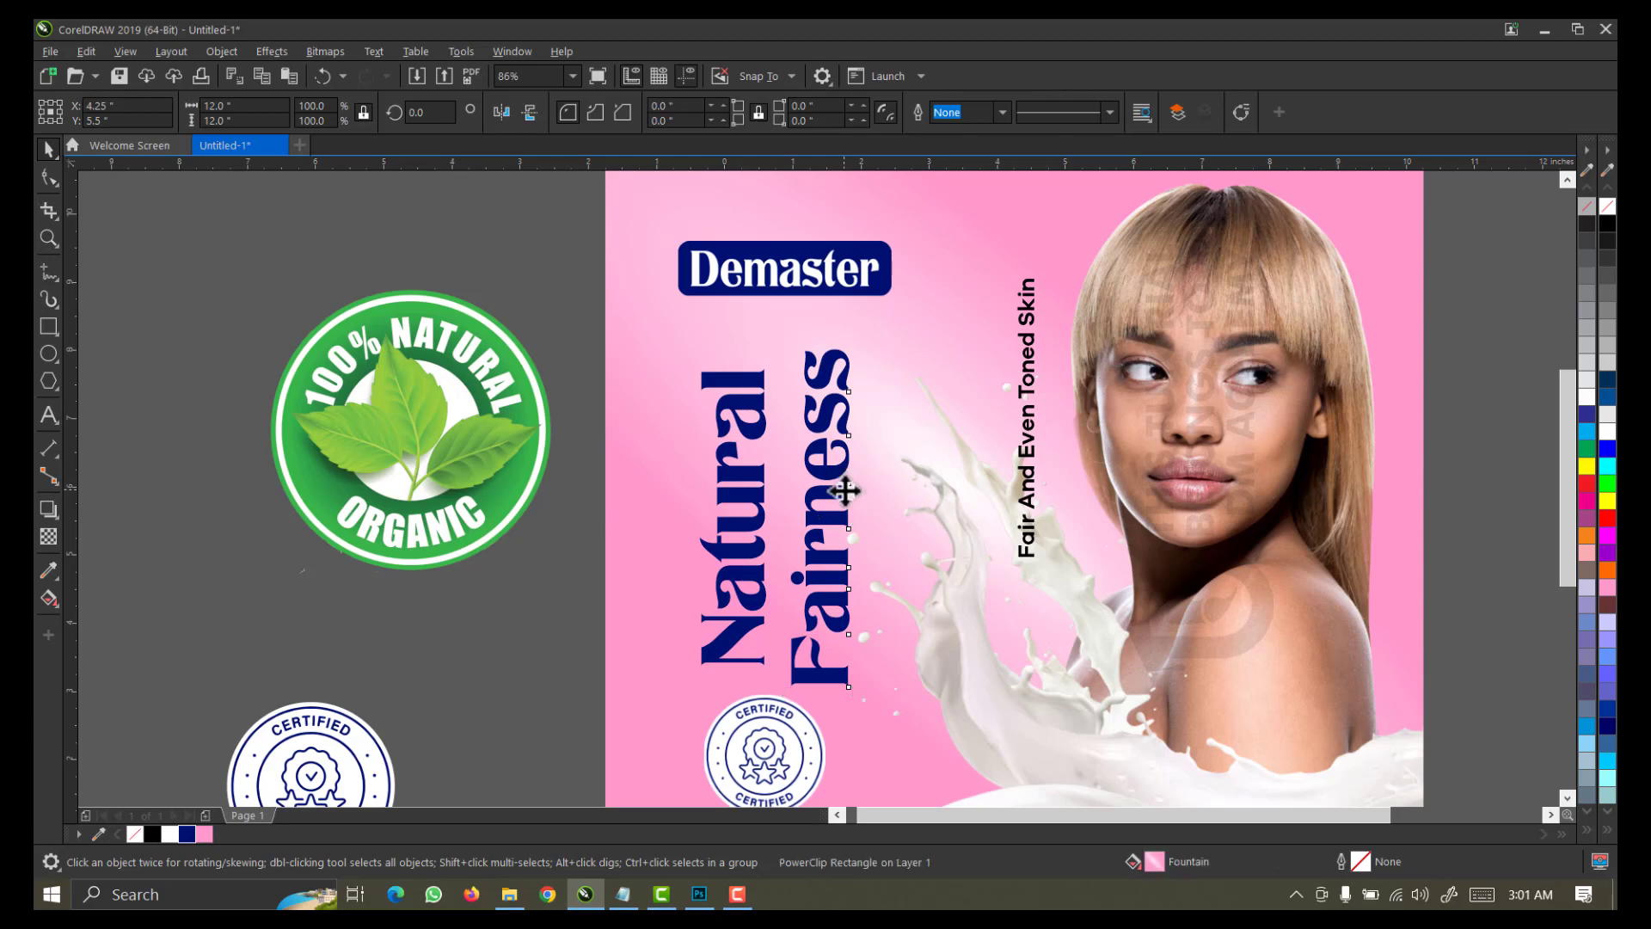
drag(843, 490, 832, 495)
drag(557, 294, 948, 742)
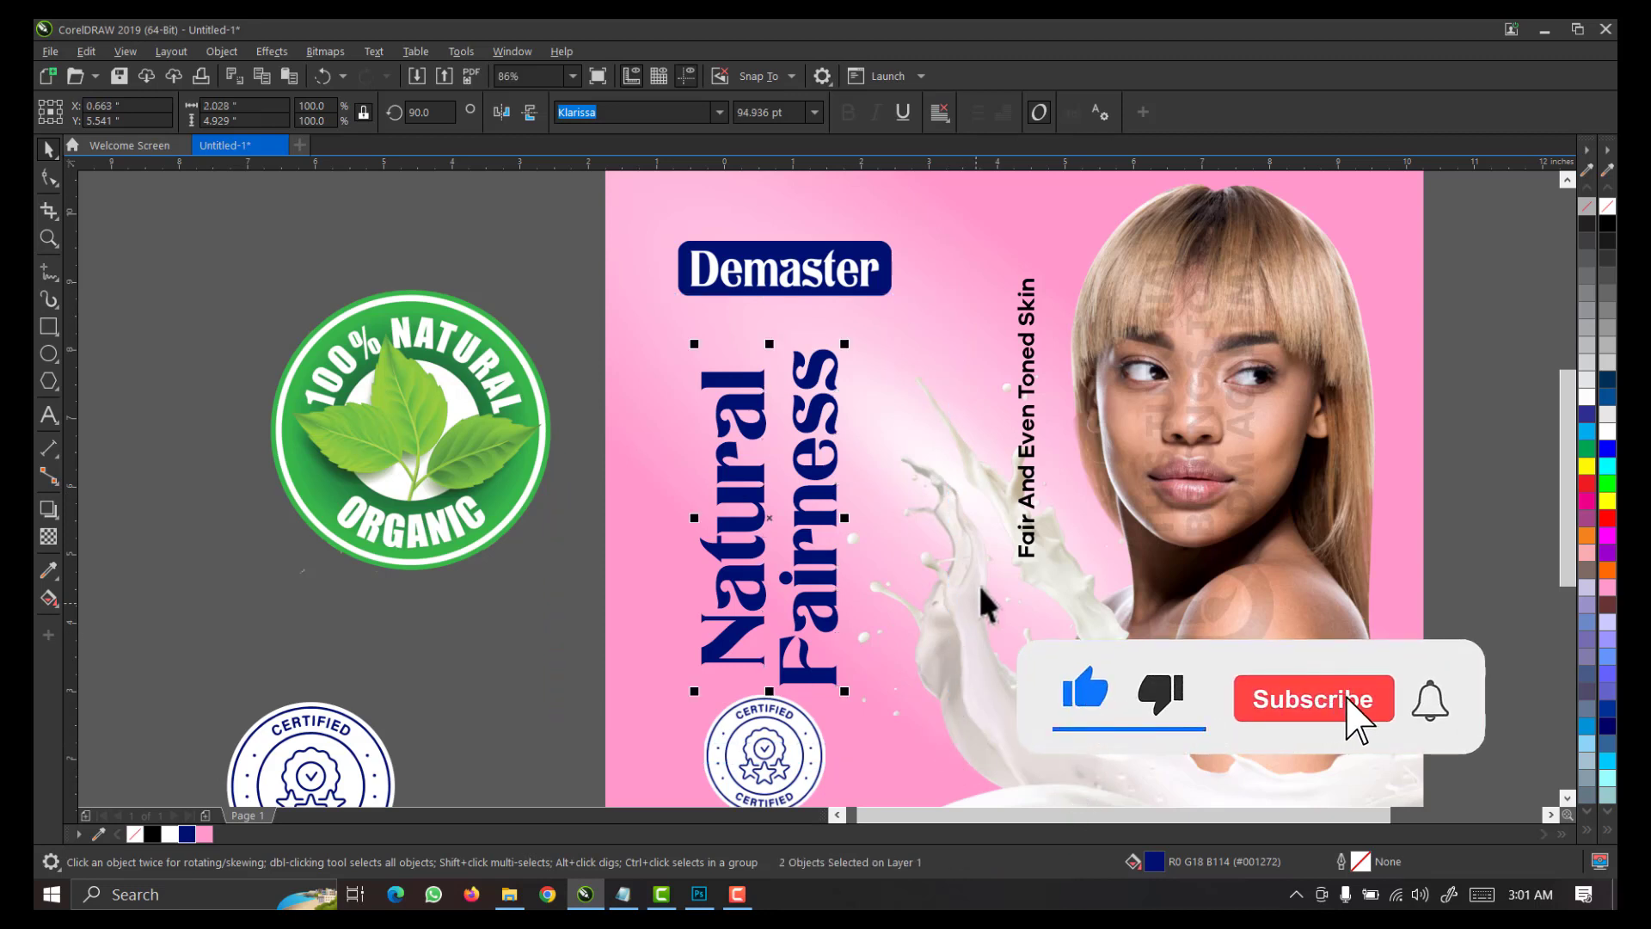
Move the vertical "Fair And Even Toned Skin" text directly beside "Fairness"
click(1026, 489)
drag(1026, 489, 865, 590)
drag(578, 325, 1007, 719)
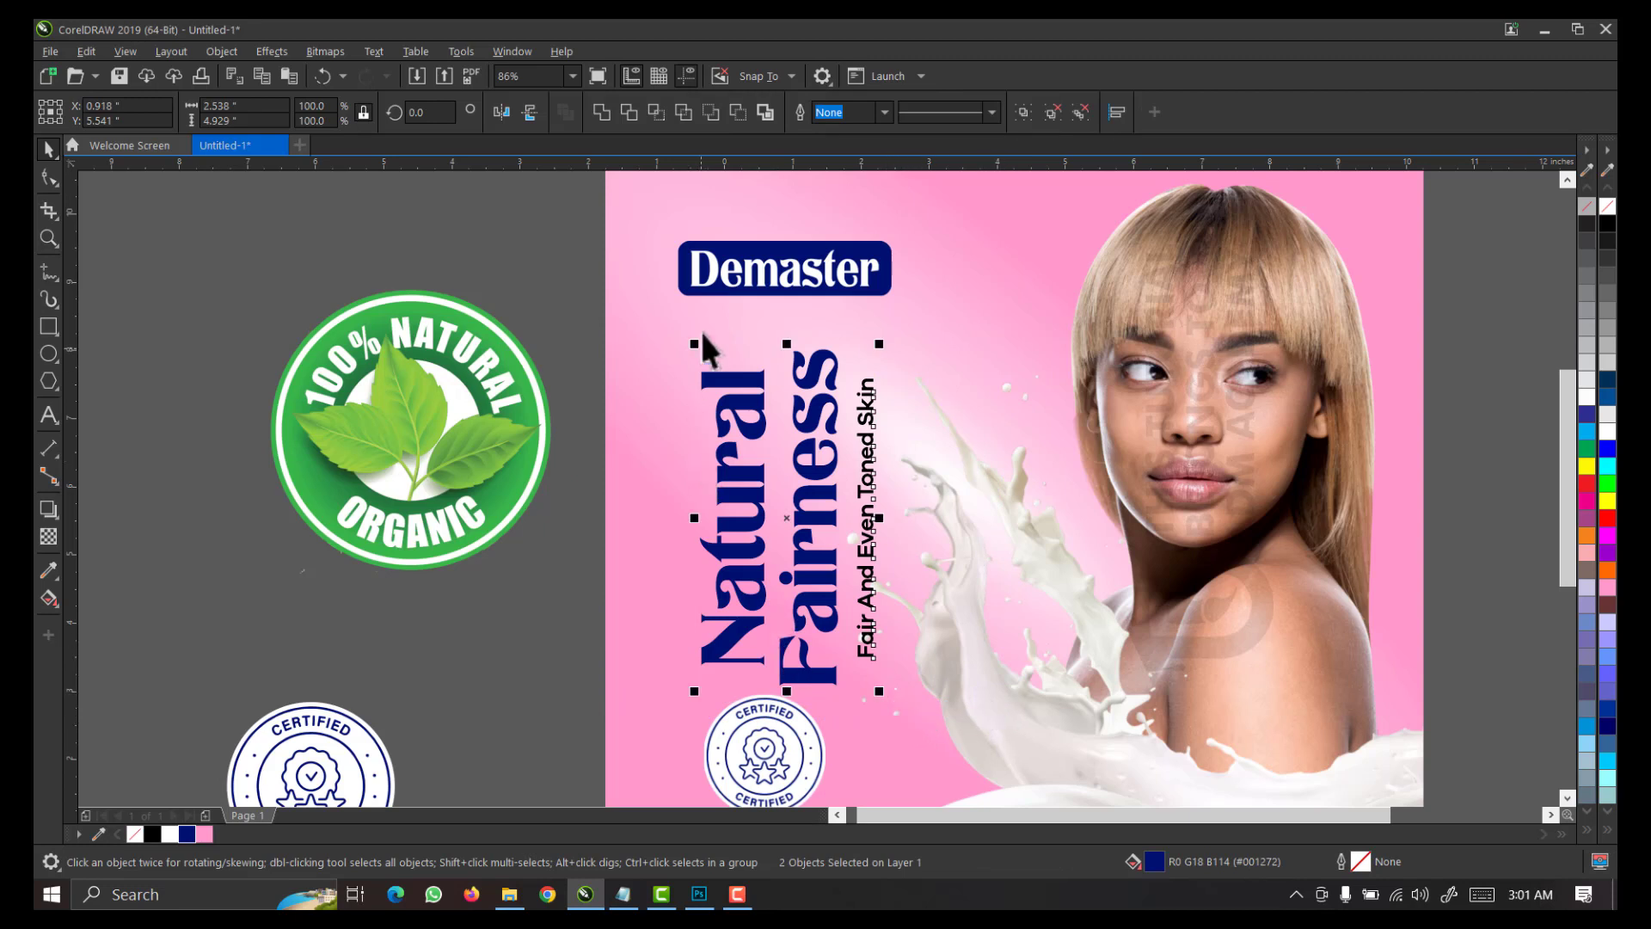
Scale the Demaster logo down around its center to about 2.5 inches wide
click(769, 284)
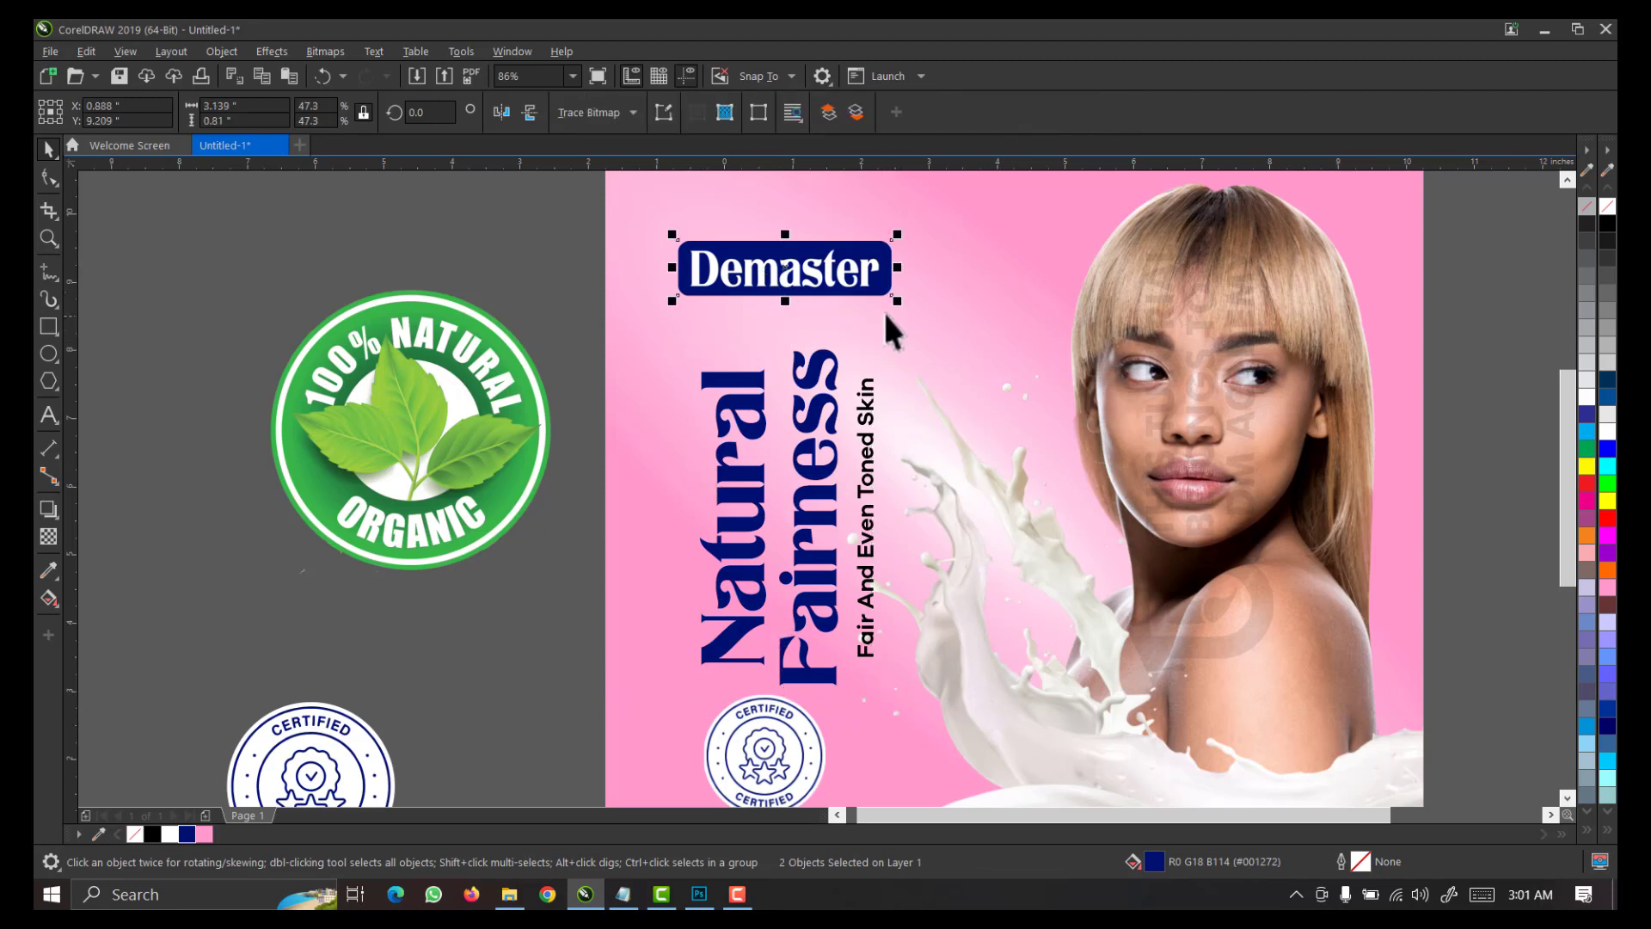
drag(885, 318, 855, 308)
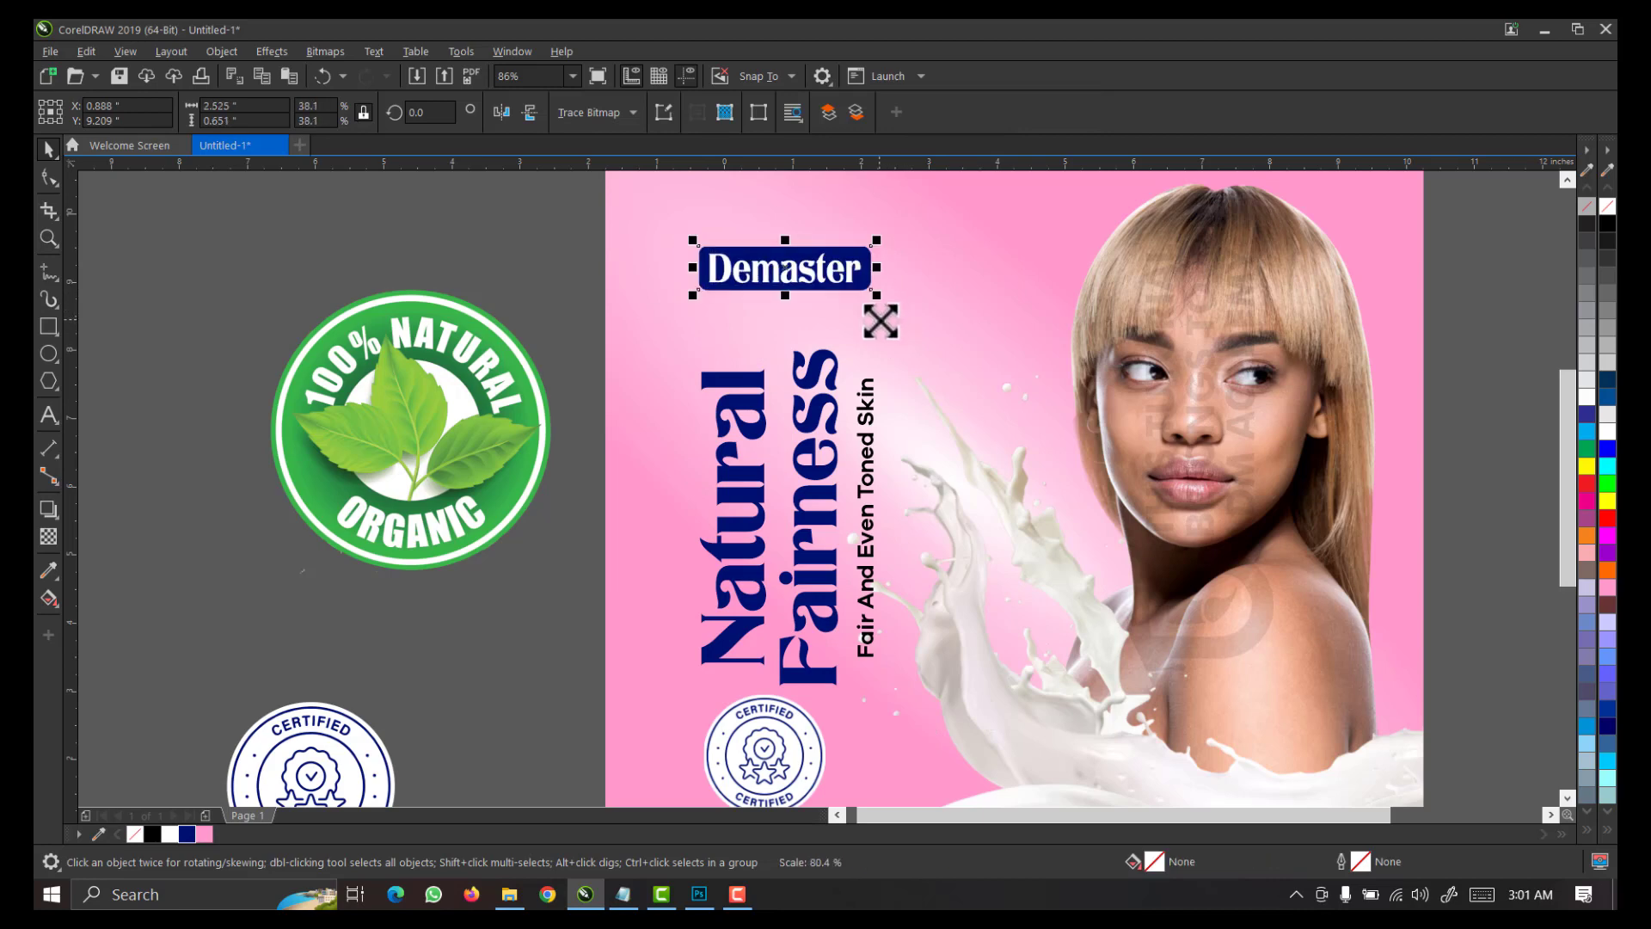
Move the certified badge on the label straight down, away from the vertical text, to about Y 1.454 inches
scroll(878, 275, down, 2)
key(z)
drag(1146, 203, 728, 637)
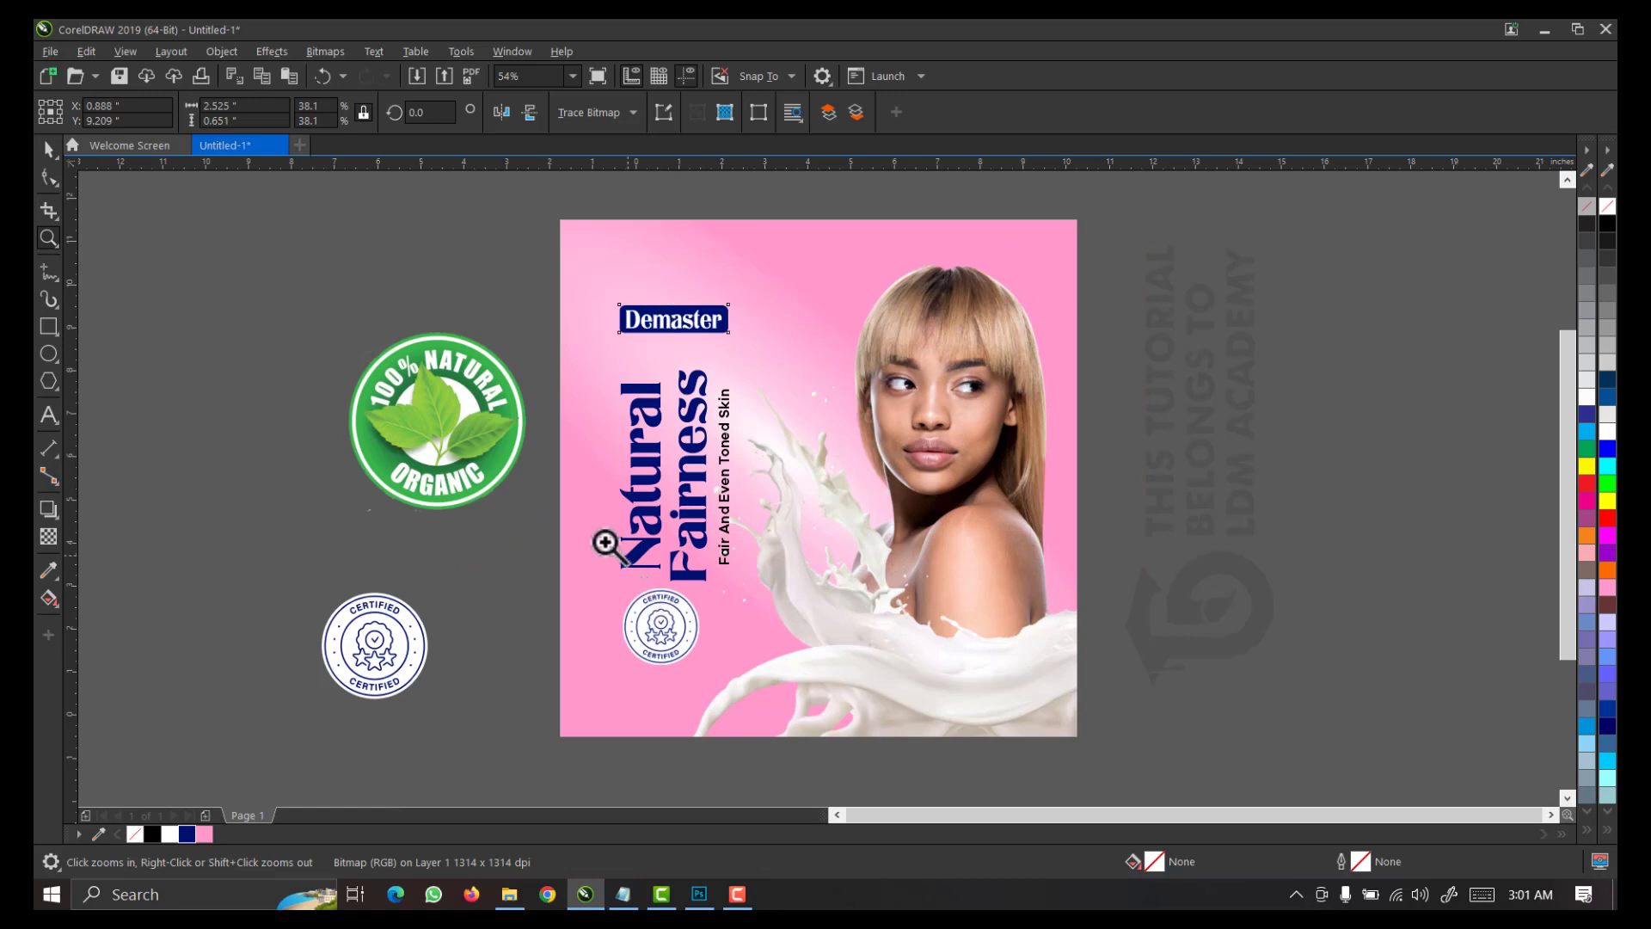
drag(493, 538, 798, 788)
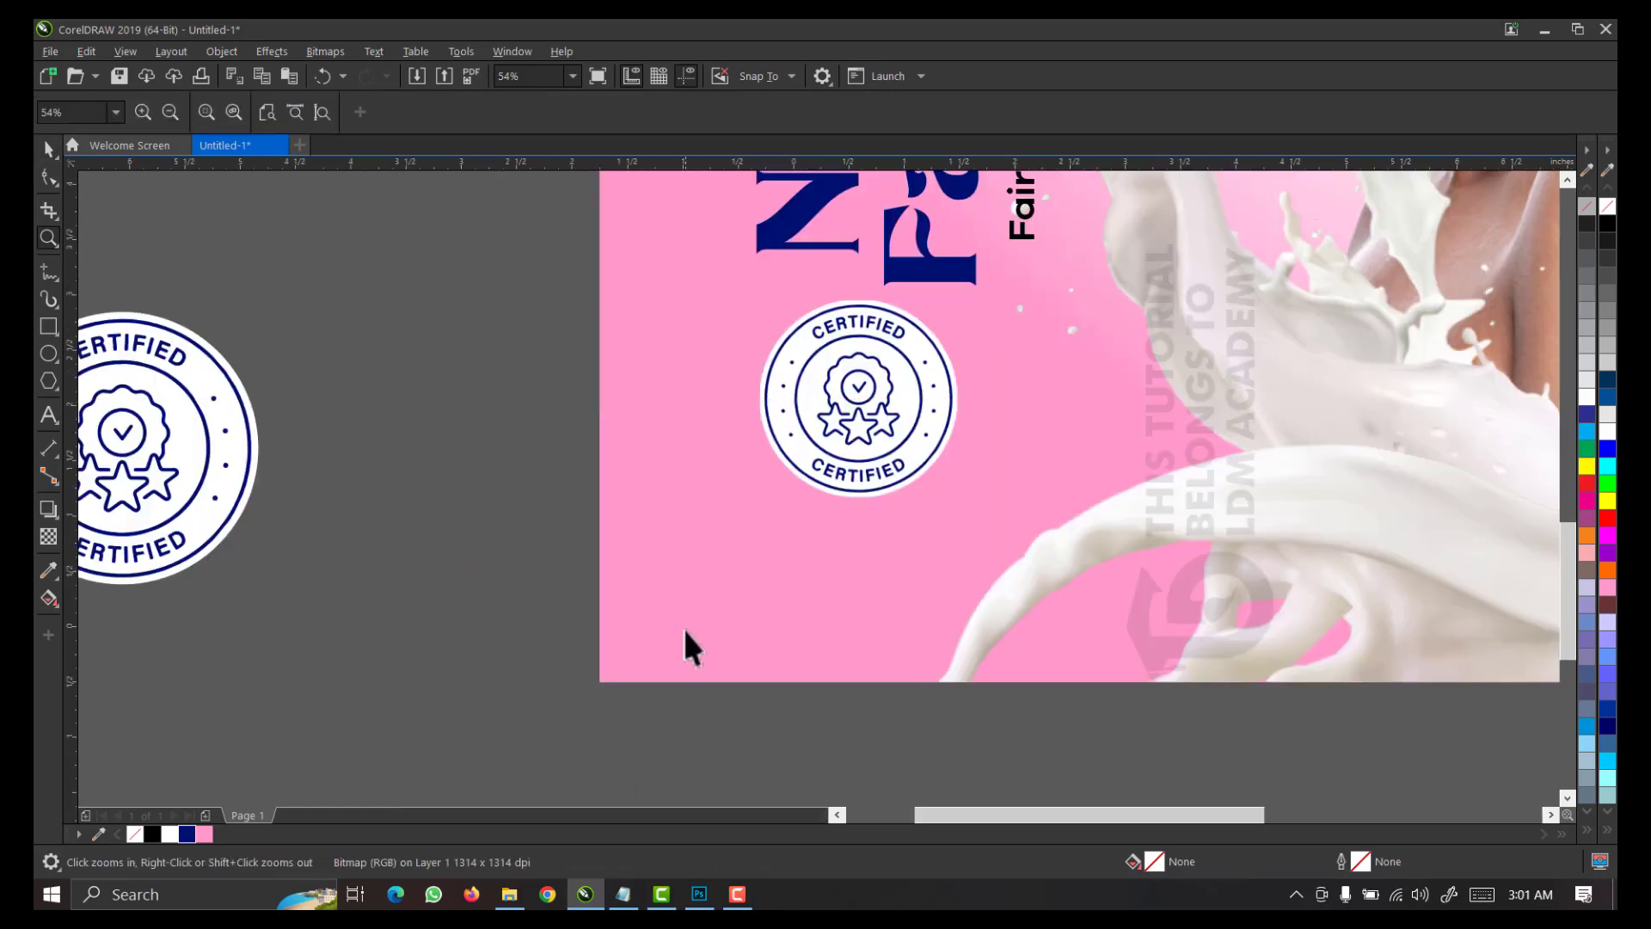
key(space)
click(861, 406)
drag(861, 406, 872, 467)
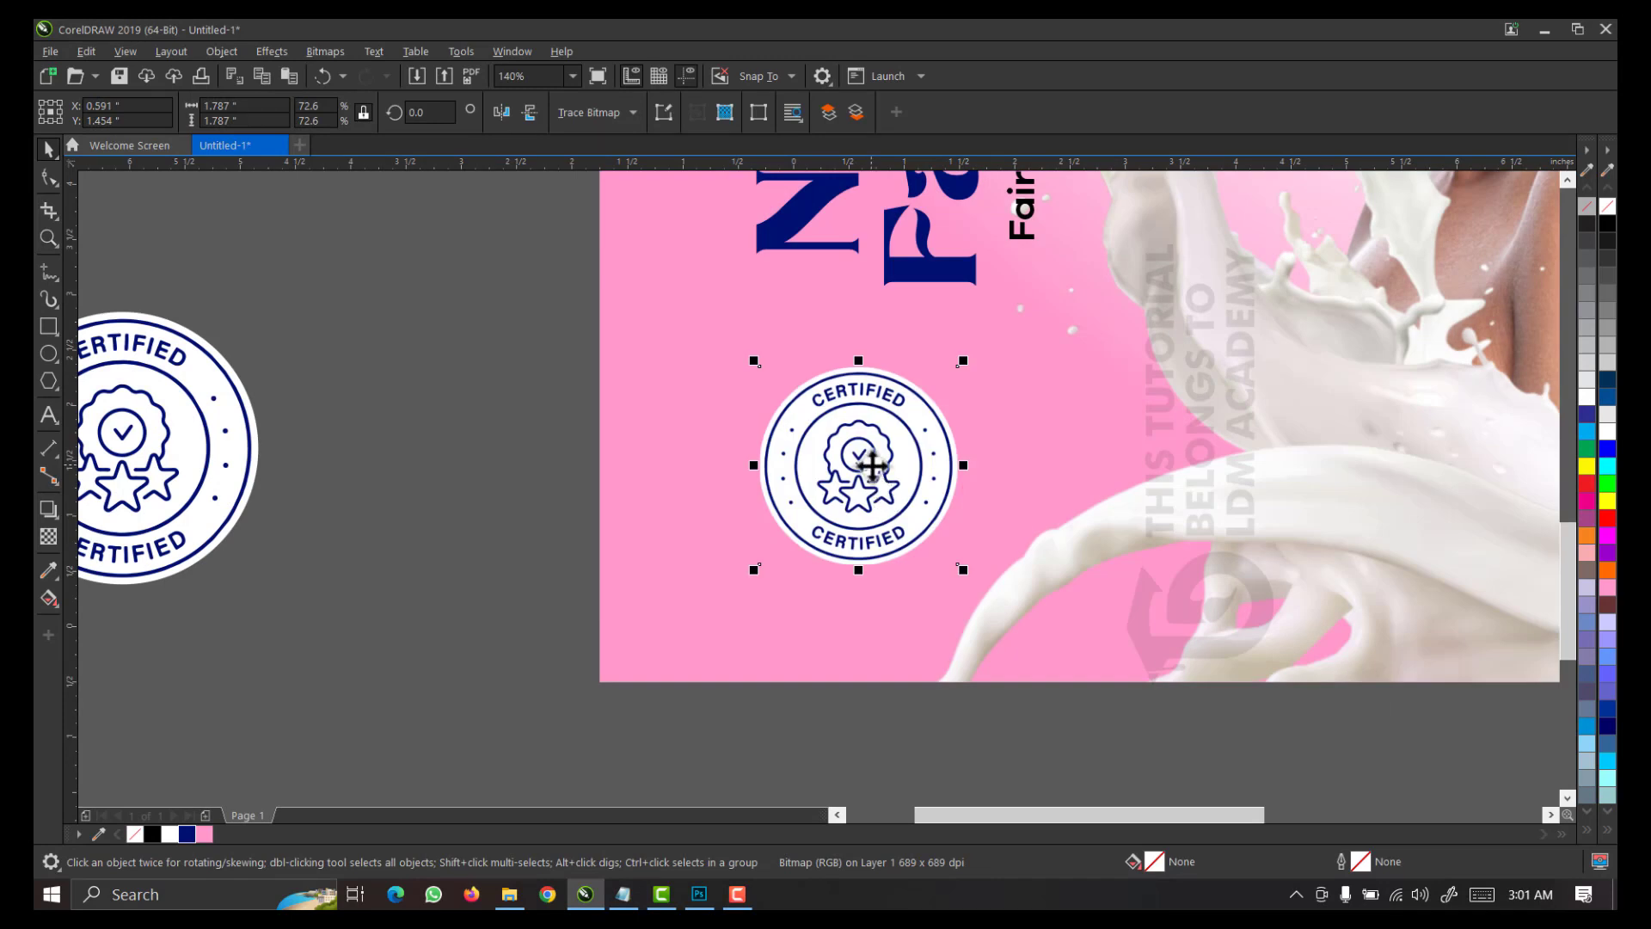
click(204, 448)
click(833, 470)
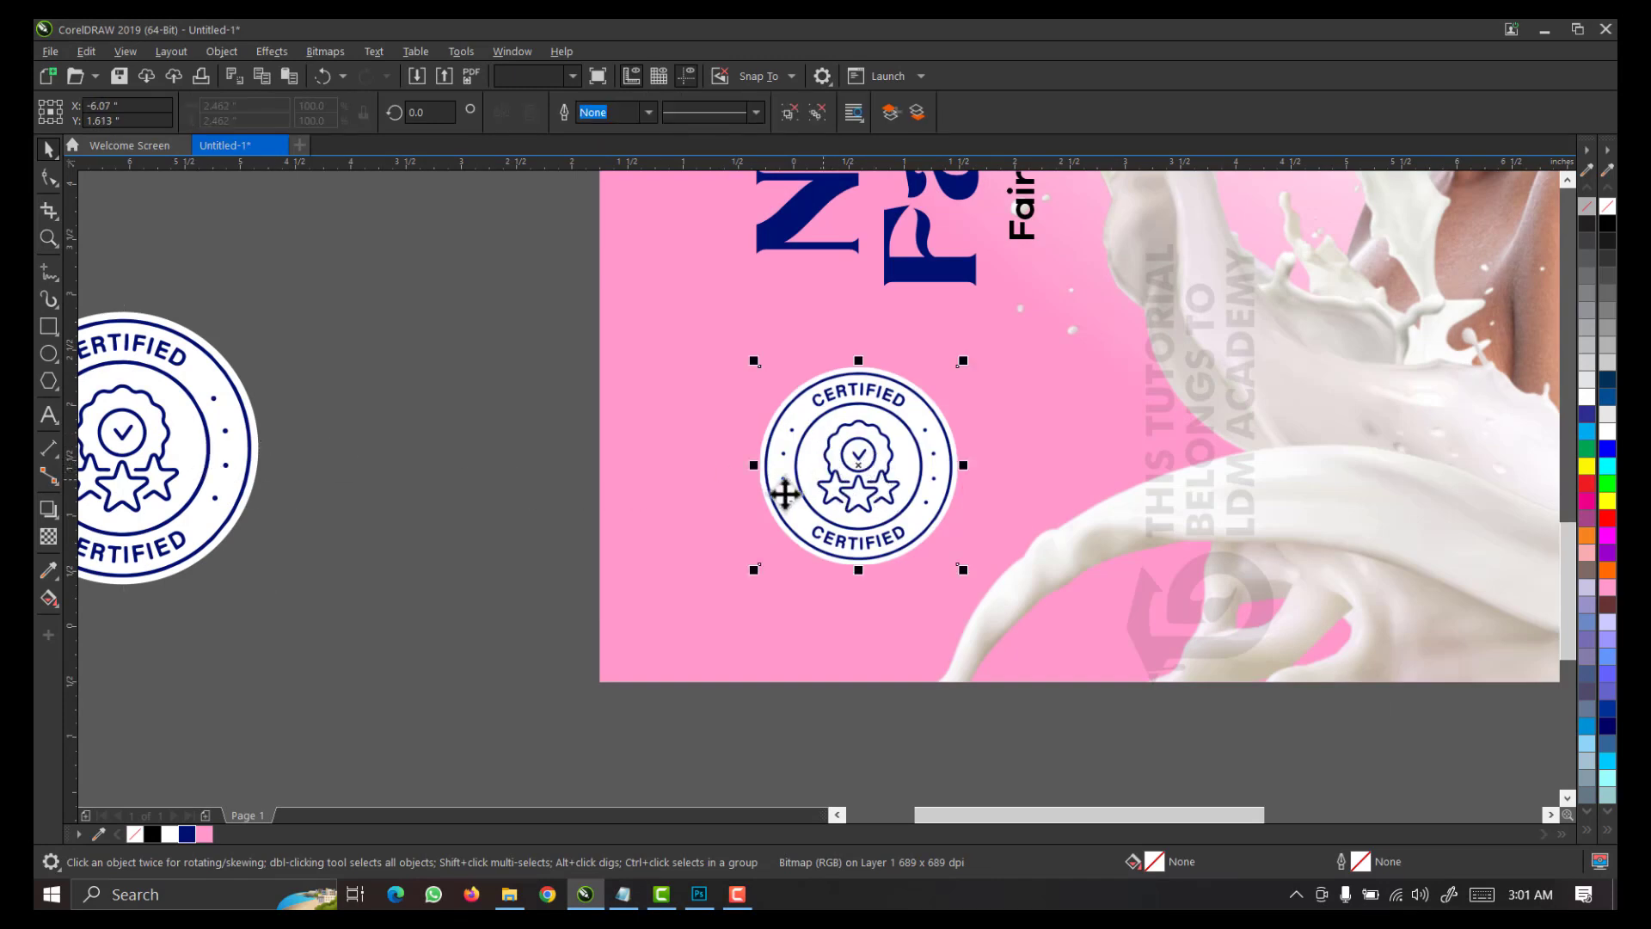
Add a drop shadow below the certified badge and color it with the document's navy #001272
click(45, 516)
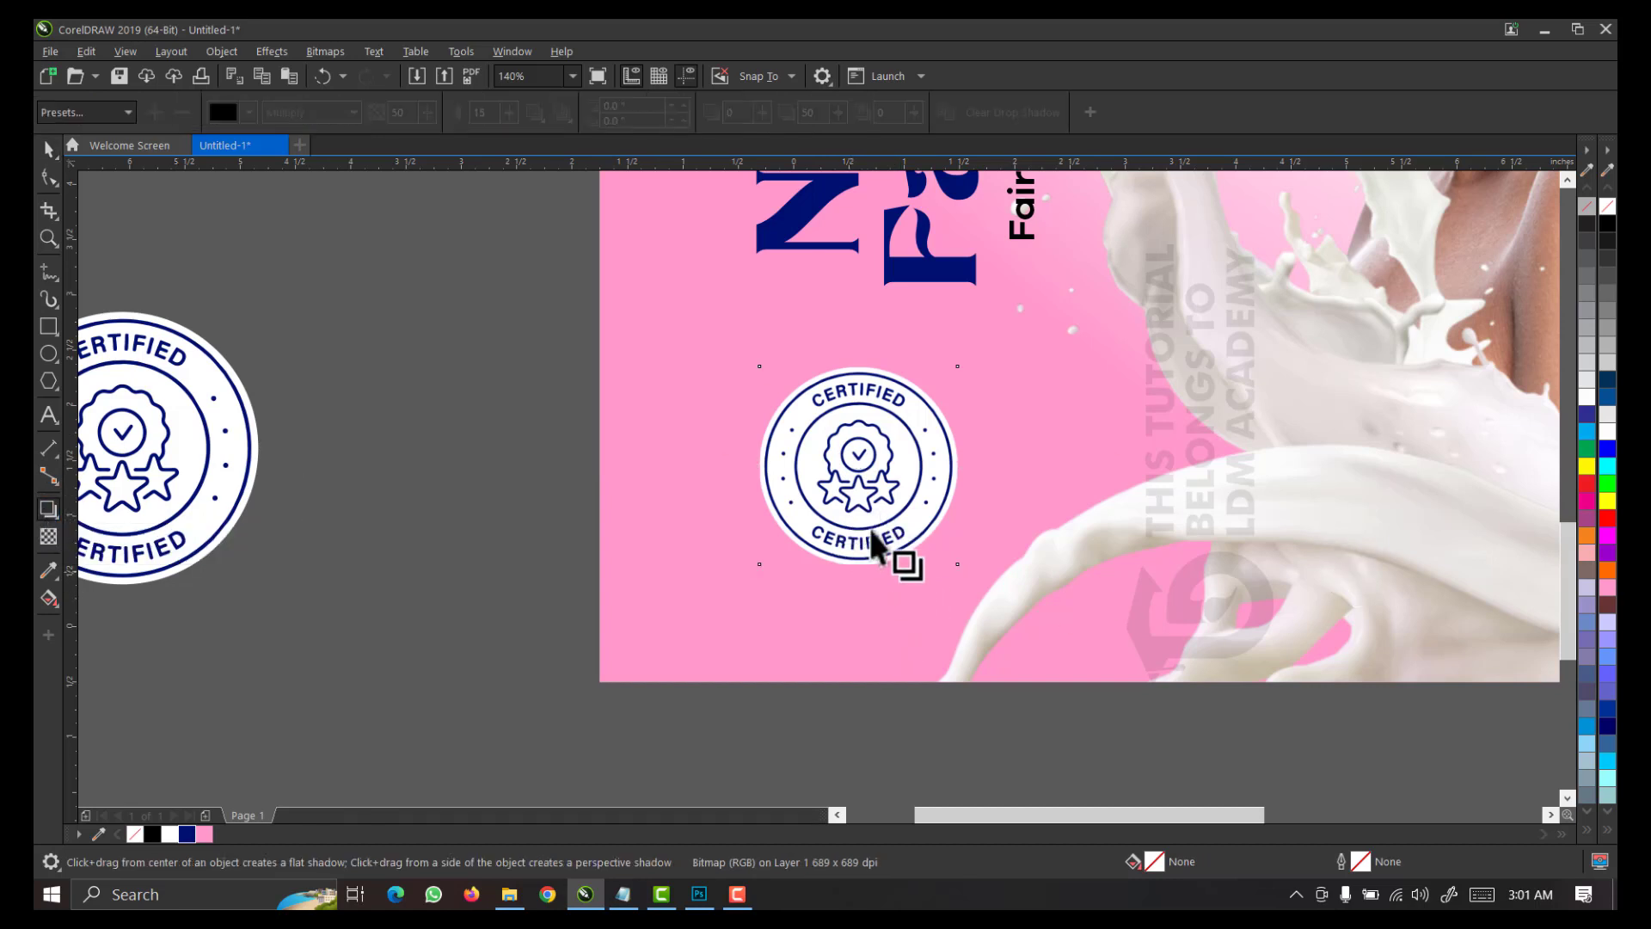
drag(887, 488, 858, 586)
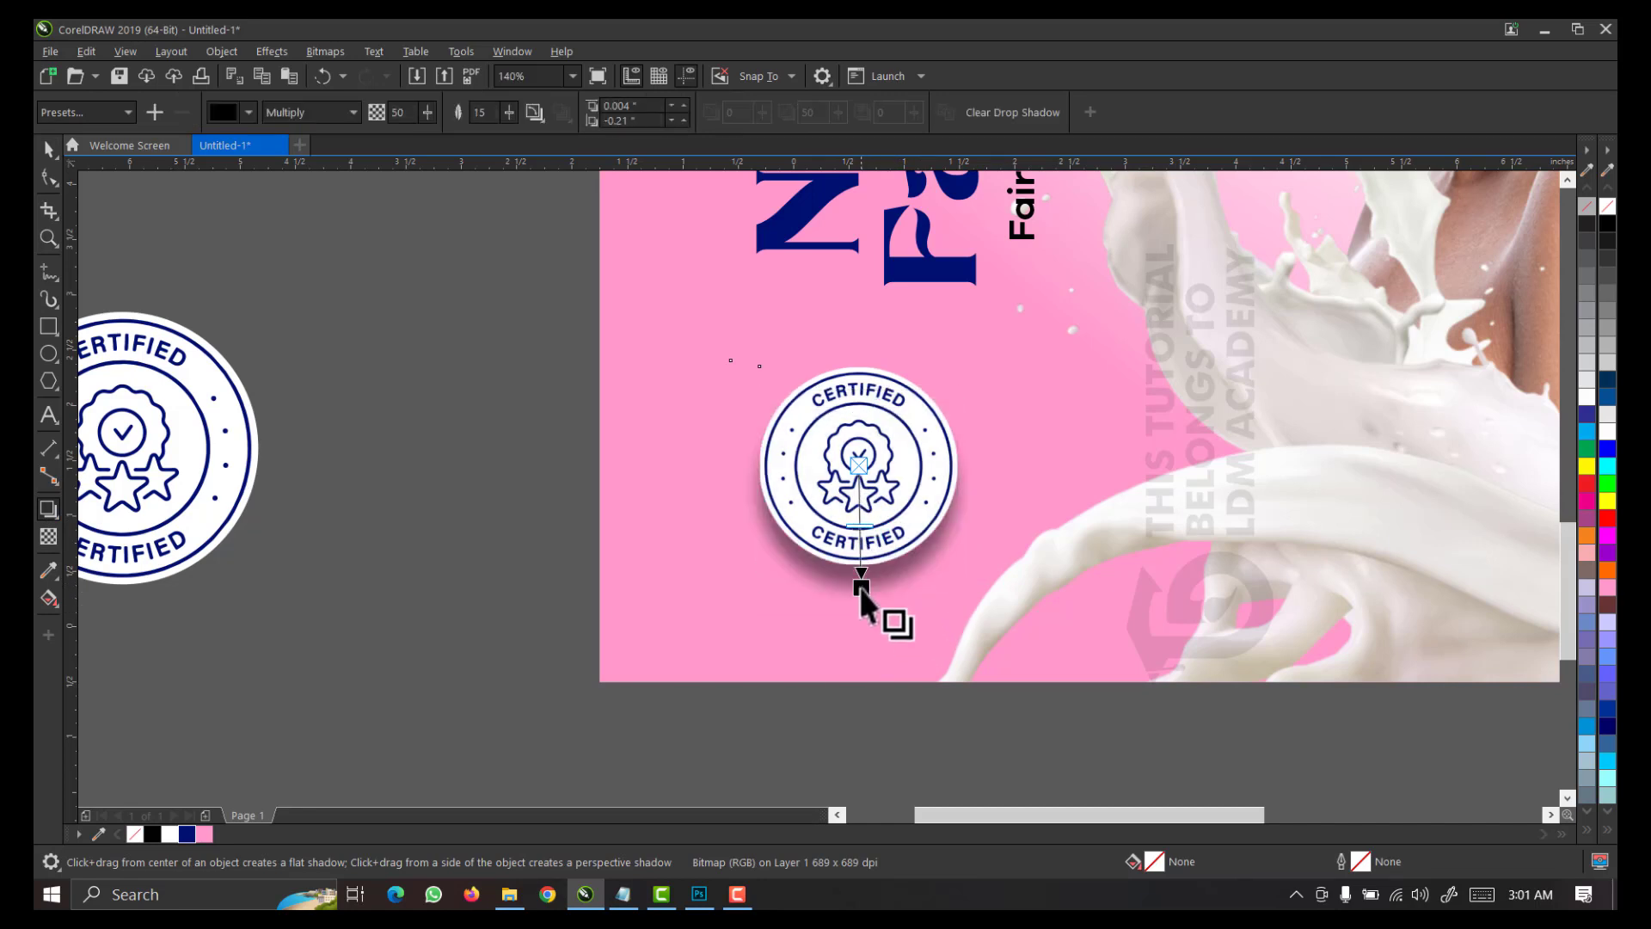
click(252, 115)
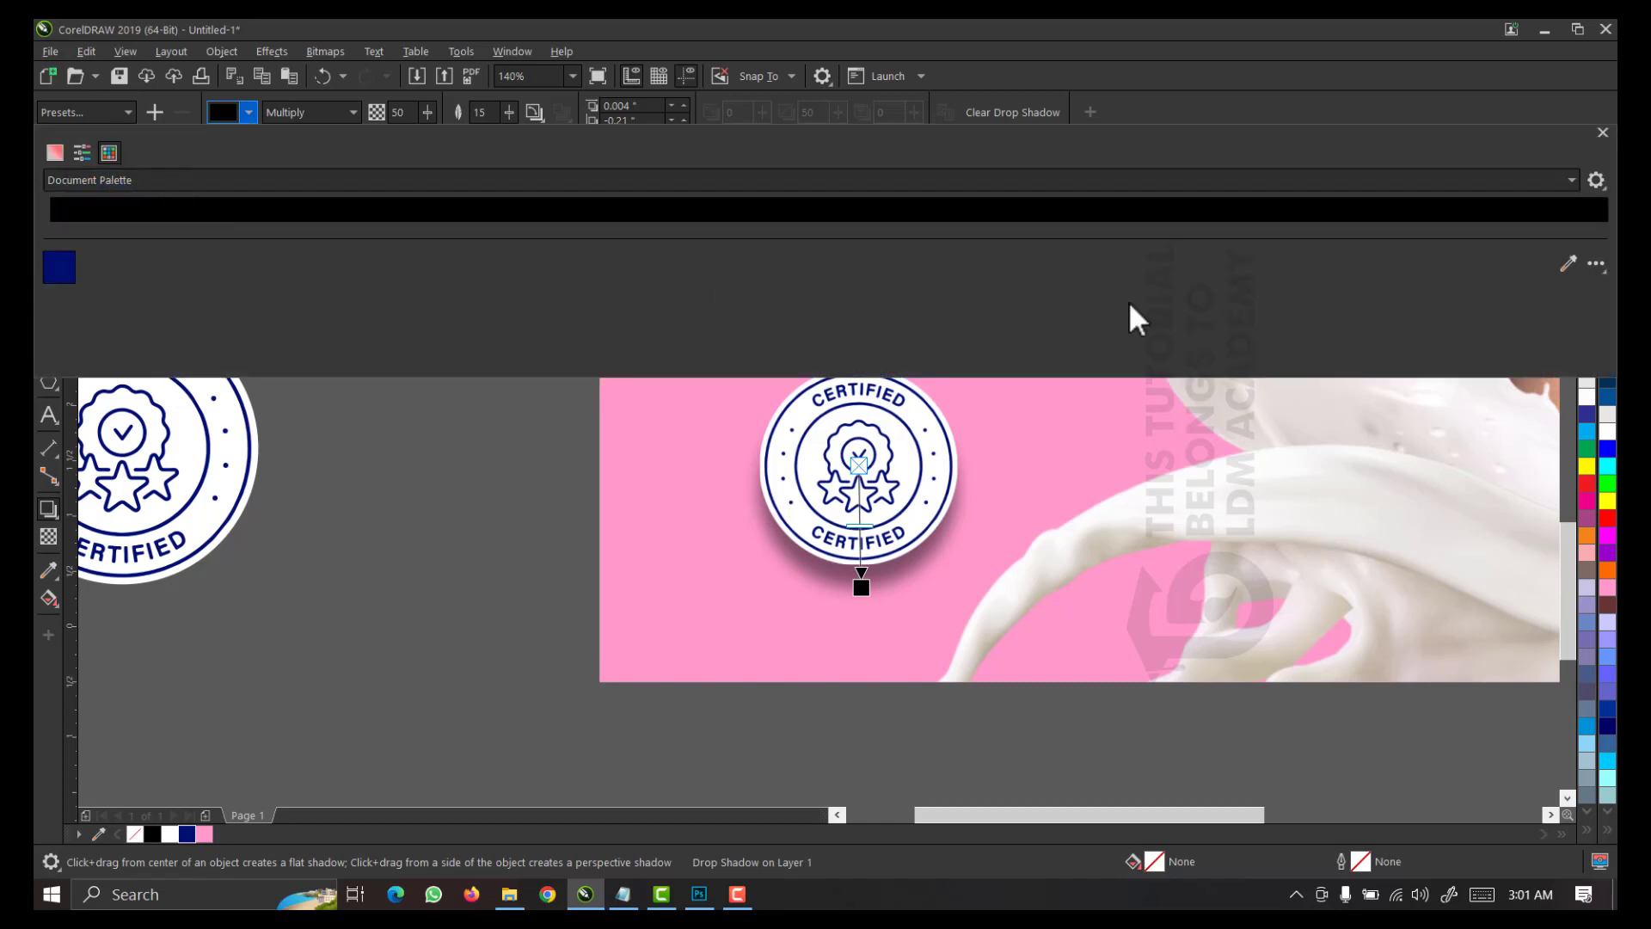
click(1566, 263)
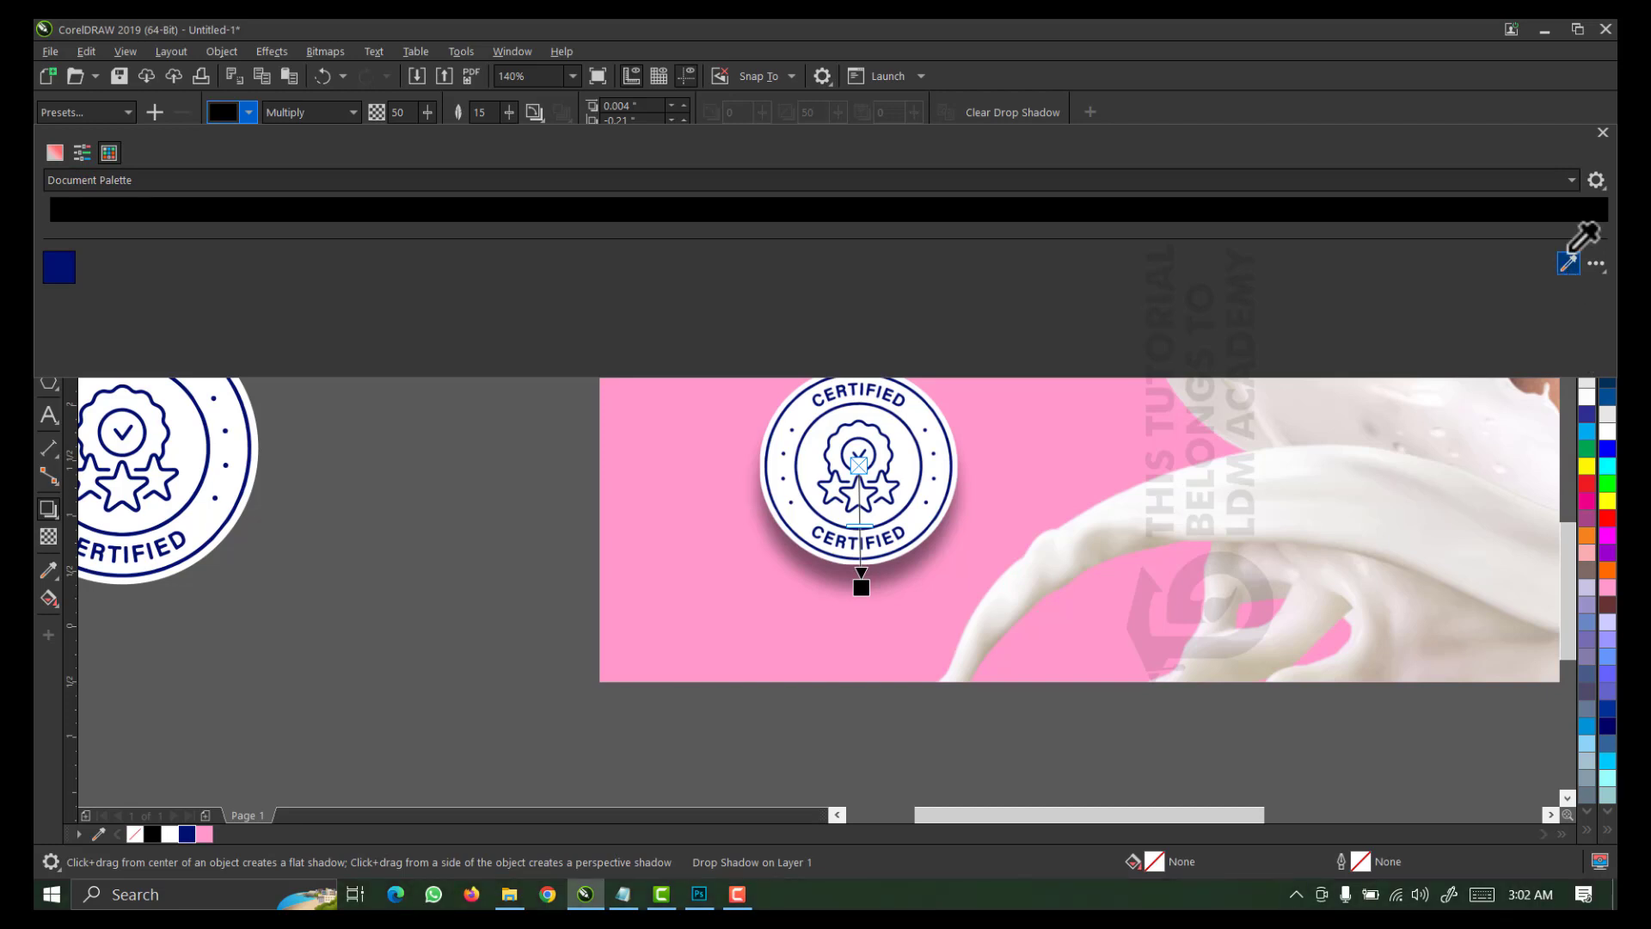
click(193, 833)
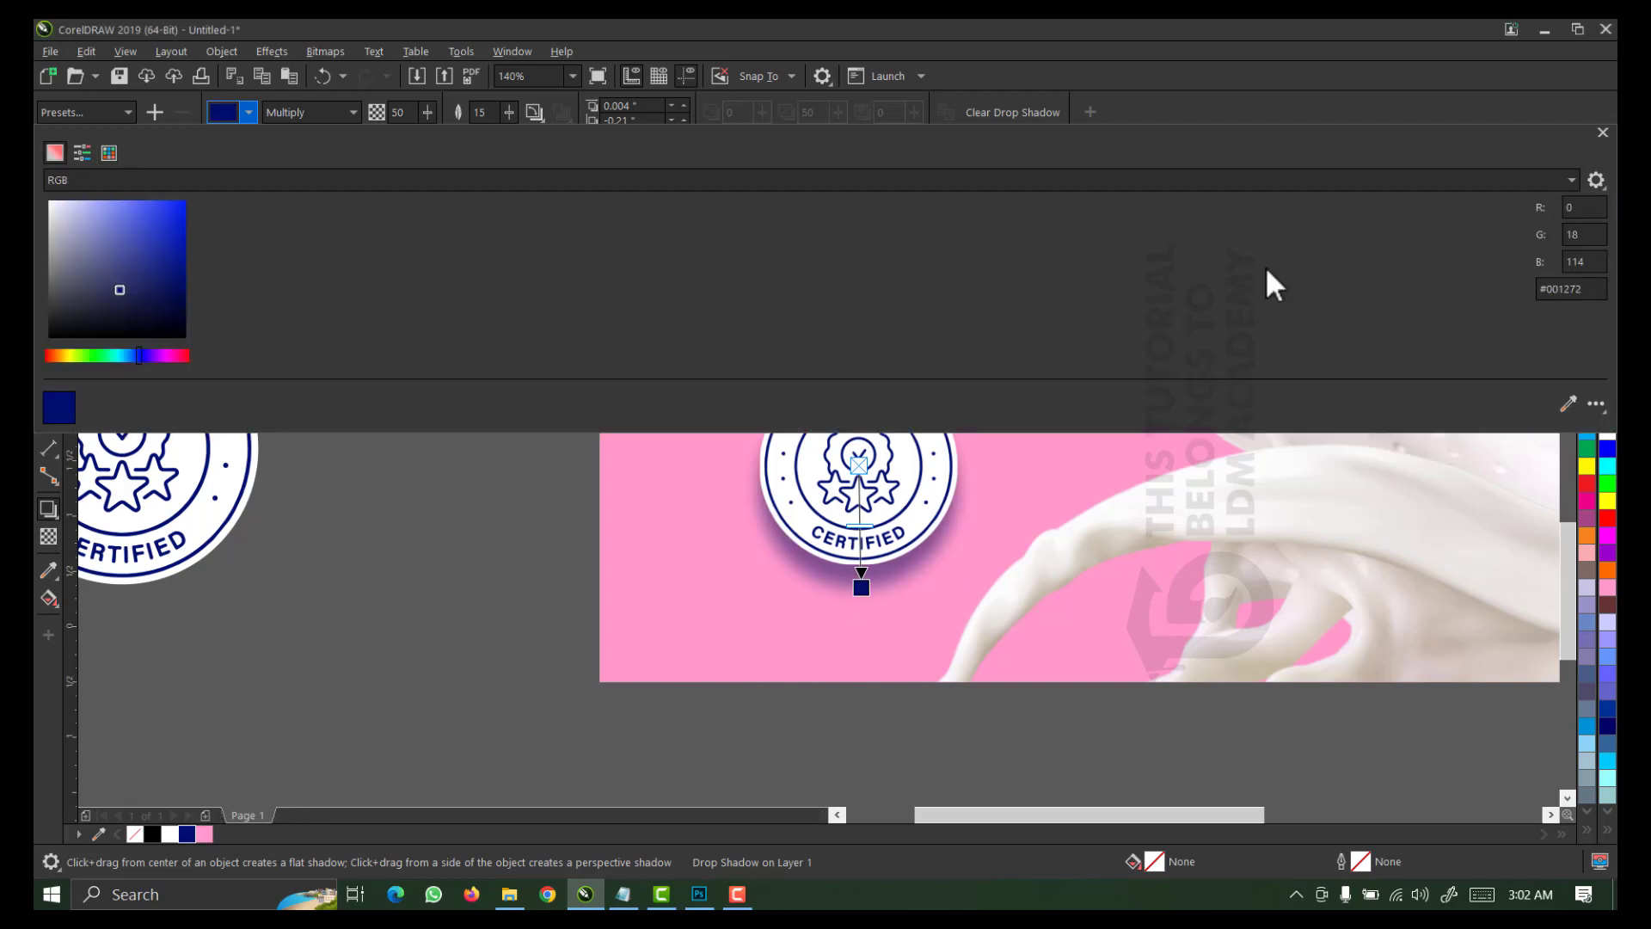
click(1601, 132)
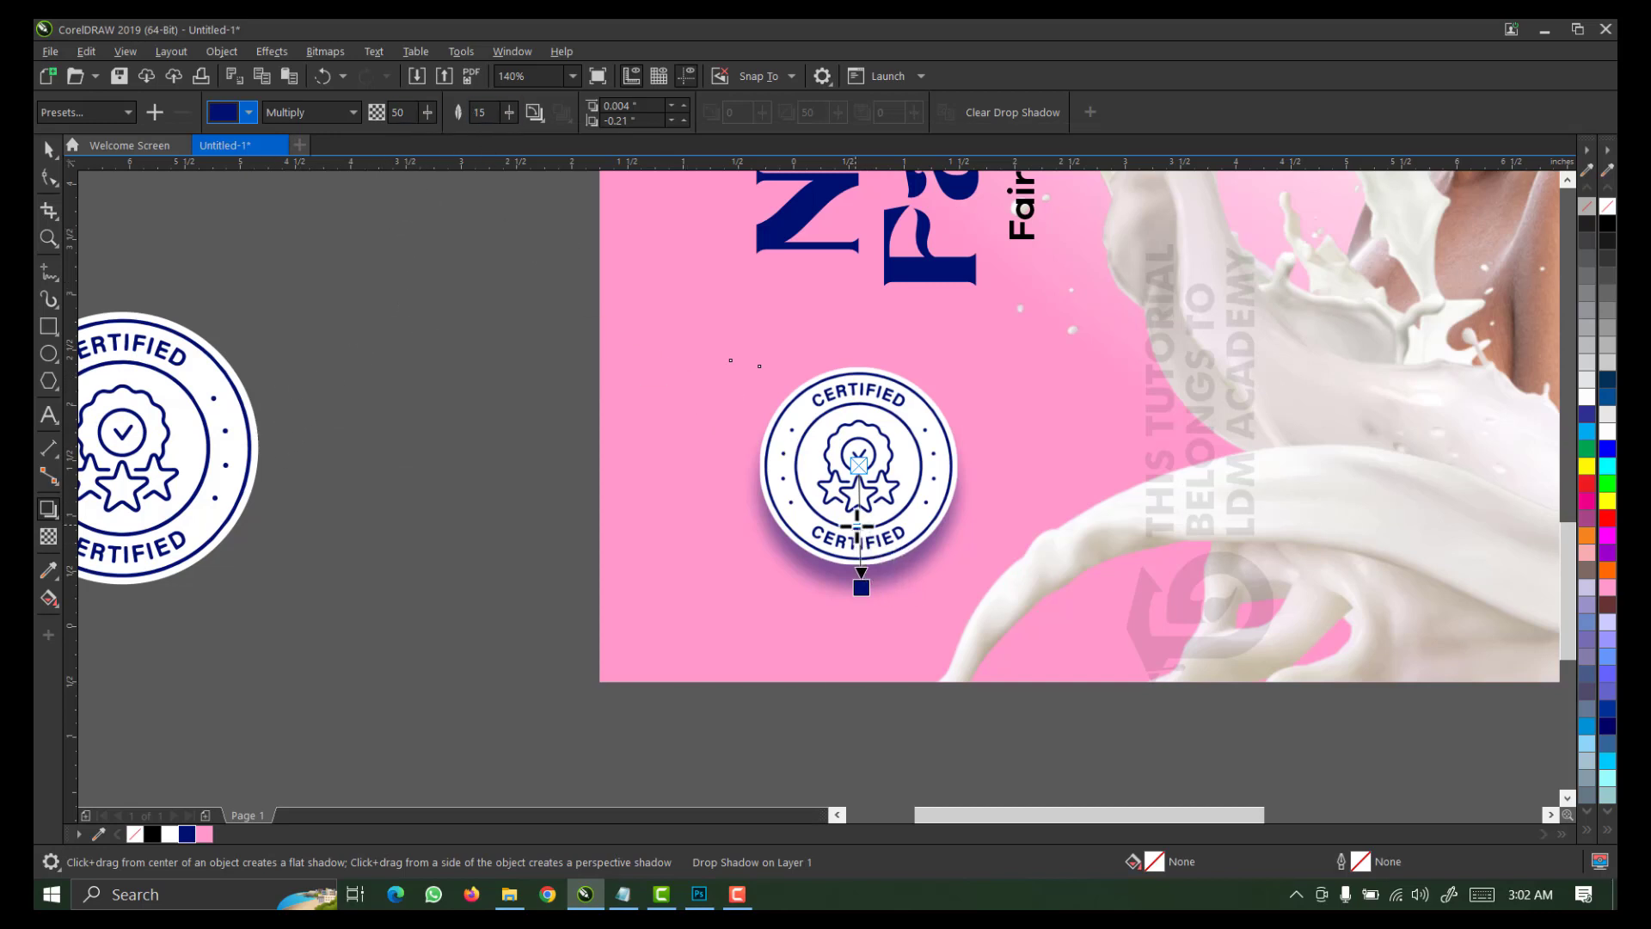
Adjust the badge's drop shadow to 67 opacity and a vertical offset of about -0.136 inches
mouse_move(857, 529)
mouse_down()
mouse_move(864, 590)
mouse_move(862, 547)
mouse_up()
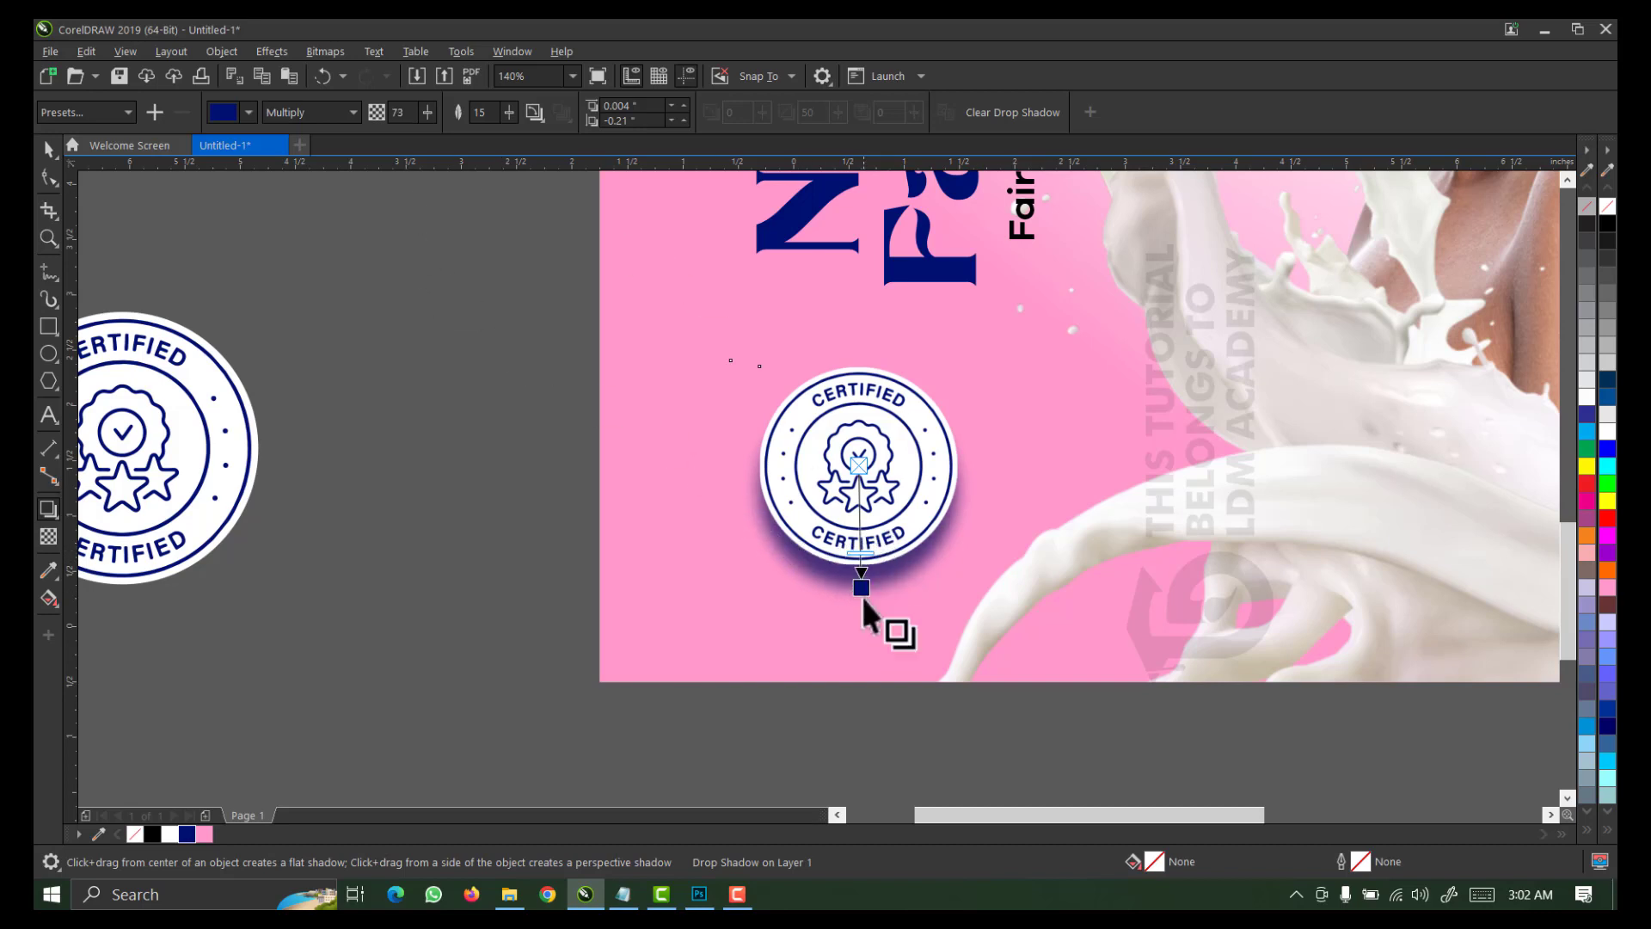
drag(862, 586, 866, 541)
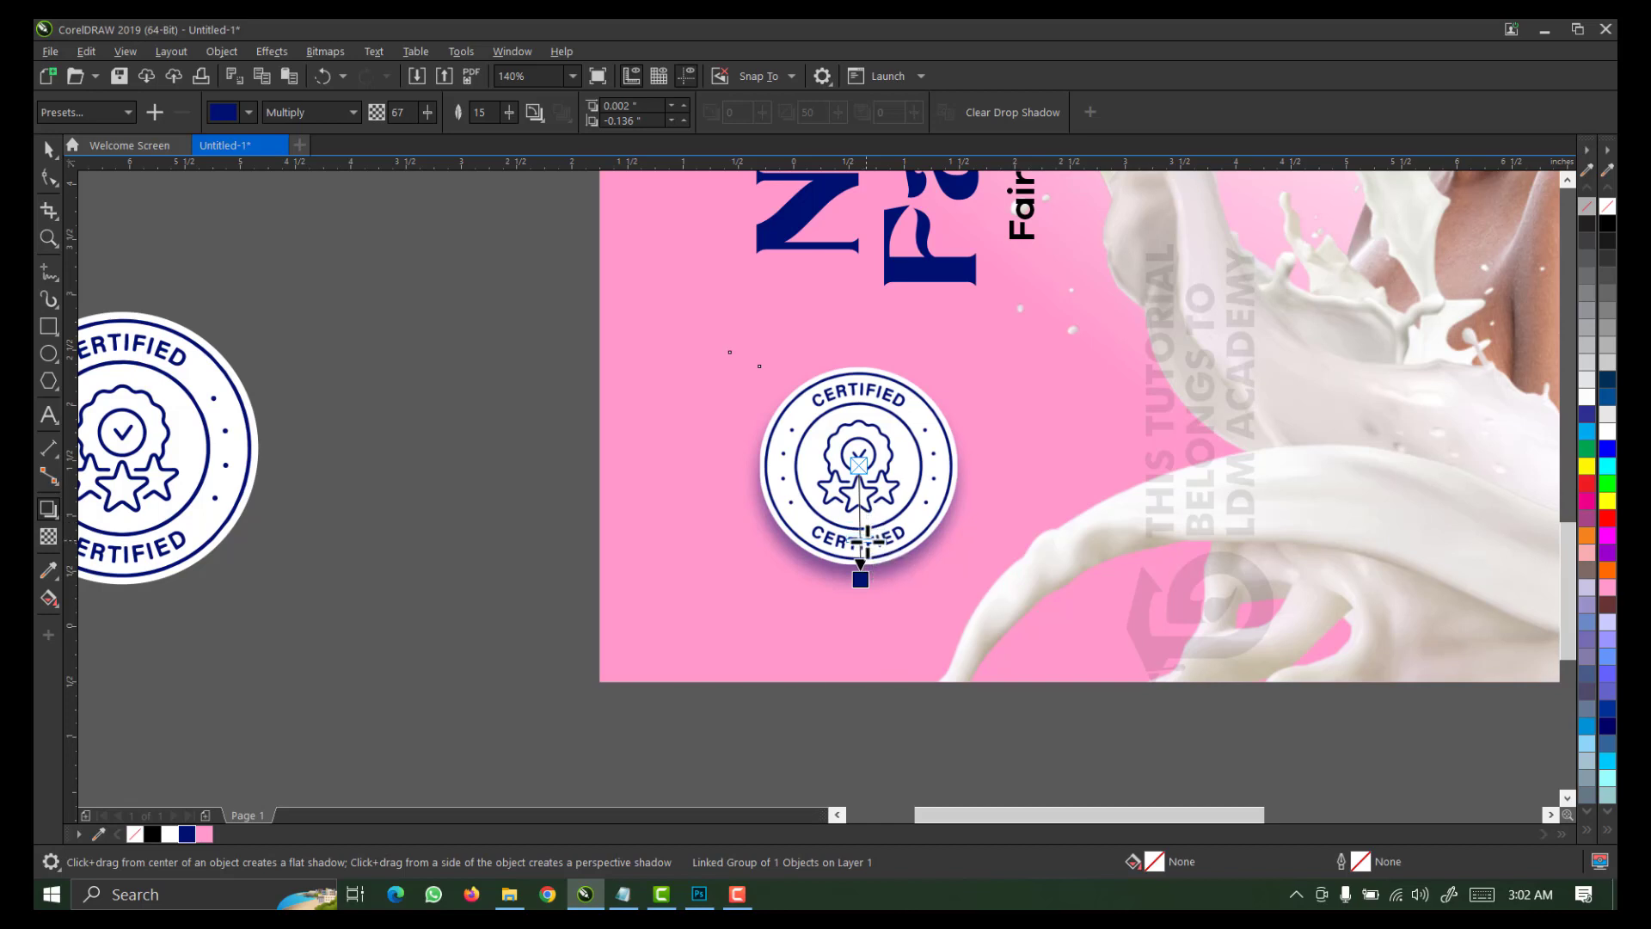
key(space)
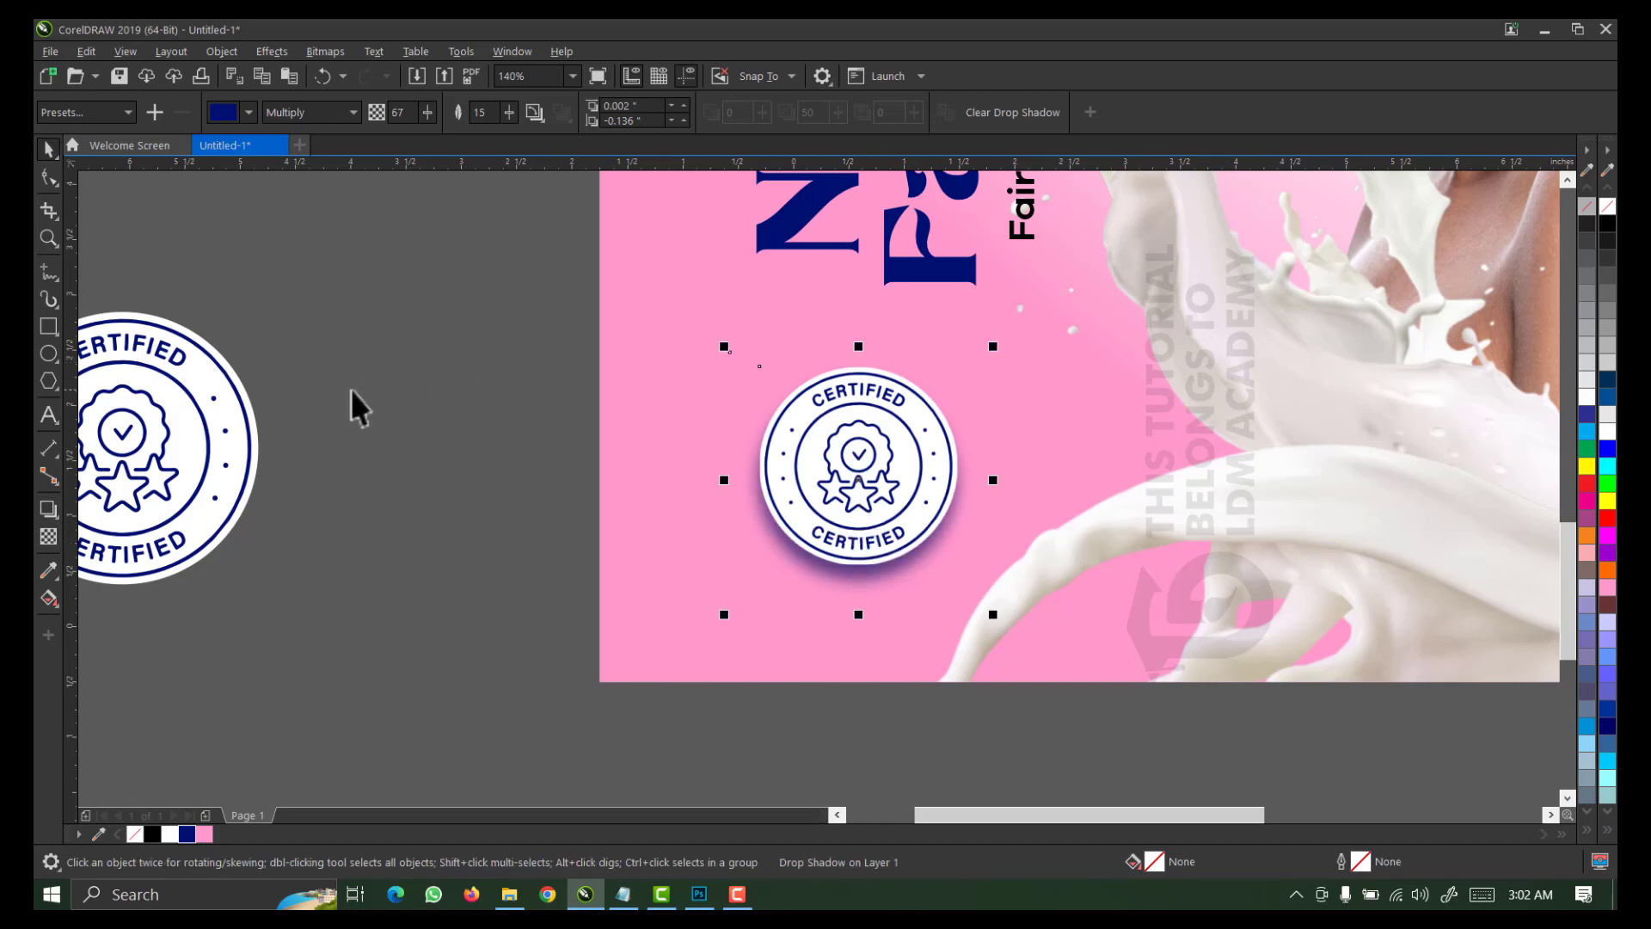
click(440, 352)
Try to center-align the logo, the three separate text lines and the certified badge, and undo it
click(572, 76)
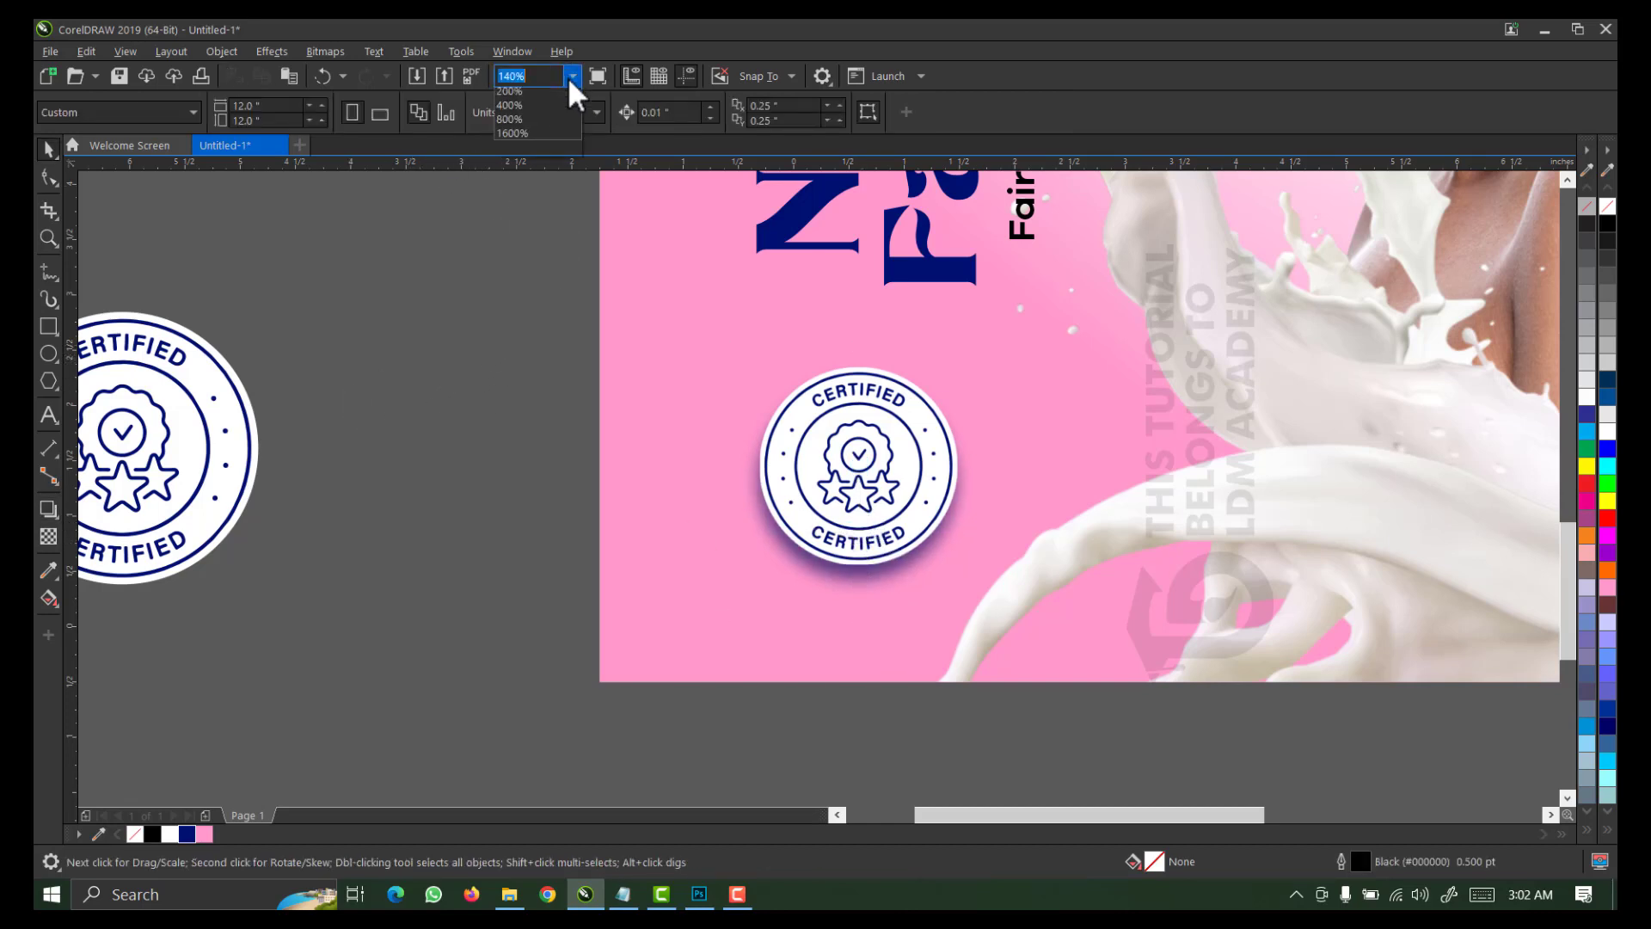
click(567, 101)
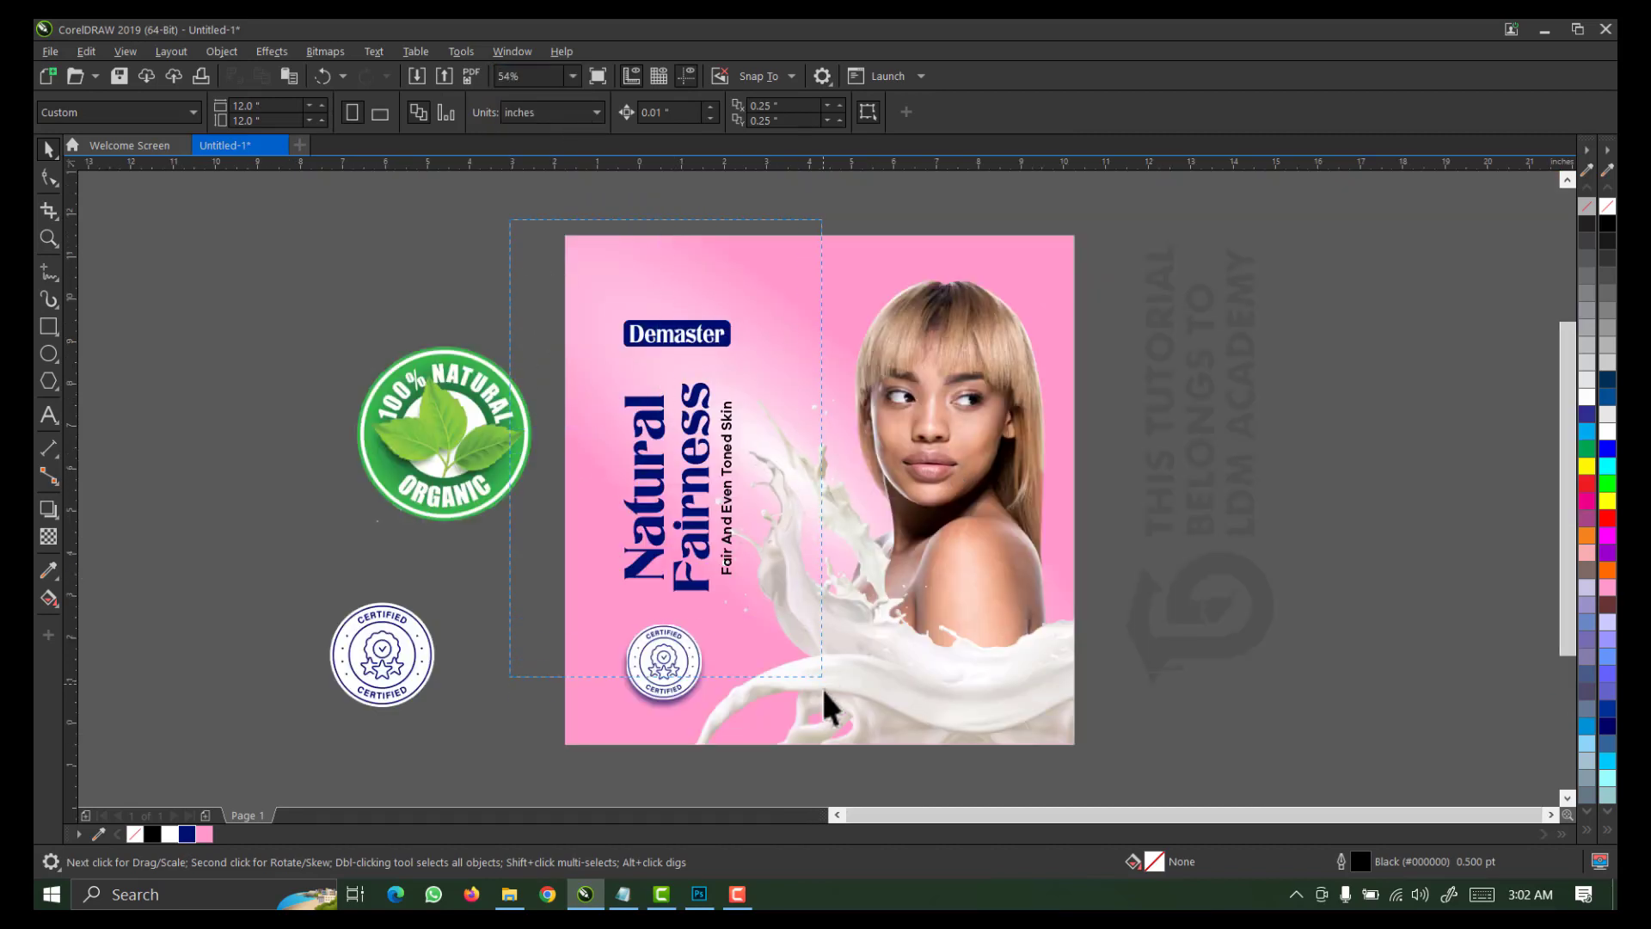
drag(823, 756, 822, 757)
key(c)
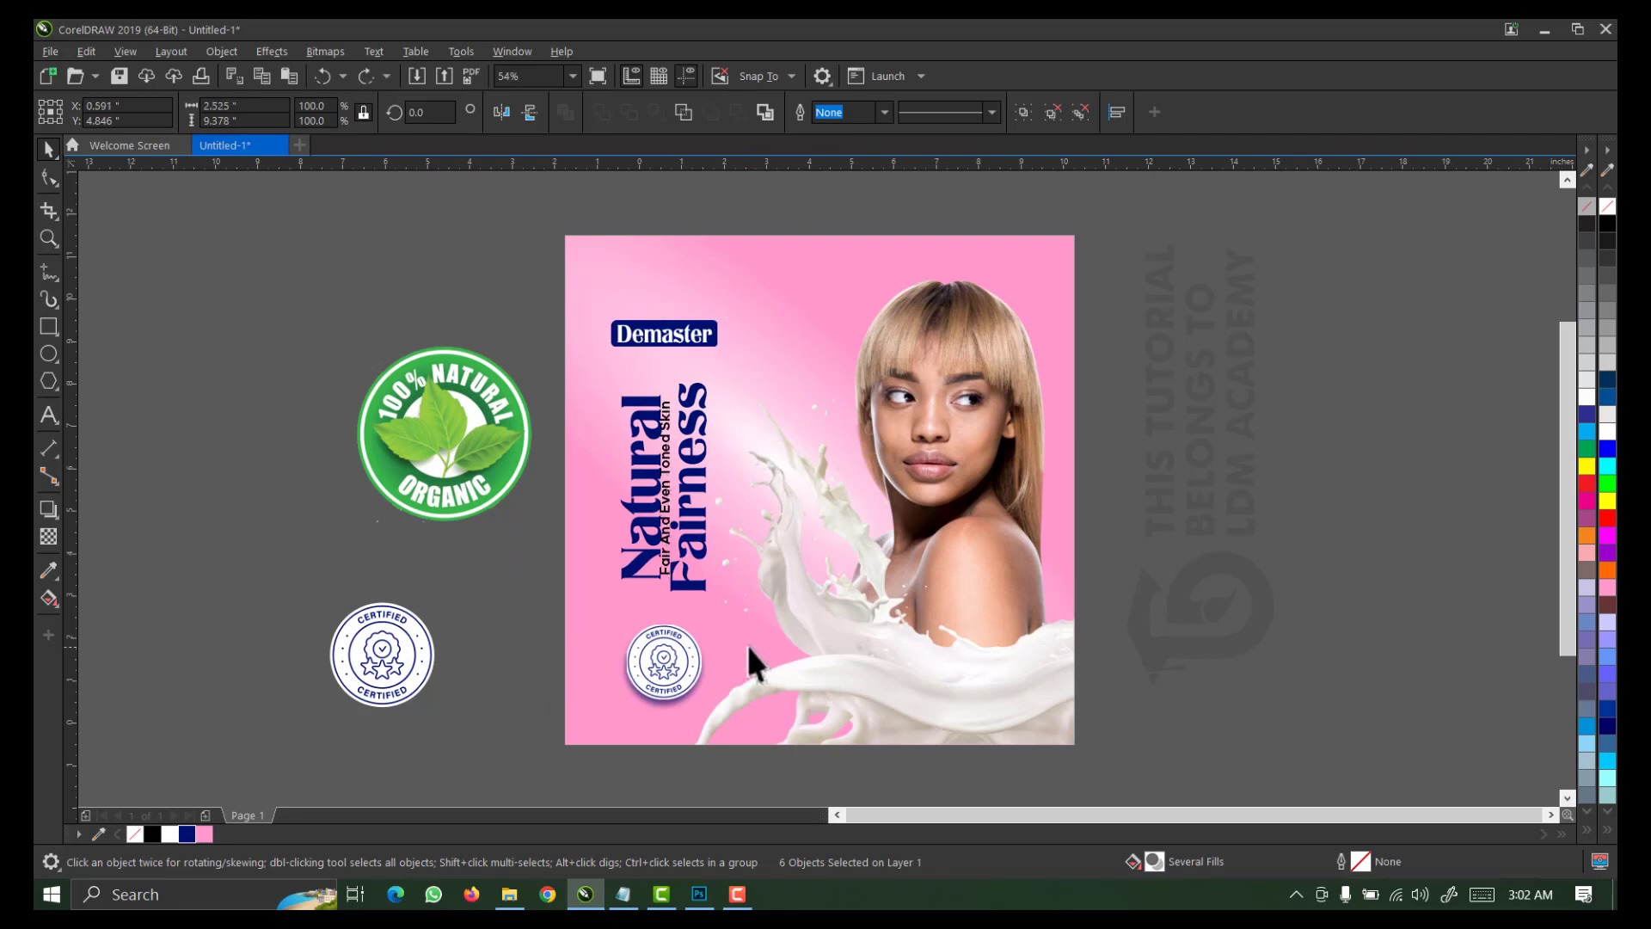
key(ctrl+z)
Group the three vertical text lines and align the group and the Demaster logo to the certified badge's vertical center line
drag(552, 363, 821, 616)
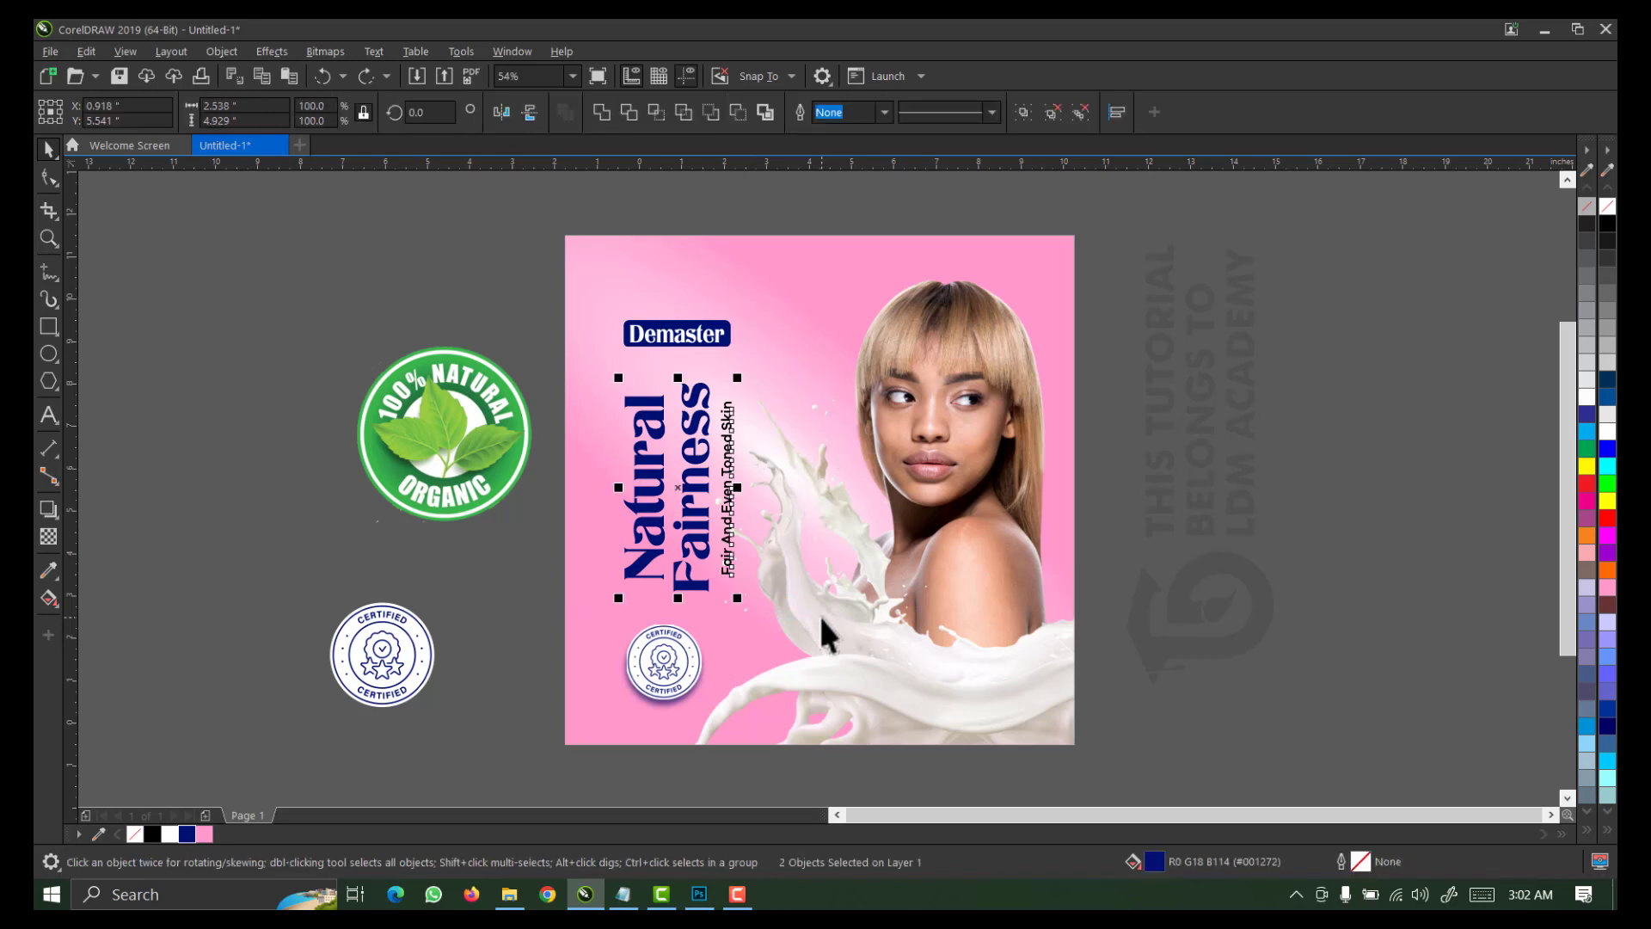
key(ctrl+g)
drag(529, 248, 803, 751)
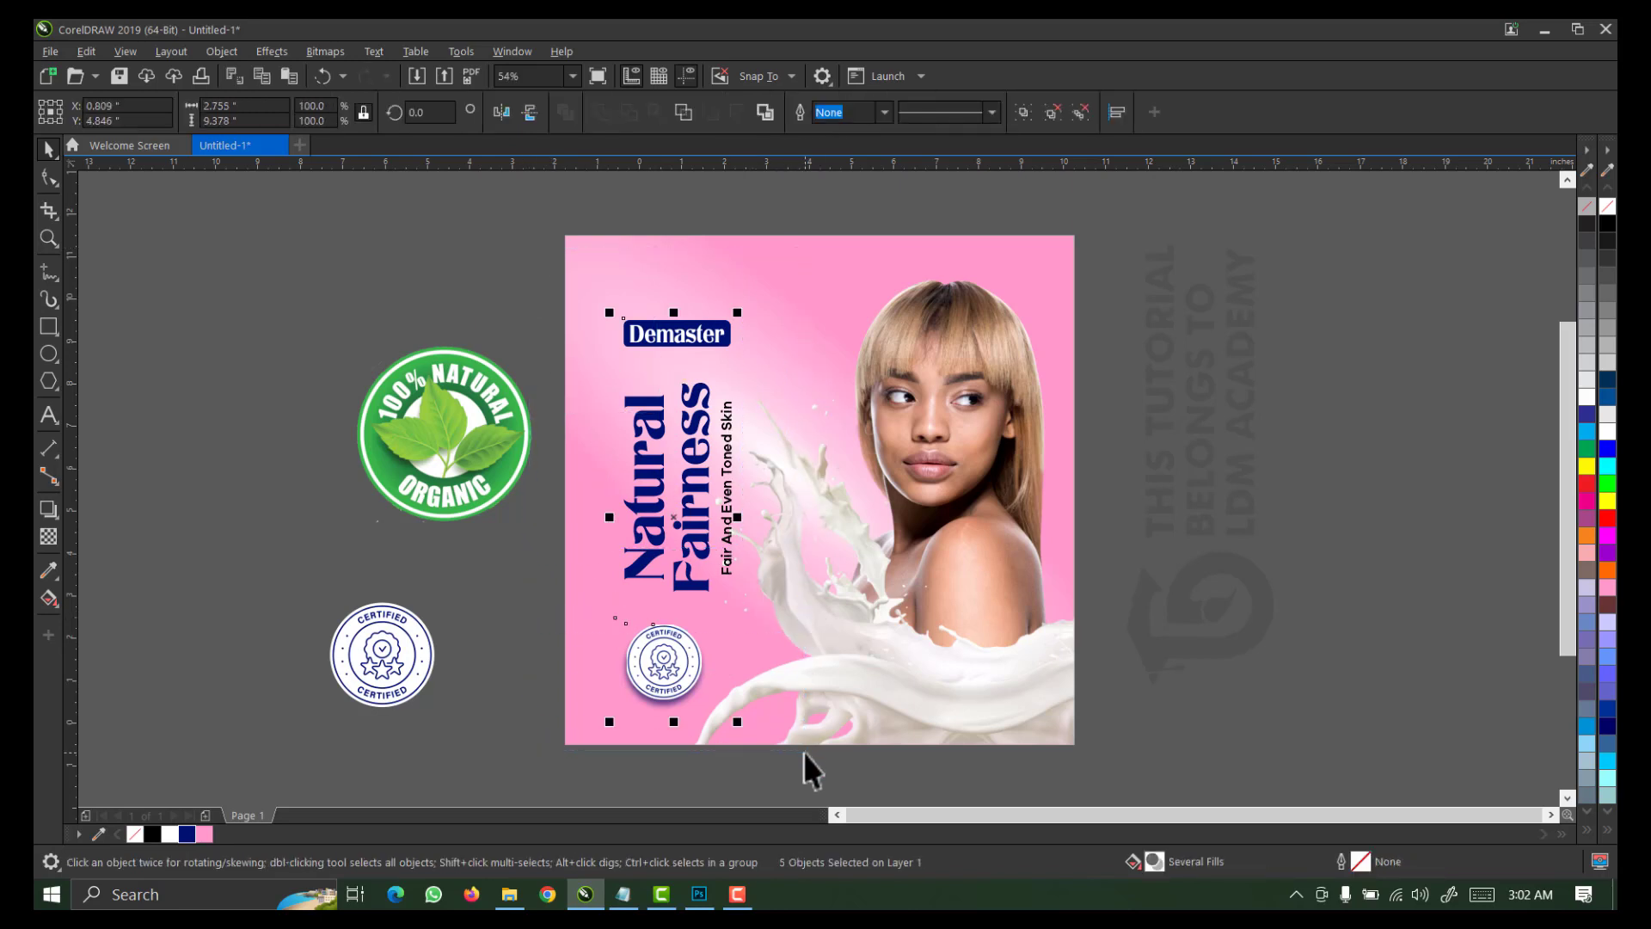
key(c)
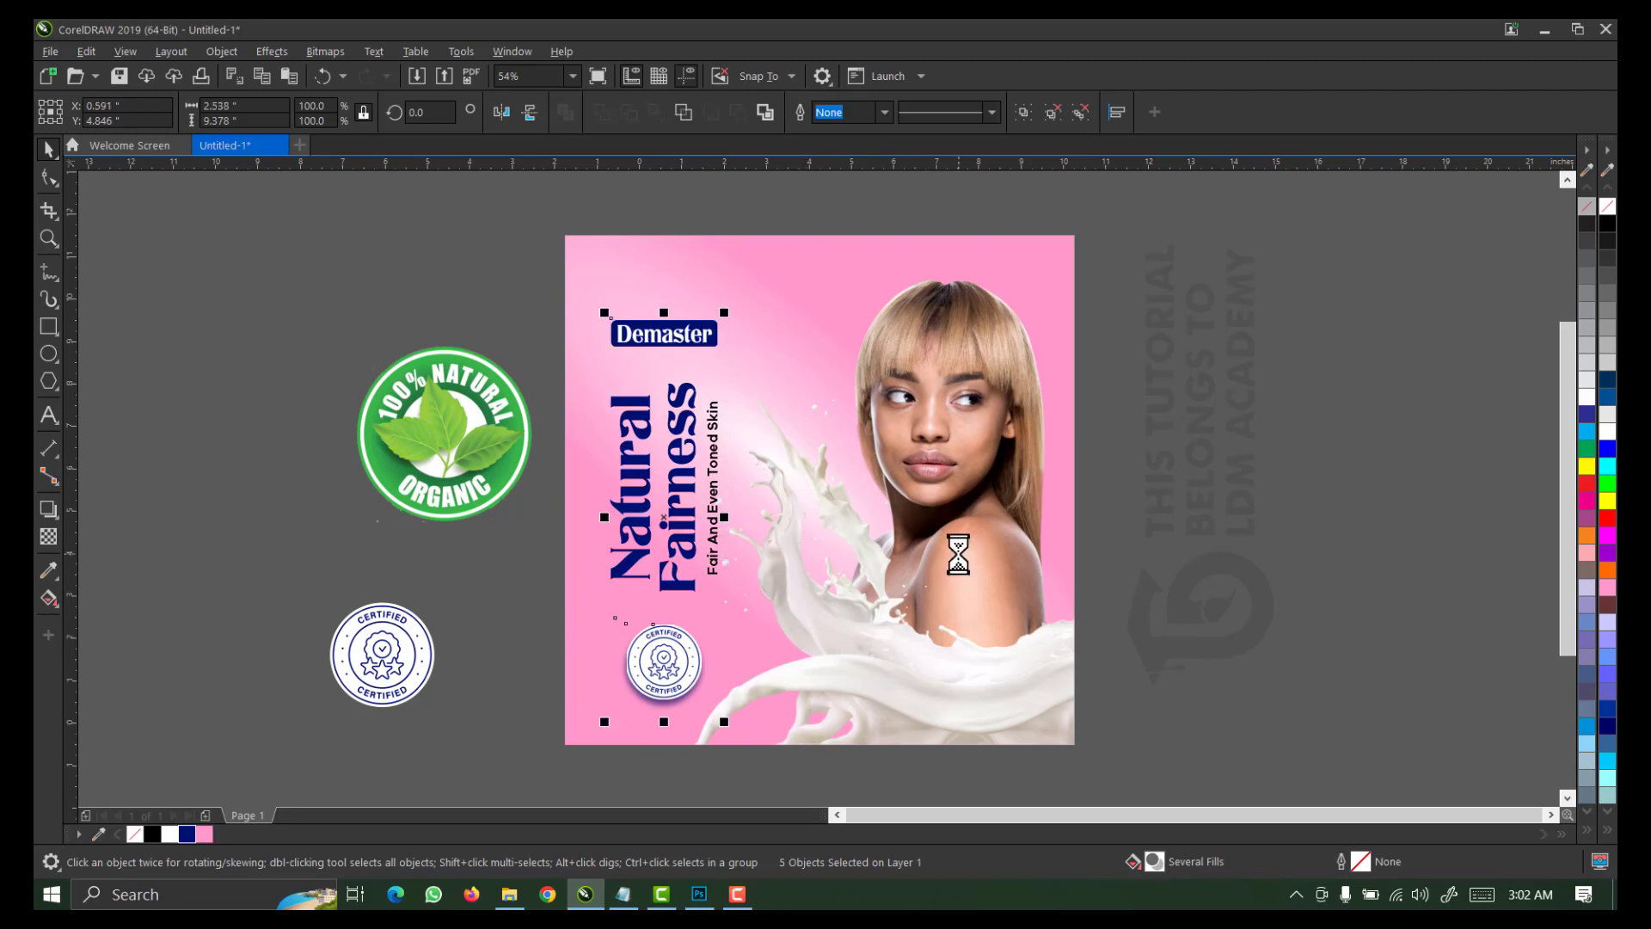
Scale the cream splash inside the background PowerClip down to about 13.48 inches wide and finish editing the contents
ctrl+click(888, 622)
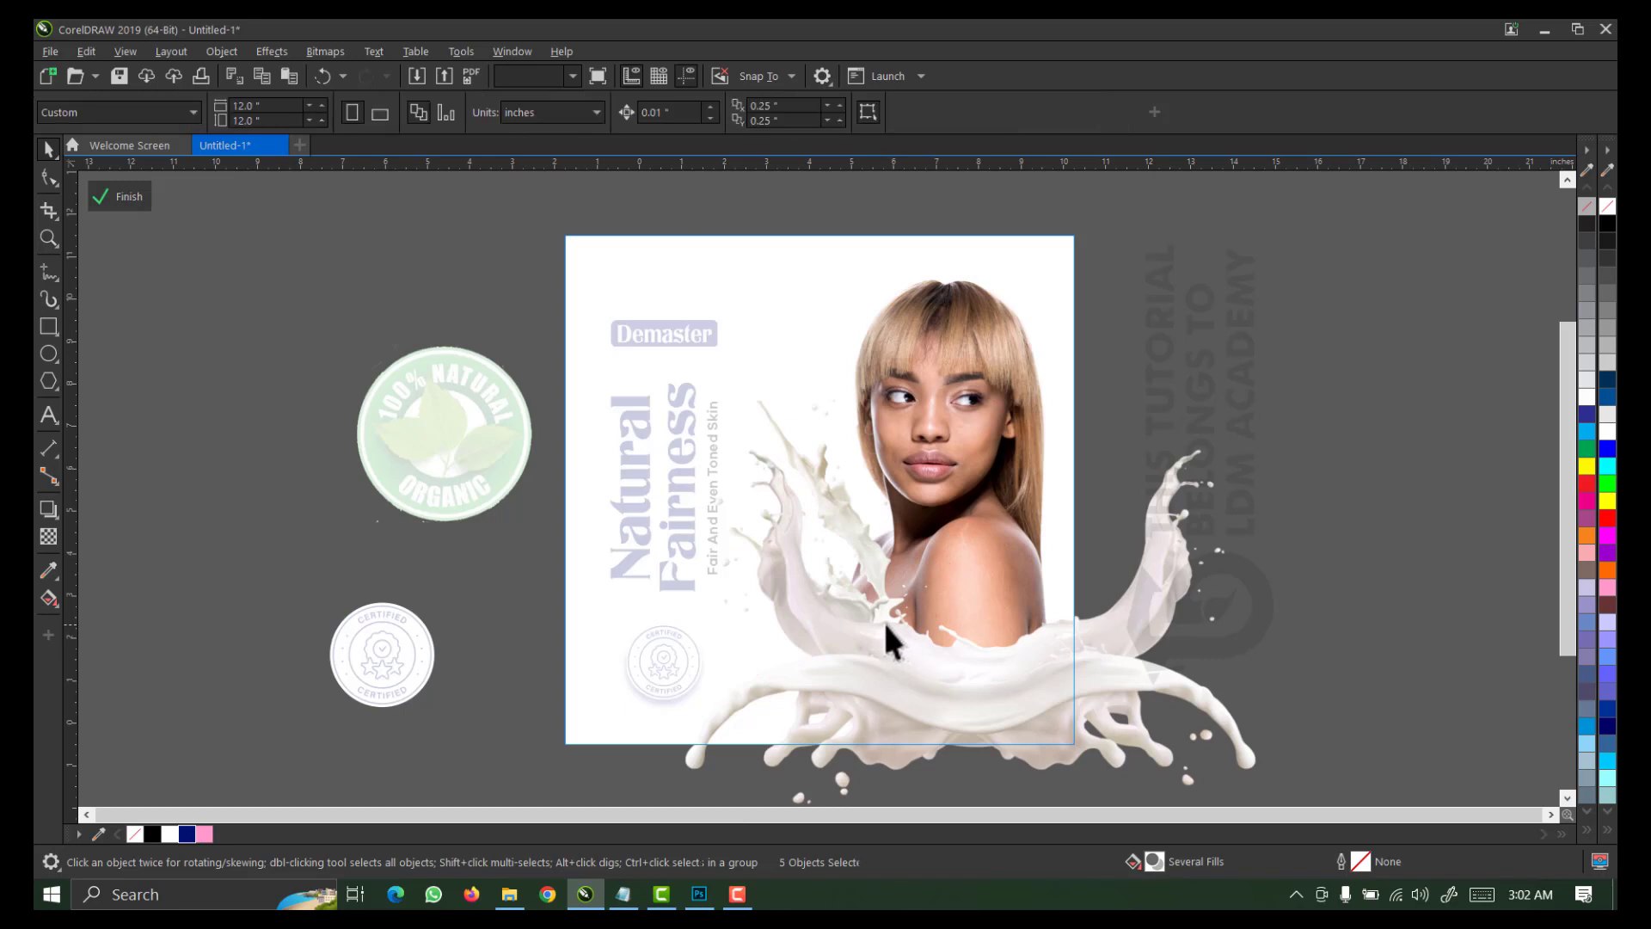
click(888, 625)
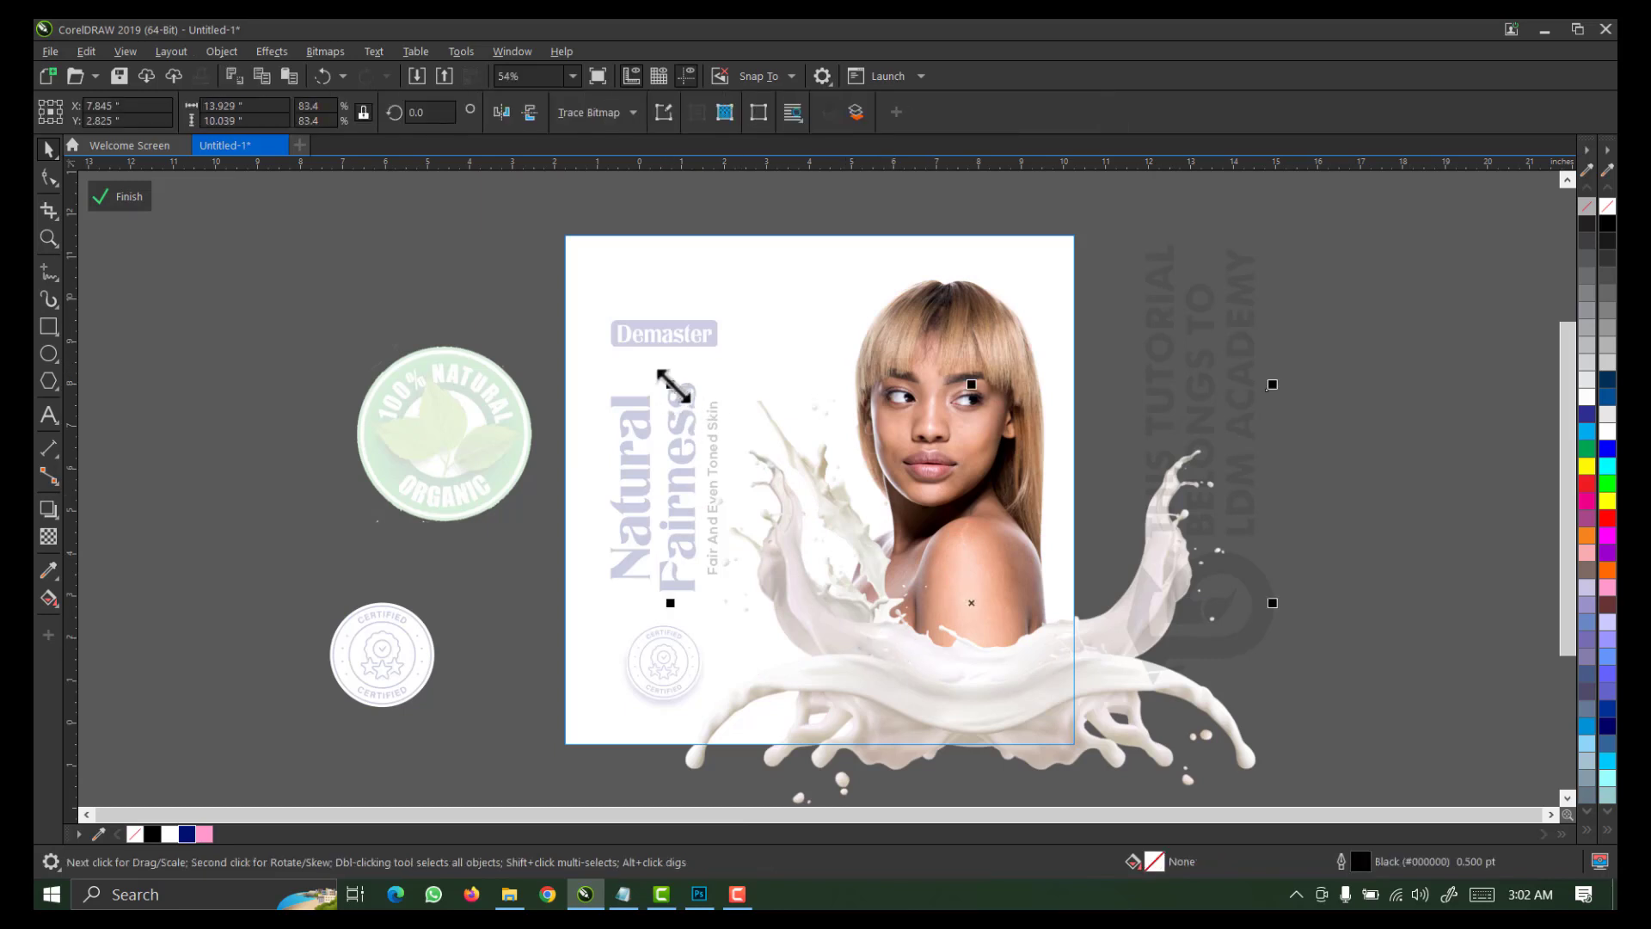
drag(673, 386, 689, 396)
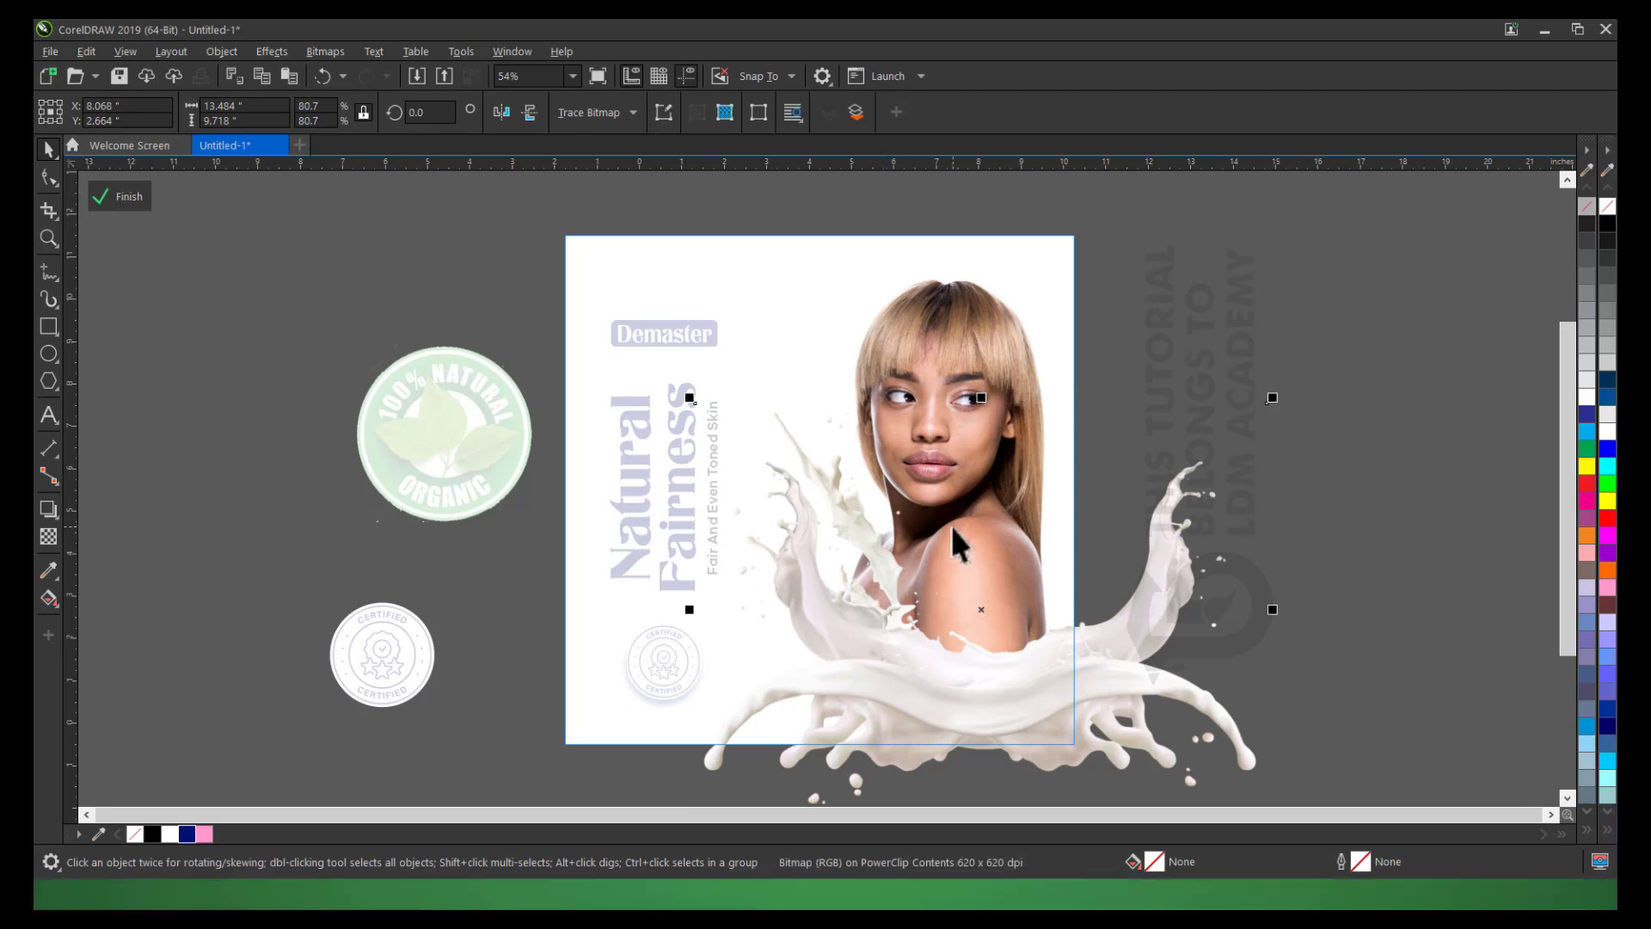
click(112, 196)
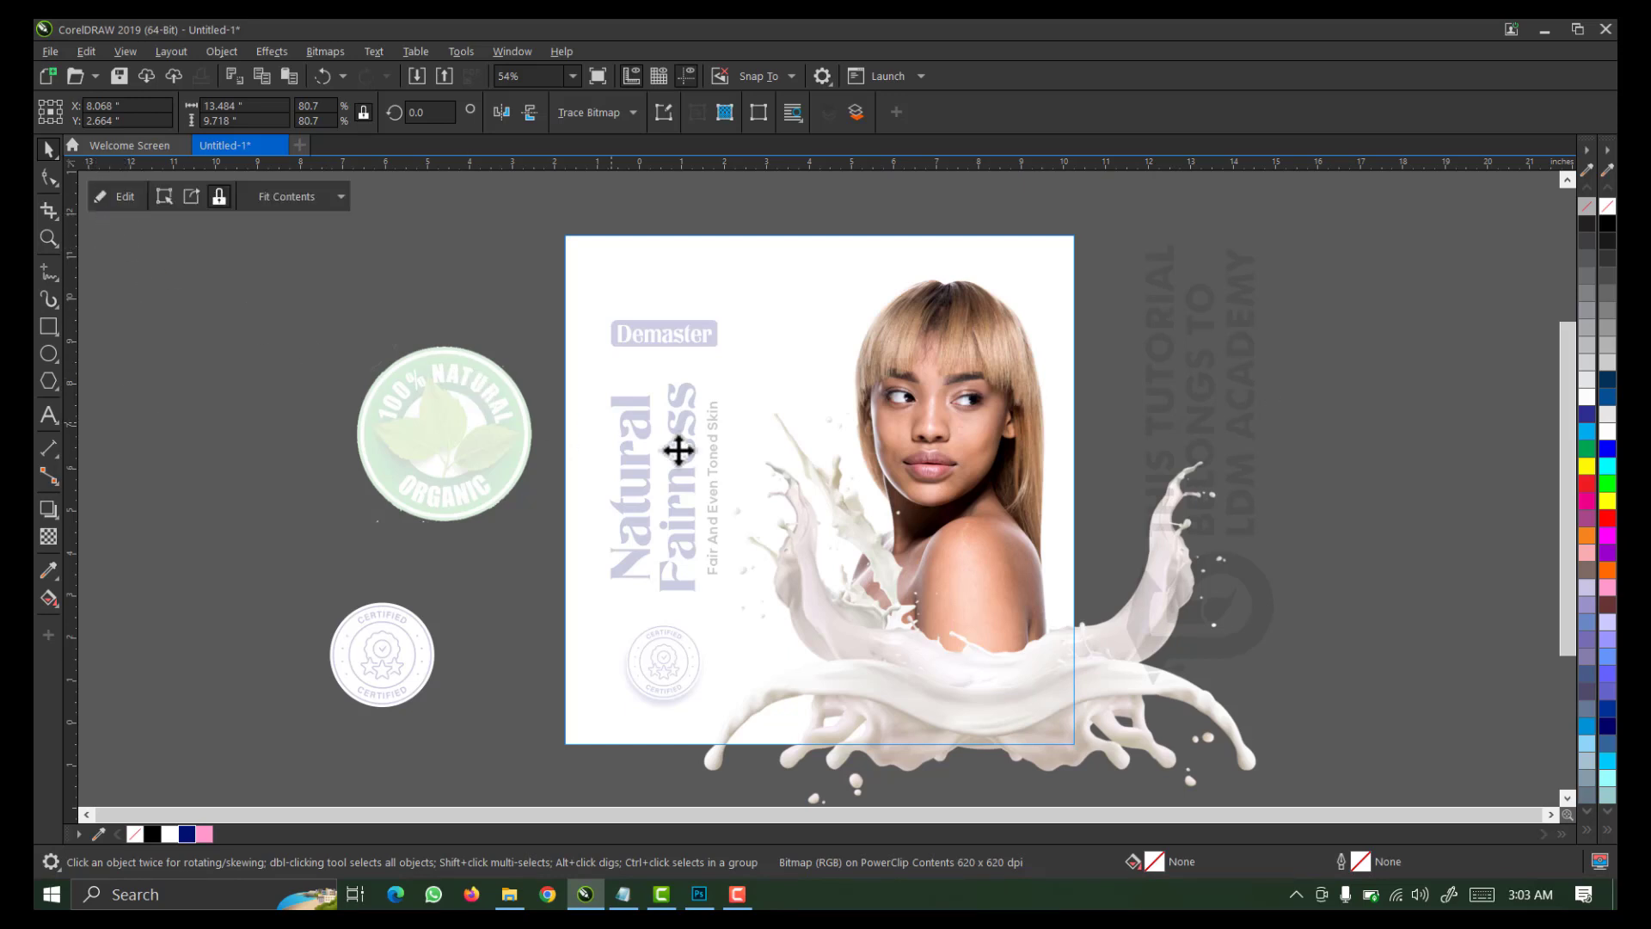
click(1166, 425)
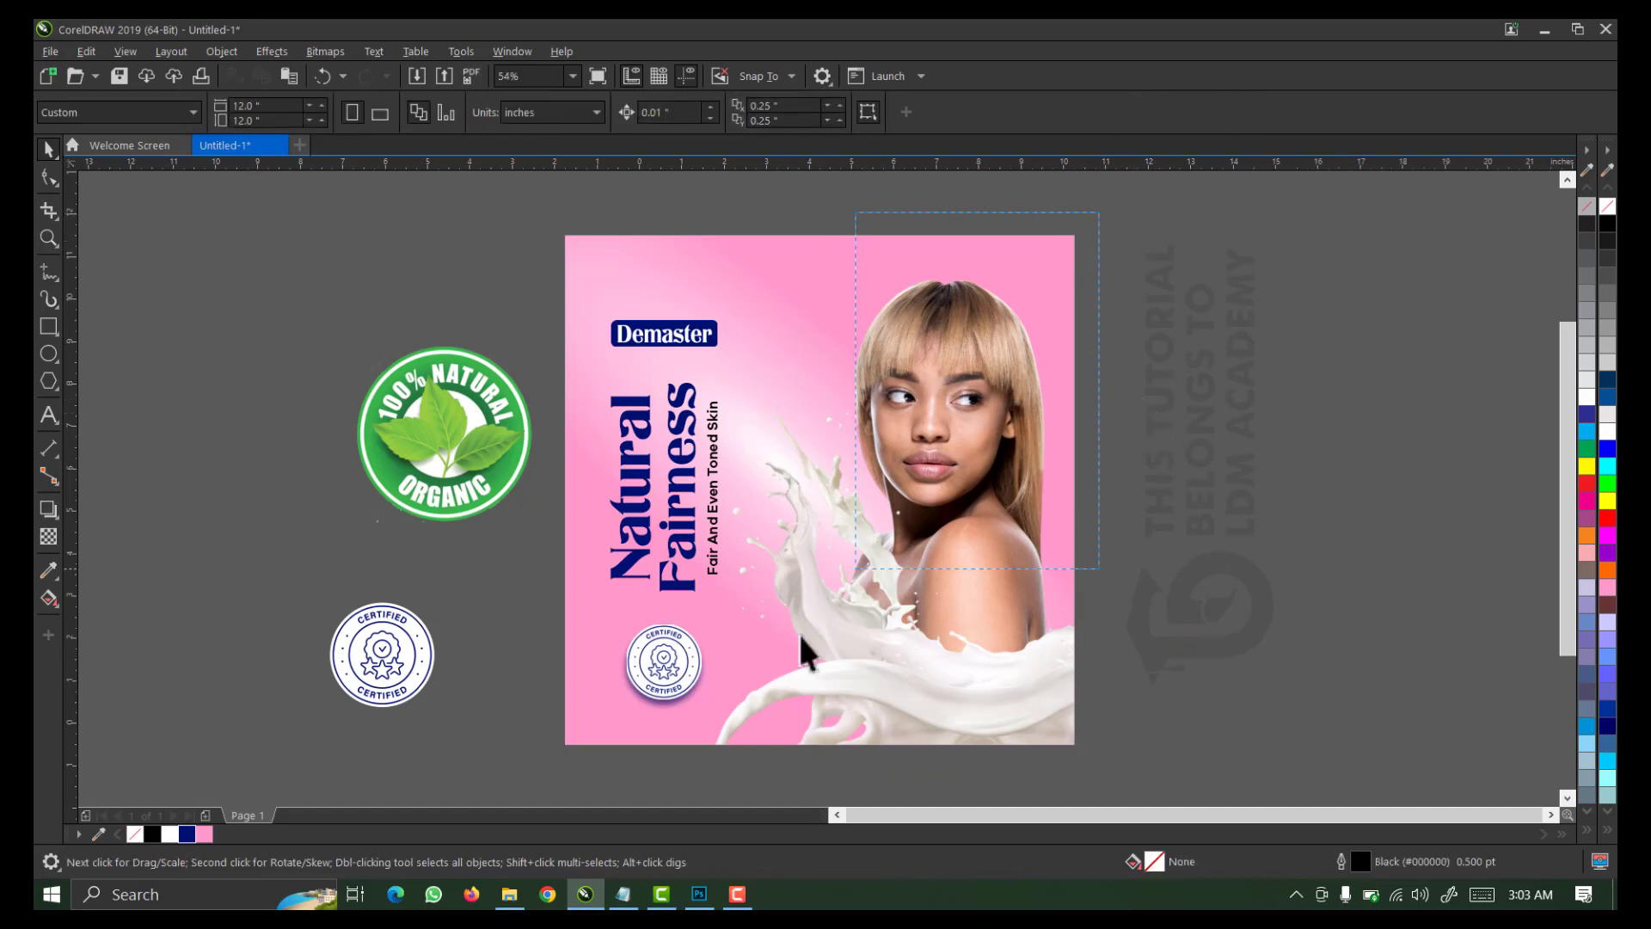
Group the complete label artwork and place a duplicate to the right of the original, at about X 22.719, Y 10.516 inches
scroll(606, 768, down, 2)
click(590, 589)
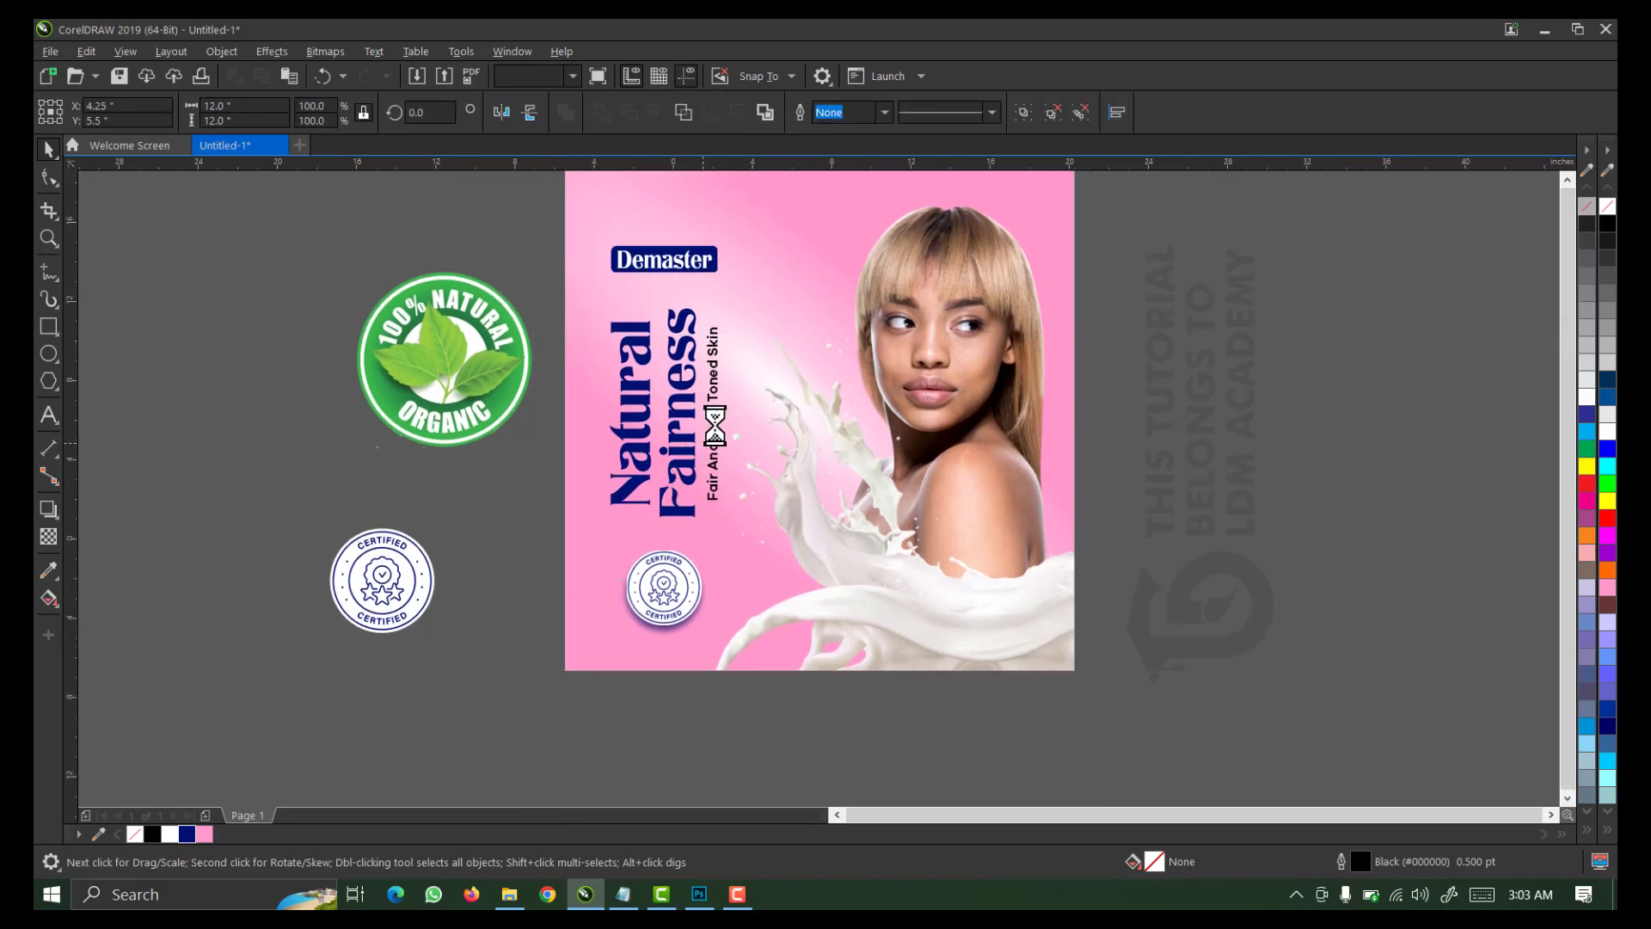
scroll(715, 422, down, 3)
scroll(715, 422, down, 1)
drag(719, 425, 894, 377)
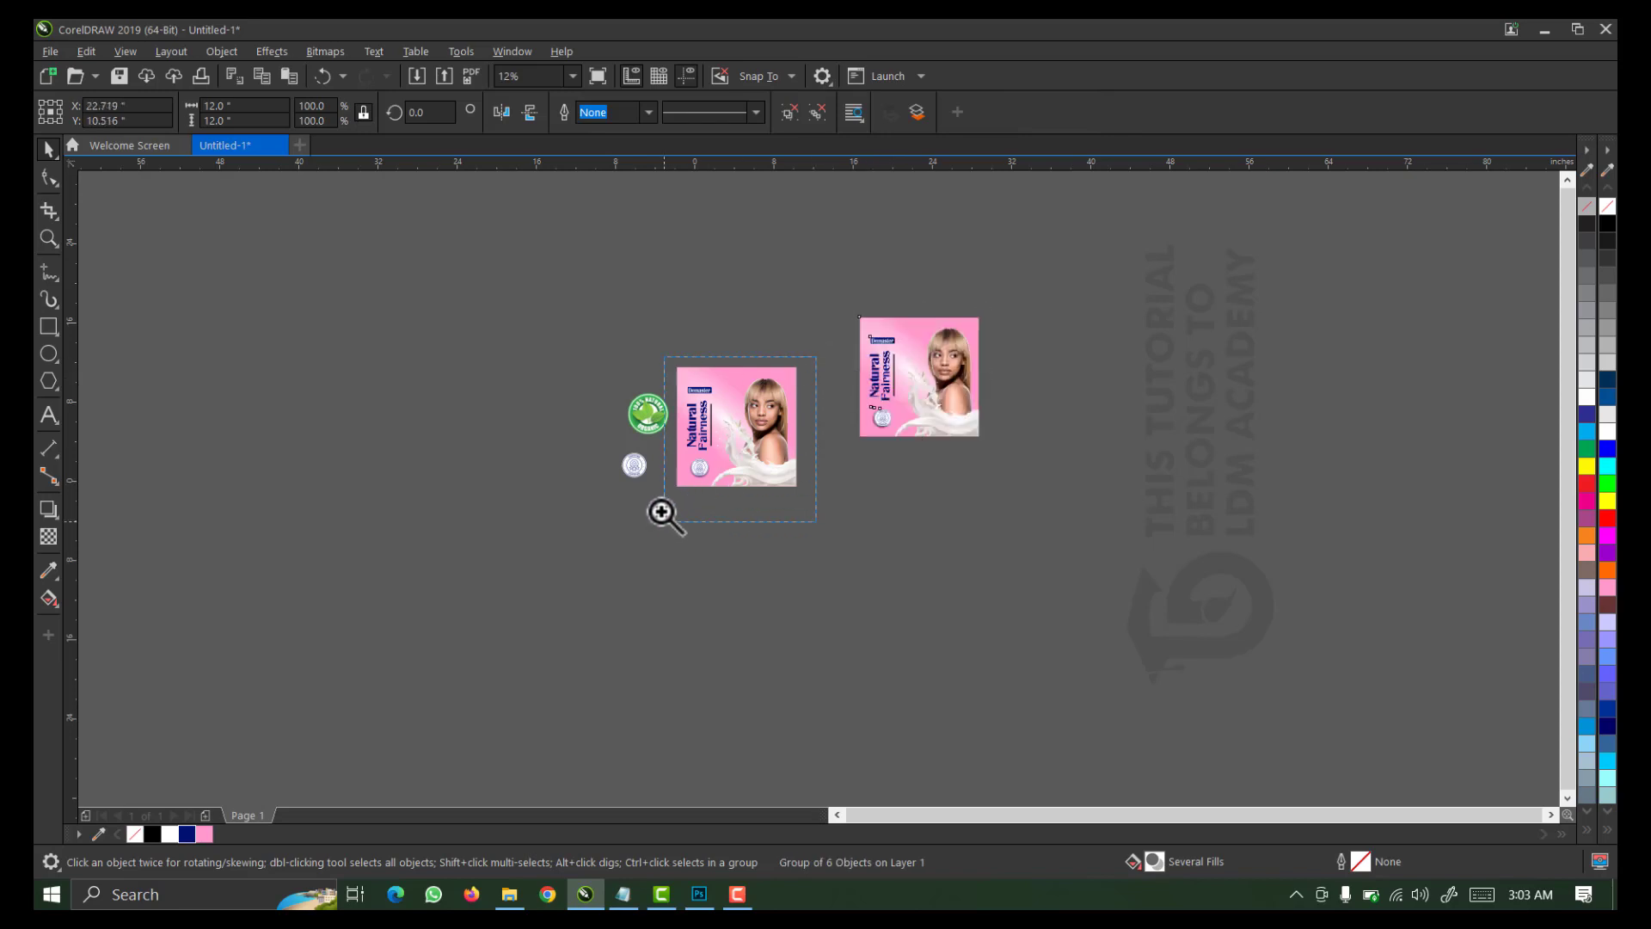
key(z)
drag(674, 500, 801, 368)
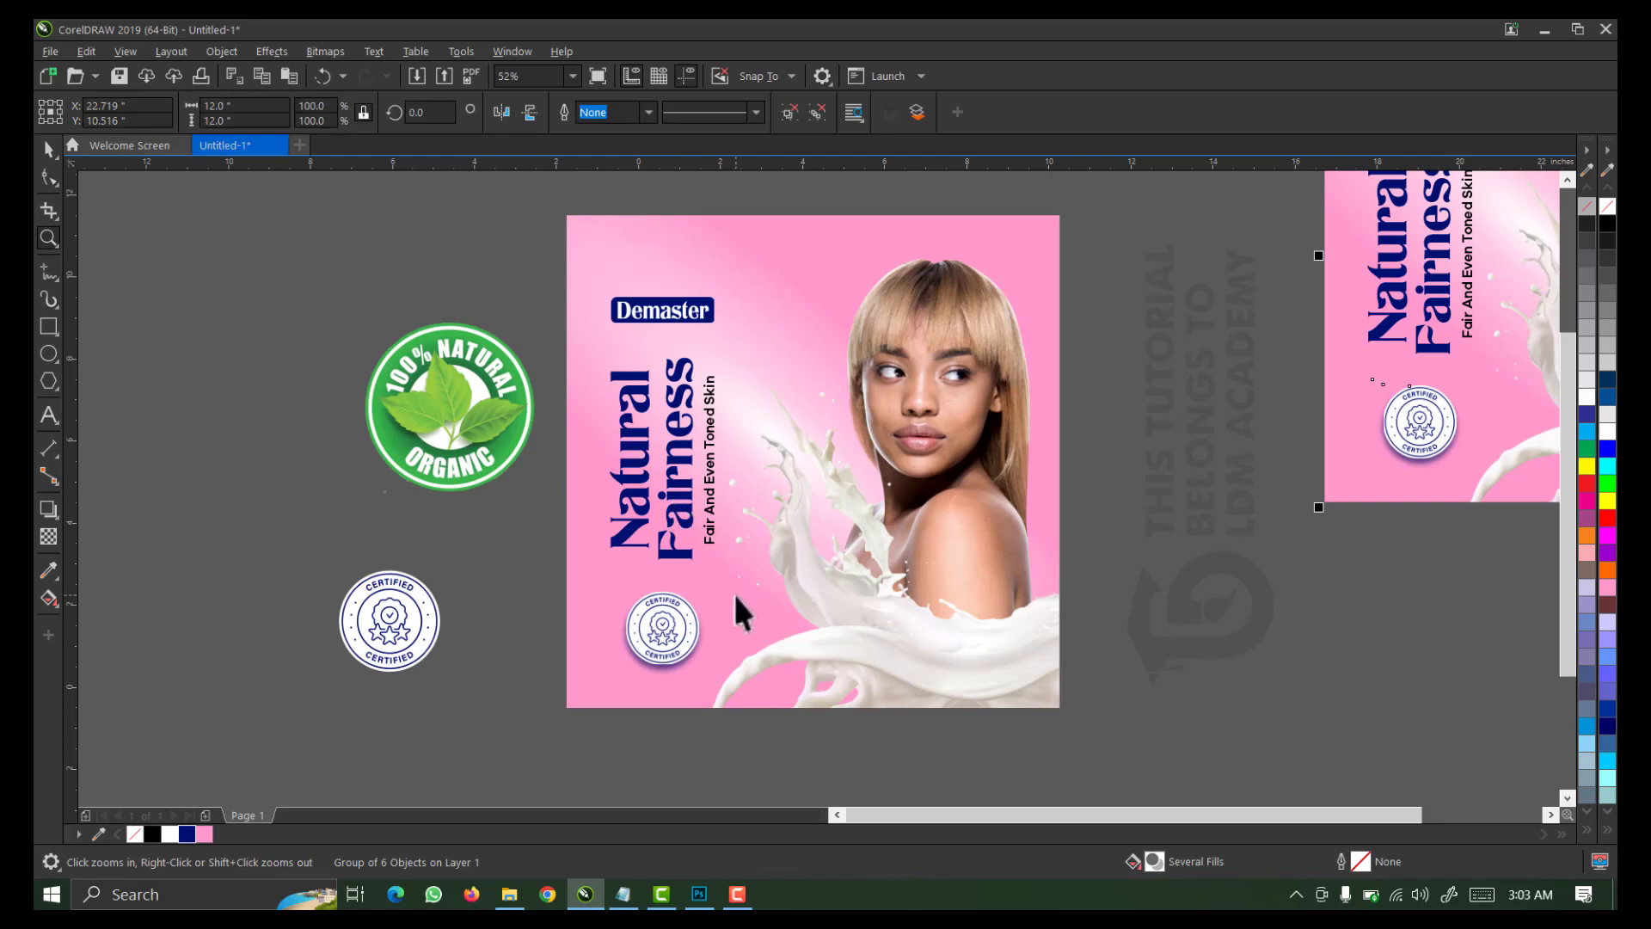
click(737, 894)
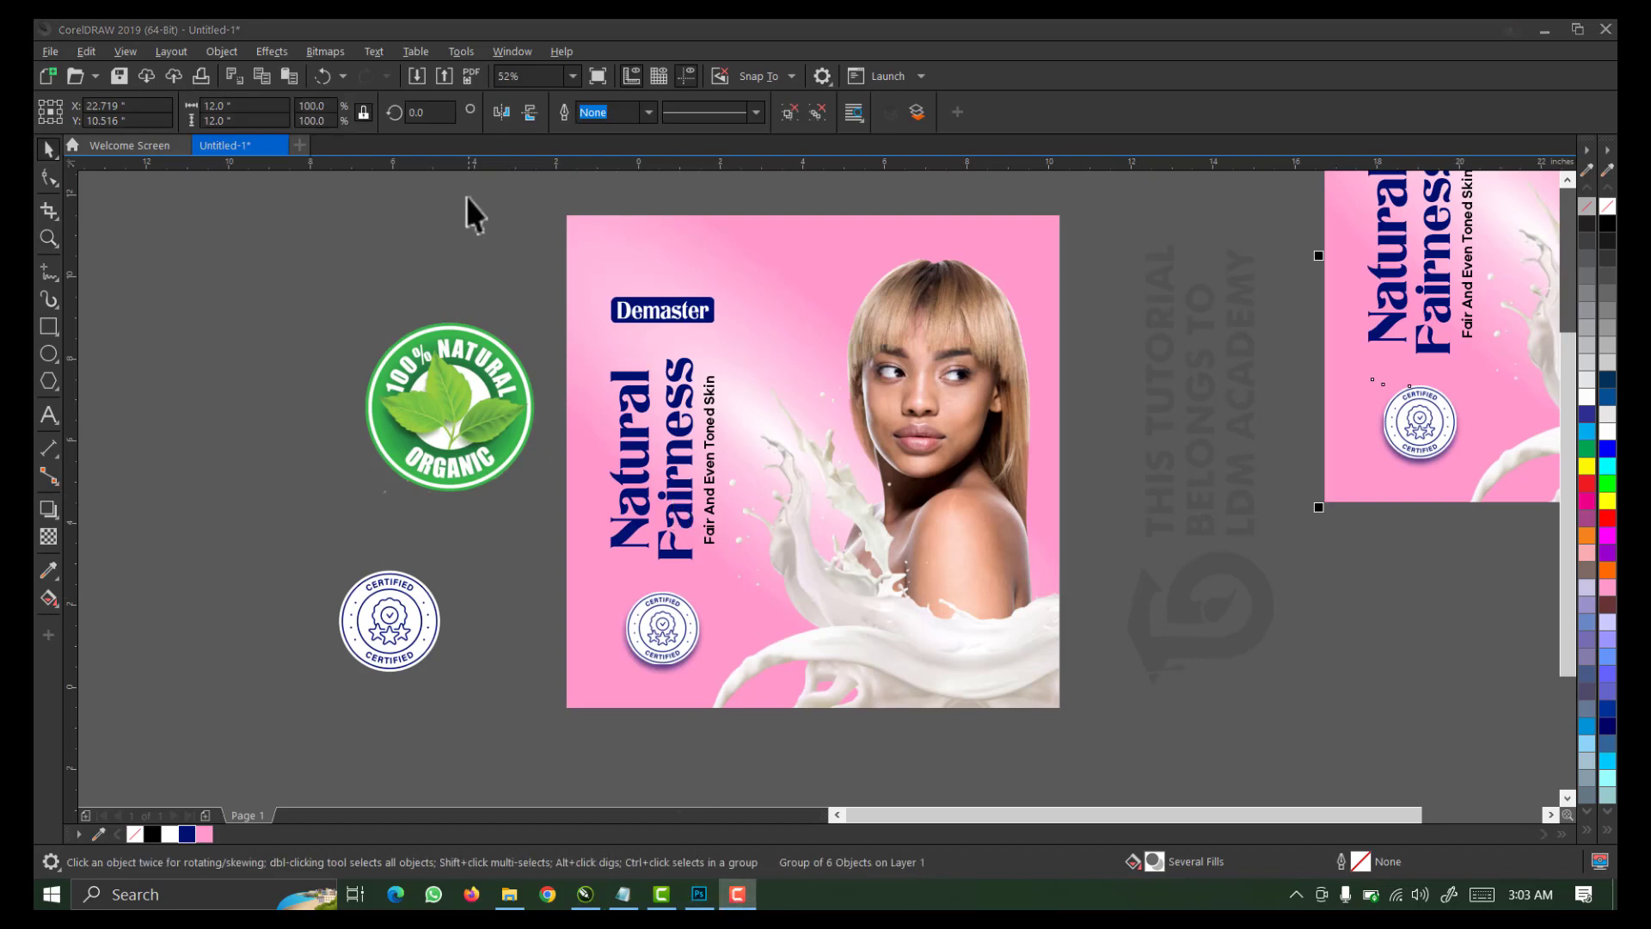
click(666, 460)
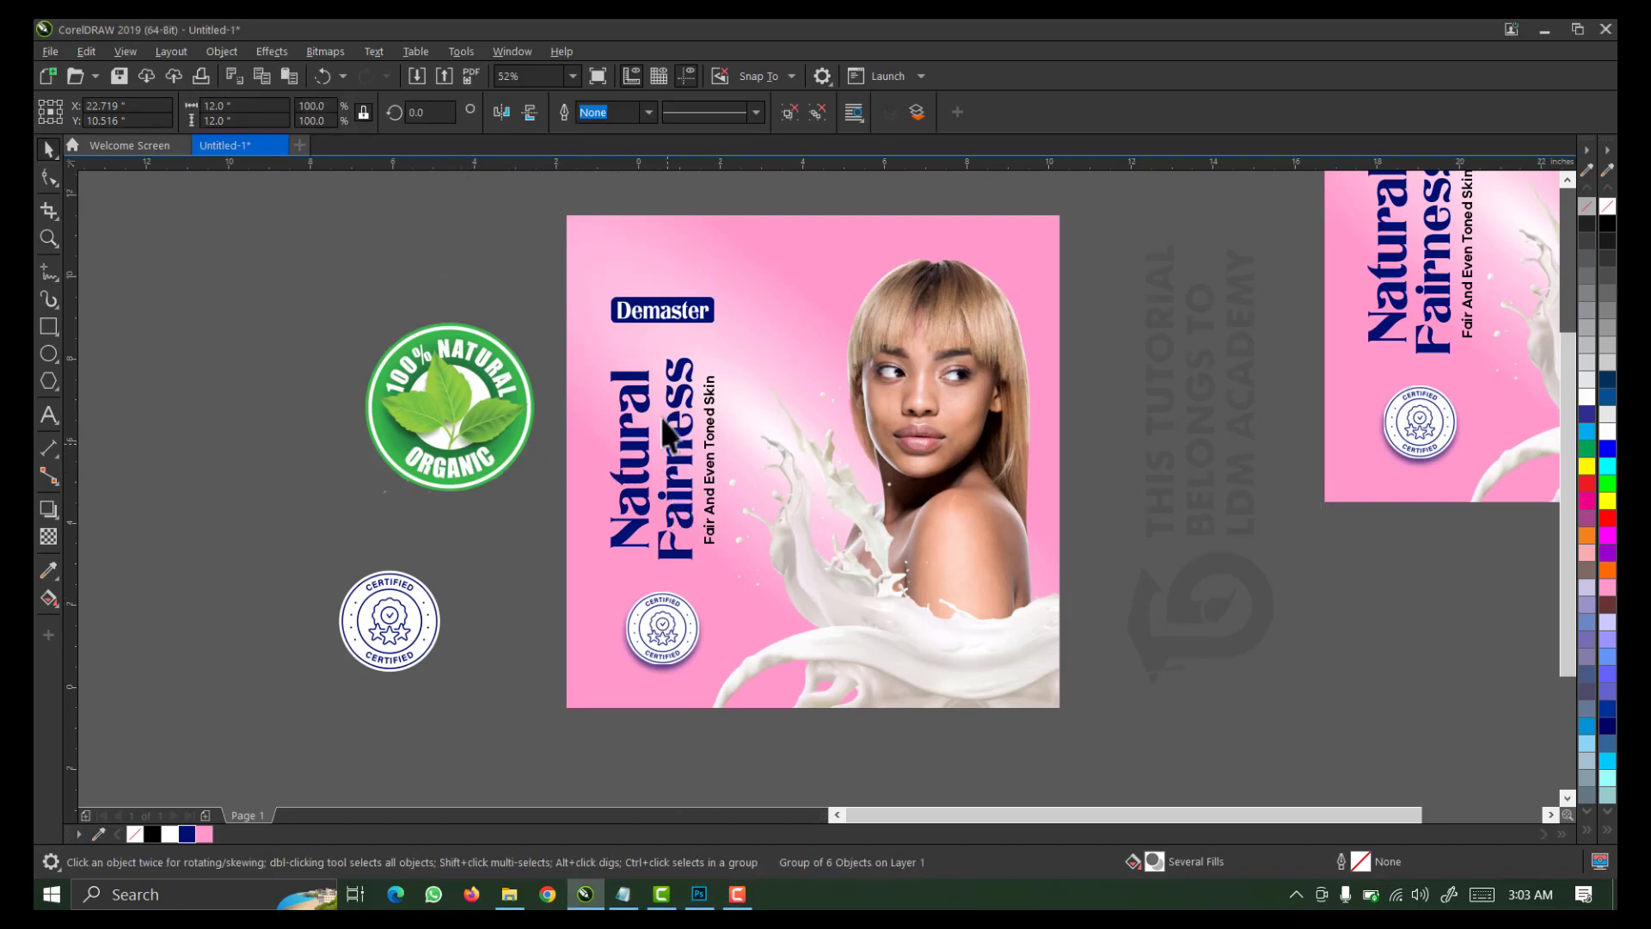
Ungroup all objects of the original label, delete the cream splash and model photo from the background PowerClip, and finish editing its contents
click(817, 112)
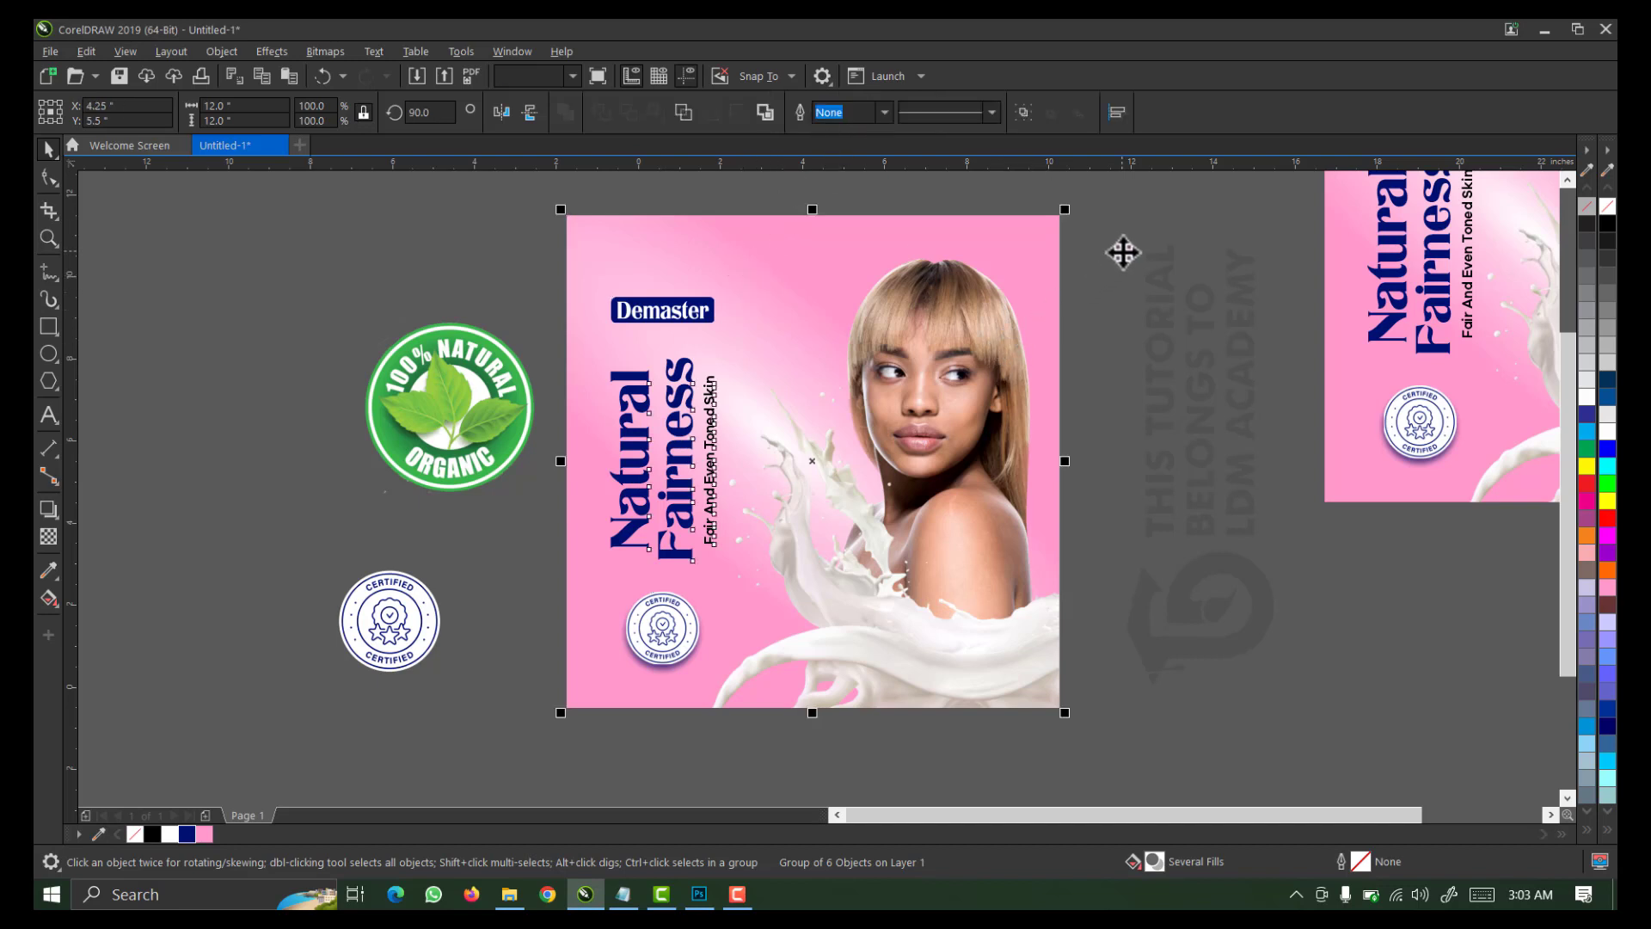
click(838, 603)
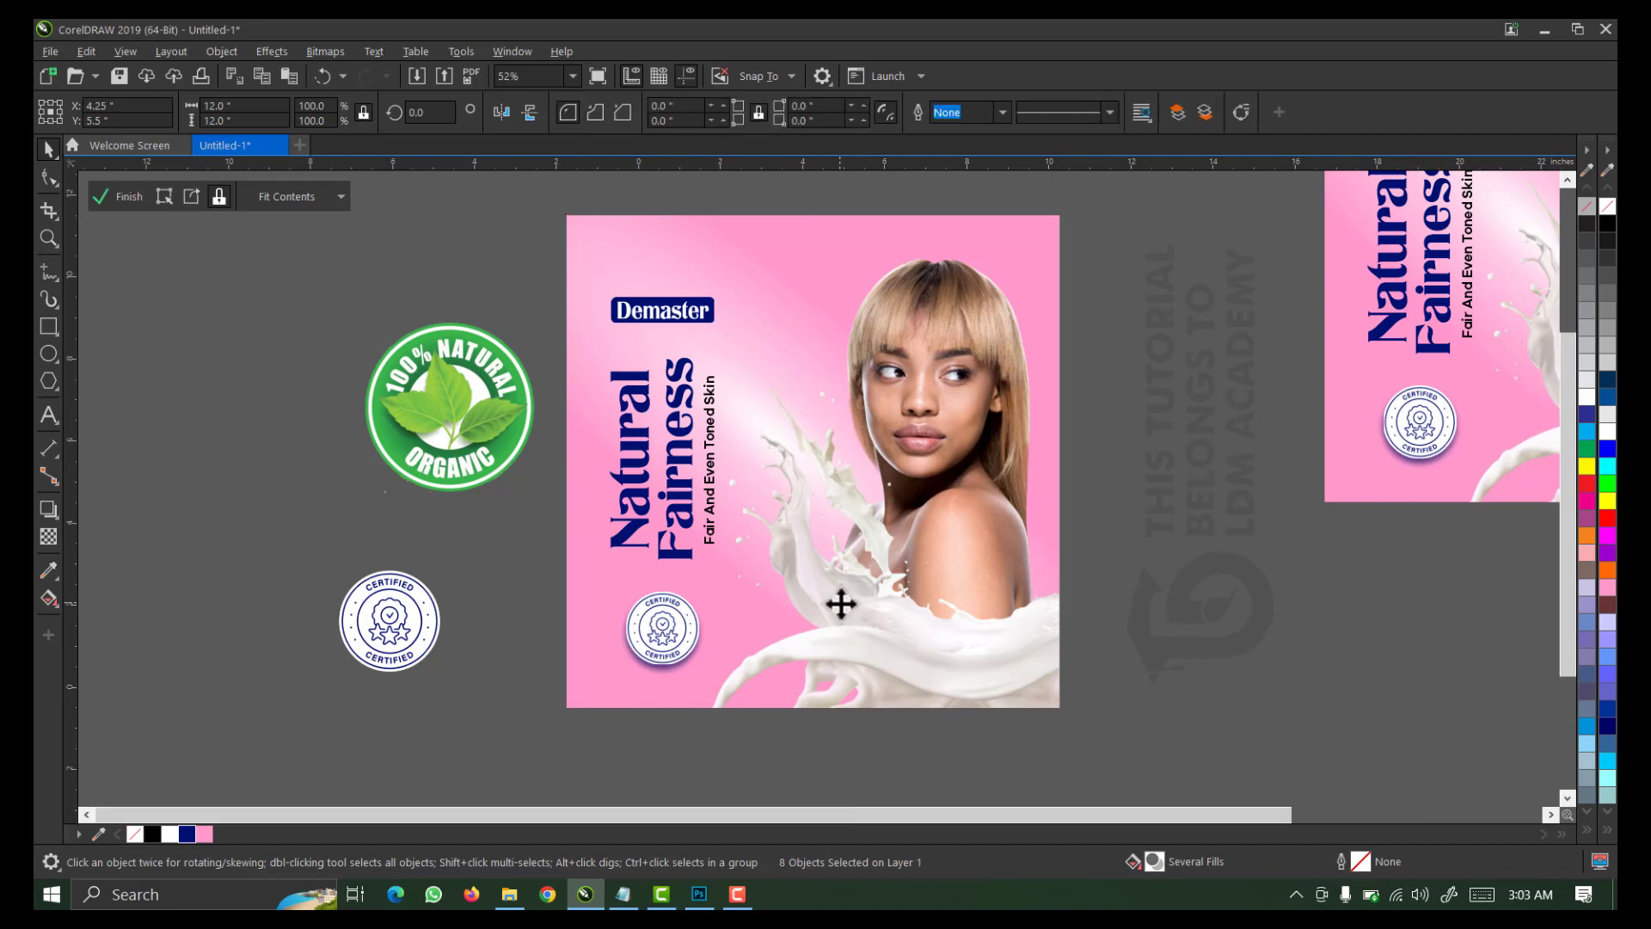
double_click(841, 604)
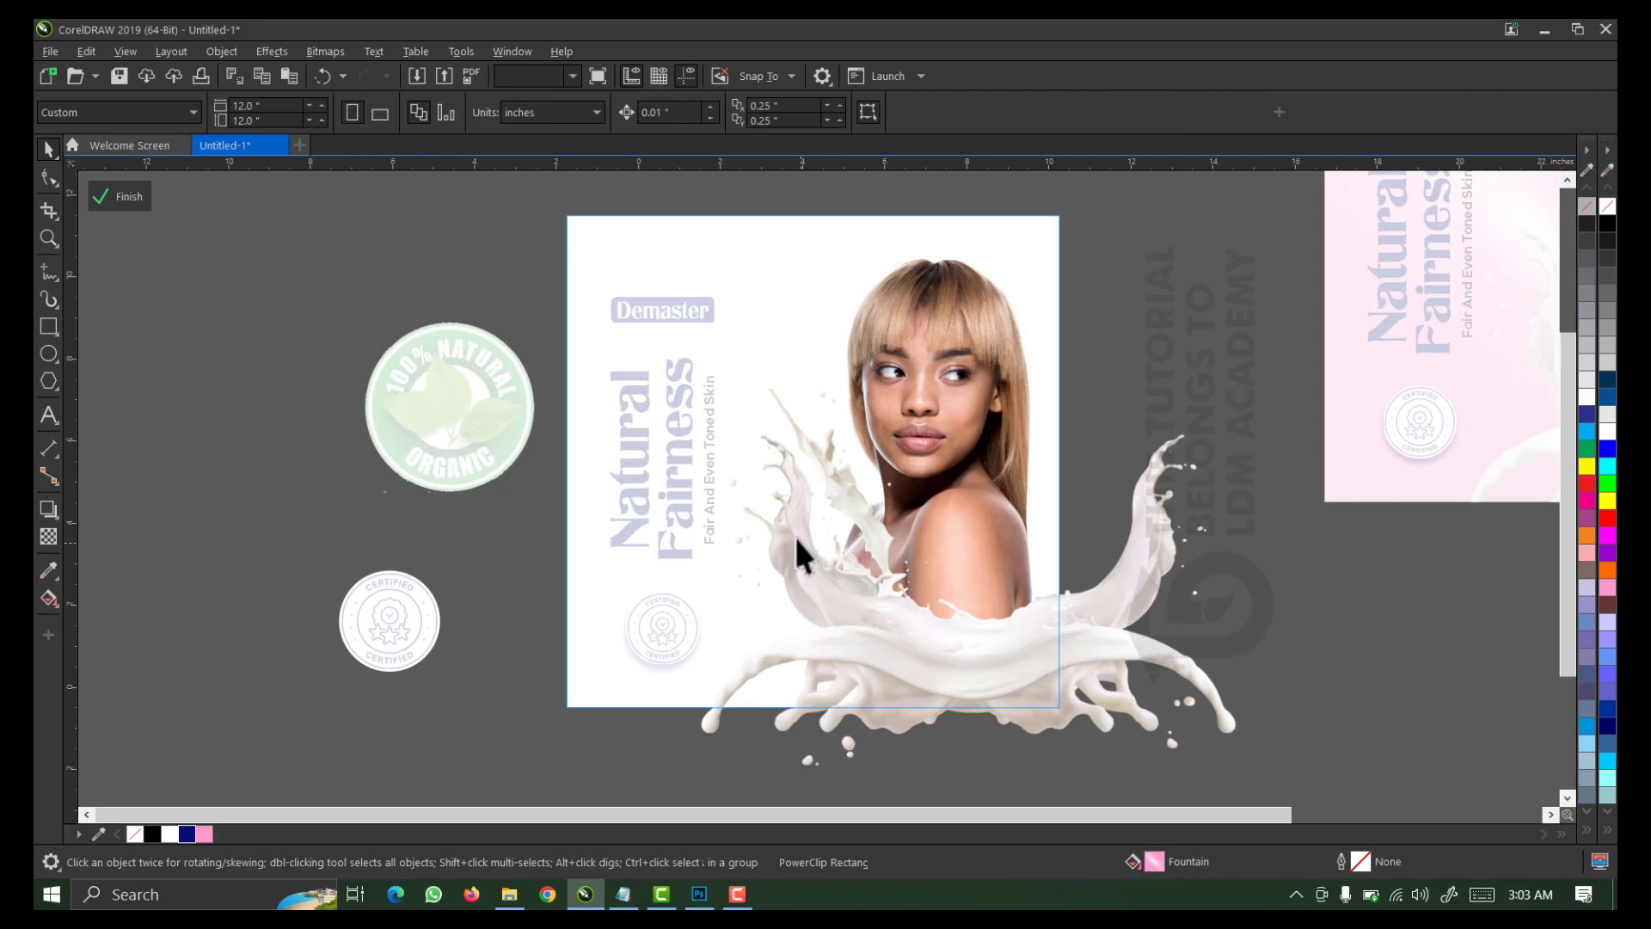
click(798, 544)
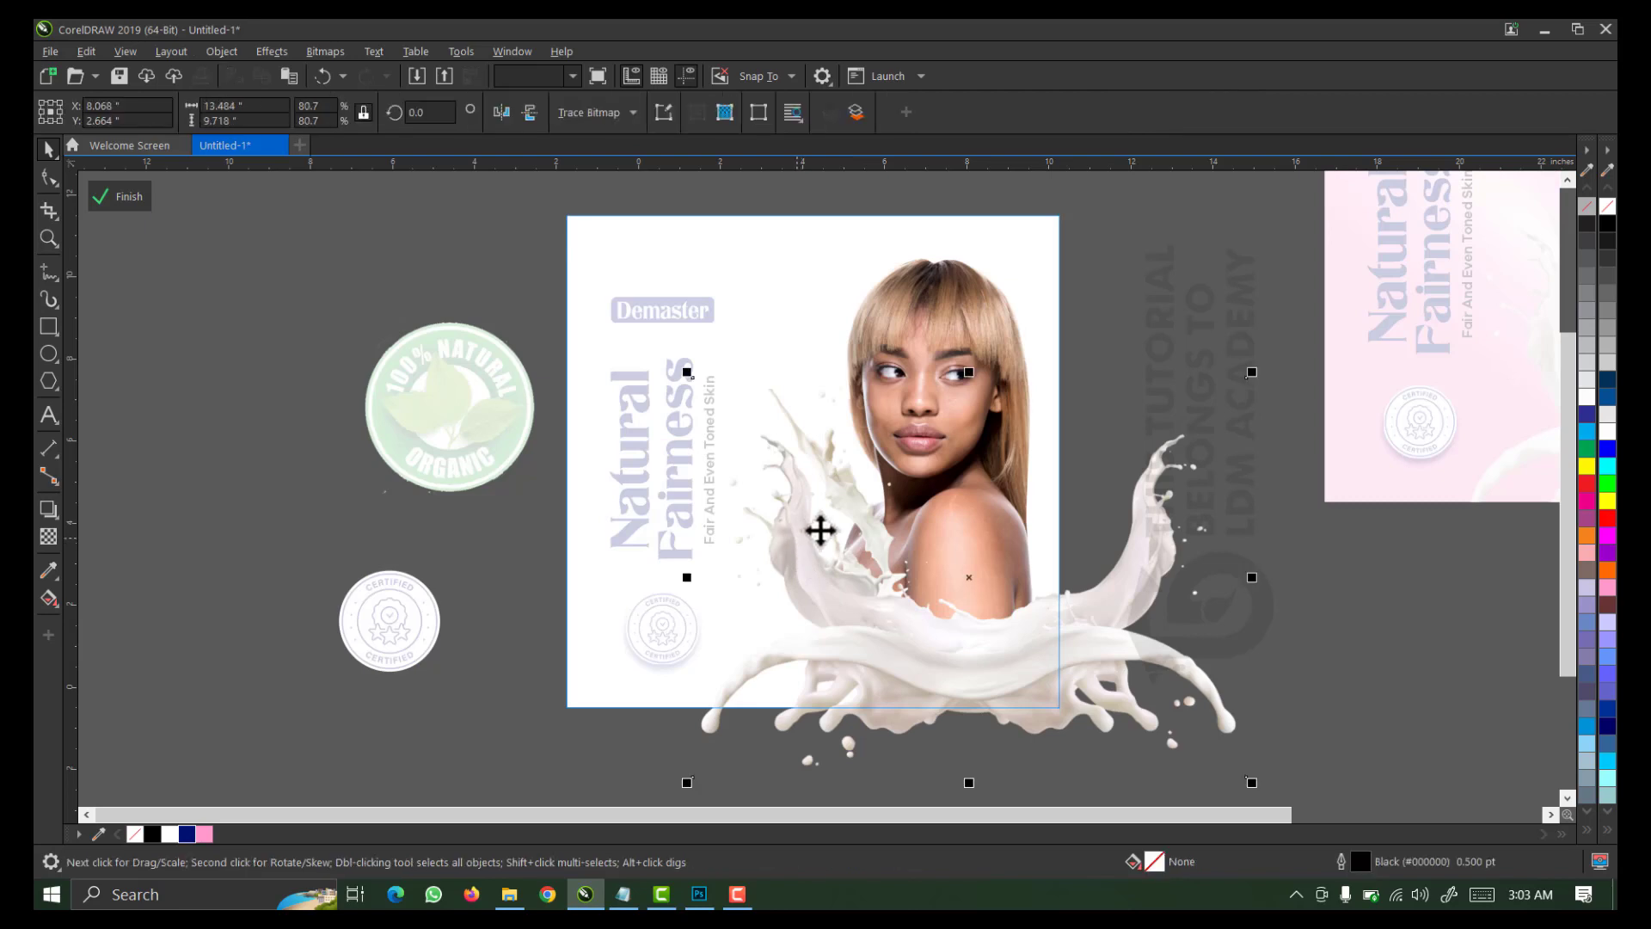
click(943, 326)
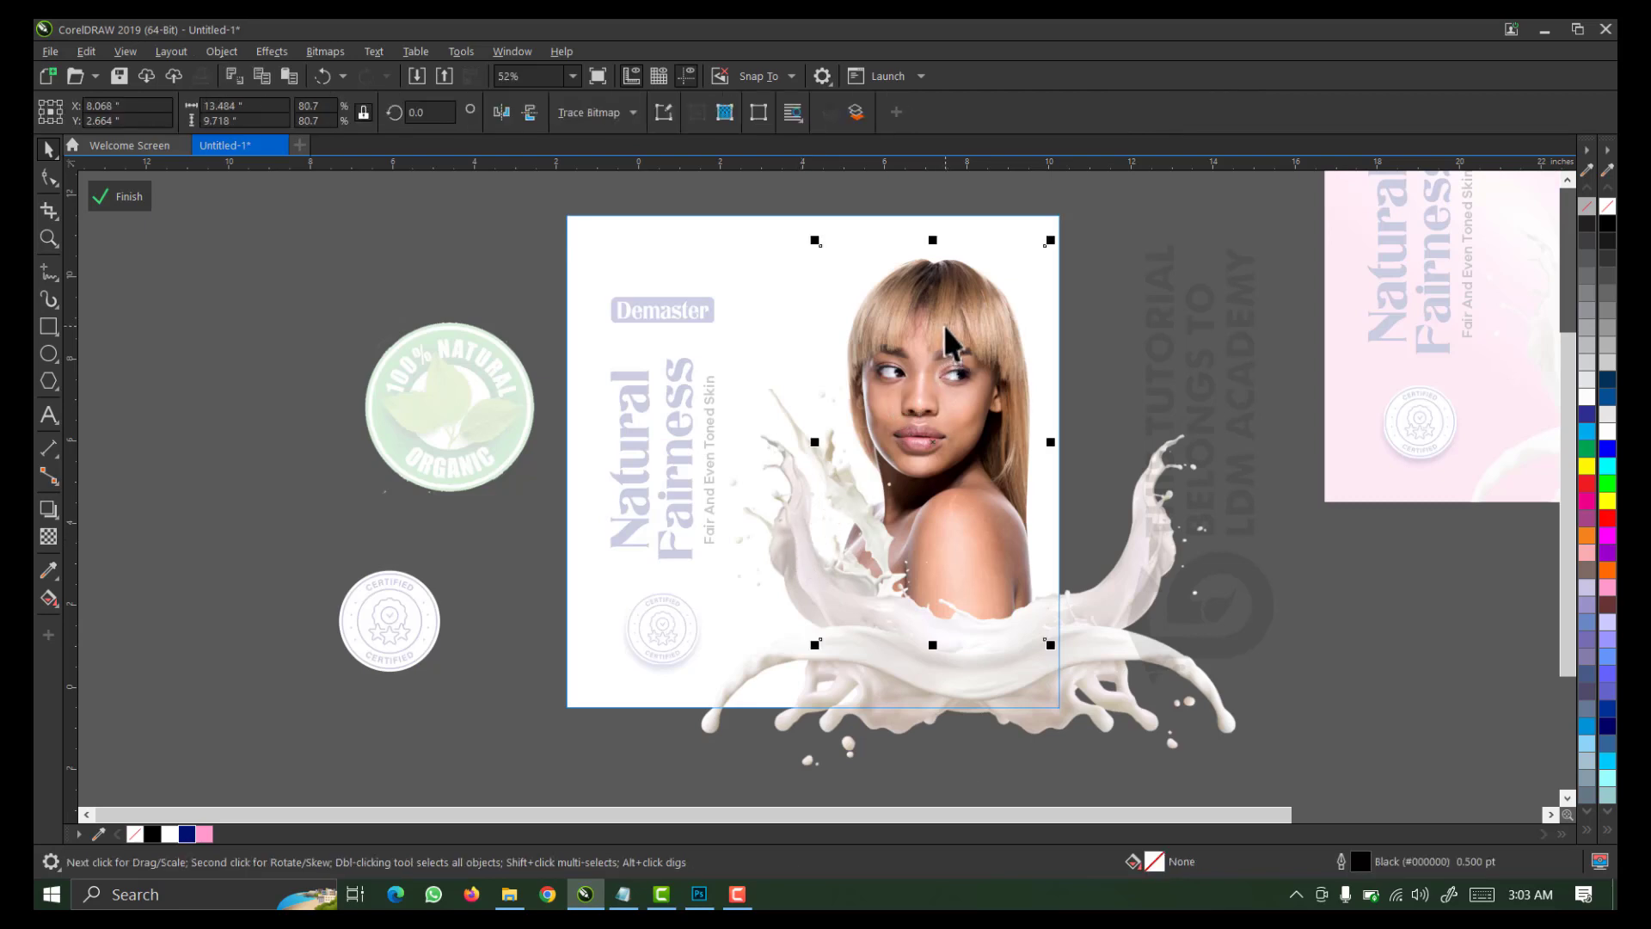
key(Delete)
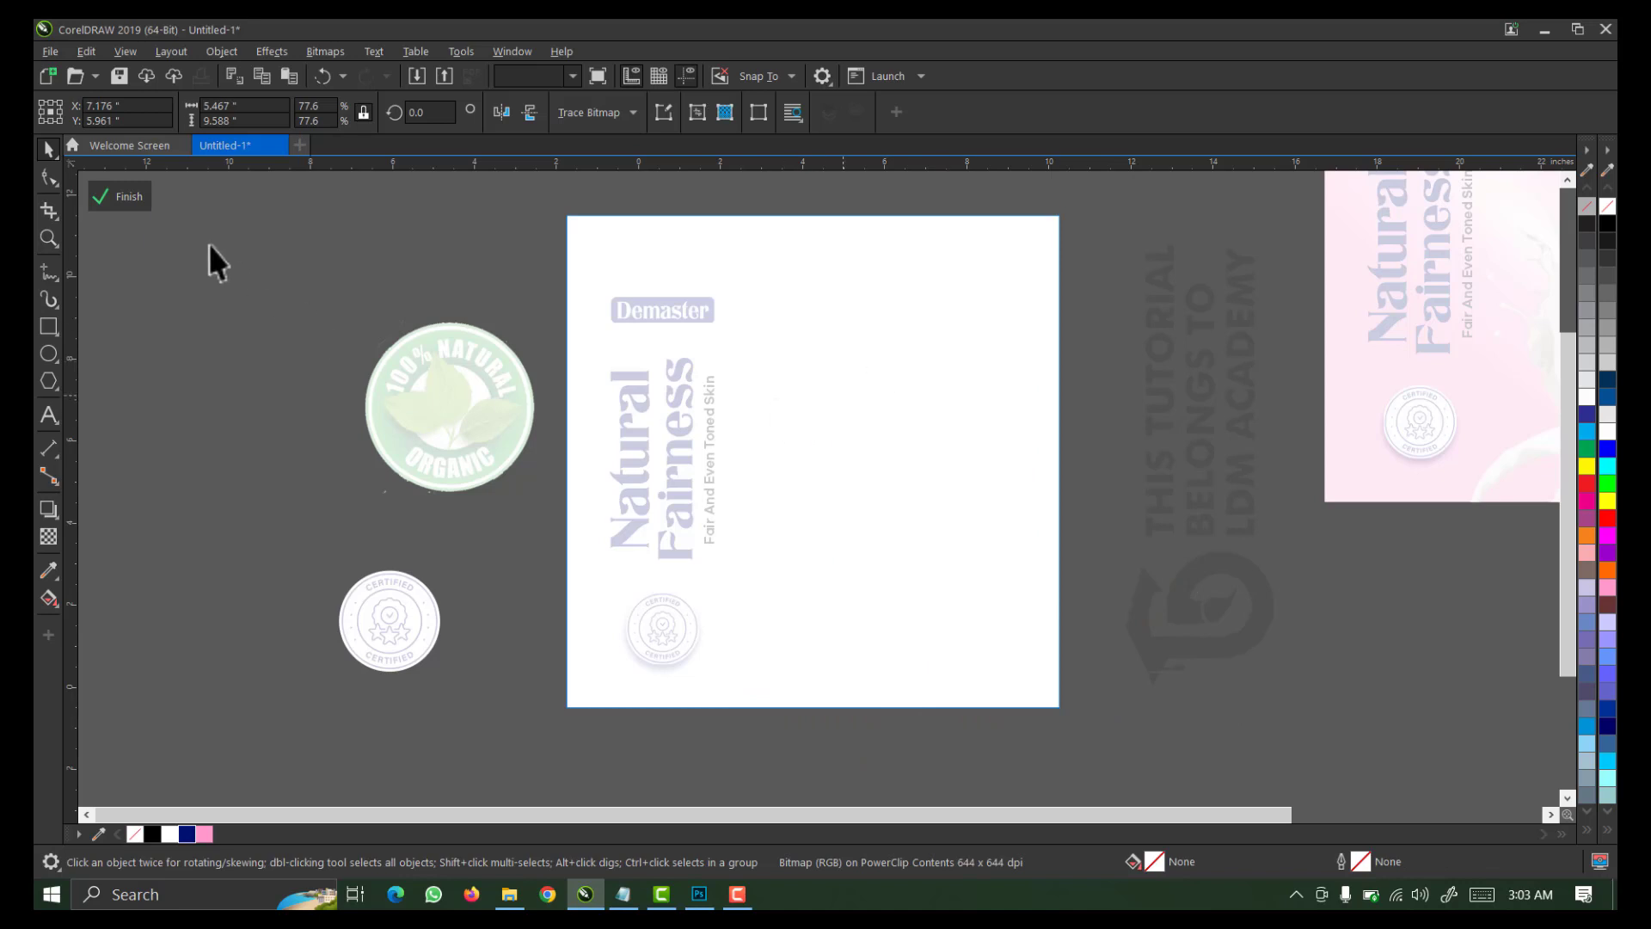
click(136, 197)
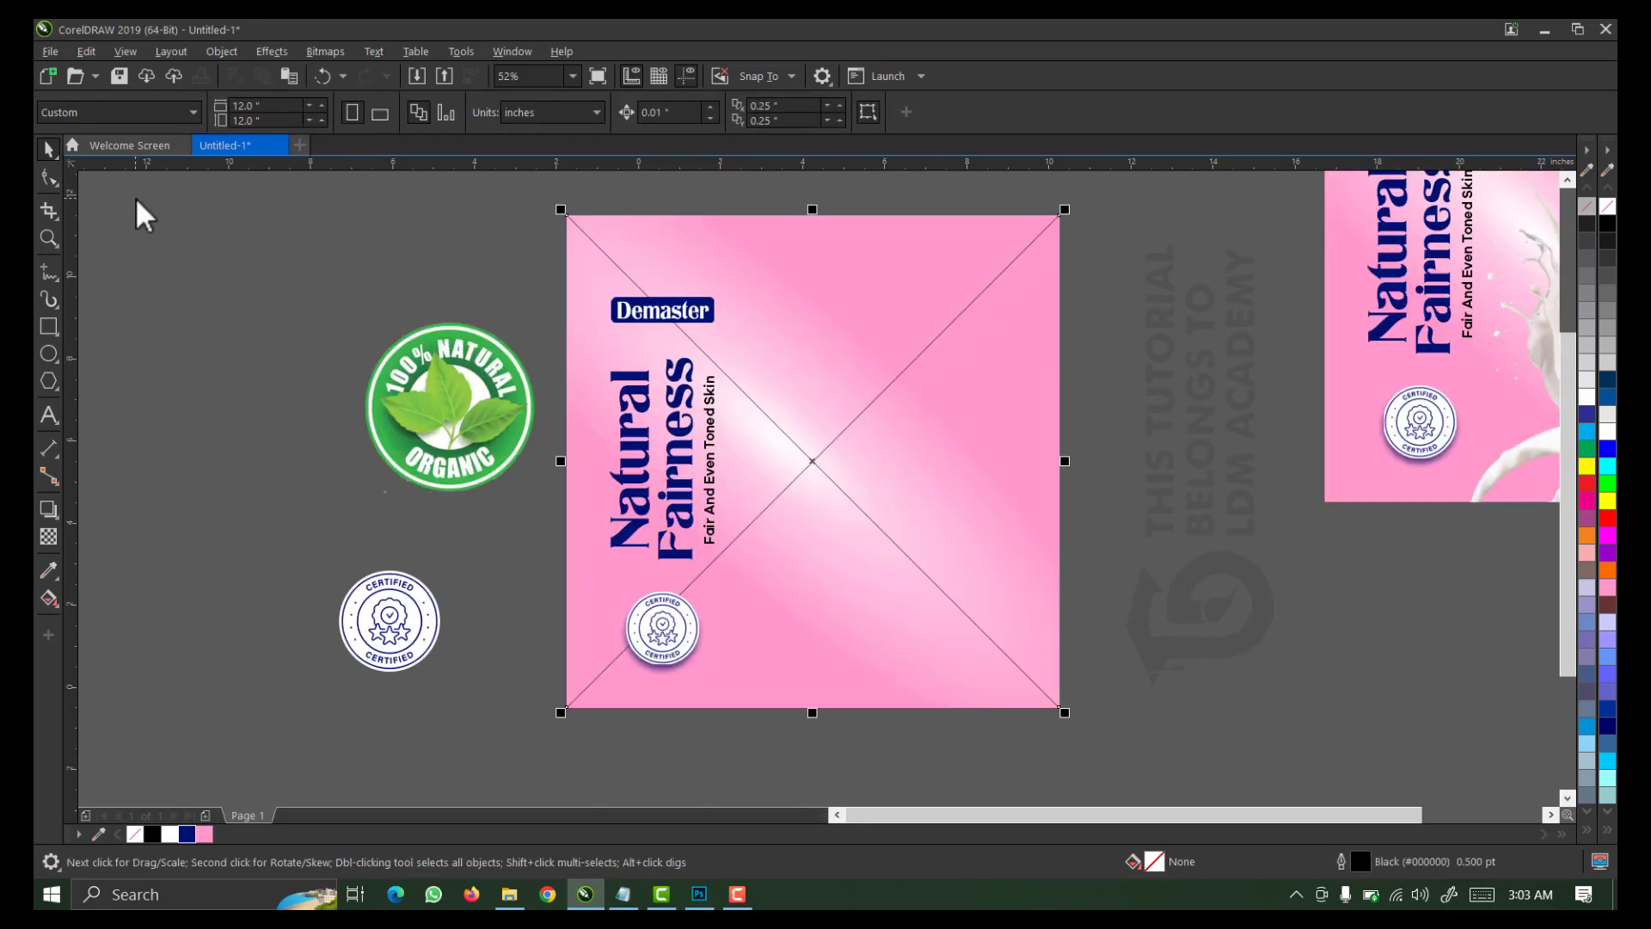
Remove the empty PowerClip frame from the pink gradient background square
right_click(797, 466)
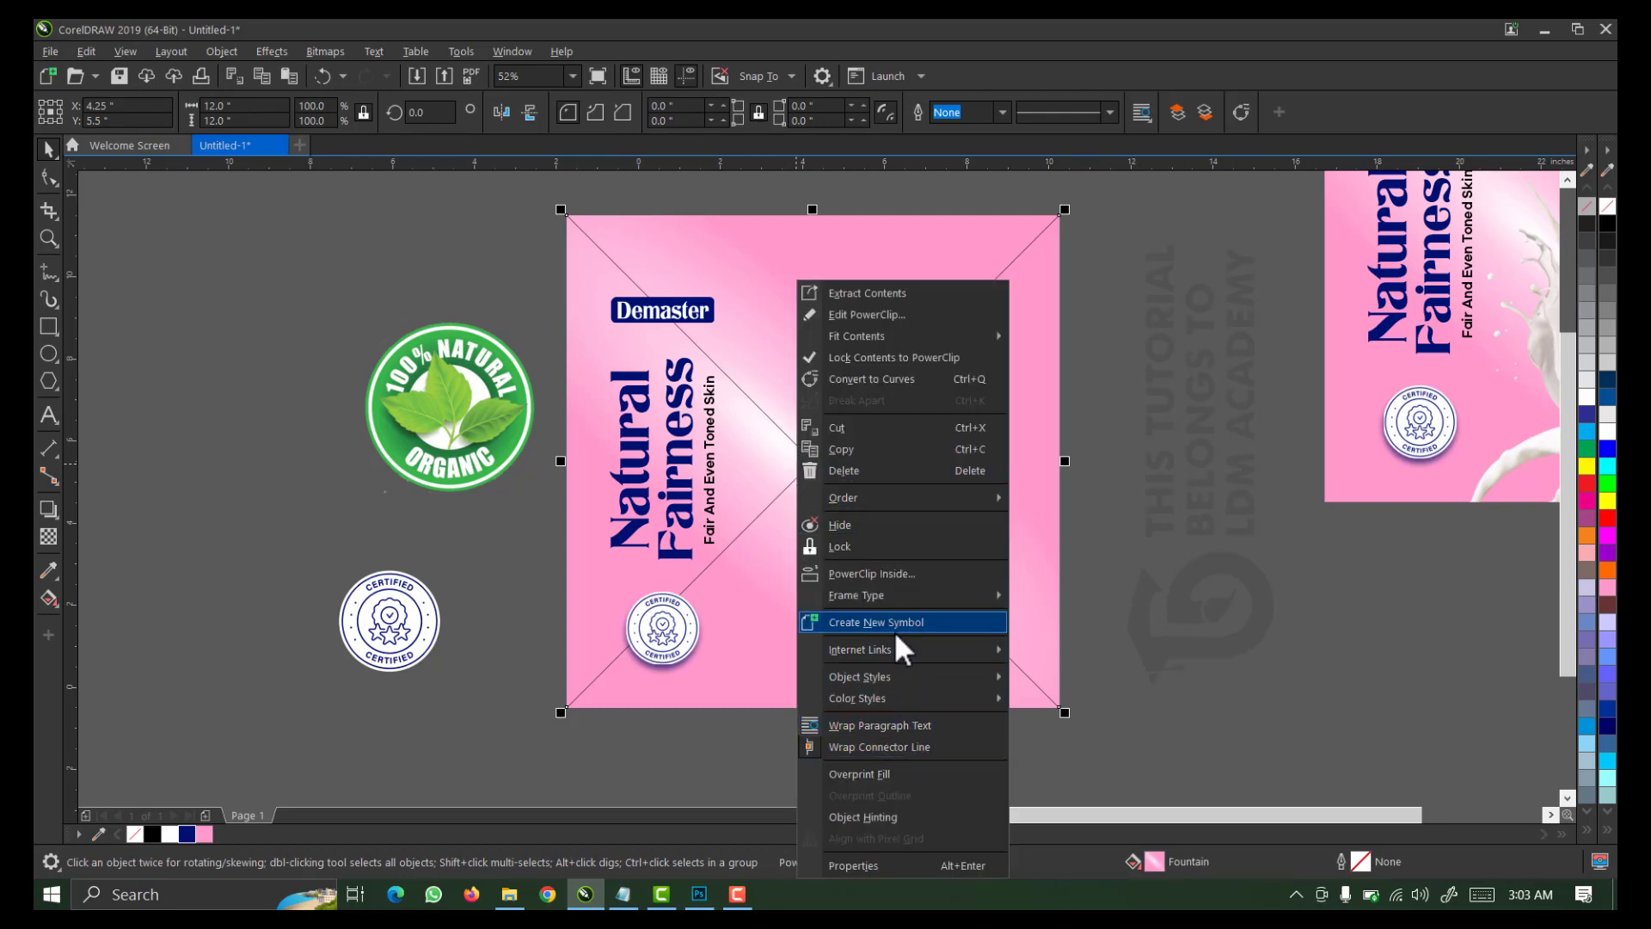
mouse_move(957, 597)
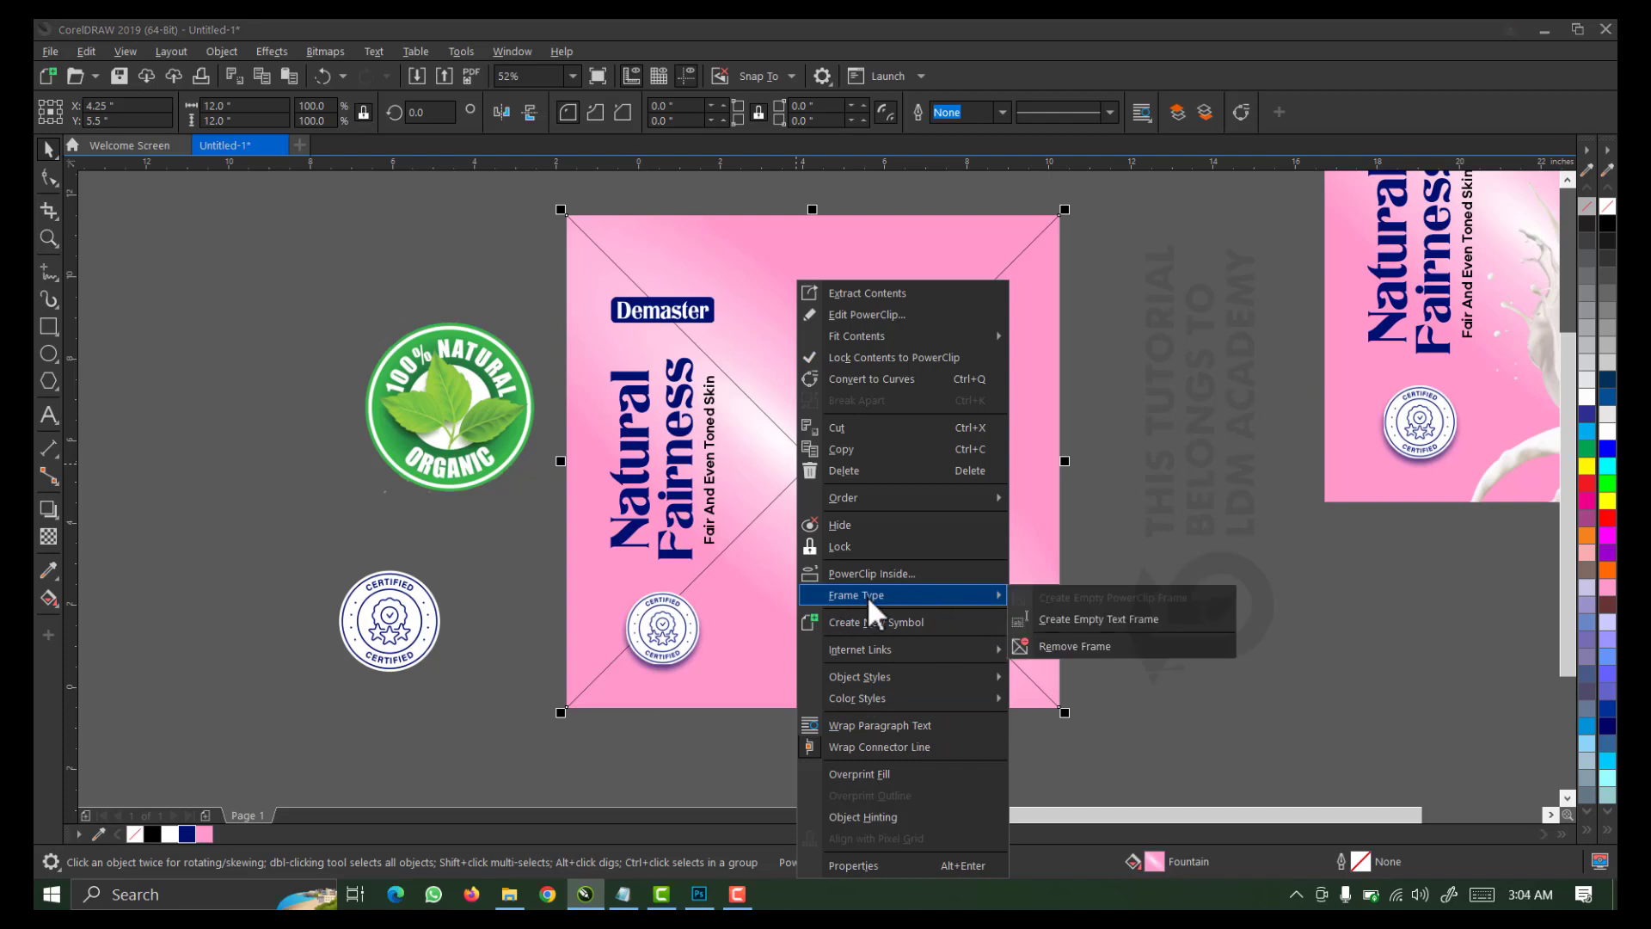
click(1082, 646)
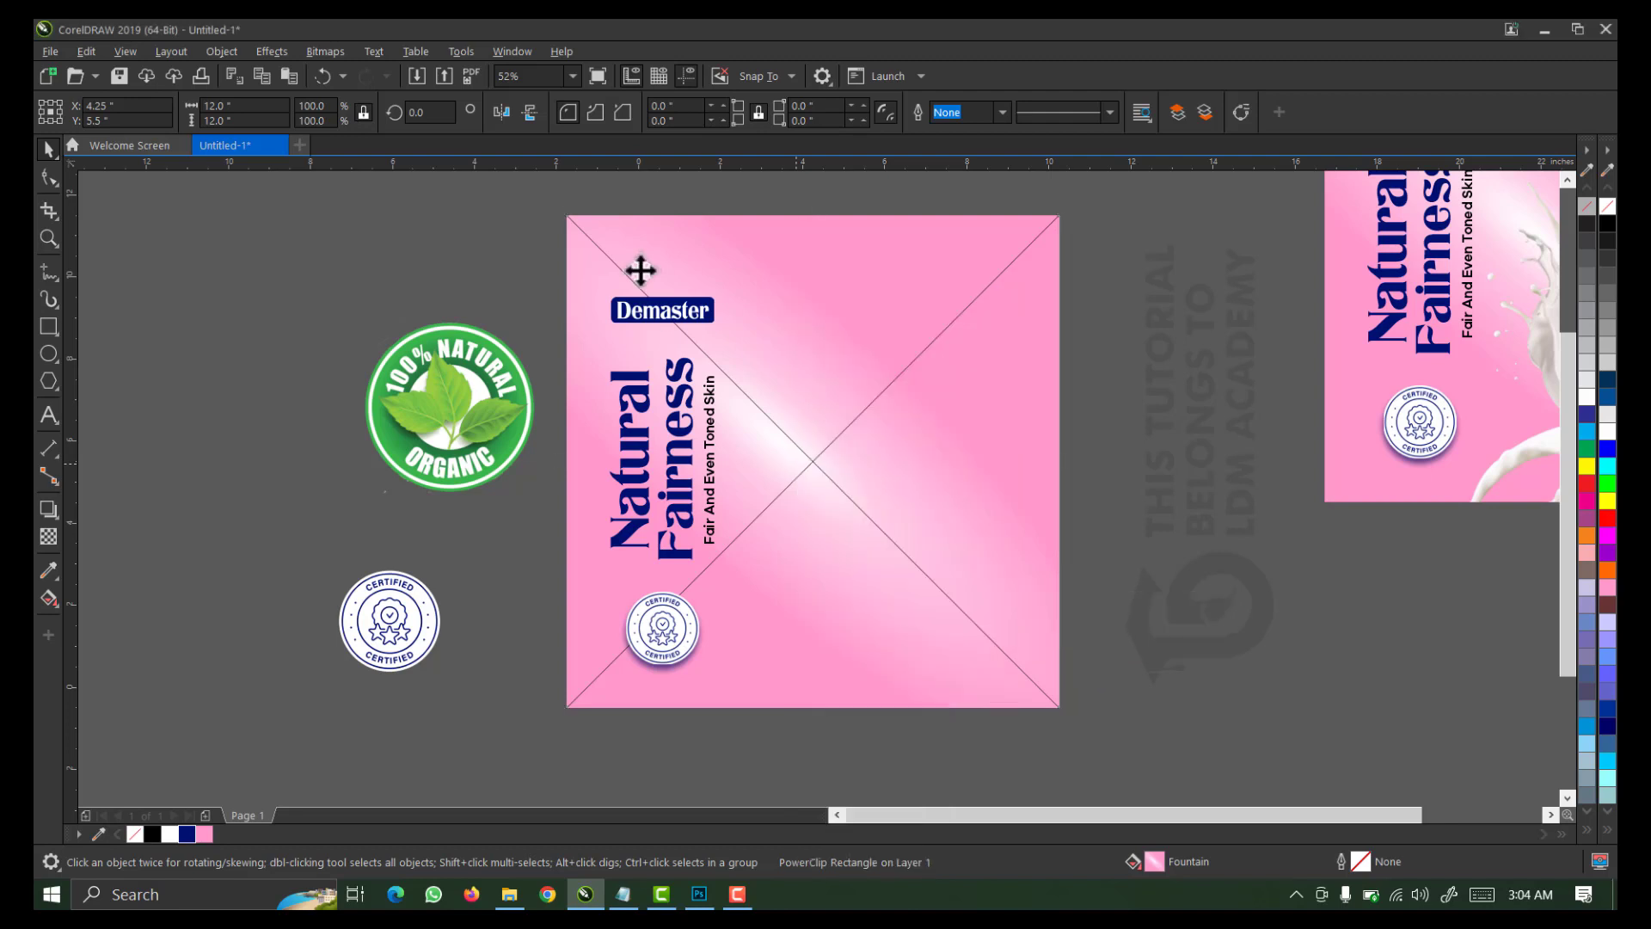
click(1101, 385)
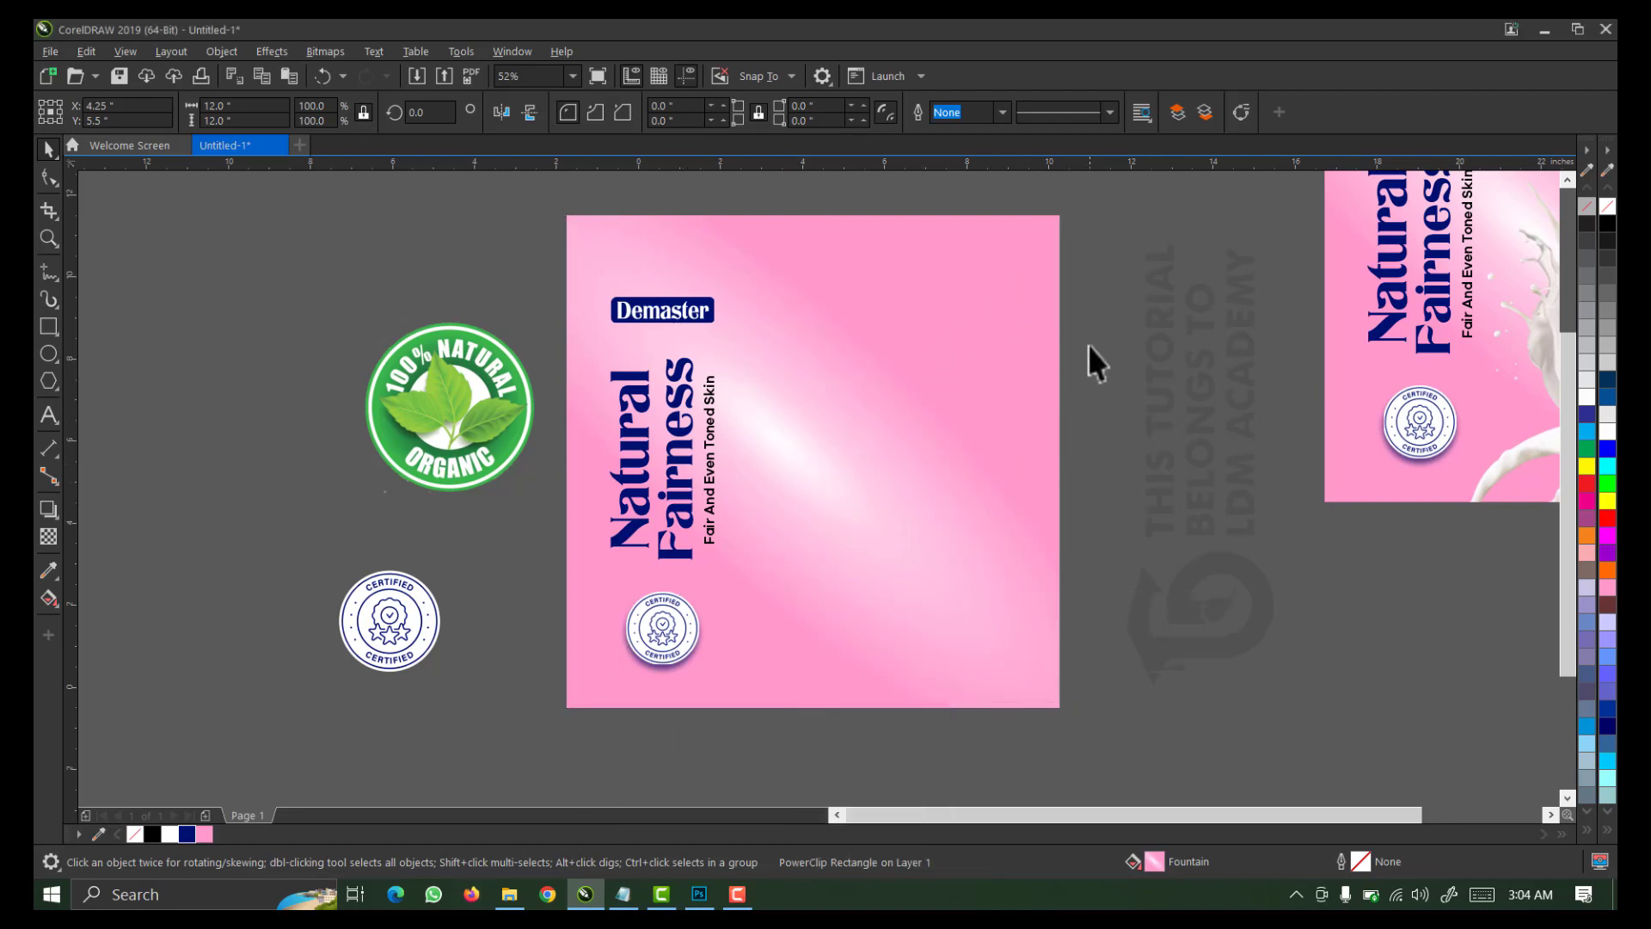
Group the three vertical text lines and turn them upright and horizontal with a 90° rotation plus horizontal and vertical mirroring
click(544, 582)
drag(543, 582, 543, 581)
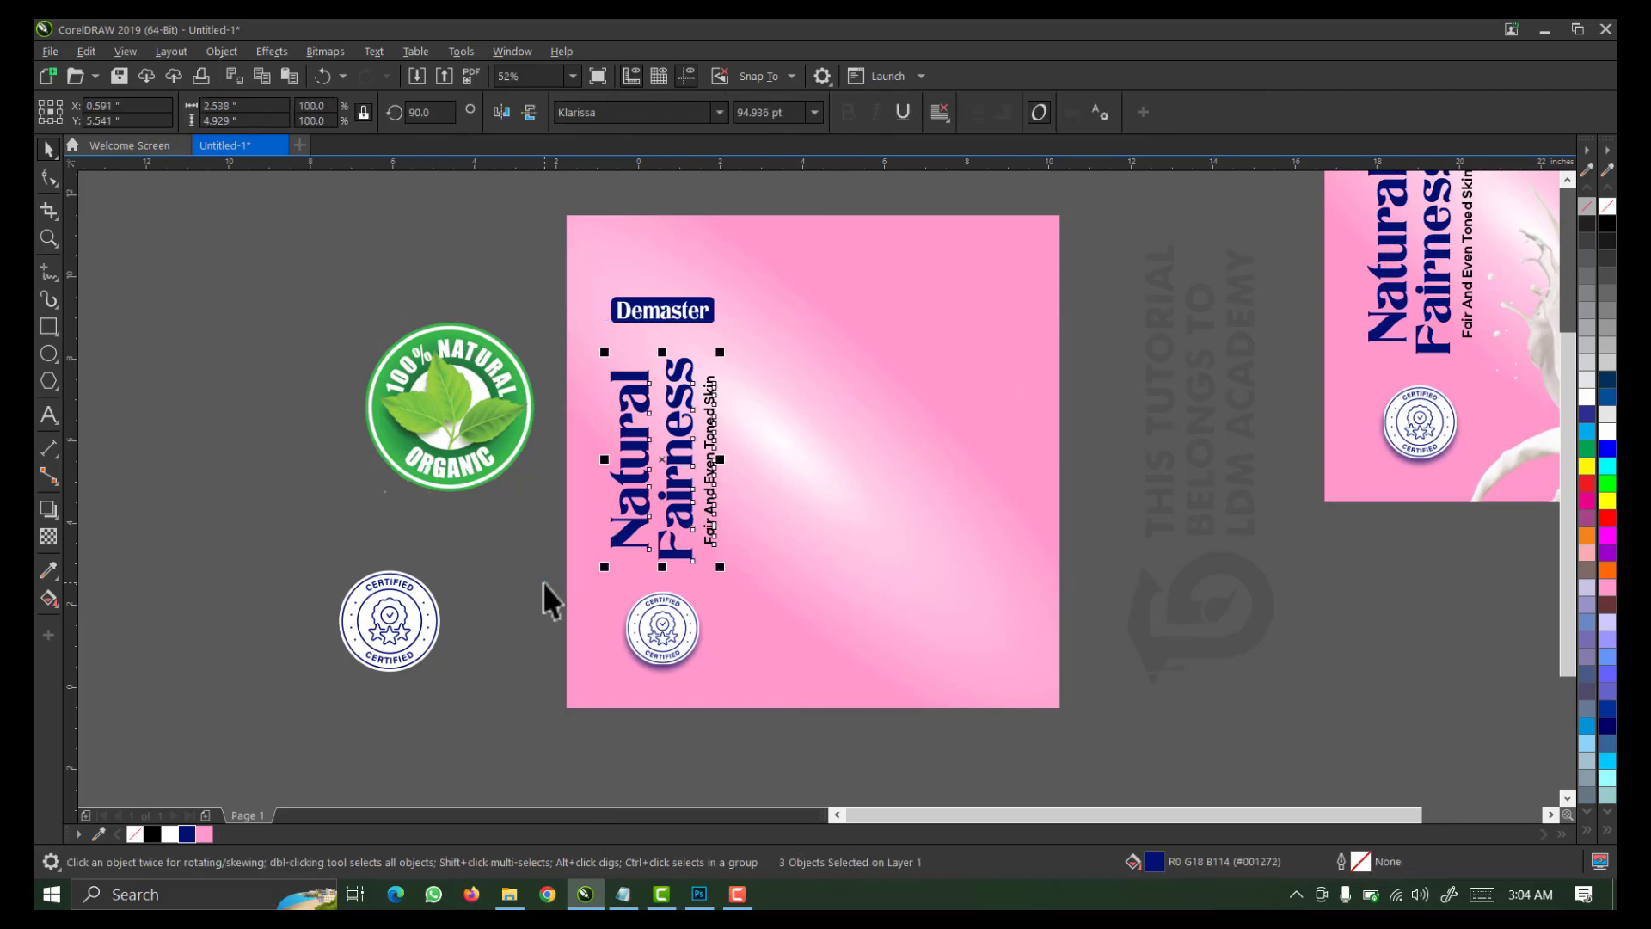
key(ctrl+g)
click(430, 112)
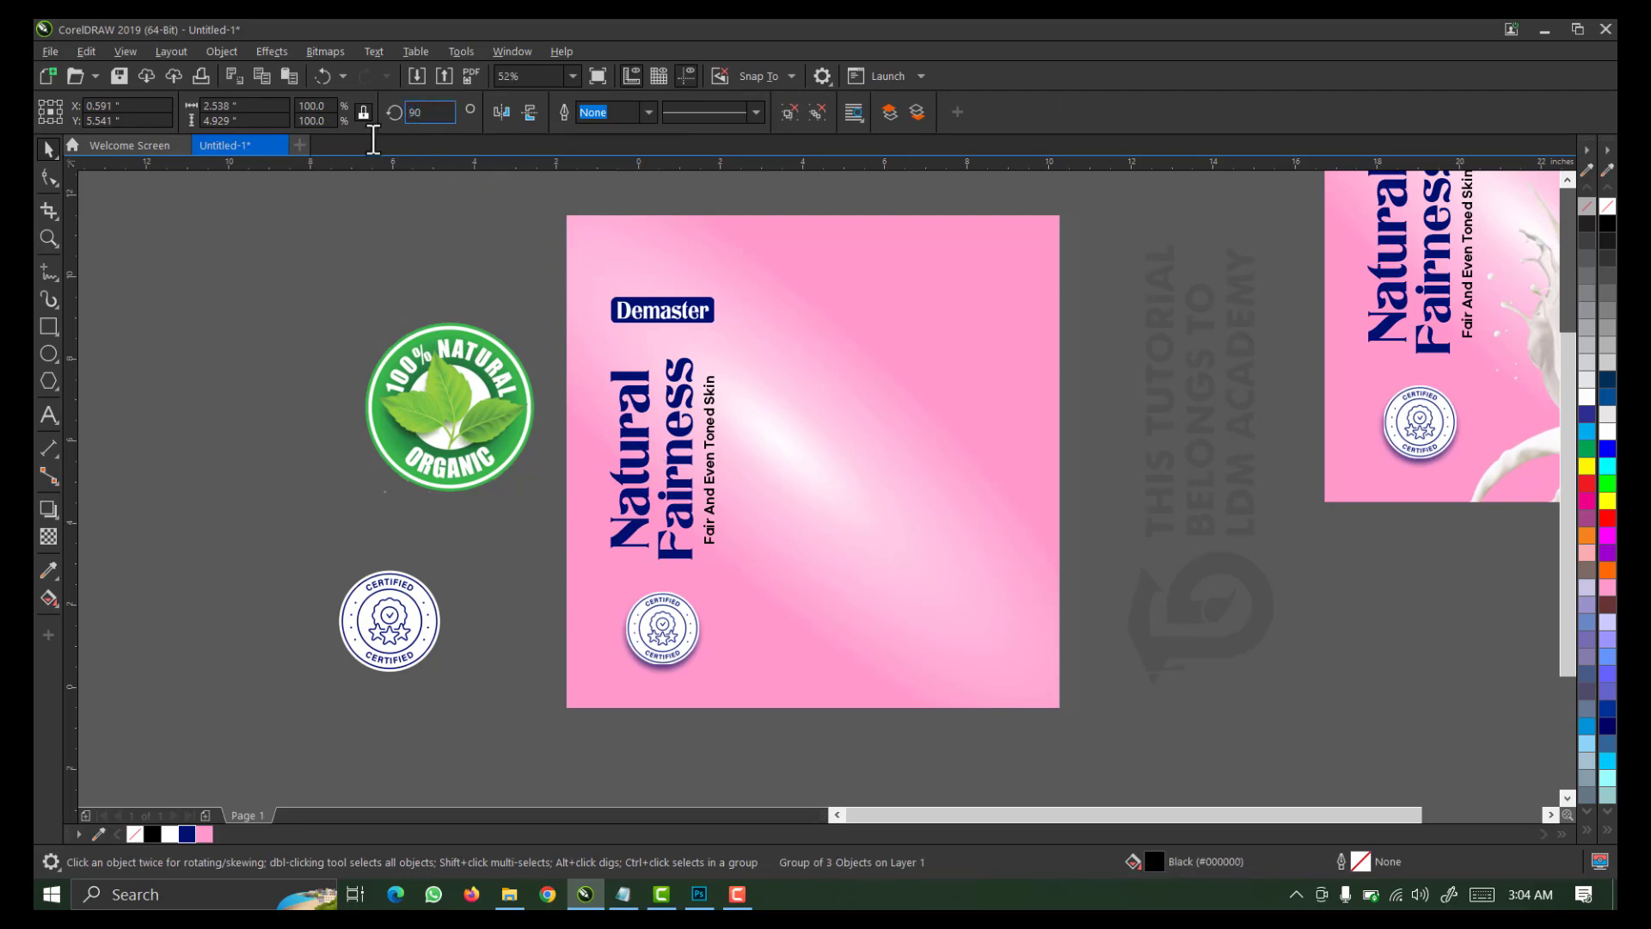
key(Return)
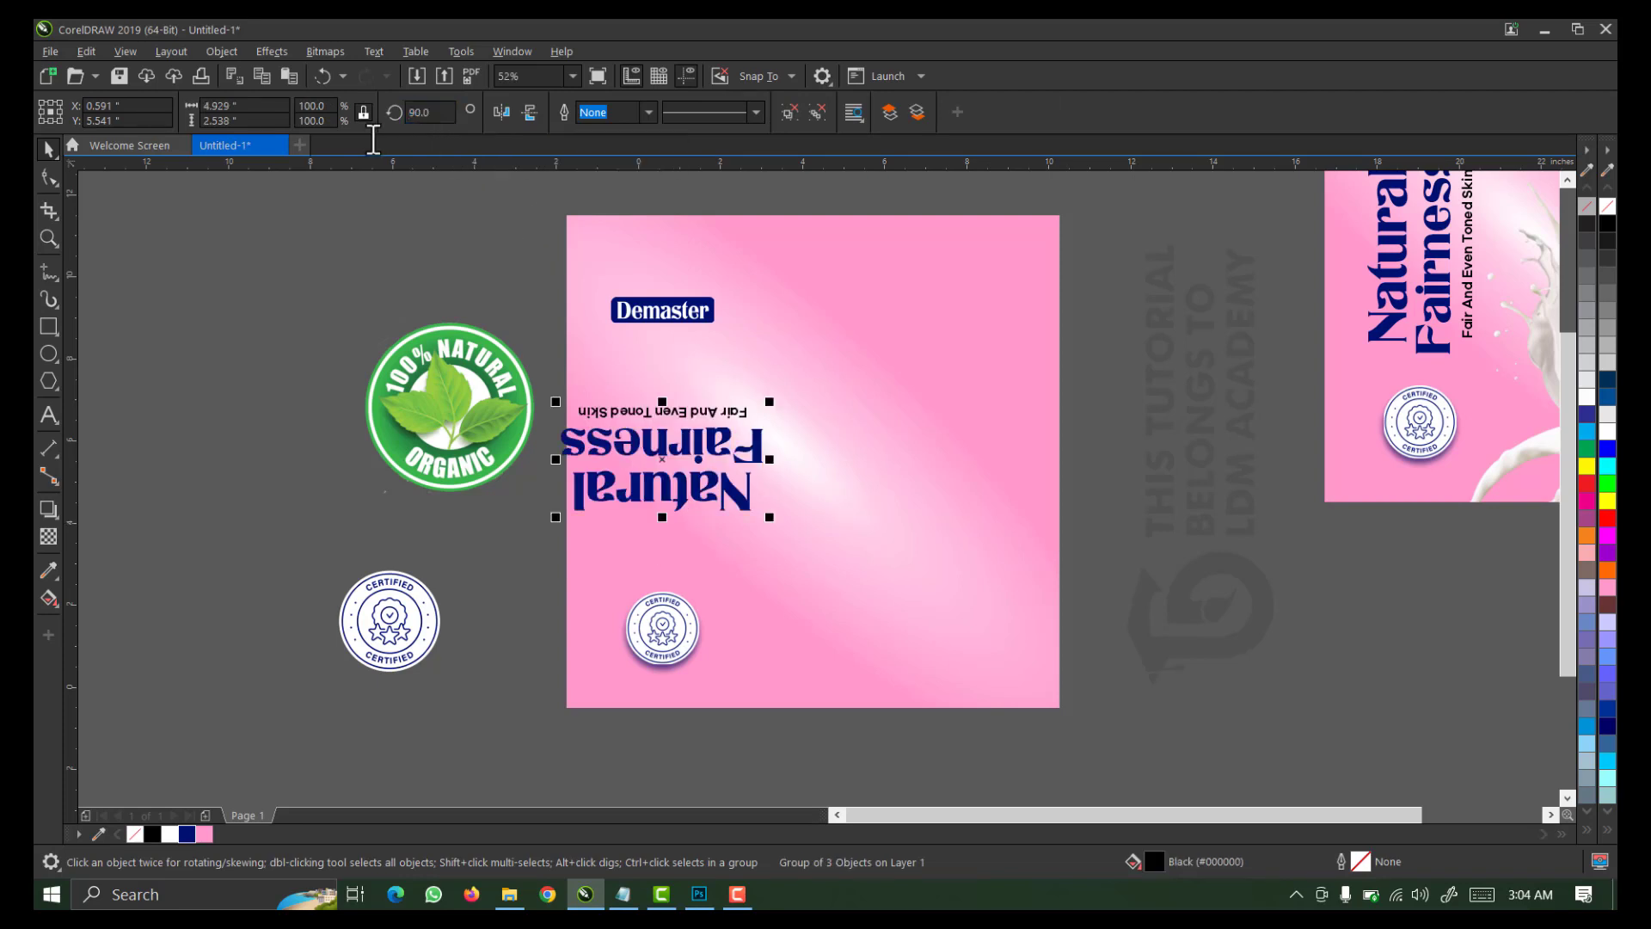
click(508, 112)
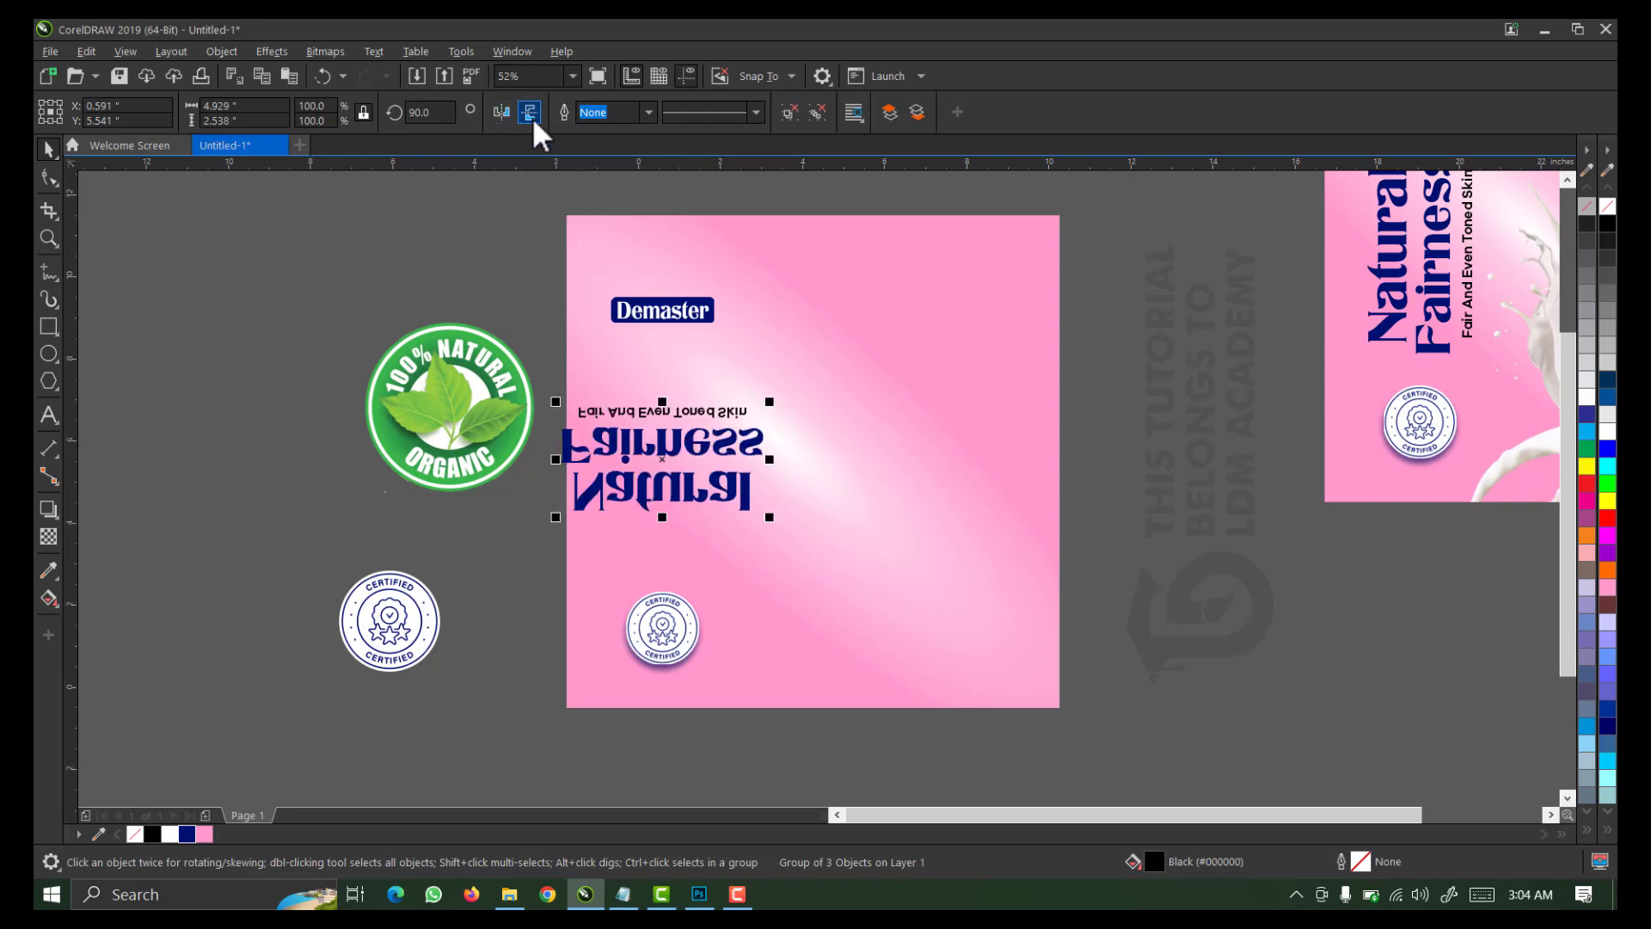
click(534, 115)
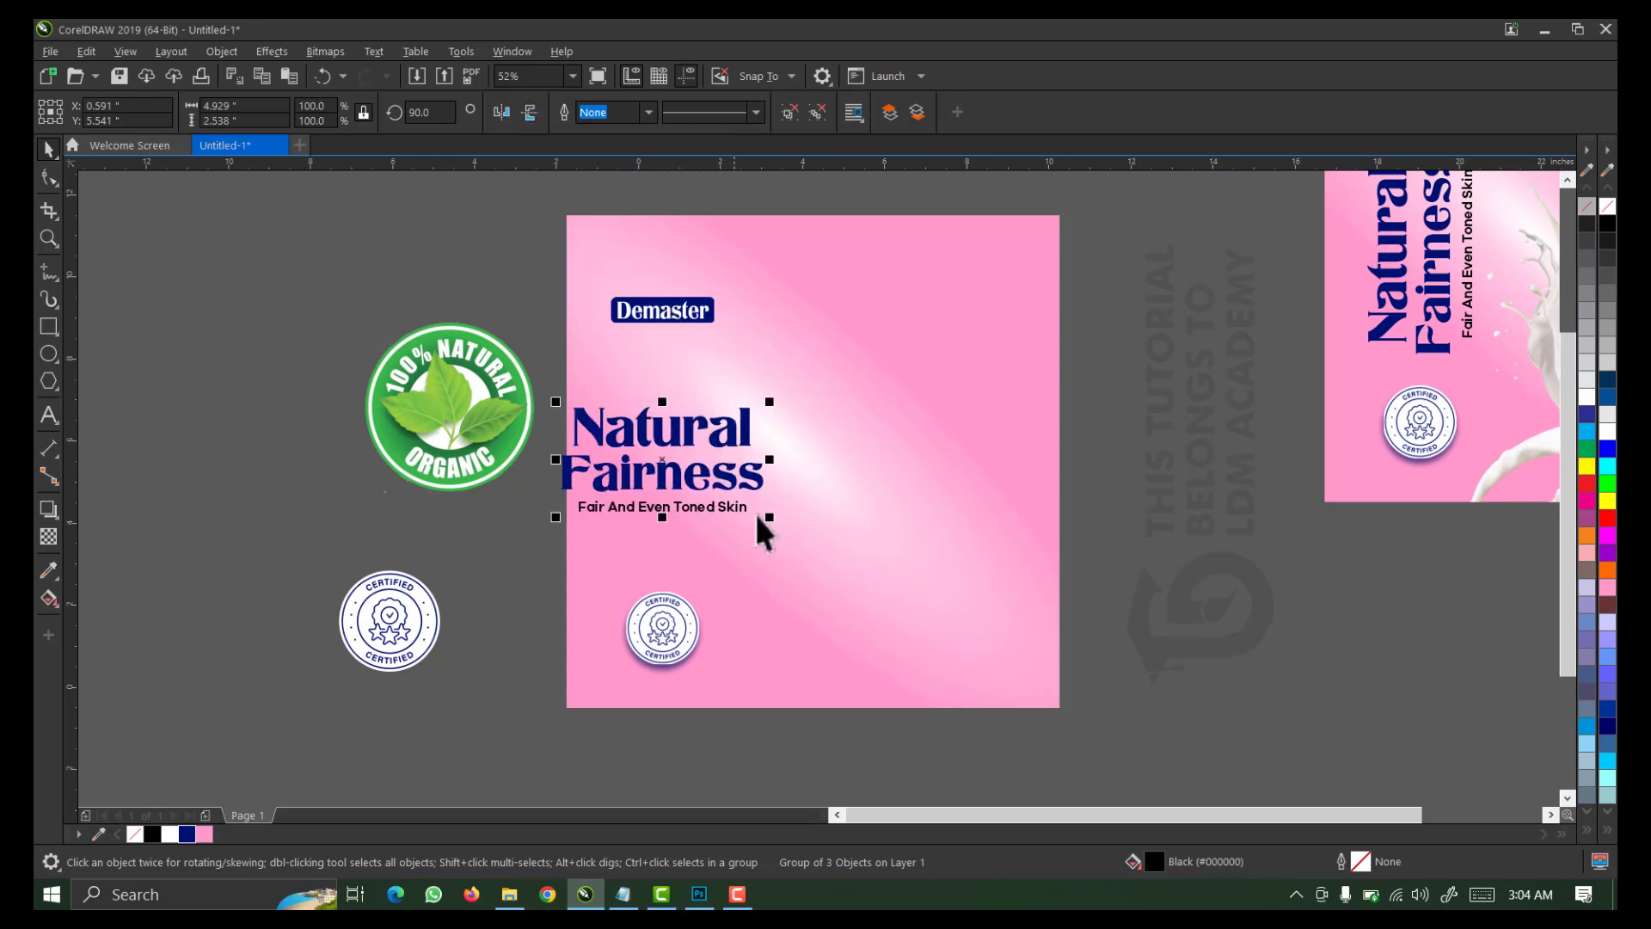
Enlarge the text group to about 5.78 inches wide and align it to the background's vertical center line
drag(775, 519, 909, 521)
click(915, 515)
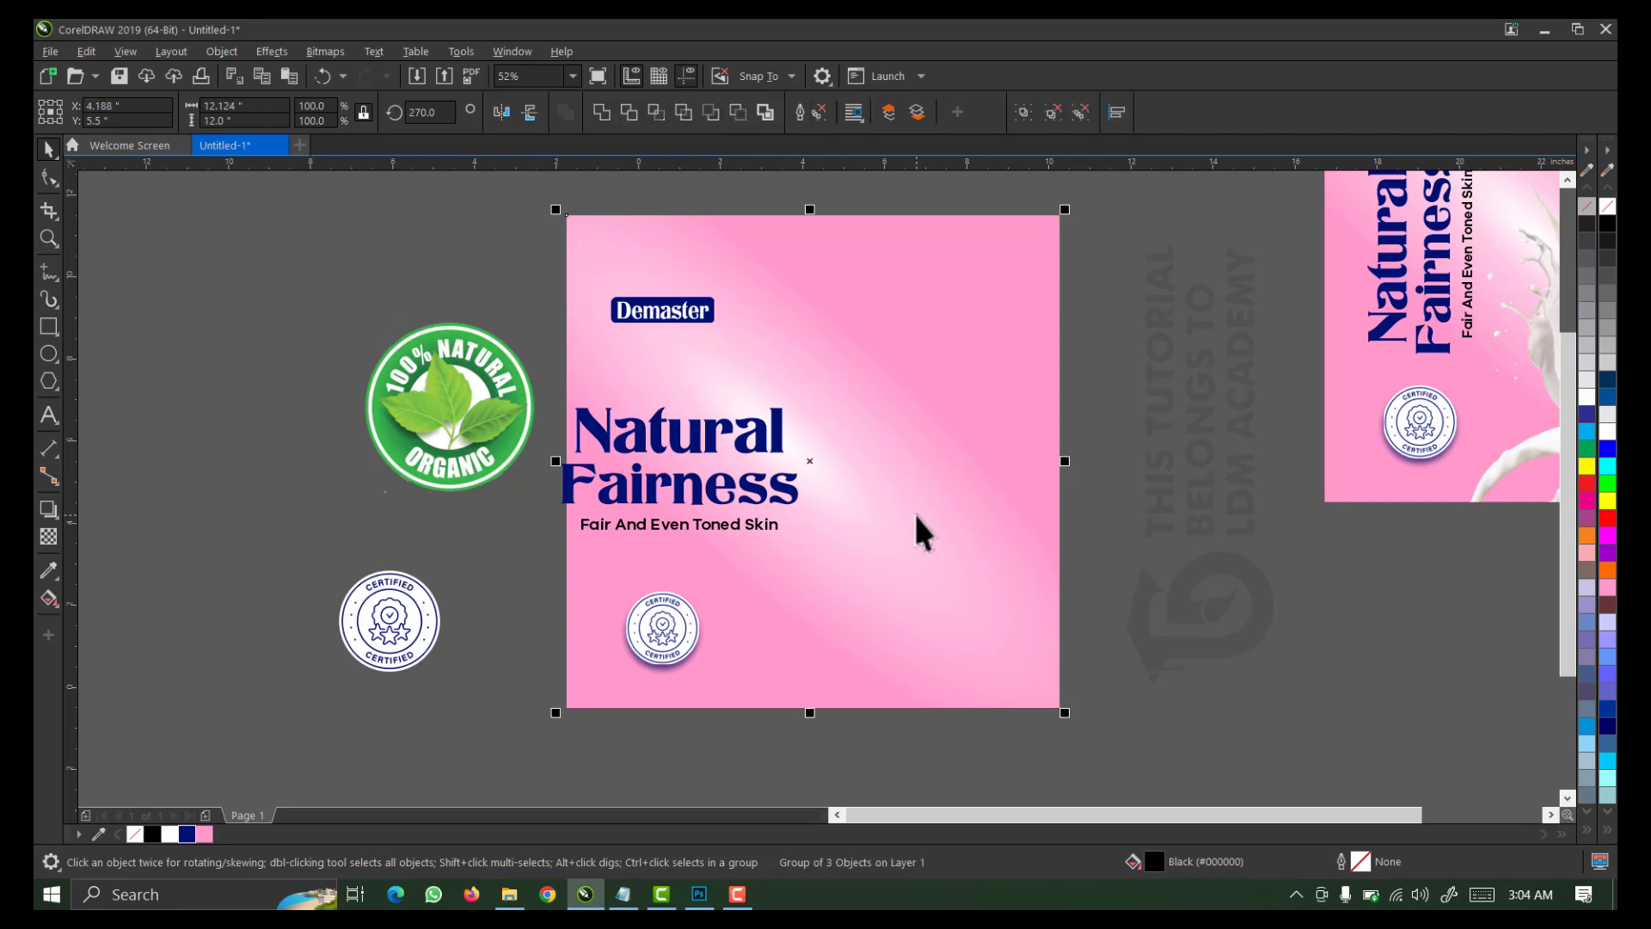
key(c)
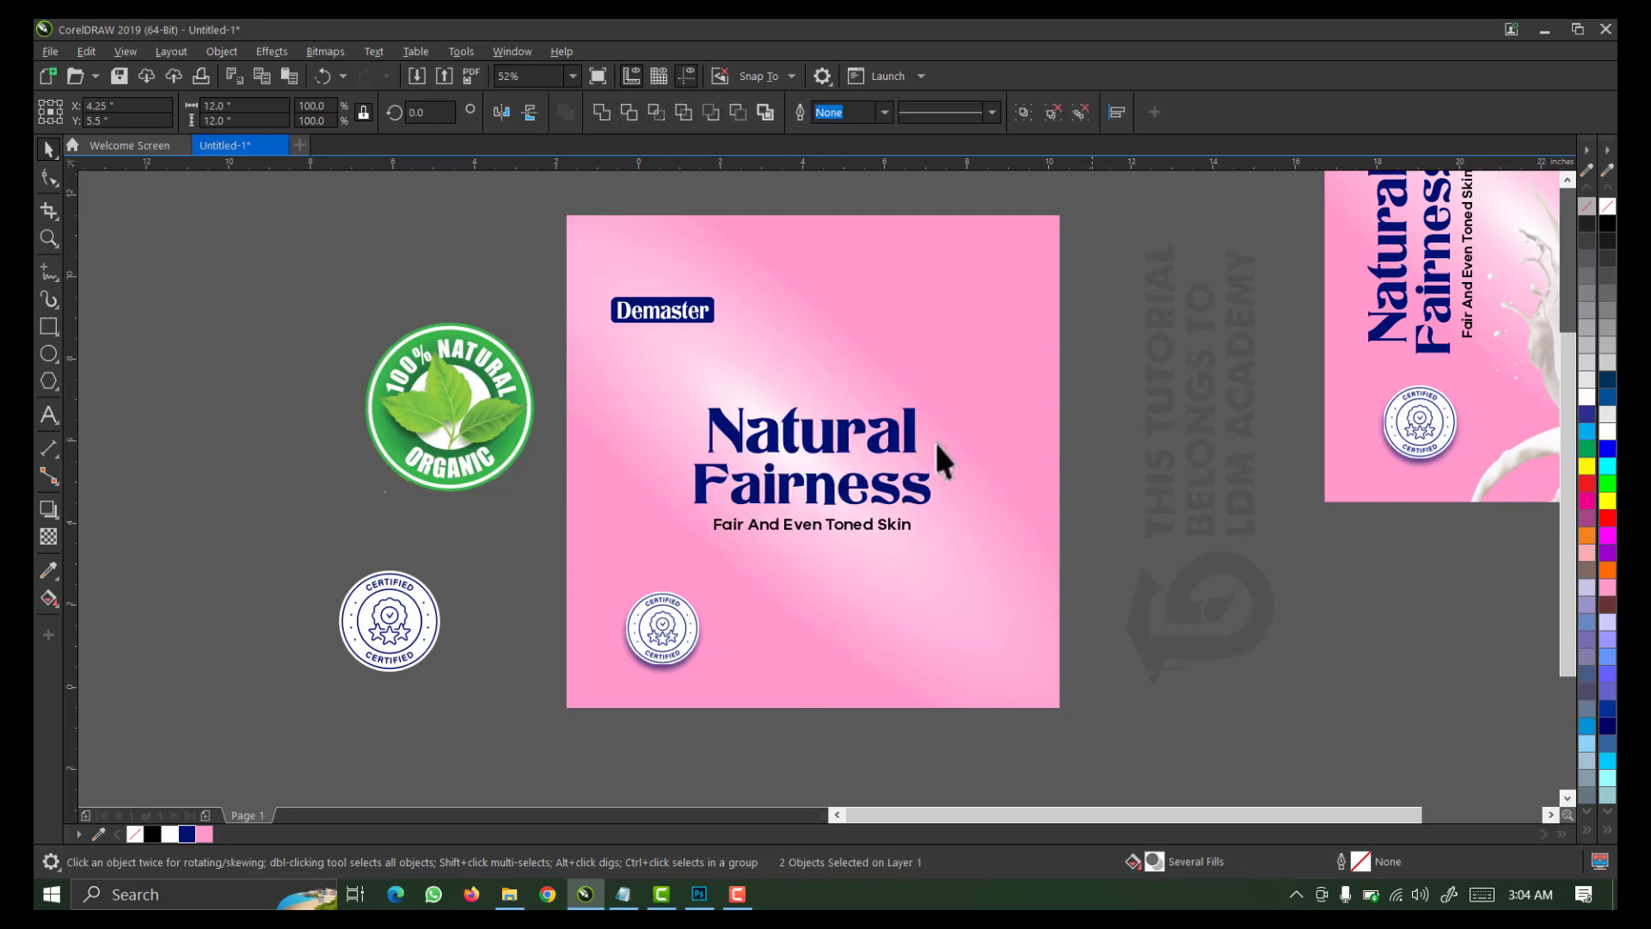
Align the Demaster logo and certified badge to the background's vertical center line and lower the logo to about Y 8.134 inches
drag(791, 376, 791, 377)
click(908, 616)
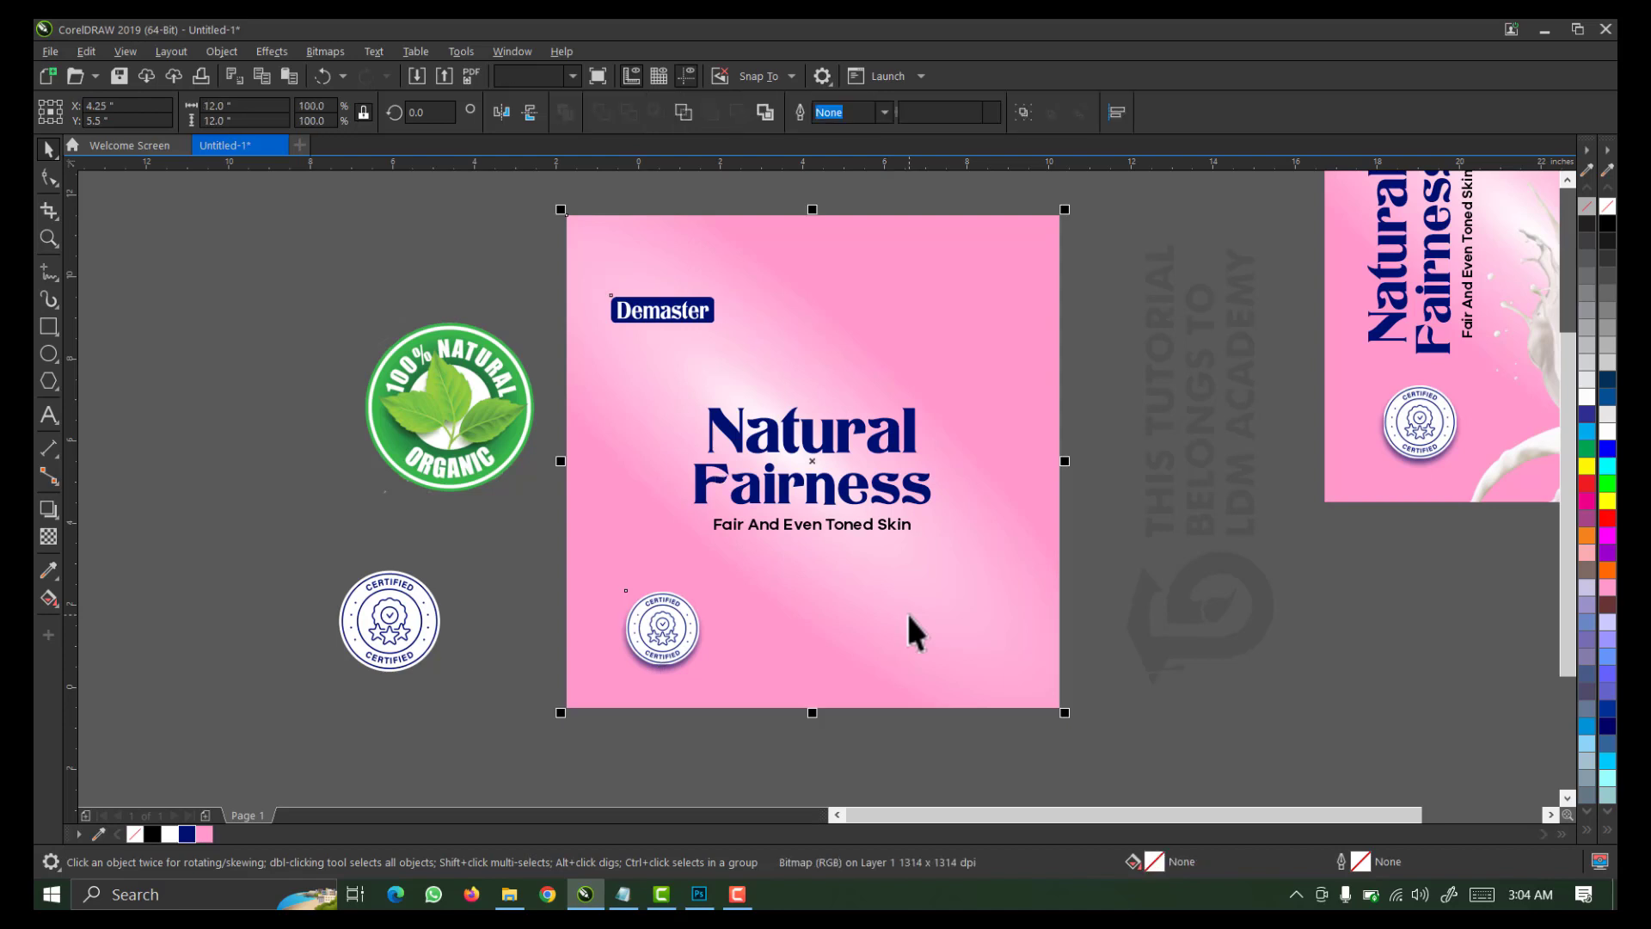
shift+click(906, 610)
key(c)
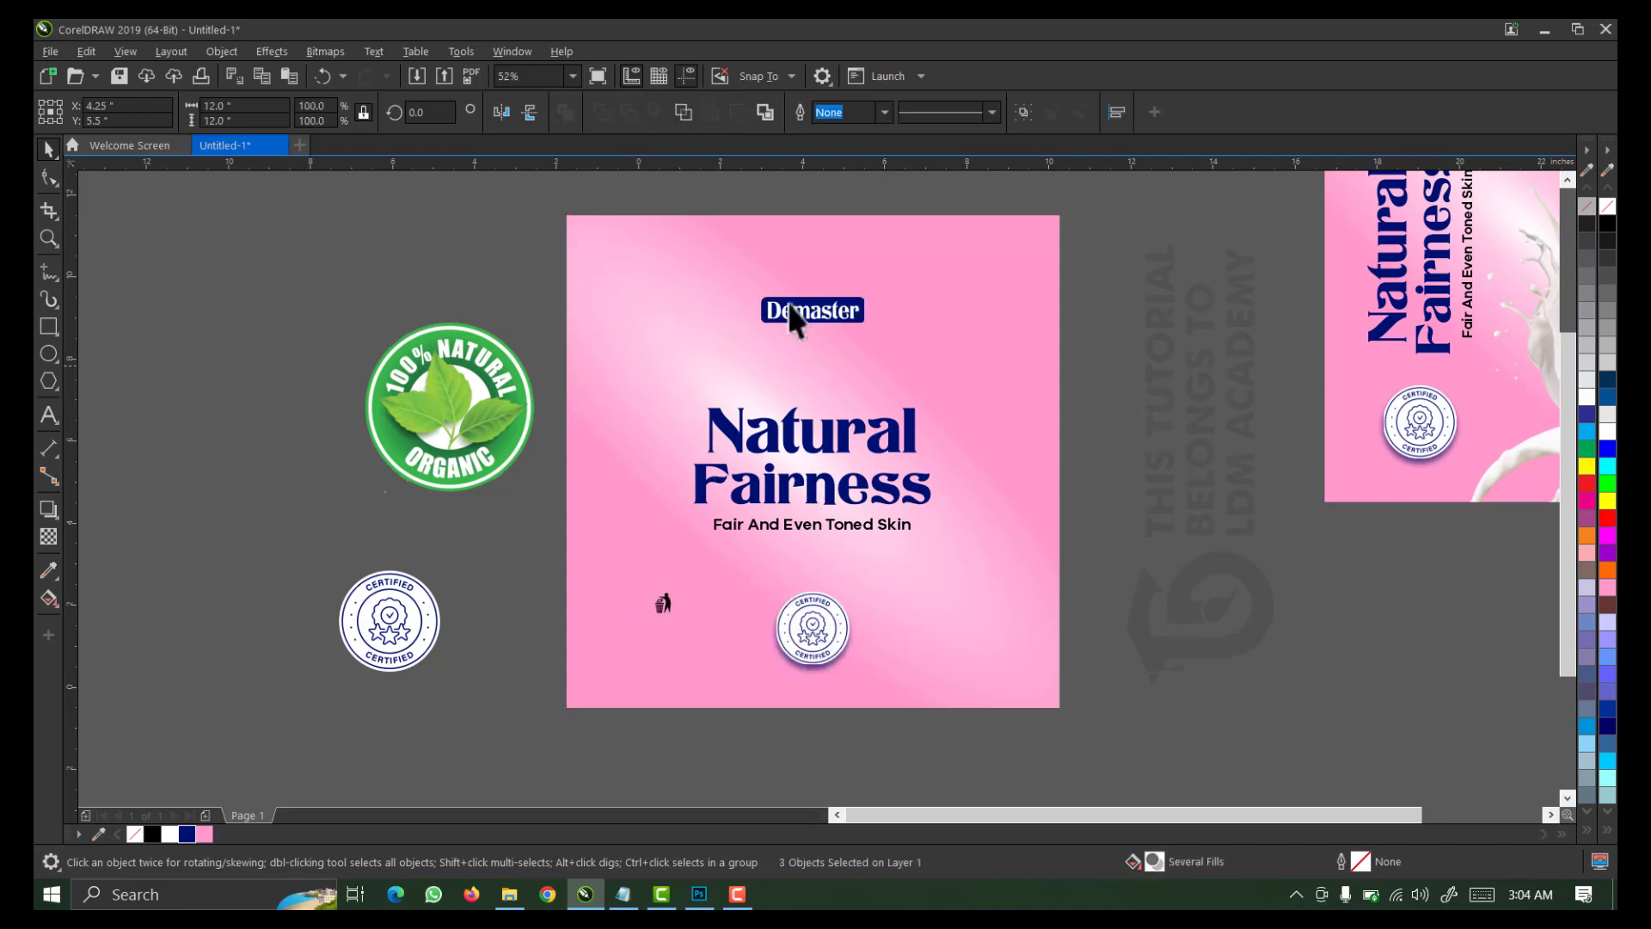
click(798, 312)
drag(809, 309, 808, 353)
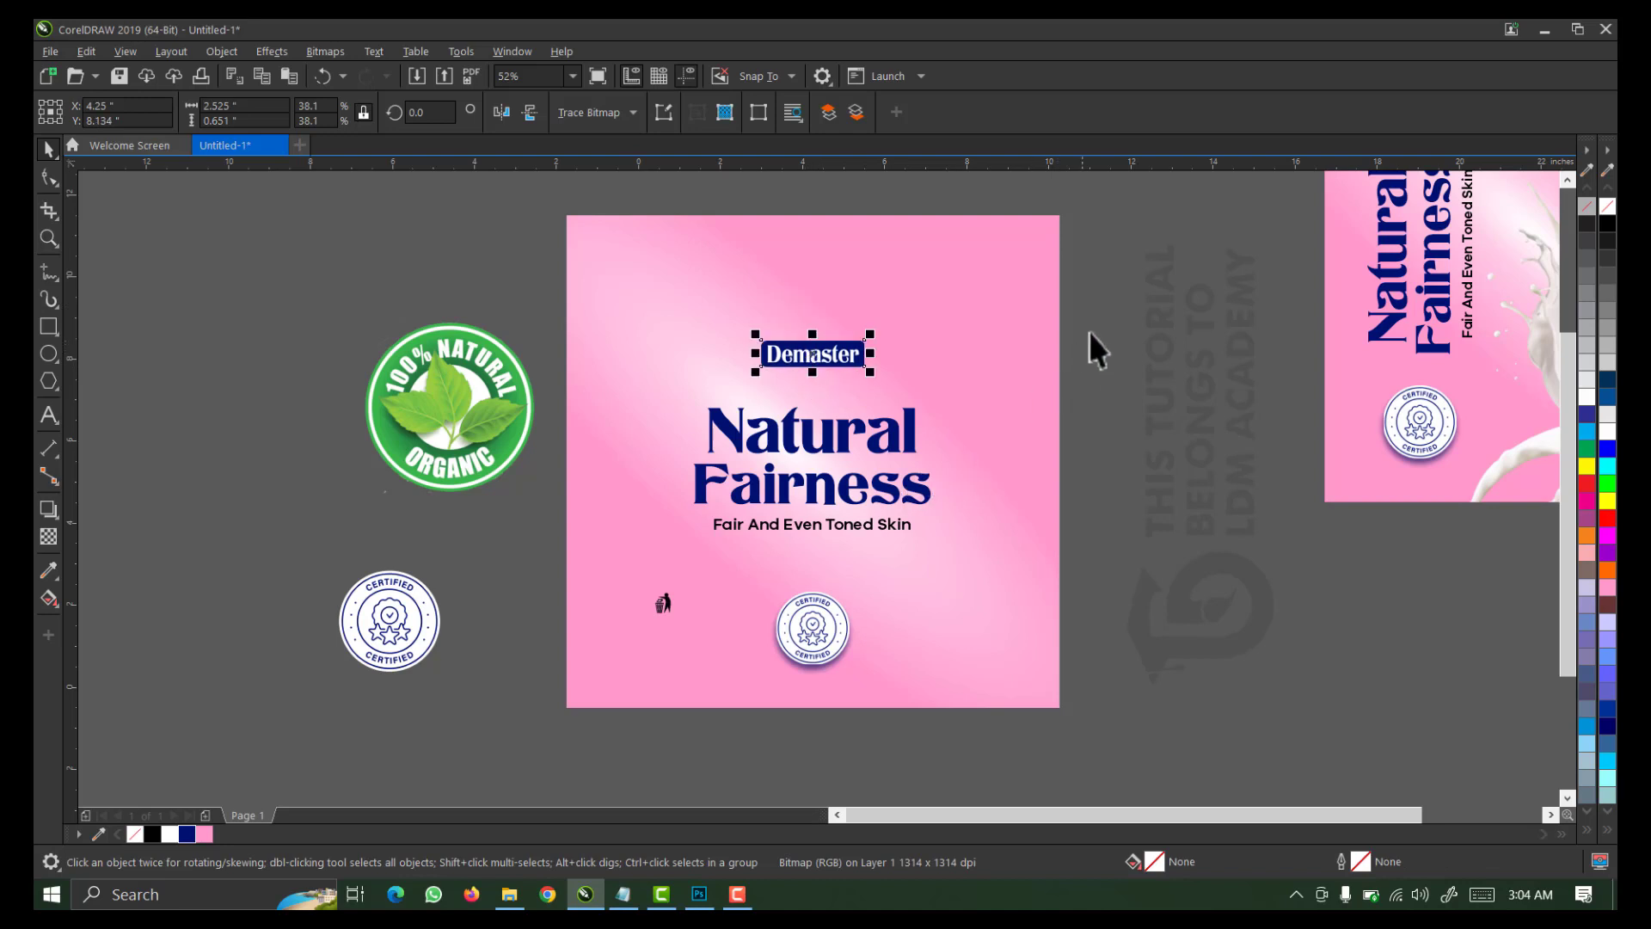
Move the litter-bin icon off the label to about X -9.366, Y 4.732 inches and enlarge it to about 1.65 inches
click(1135, 266)
drag(996, 402, 997, 402)
mouse_move(680, 652)
mouse_down()
mouse_move(599, 680)
mouse_move(649, 638)
mouse_move(278, 525)
mouse_move(262, 503)
mouse_up()
Enlarge the certified badge on the label to about 2.2 inches wide and raise it to about Y 1.711 inches
click(817, 640)
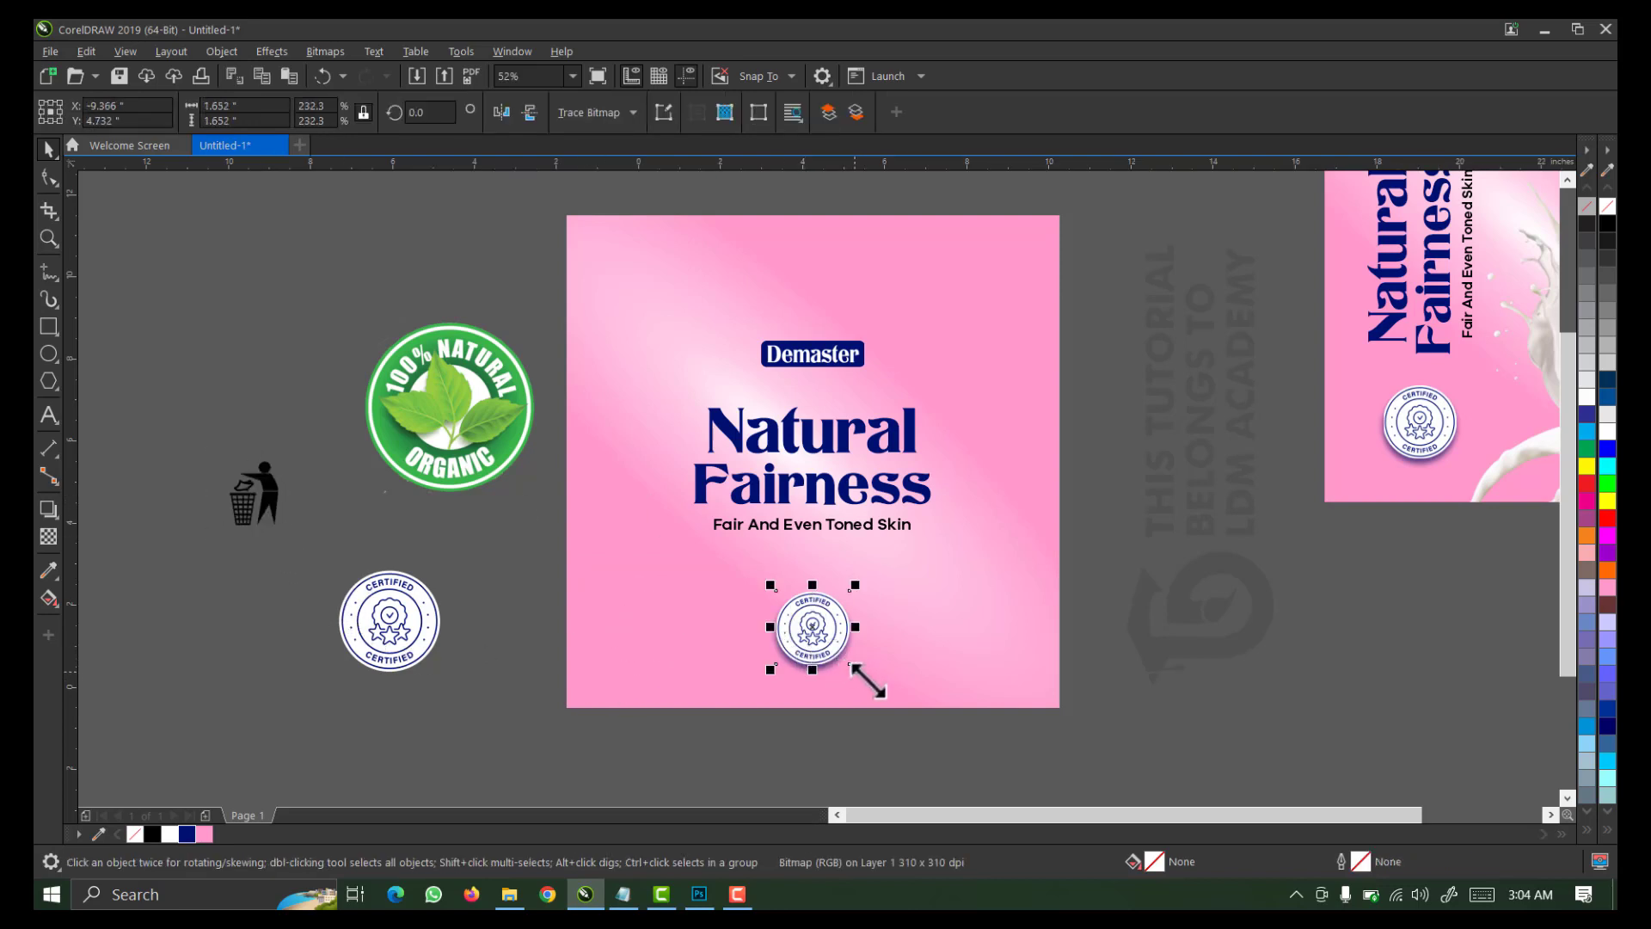
drag(862, 675, 876, 685)
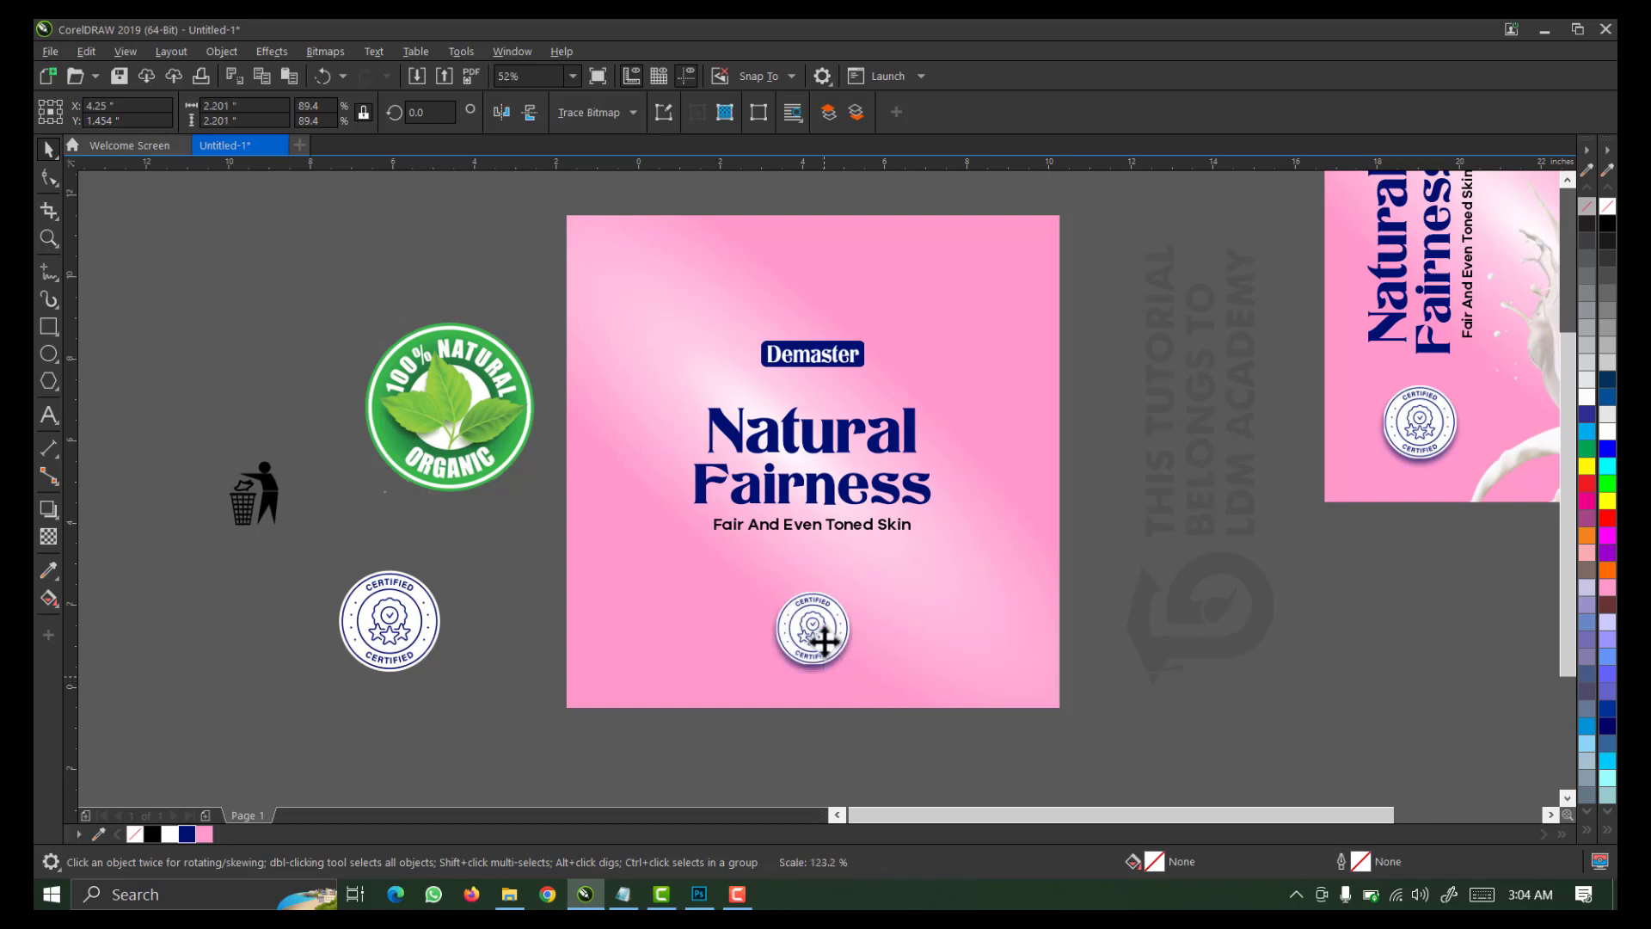
drag(822, 638, 822, 626)
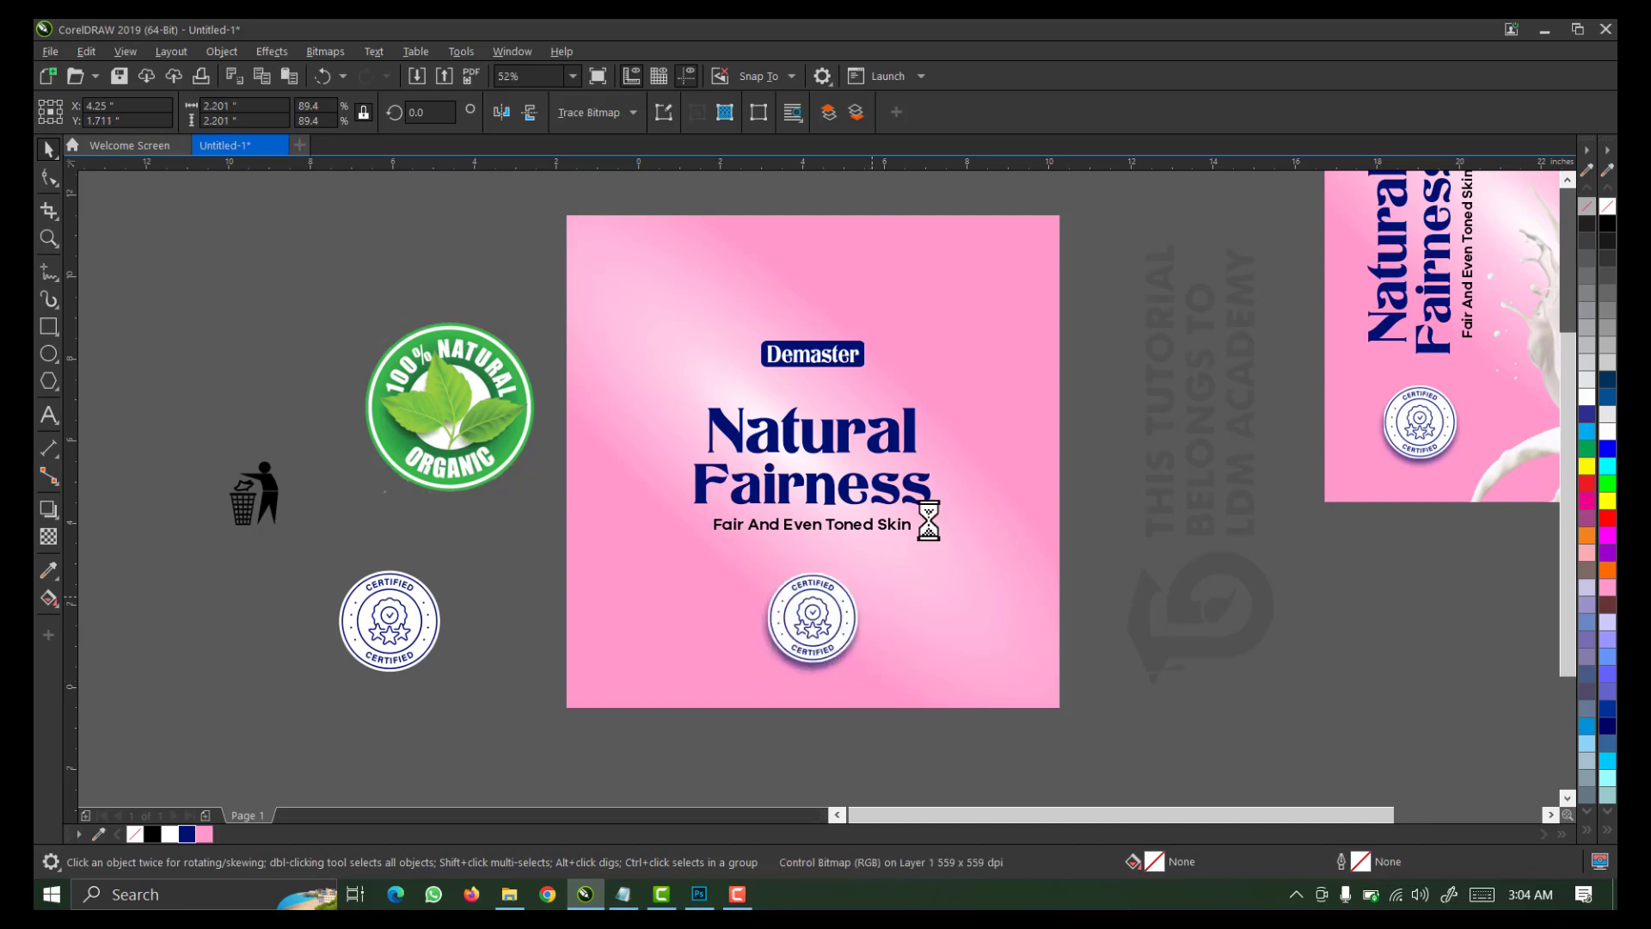
Group the logo, text and certified badge, and center the group horizontally and vertically on the pink background
drag(1119, 260, 731, 619)
drag(622, 705, 605, 736)
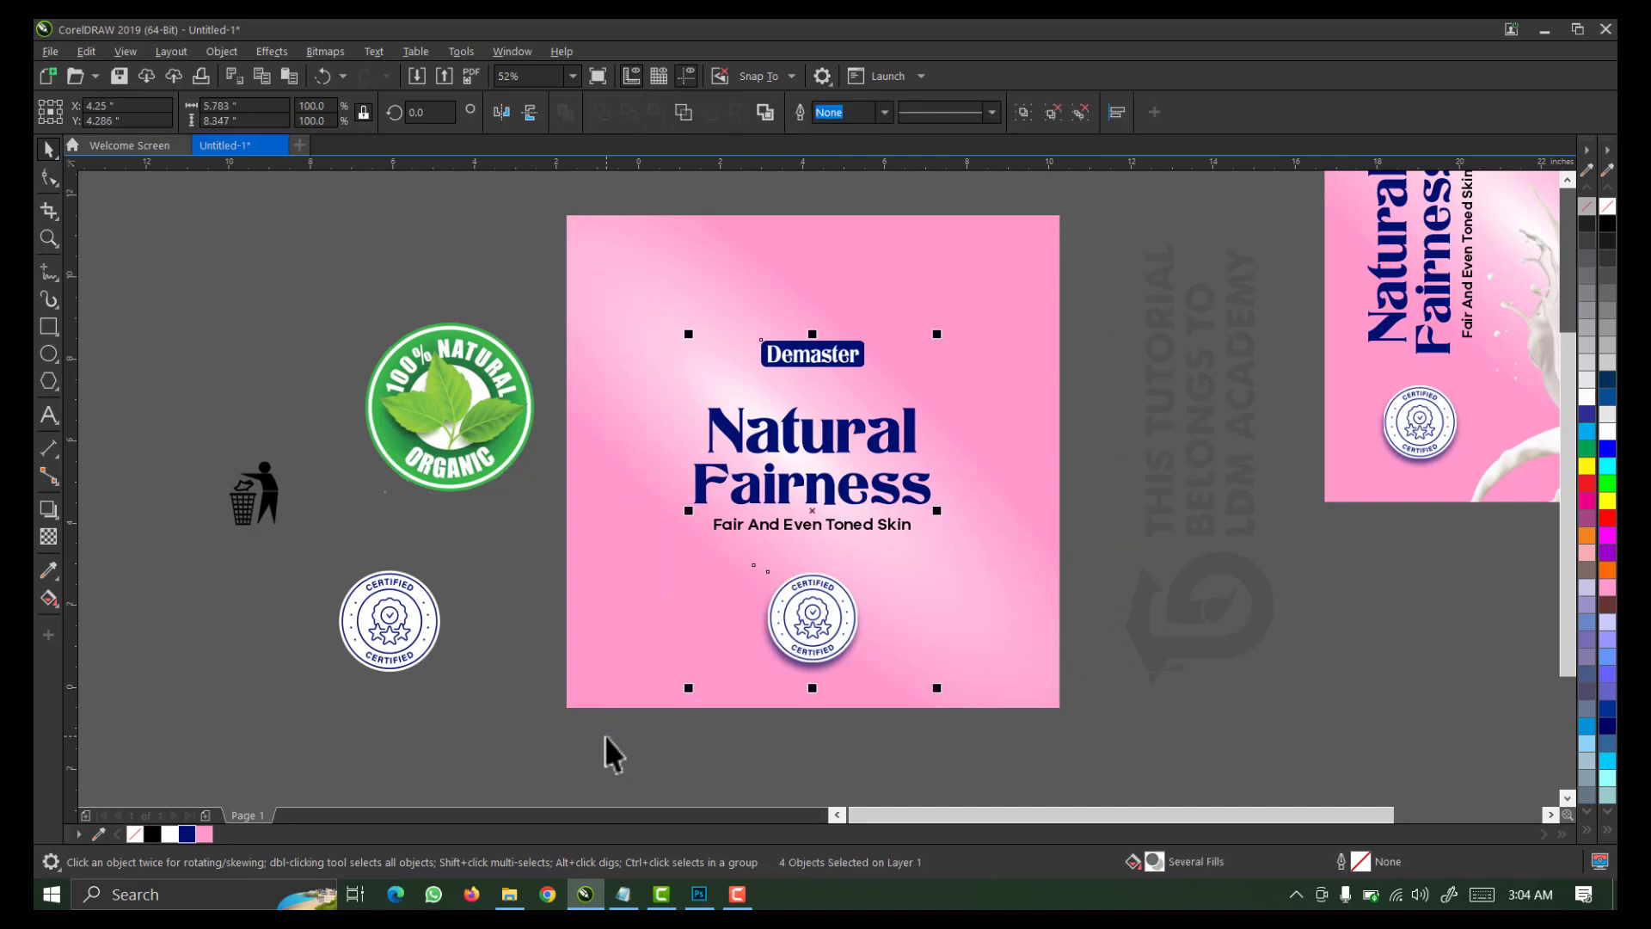
key(ctrl+g)
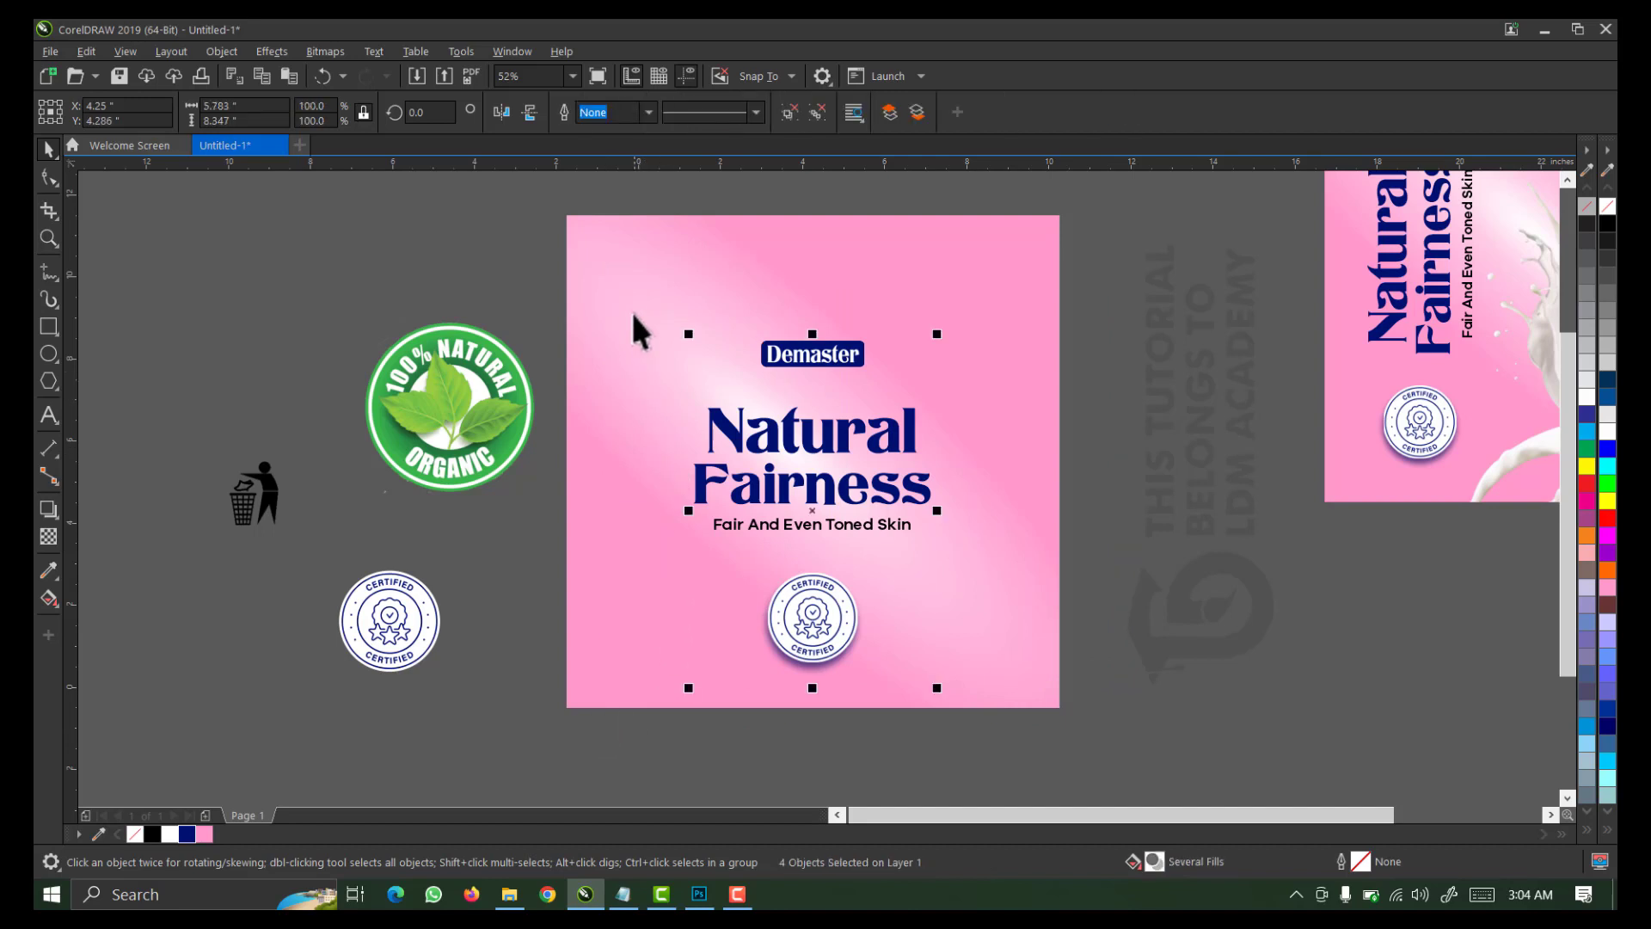
shift+click(631, 311)
key(c)
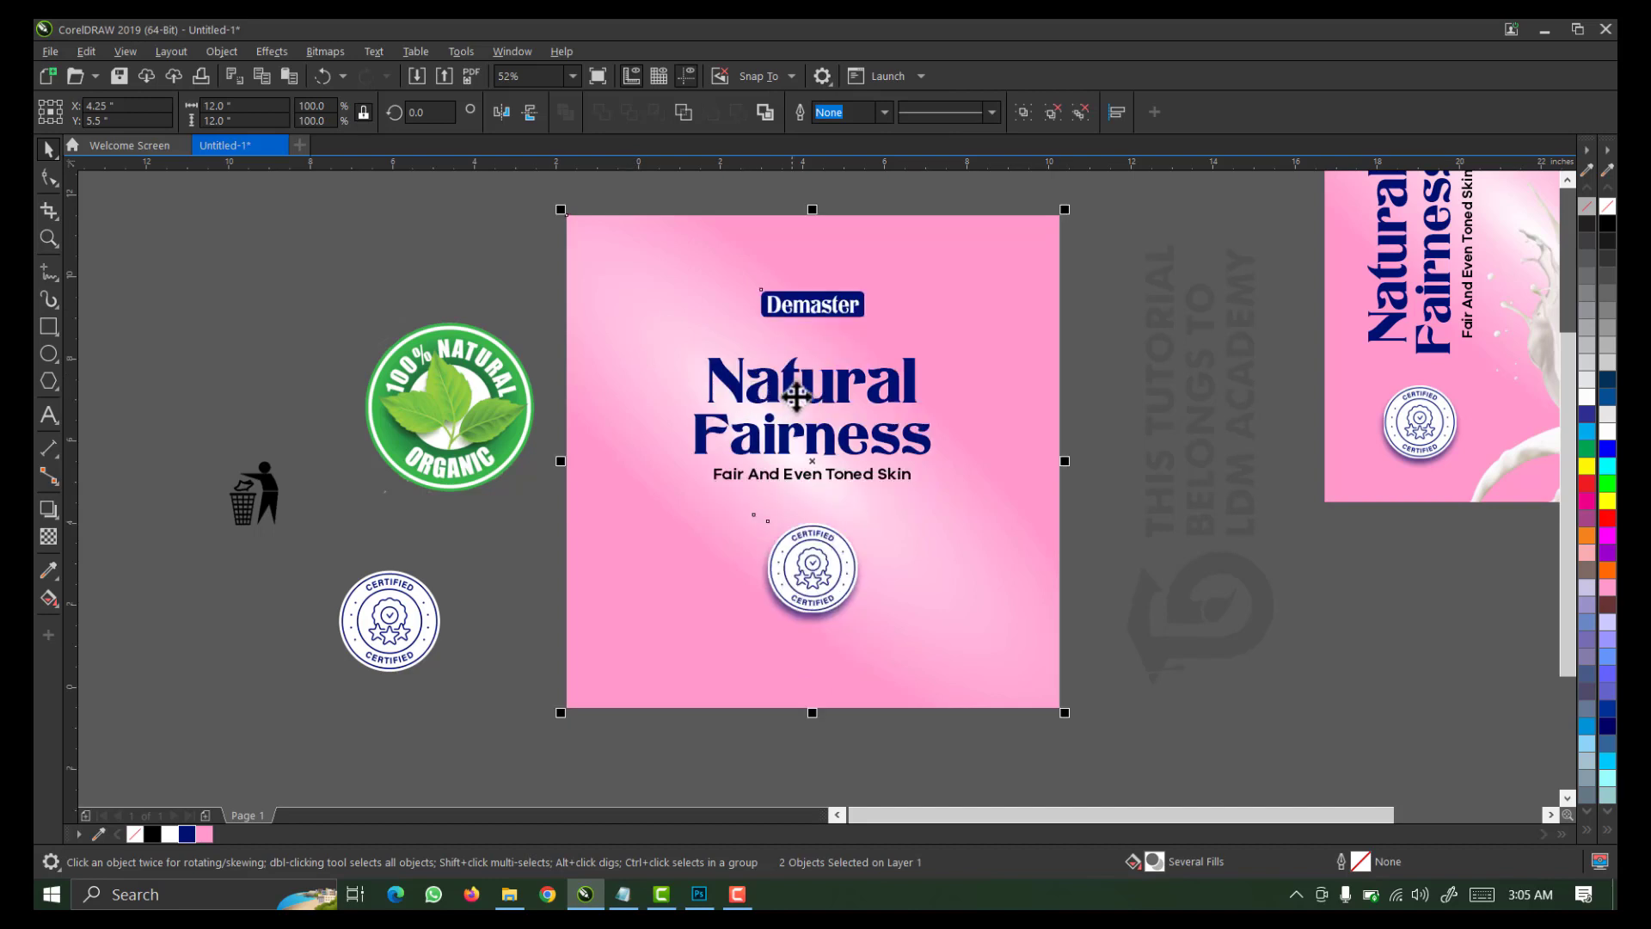
Group the background with the centered artwork and move it below the photo label, at about X 22.875, Y -2.292 inches
click(1068, 308)
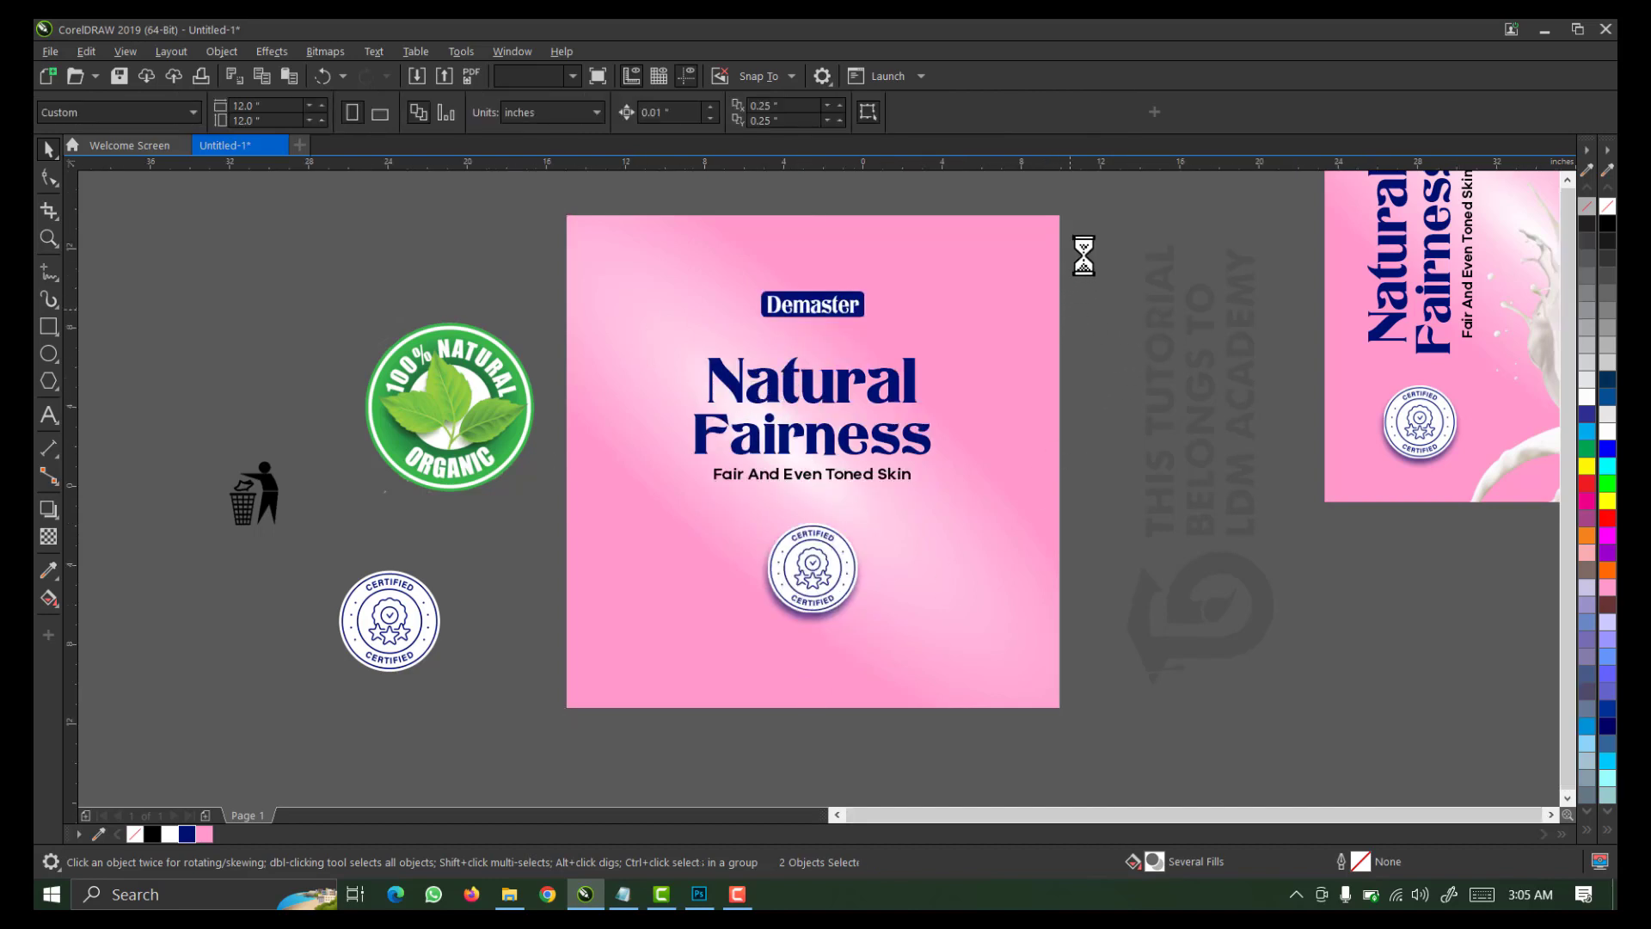
drag(1085, 226, 812, 541)
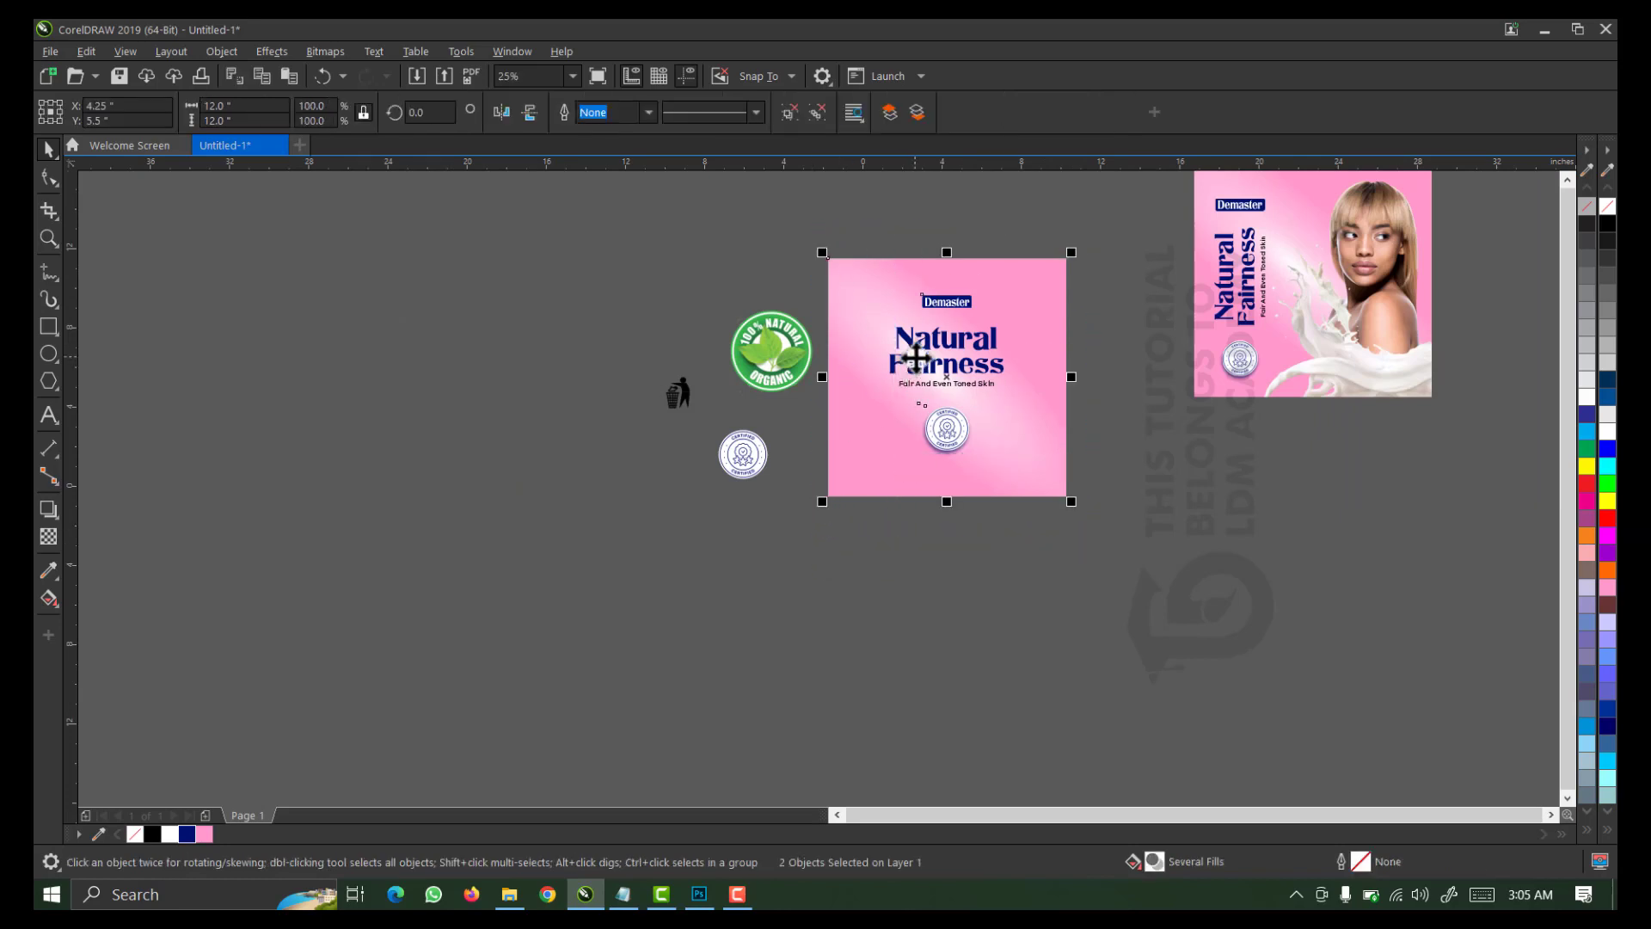
drag(916, 357, 1287, 525)
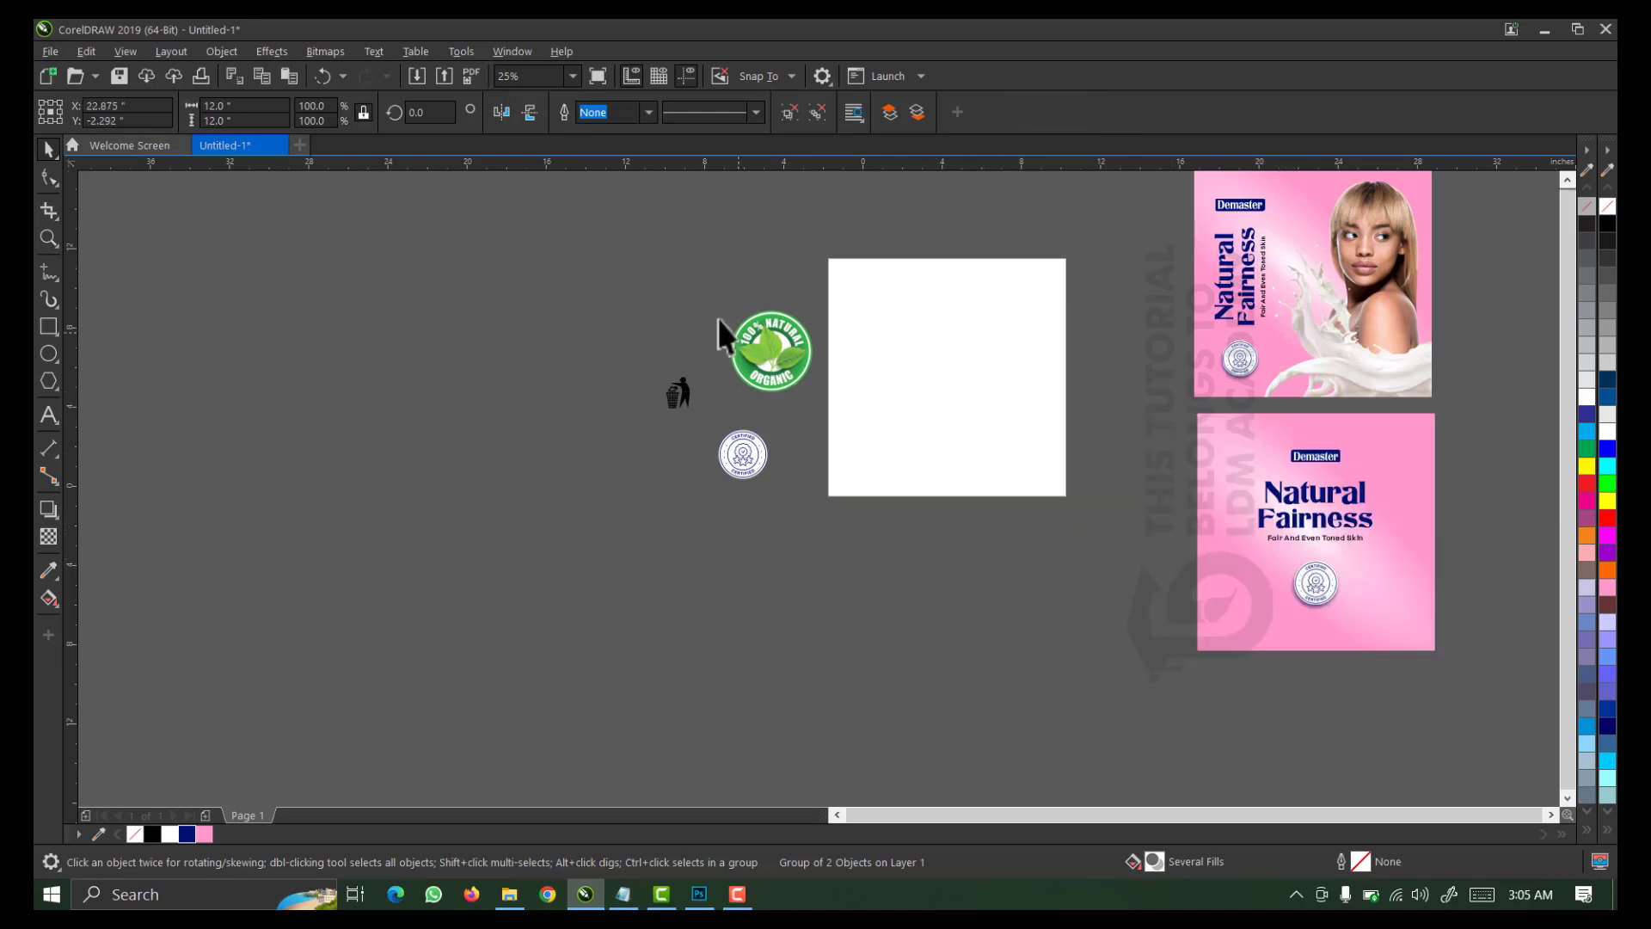
click(673, 283)
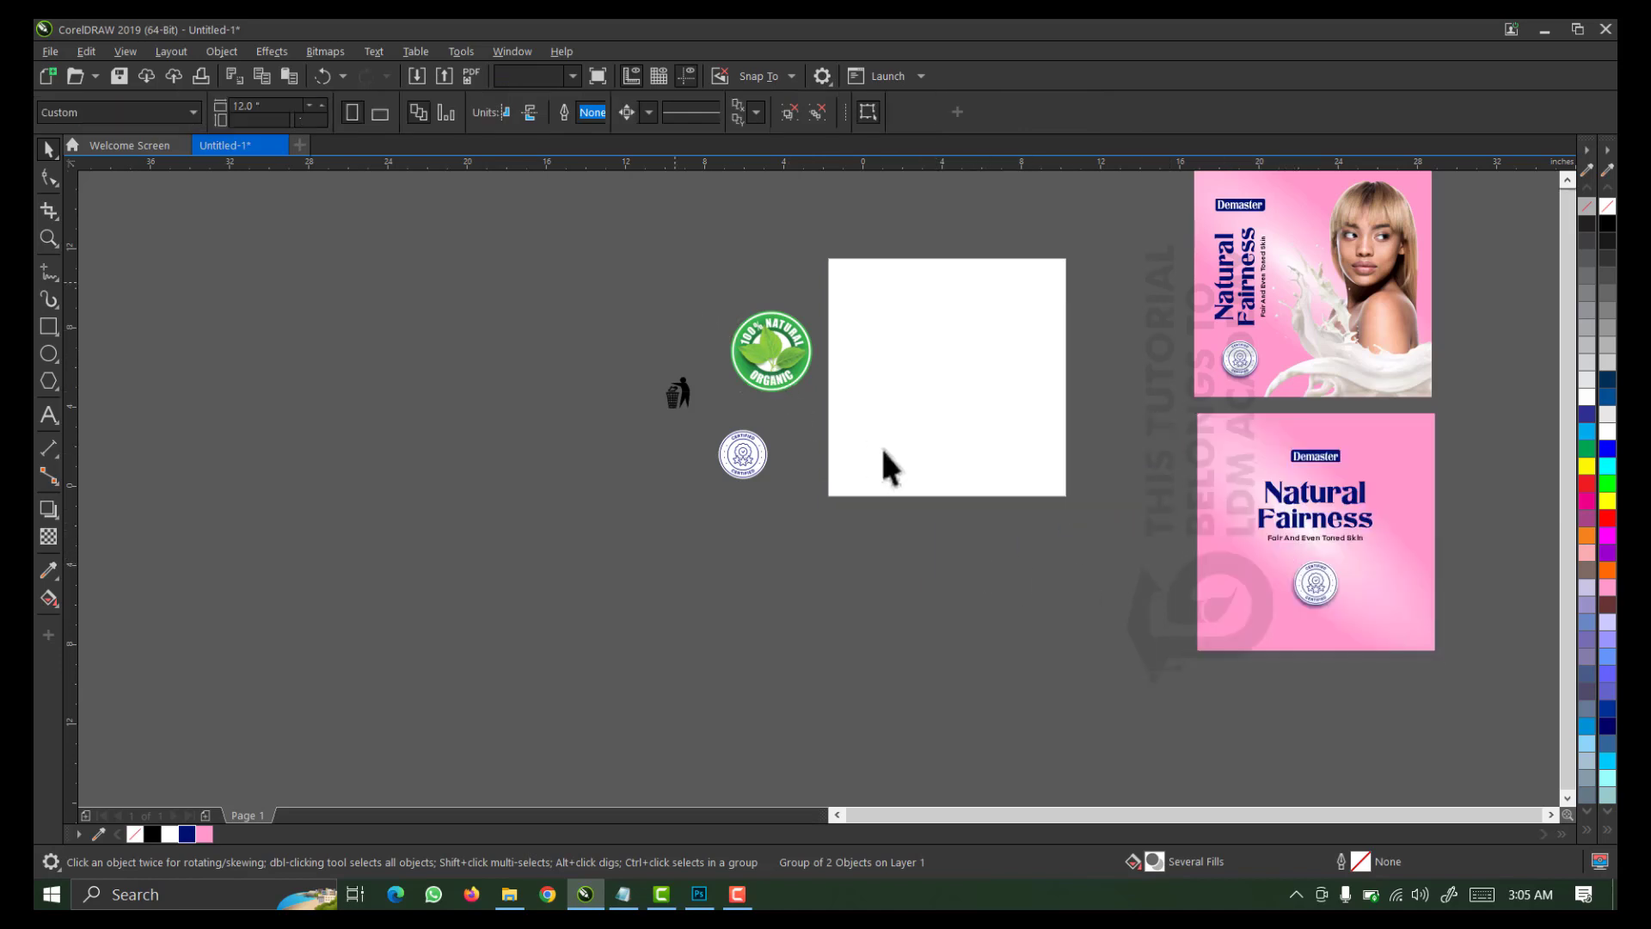
Duplicate the plain logo-and-text label onto the empty page and center the copy on the page
click(1296, 499)
drag(1299, 526, 940, 400)
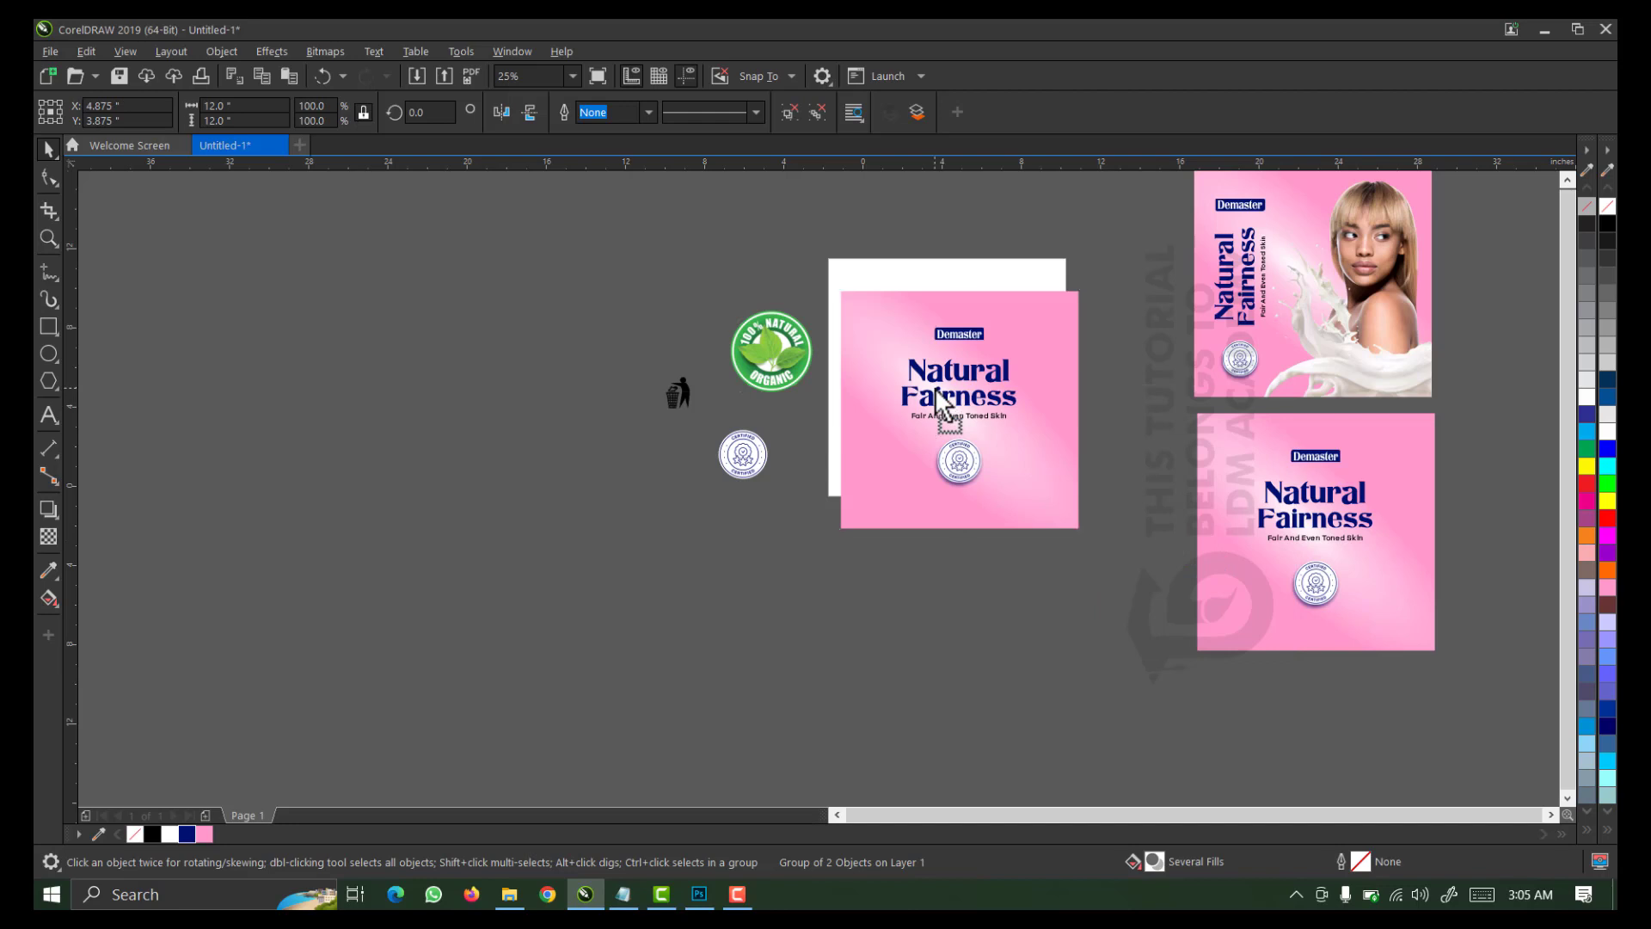
key(p)
key(z)
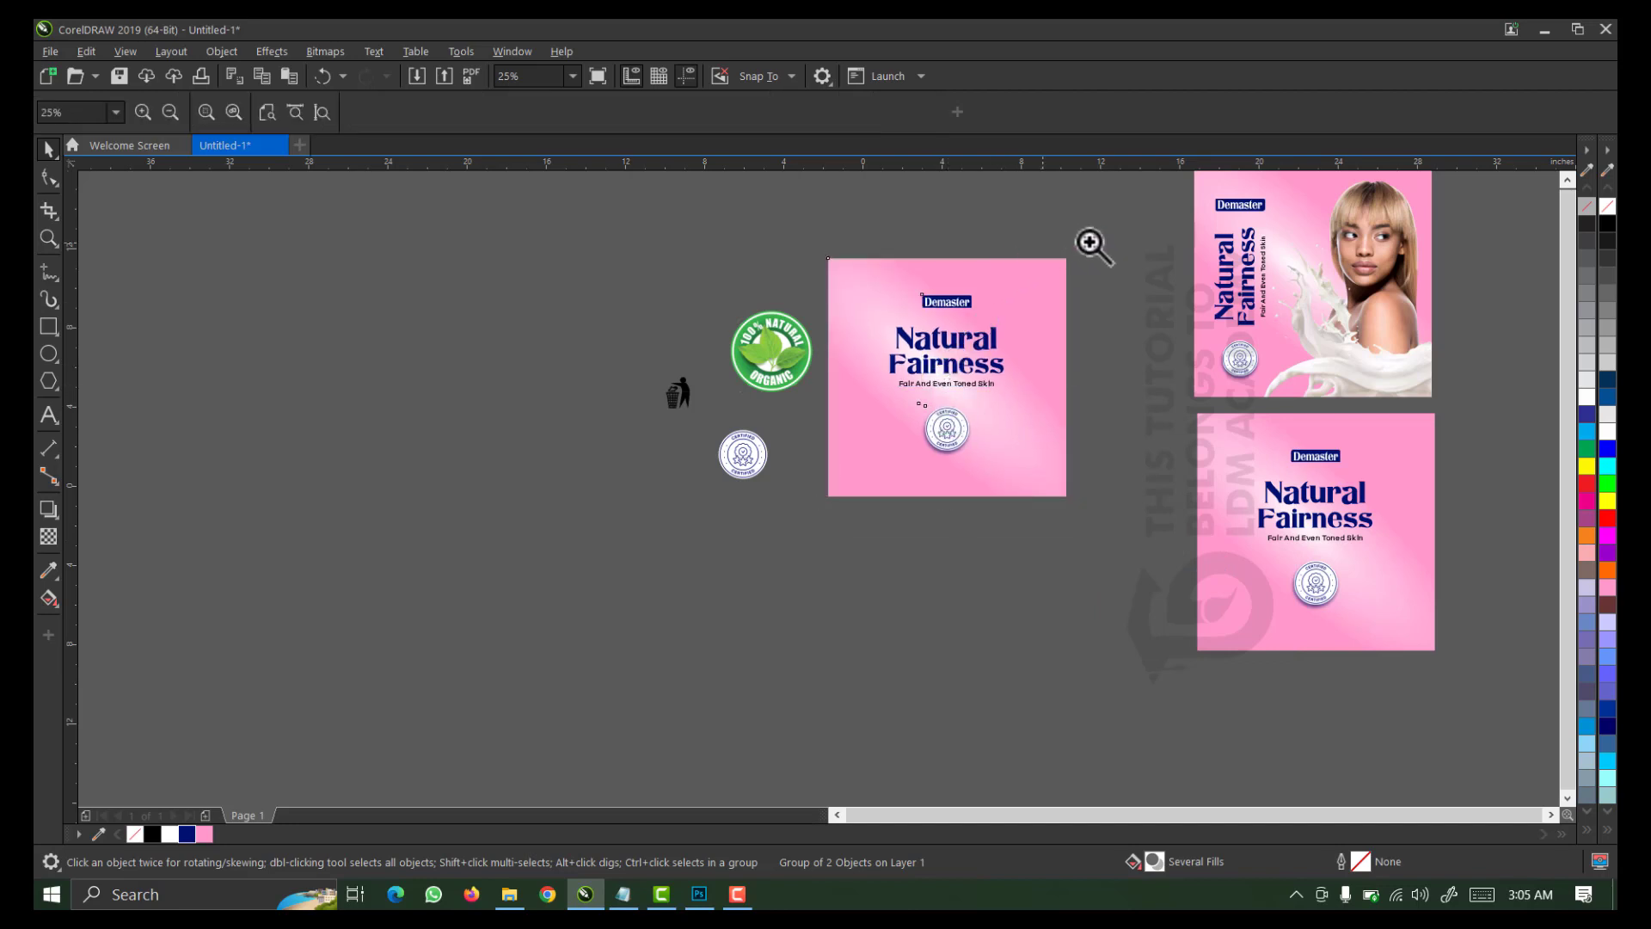
drag(1086, 241, 790, 559)
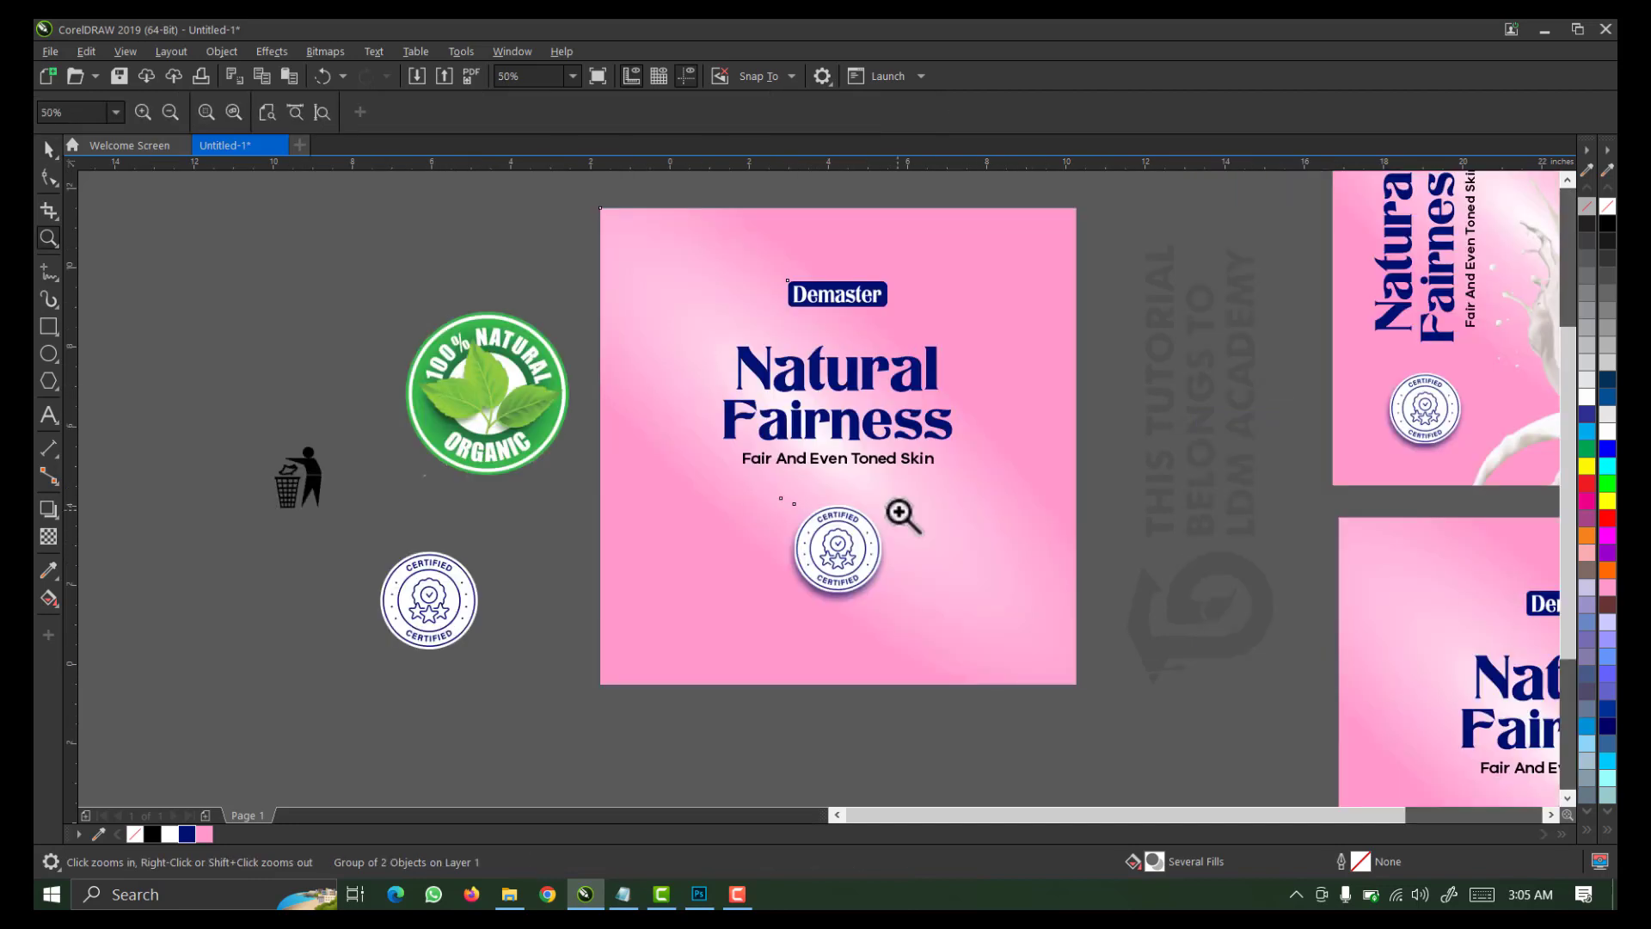
key(space)
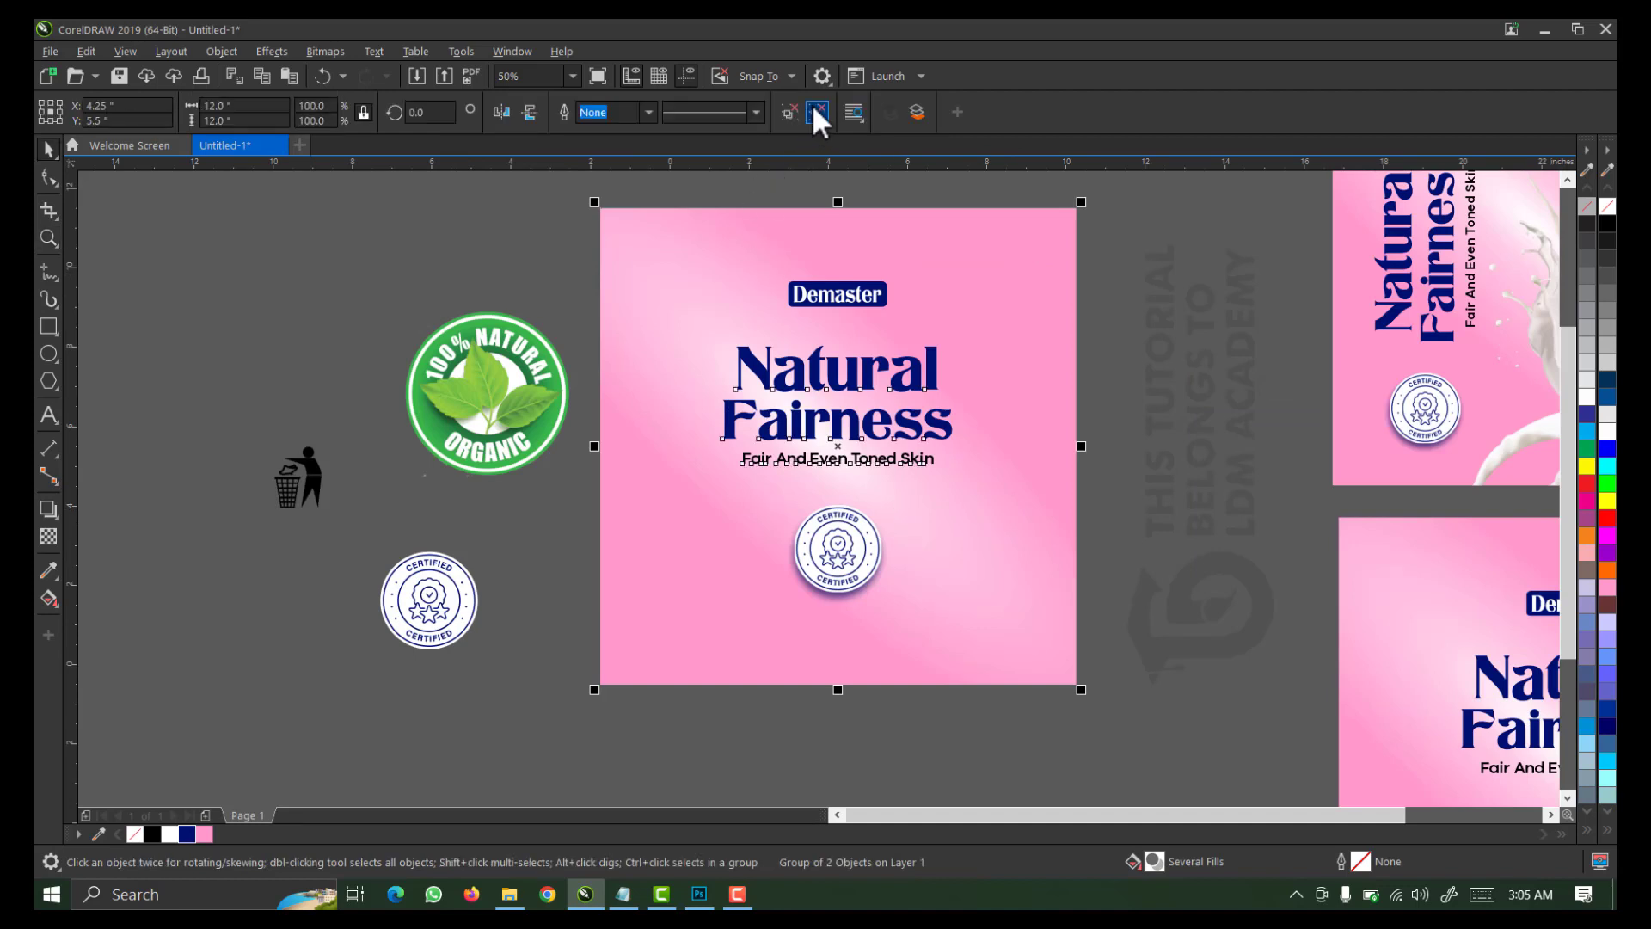
Delete the logo, product text and certified badge from the centered label copy, keeping only its pink gradient background
key(space)
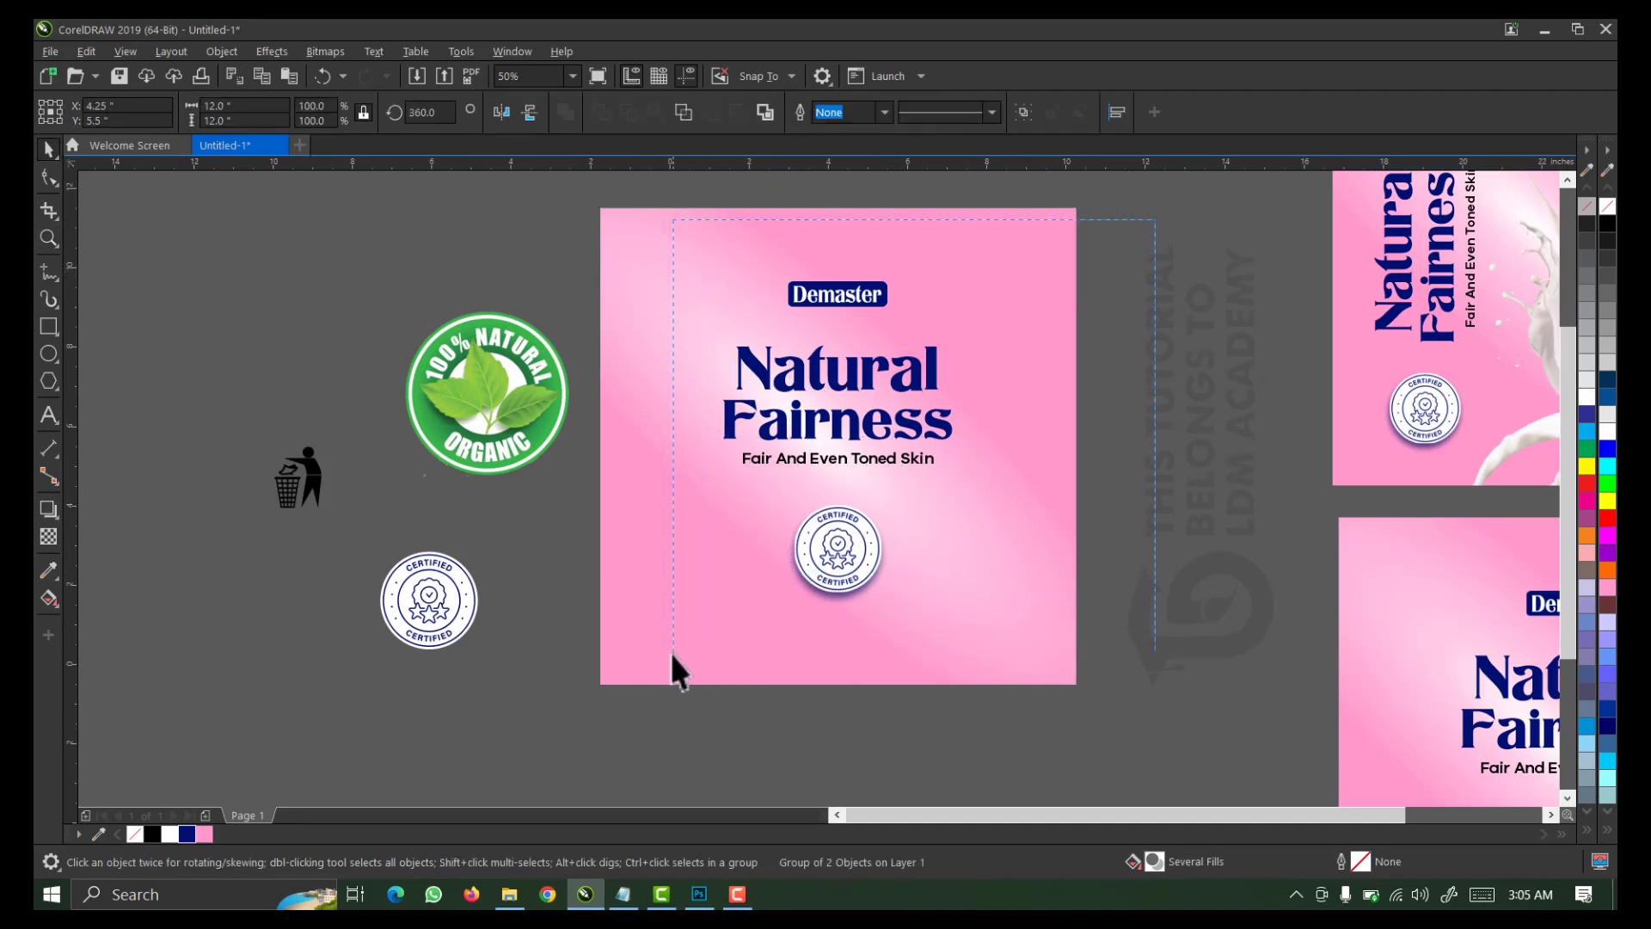
drag(673, 671, 668, 664)
key(Delete)
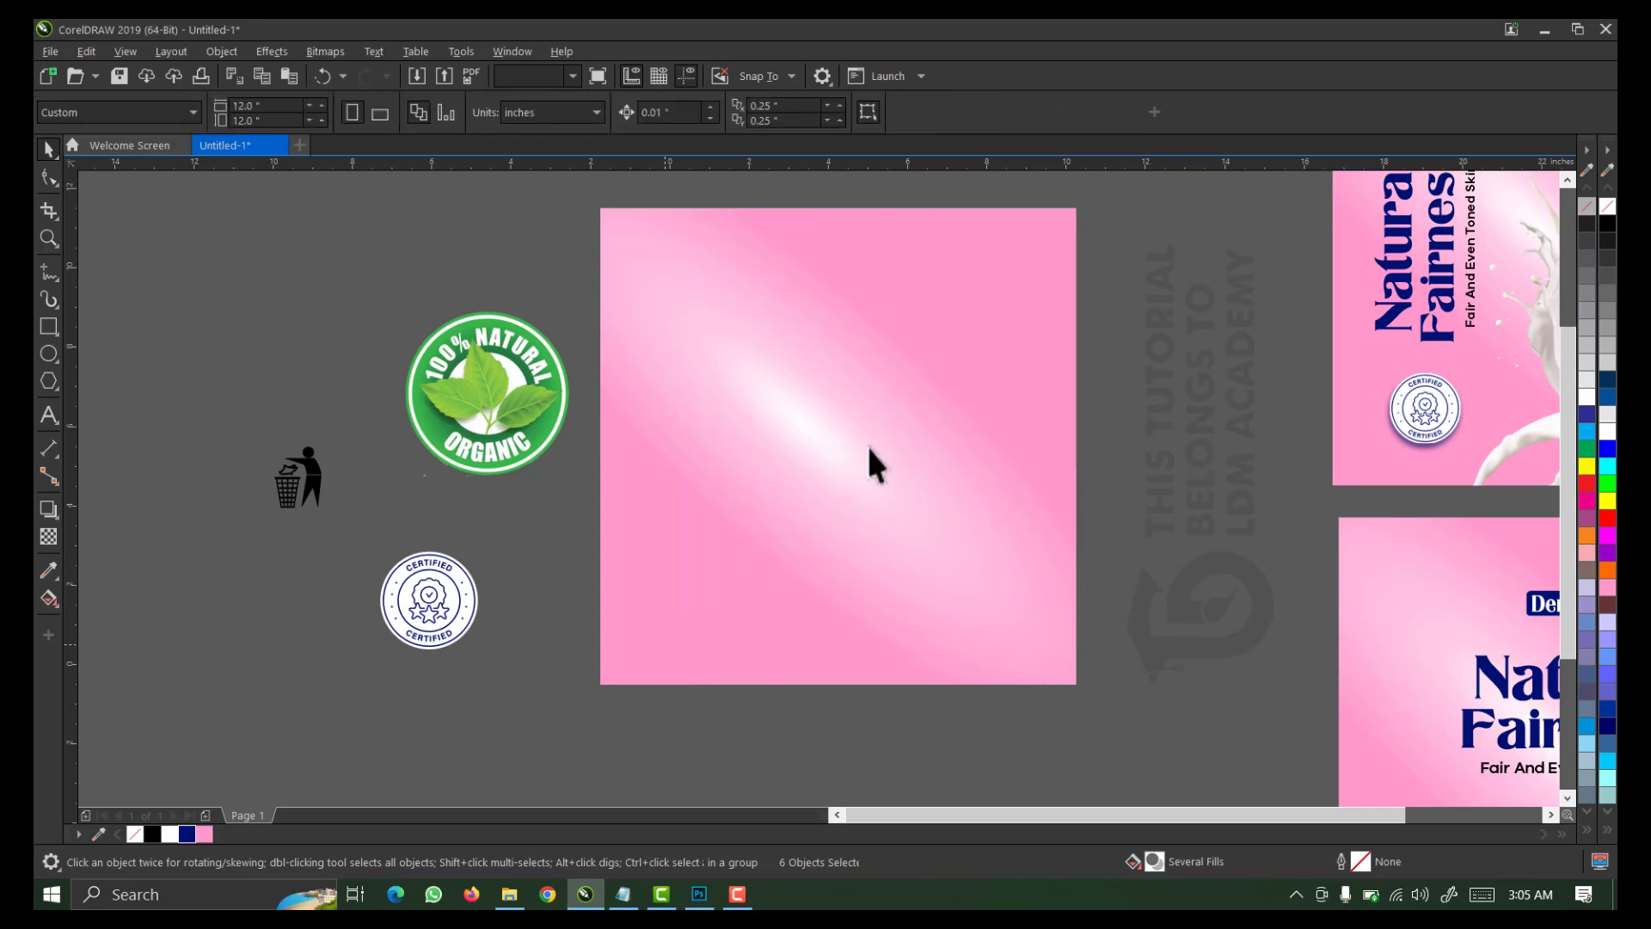
Create a concentric copy of the pink background scaled down to about 10.967 inches square and fill it with white
click(928, 284)
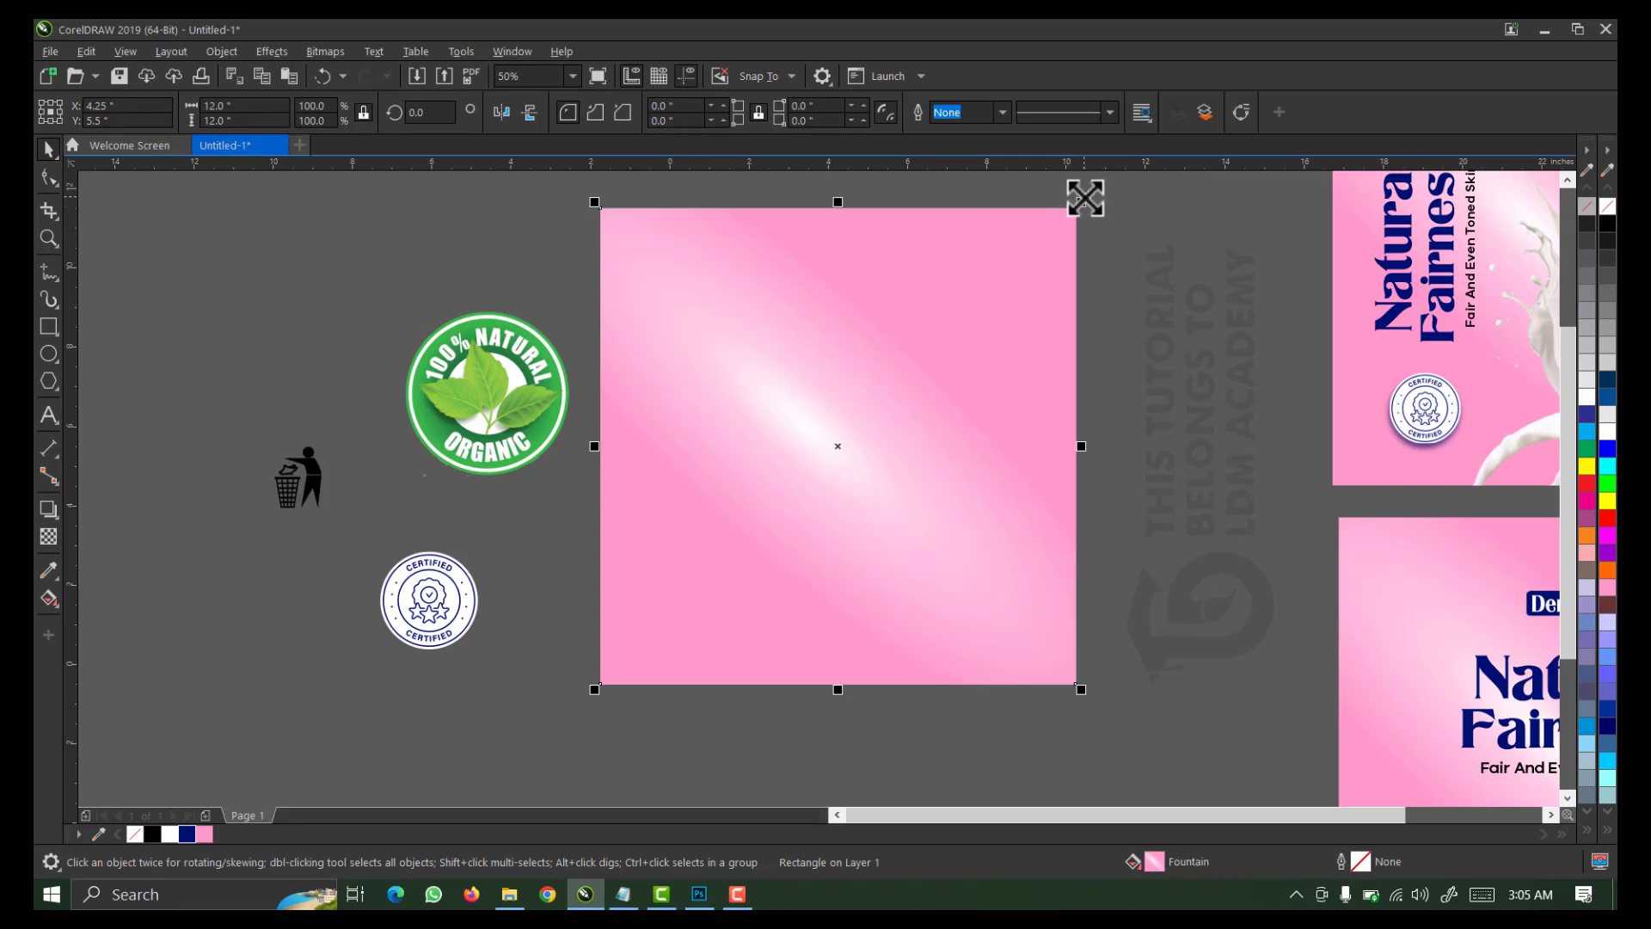
drag(1085, 197, 1075, 219)
right_click(1074, 219)
right_click(908, 338)
click(815, 355)
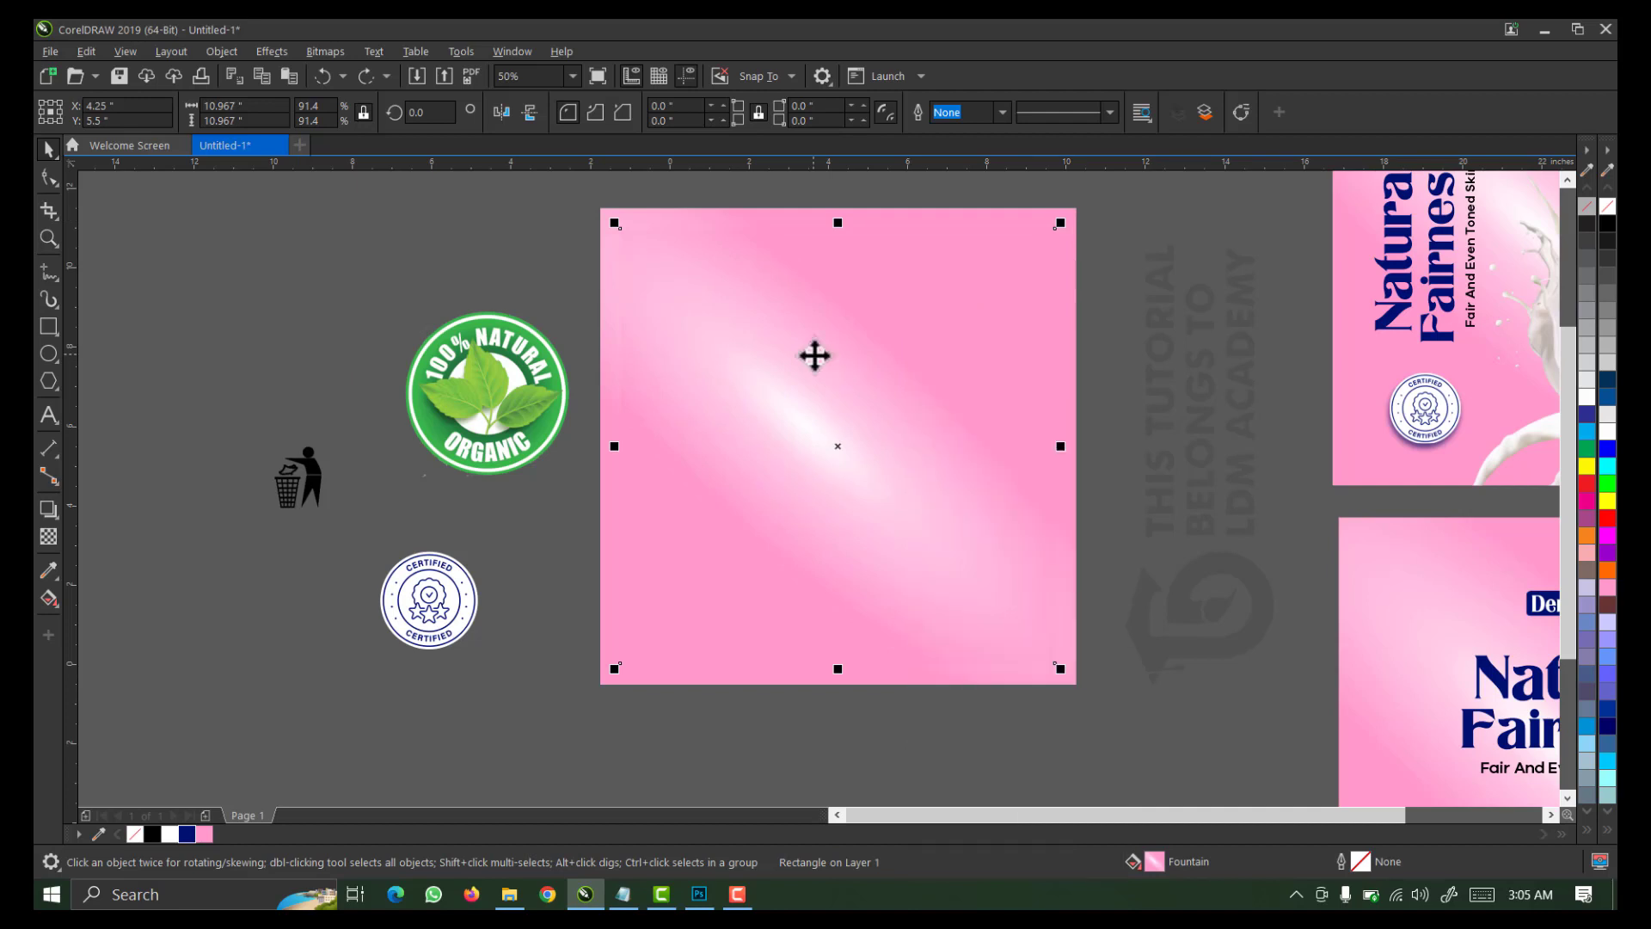
click(1607, 433)
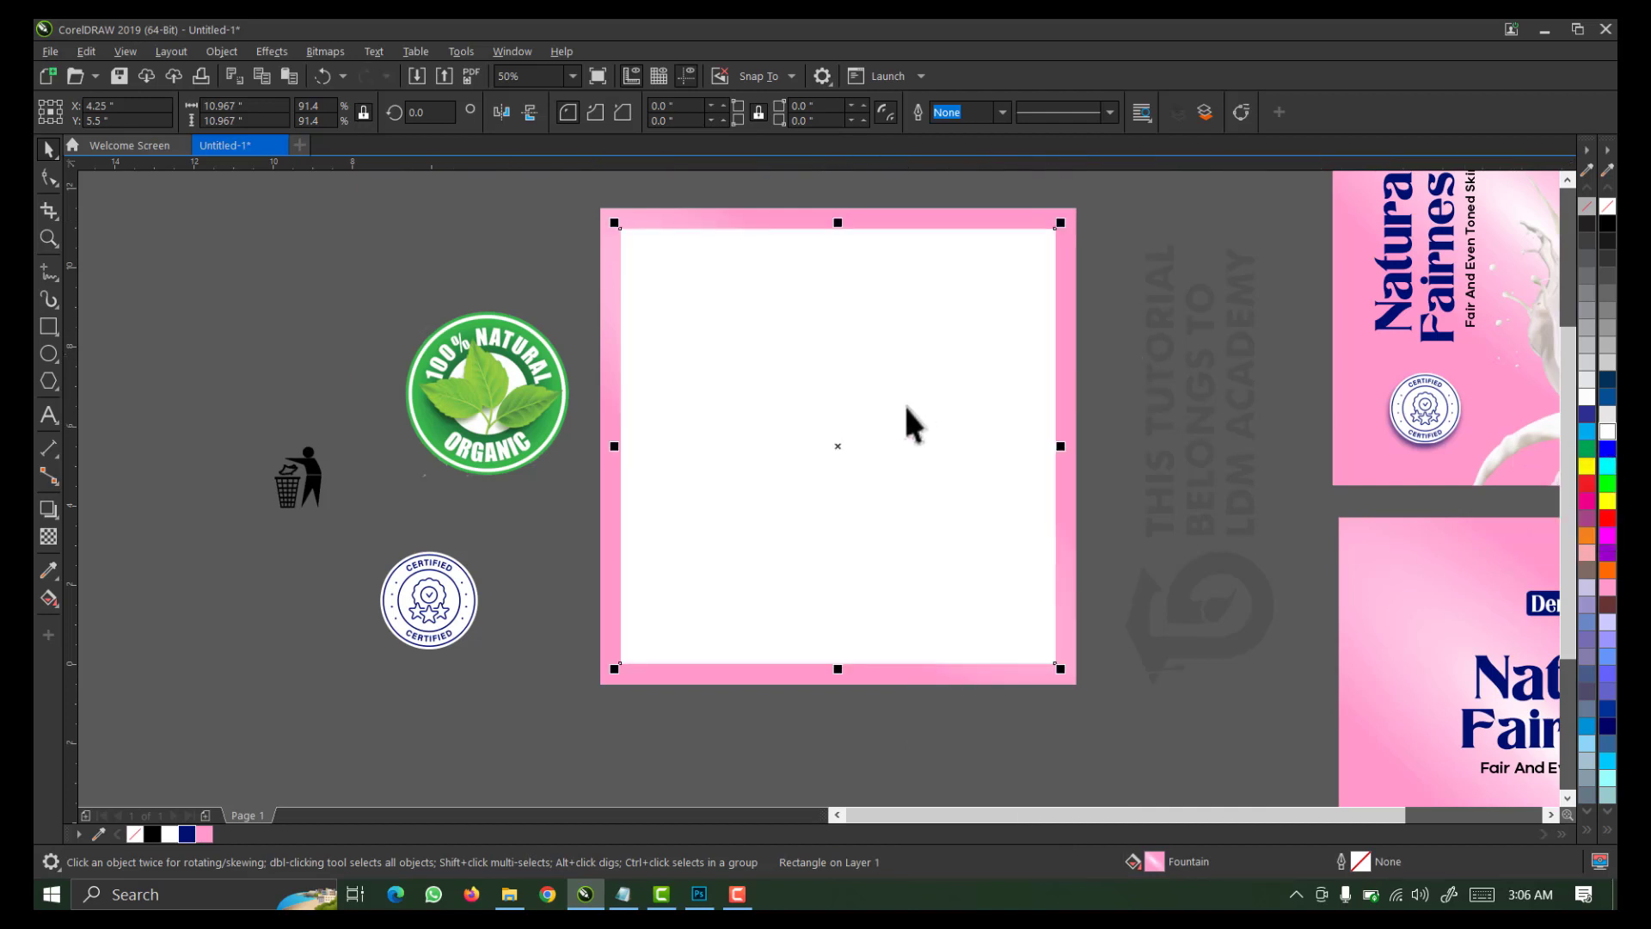
click(262, 277)
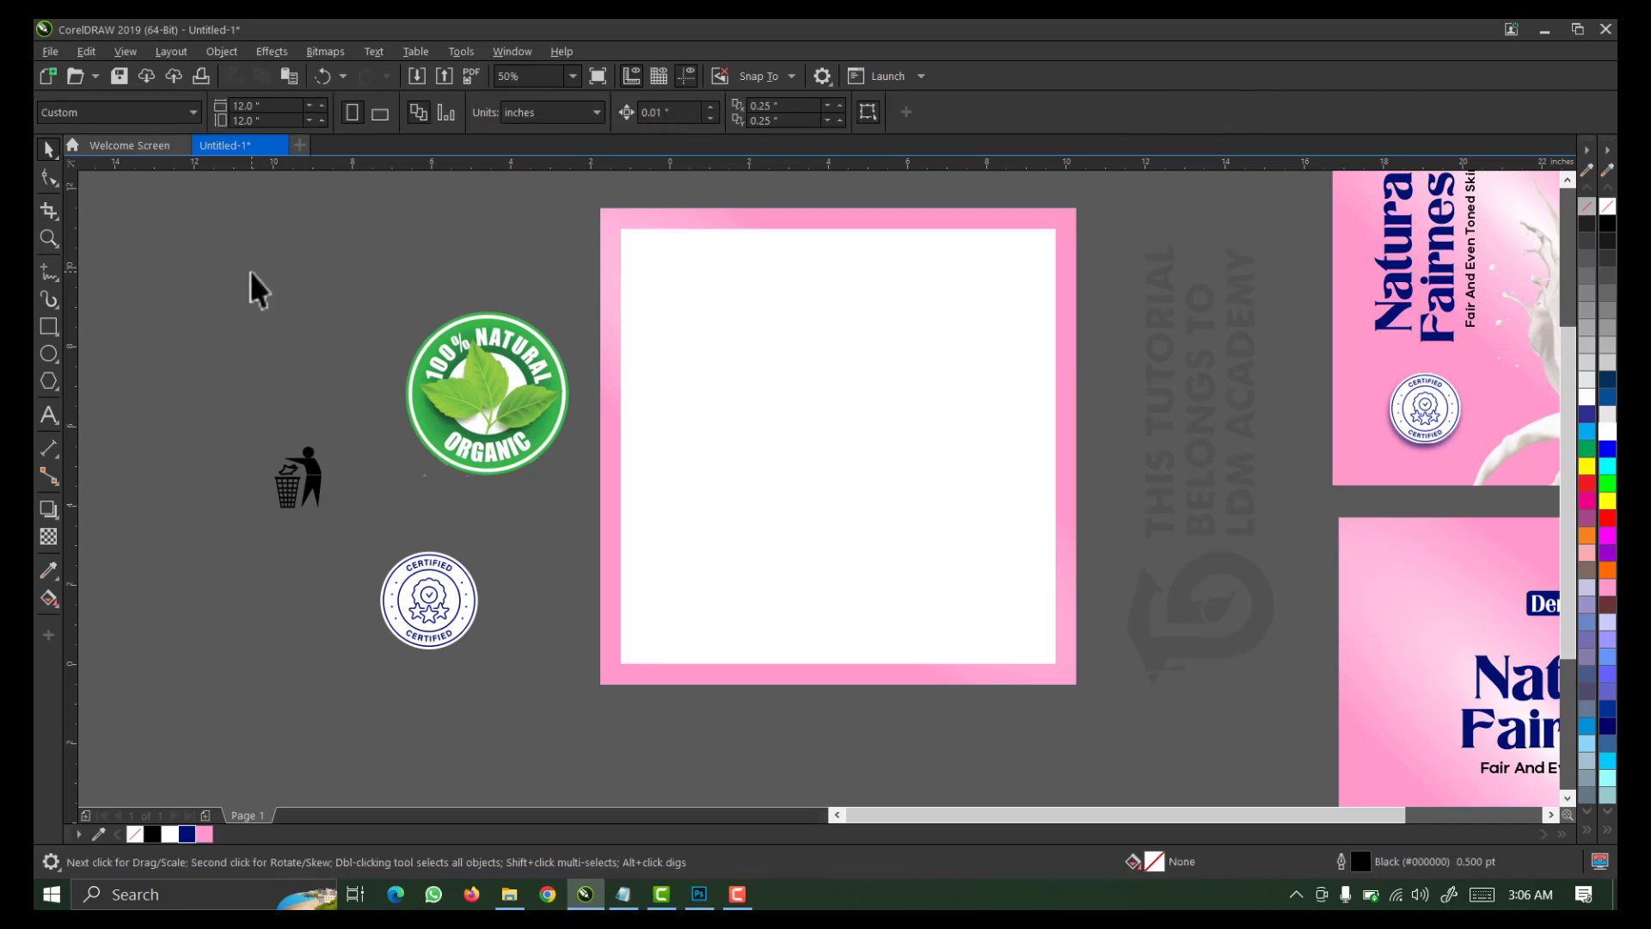
Narrow the white square from its left edge to about 9.934 inches wide, widening the pink strip beside it
click(625, 425)
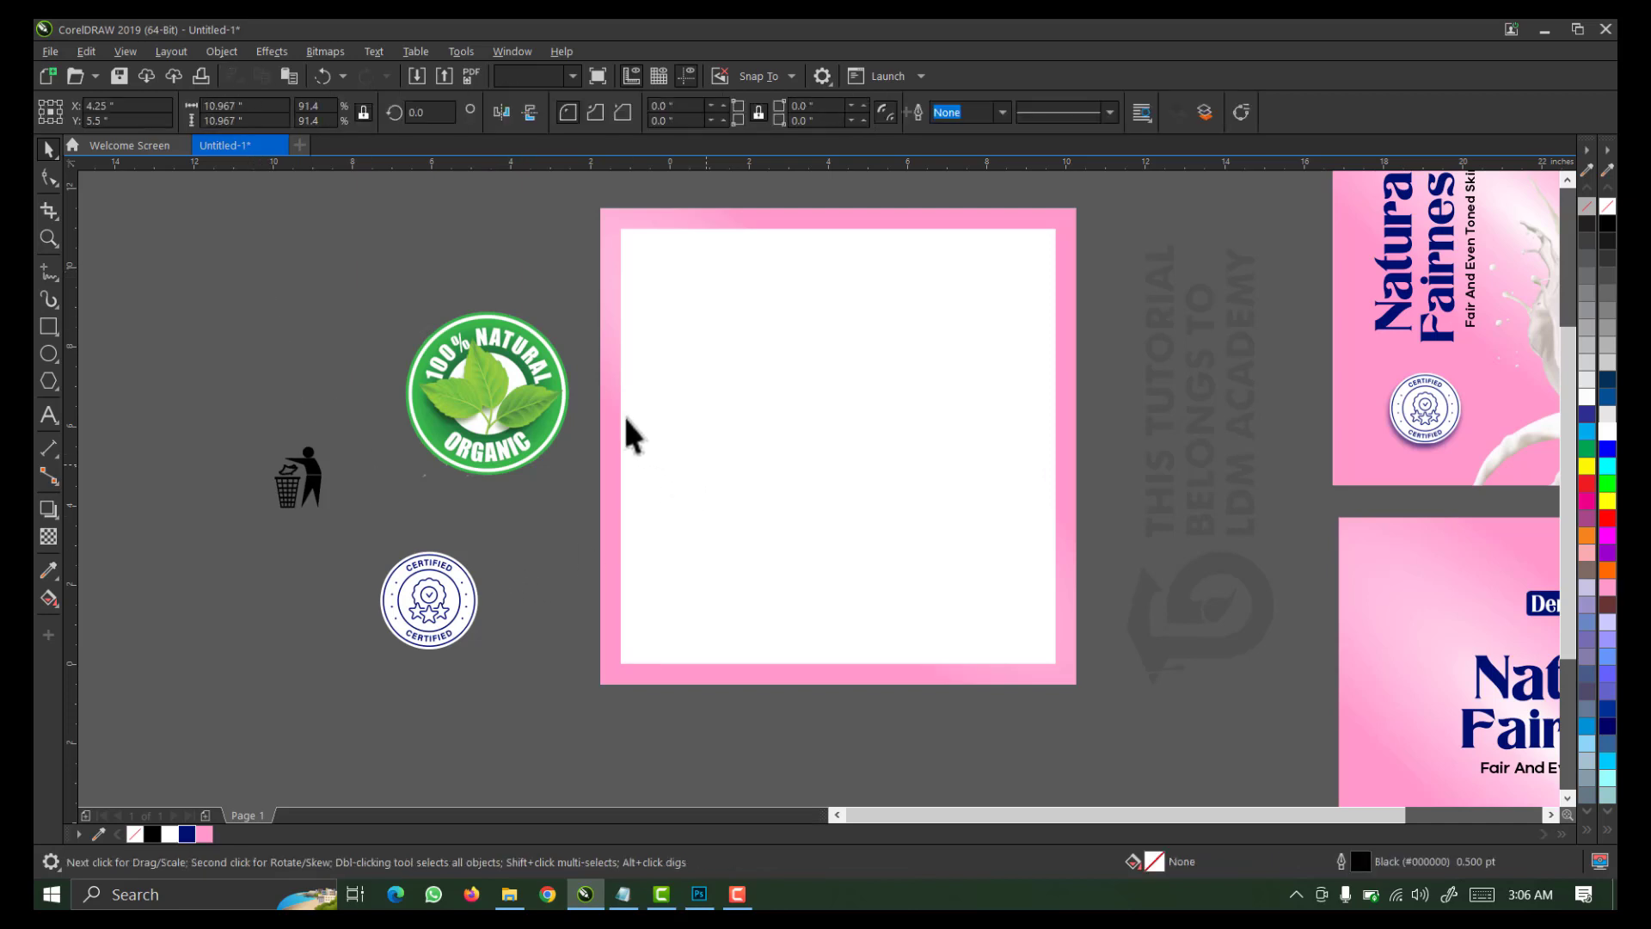
drag(621, 447, 660, 462)
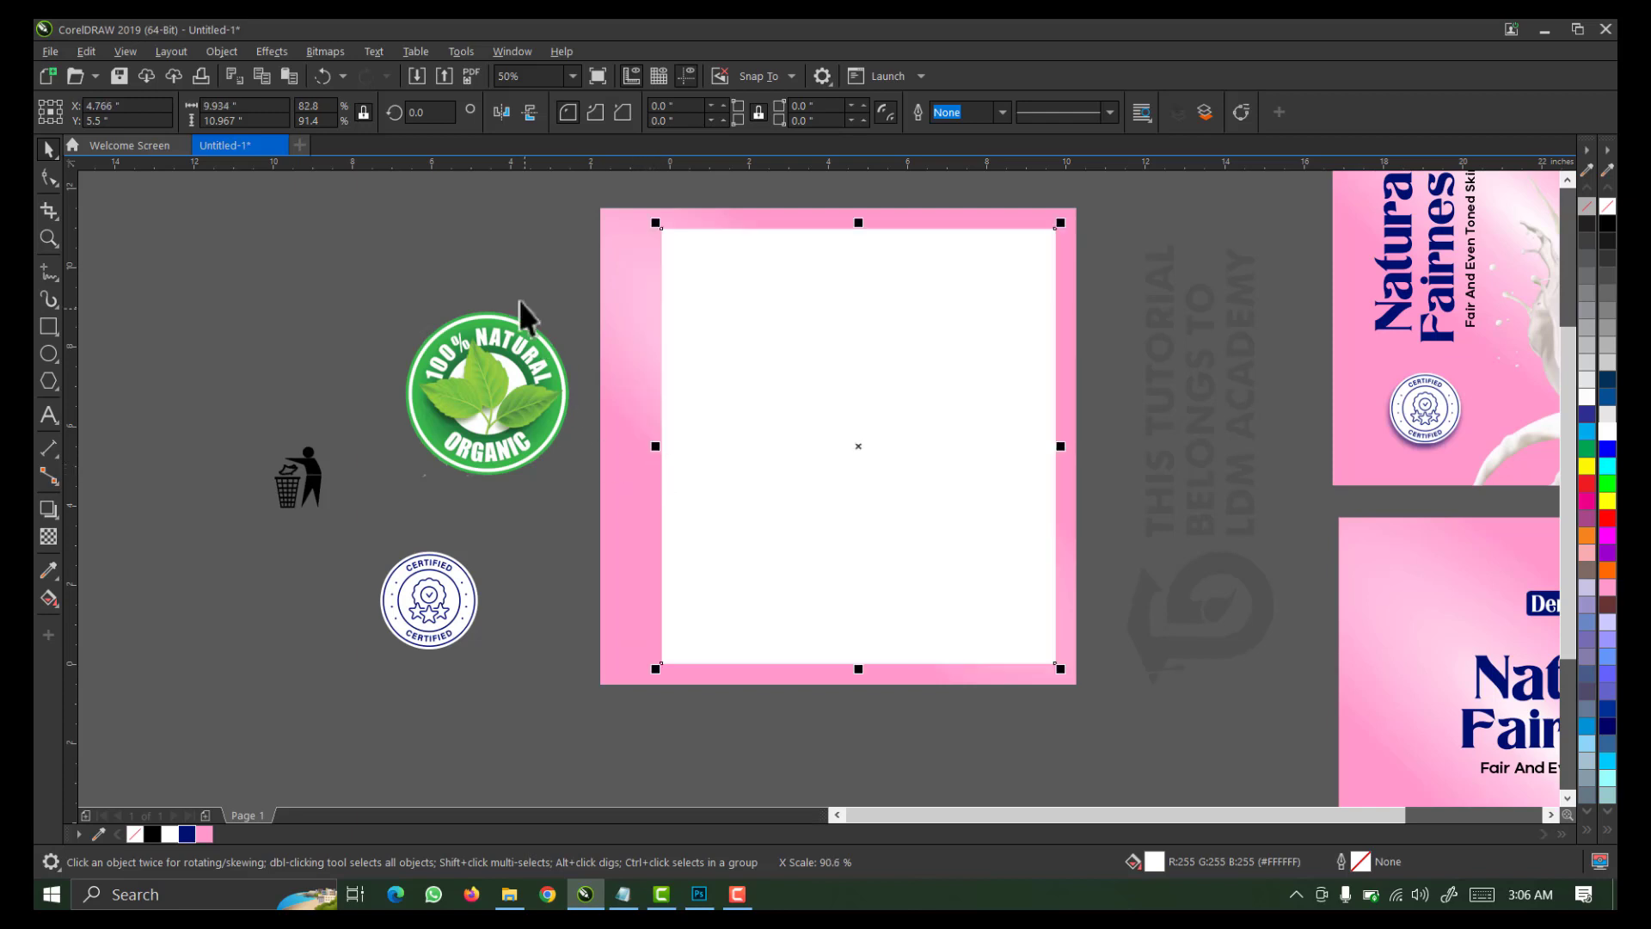
click(504, 277)
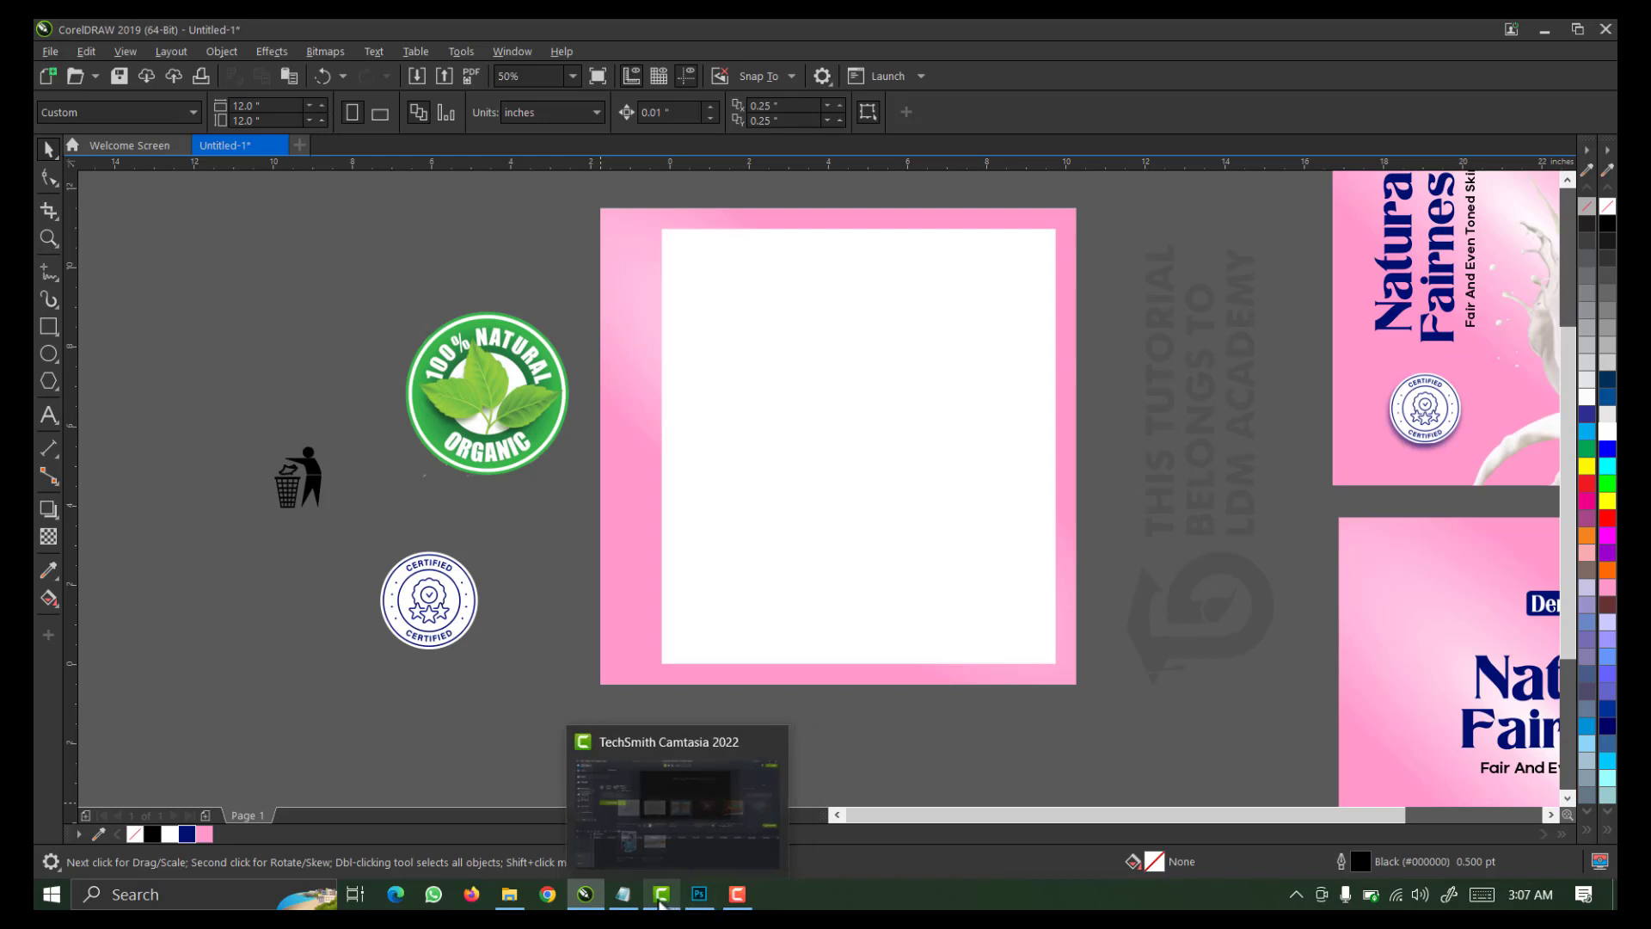
Copy the "produced by: ldmacademy demasterclass students." line from Notepad and paste it into CorelDRAW as artistic text beside the page
click(587, 730)
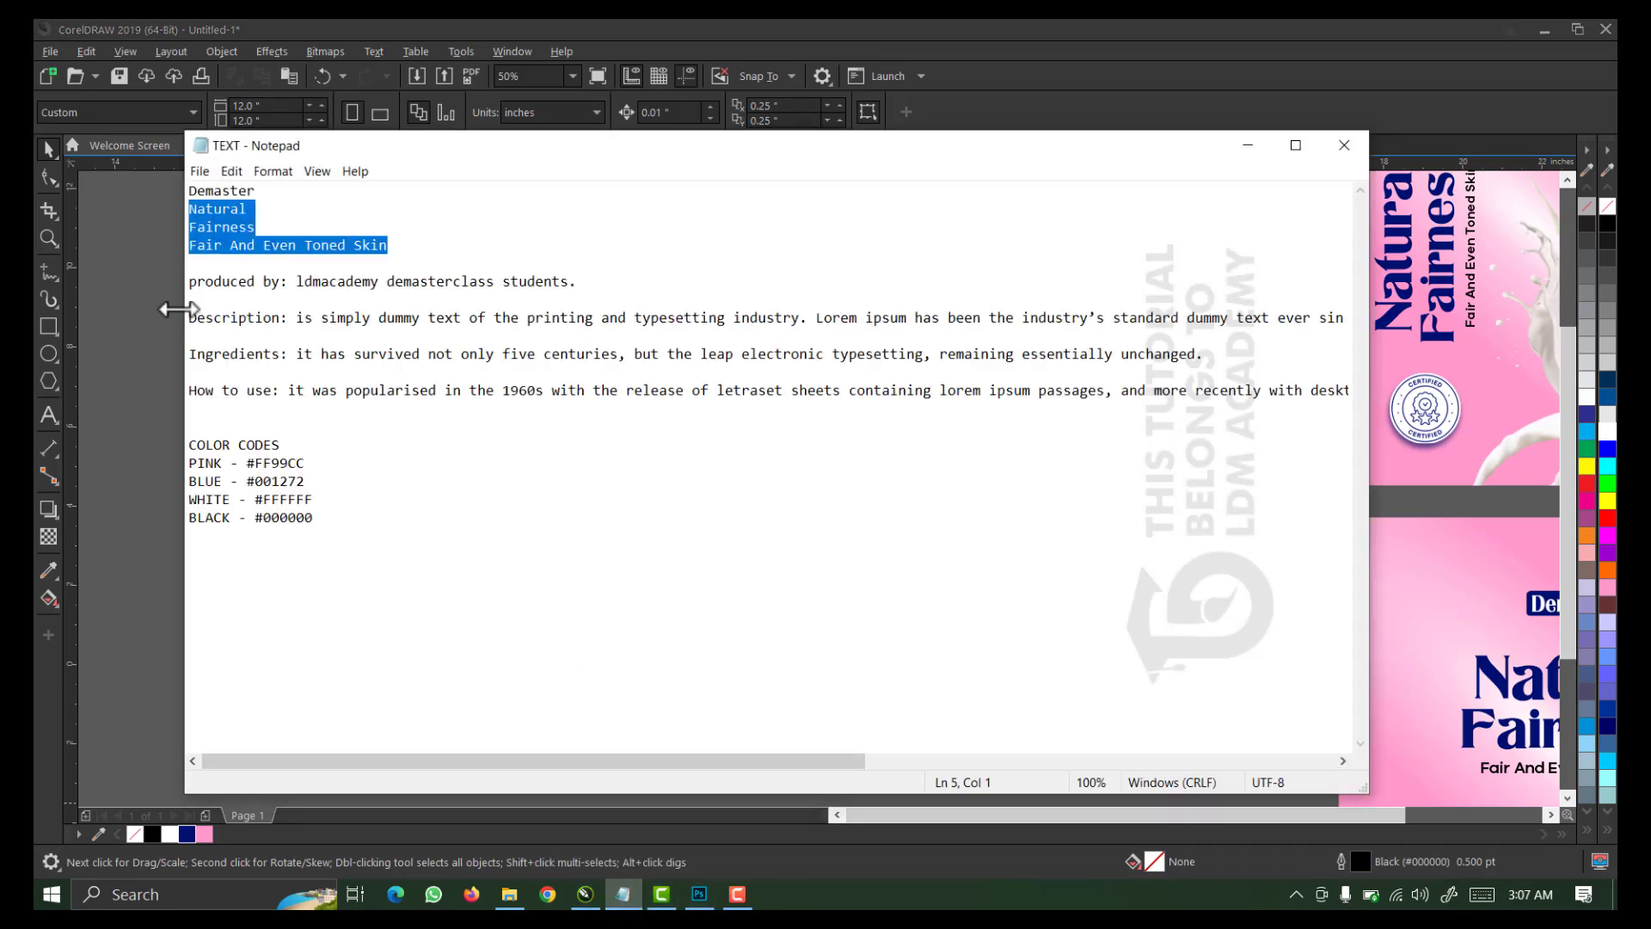
drag(189, 281, 575, 281)
key(ctrl+c)
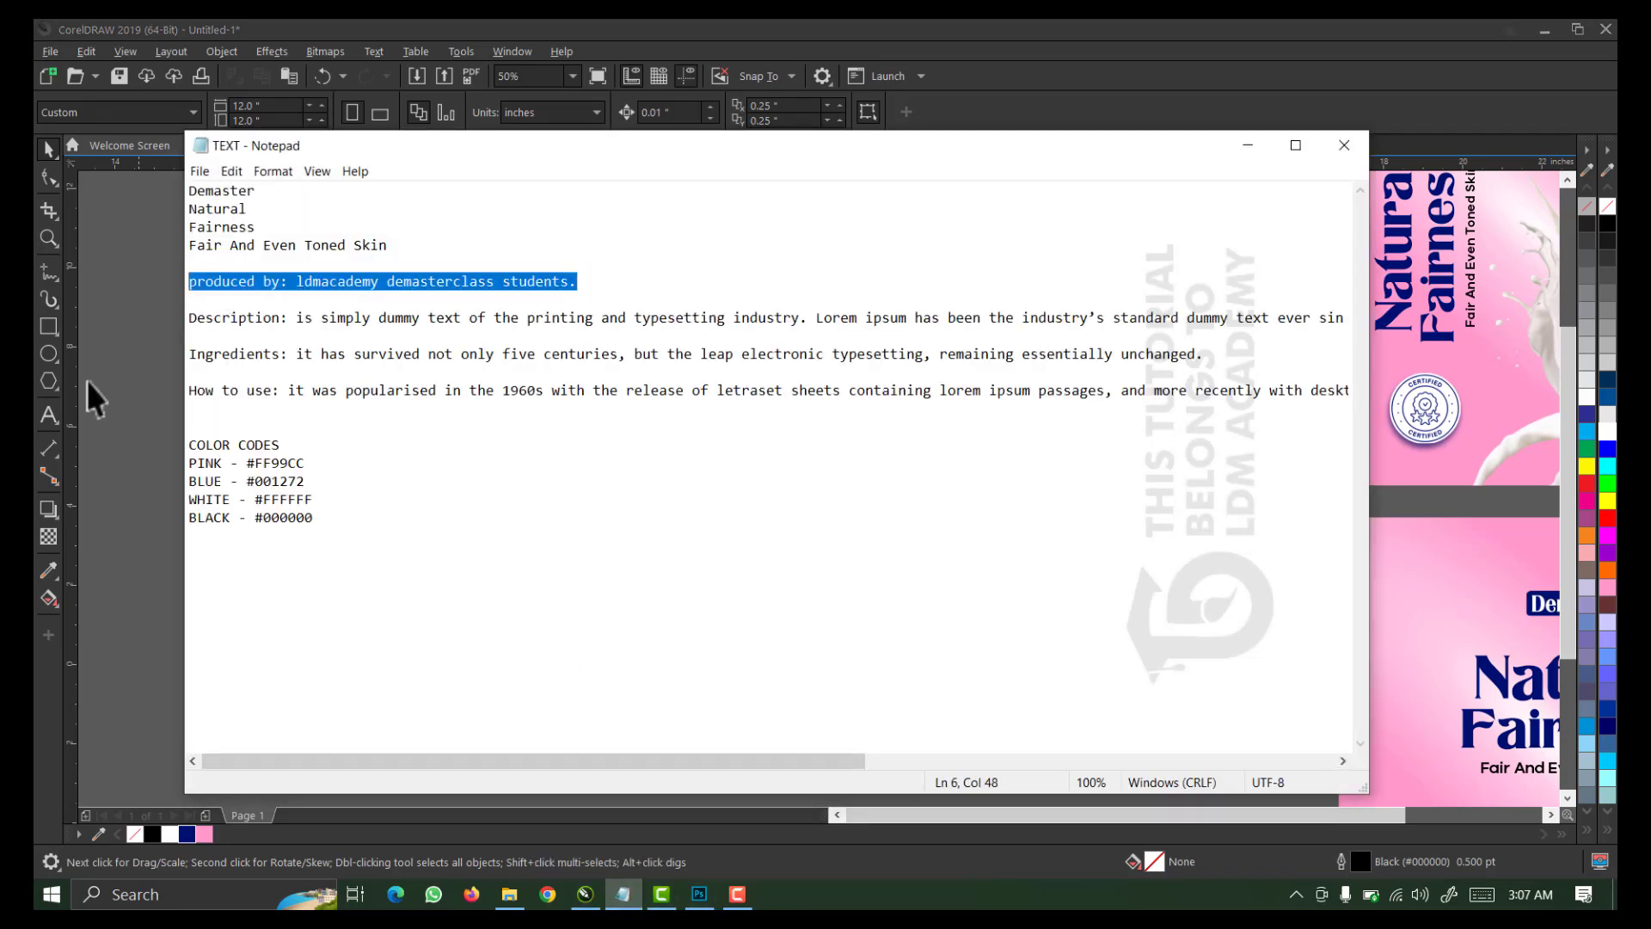
click(88, 382)
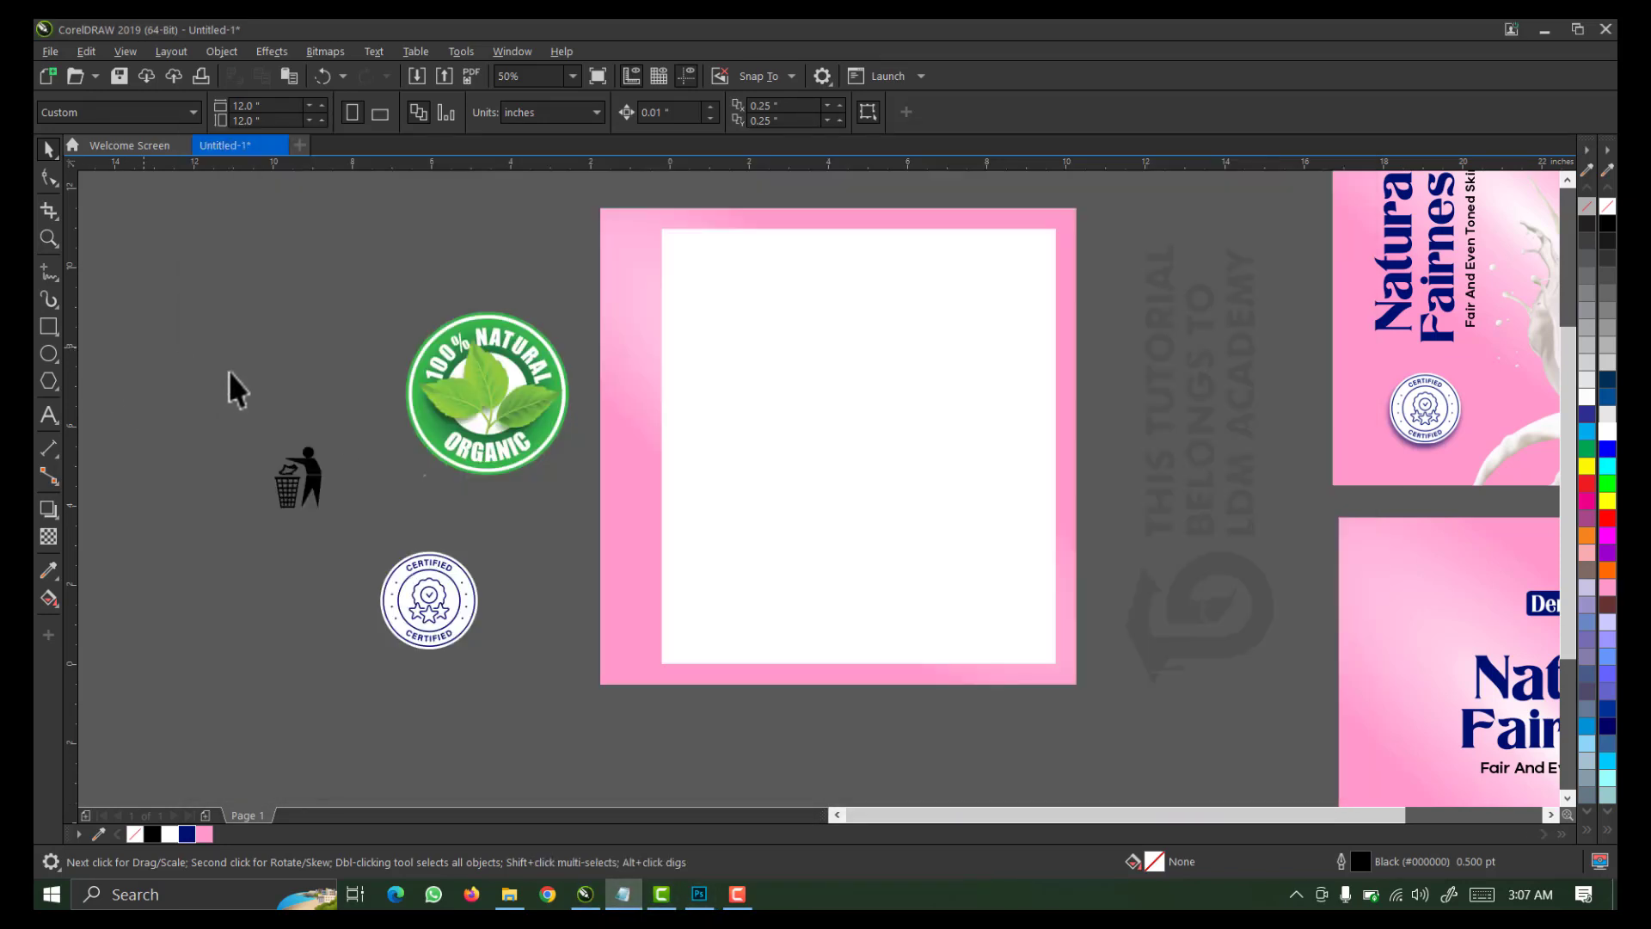
click(48, 416)
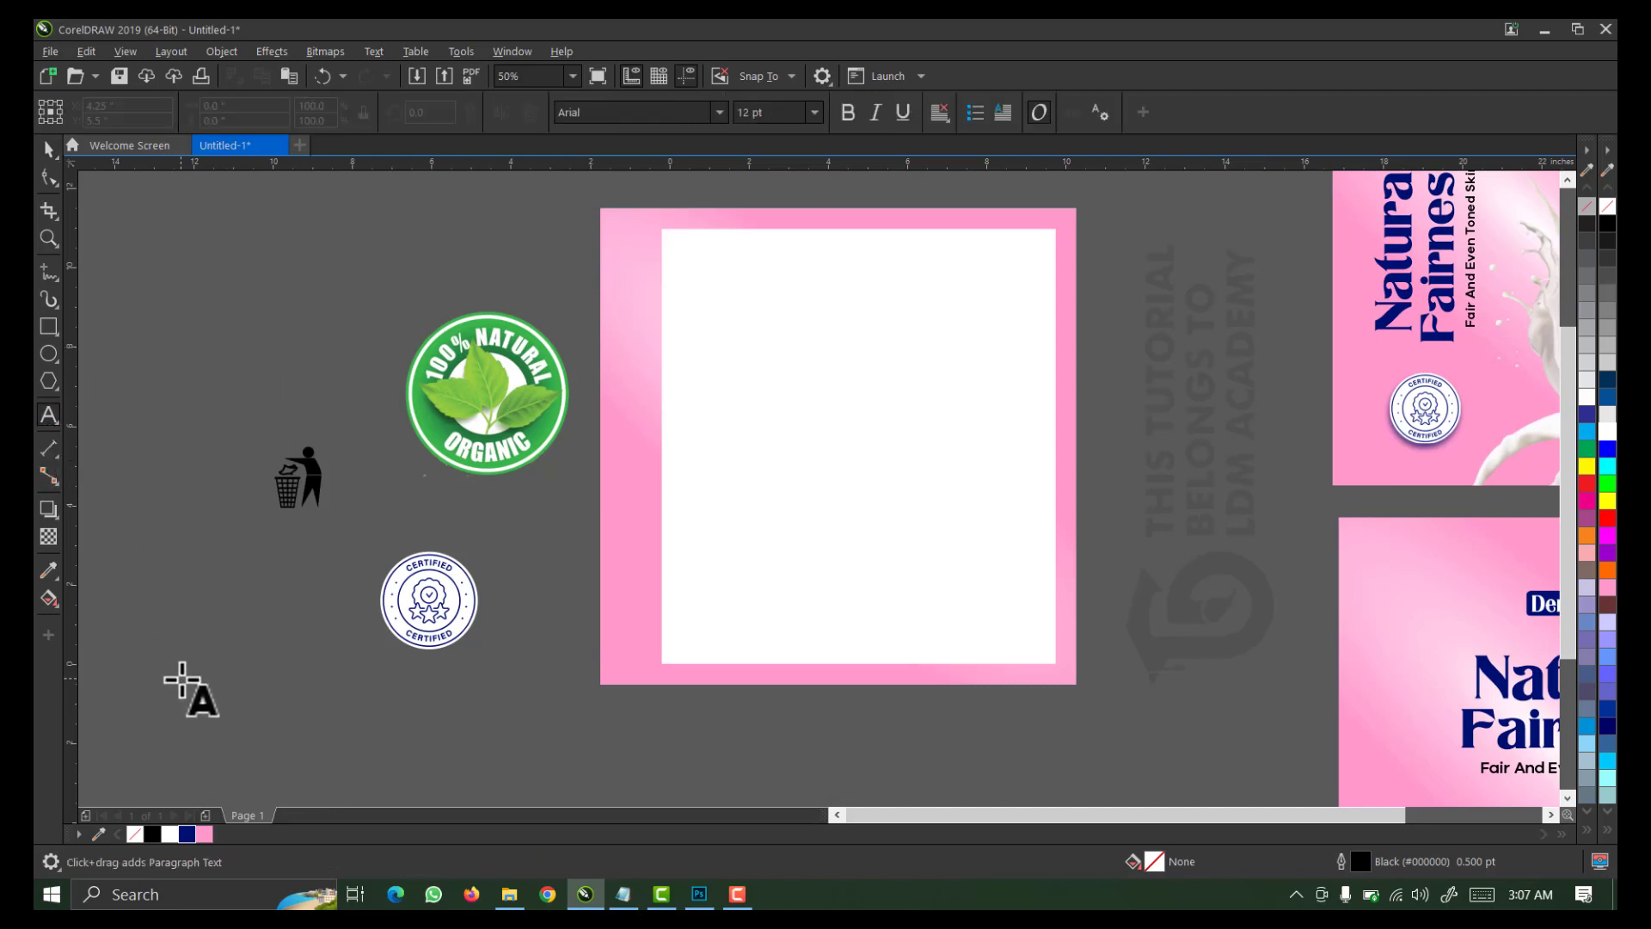
click(211, 776)
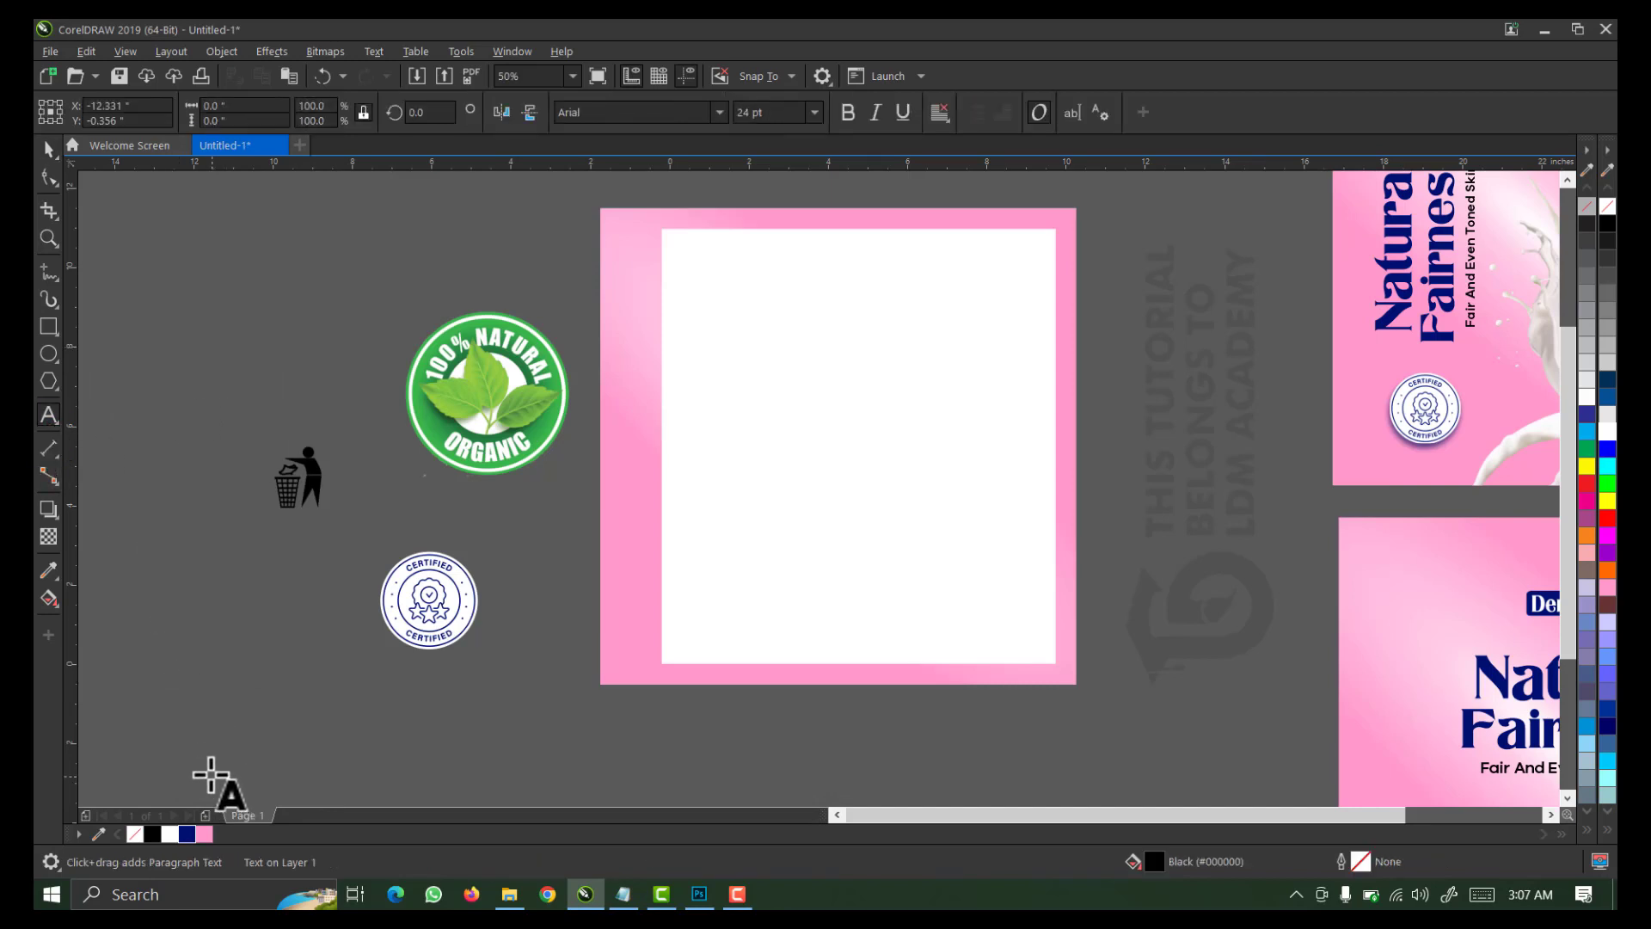
key(ctrl+v)
click(48, 148)
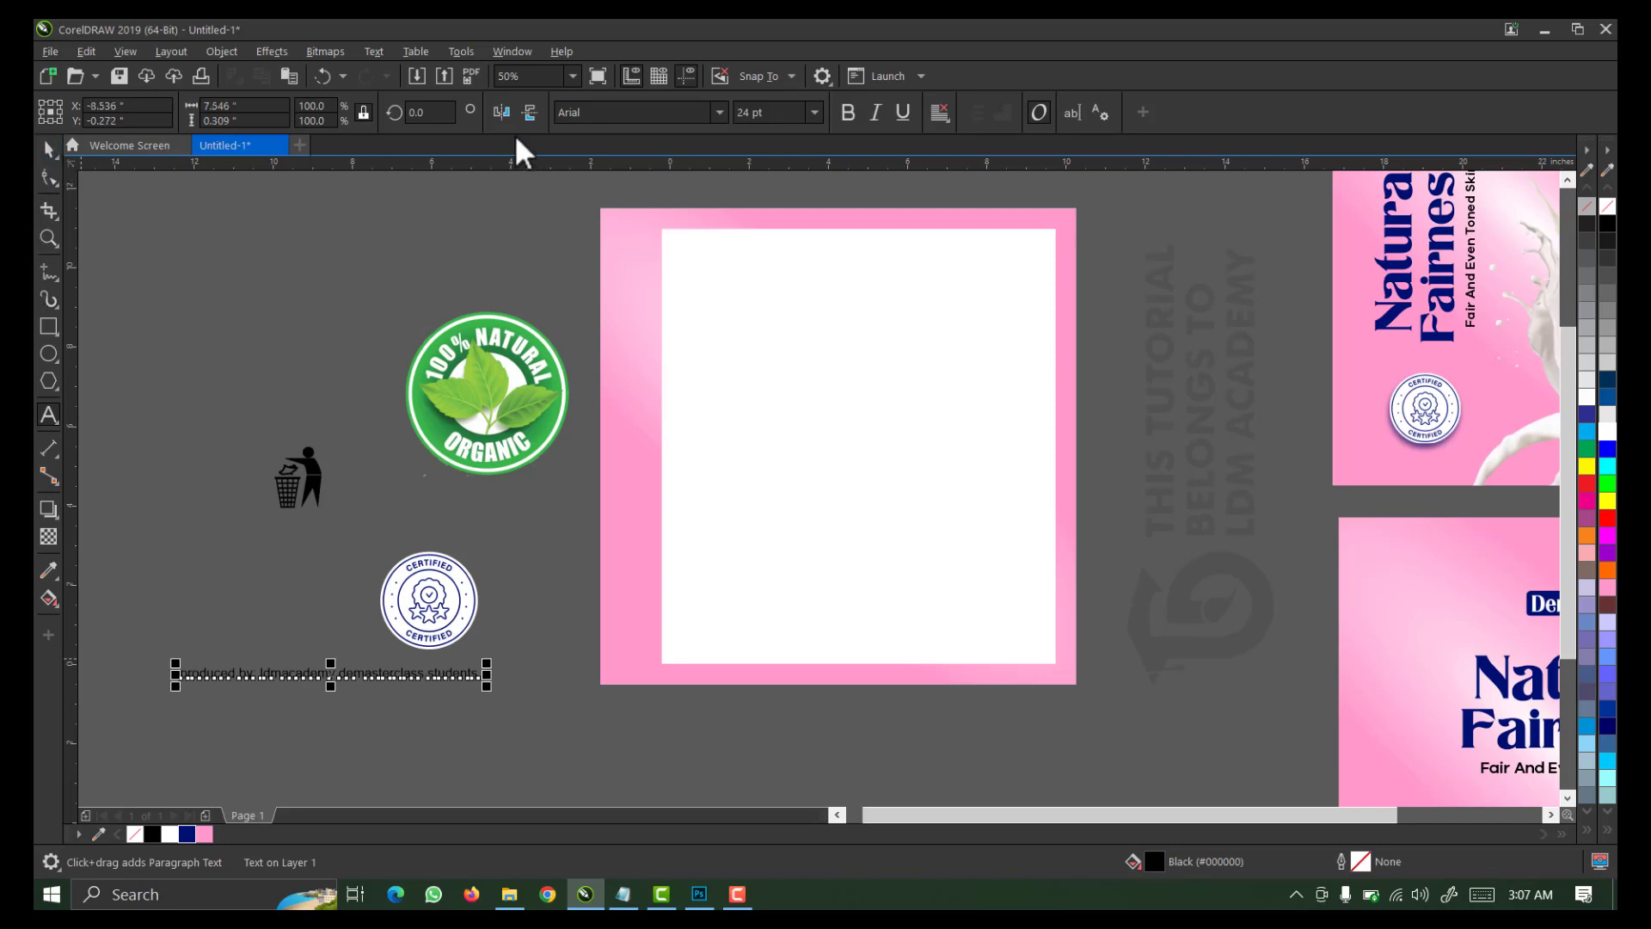
Rotate the "produced by" line 90 degrees and place it on the pink strip left of the white panel
click(437, 117)
text(9)
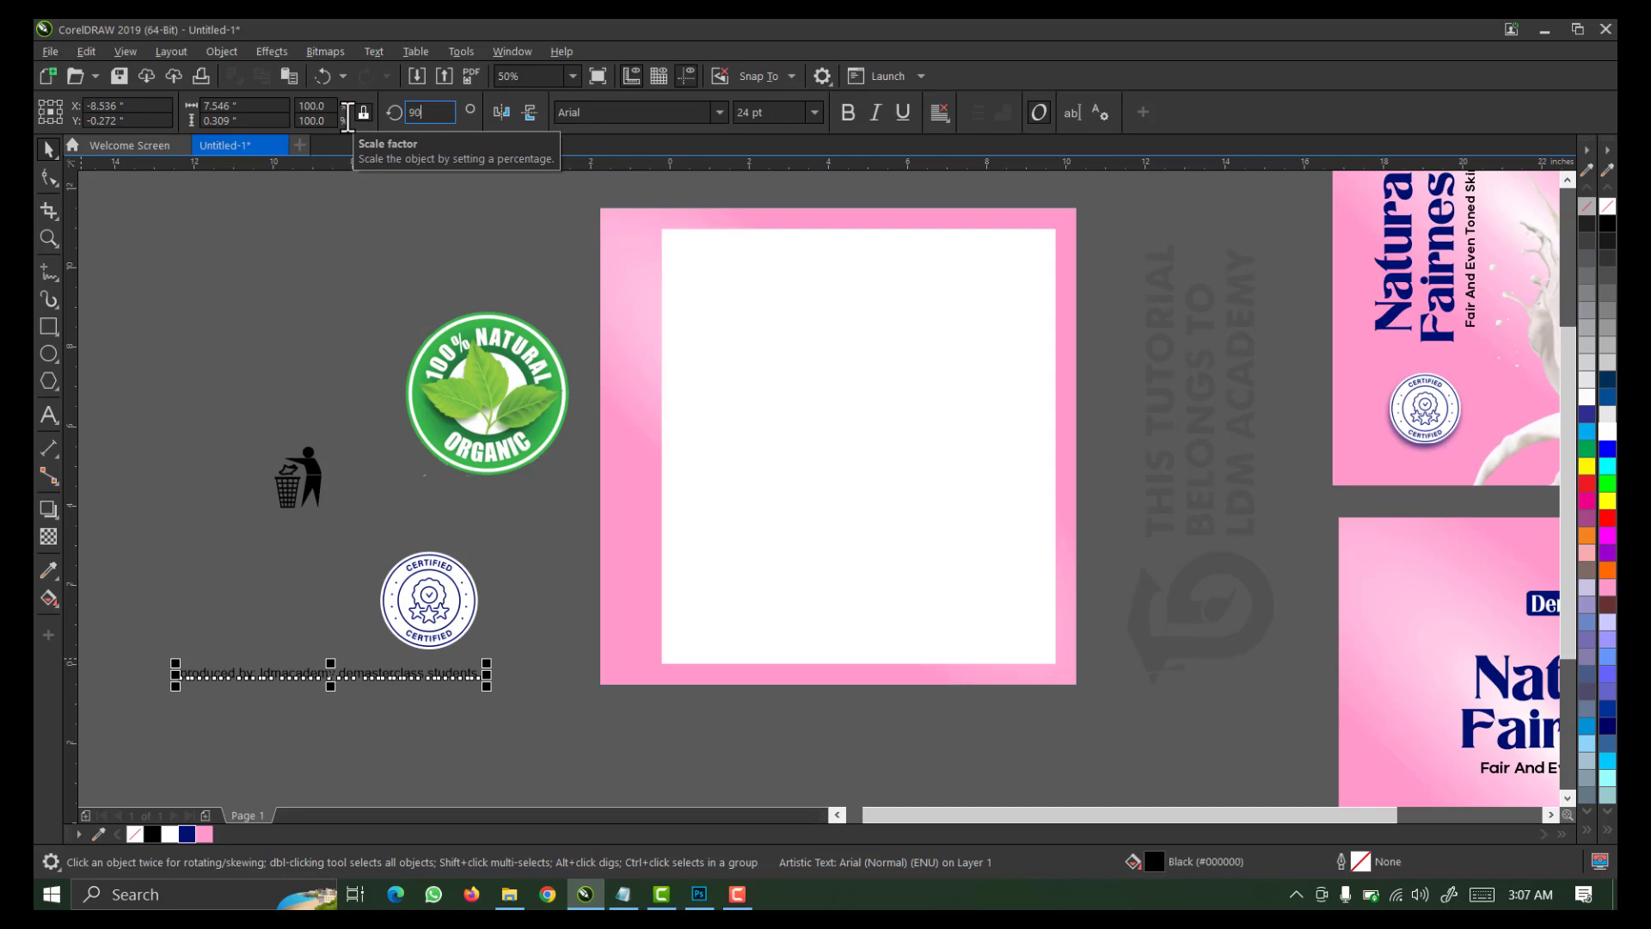
text(0)
key(Return)
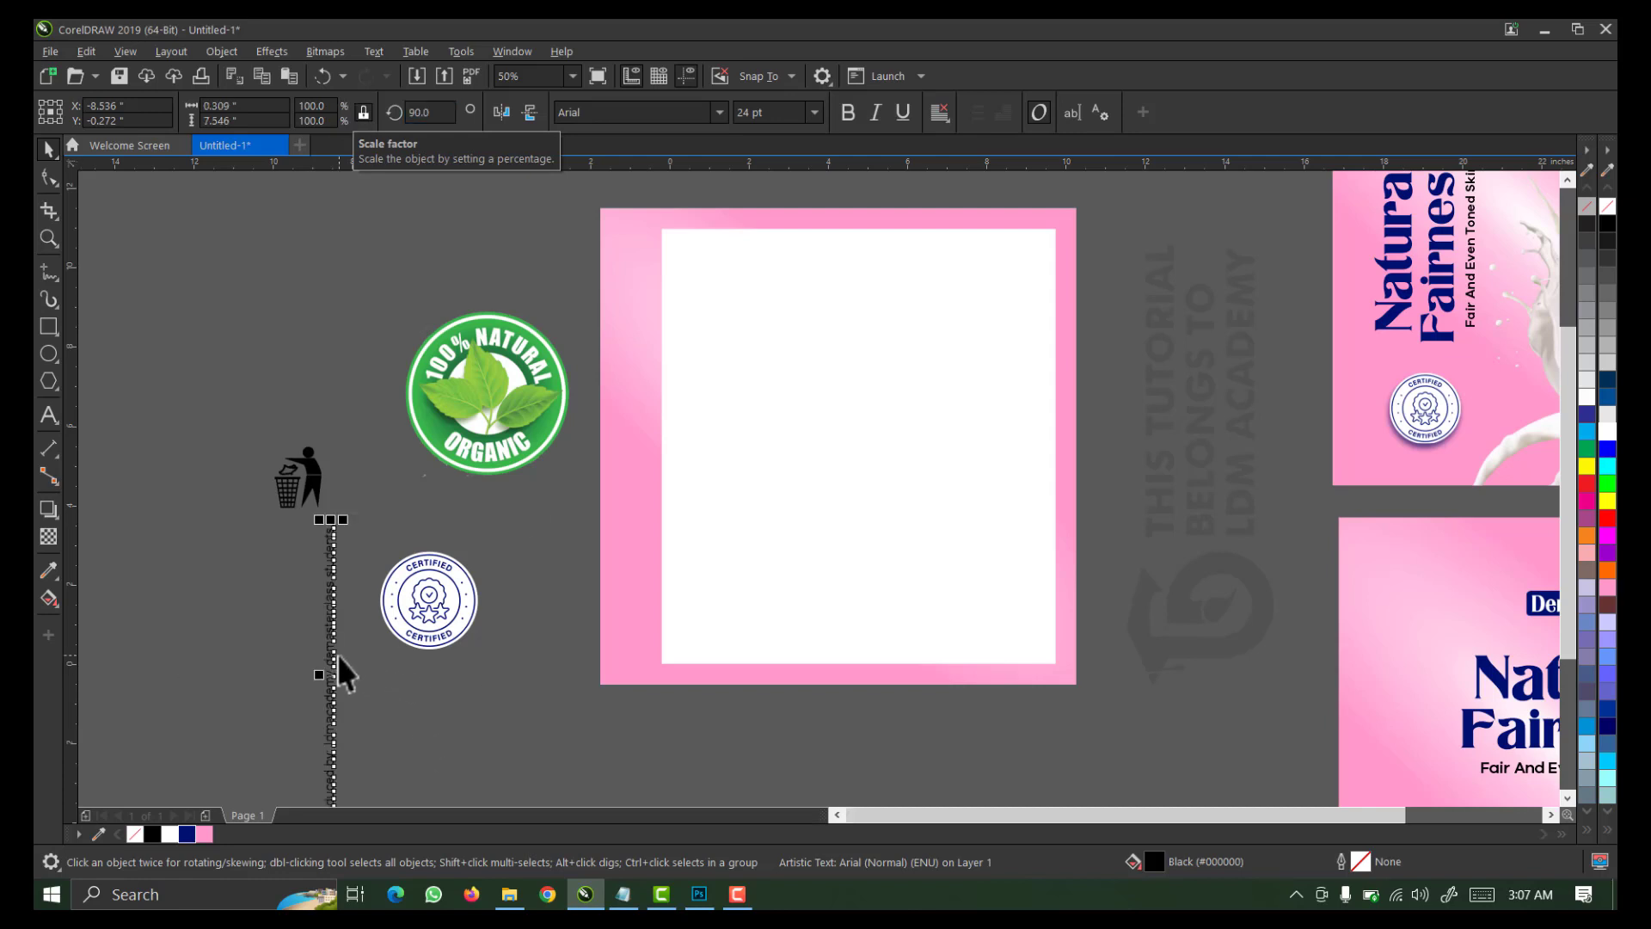
drag(337, 654, 637, 415)
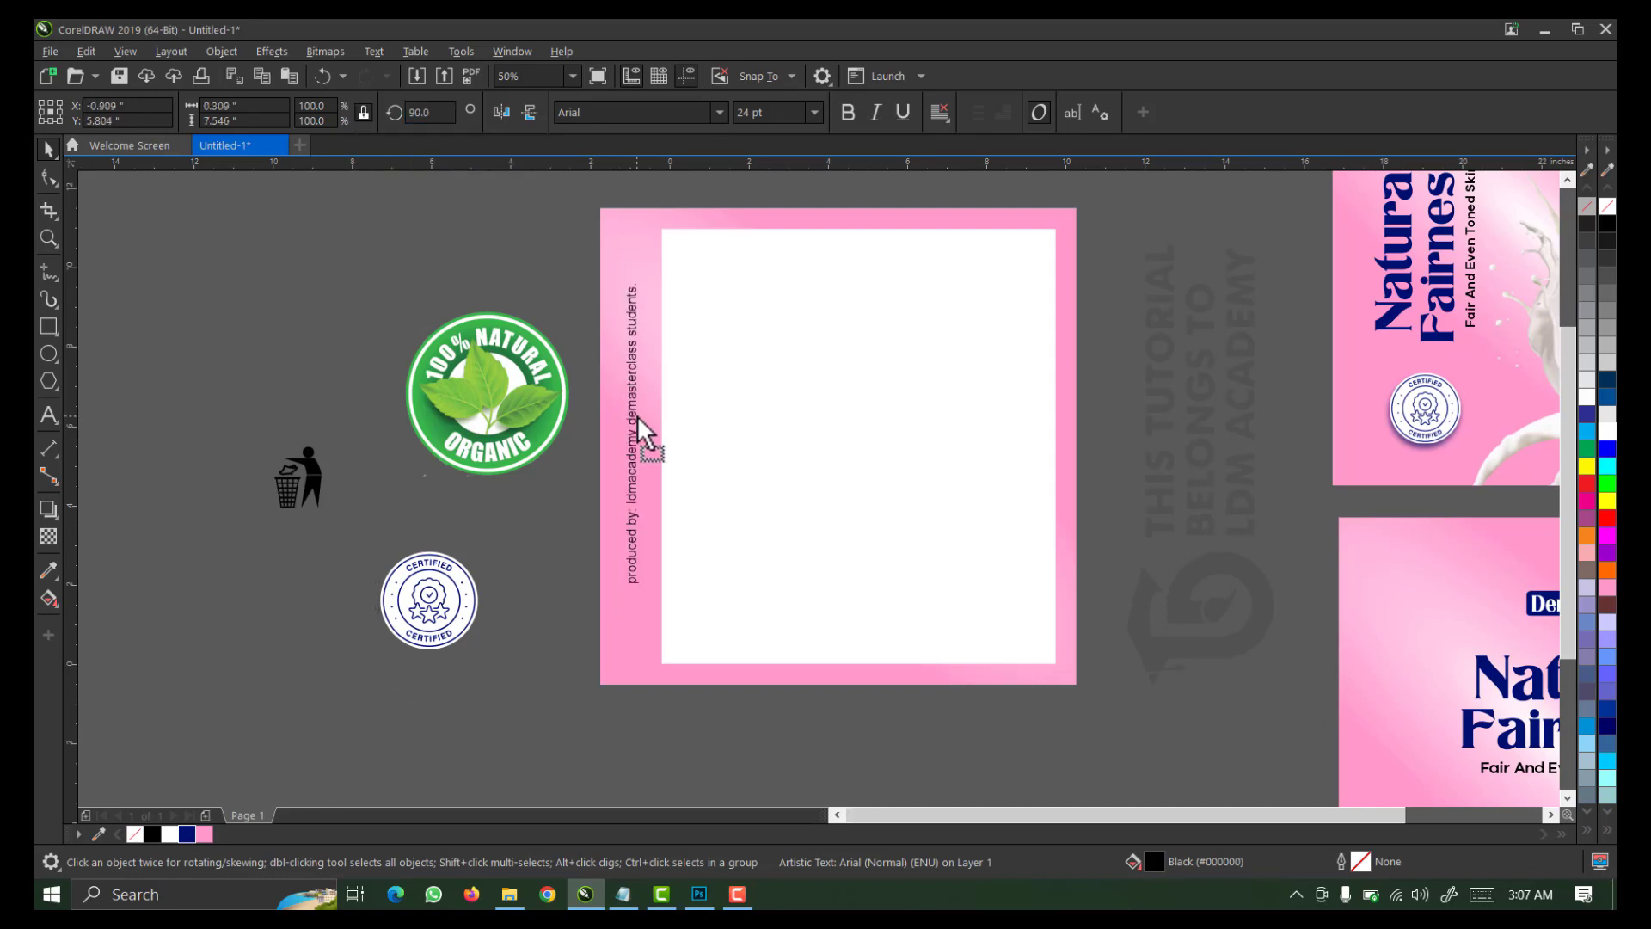
Set the vertical "produced by" line in Galano Grotesque SemiBold, enlarged to about 28.974 pt, and center it vertically on the pink background
click(719, 111)
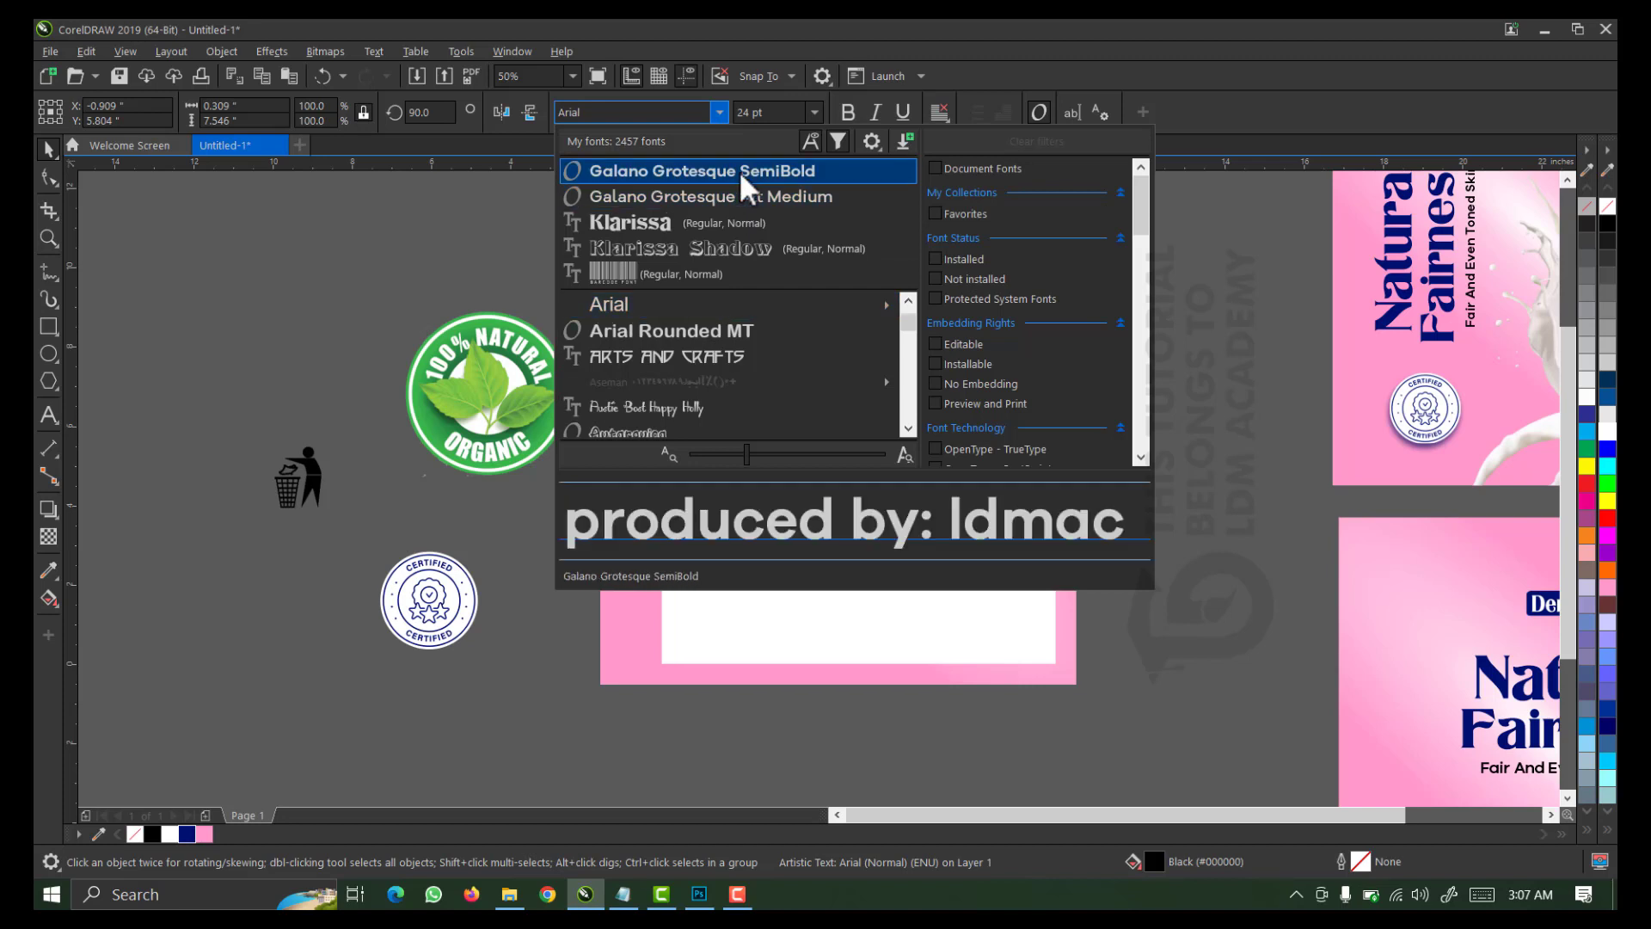
key(Escape)
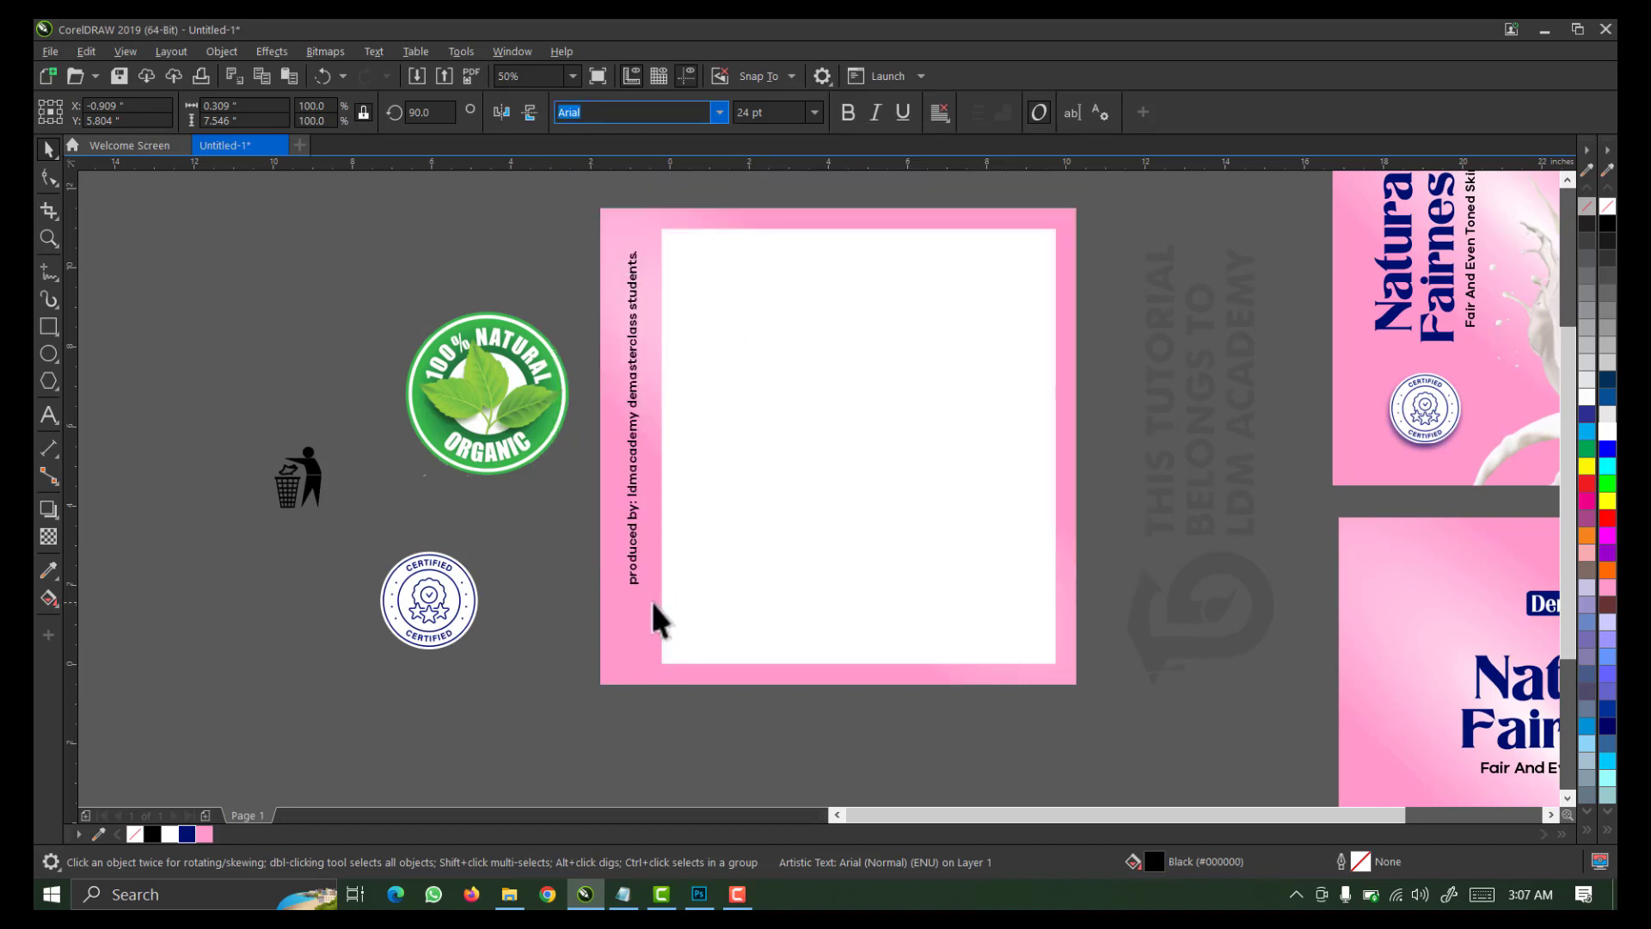
drag(645, 591, 674, 656)
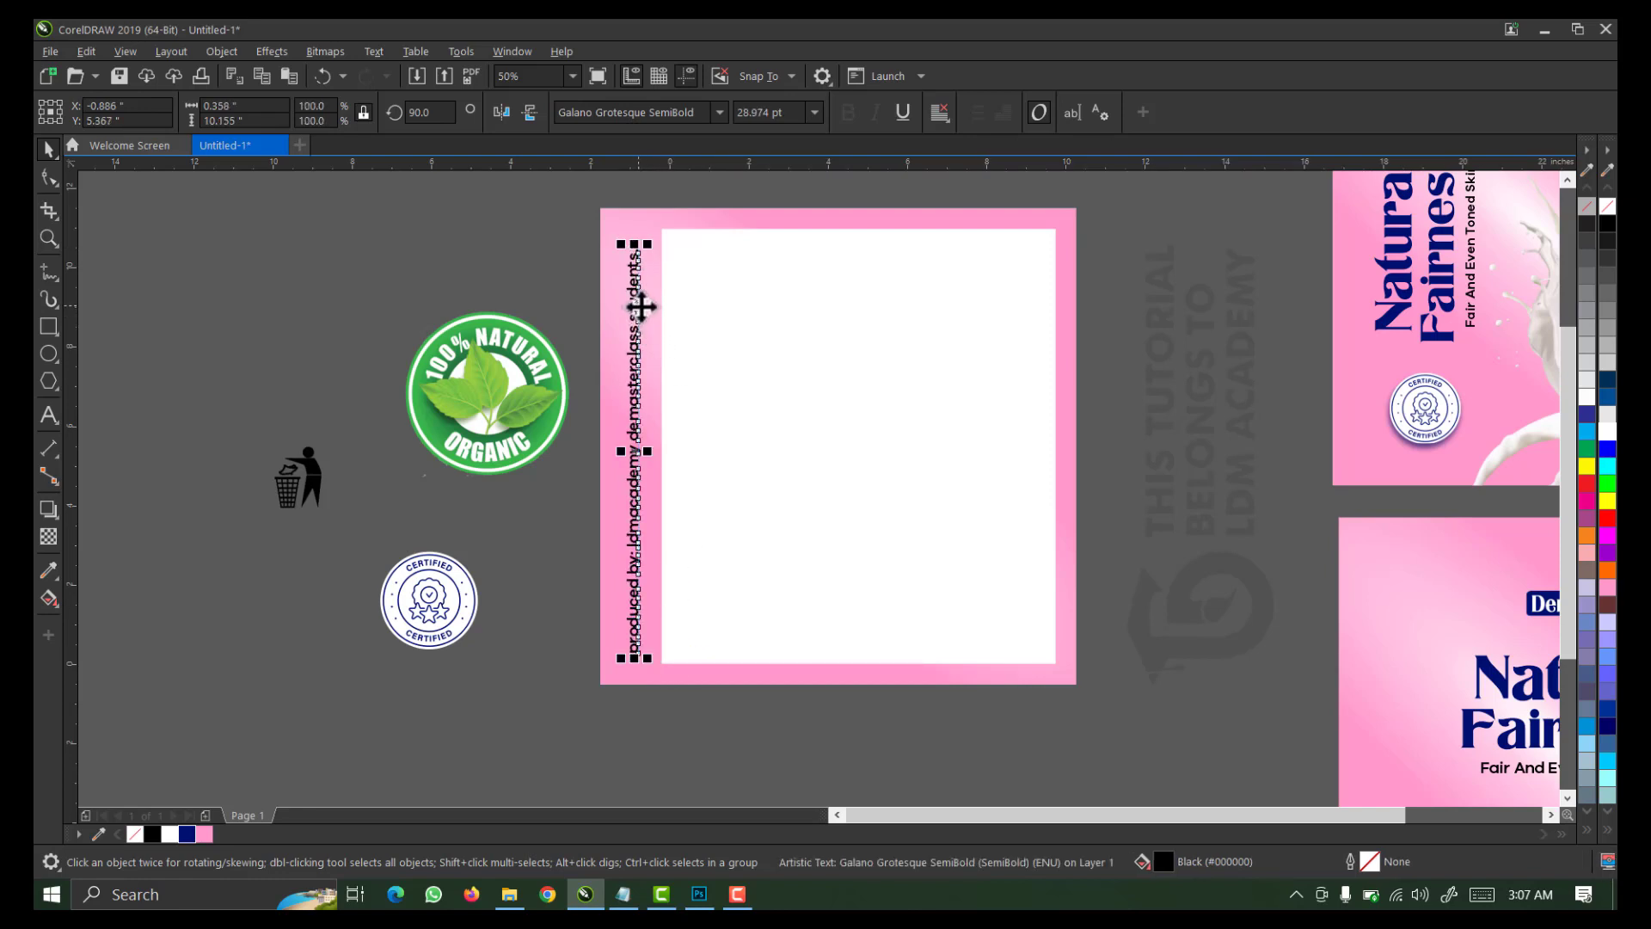
shift+click(635, 222)
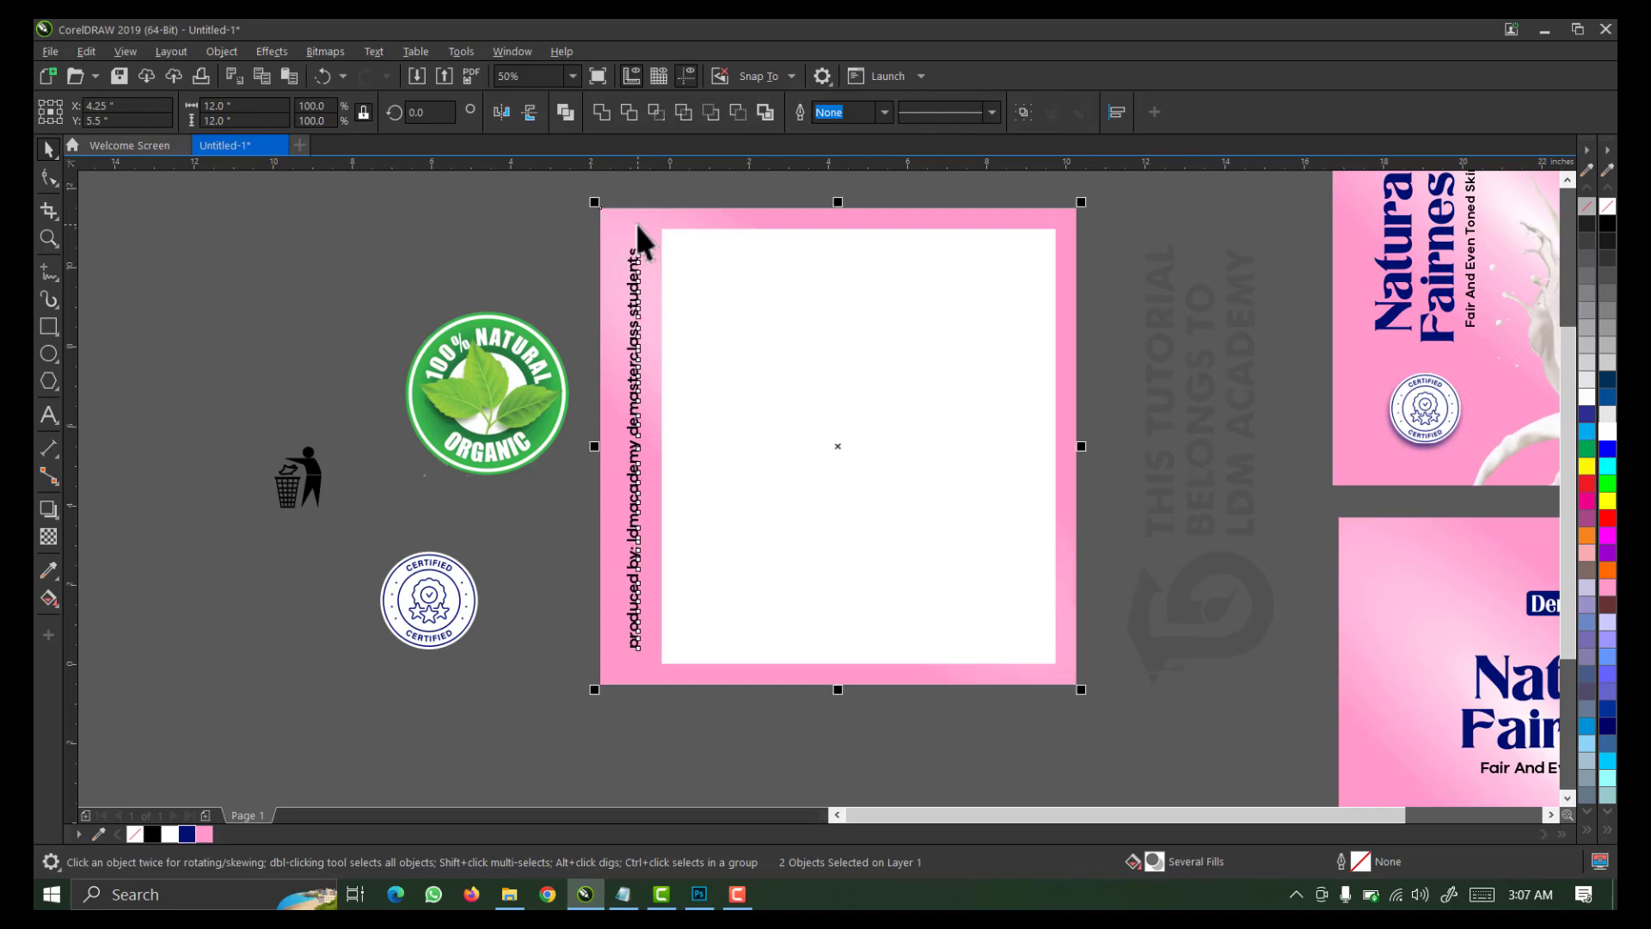
click(556, 266)
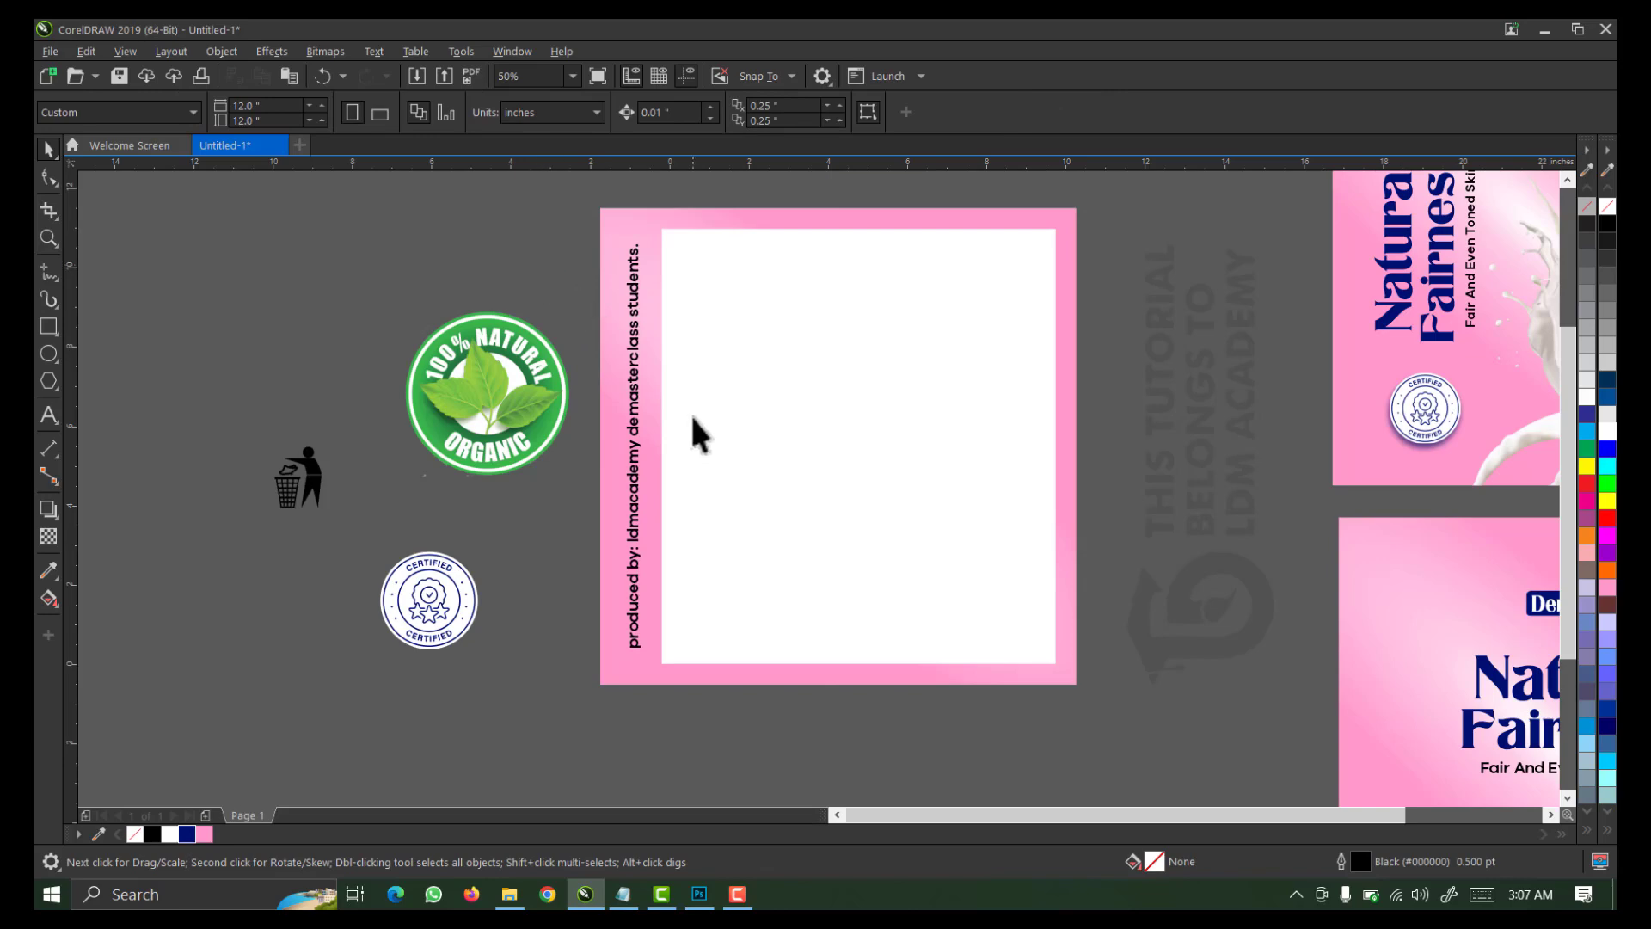
Switch to Notepad, copy the Description, Ingredients and How to use paragraphs, and return to CorelDRAW
click(623, 894)
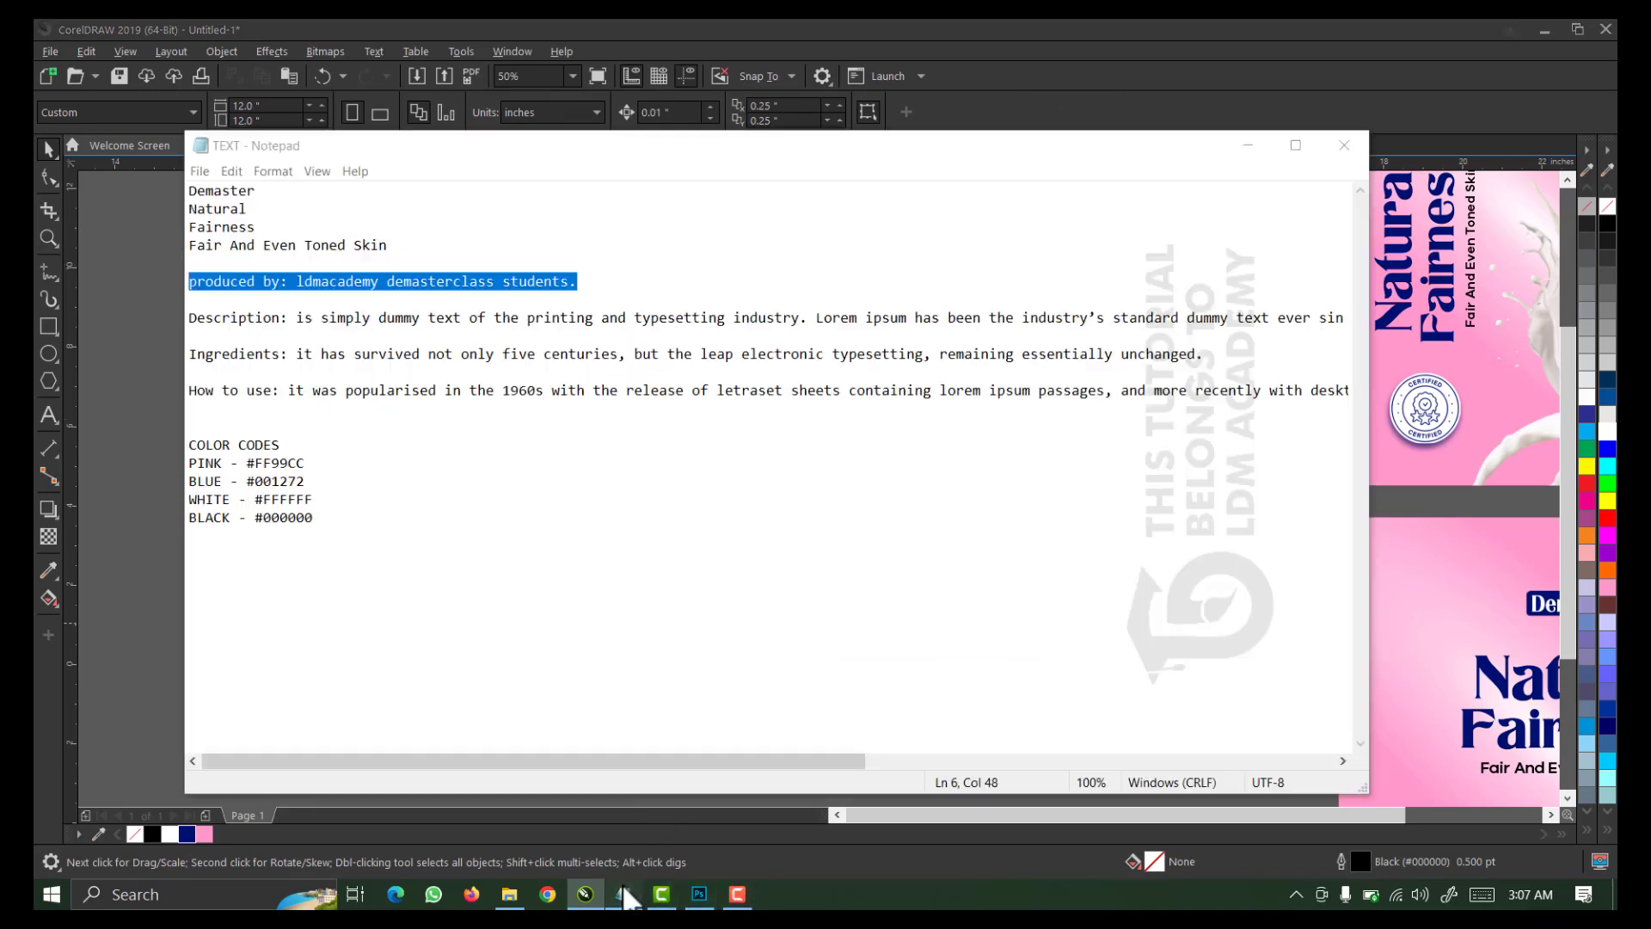
click(191, 318)
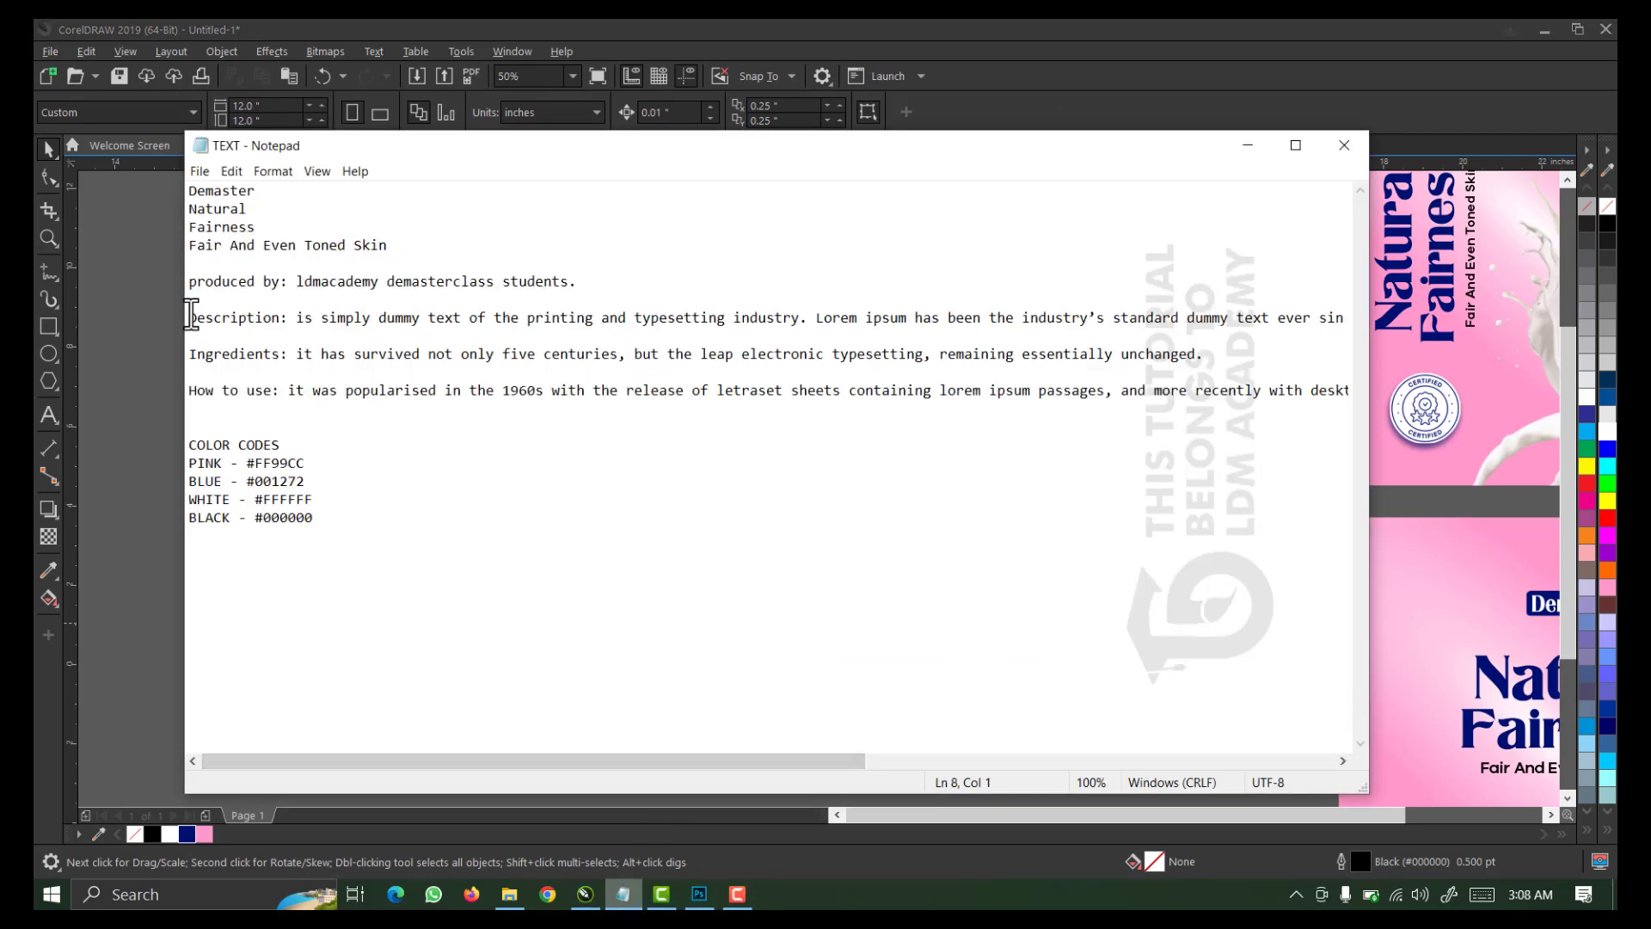
key(shift+Down)
key(shift+Down)
key(shift+Down)
key(shift+Down)
key(shift+Down)
click(1378, 217)
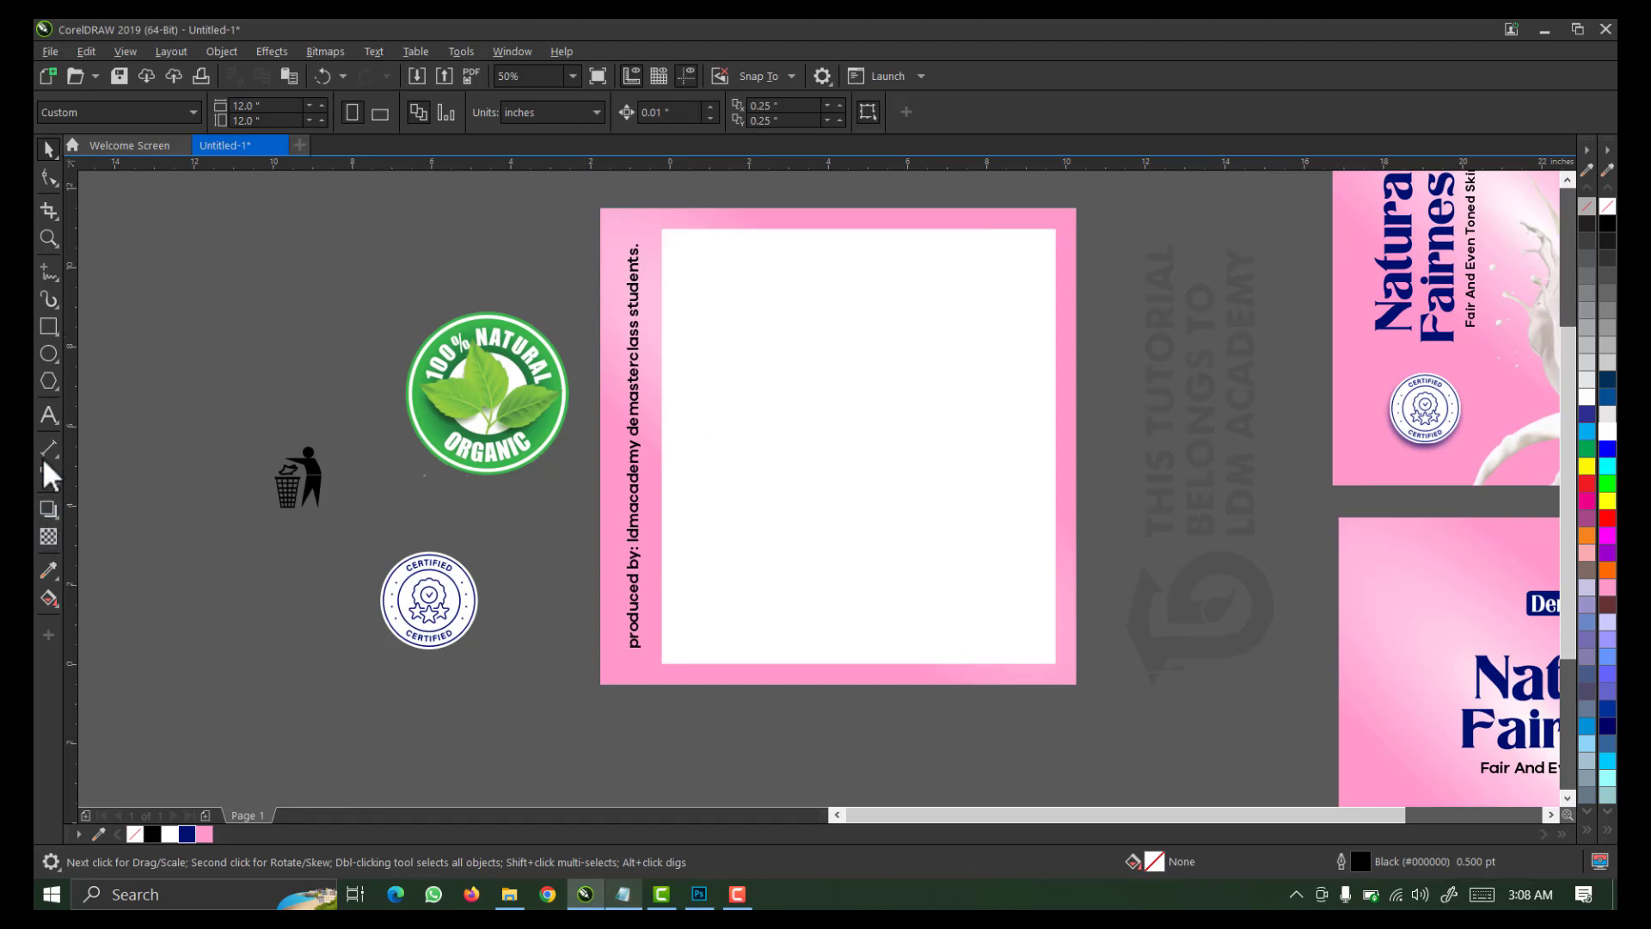
Draw a paragraph text frame about 8.968 by 8.135 inches on the white panel and paste the copied paragraphs into it
click(49, 416)
click(680, 272)
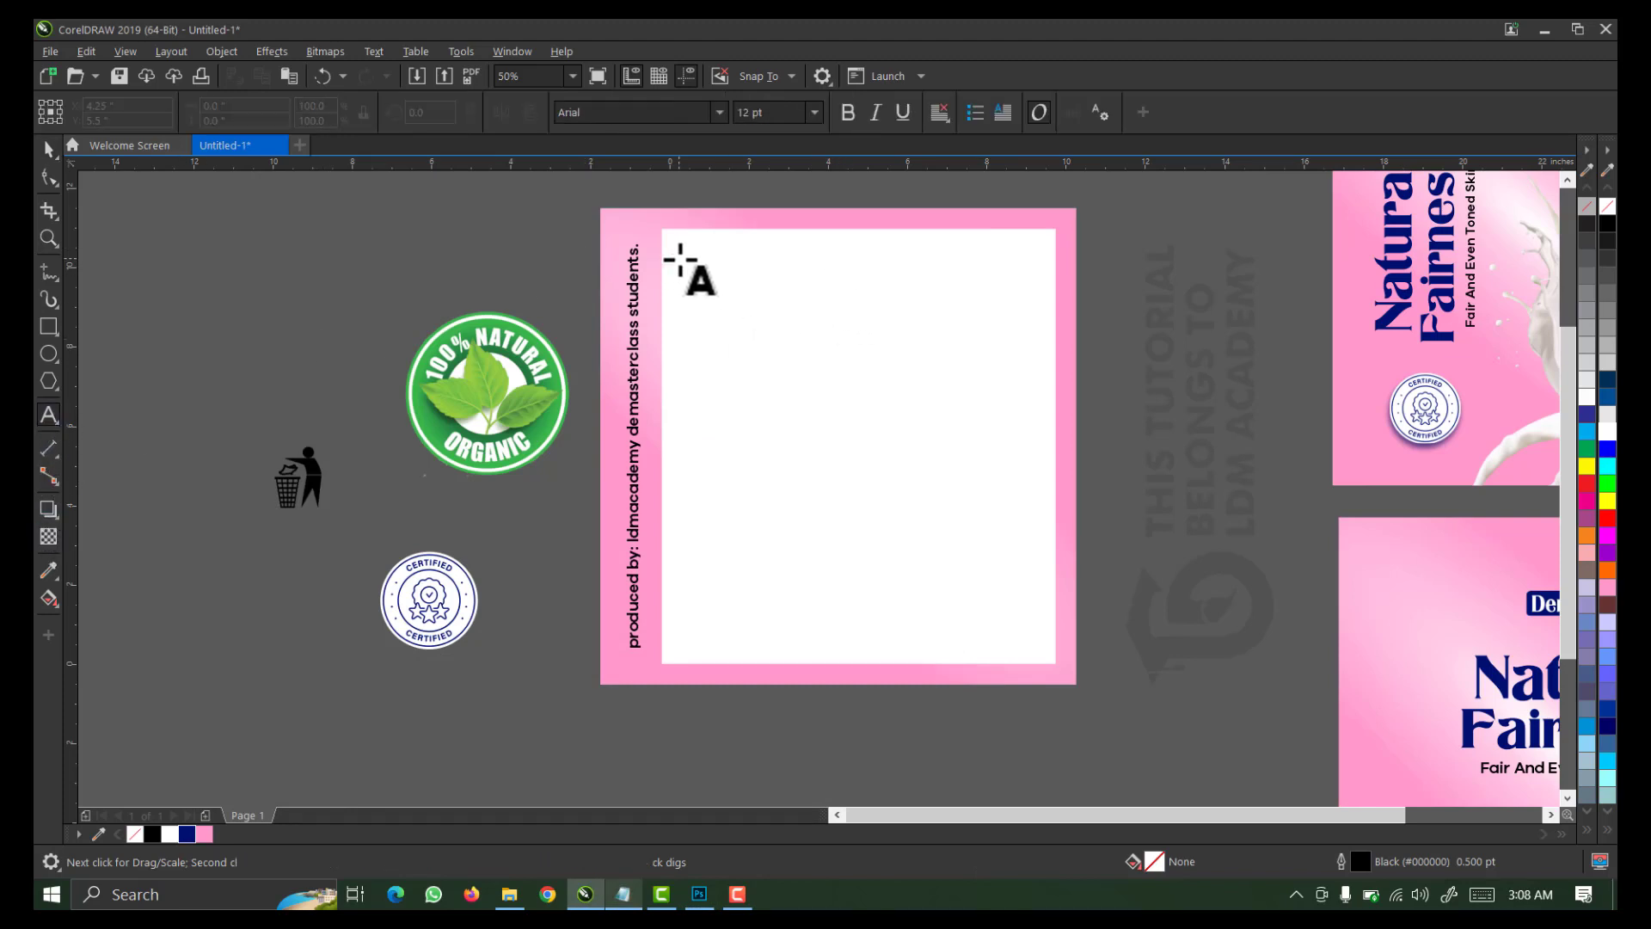
drag(710, 292, 1035, 582)
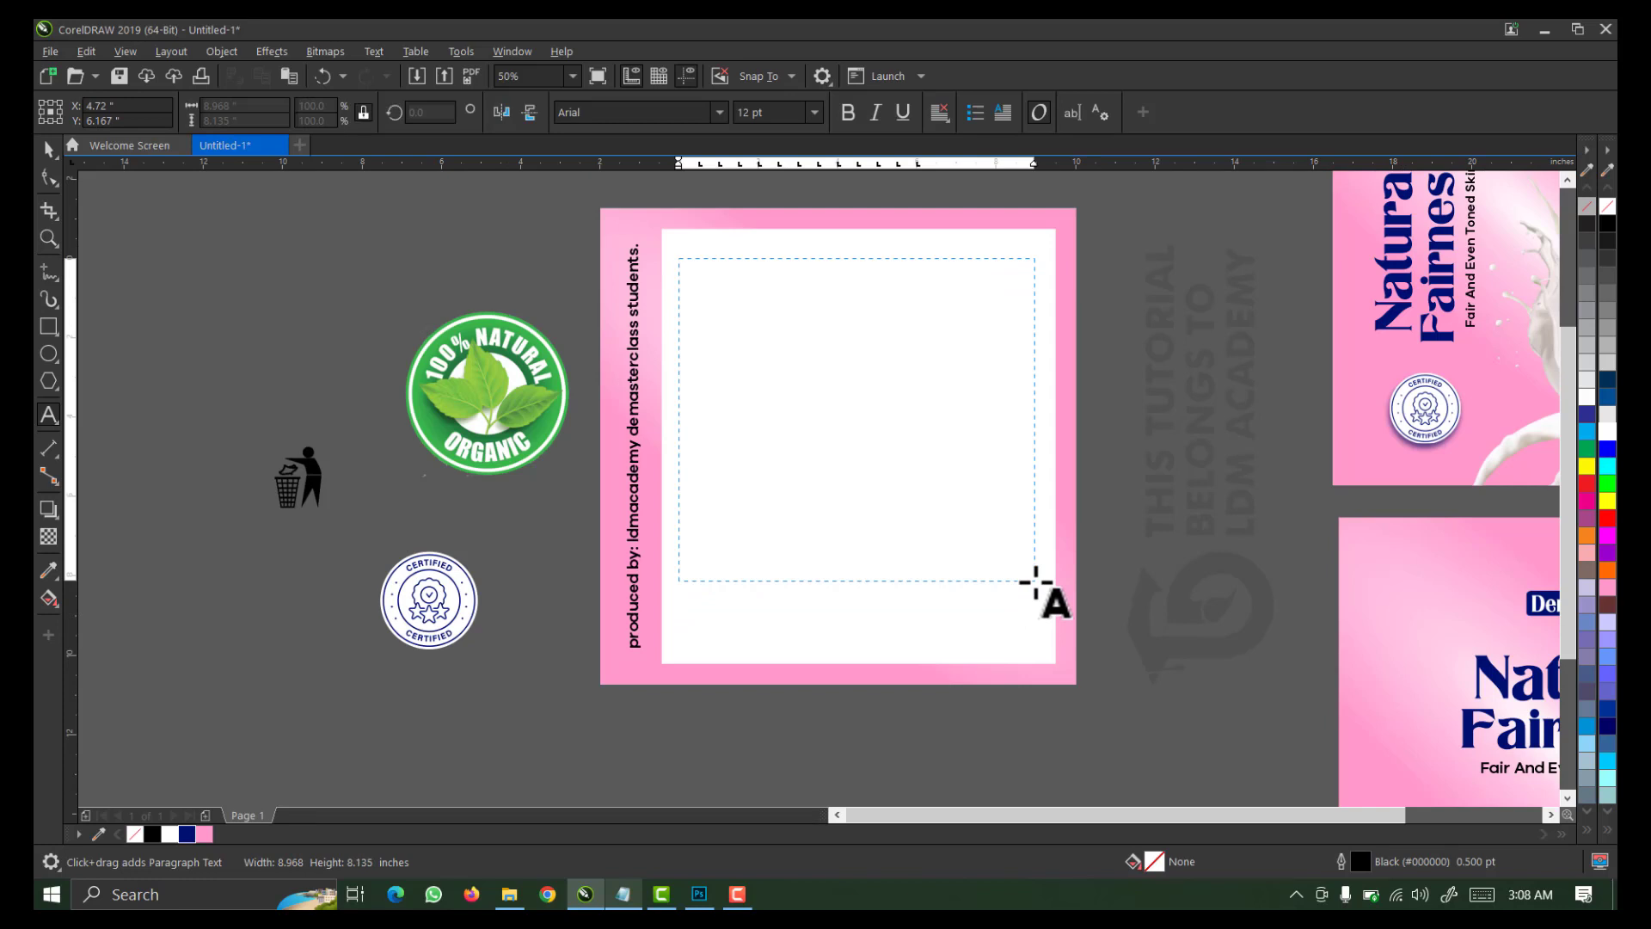
text(Description: is simply dummy text of the printing and typesetting industry. Lorem Ipsum has been the industry's standard dummy text ever sin 1500s, when an unknown printer took a galley of type and scrambled it to make a type specimen book.  Ingredients: it has survived not only five centuries, but the leap electronic typesetting, remaining essentially unchanged.  How to use: it was popularised in the 1960s with the release of letraset sheets containing lorem ipsum passages, and more recently with desktop publishing software like adlus pagemaker including versions of lorem ipsum.)
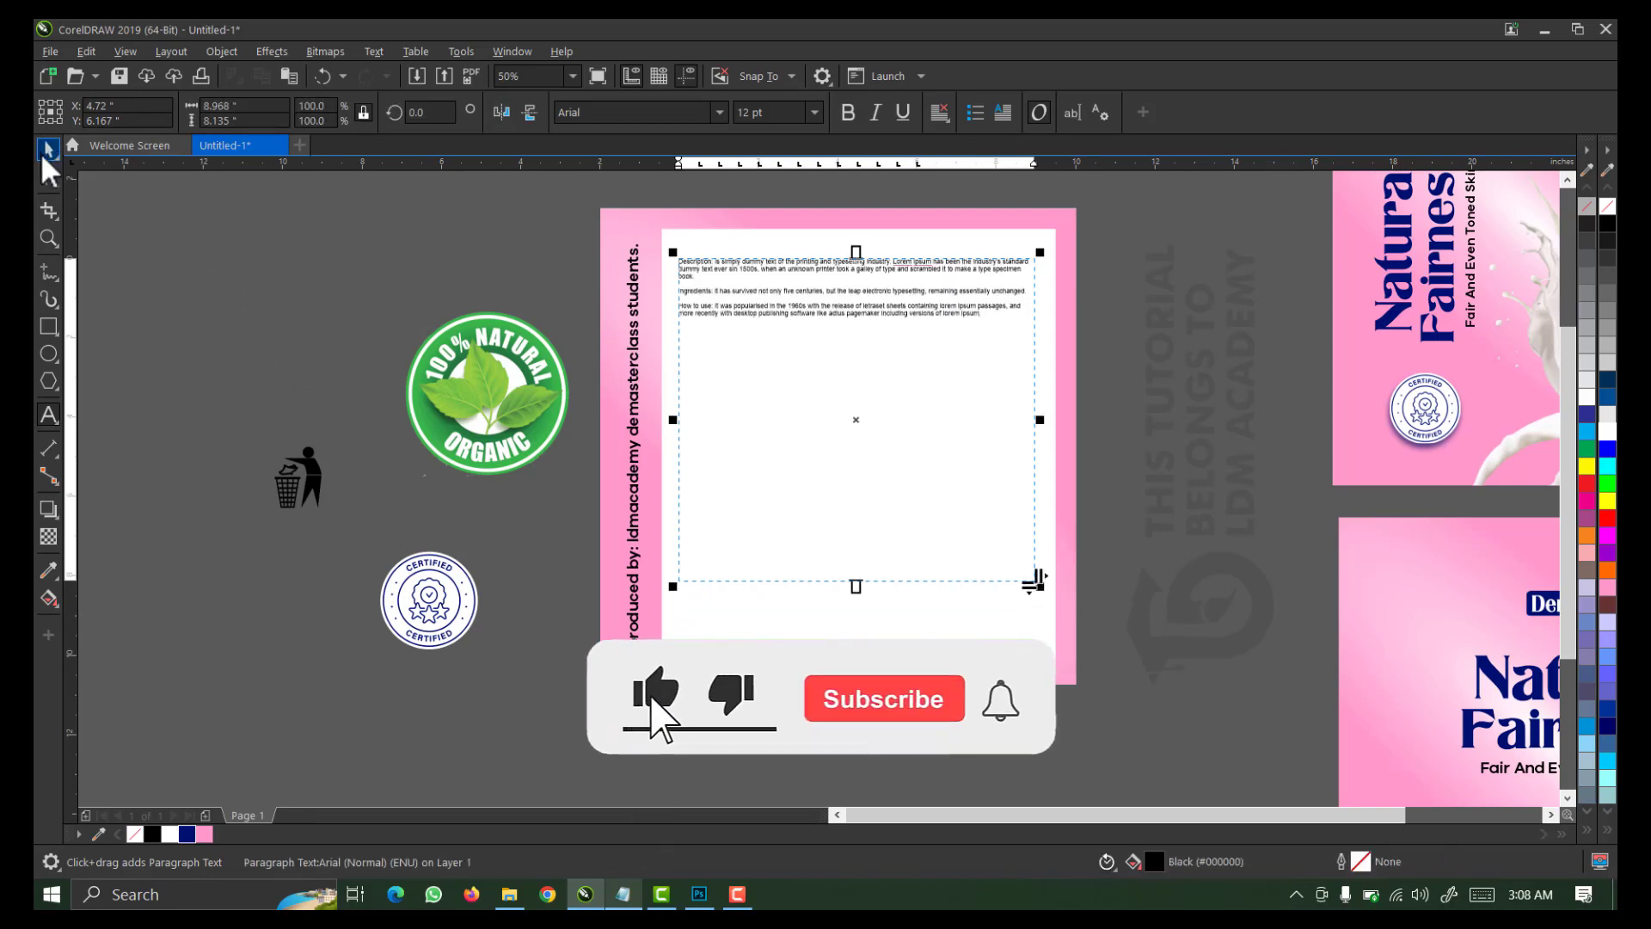
click(48, 151)
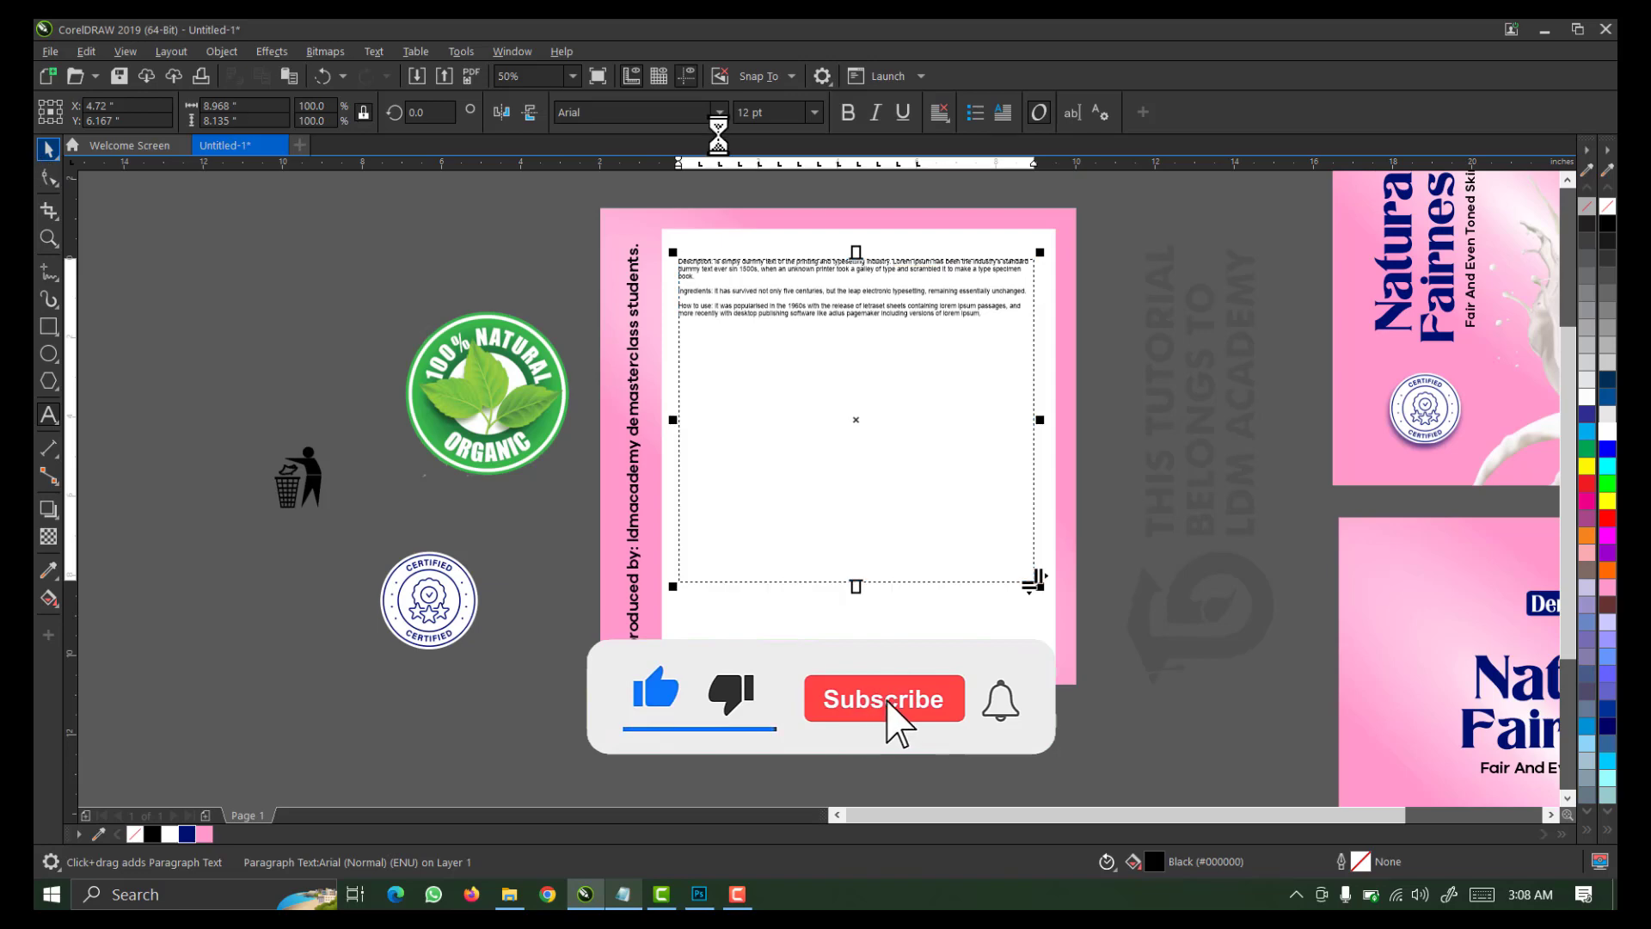
Set the Description, Ingredients and How to use text to 24 pt with full justification
click(815, 112)
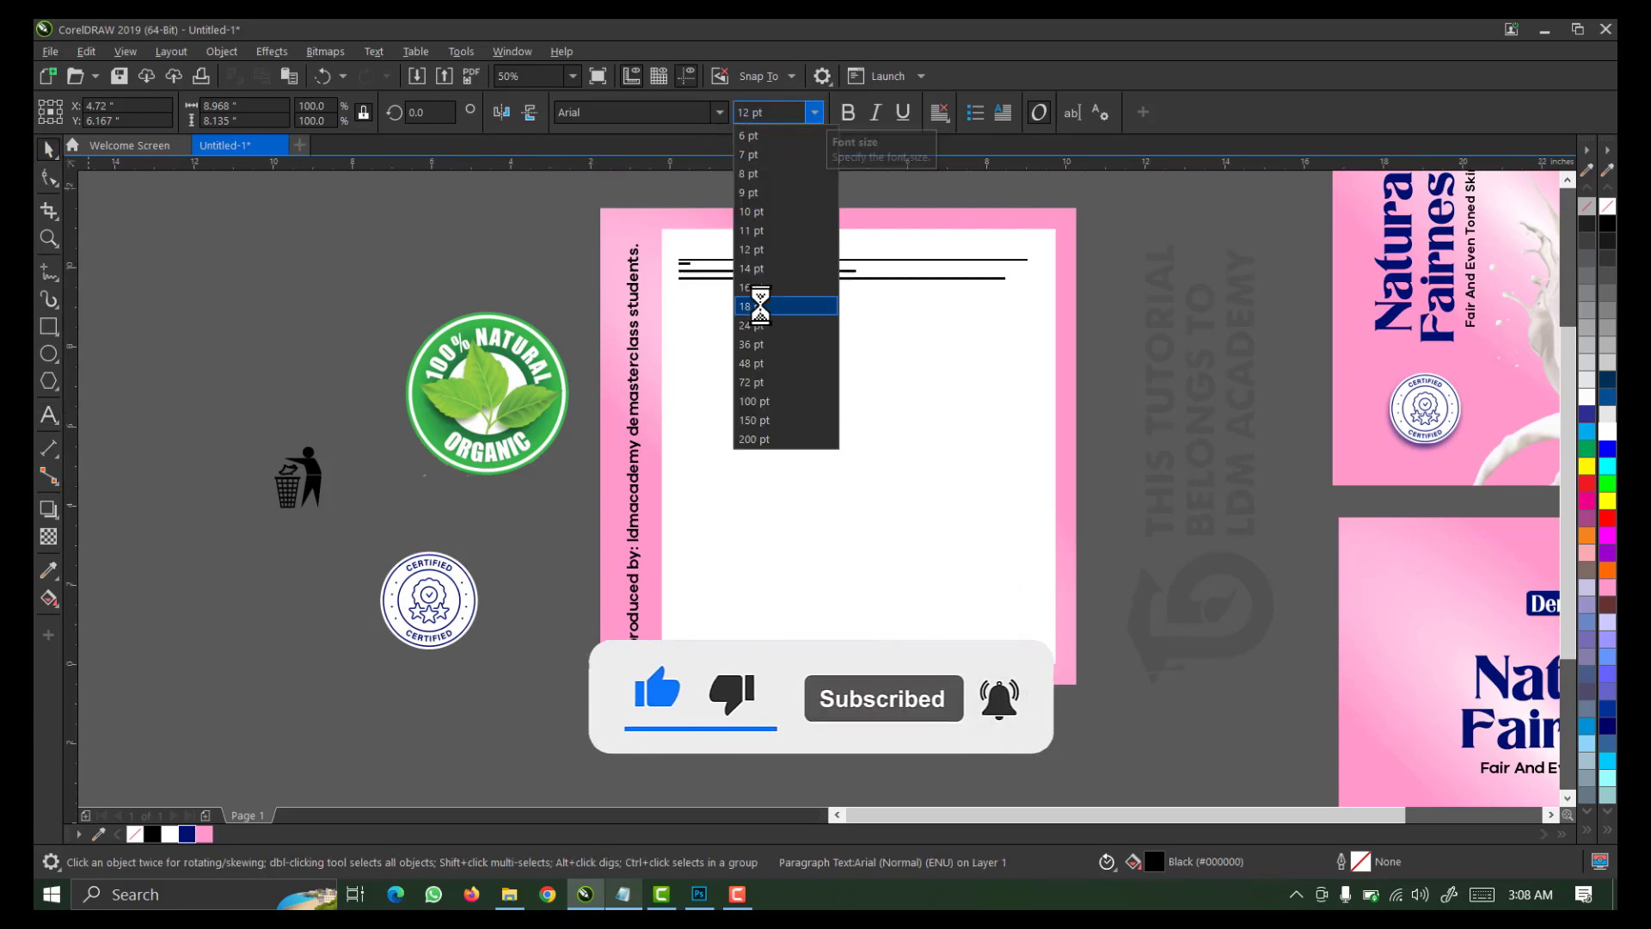
key(Escape)
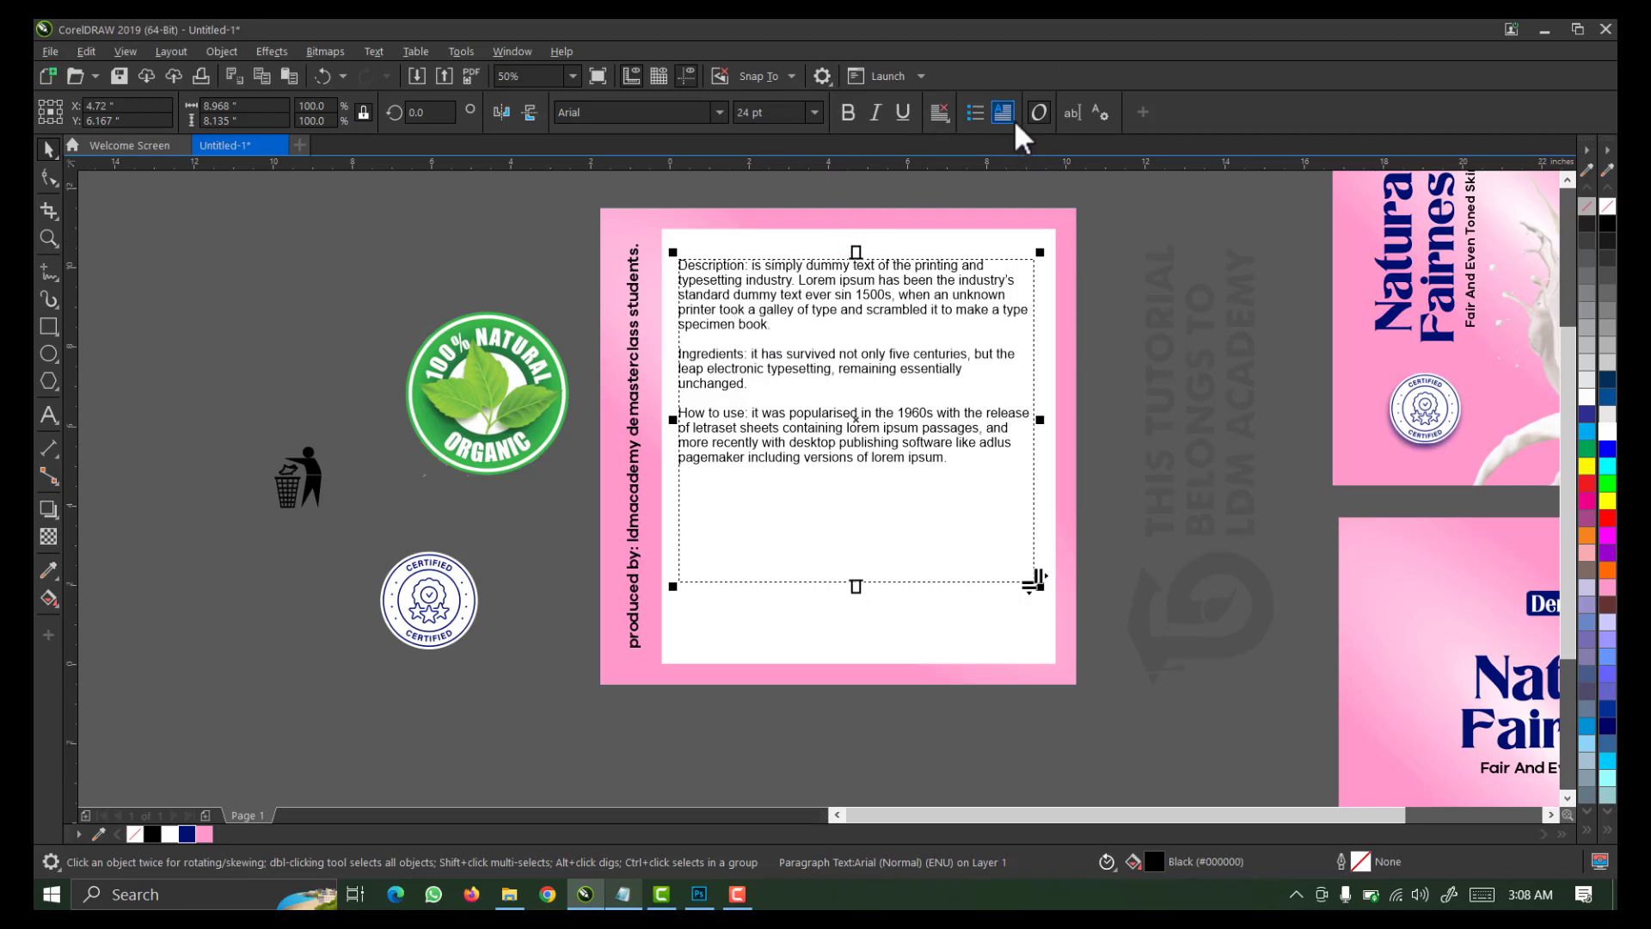
click(949, 120)
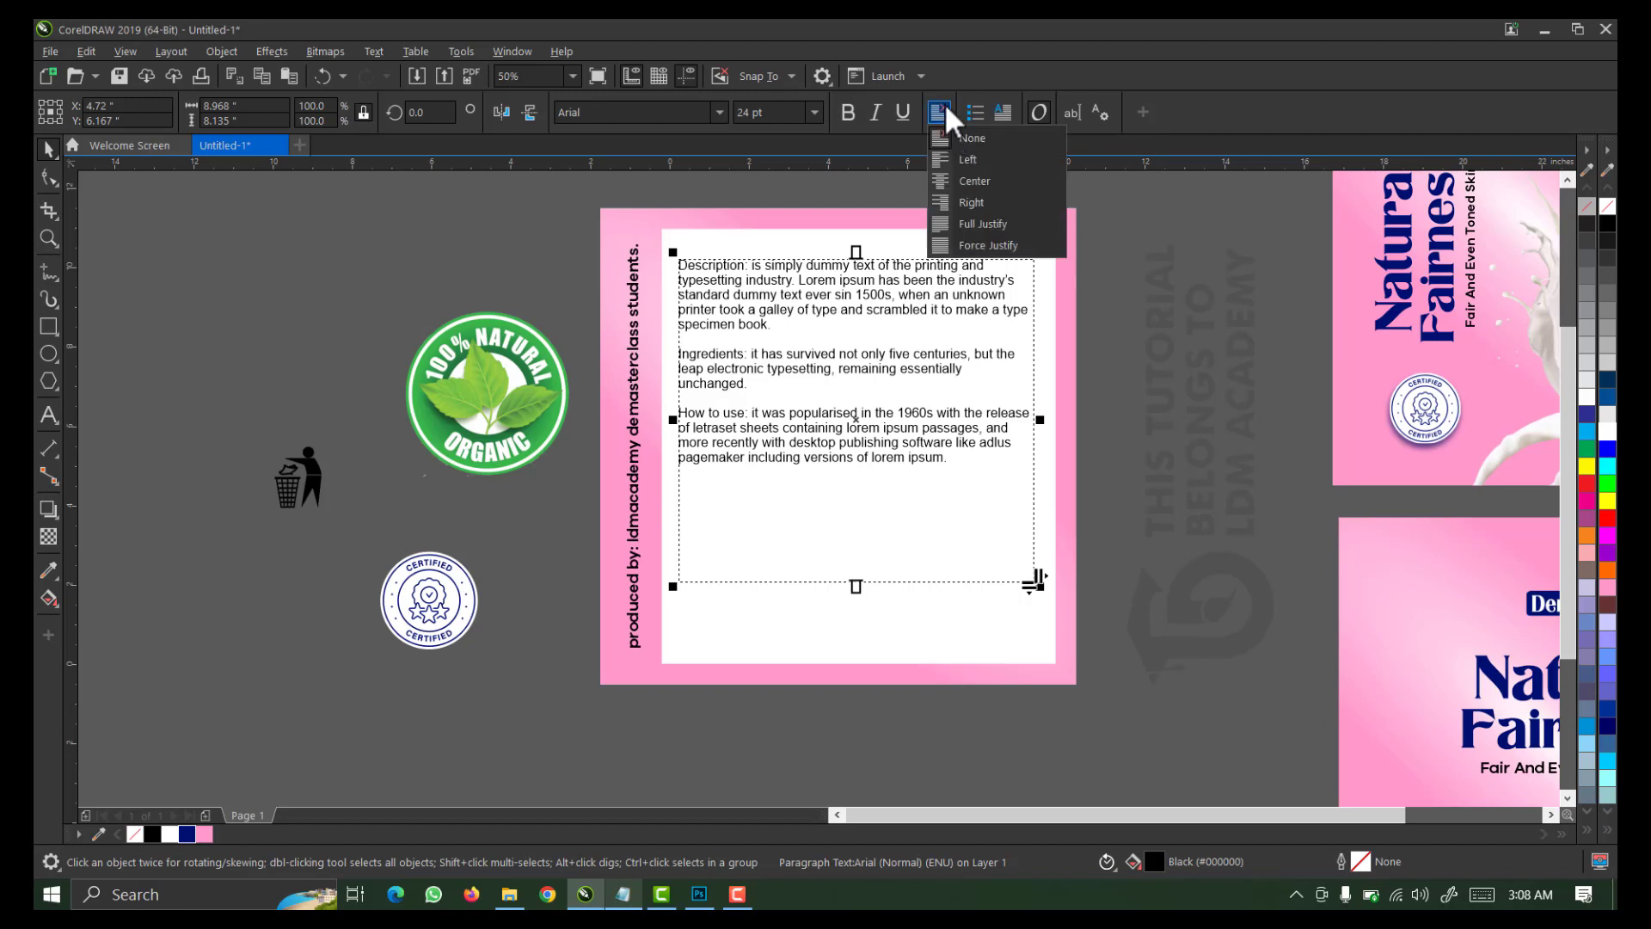
click(968, 224)
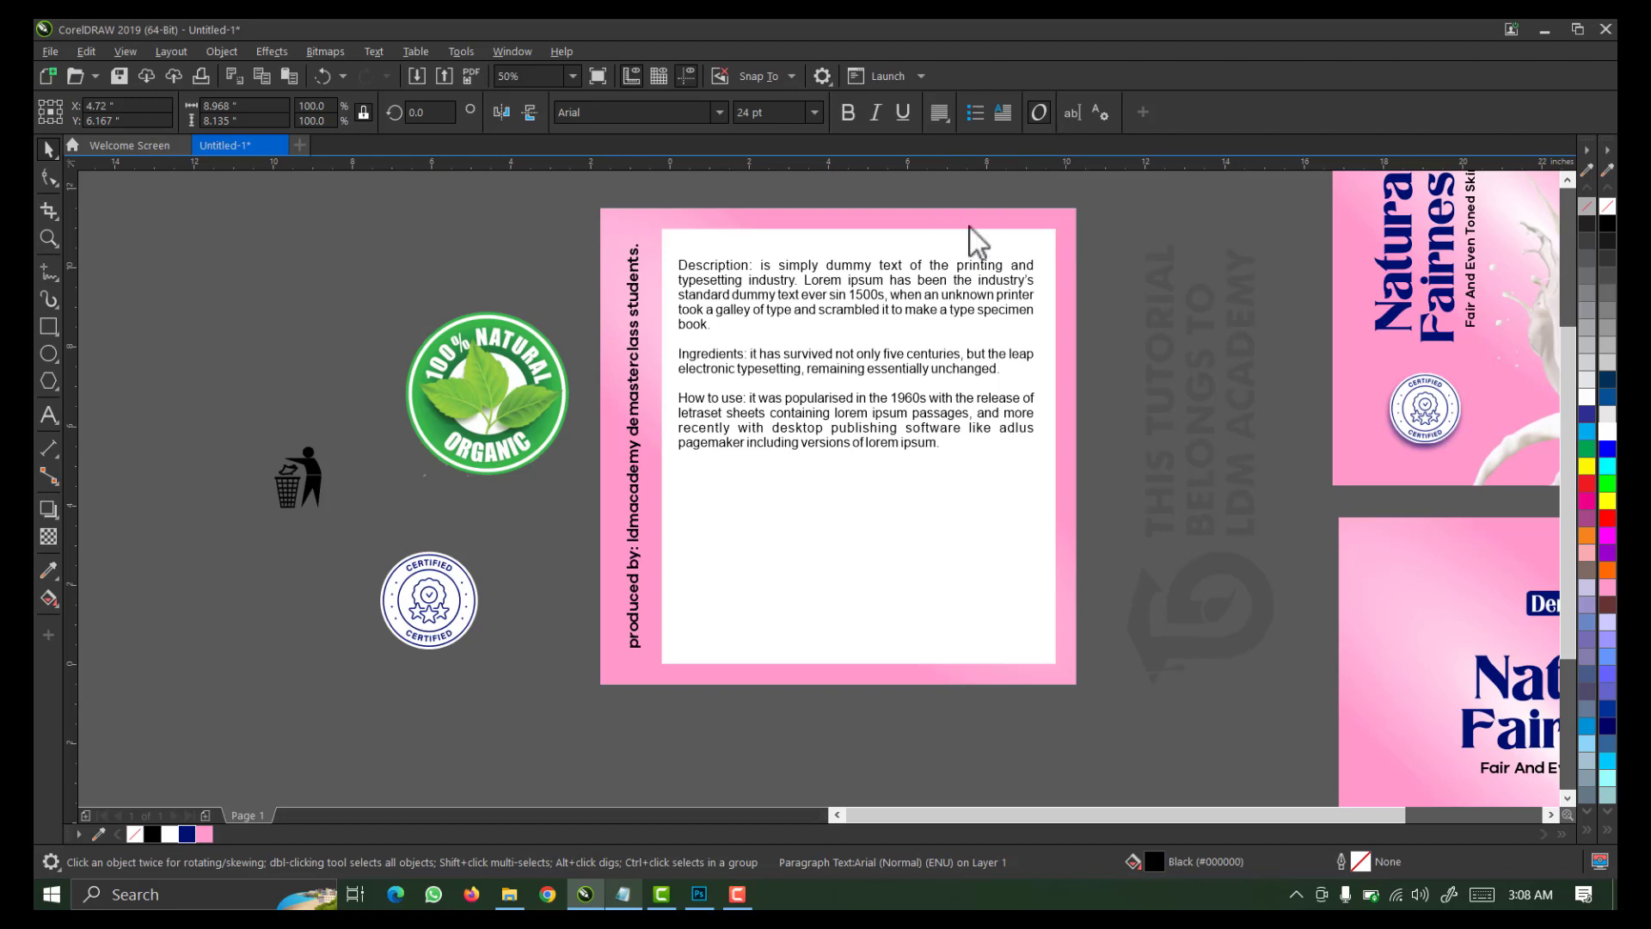
Set the Description, Ingredients and How to use text in Galano Grotesque Alt Medium
click(841, 411)
click(756, 410)
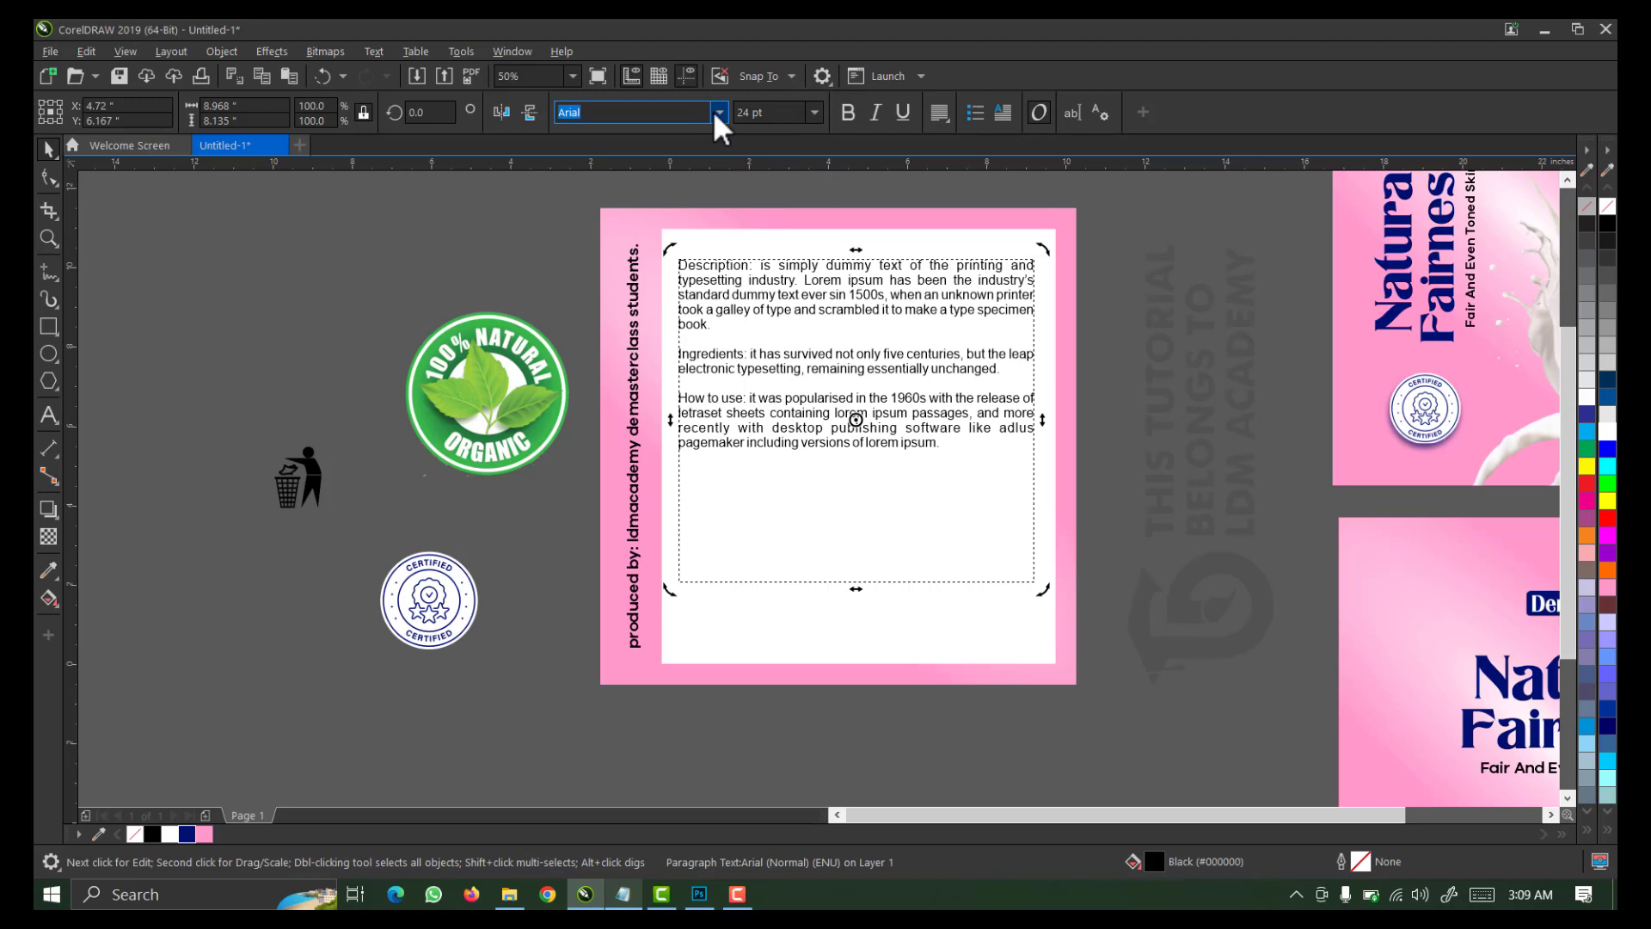
click(717, 113)
text(GALANO)
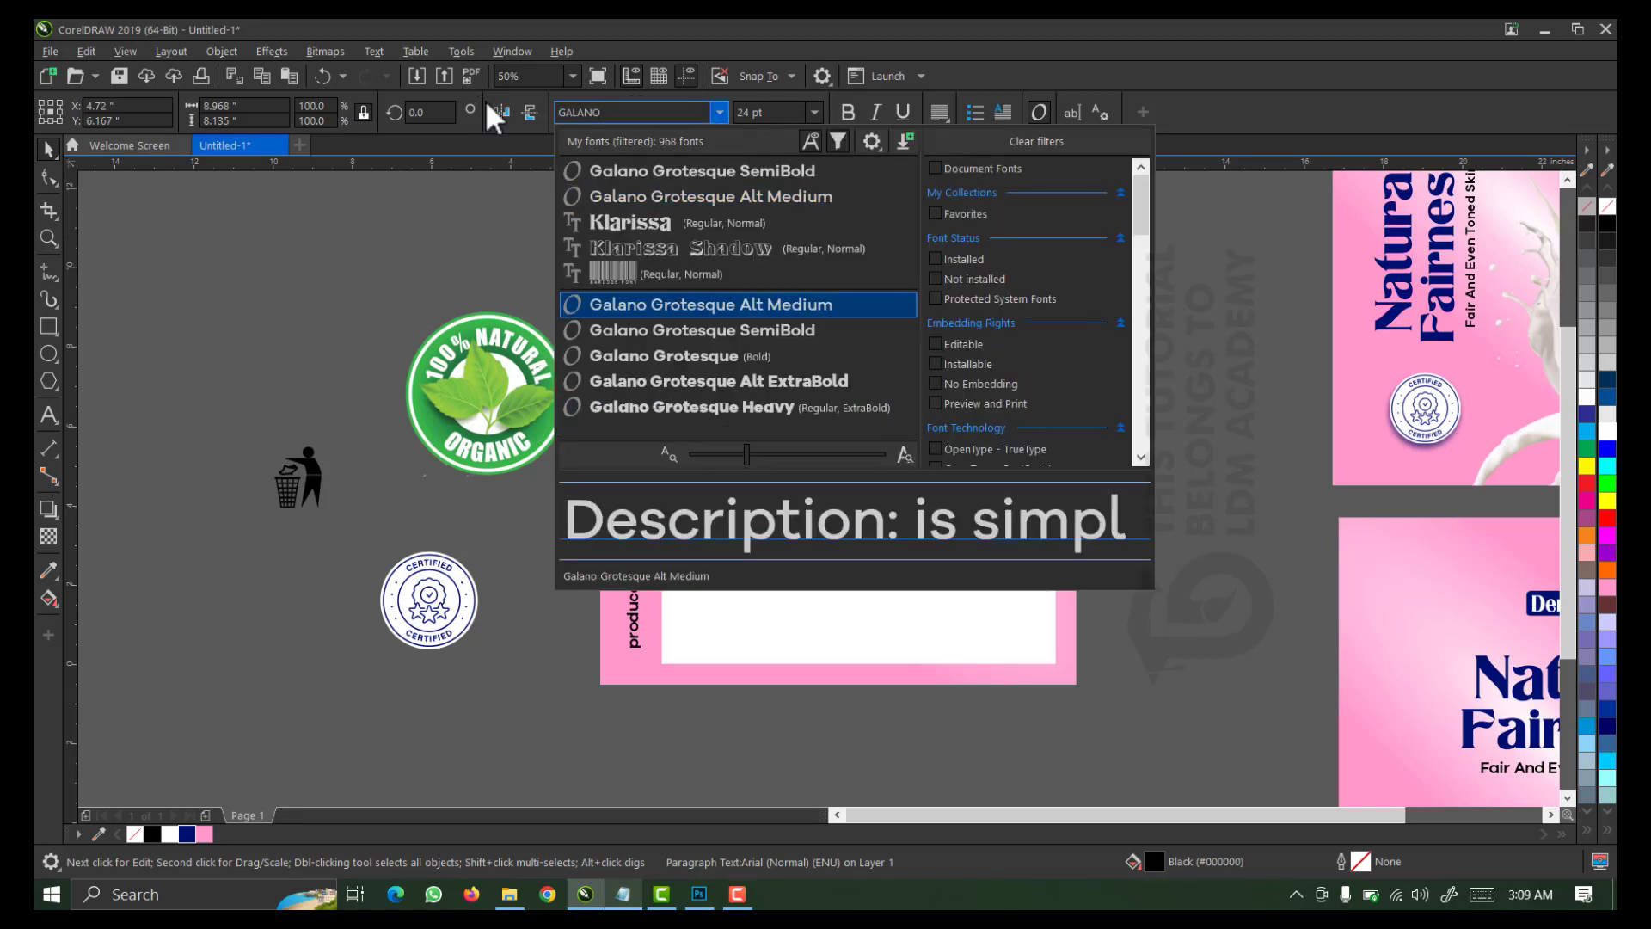
click(745, 303)
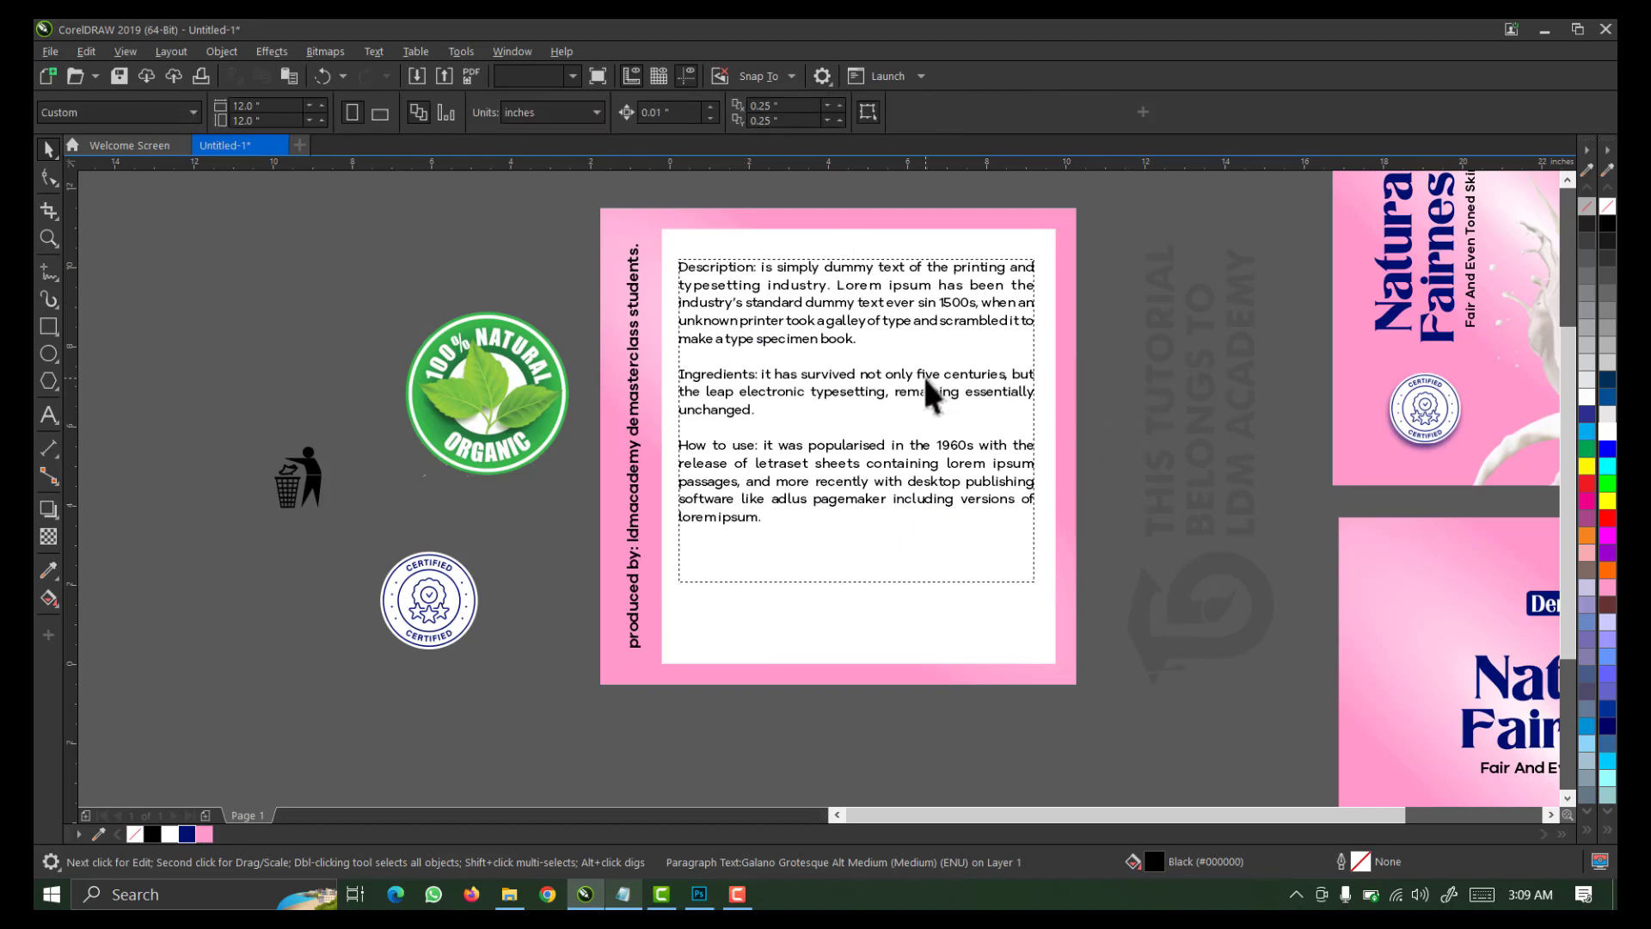
click(916, 383)
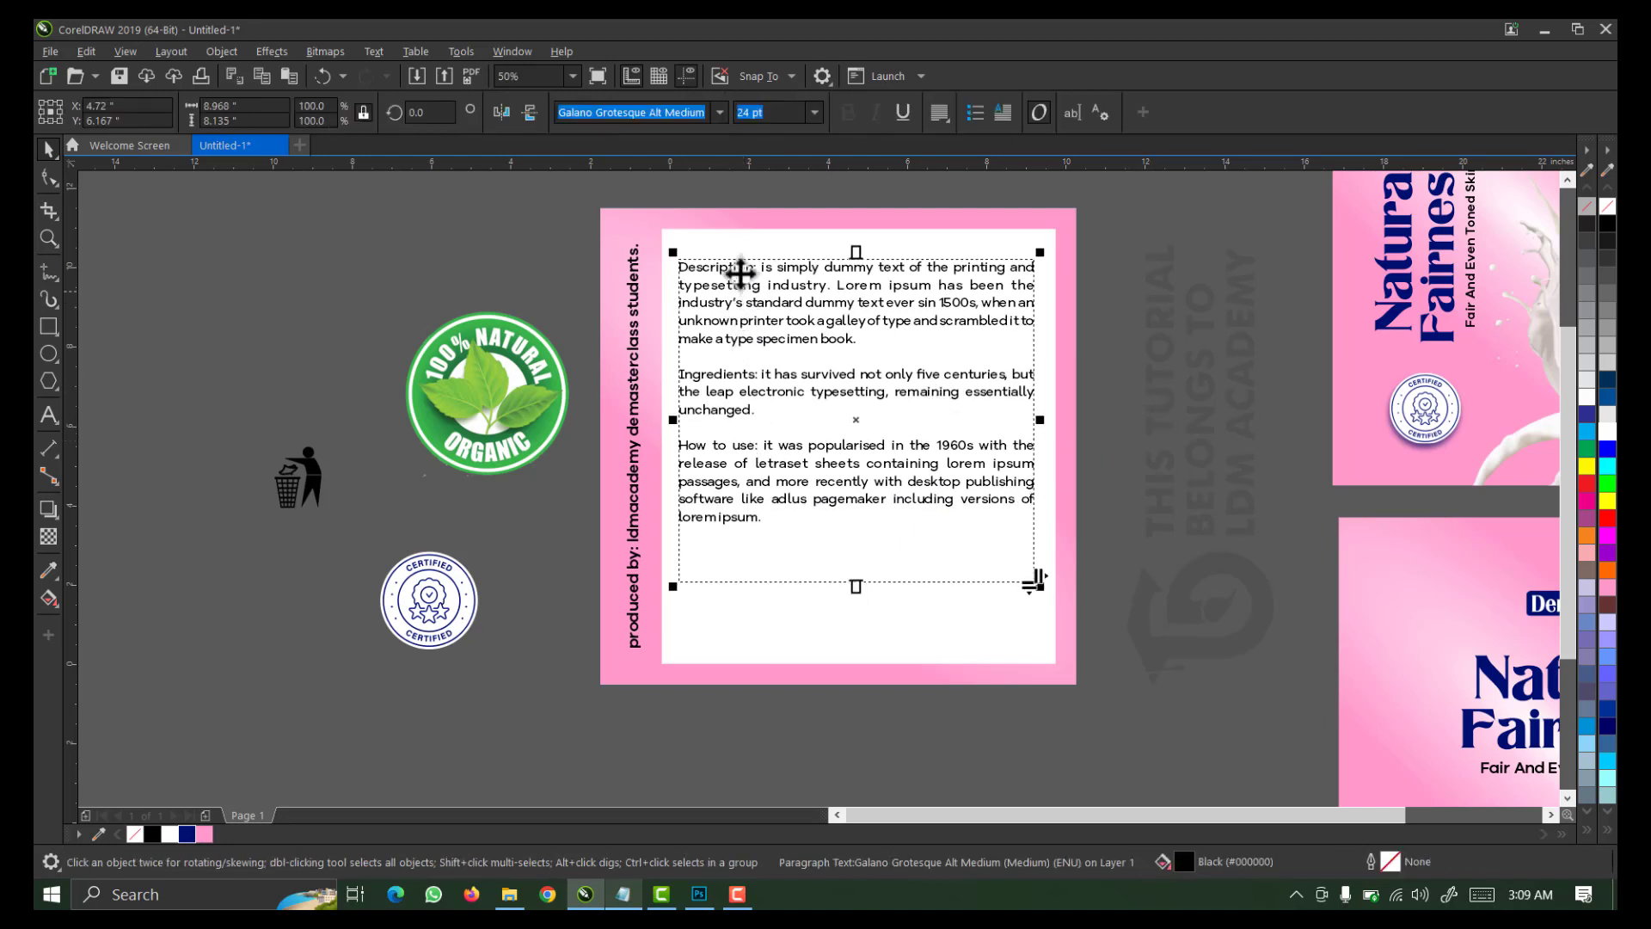
key(F8)
key(ctrl+space)
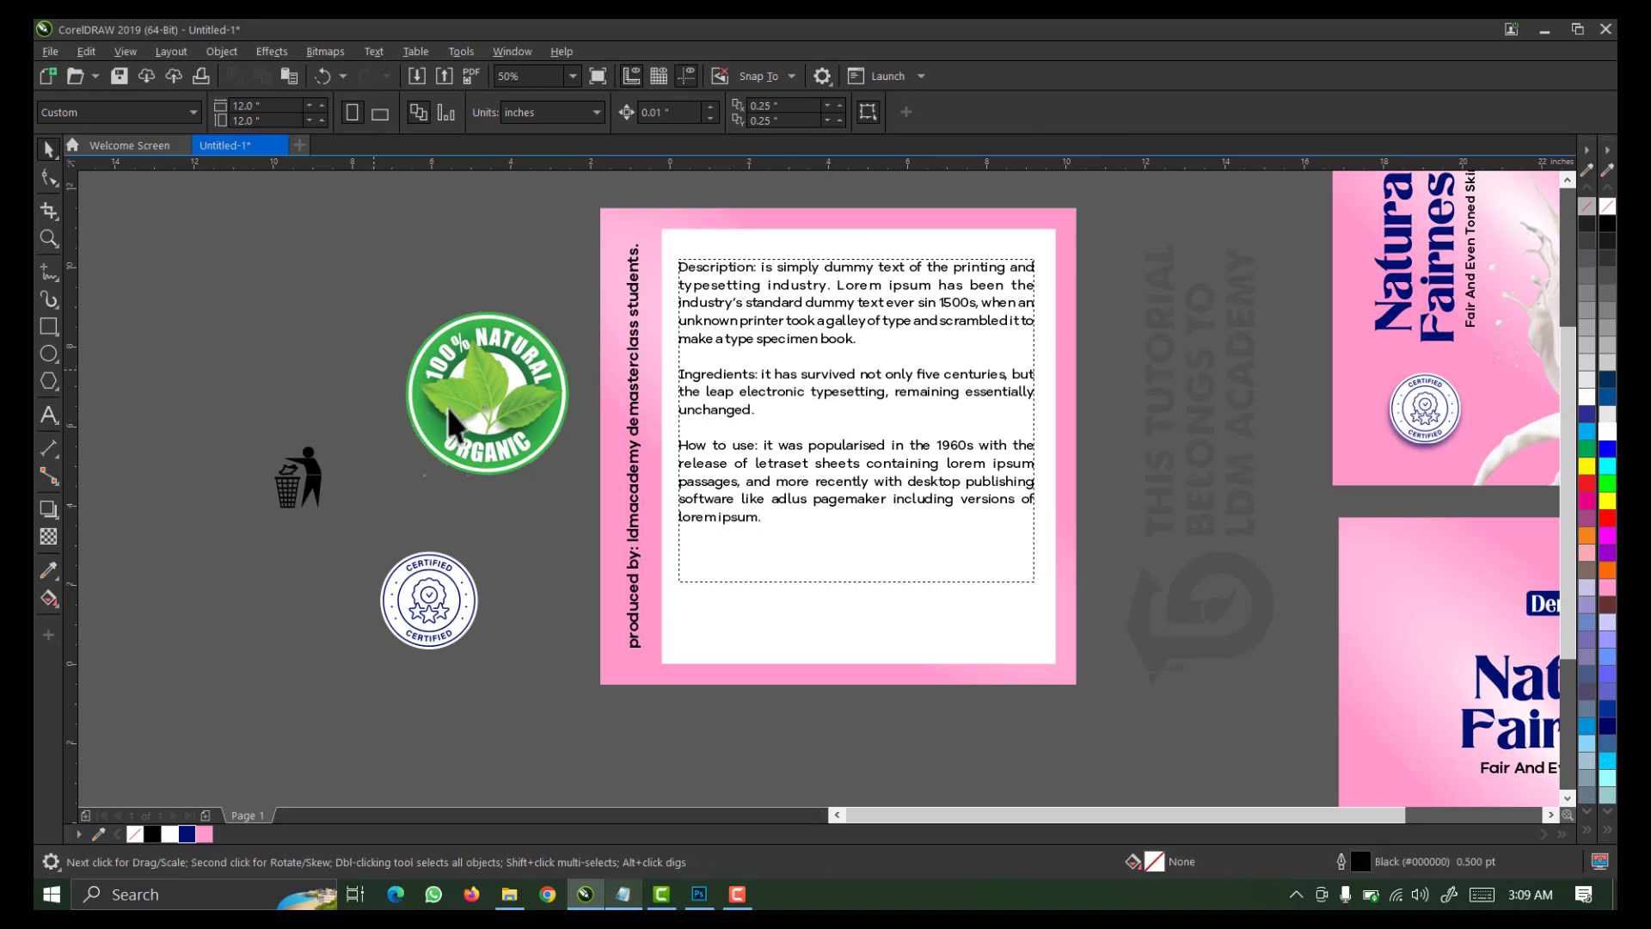
Place the 100% Natural Organic badge below the paragraphs on the white panel, scaled to about 1.9 inches wide
click(452, 411)
drag(515, 487, 675, 537)
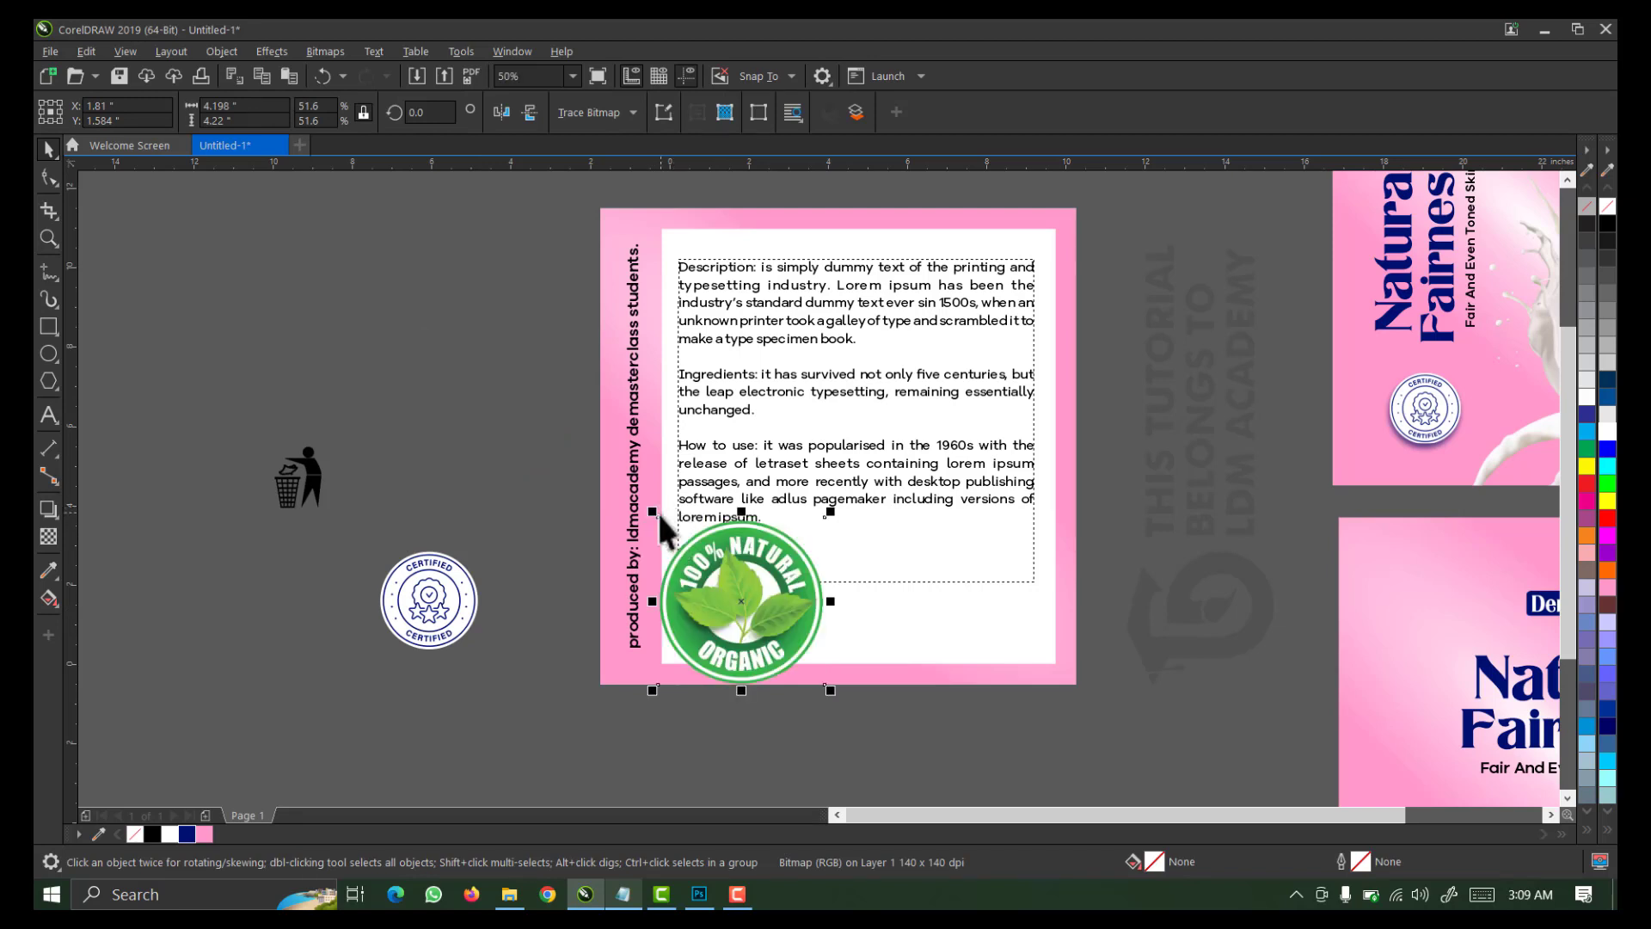
drag(652, 513, 697, 558)
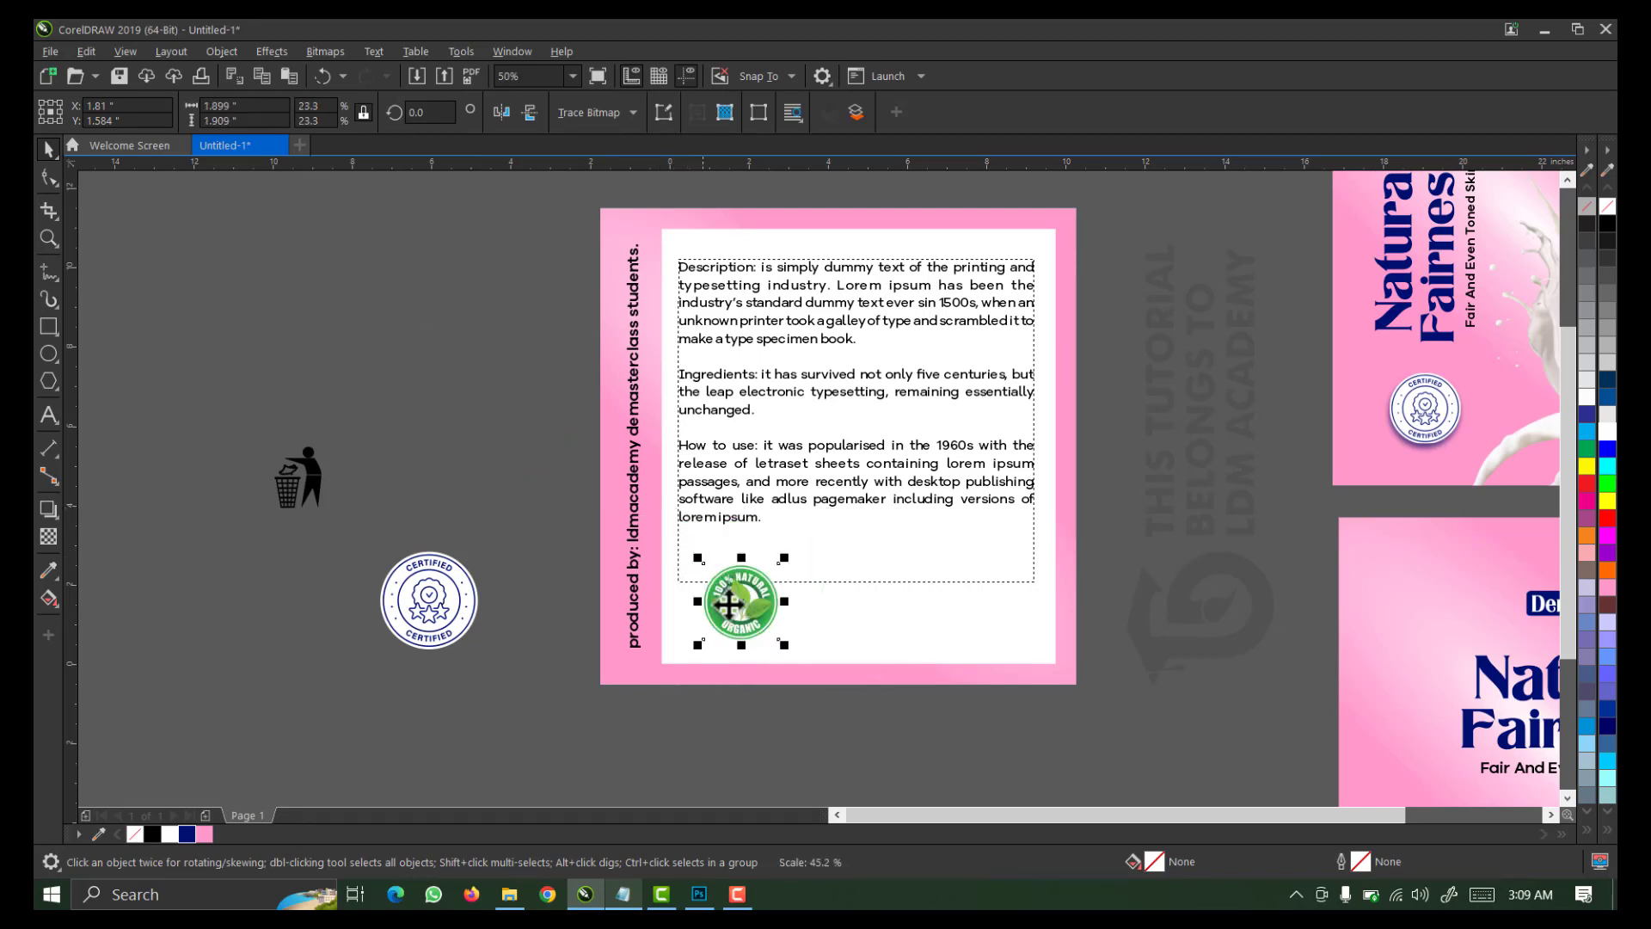
drag(735, 610, 729, 609)
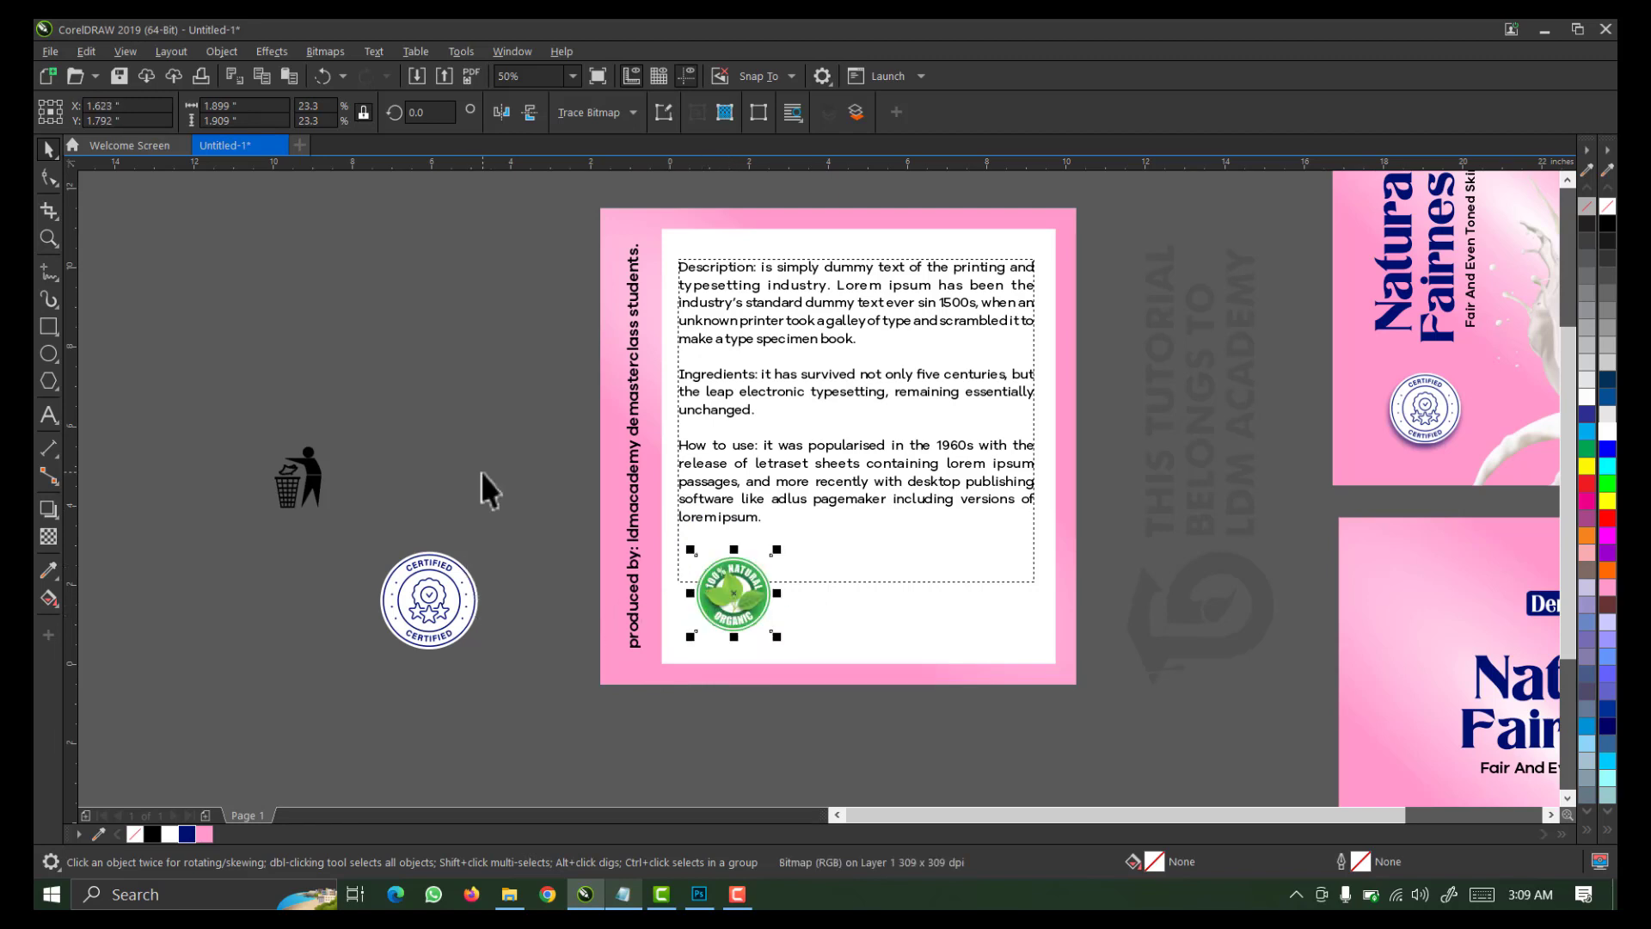
Place the litter-bin icon beside the organic badge and align the two on their horizontal centre line
drag(428, 600, 825, 589)
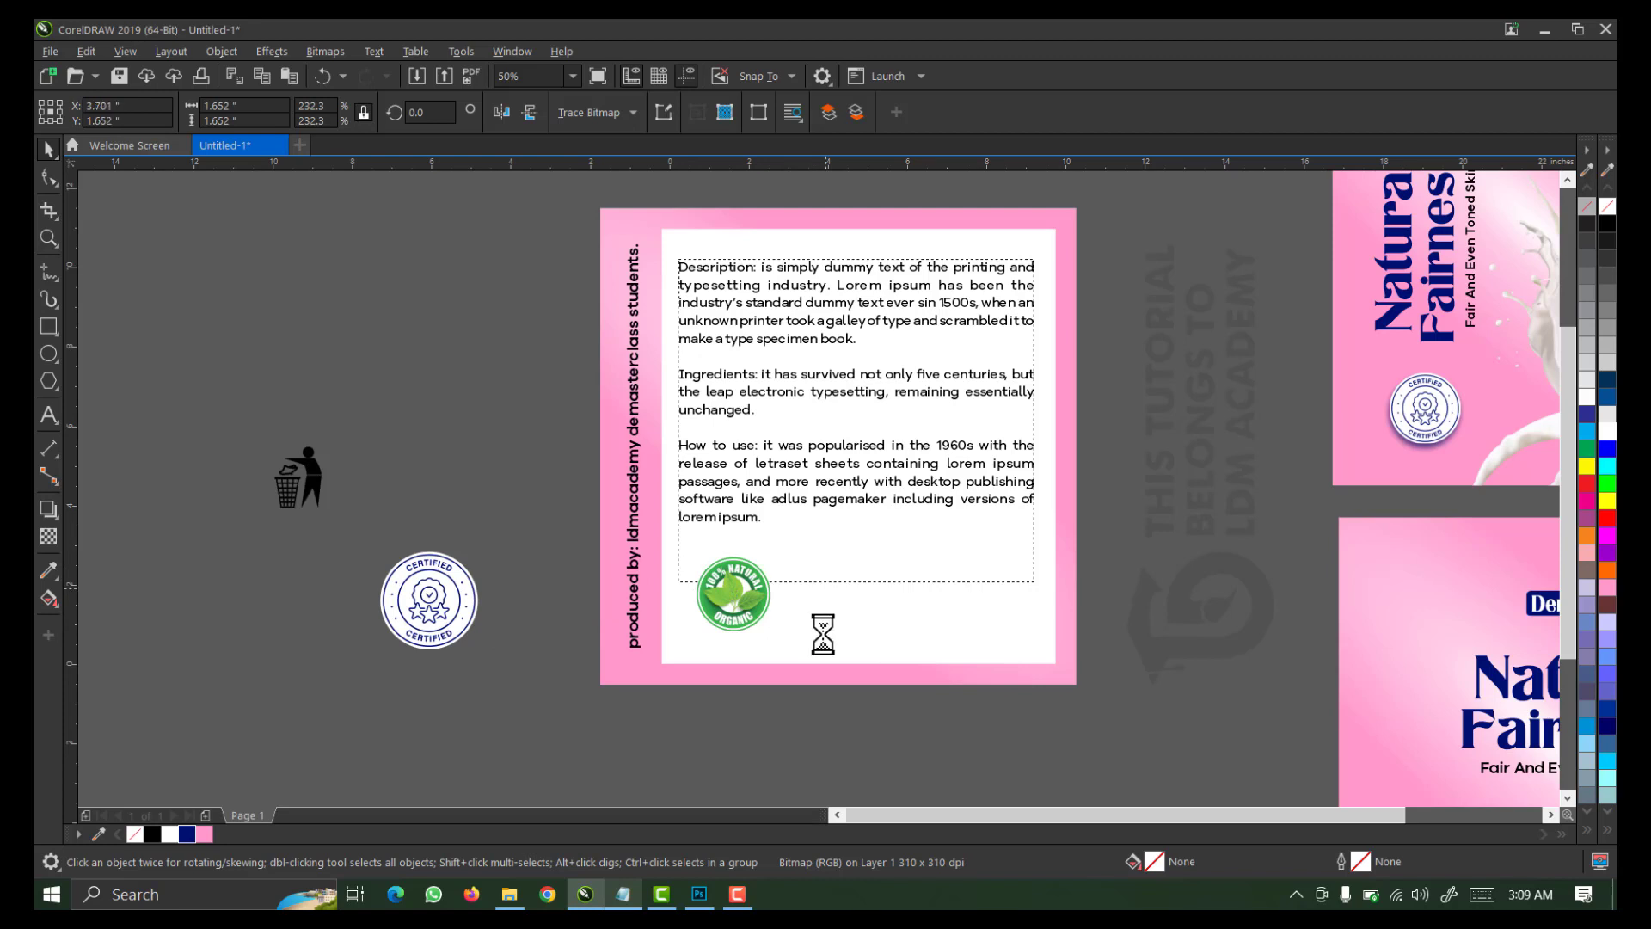
click(892, 704)
click(629, 512)
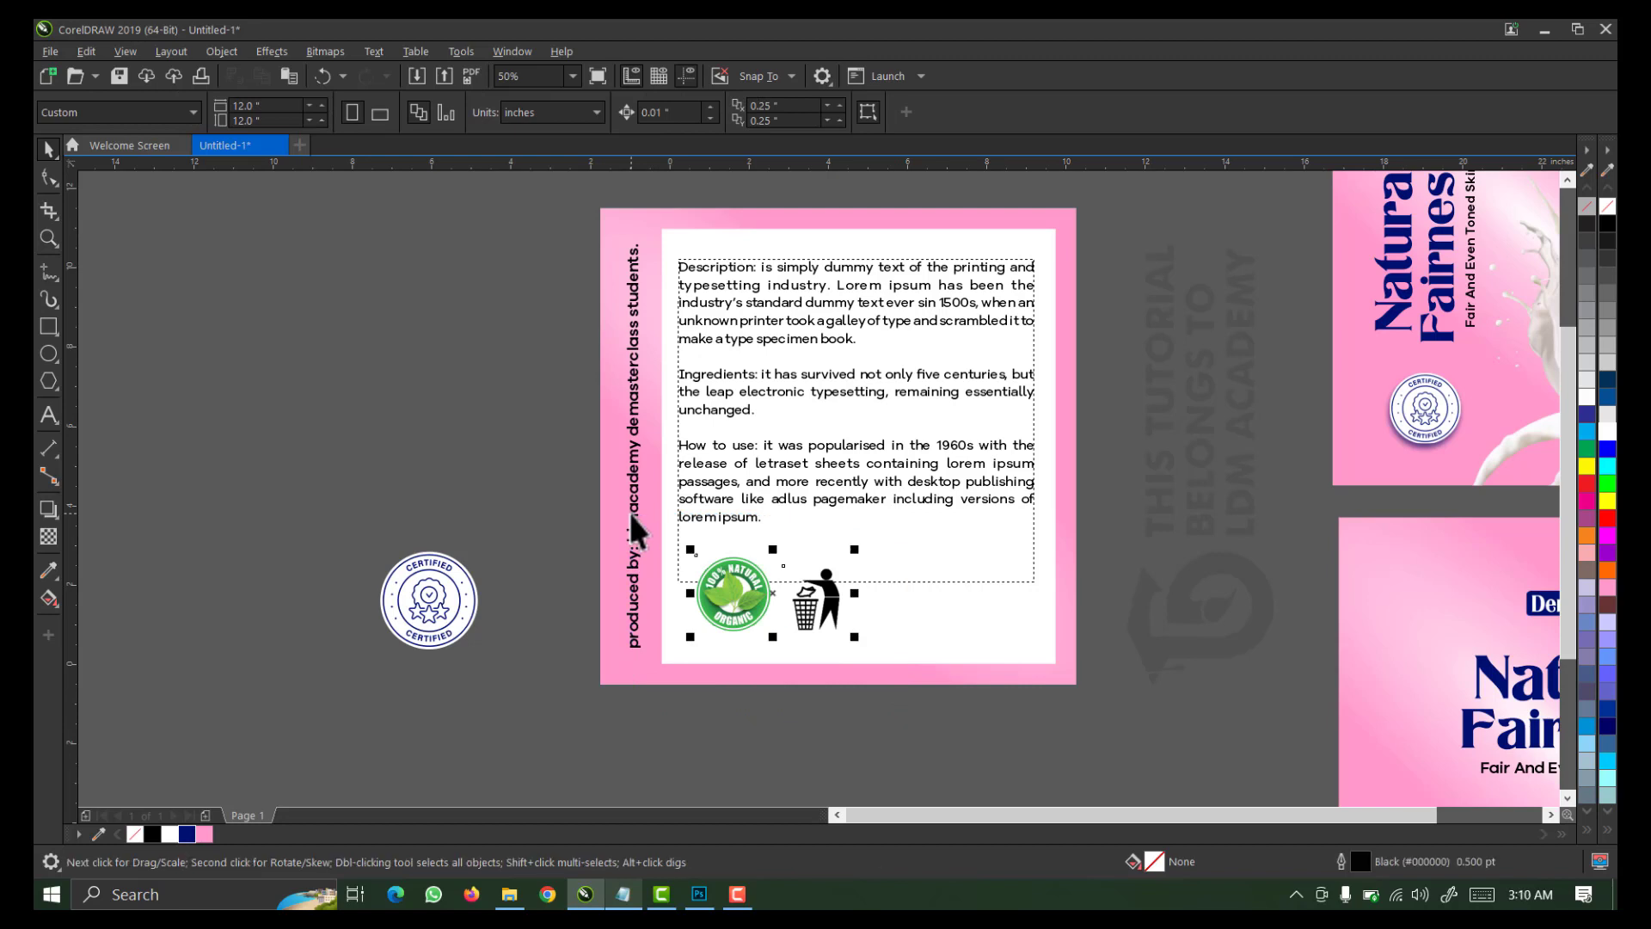
click(538, 475)
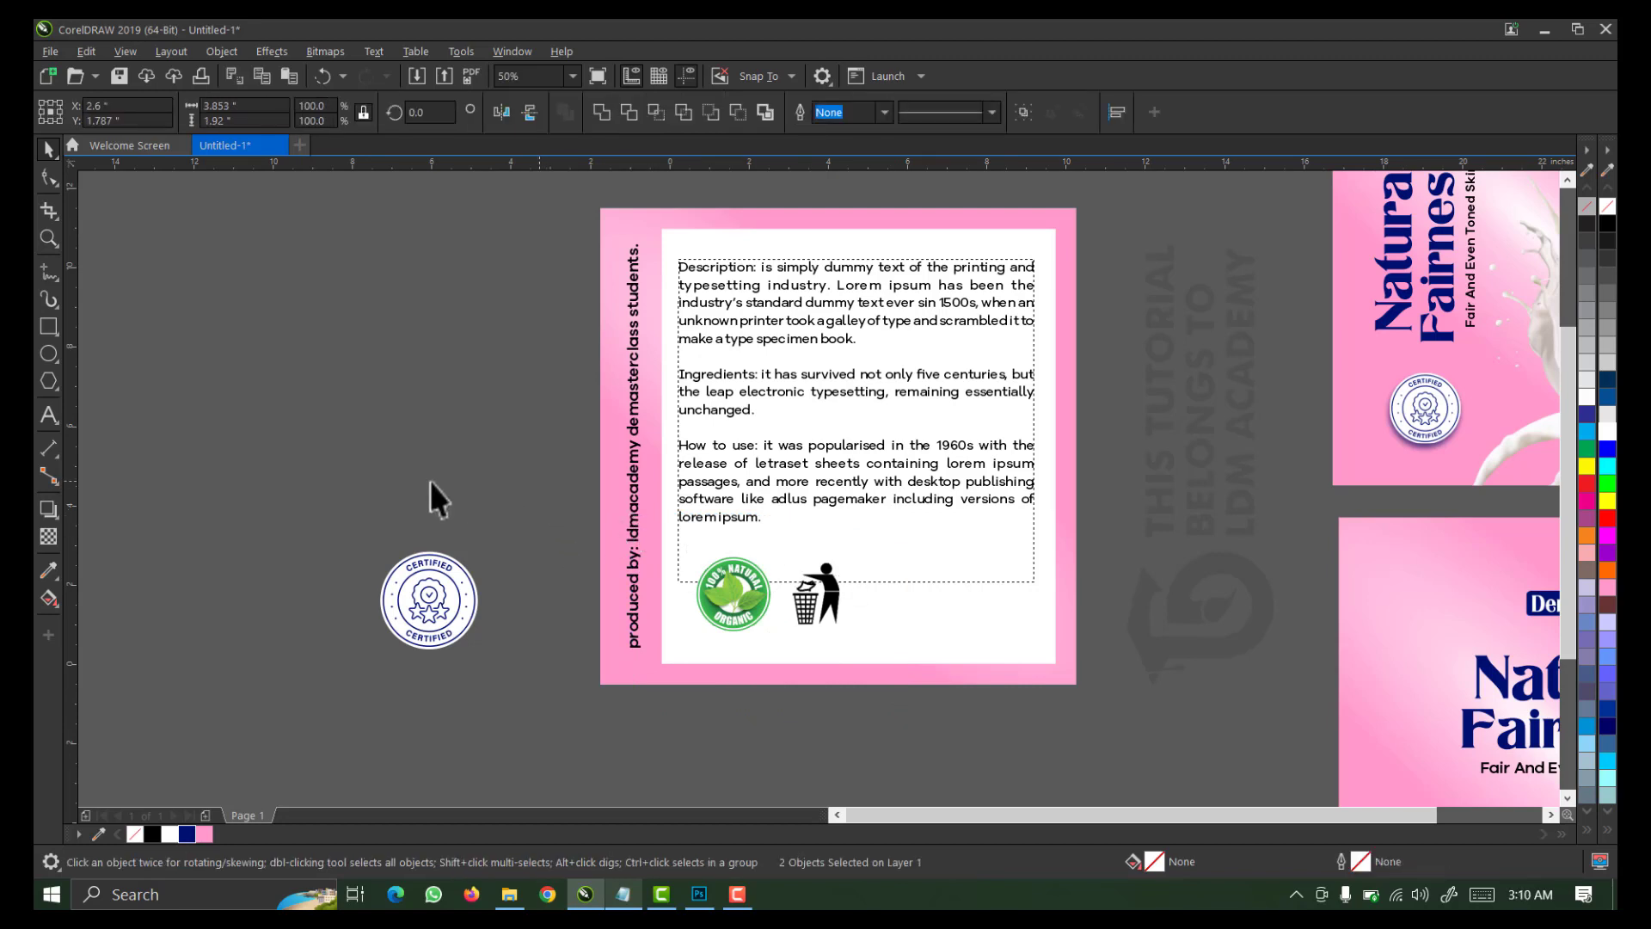
Add the artistic text LDMACADEMY on the empty area beside the information panel
click(49, 414)
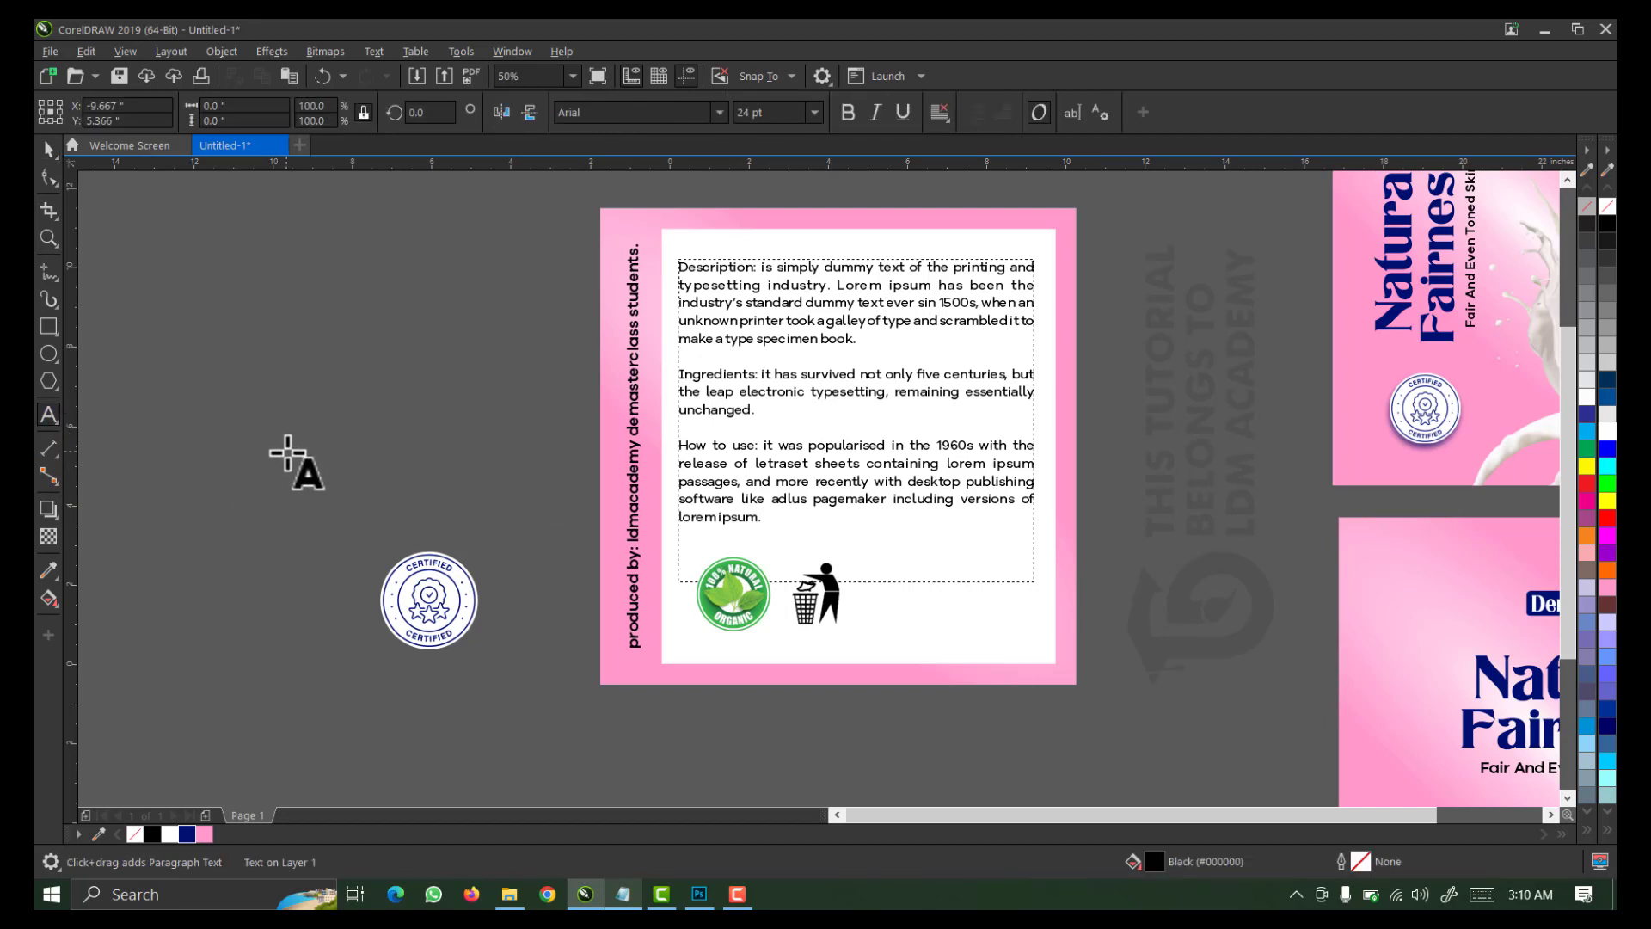
text(DMACAD)
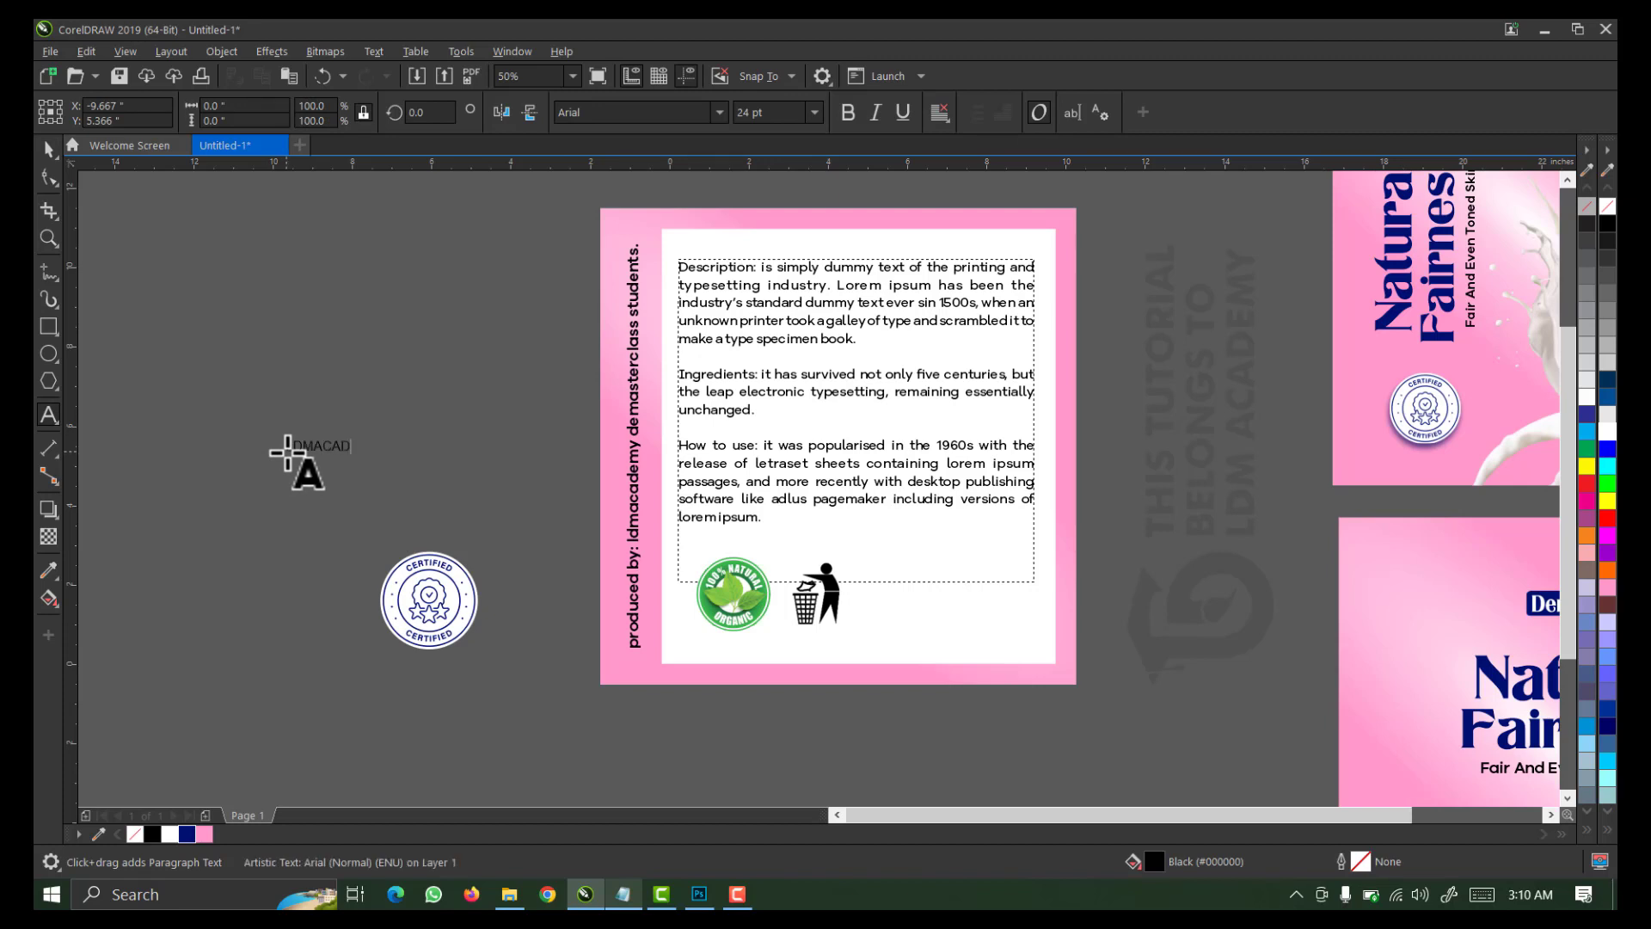
text(EMY)
key(Escape)
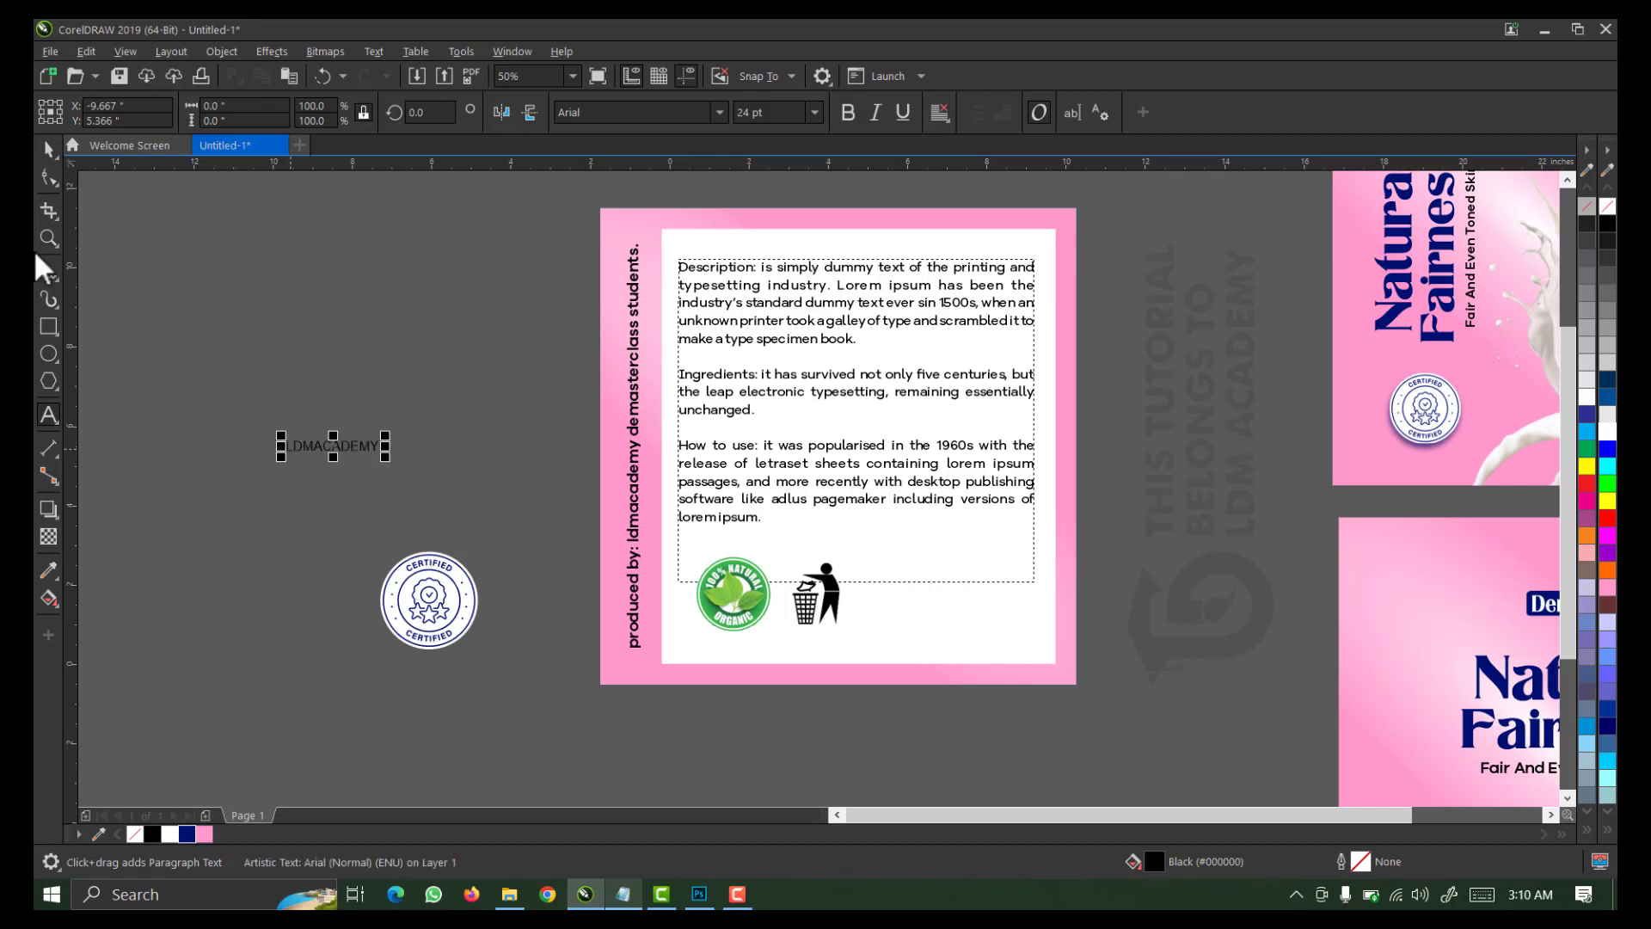
Set the LDMACADEMY text in the barcode font and place it, enlarged, beside the litter-bin icon on the white panel
click(48, 153)
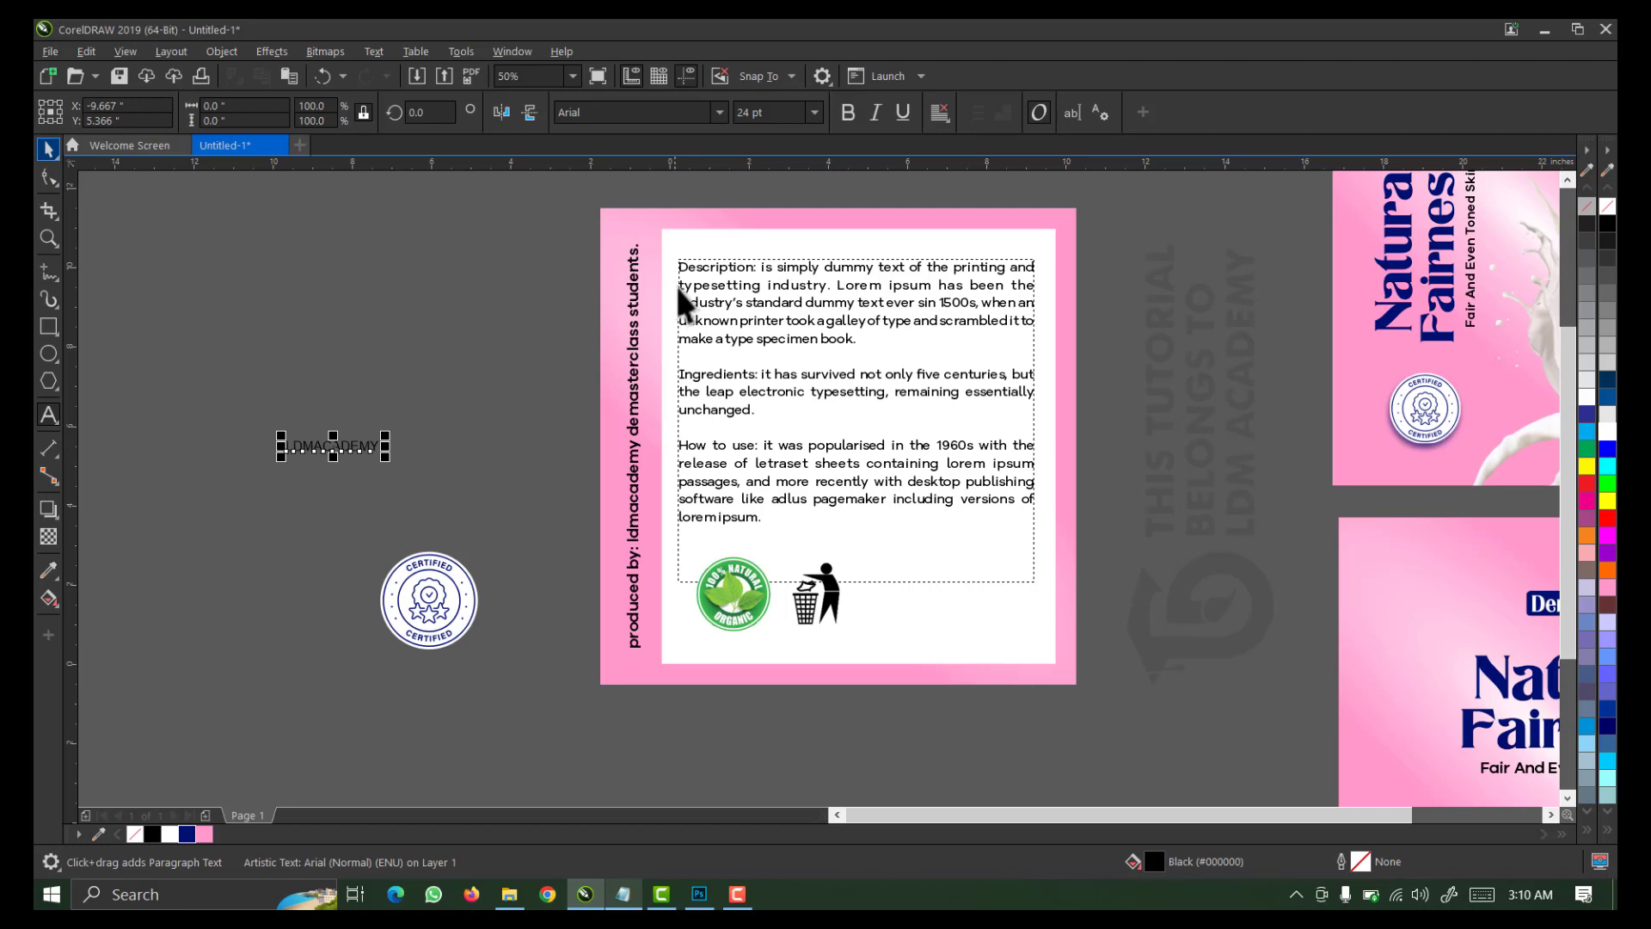
click(719, 112)
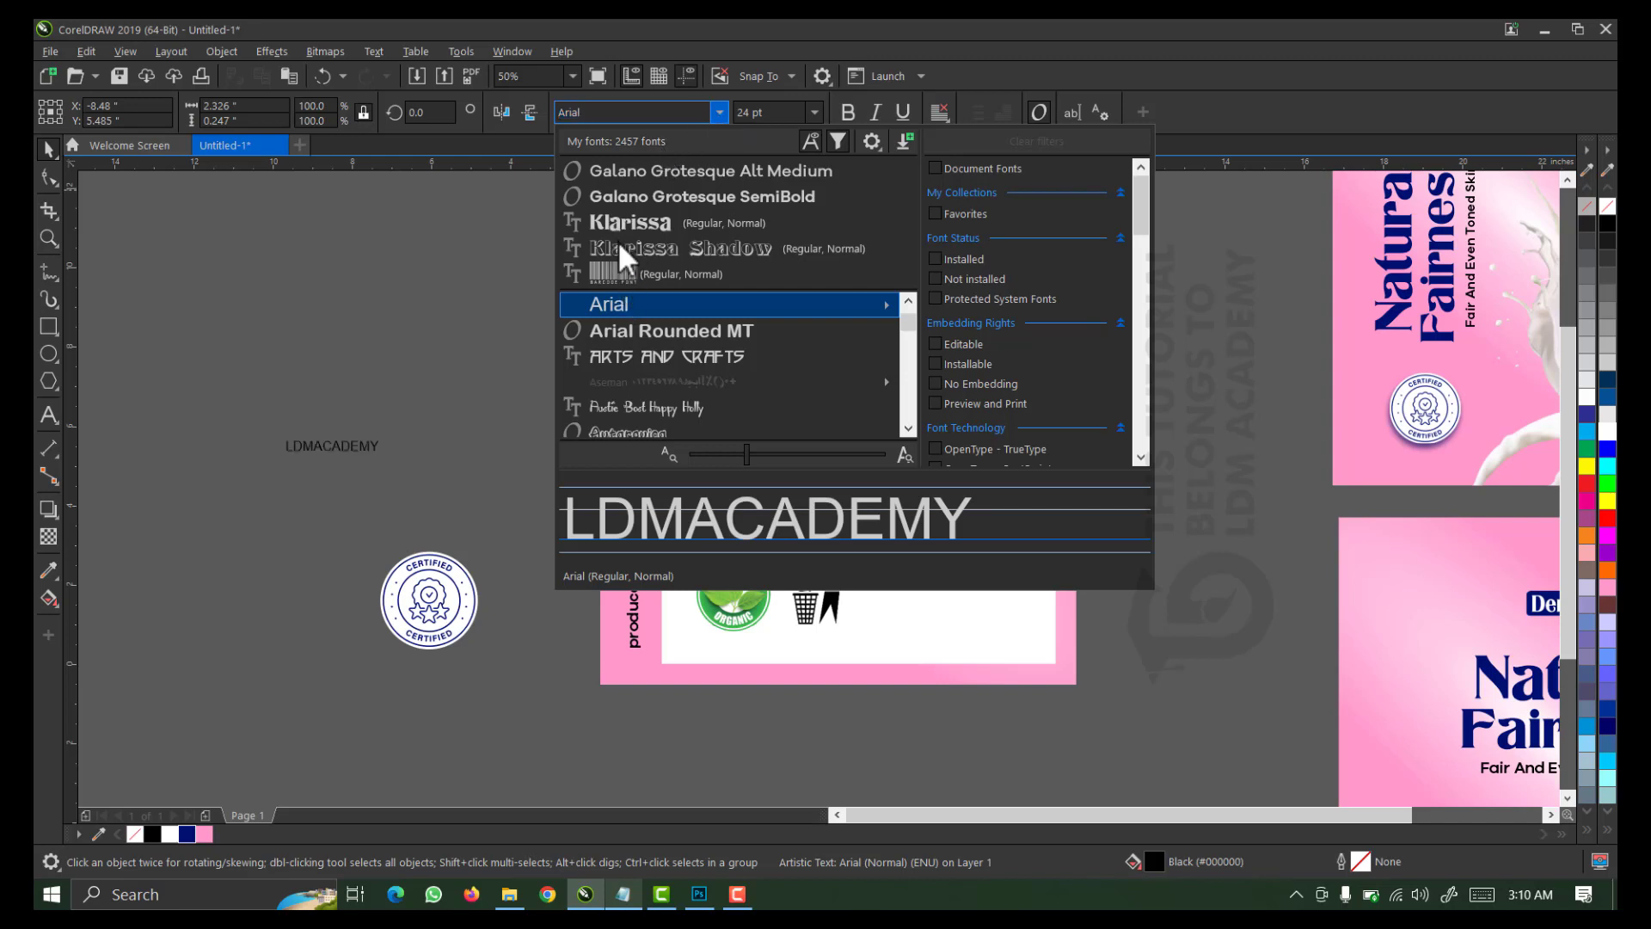
click(616, 113)
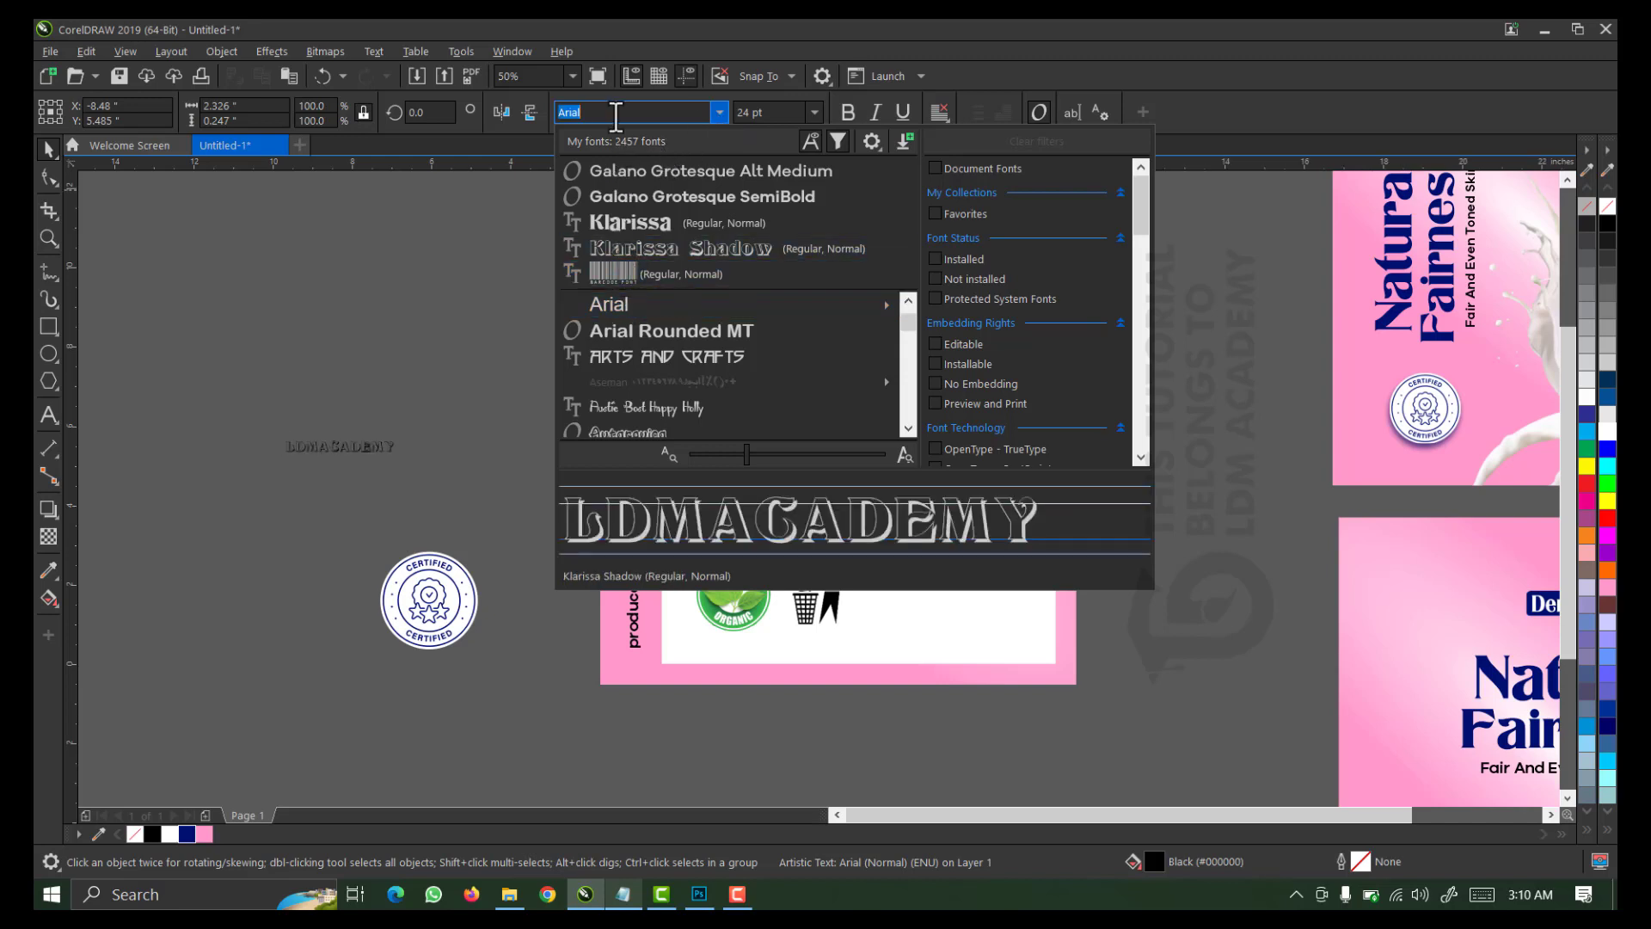
text(BARCOD)
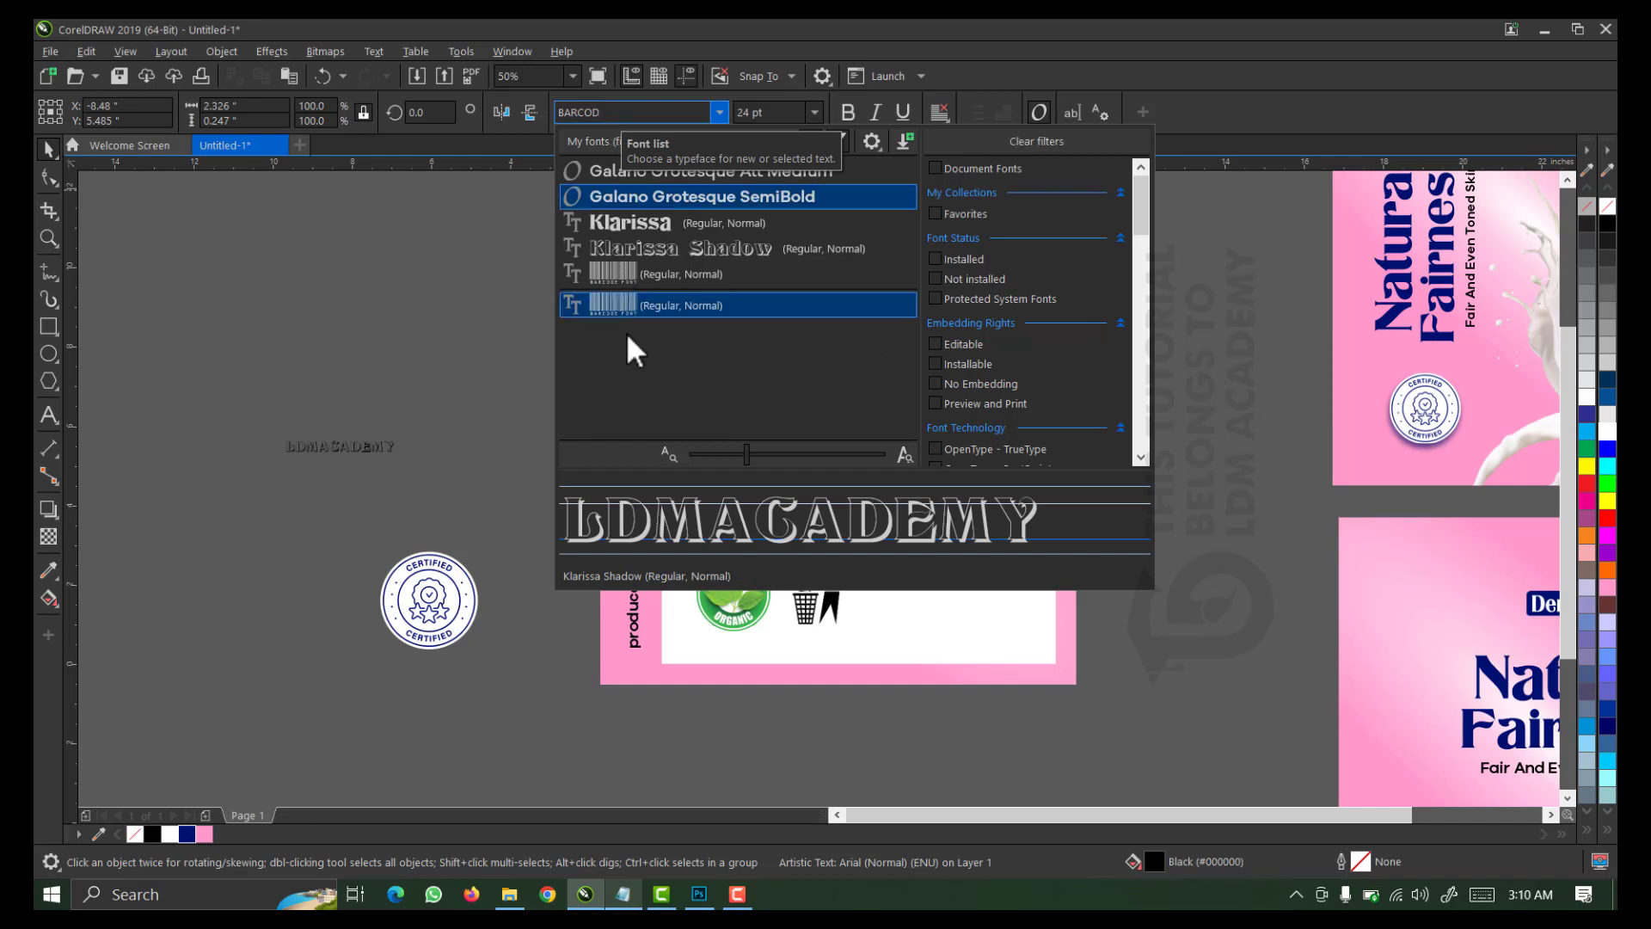
click(641, 275)
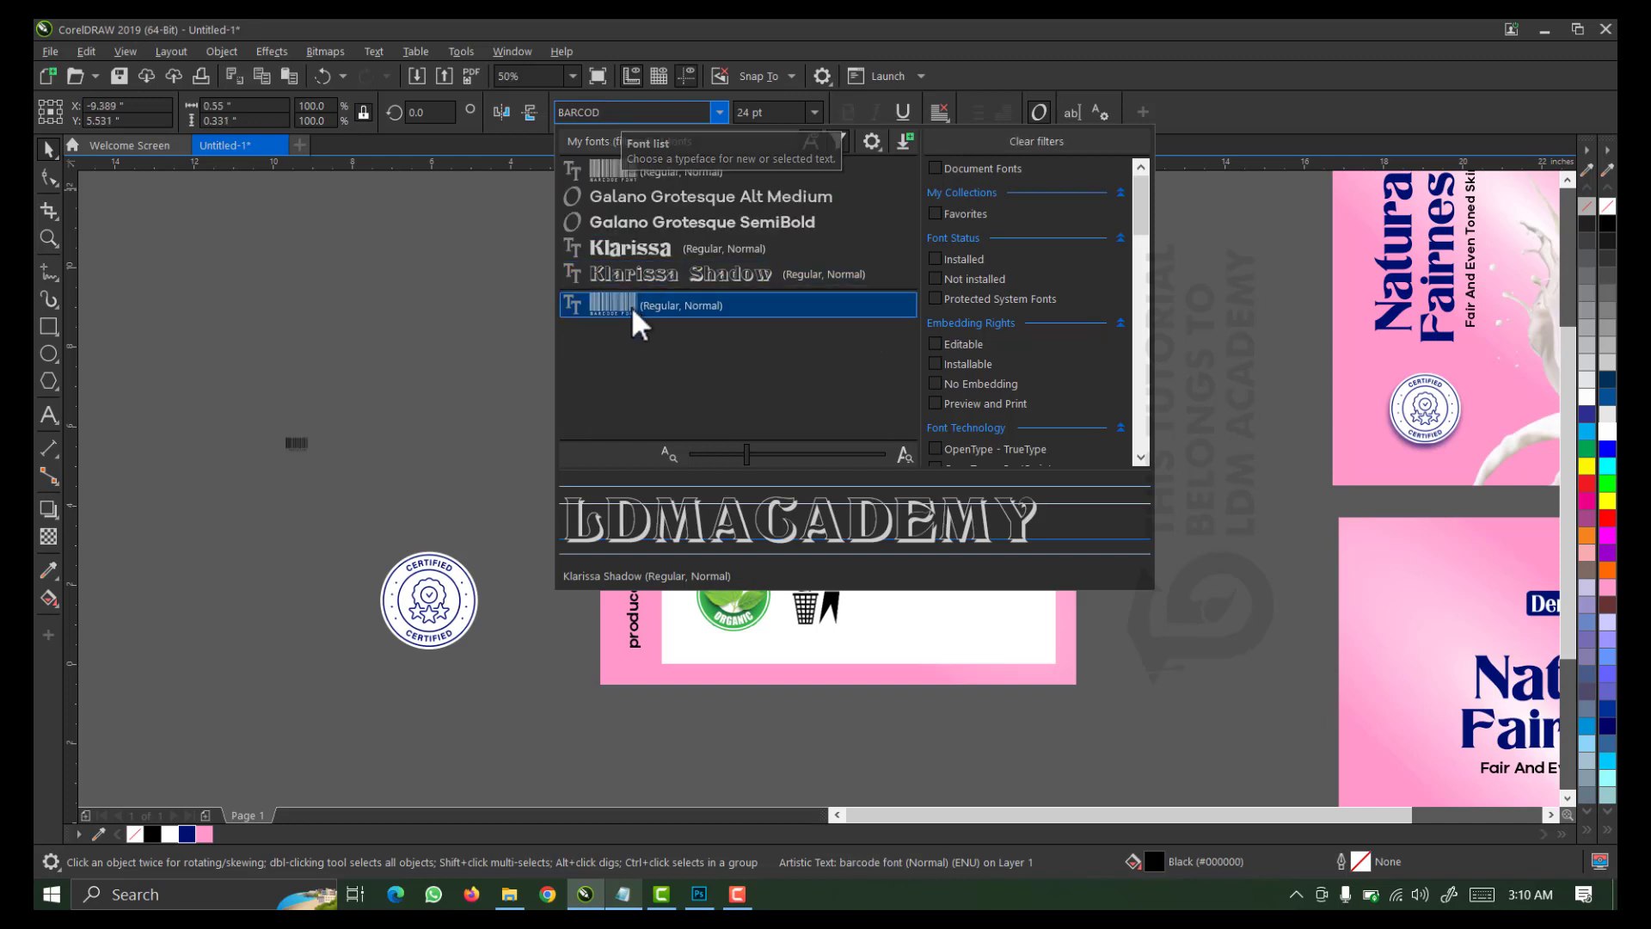
click(631, 306)
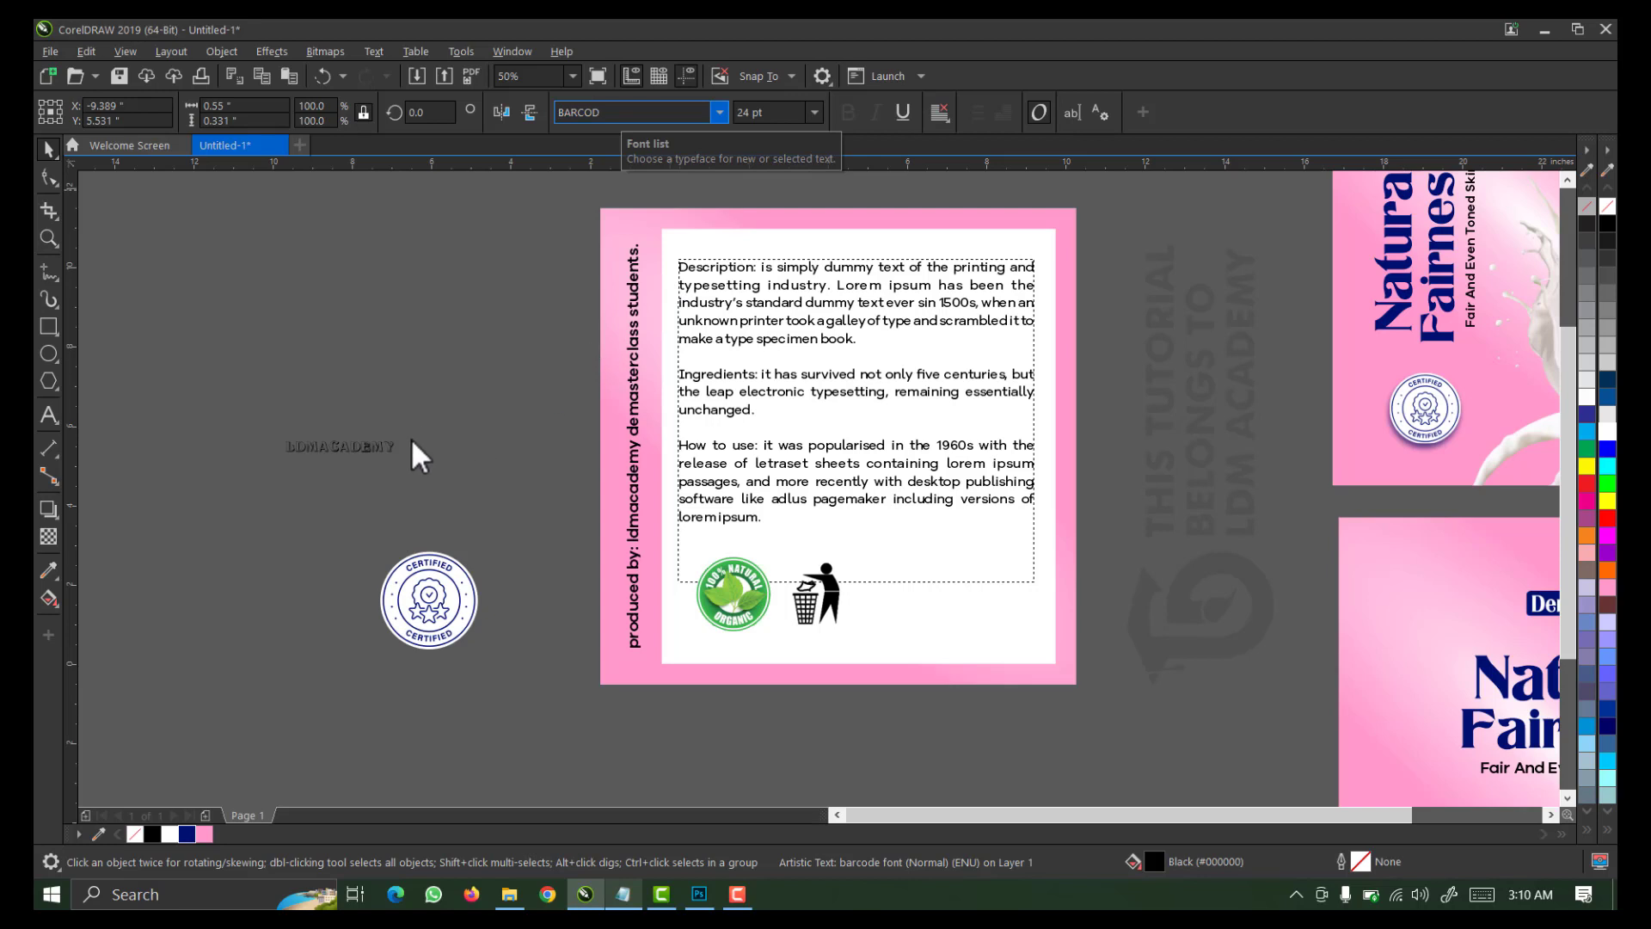
key(Return)
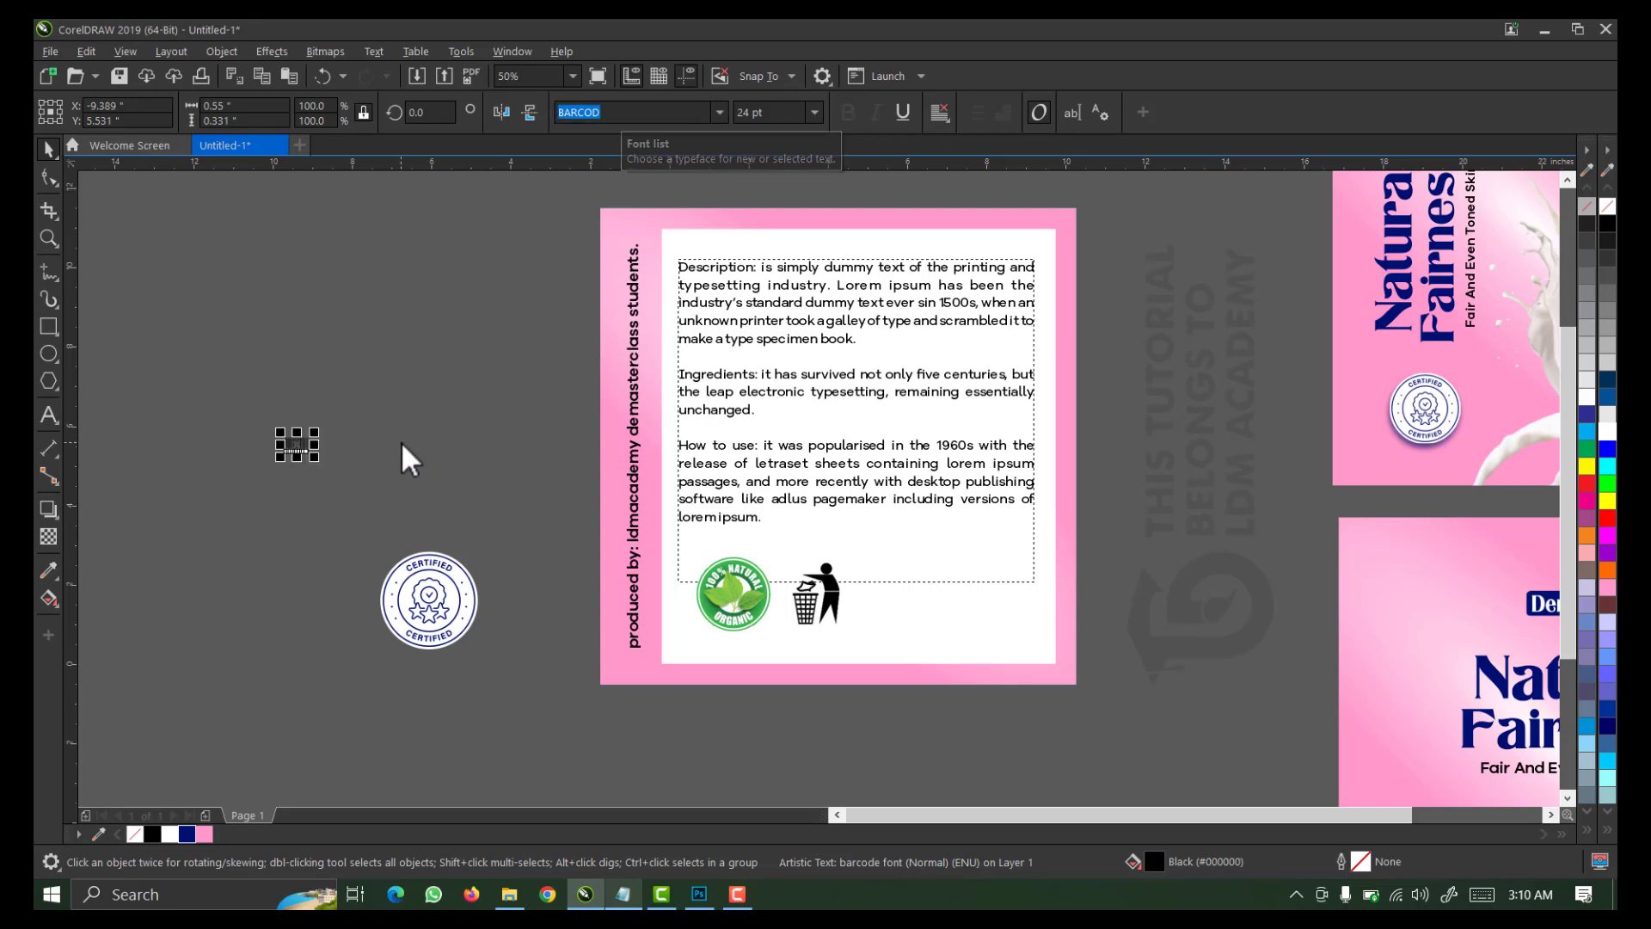
drag(299, 445, 998, 542)
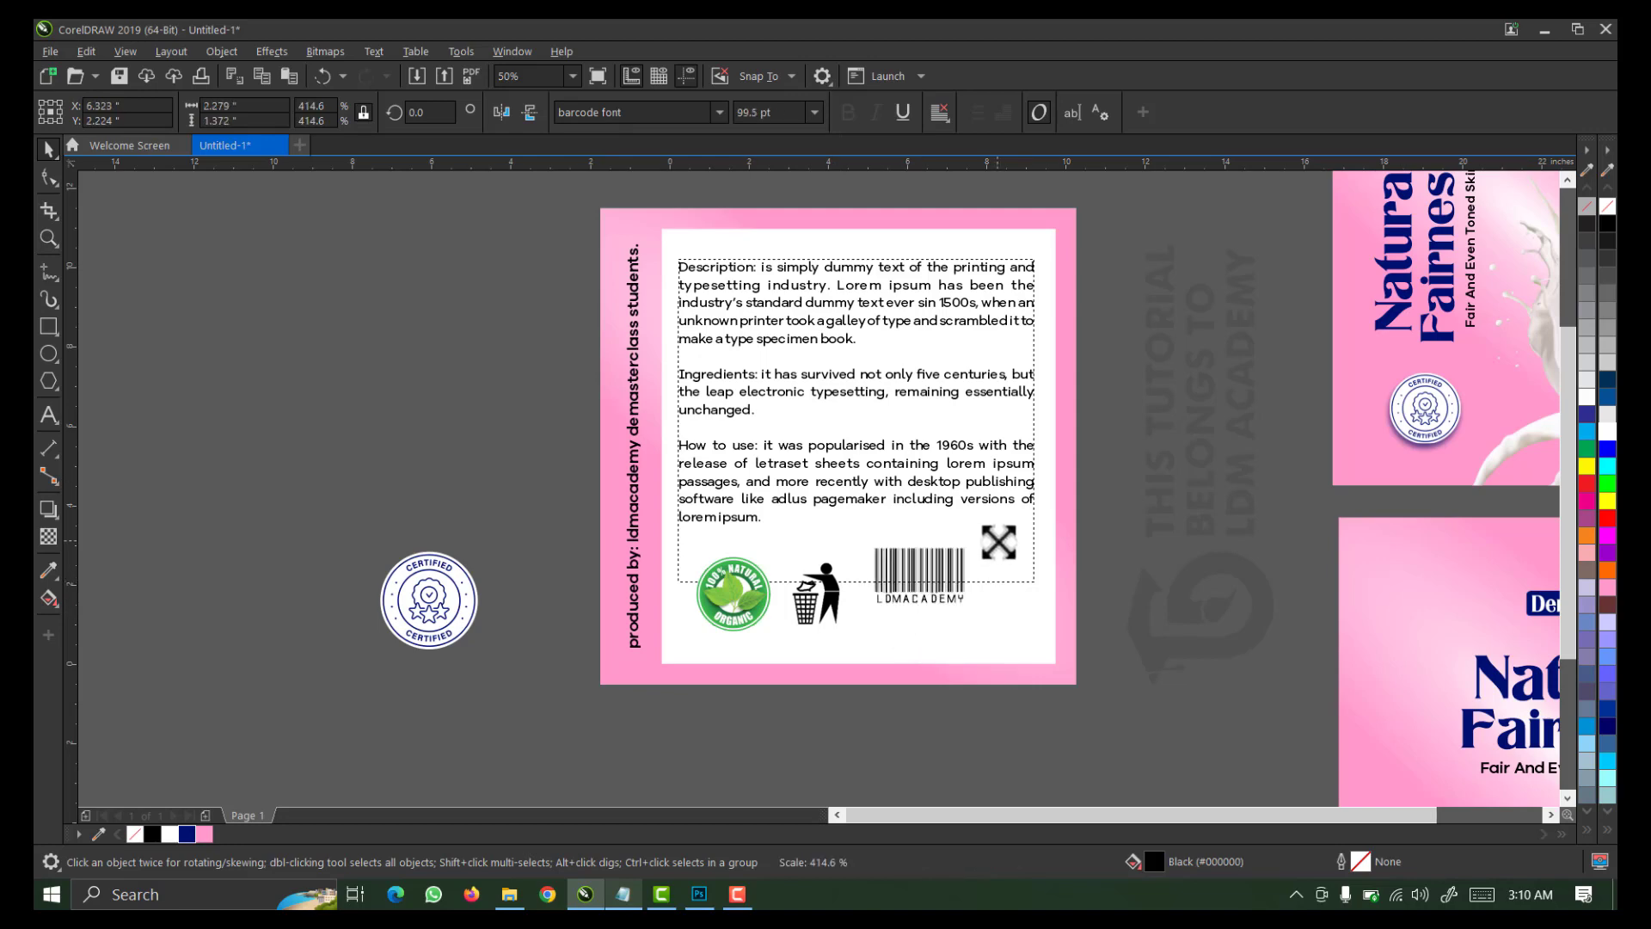
Set the product details text to 25 pt and move the badge, bin icon and barcode slightly down together
scroll(1066, 520, up, 1)
click(880, 507)
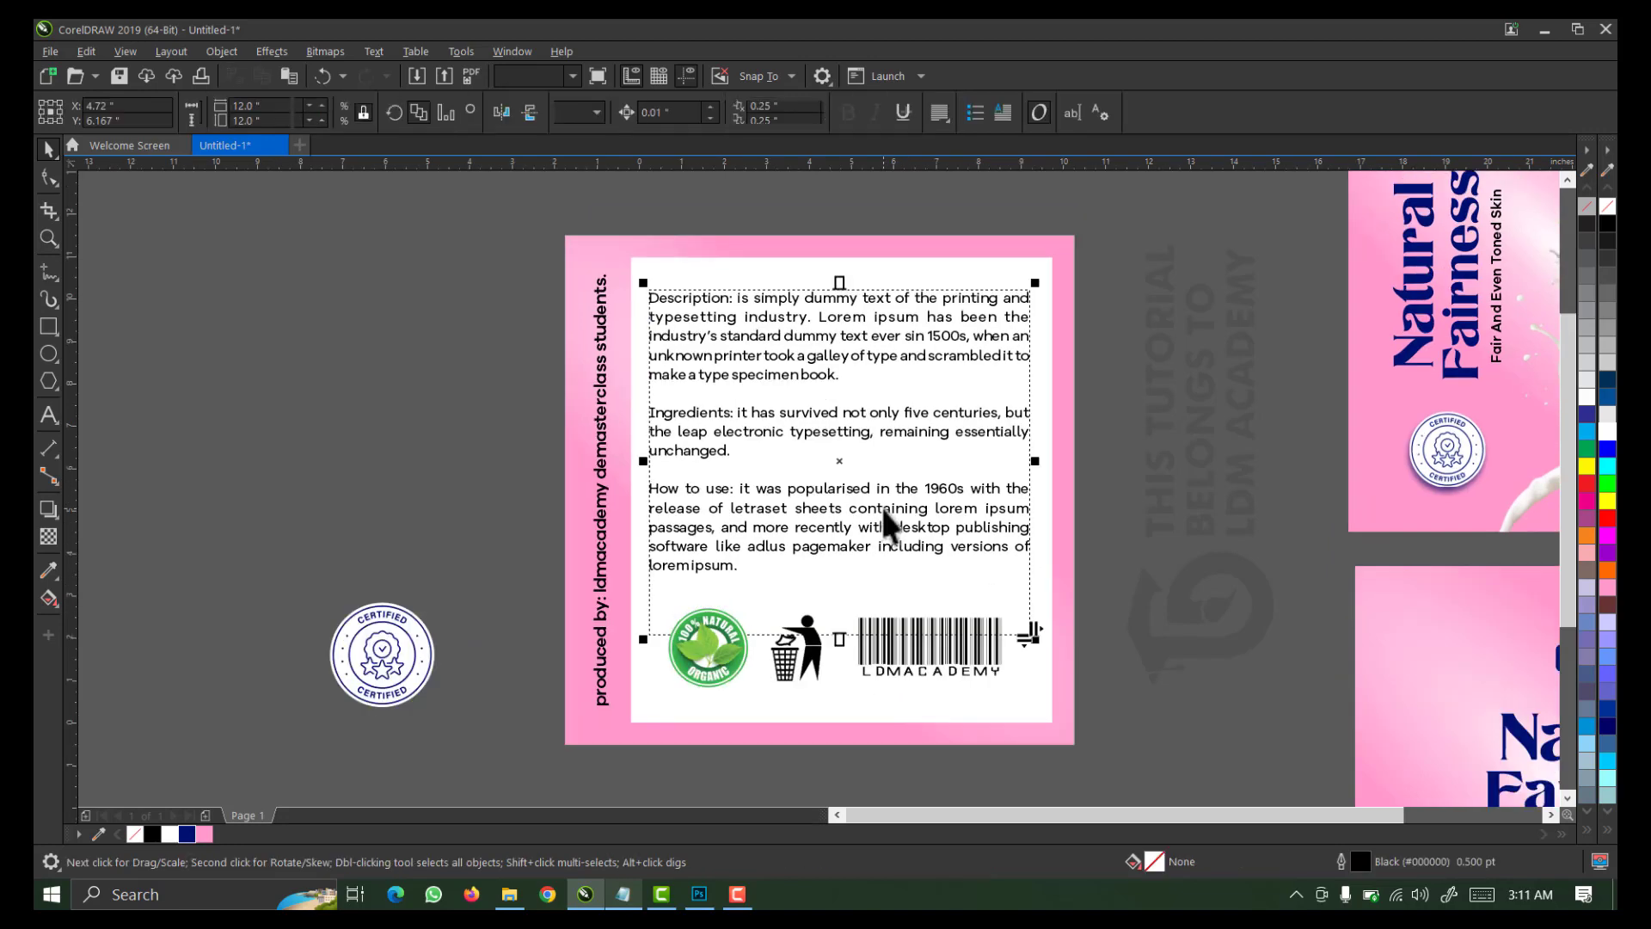
click(786, 115)
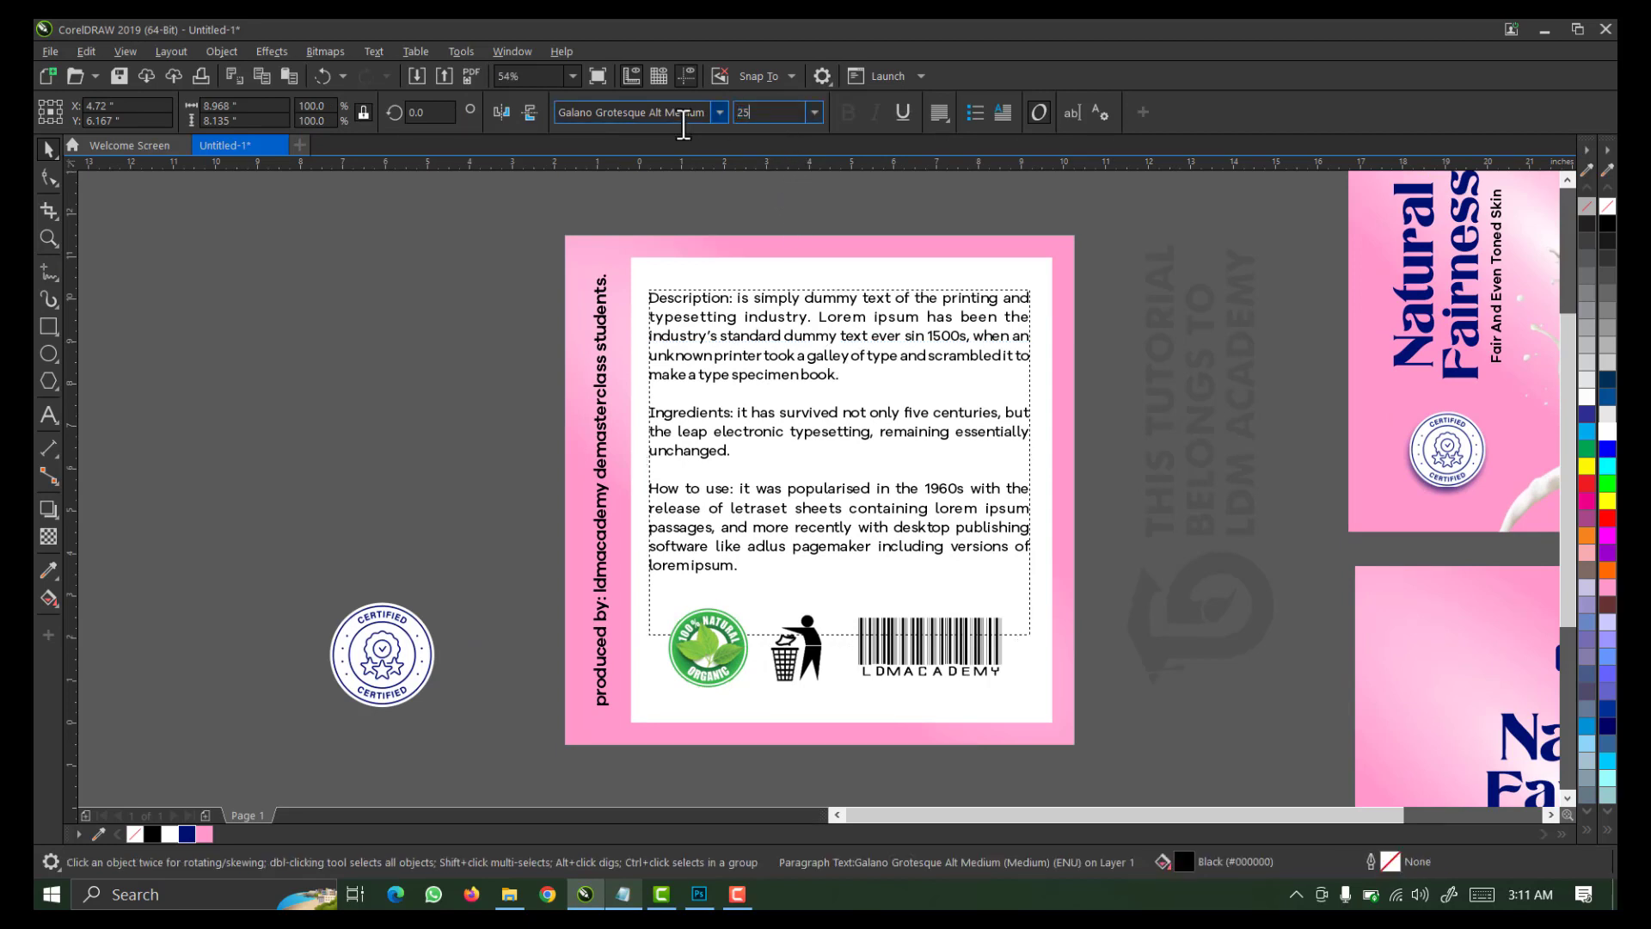
key(Return)
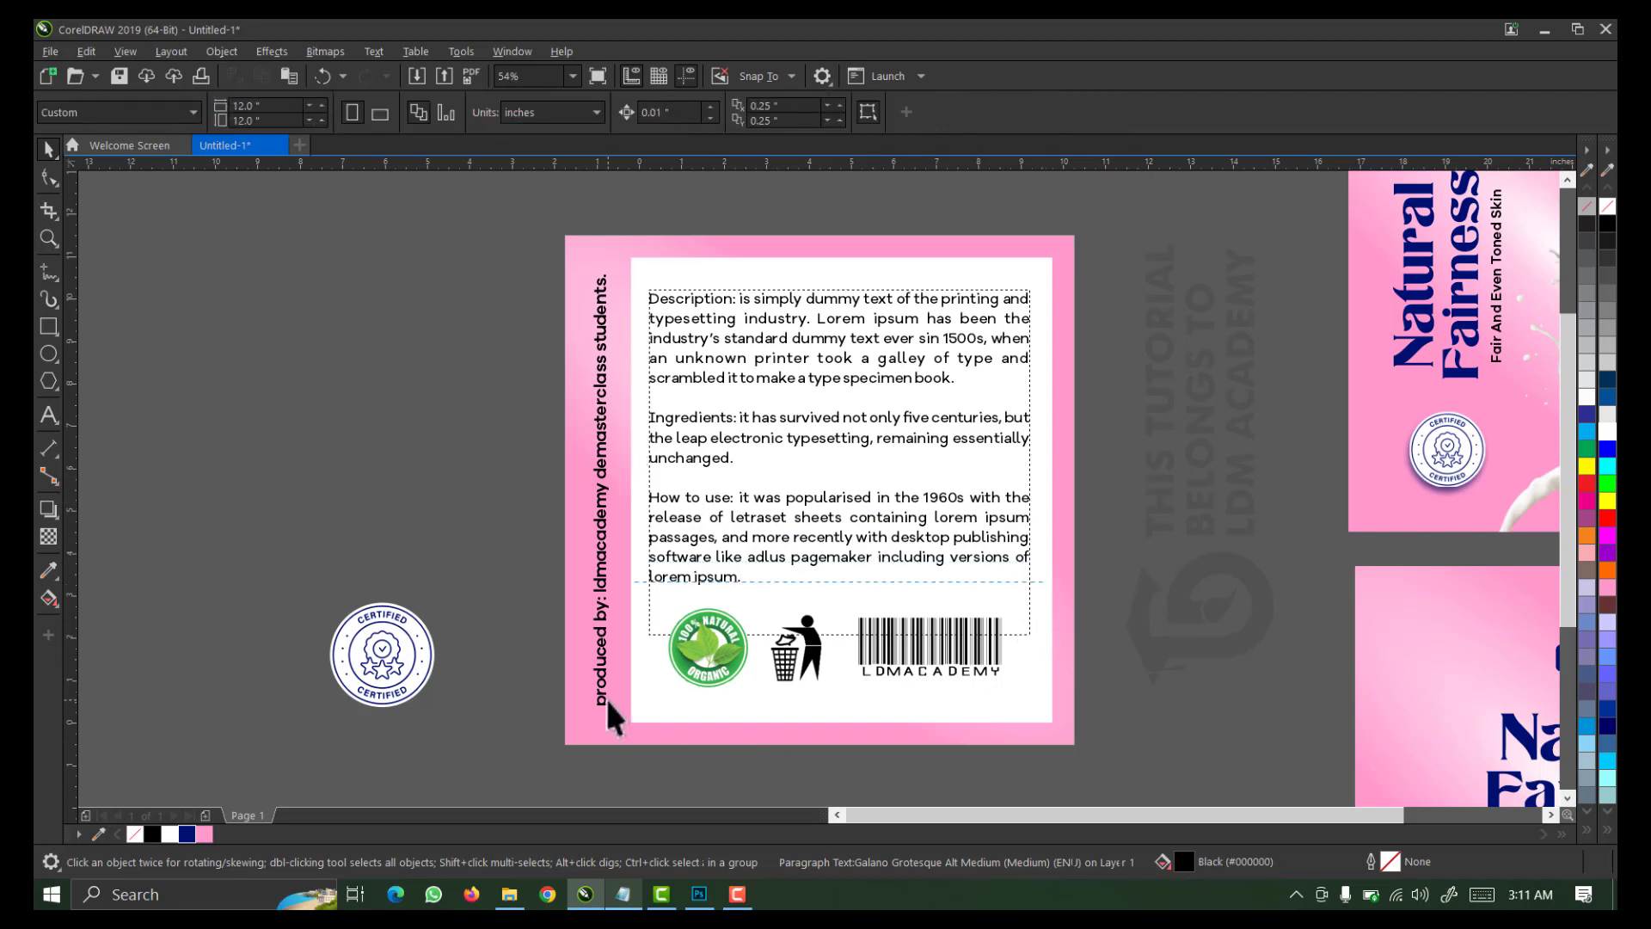
click(656, 663)
key(ctrl+u)
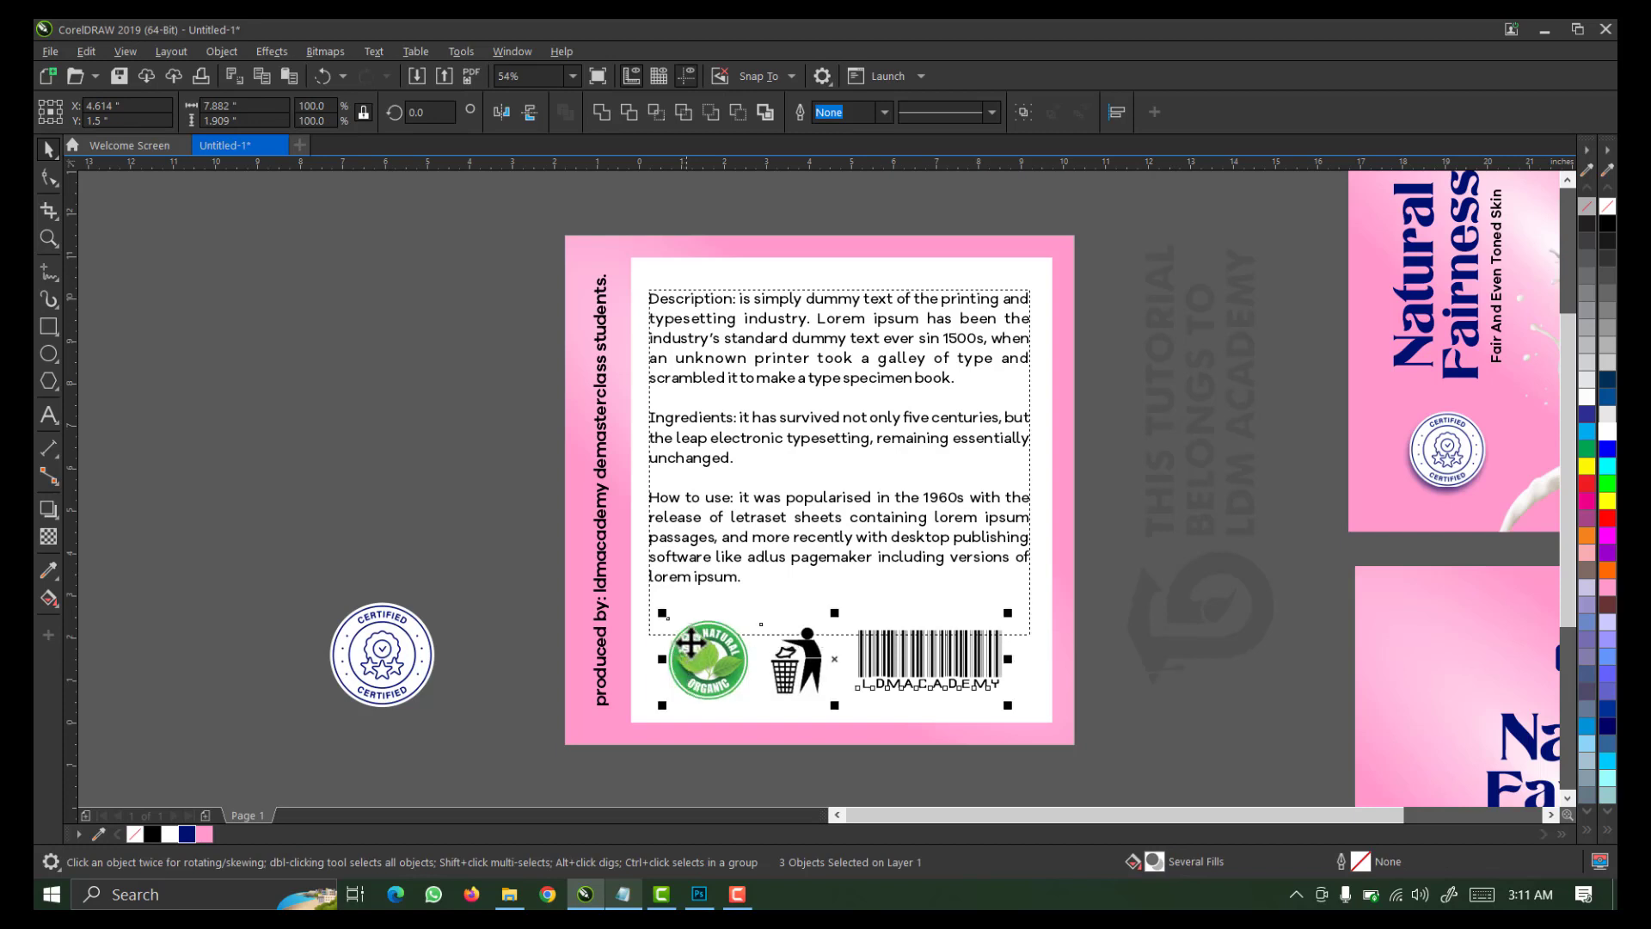
Increase the line spacing of the product details text slightly with the Shape tool
click(738, 540)
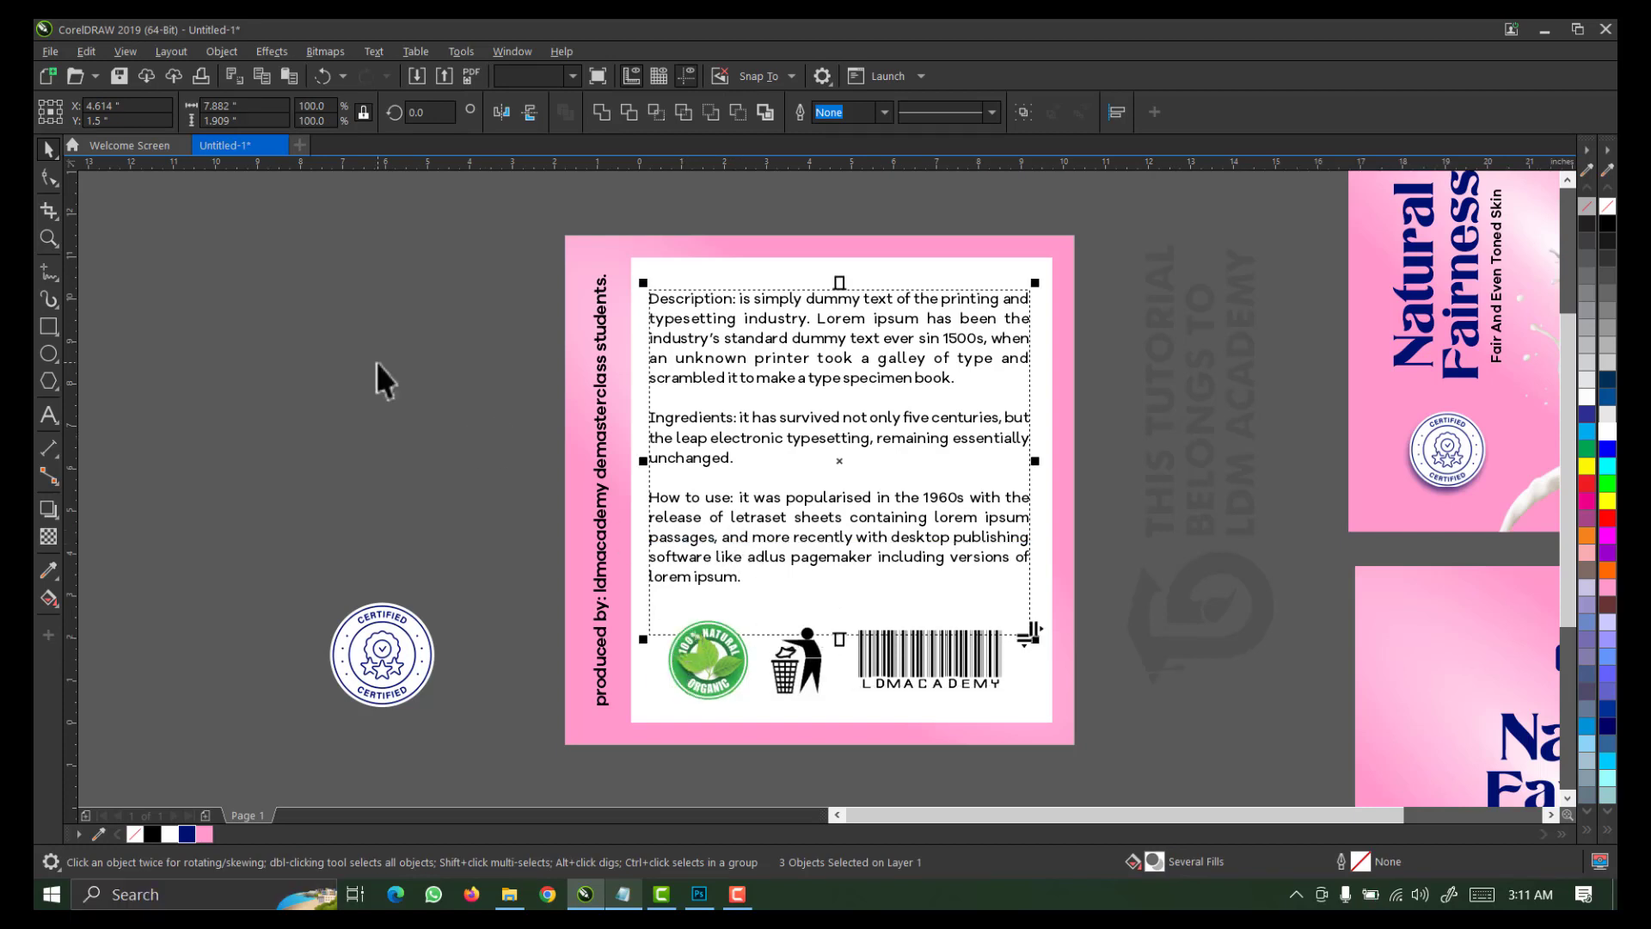
click(47, 177)
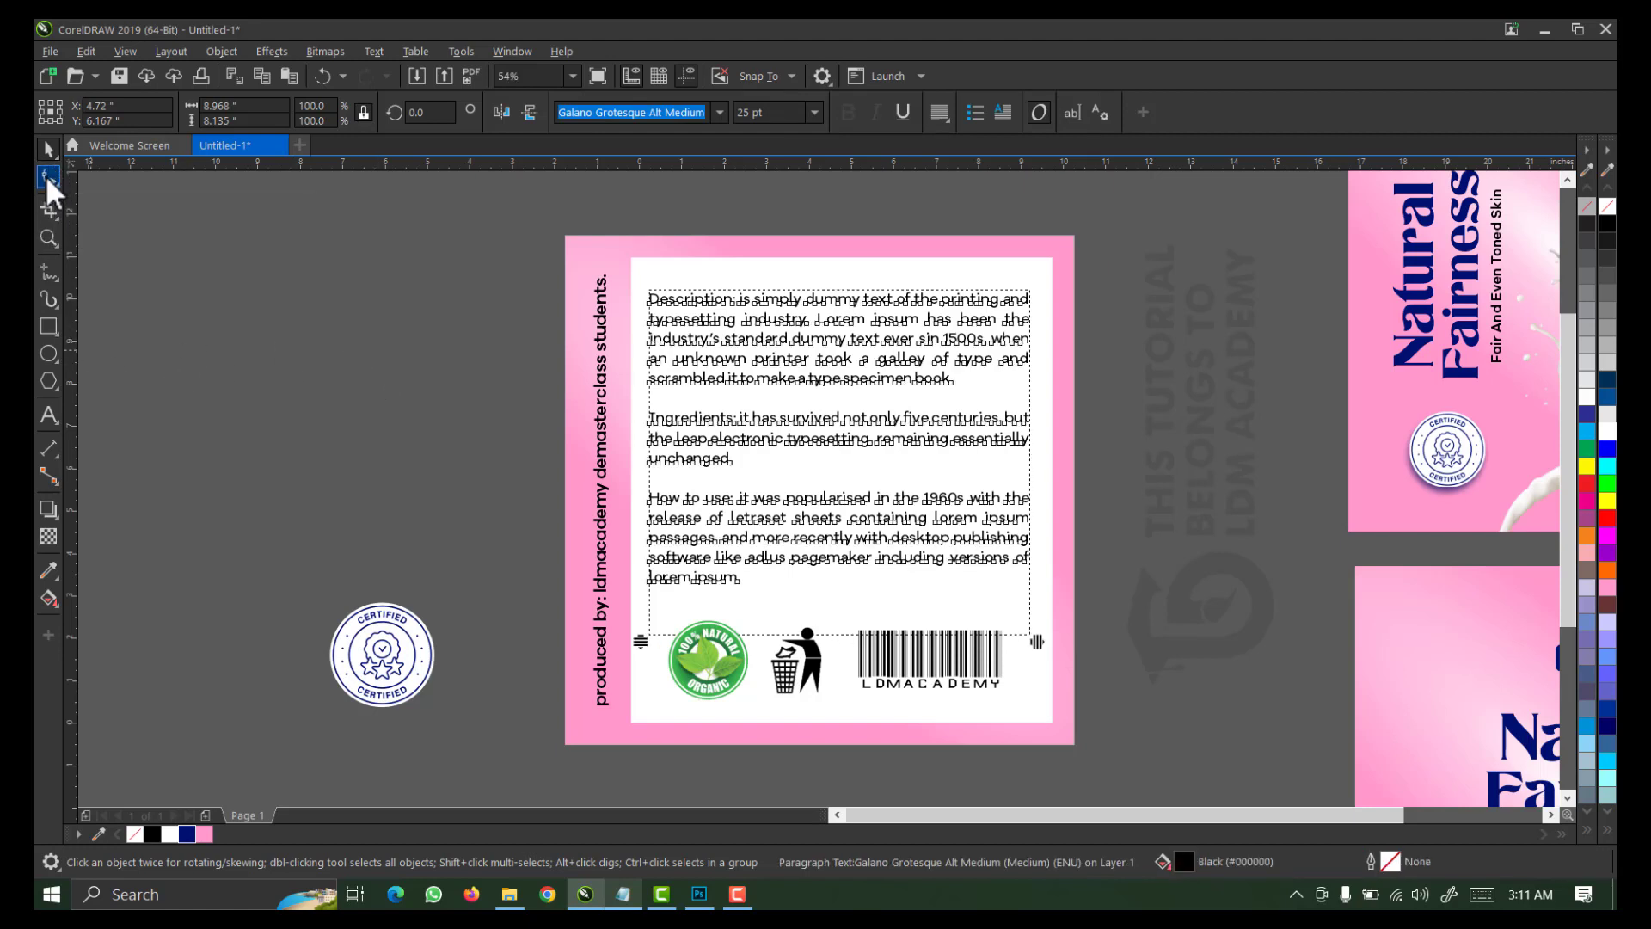
drag(640, 644, 639, 641)
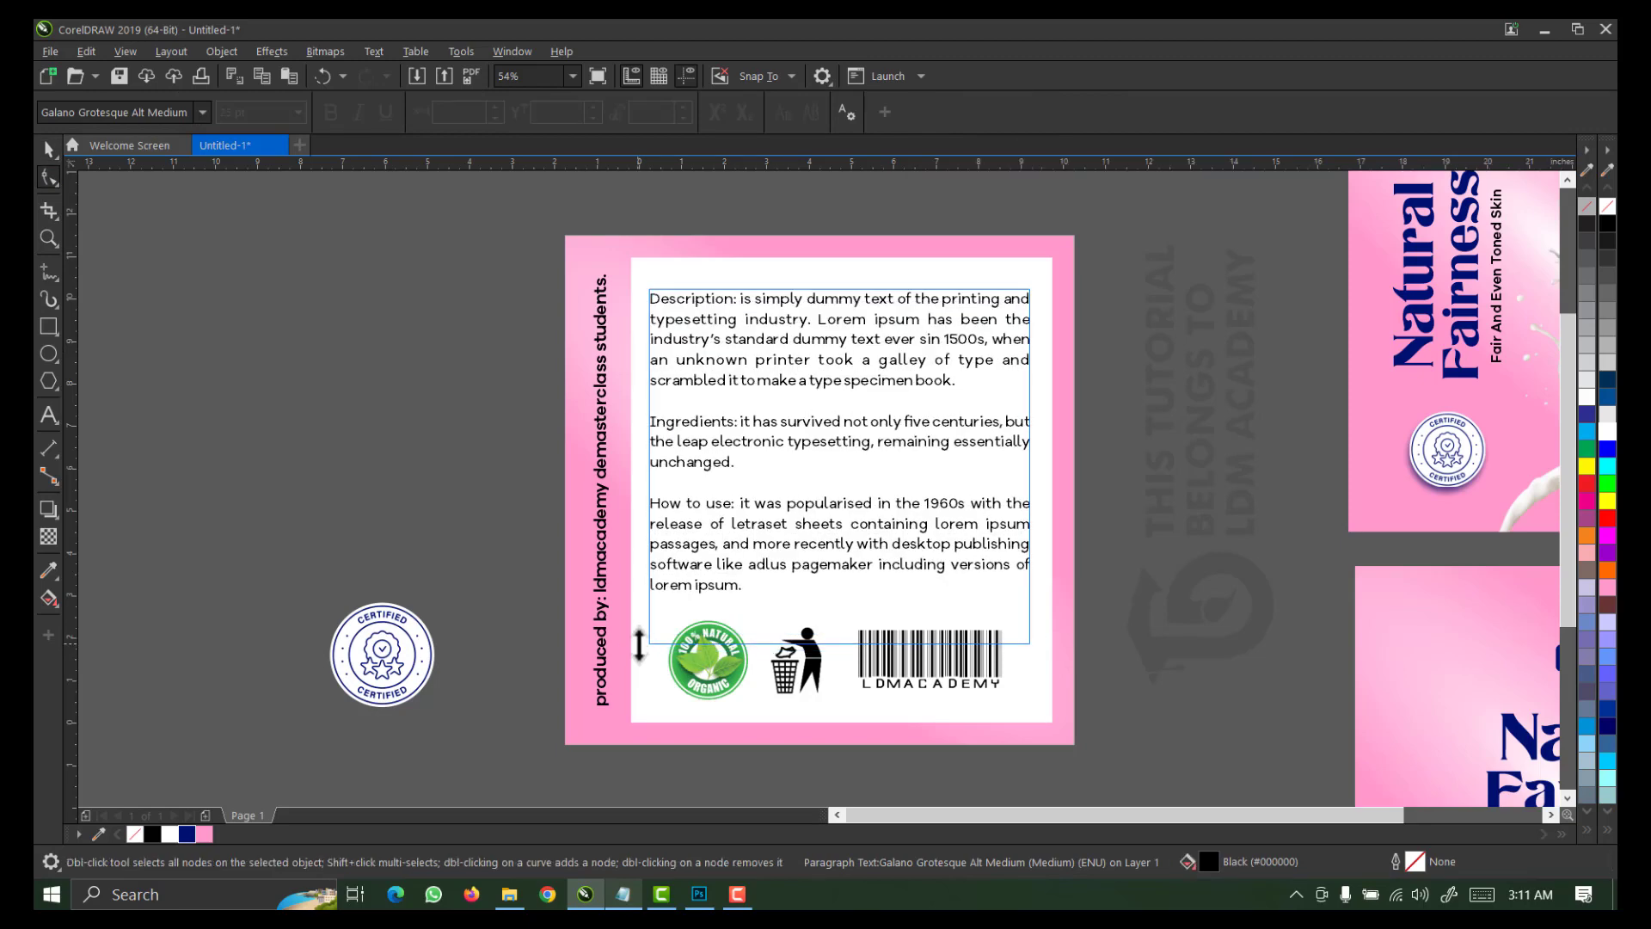
drag(639, 644, 638, 648)
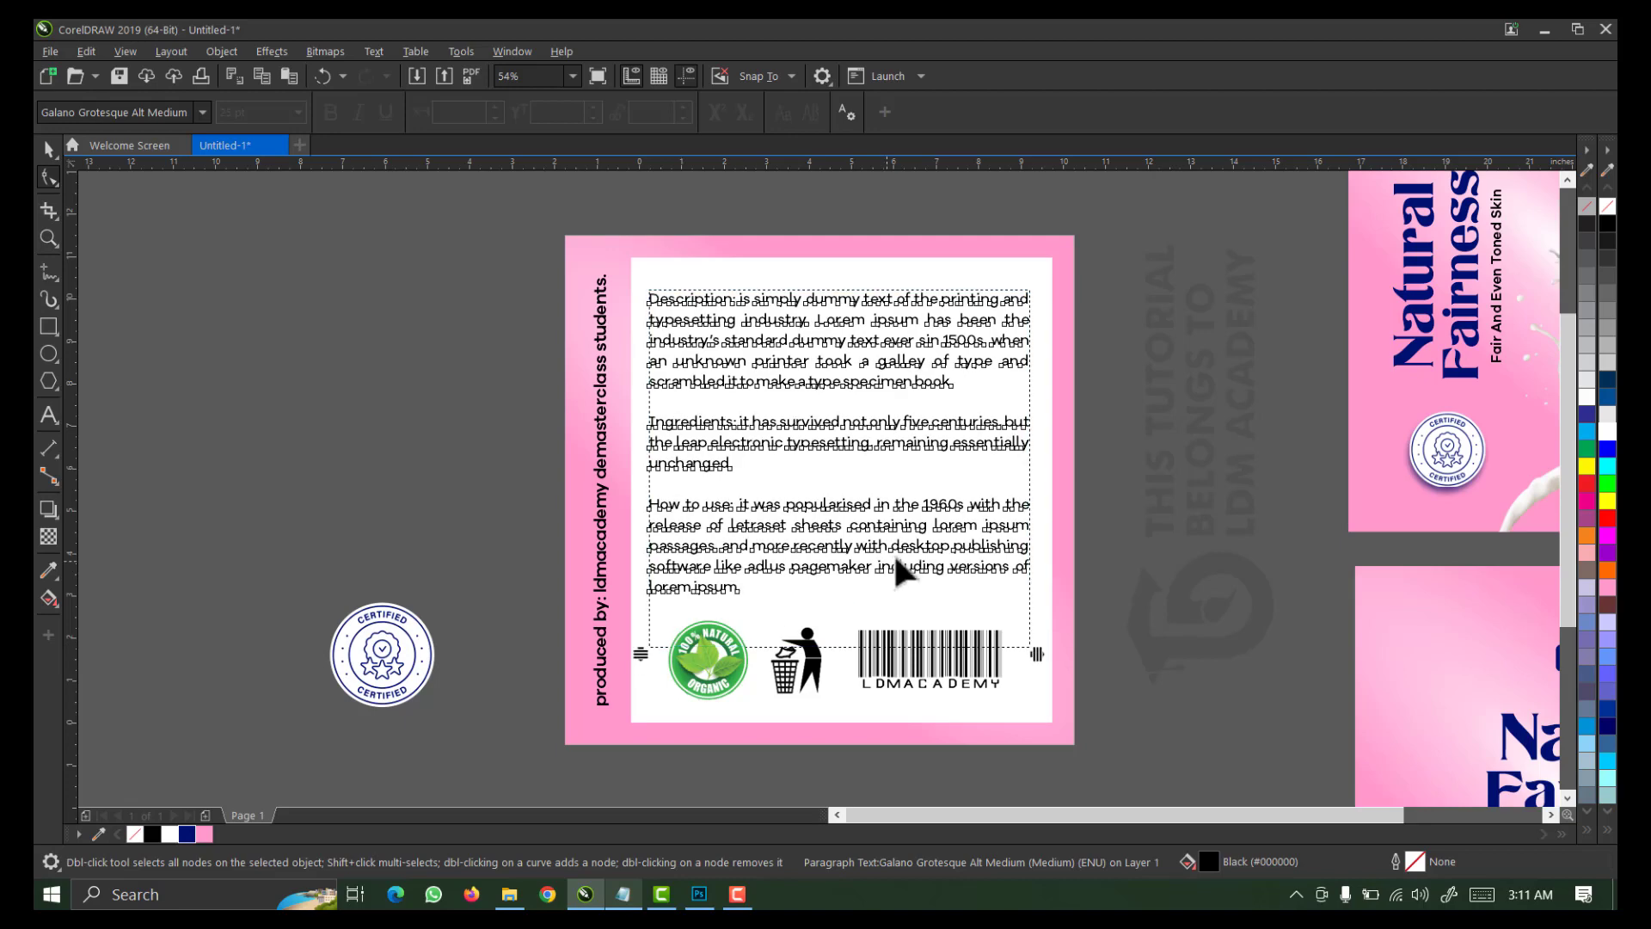
key(space)
click(1174, 451)
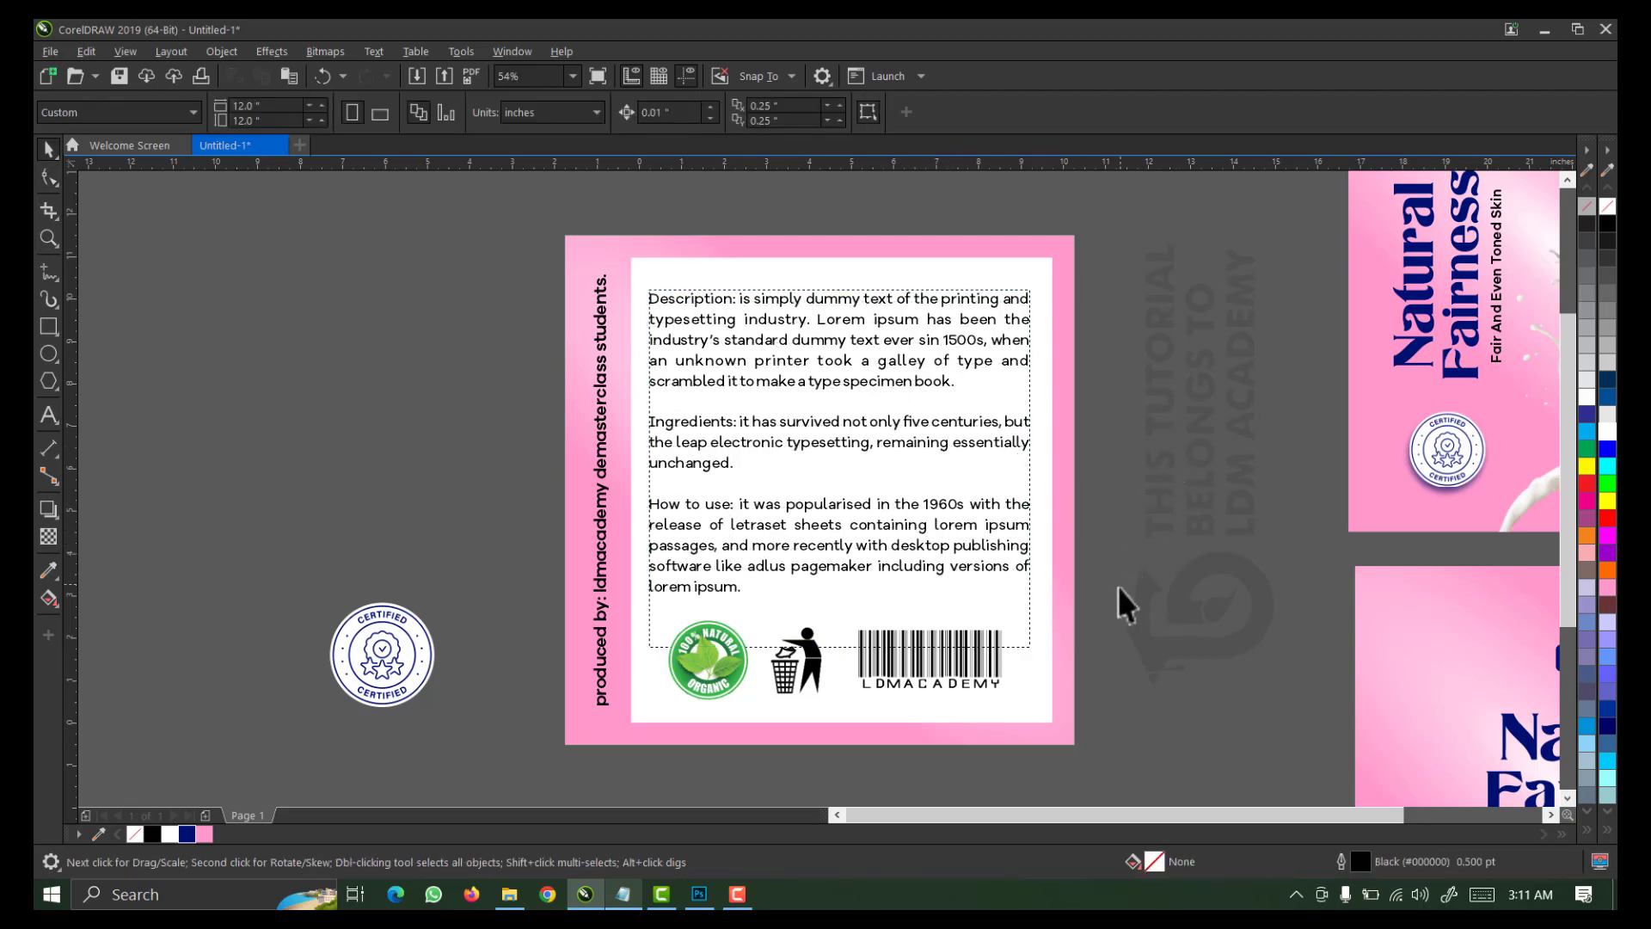
Group the organic badge, bin icon and barcode, and centre the group and the text frame horizontally on the white panel
drag(652, 746, 649, 747)
key(ctrl+g)
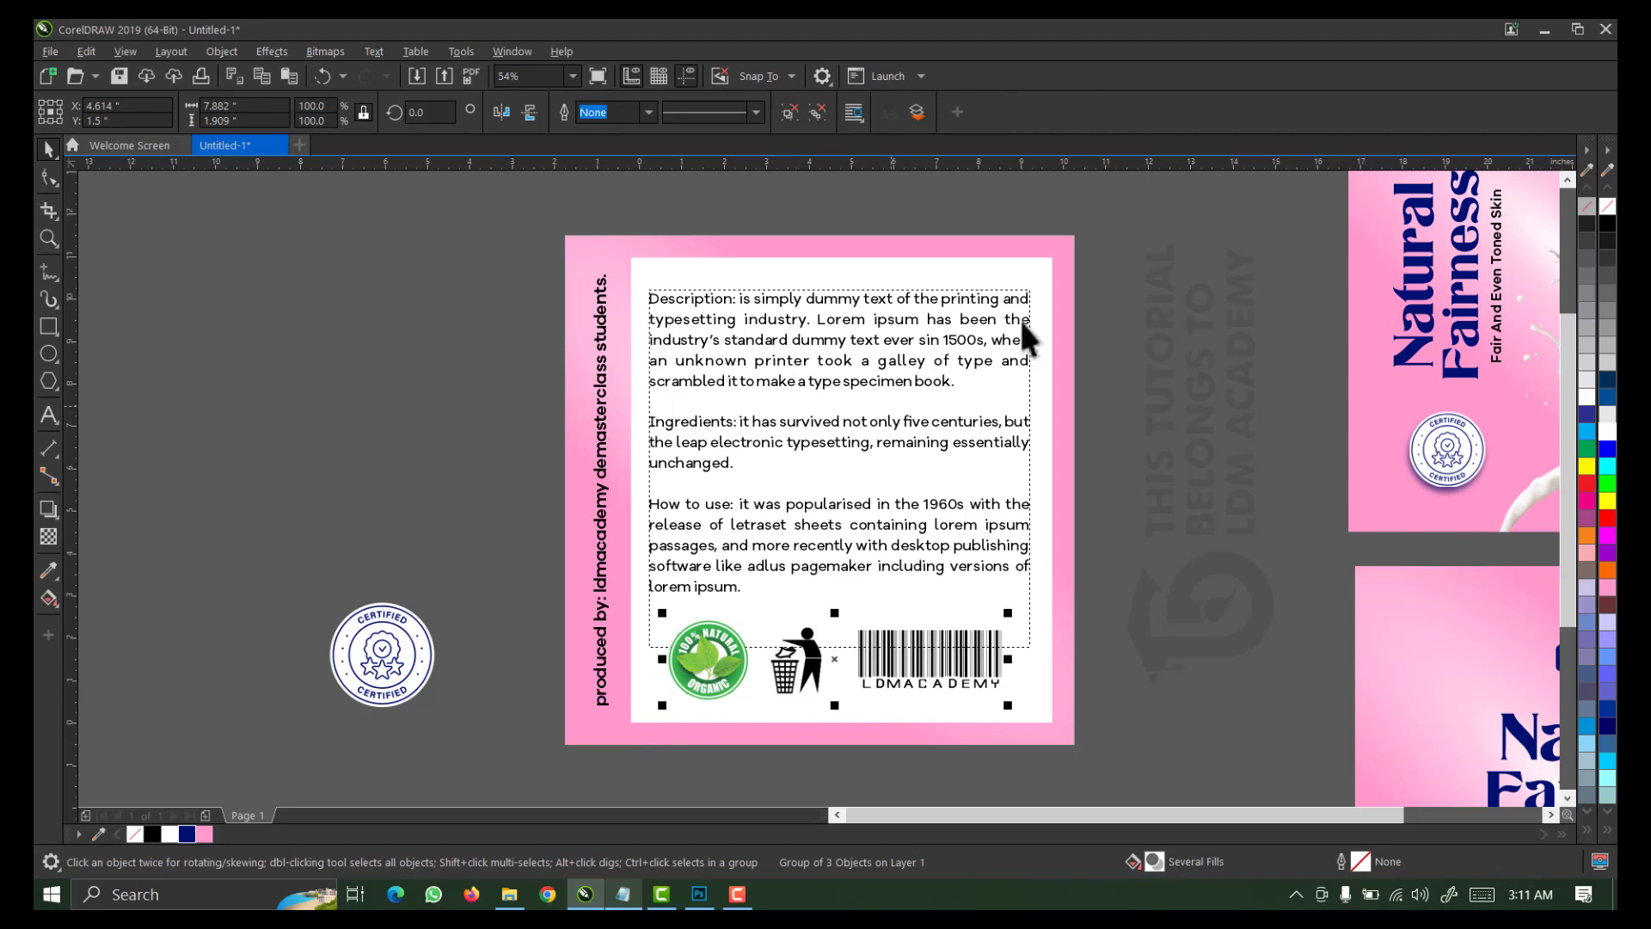
drag(1107, 228, 700, 718)
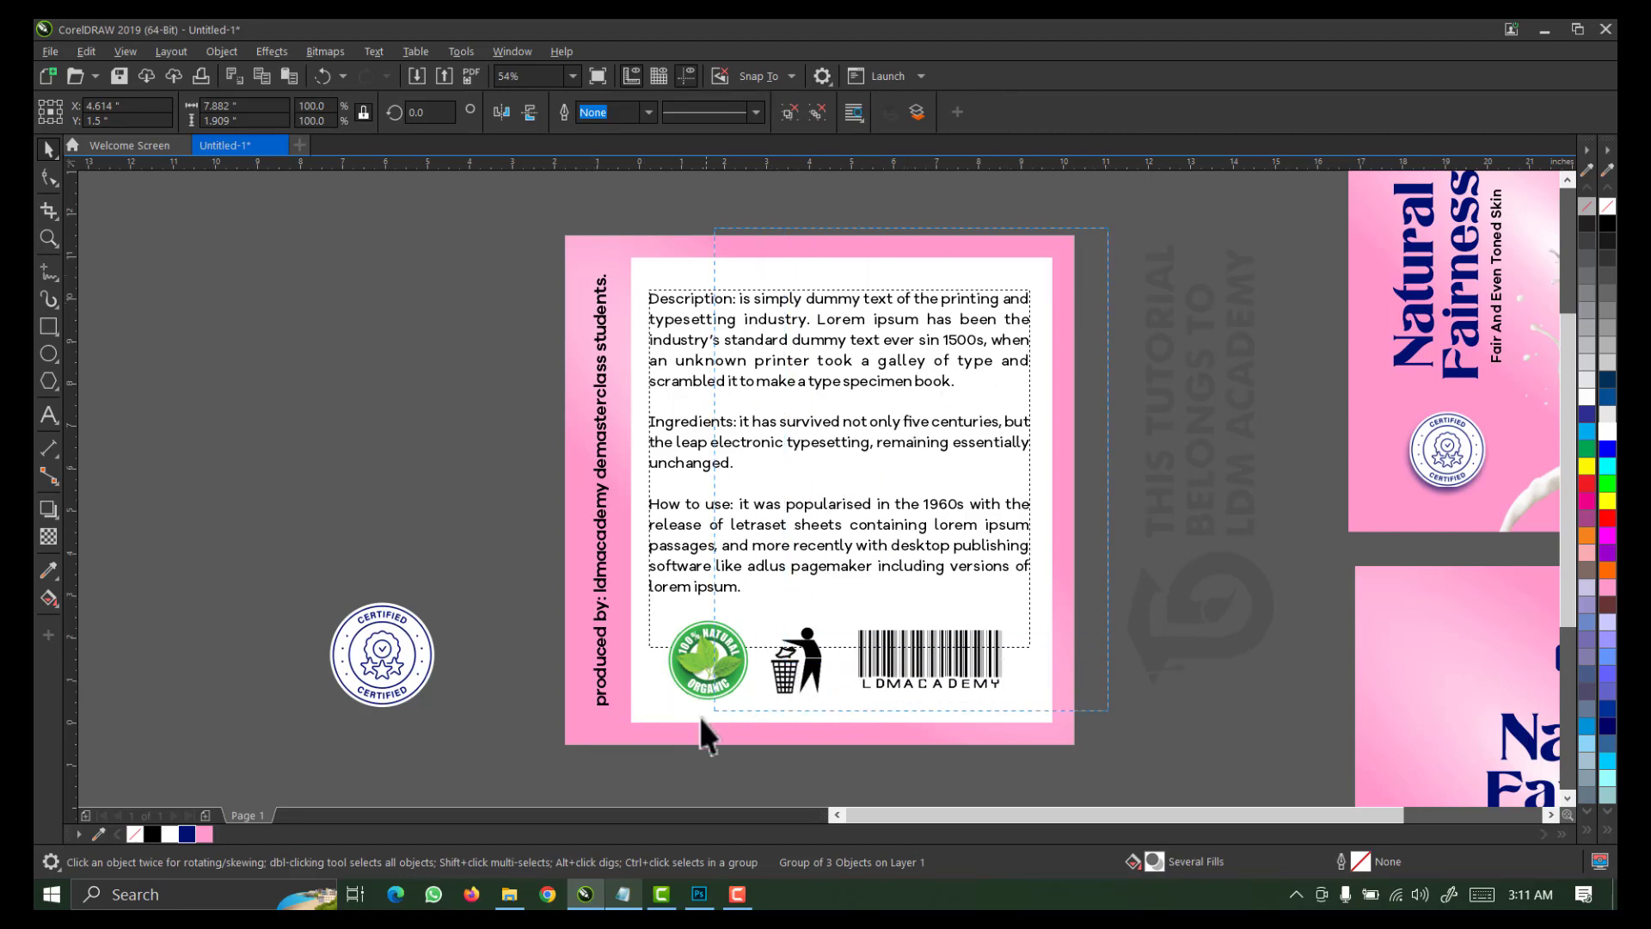
drag(607, 767, 606, 770)
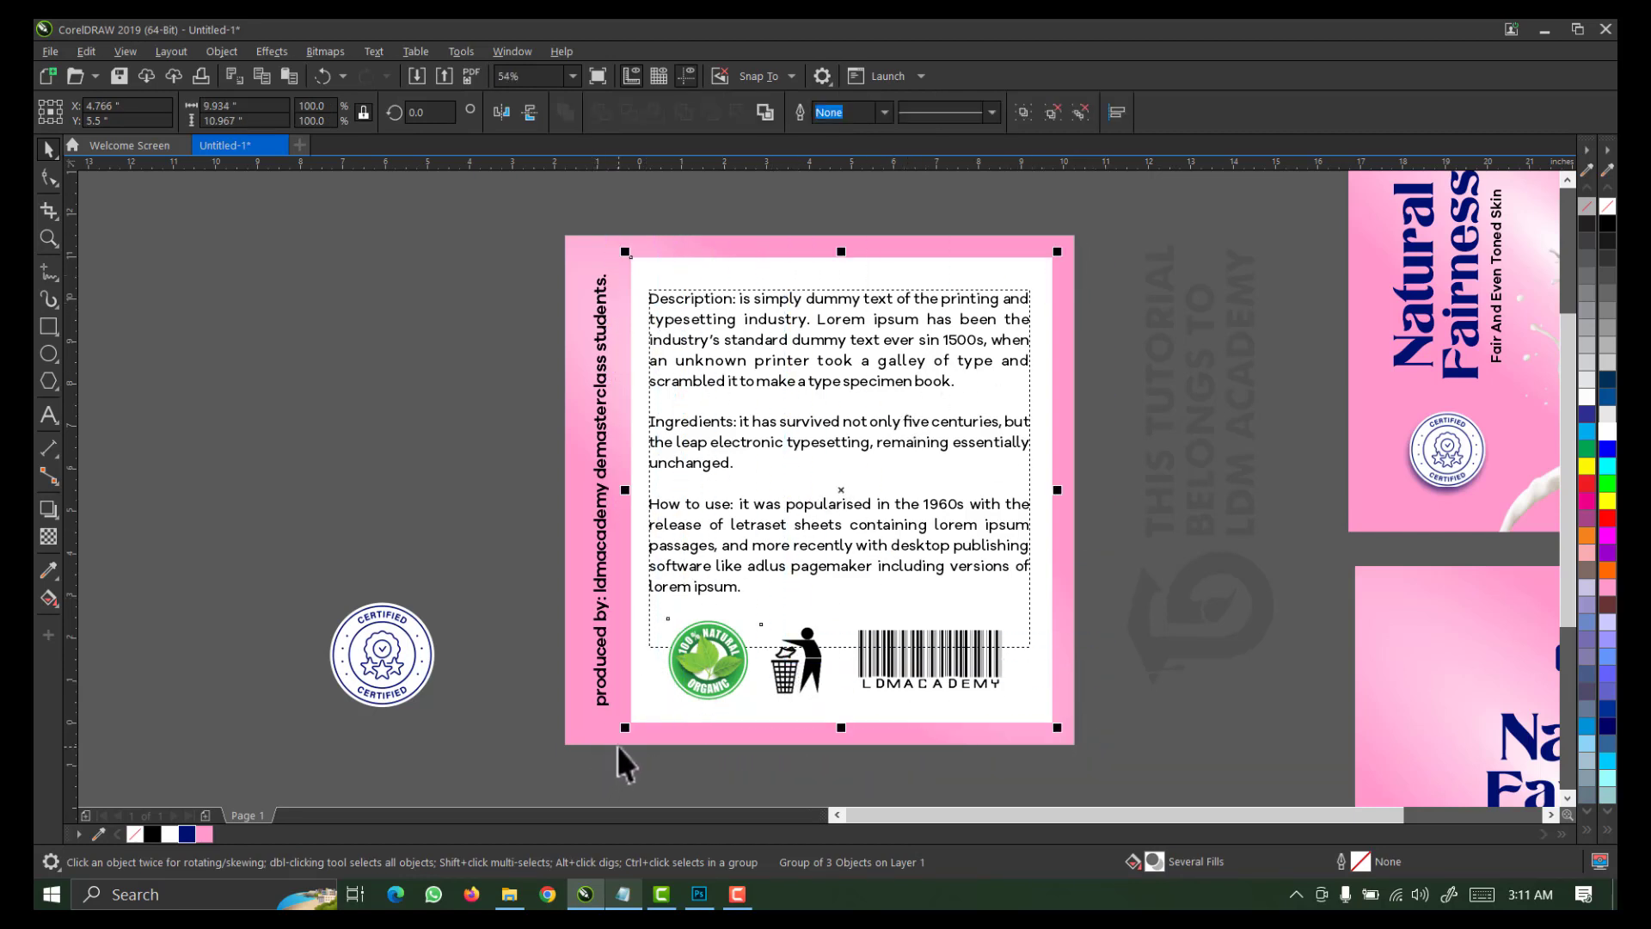
key(c)
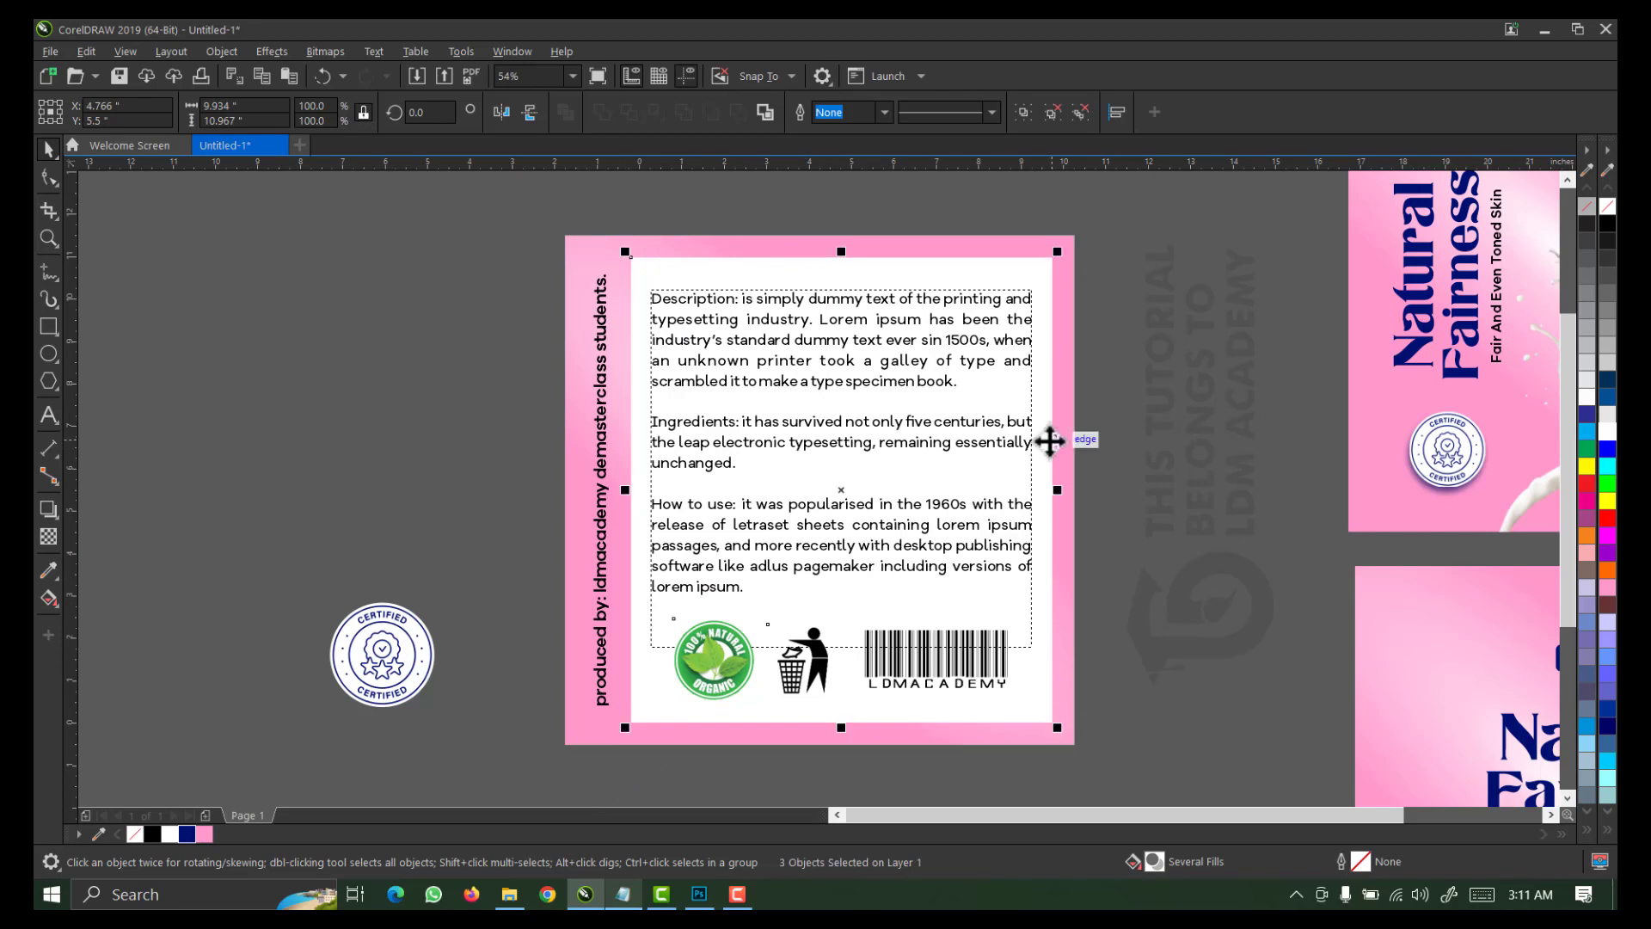
Group all objects of the information panel and move the group beside the photo front panel
drag(1123, 217, 507, 755)
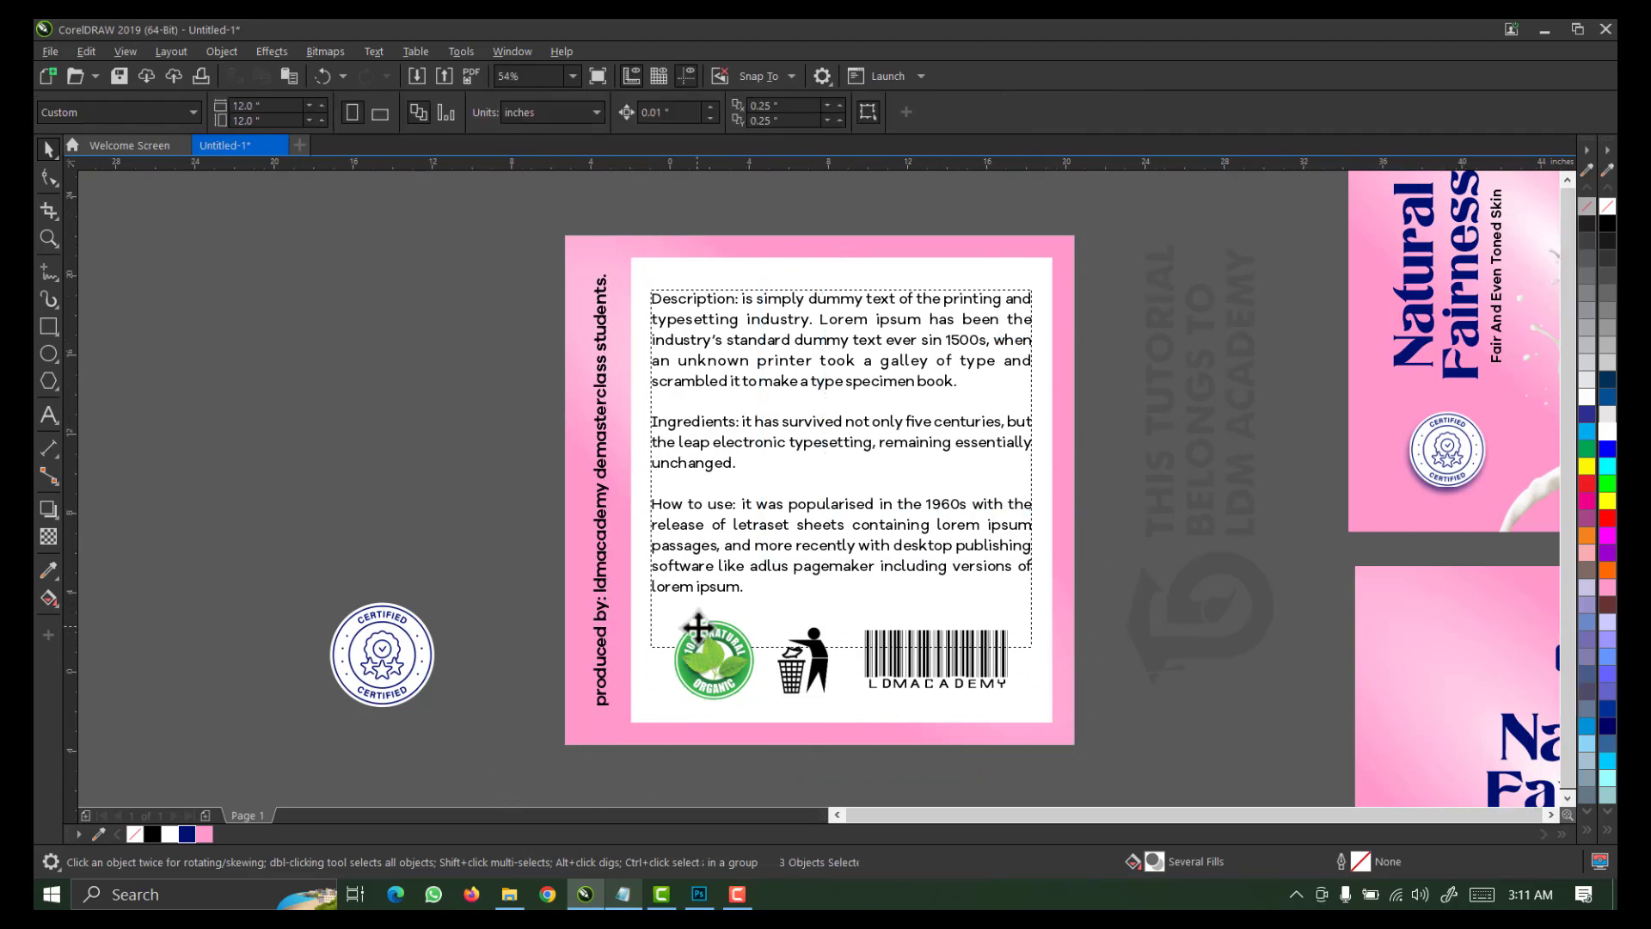
scroll(771, 499, down, 1)
key(ctrl+g)
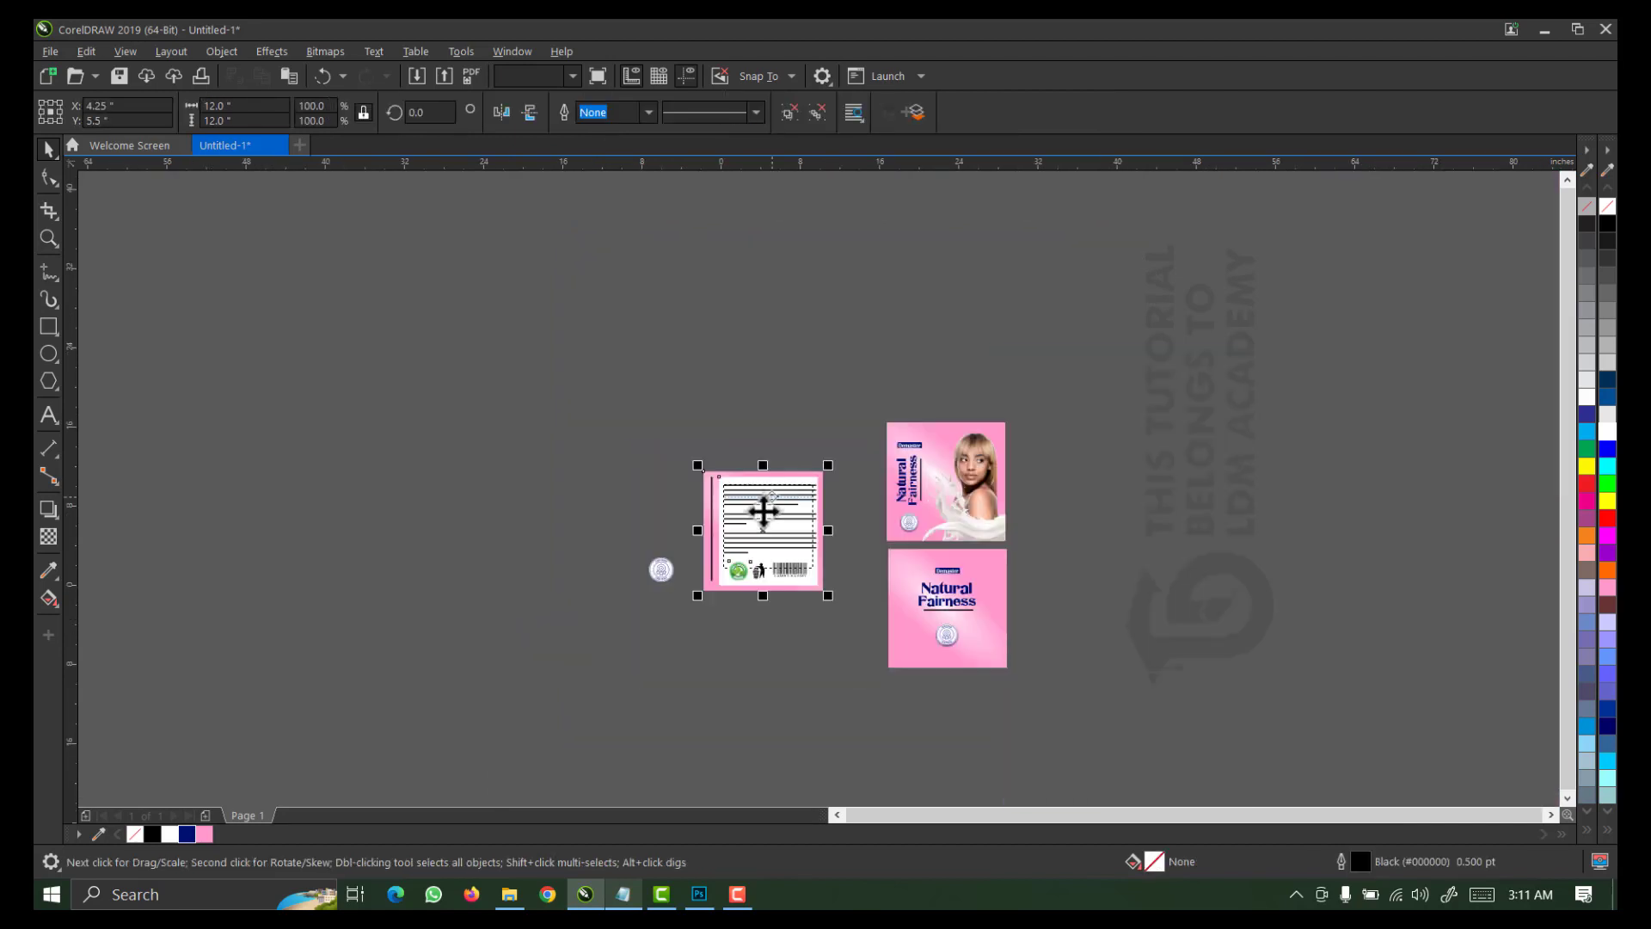
drag(761, 509, 1075, 456)
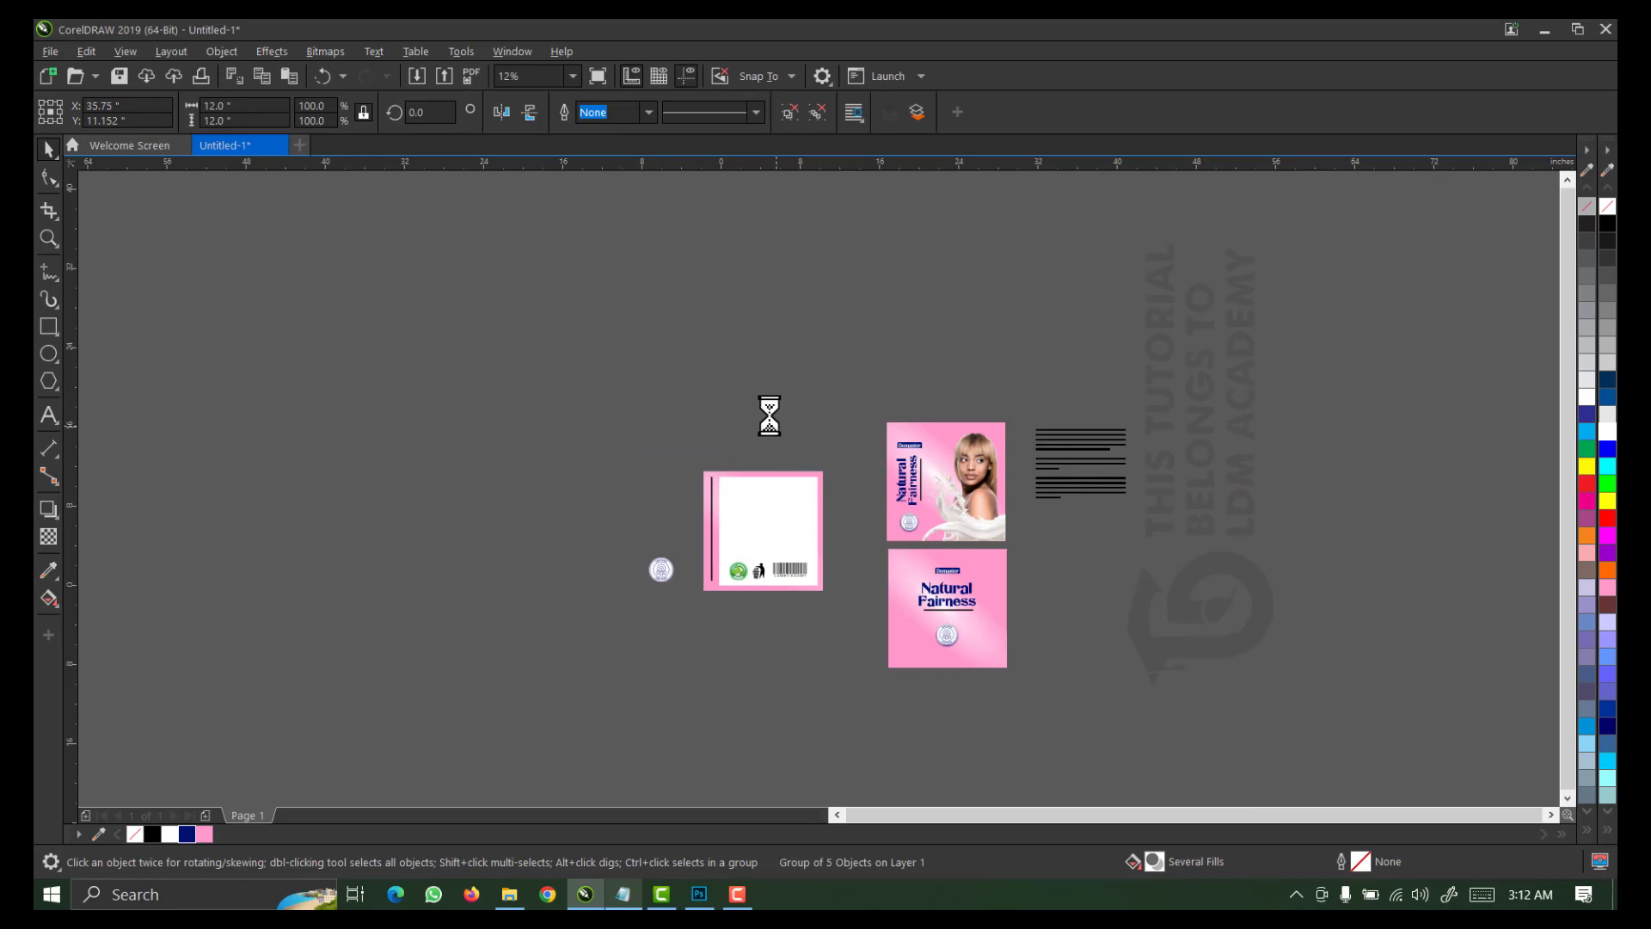
key(z)
drag(1160, 372, 576, 693)
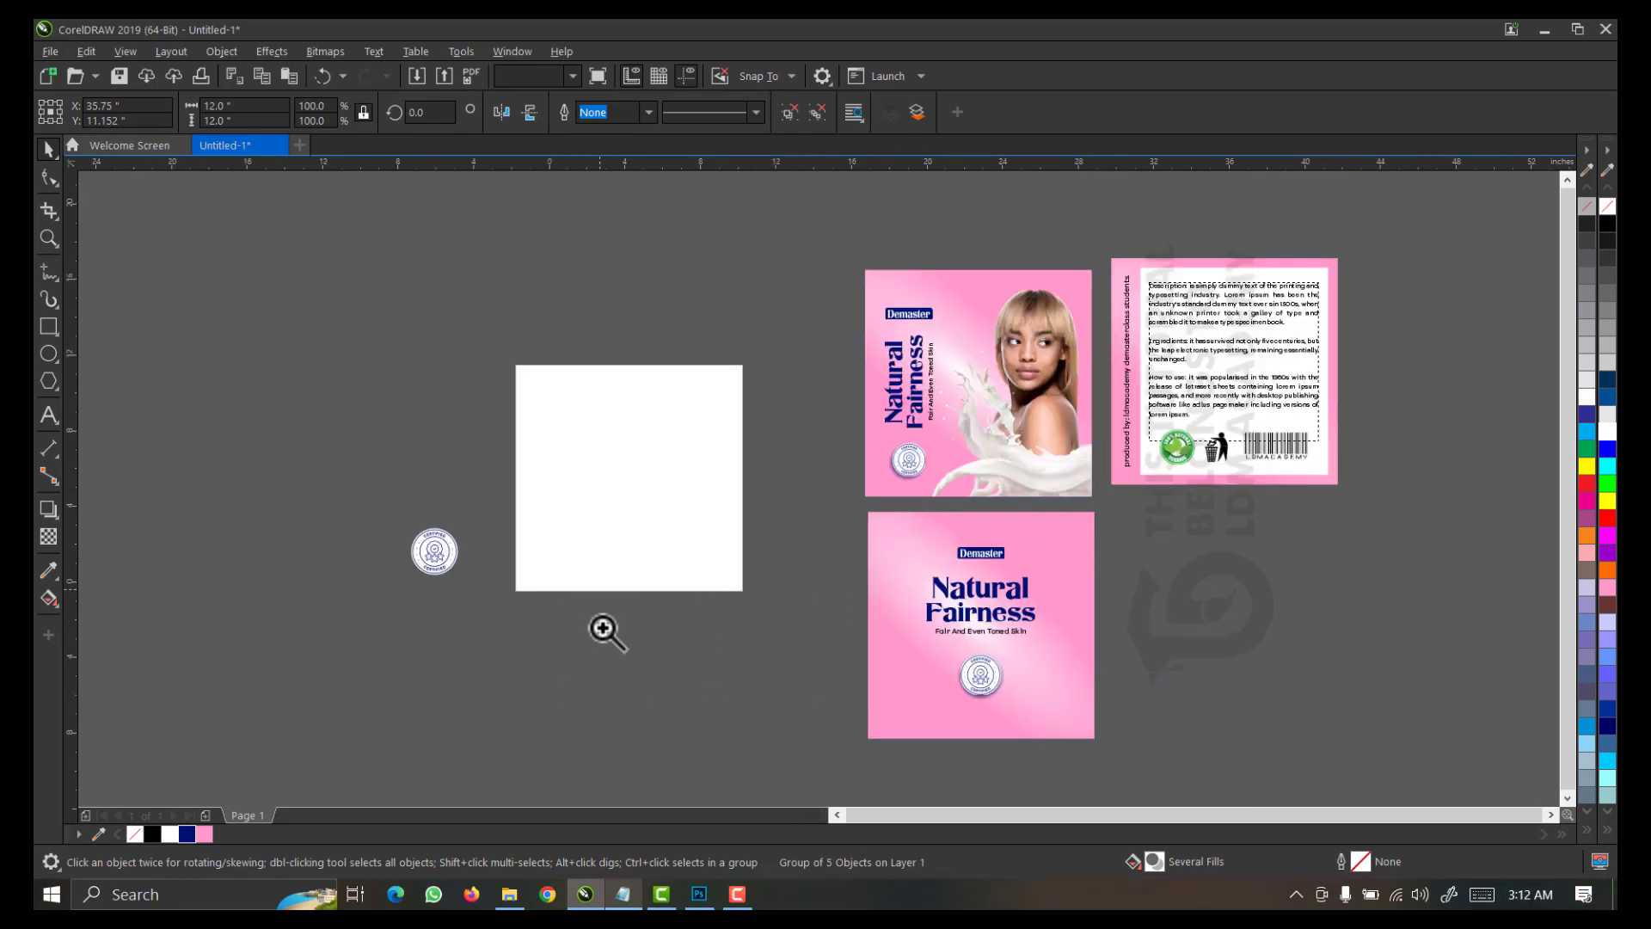
Switch to Photoshop and start opening an existing file
click(699, 894)
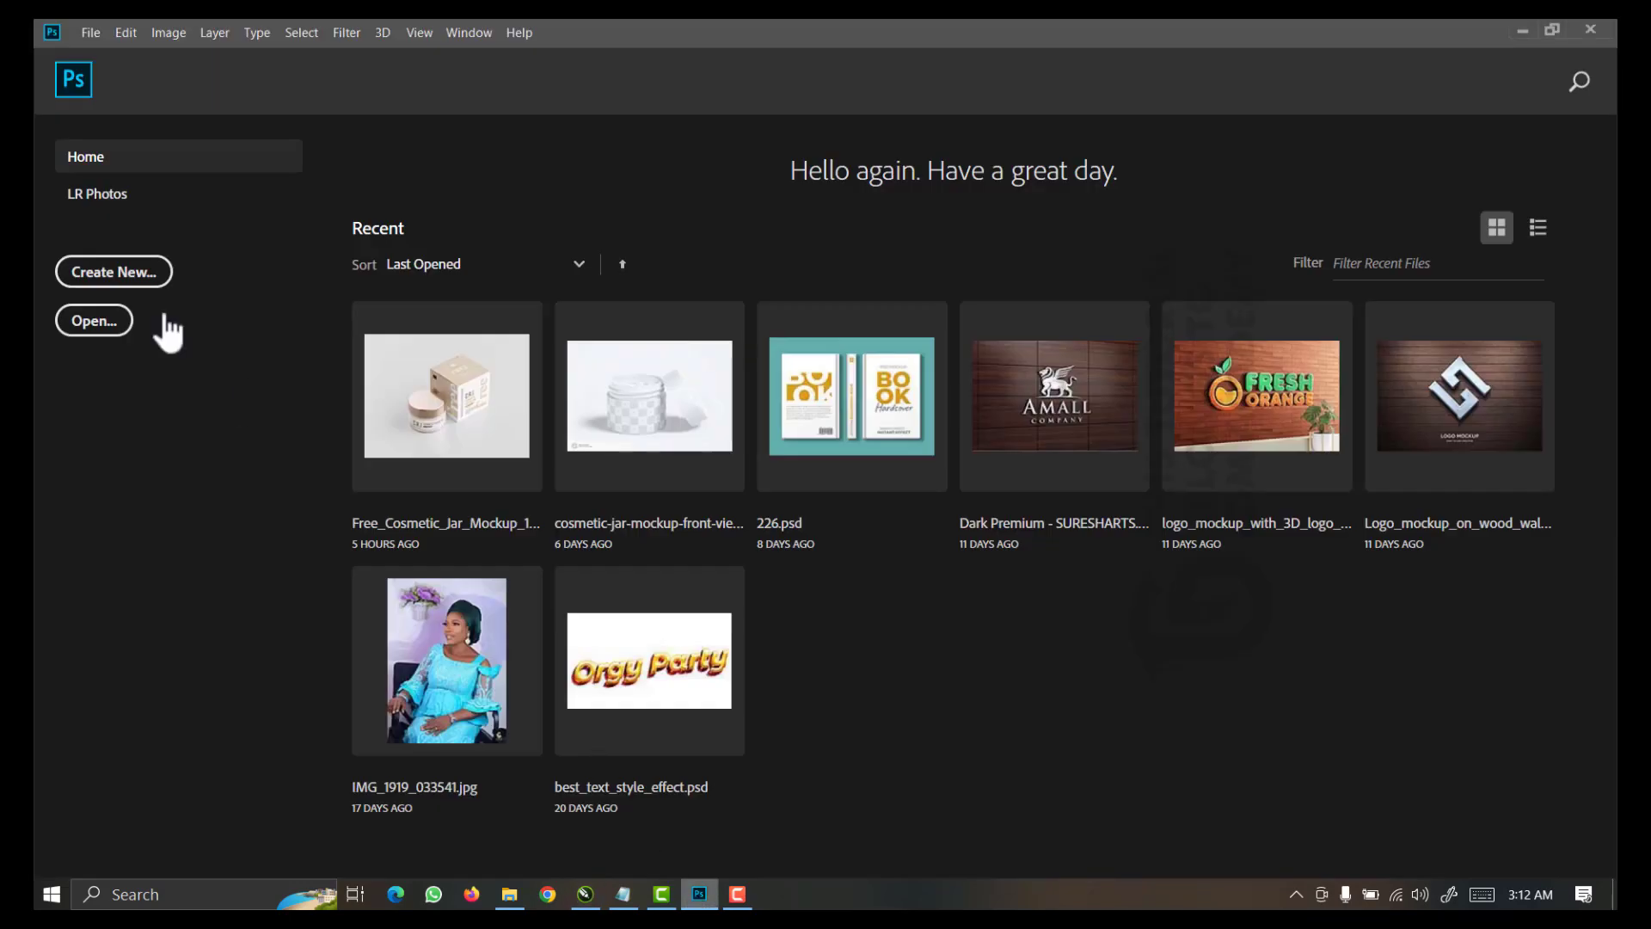
click(92, 34)
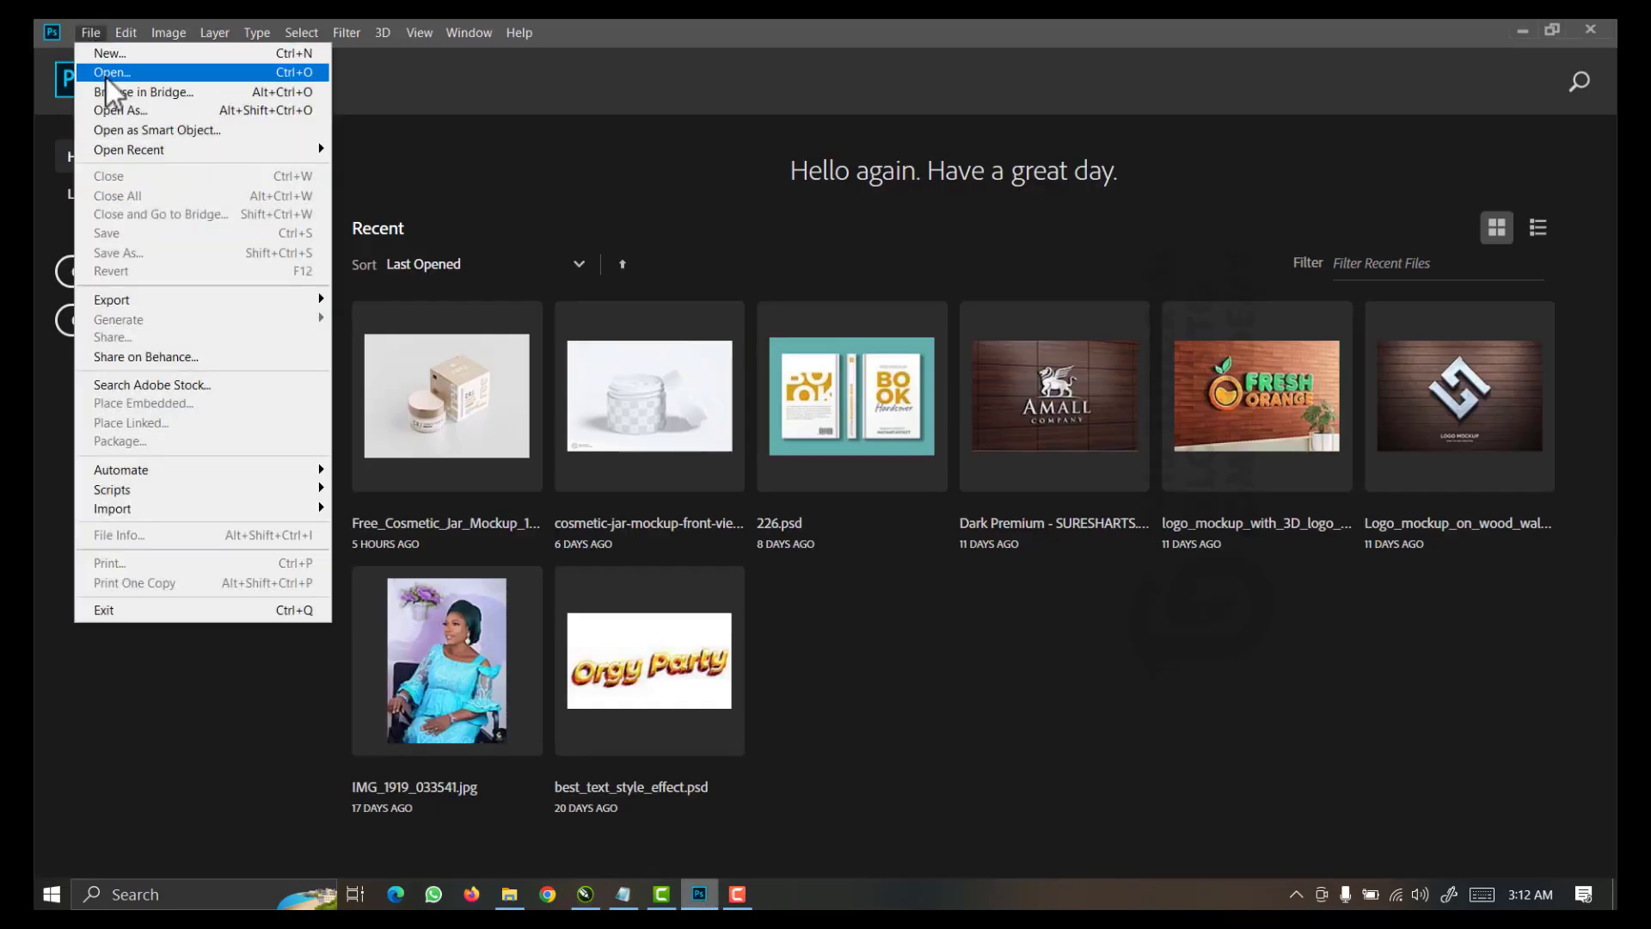
Open the Free_Cosmetic_Jar_Mockup_1 Photoshop file from Desktop > RESOURCES > COSMETIC PACKAGE DESIGN > Cosmetic_Cream_Jar_Mockup, and open its Jar smart object for editing
click(105, 74)
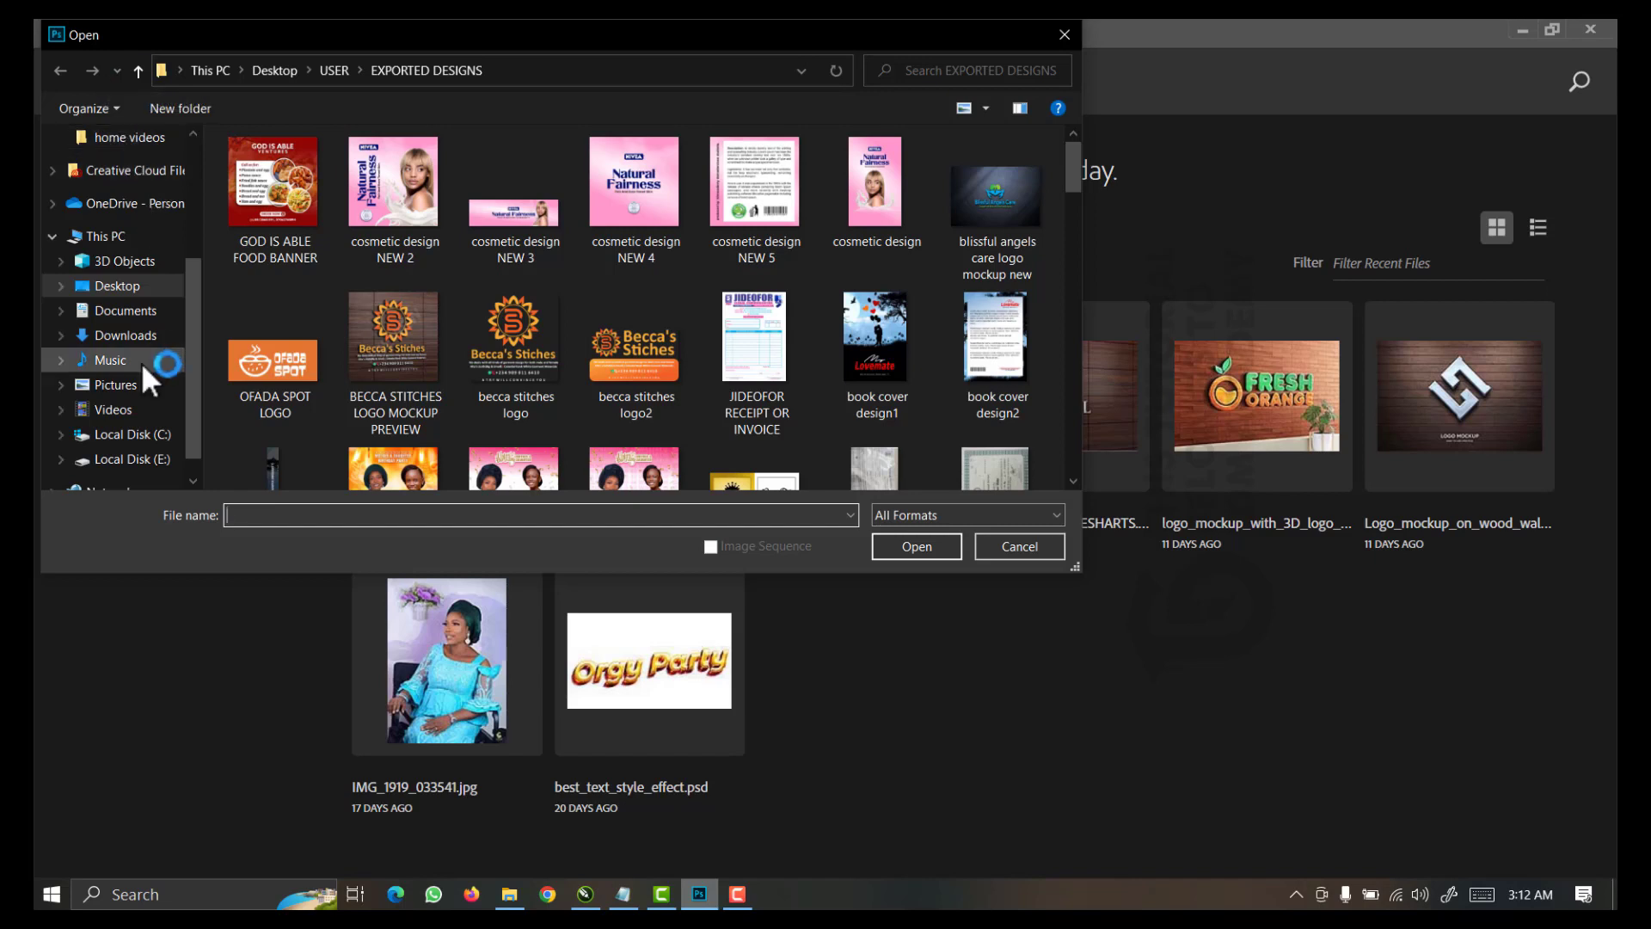
click(105, 287)
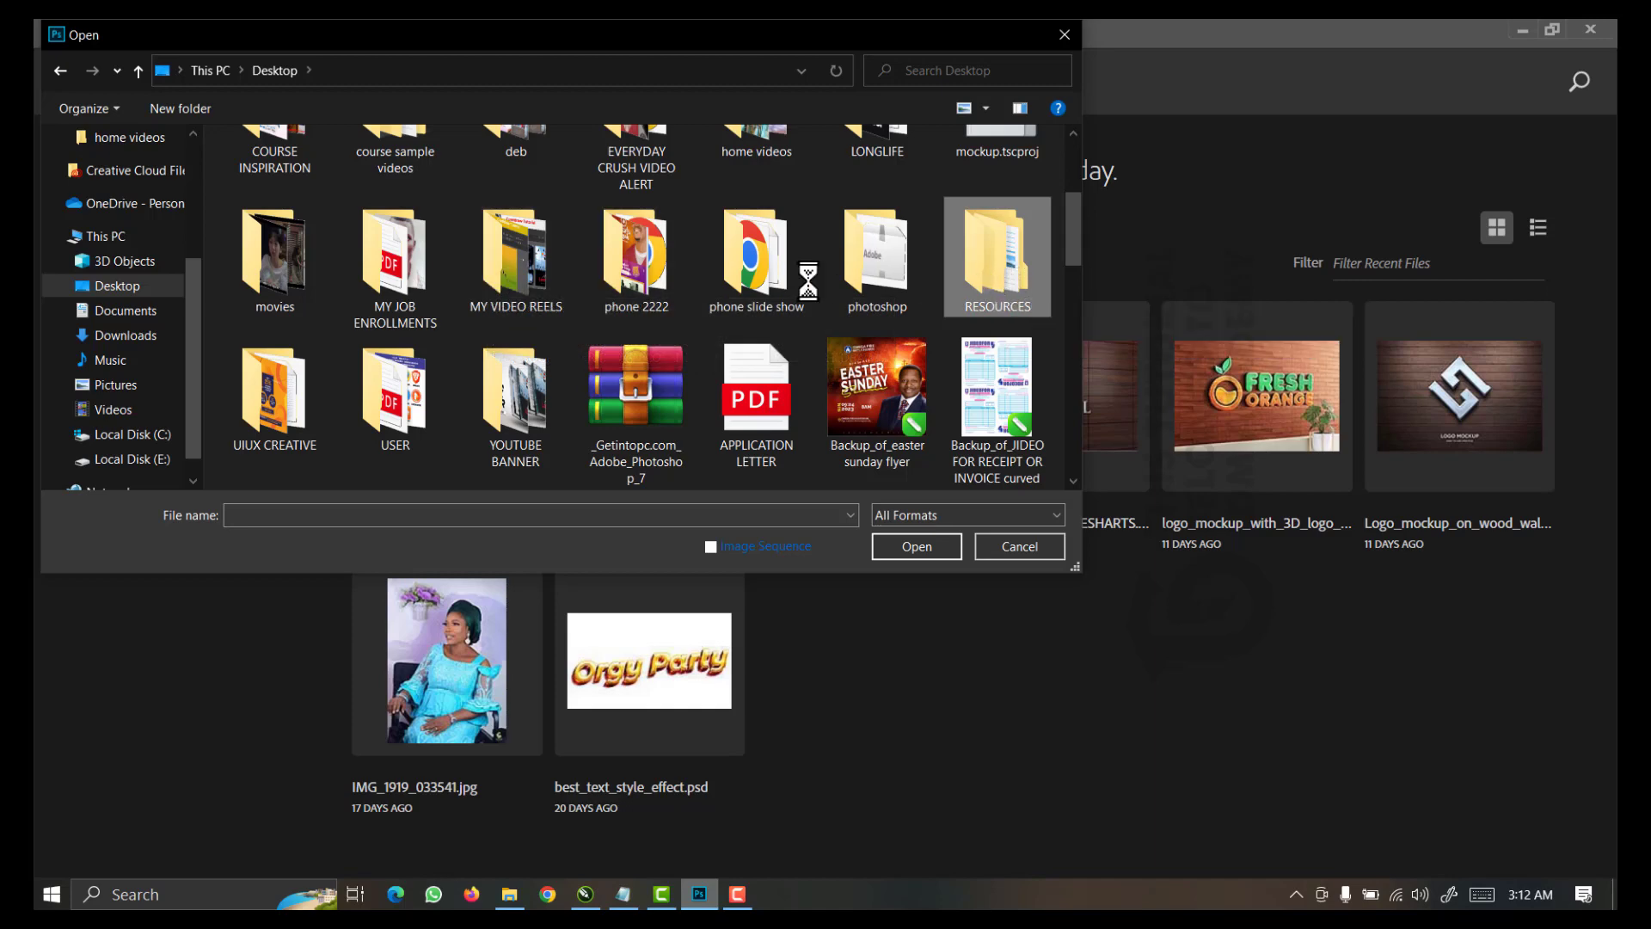
key(Return)
double_click(664, 241)
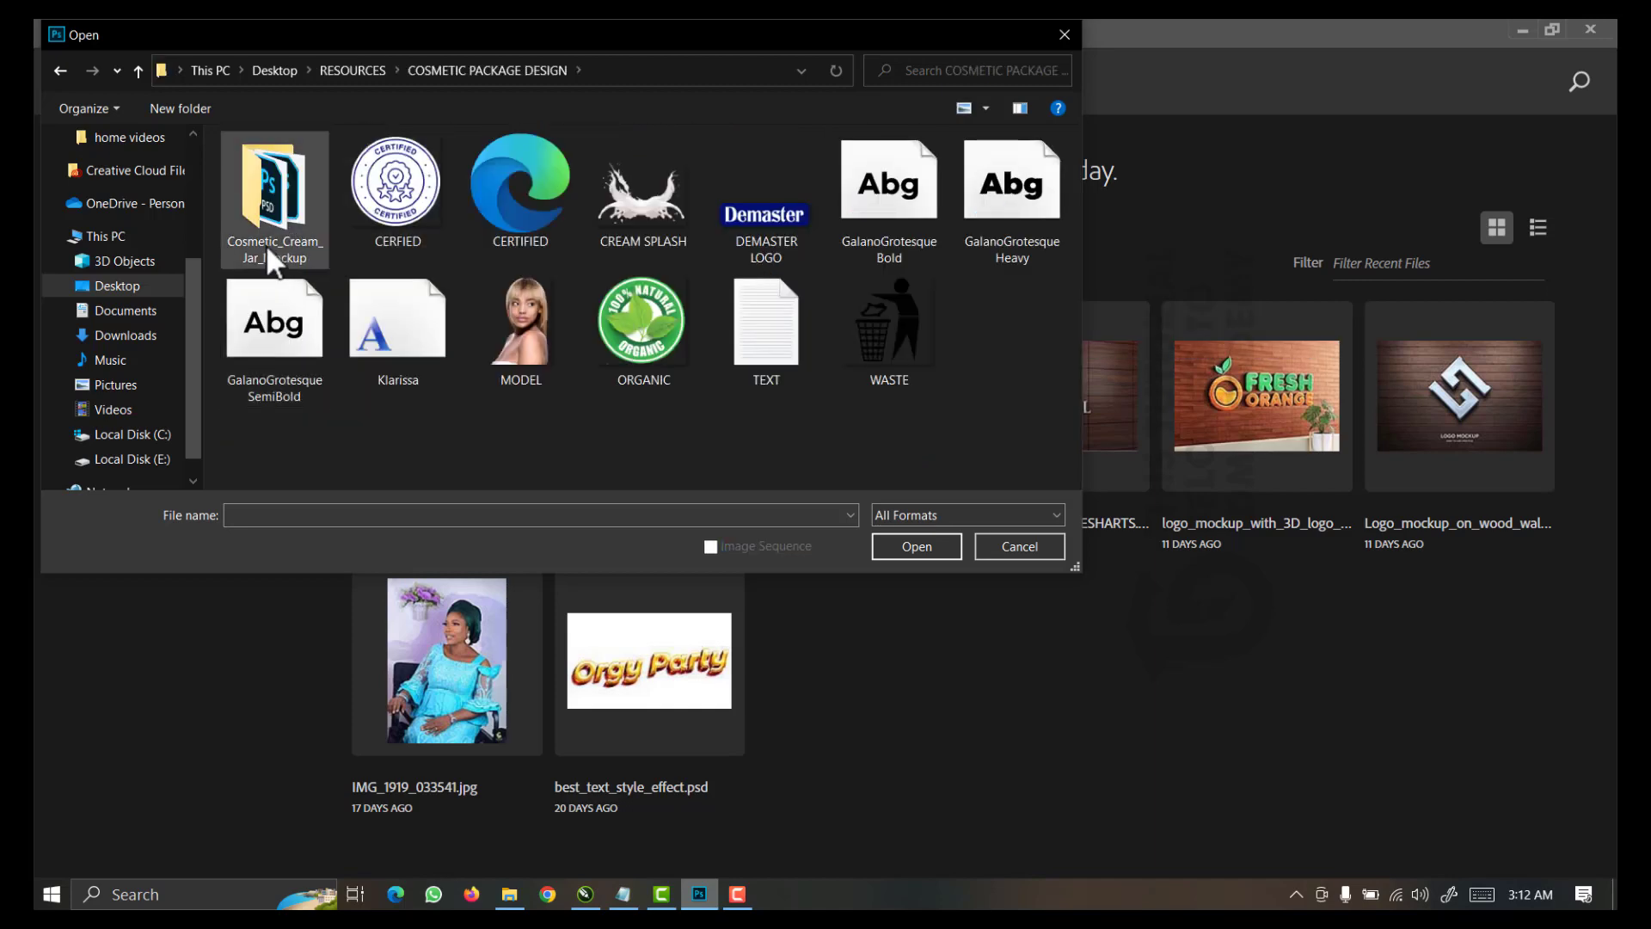
double_click(251, 232)
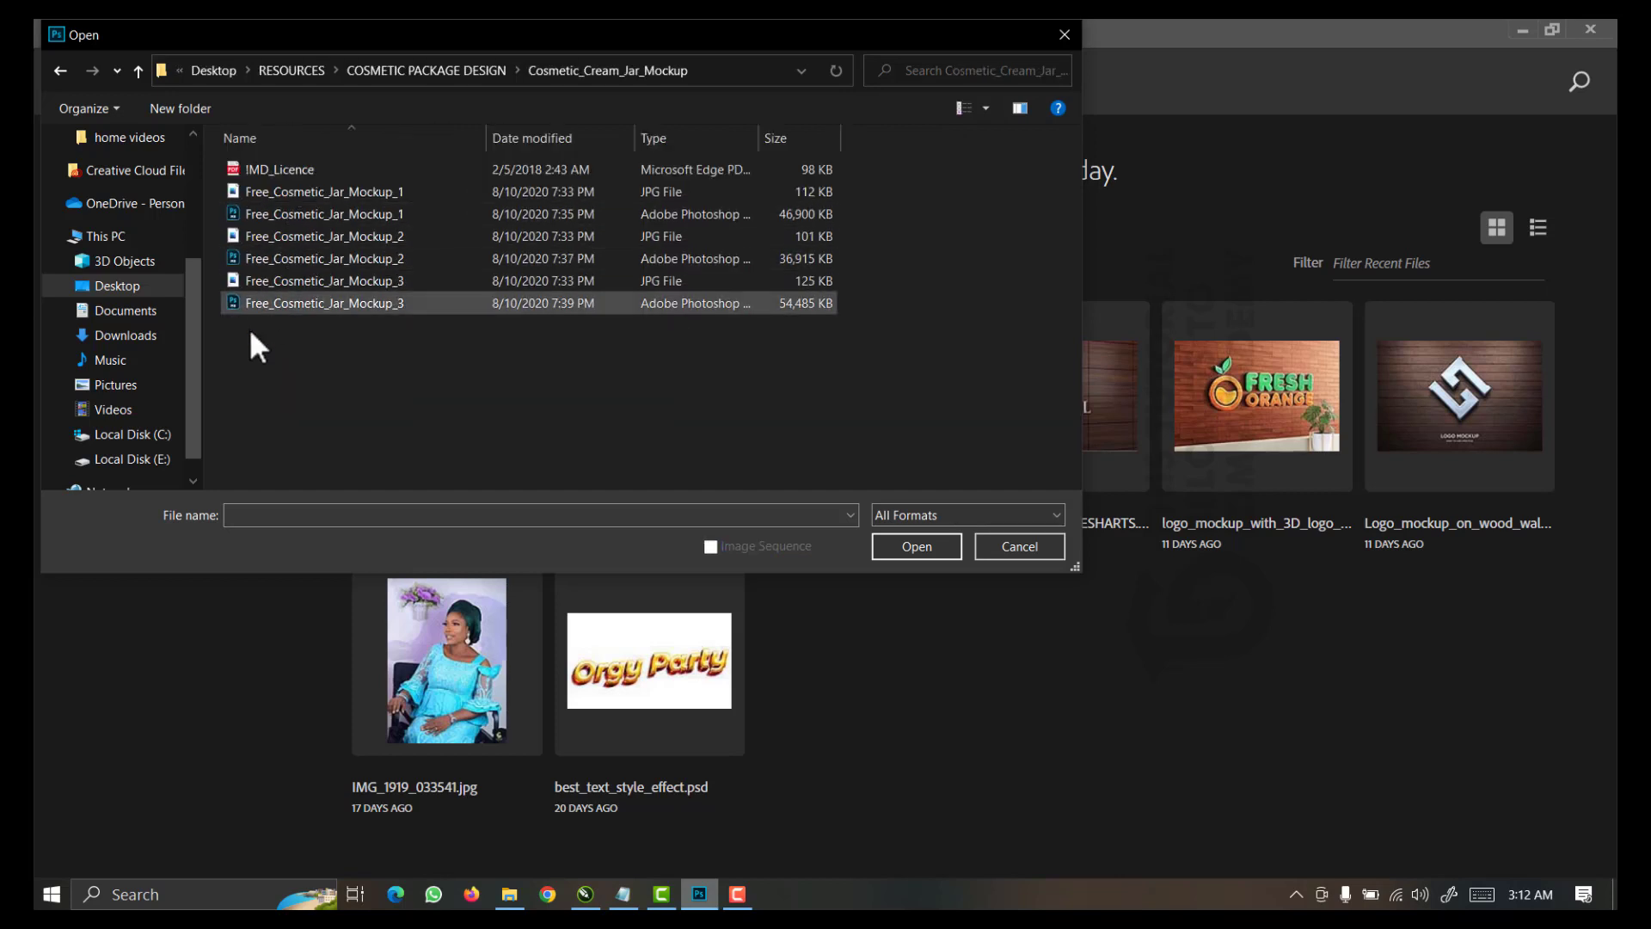
click(252, 221)
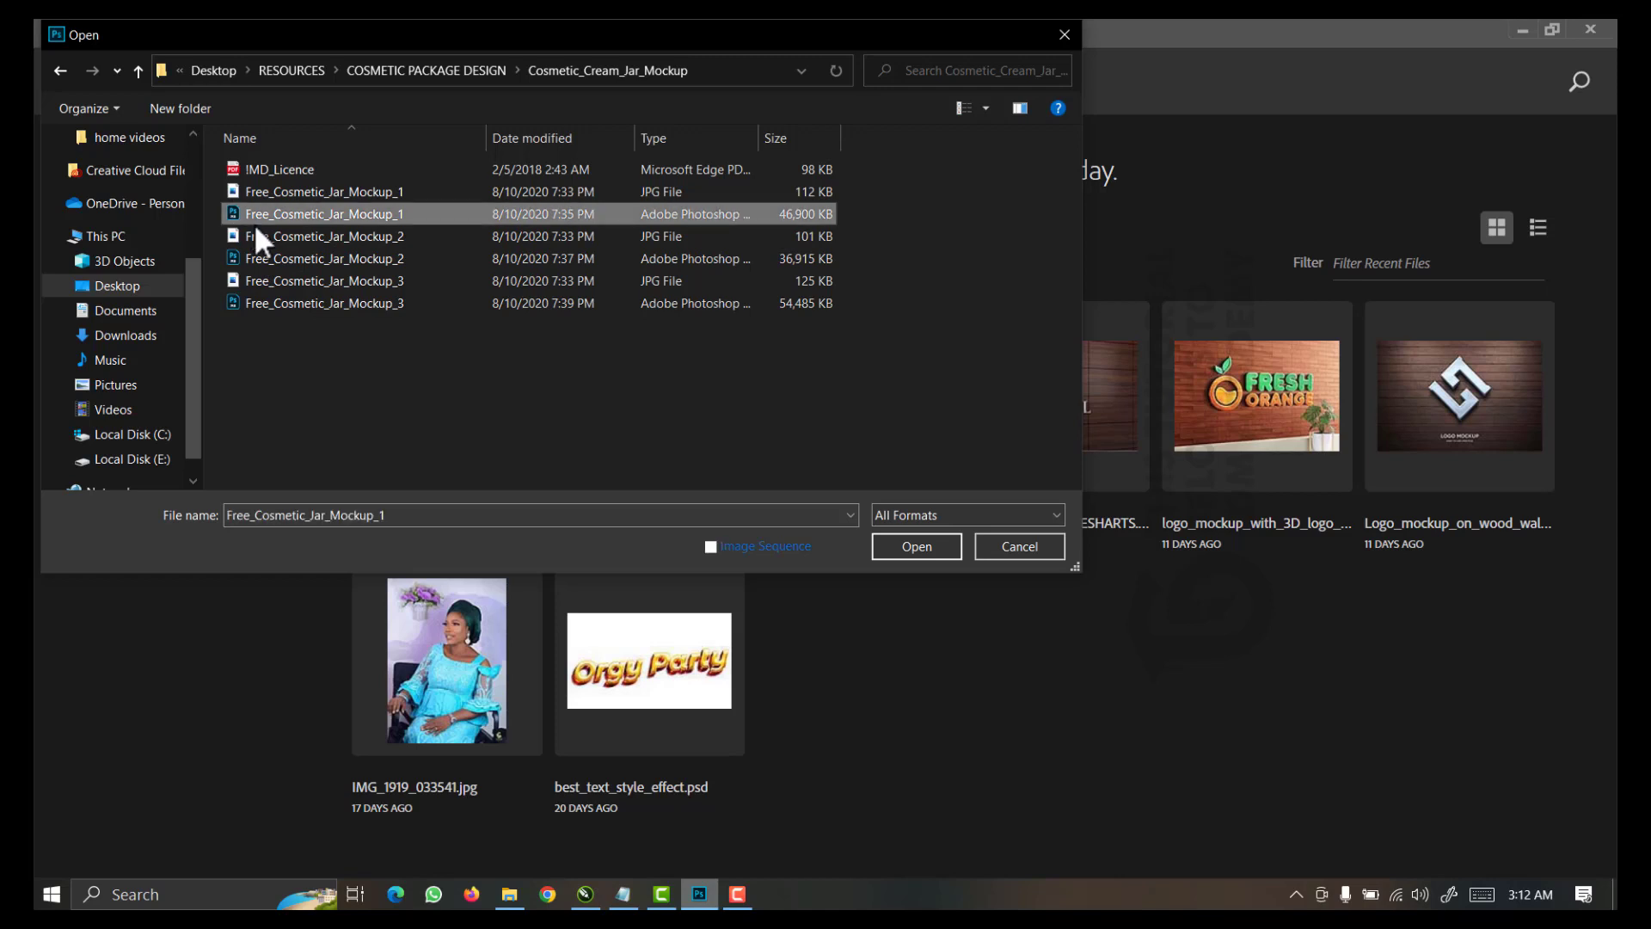
click(914, 554)
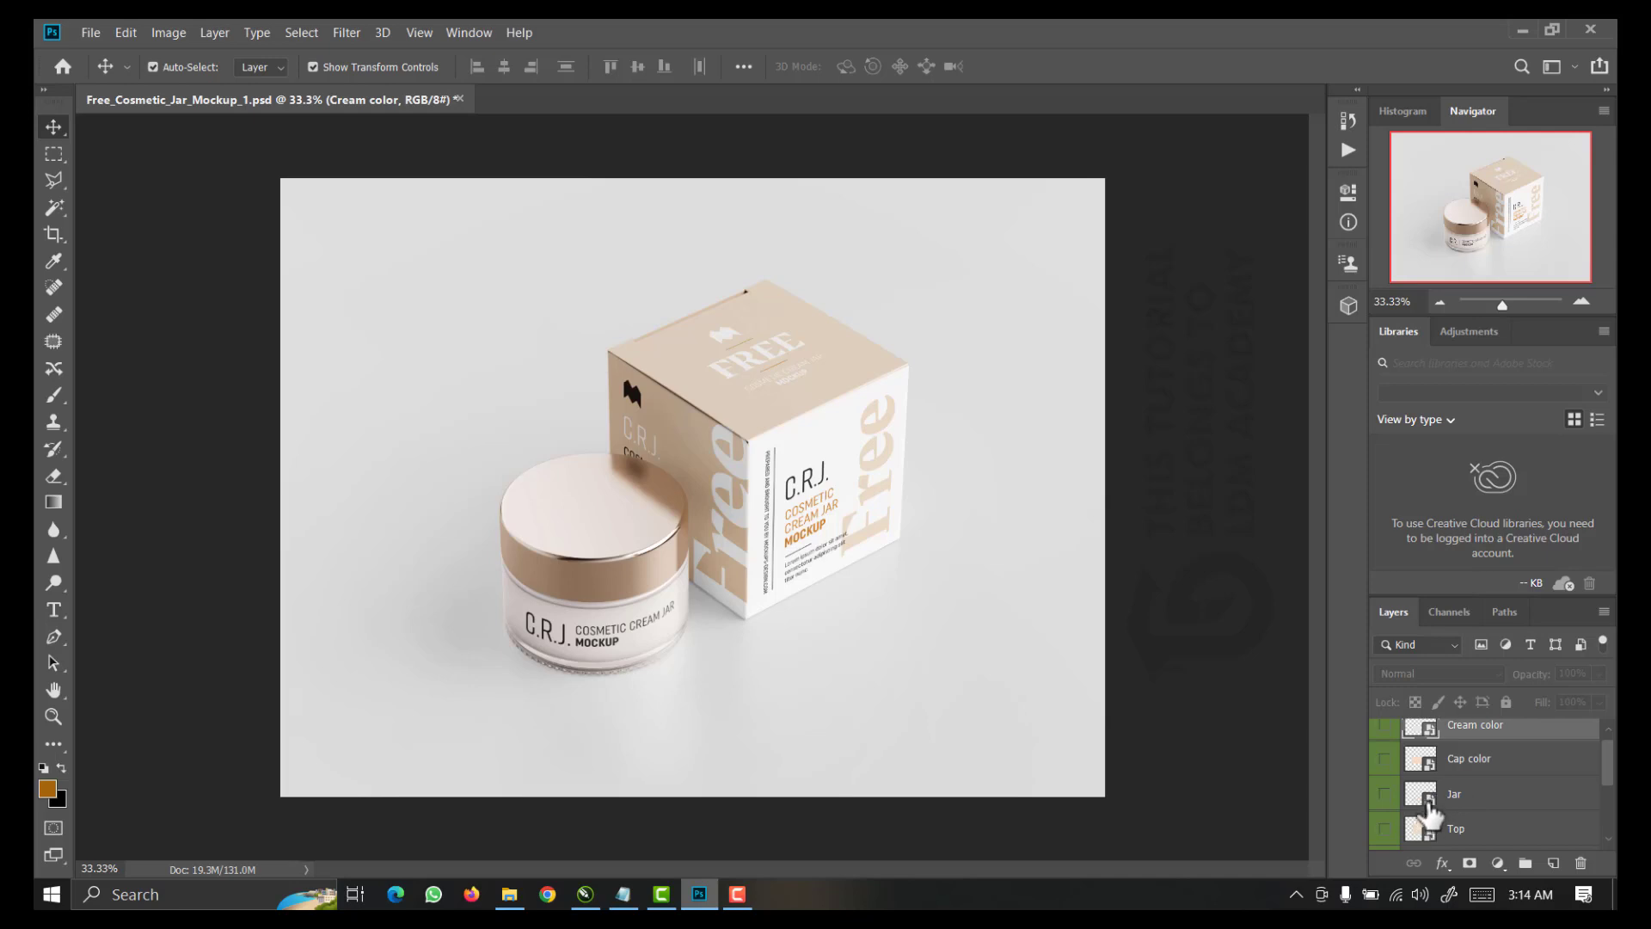
double_click(1428, 799)
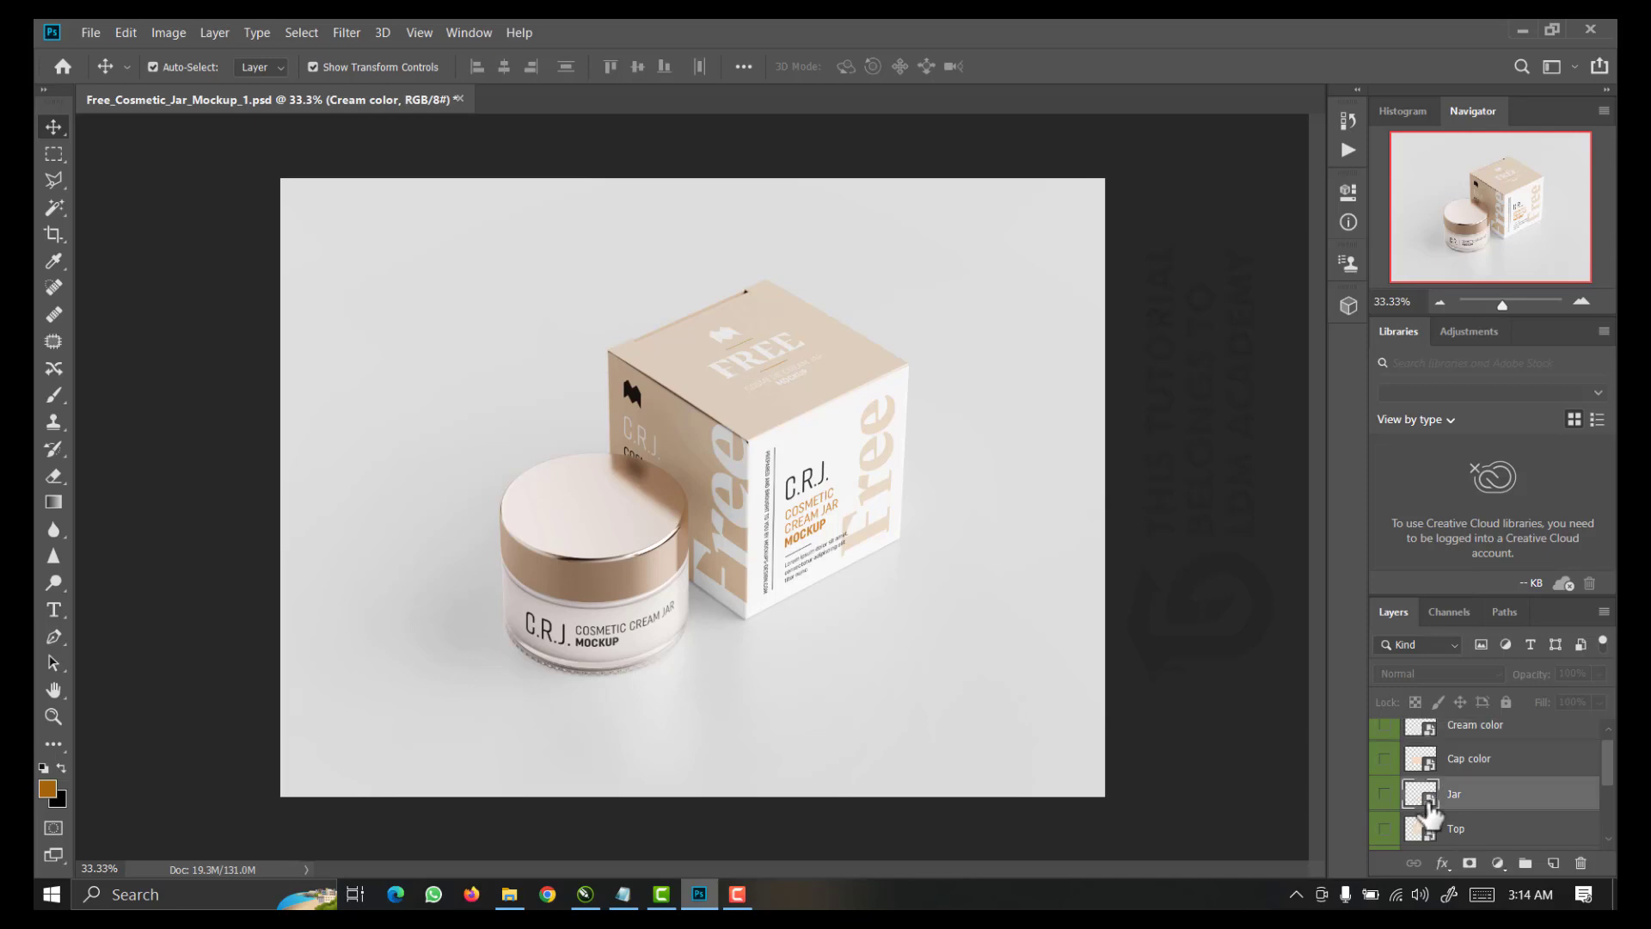
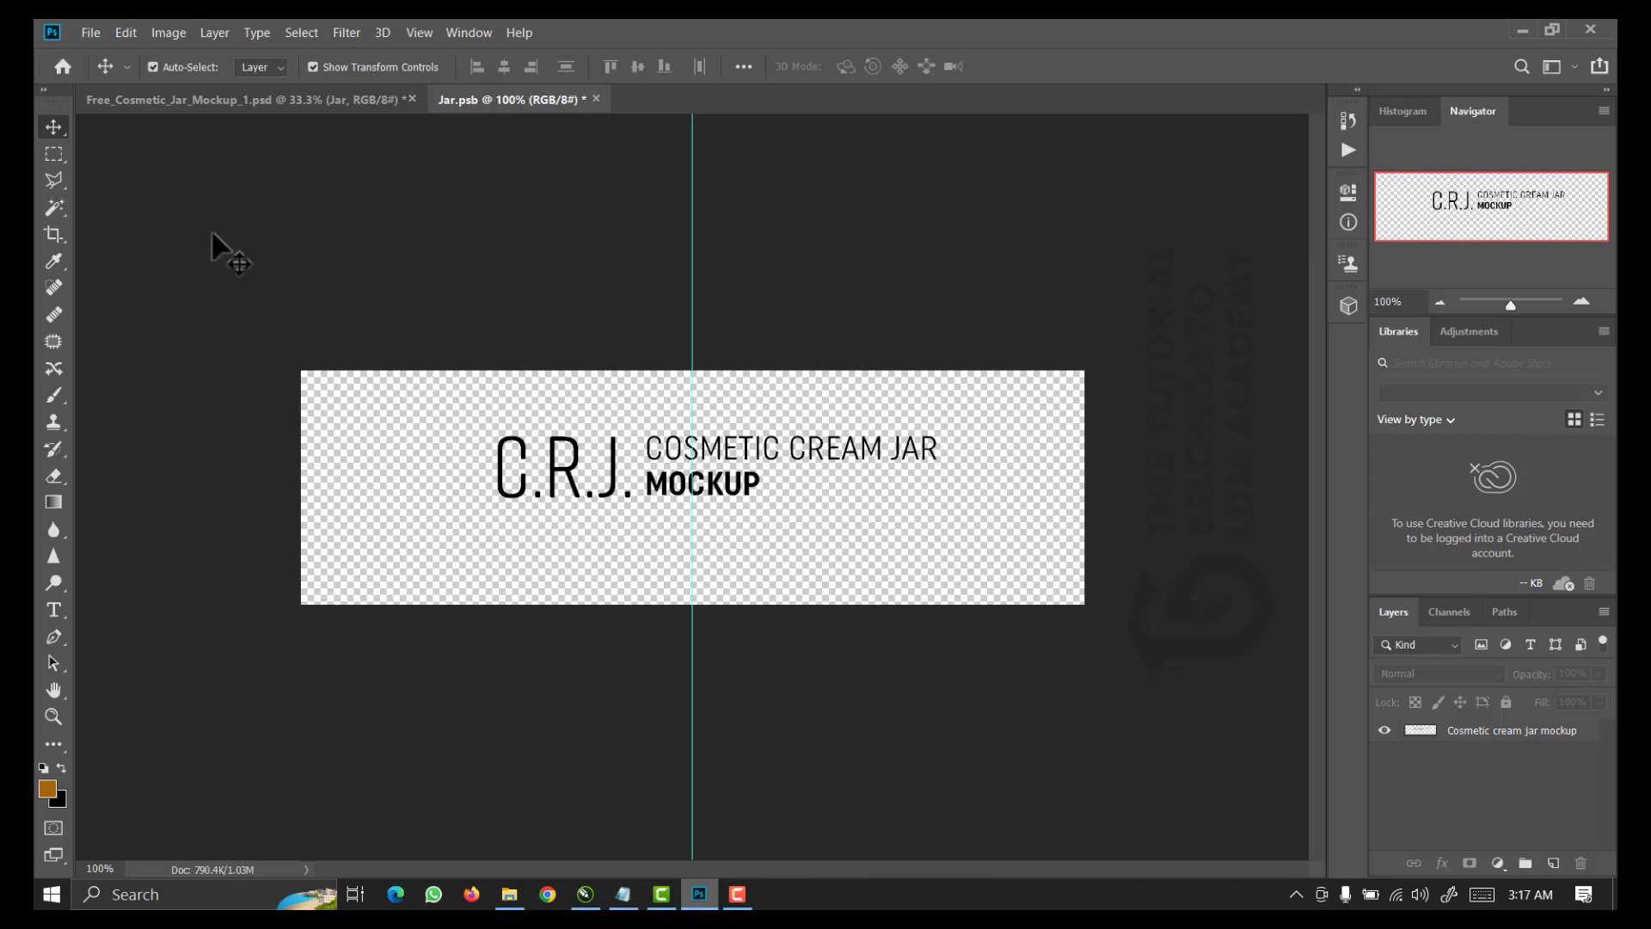
Examine the pixel width and height of the Jar artwork in Save for Web (Legacy)
click(89, 34)
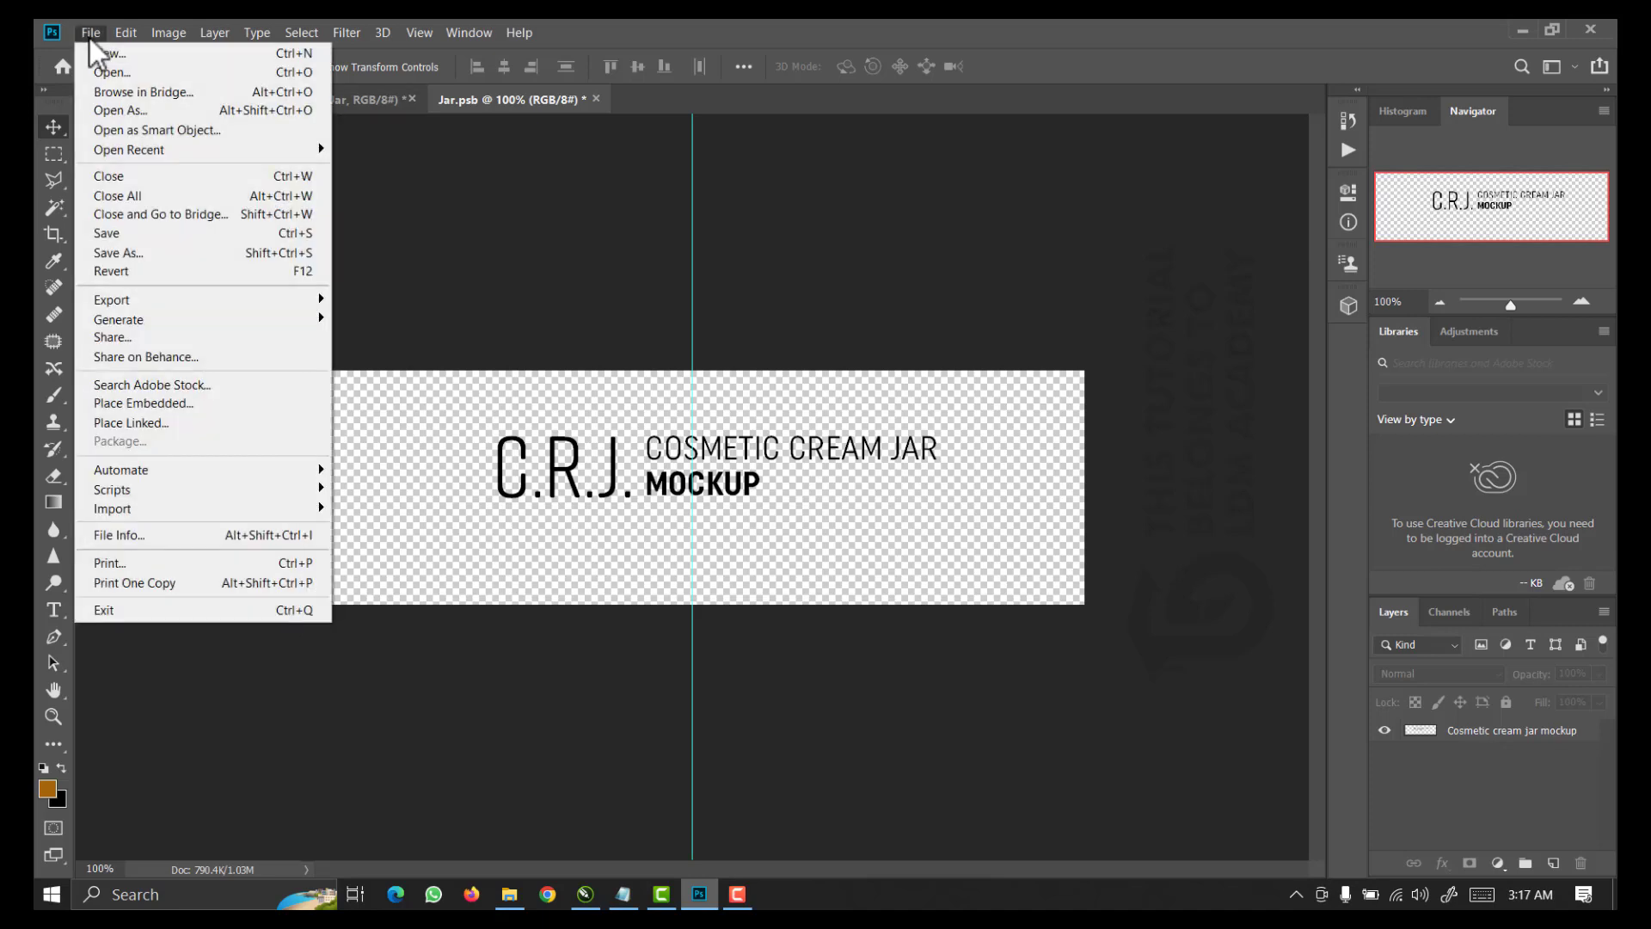
mouse_move(125, 296)
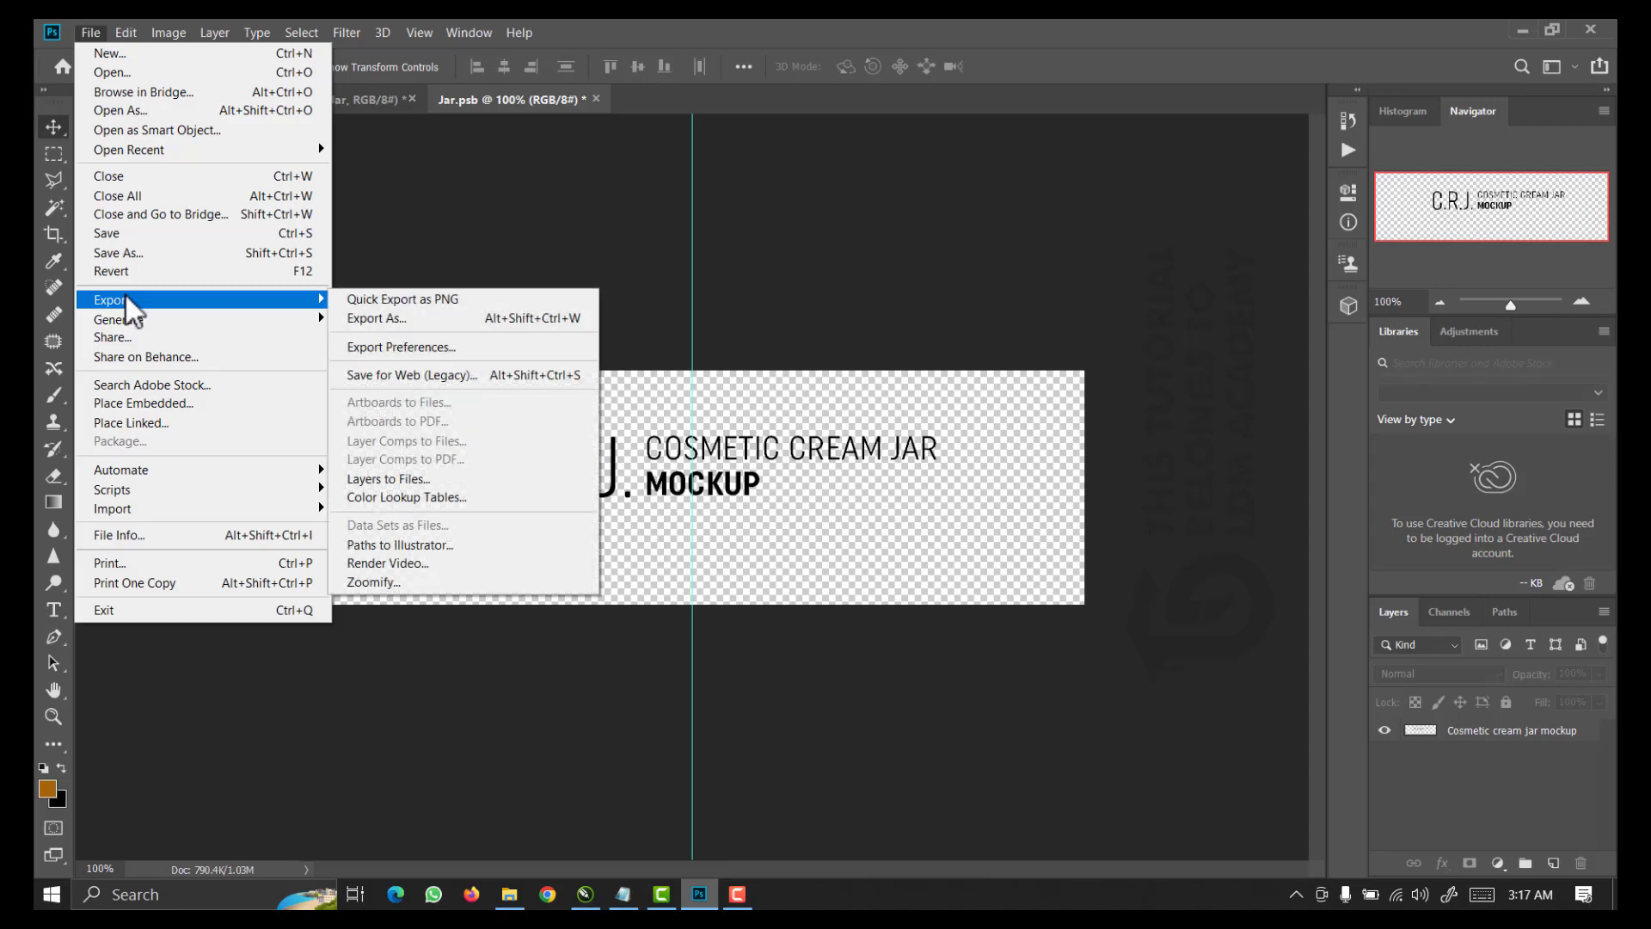
click(380, 383)
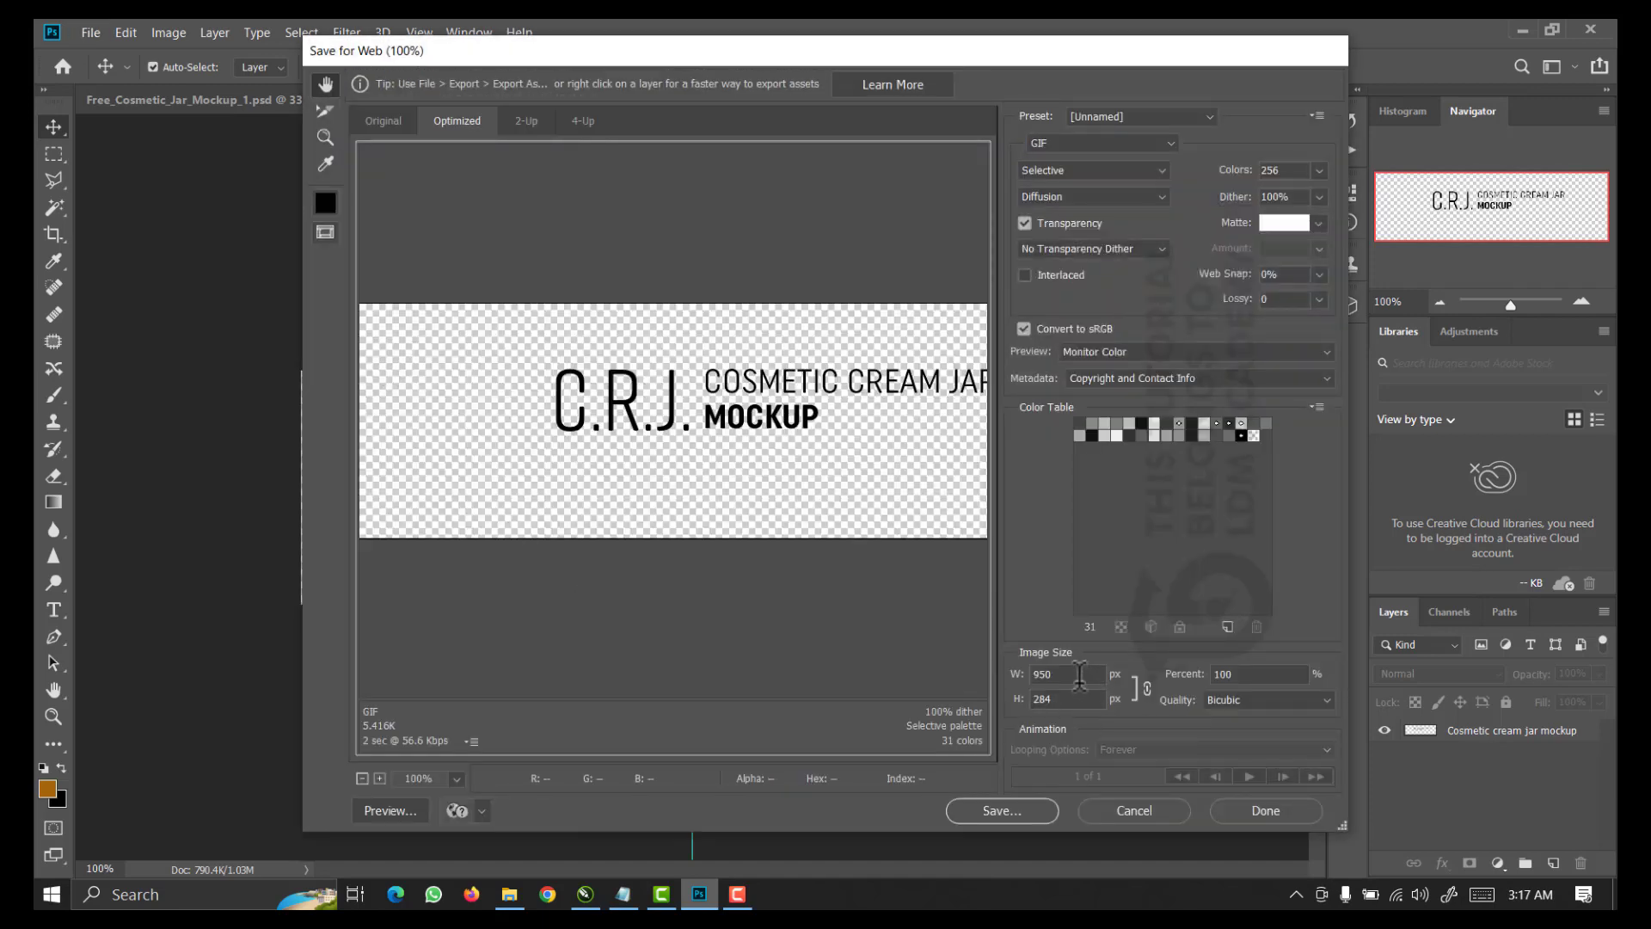
double_click(1082, 676)
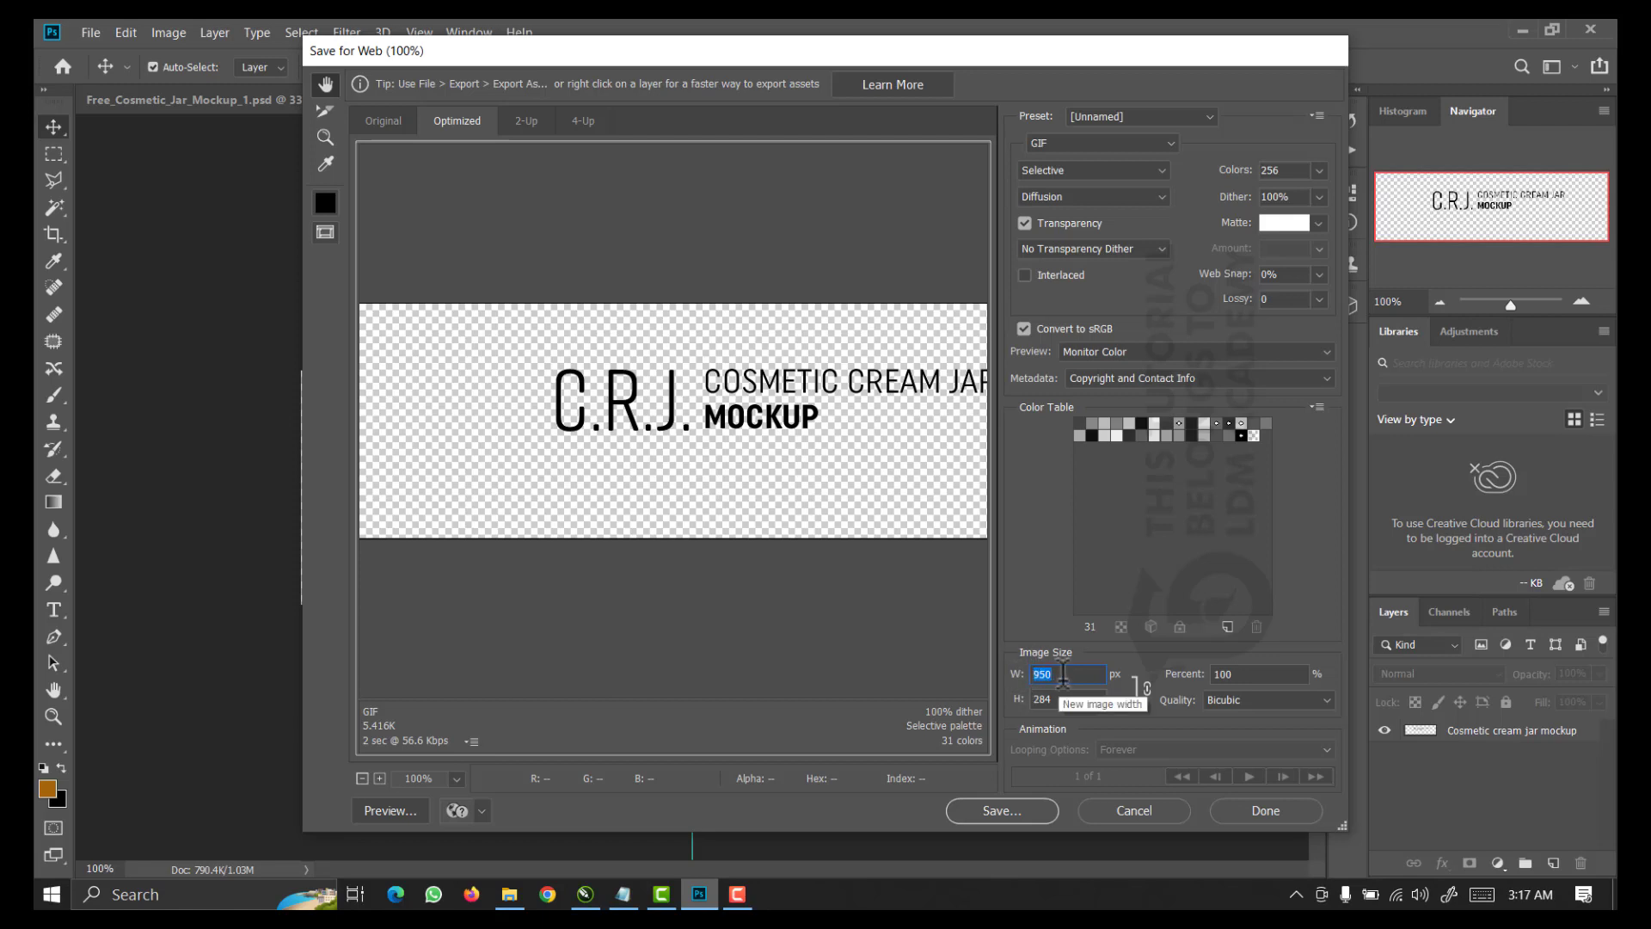
click(1063, 673)
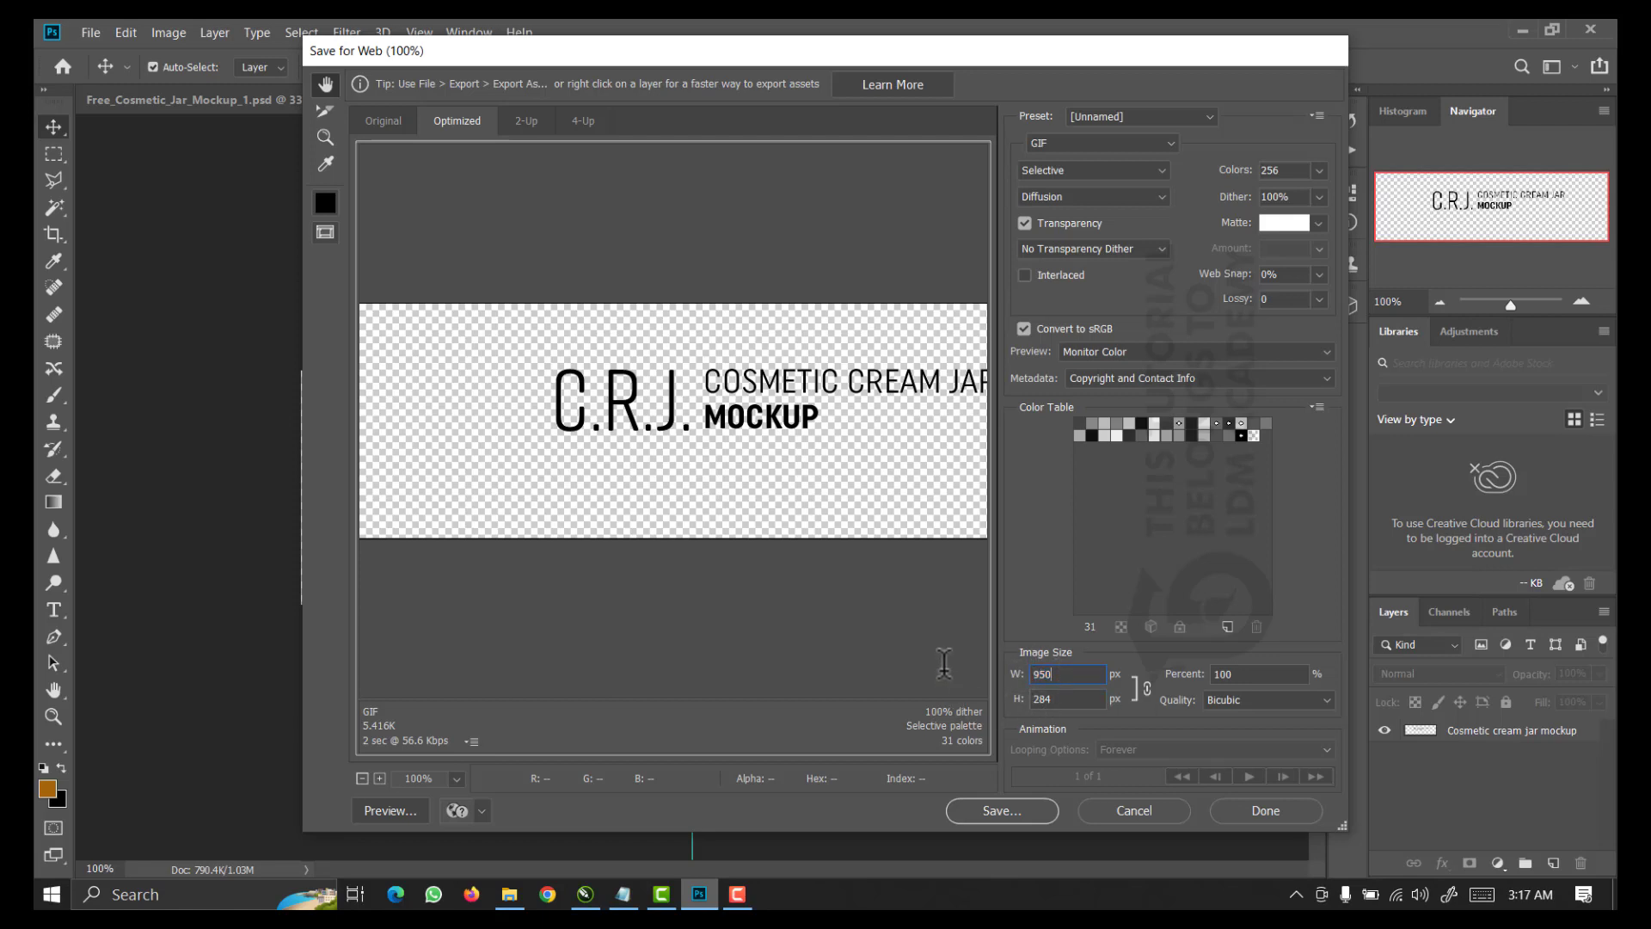
double_click(1059, 698)
click(1221, 698)
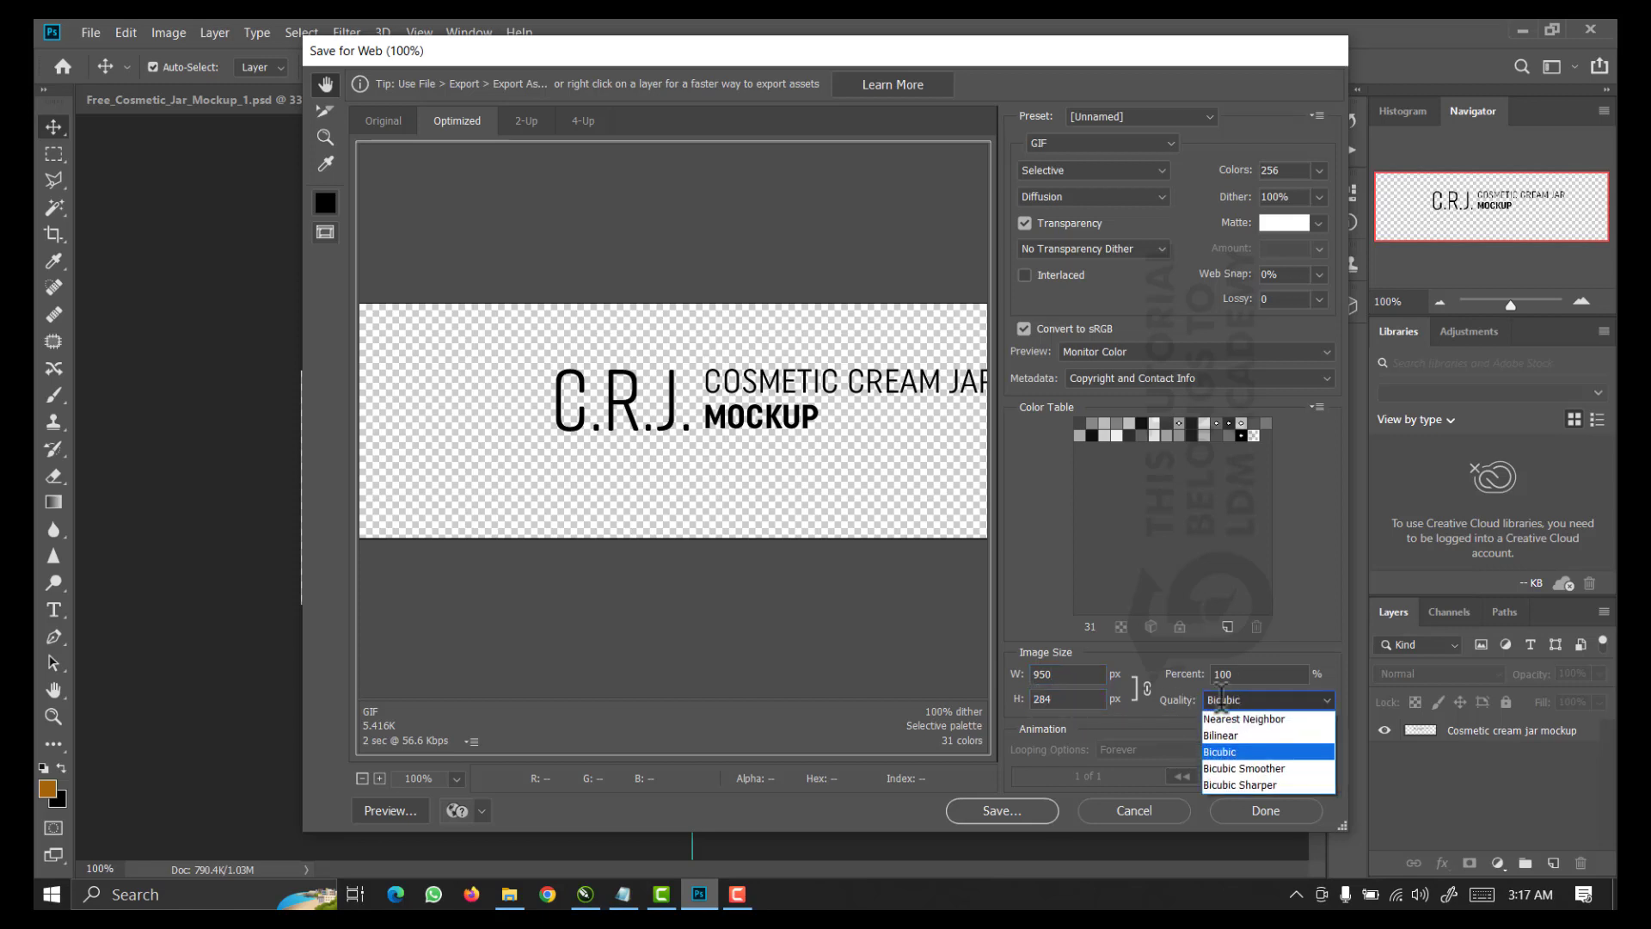
click(1141, 649)
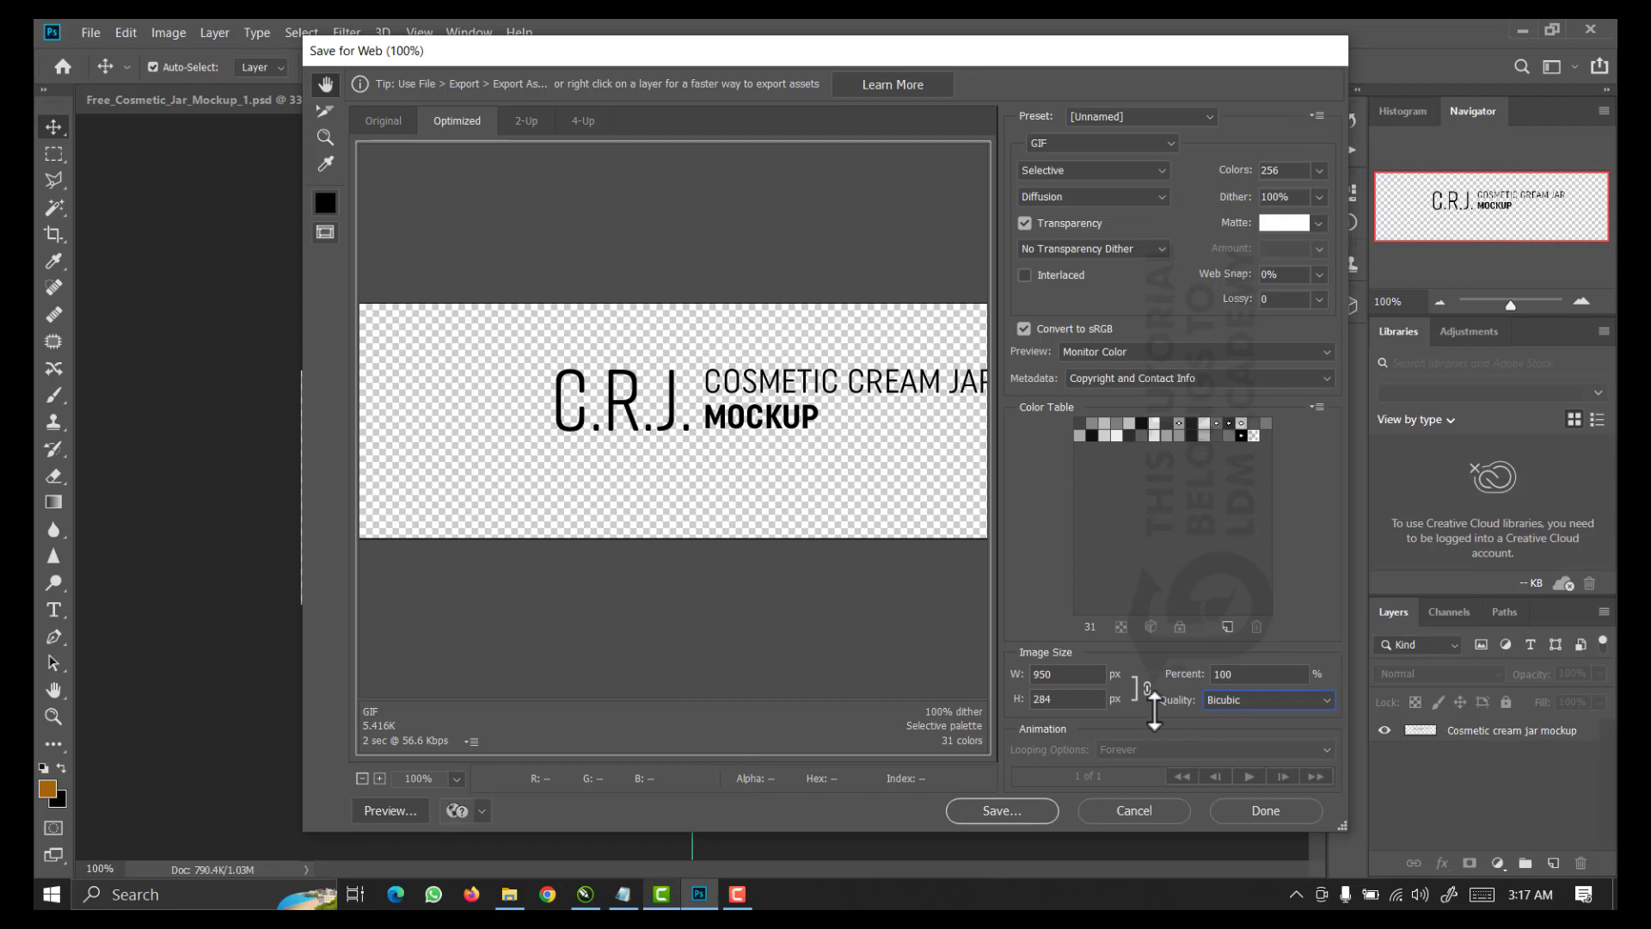
Switch to CorelDRAW and draw a wide rectangle about 16.6 by 5.4 inches across the blank page
click(587, 896)
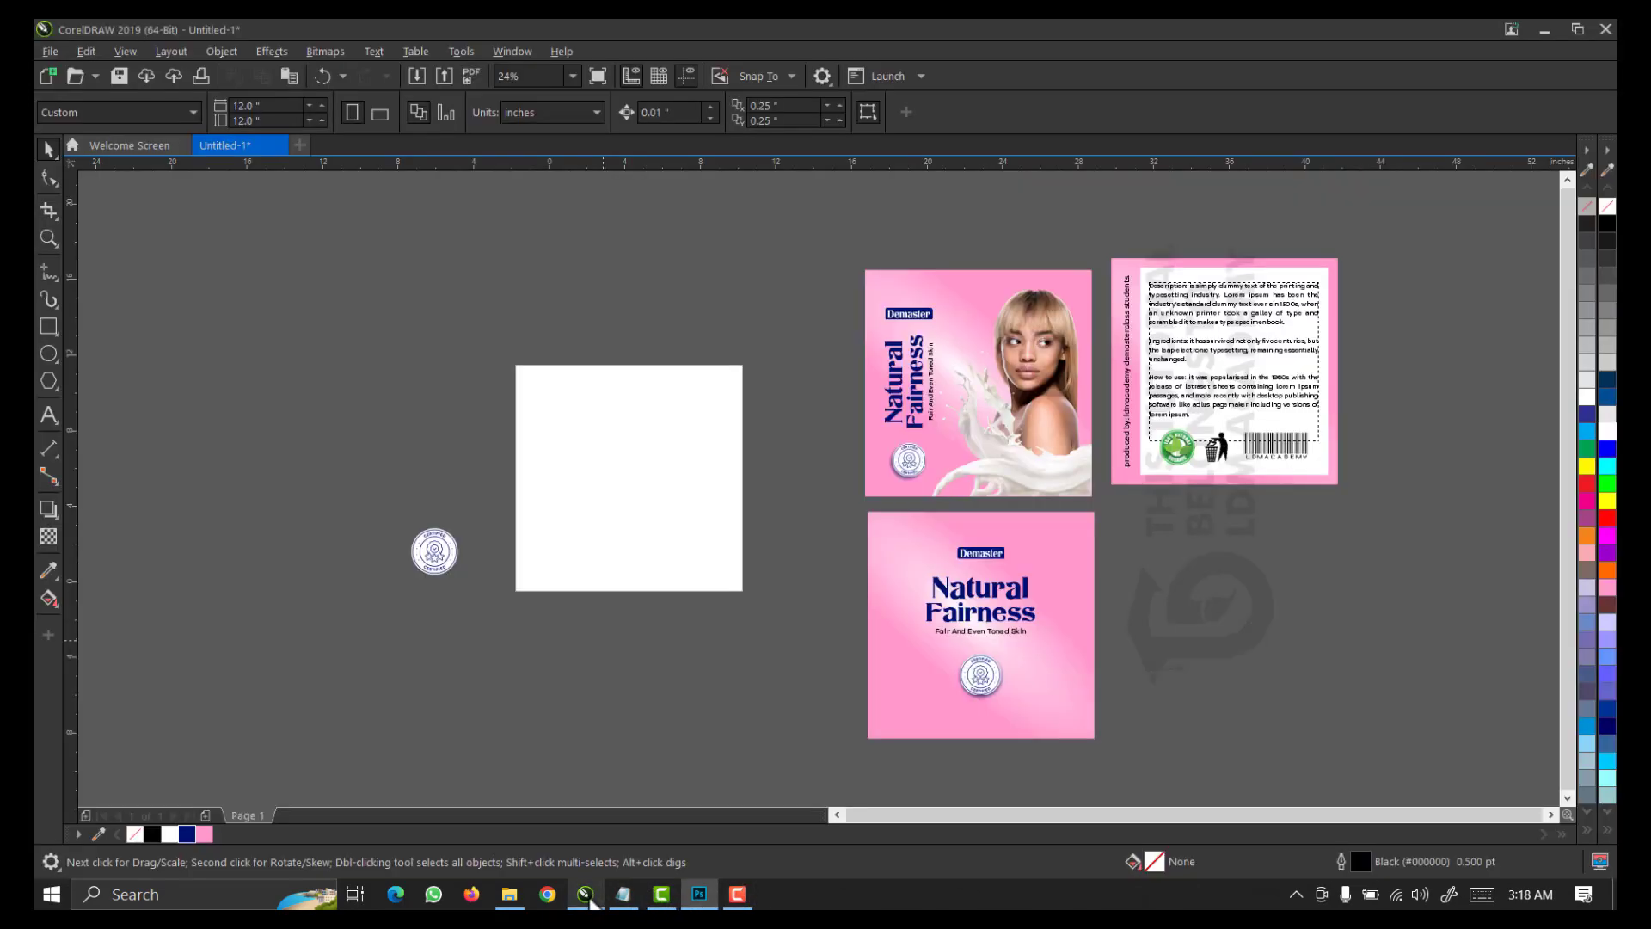
click(44, 327)
drag(429, 395, 743, 497)
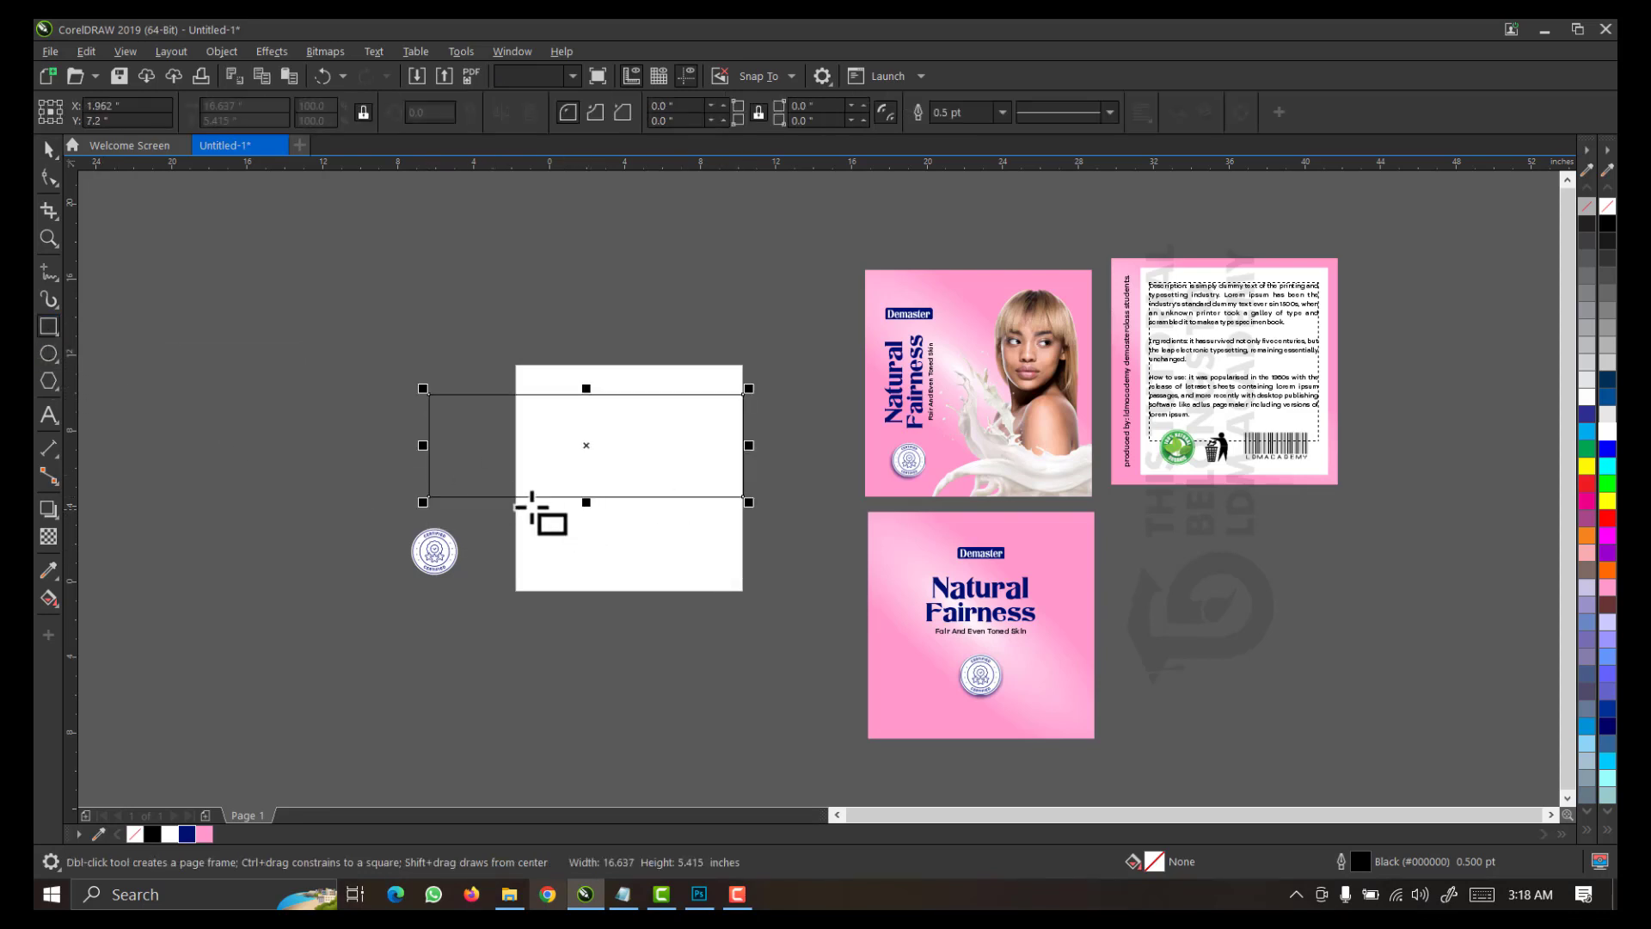
key(space)
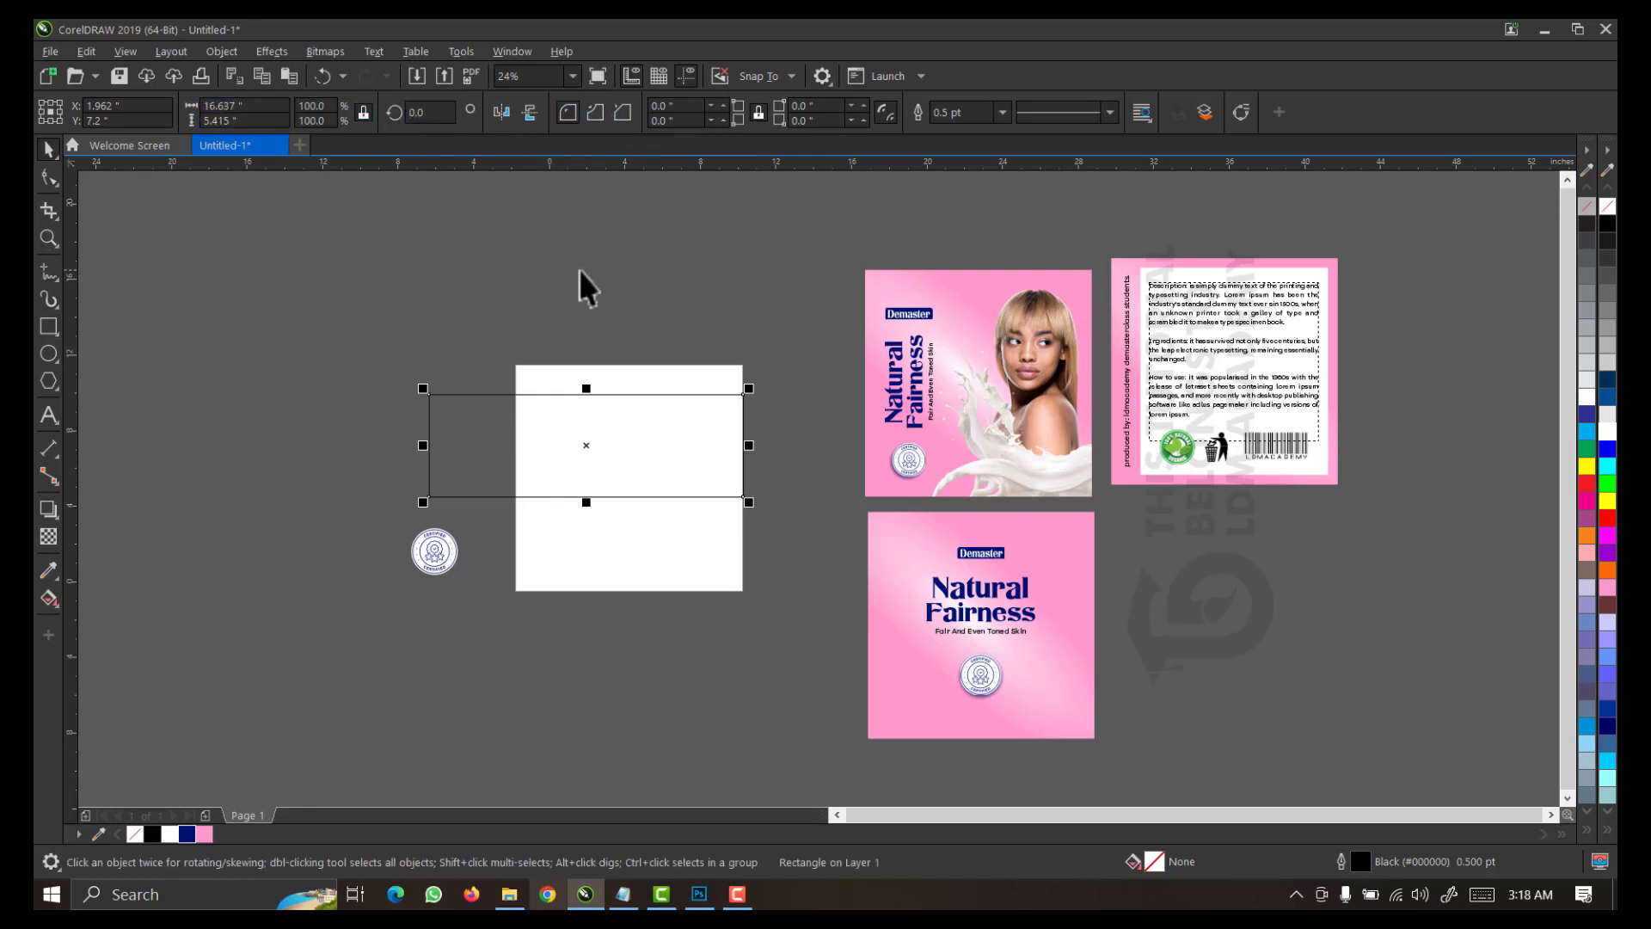
Change the document's units to pixels with no object selected
click(580, 271)
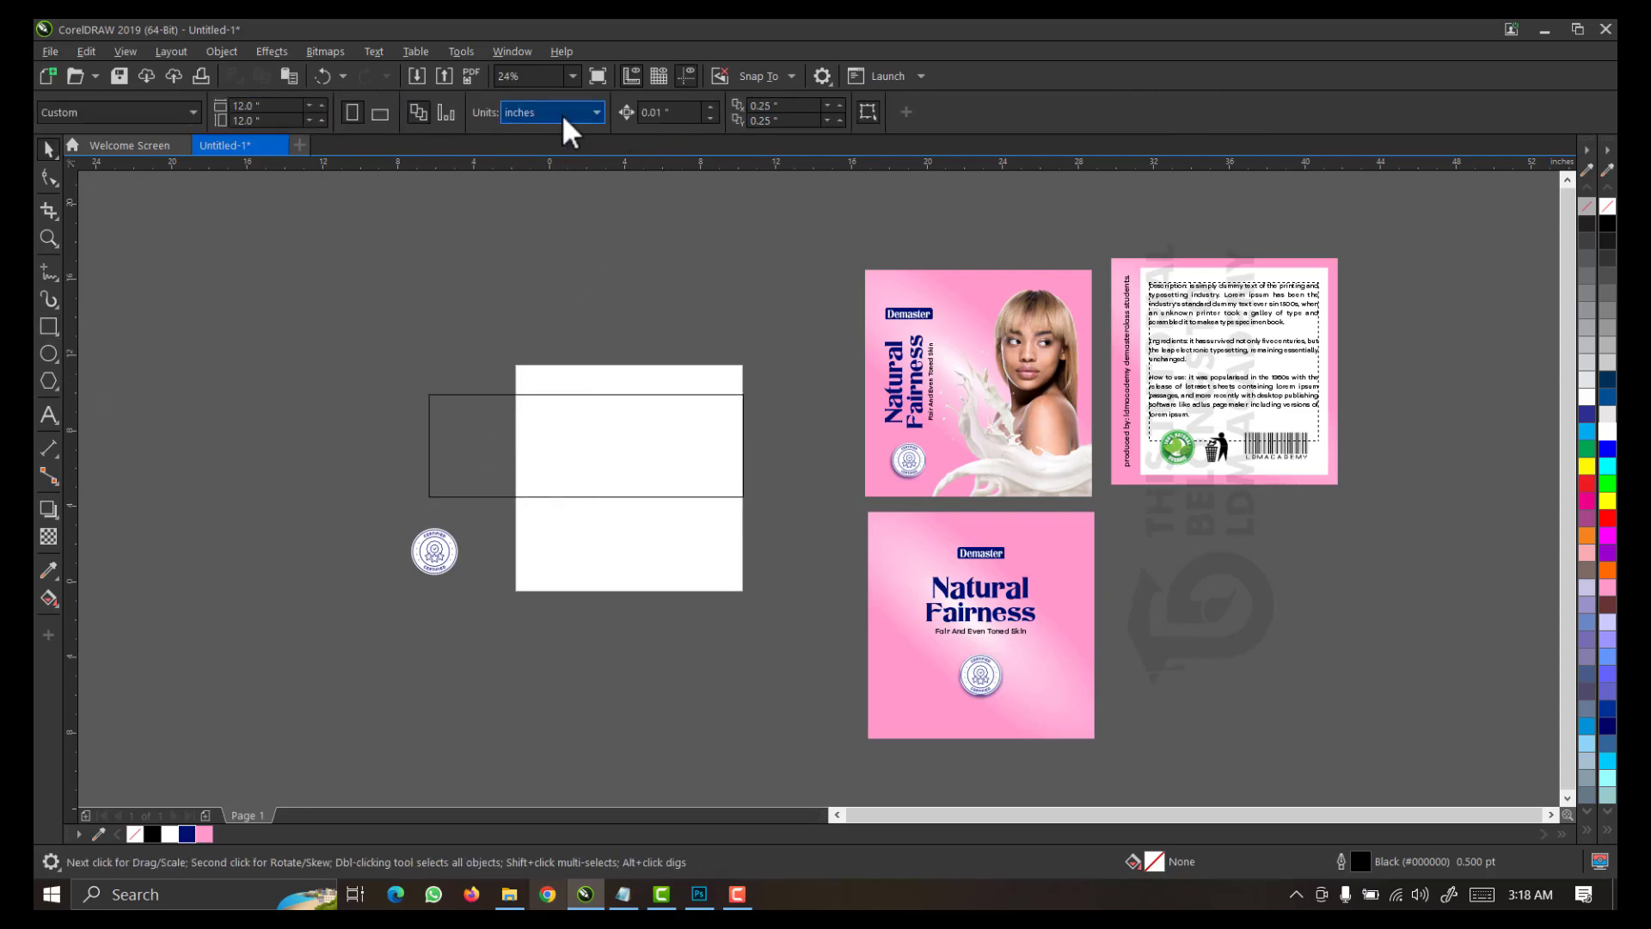
click(563, 118)
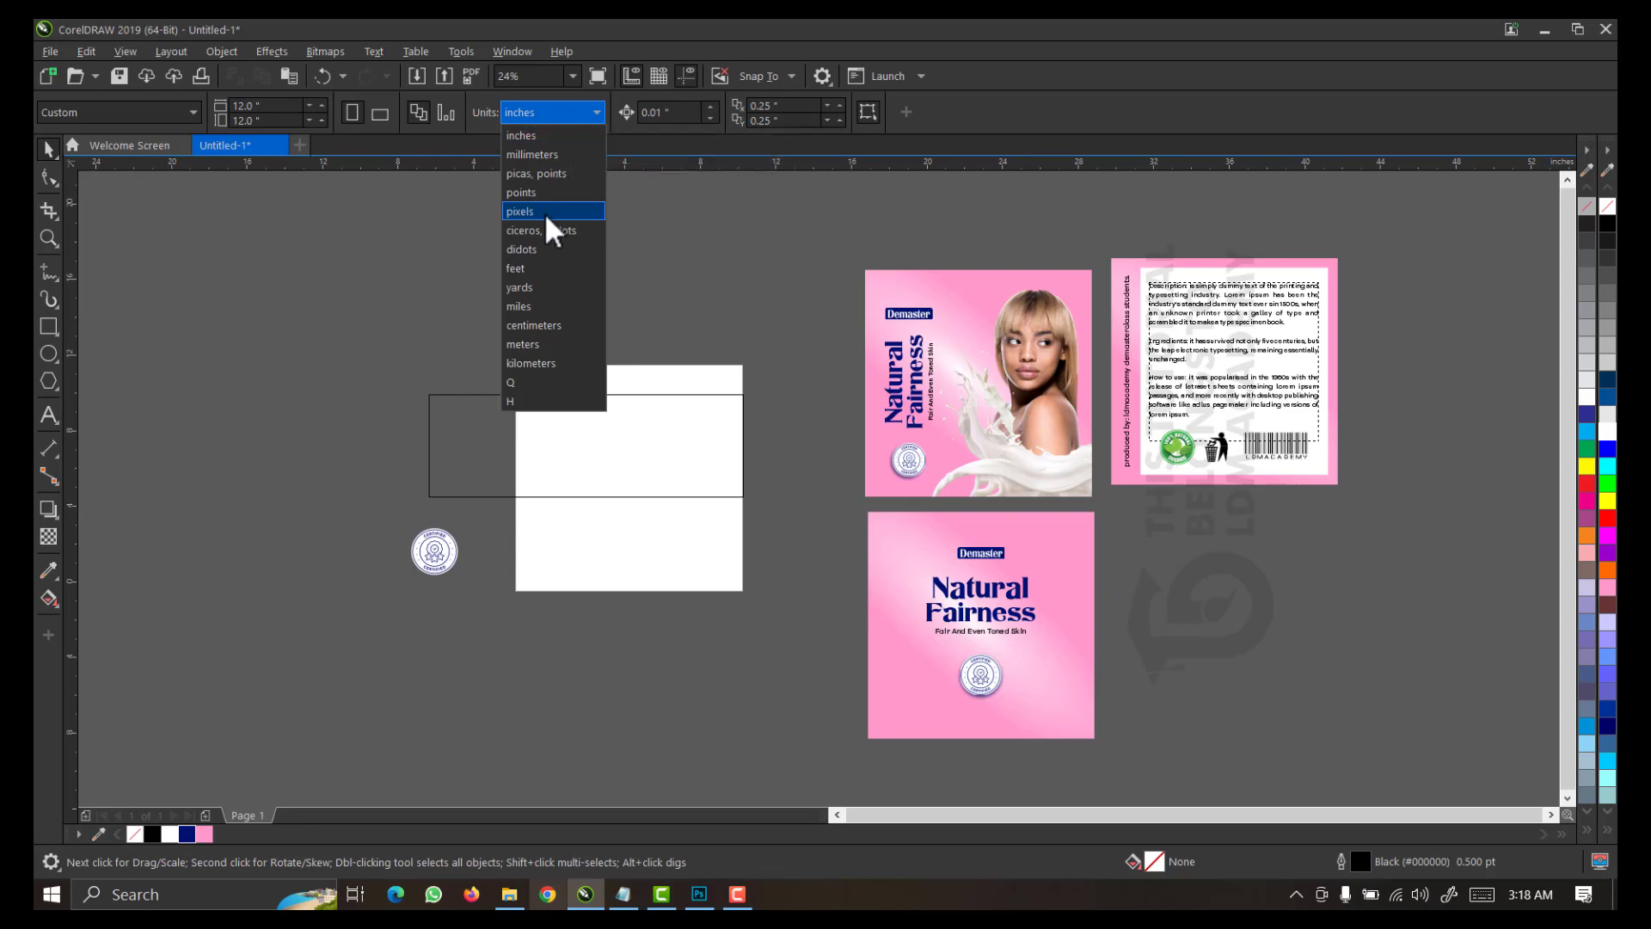
click(420, 272)
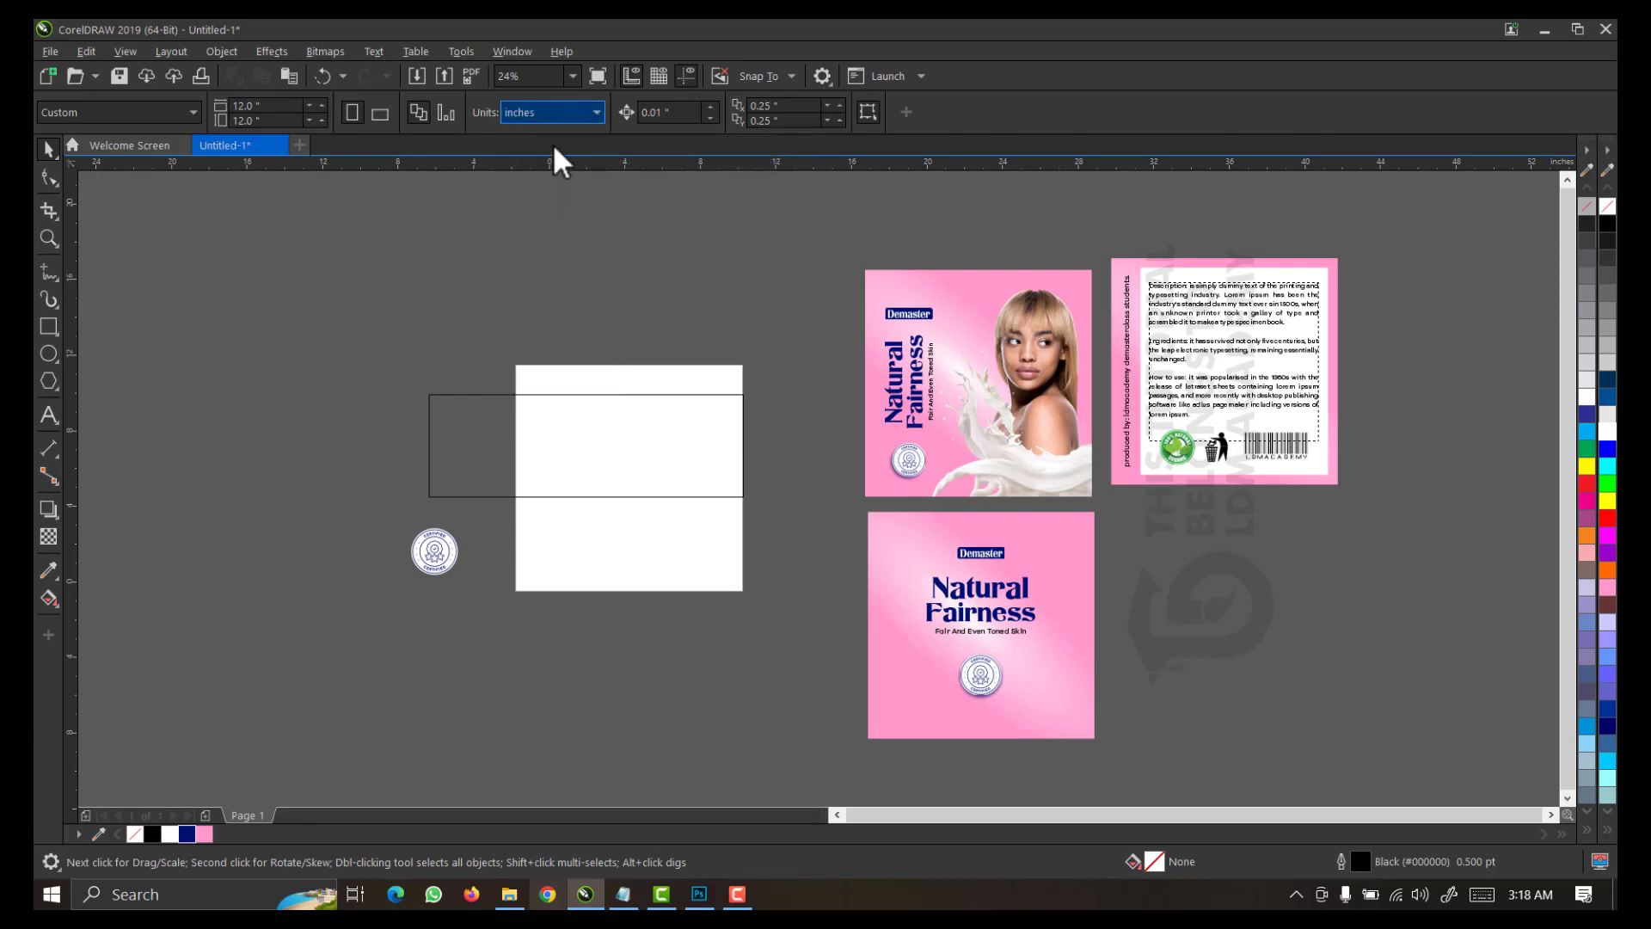
click(559, 110)
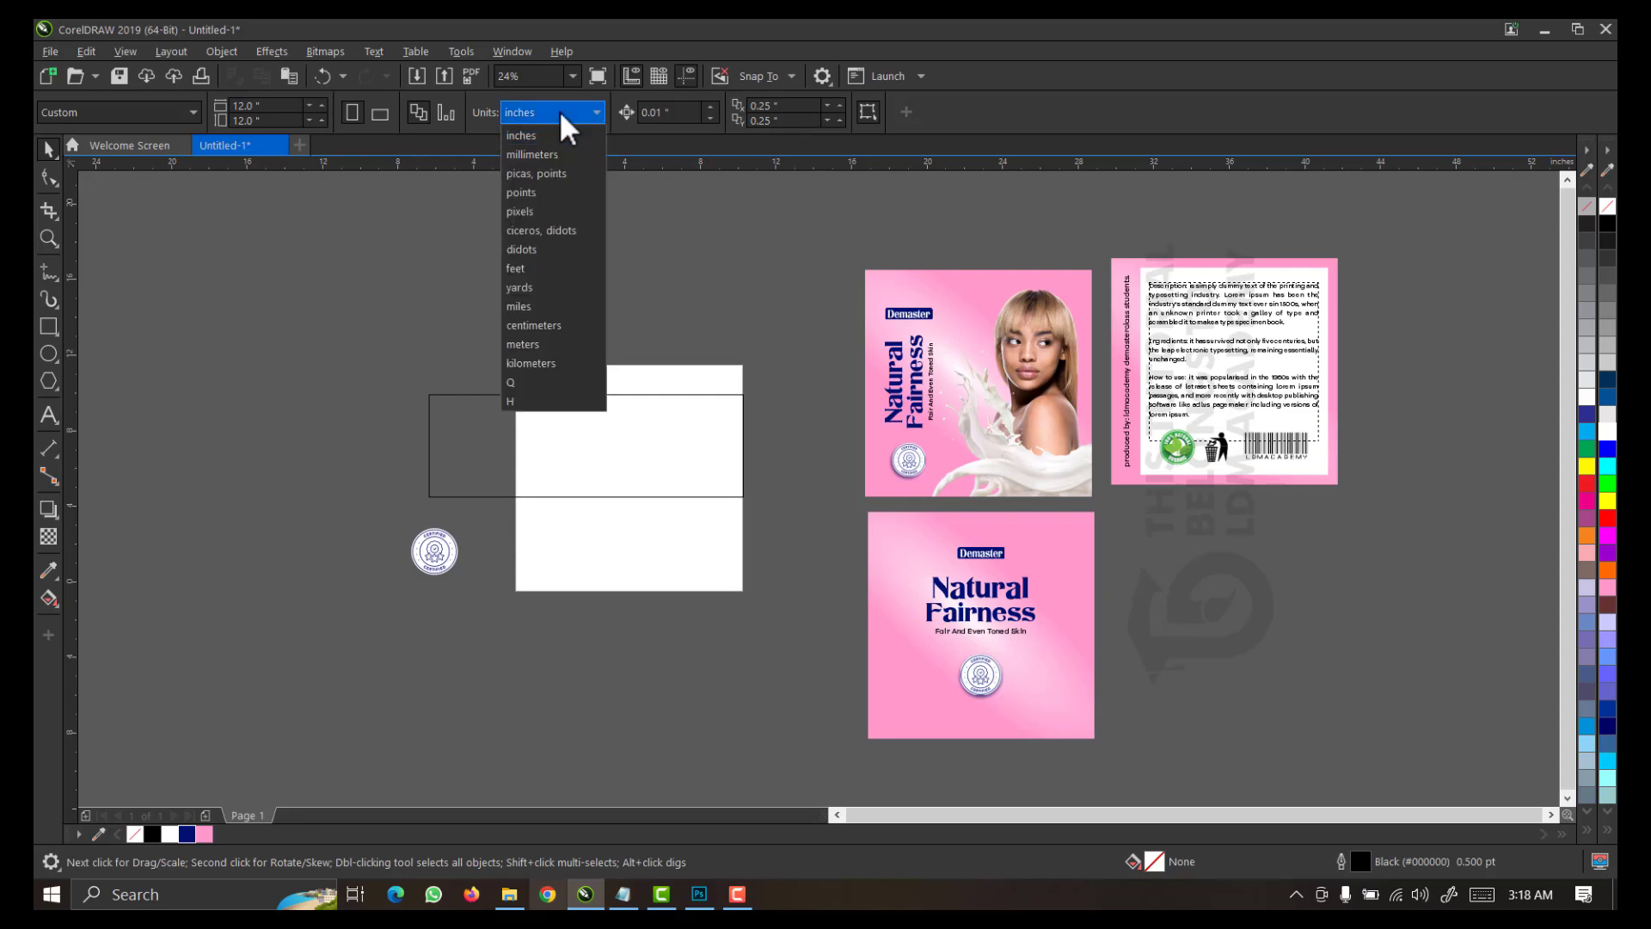
click(545, 208)
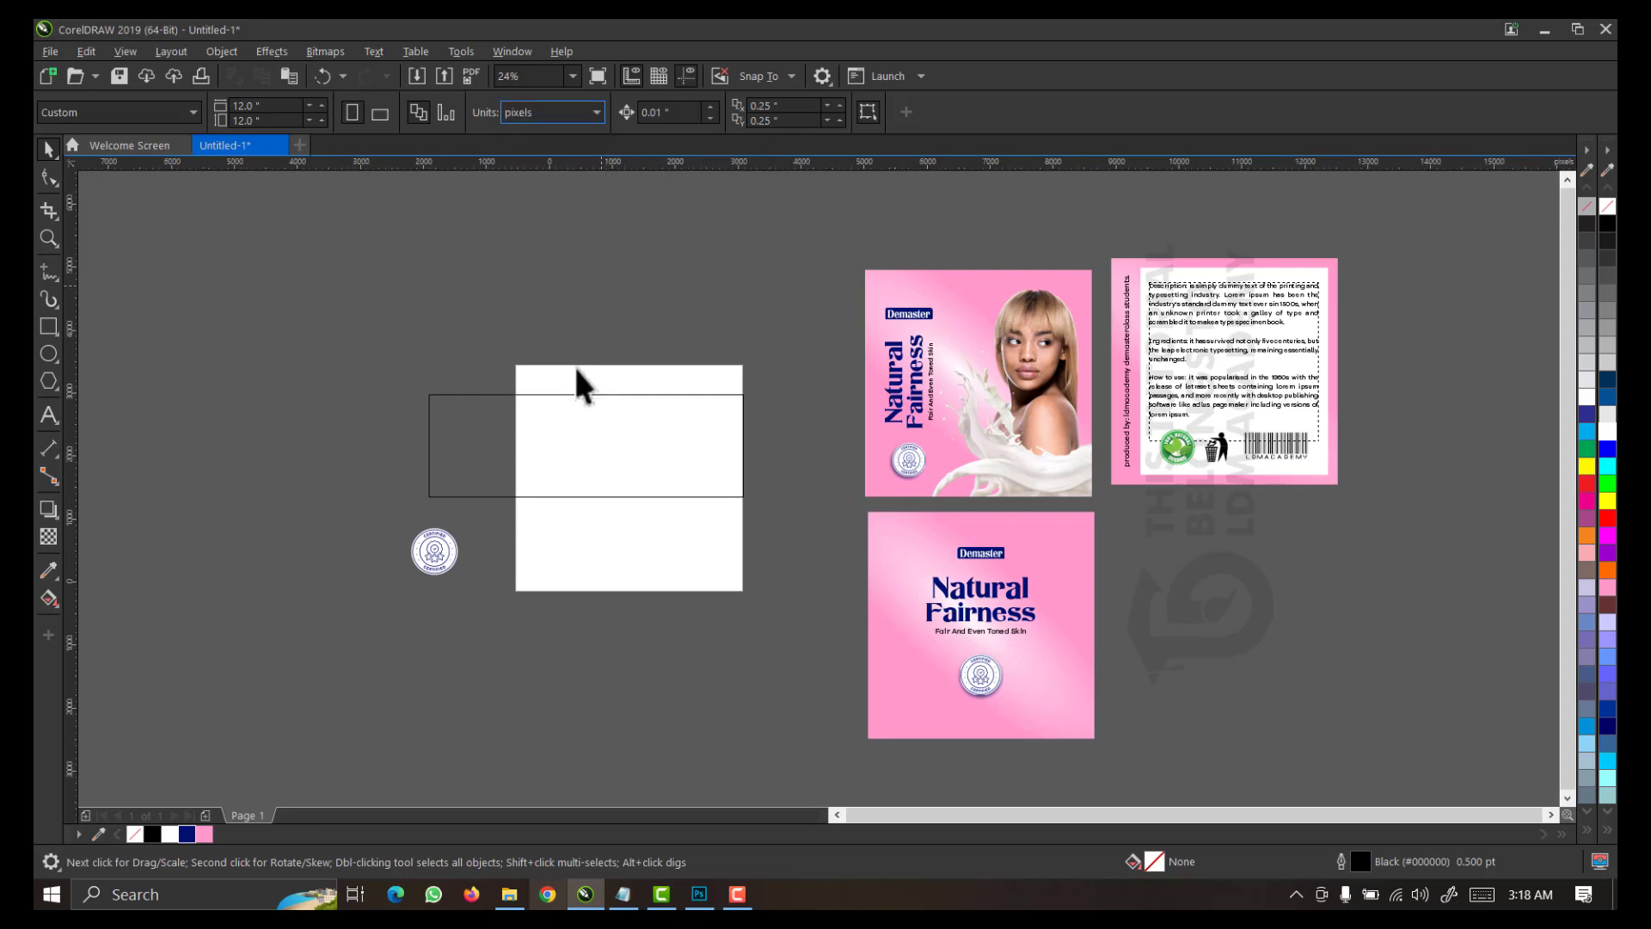
Enter a width of 950 px and a height of 284 px for the drawn rectangle
click(550, 421)
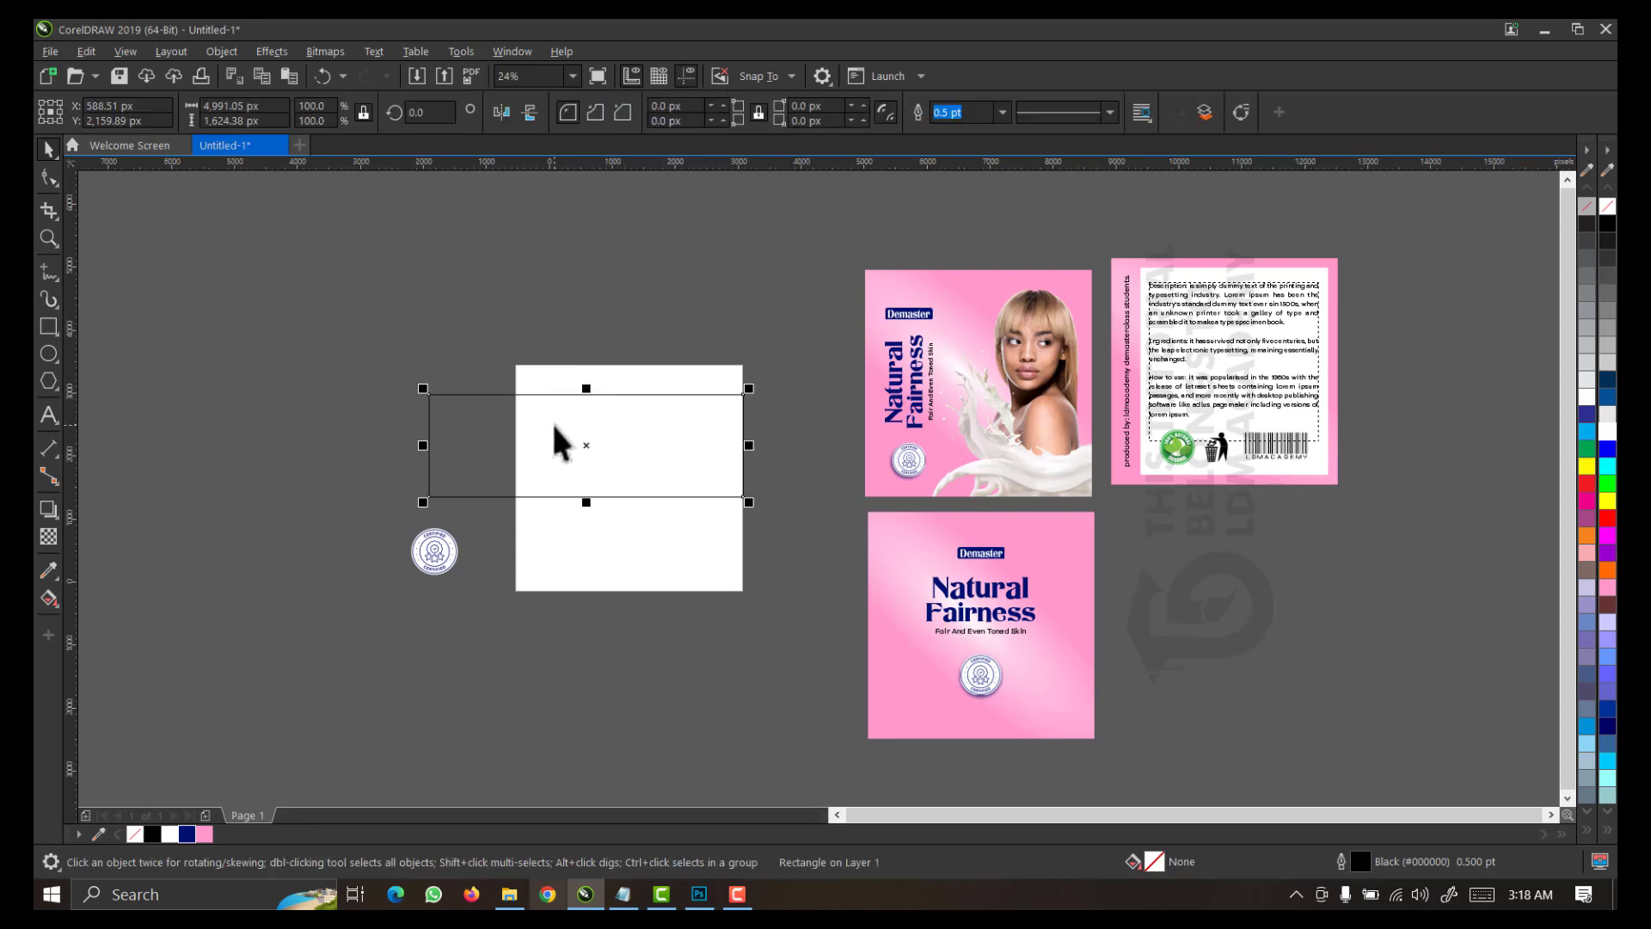
drag(268, 110, 181, 113)
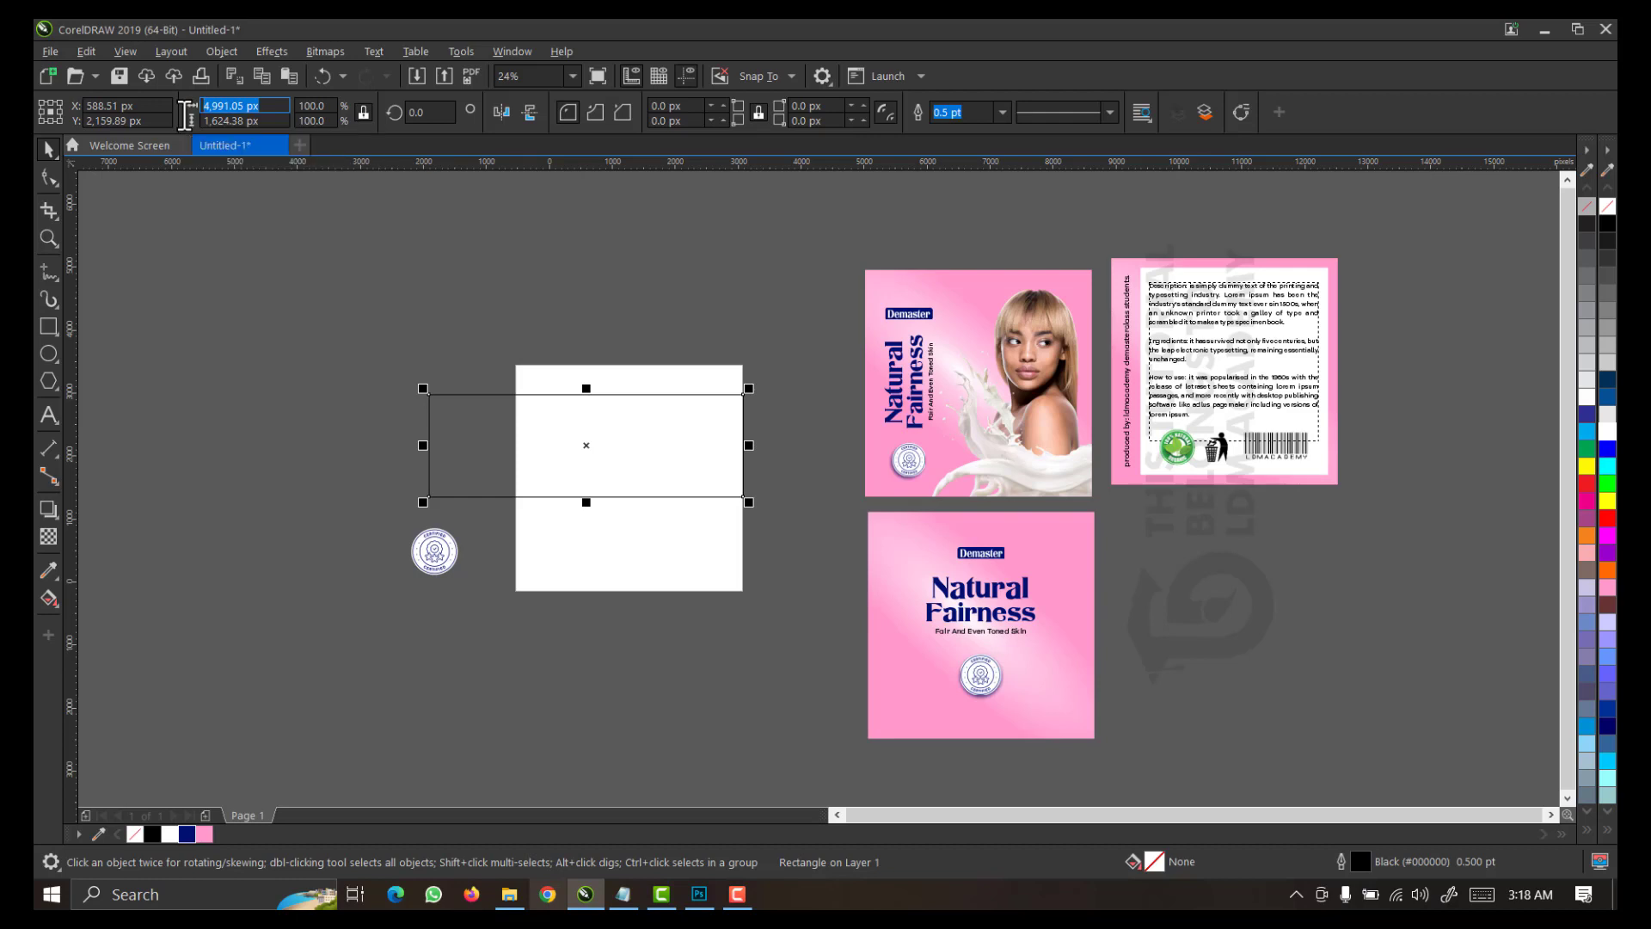
text(950)
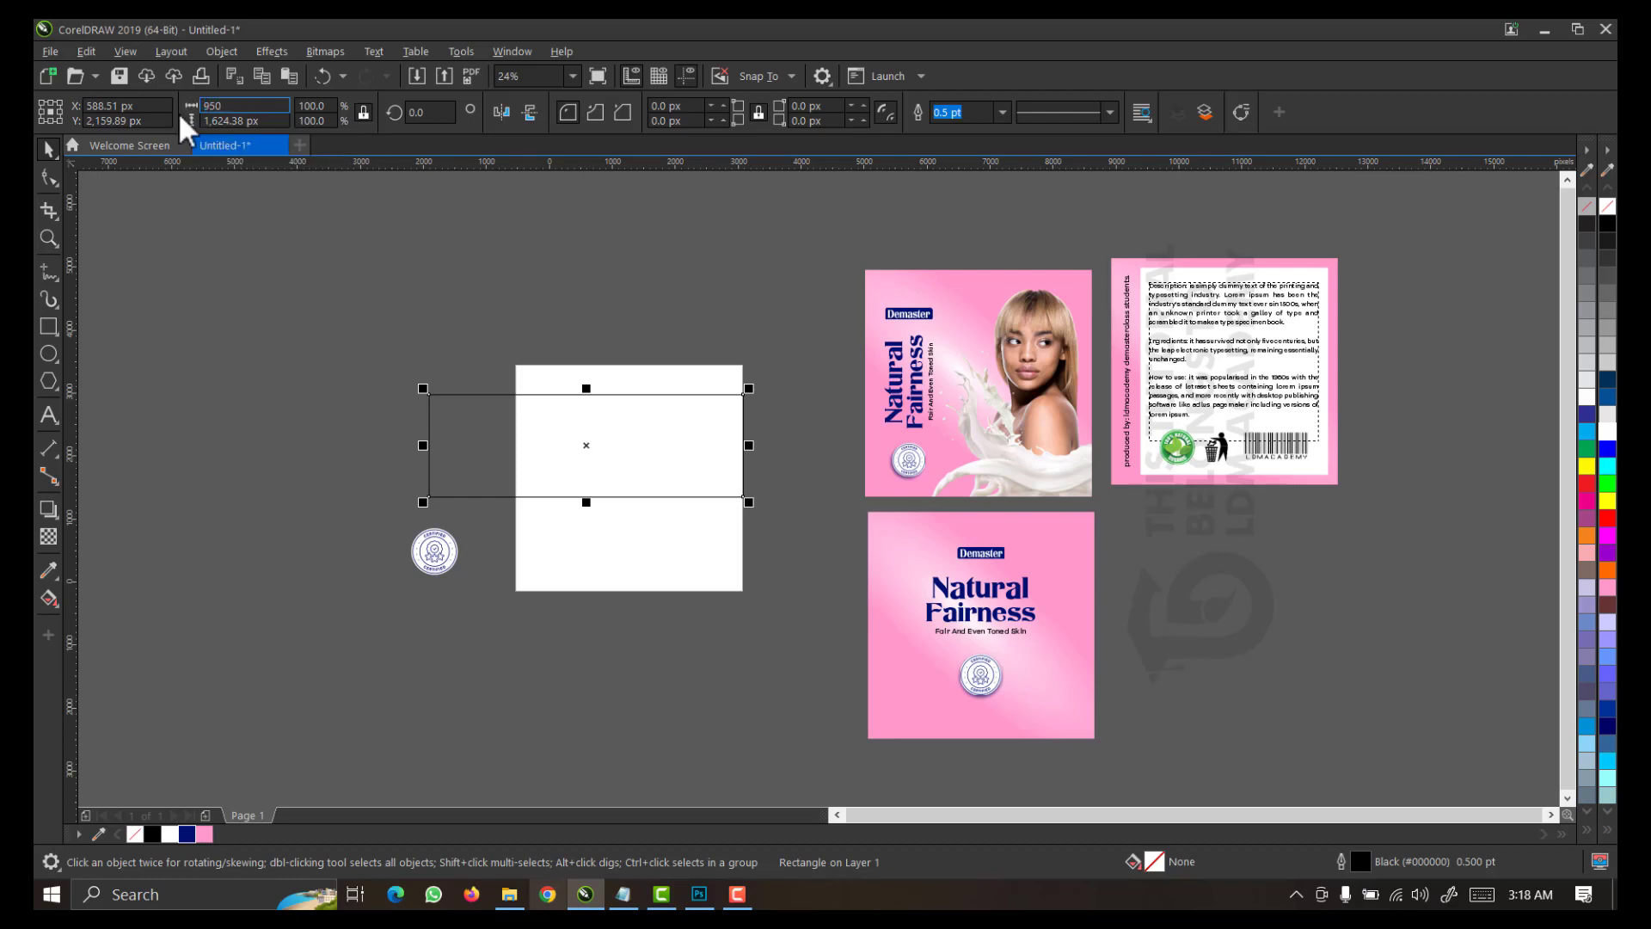
key(Tab)
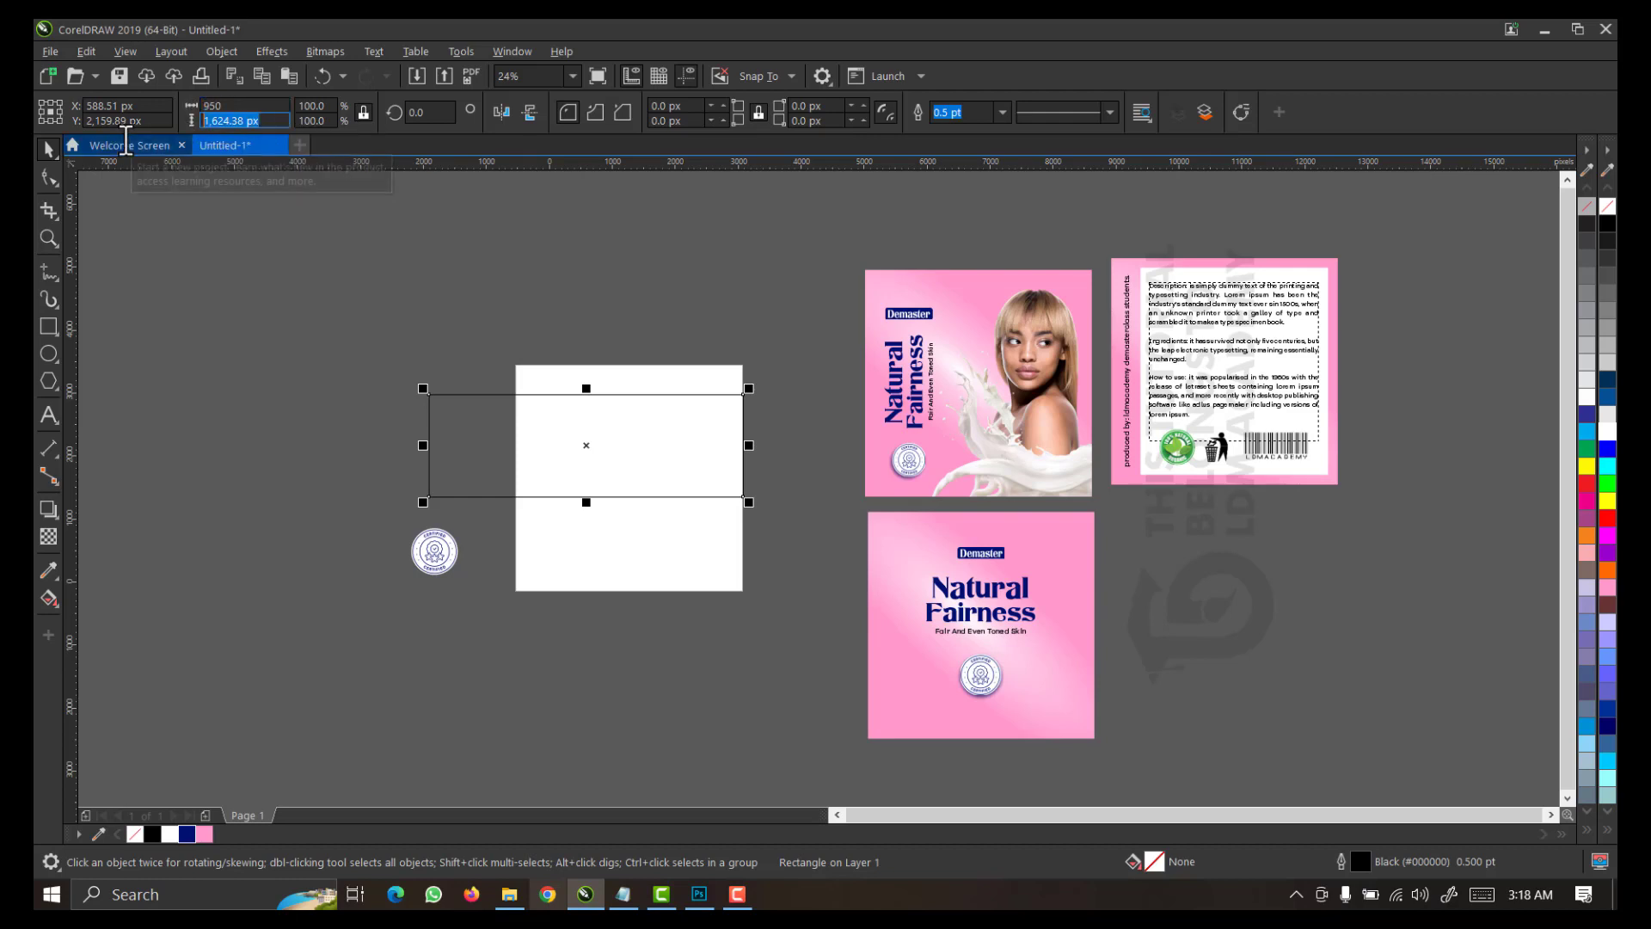
text(2)
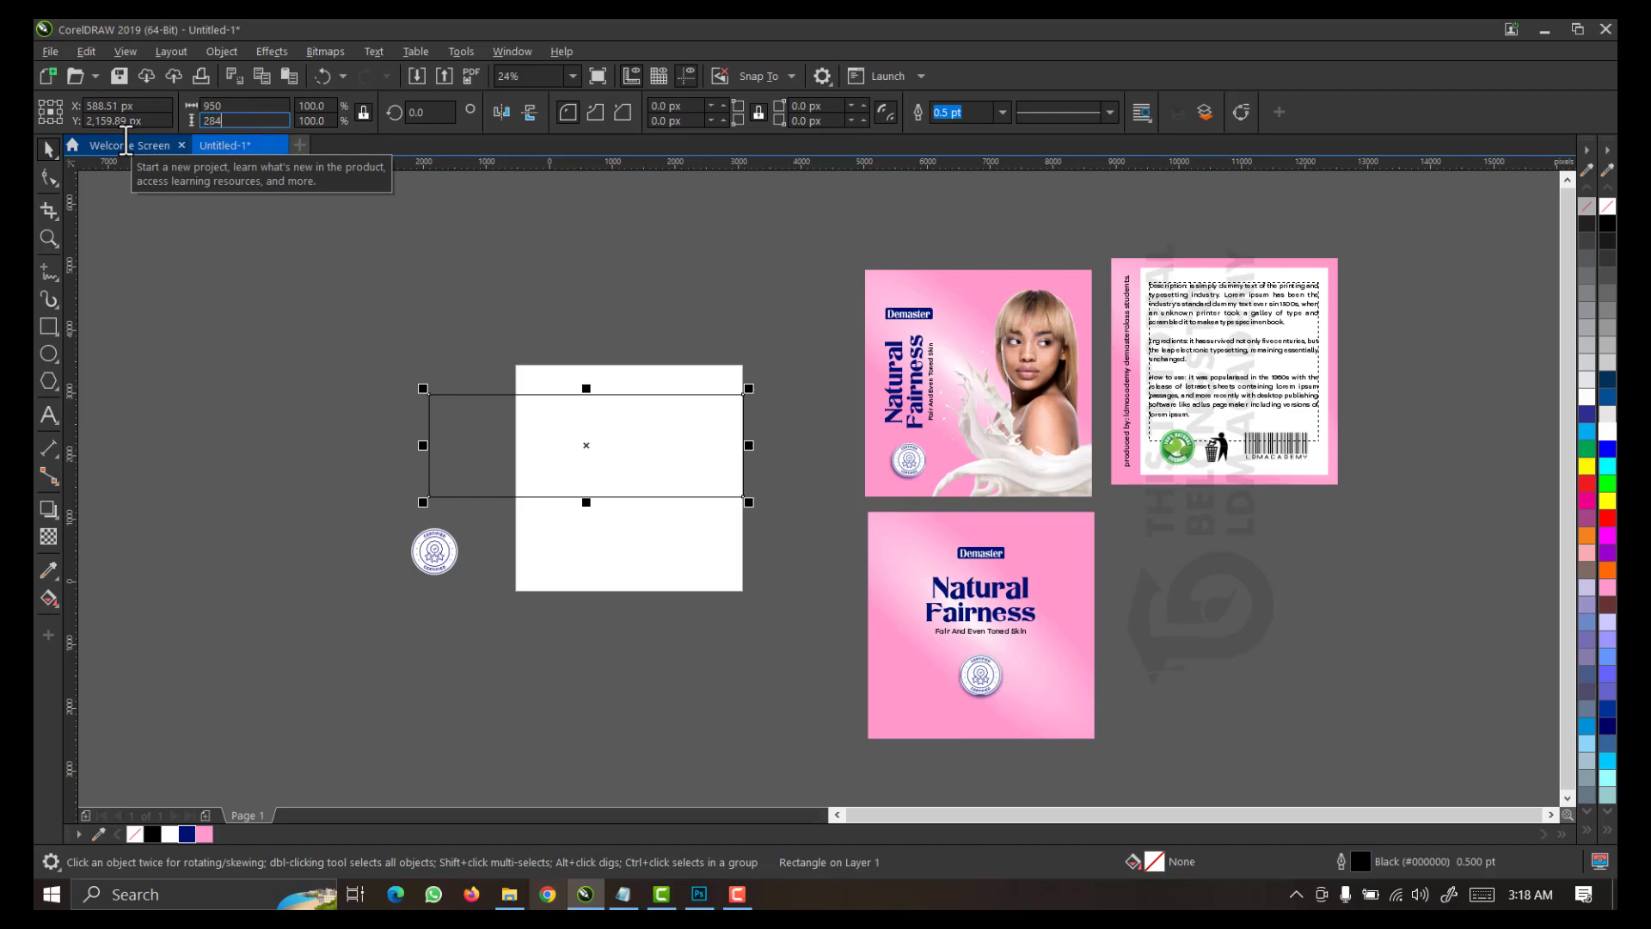
text(84)
key(Return)
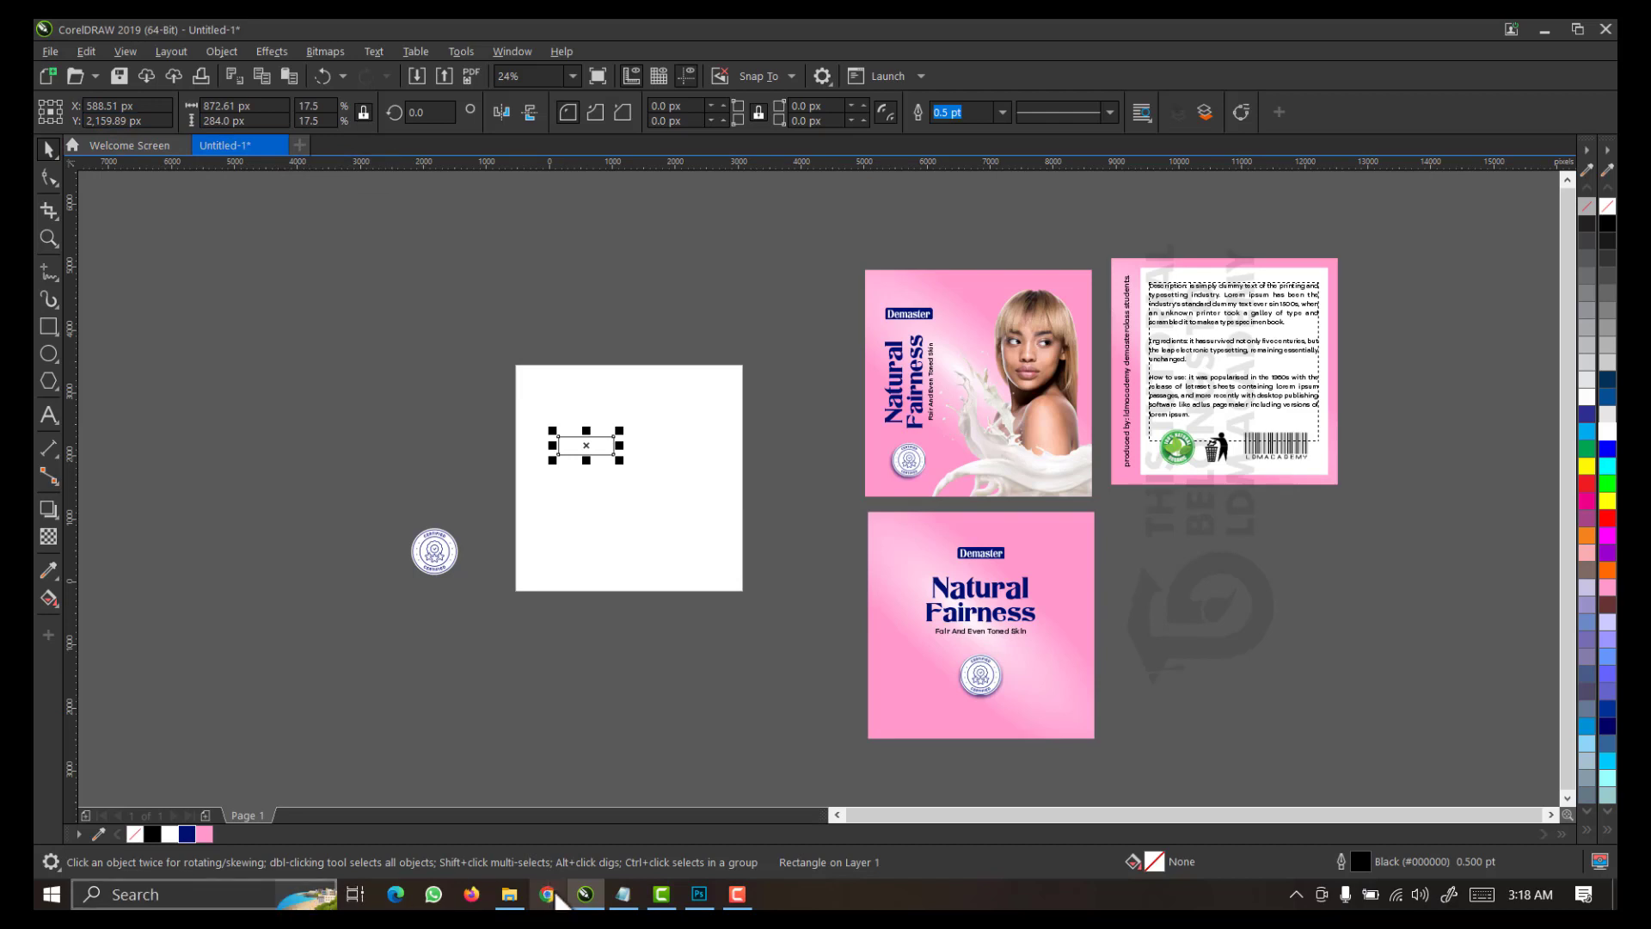
Switch to Photoshop to dismiss the Save for Web export of the Jar artwork without saving, and return to CorelDRAW
click(702, 897)
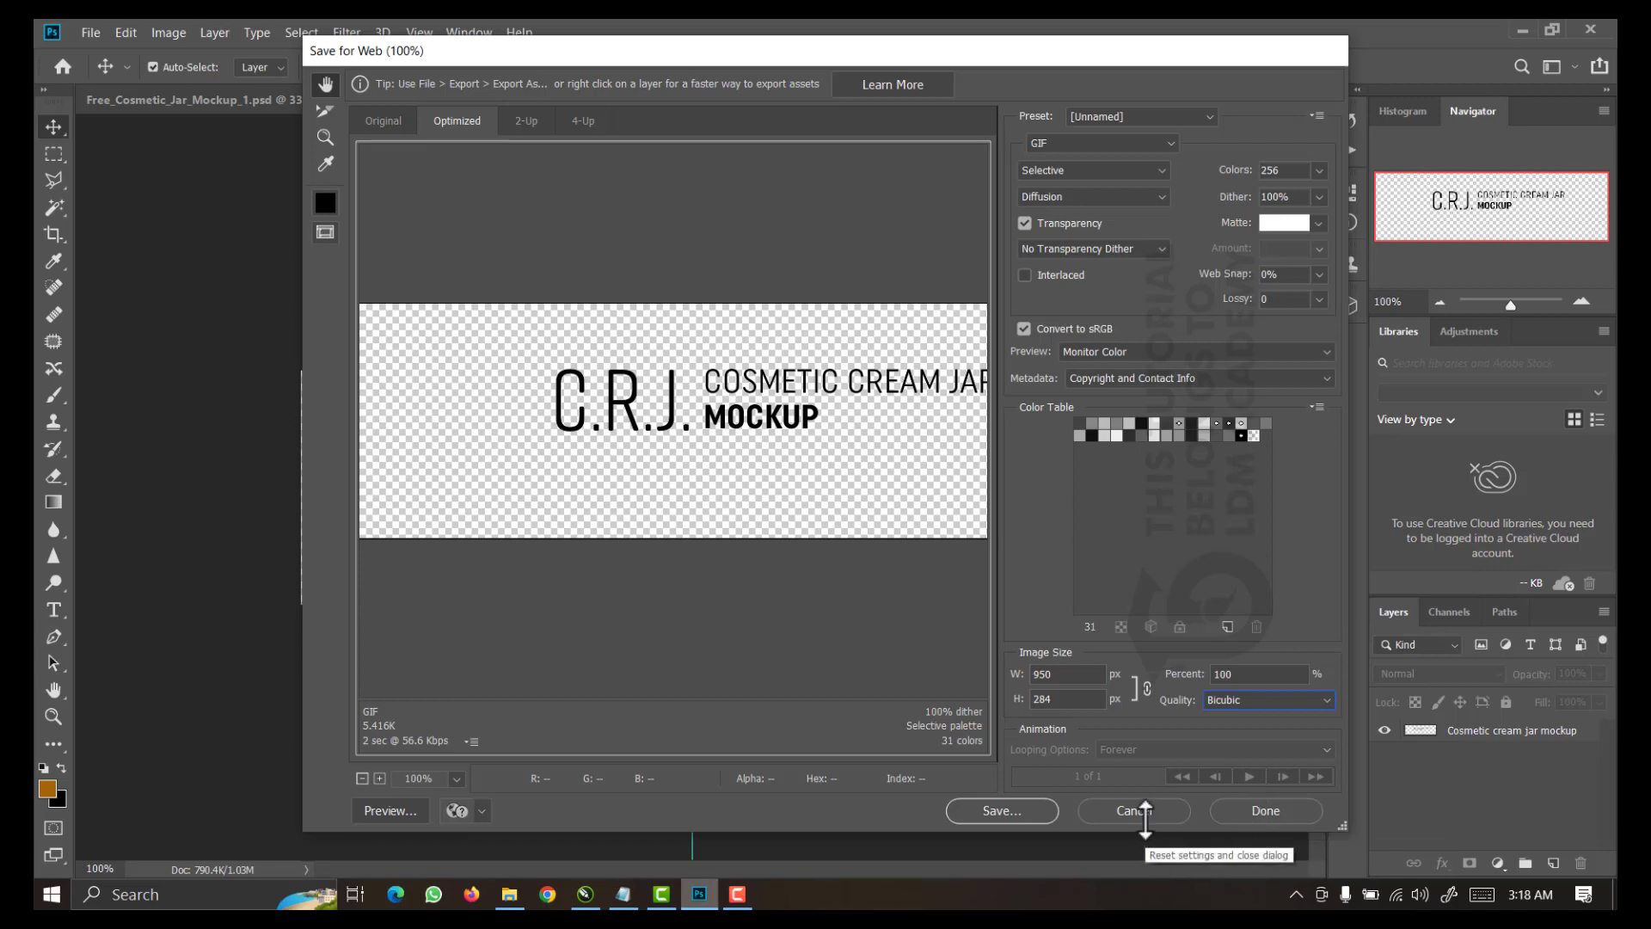
click(1145, 820)
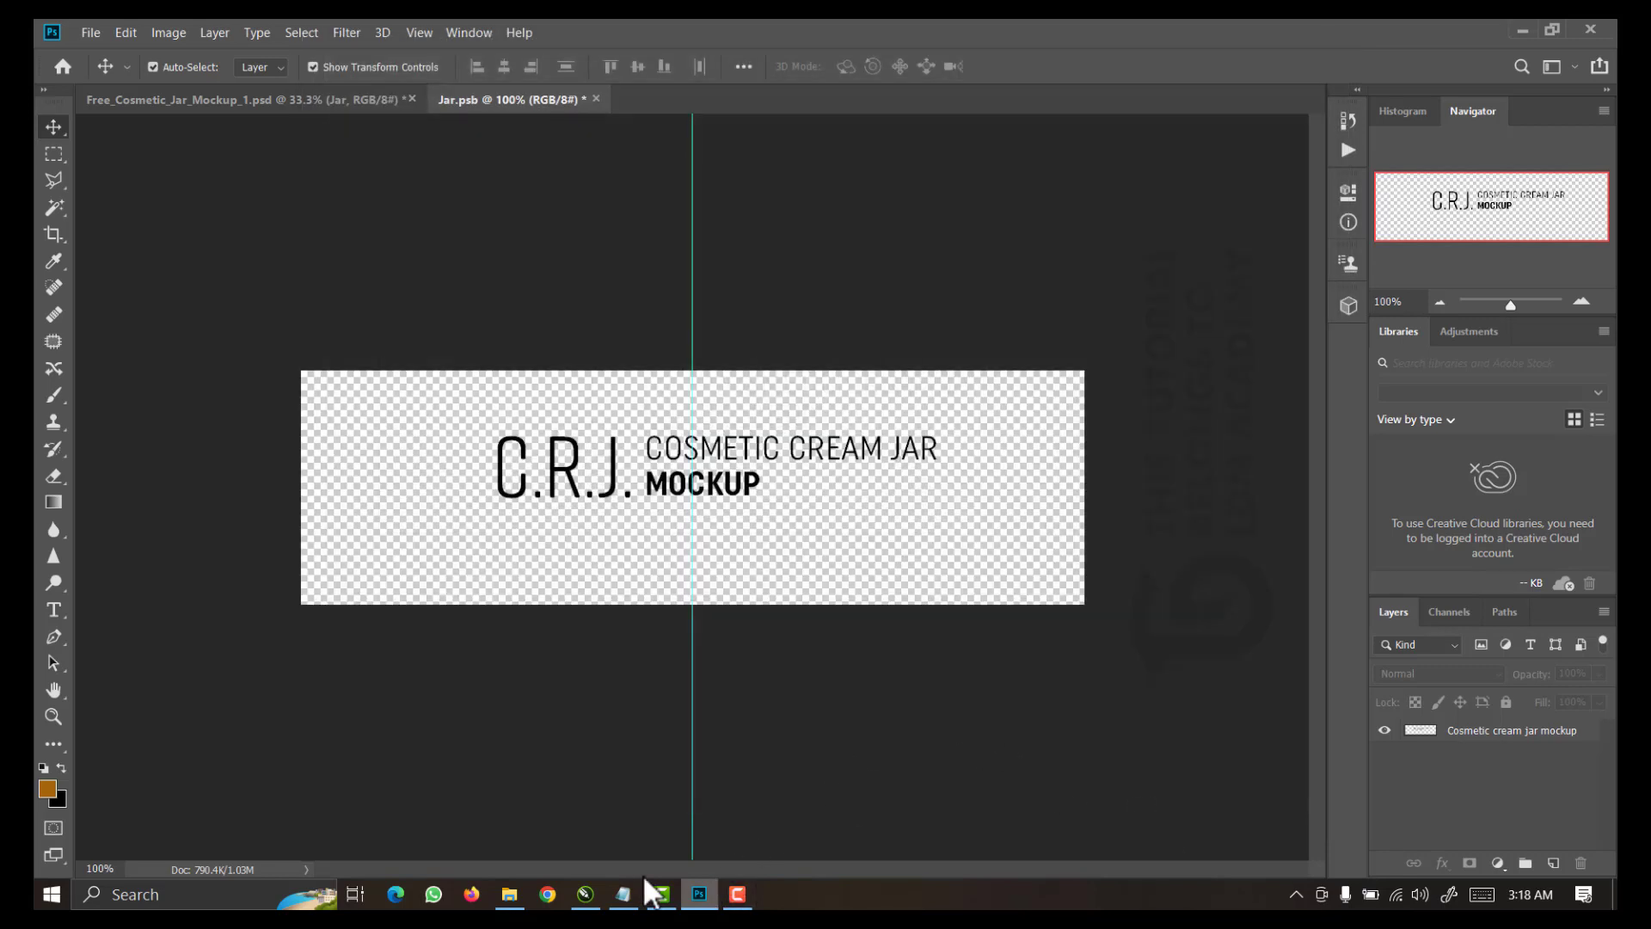
click(585, 894)
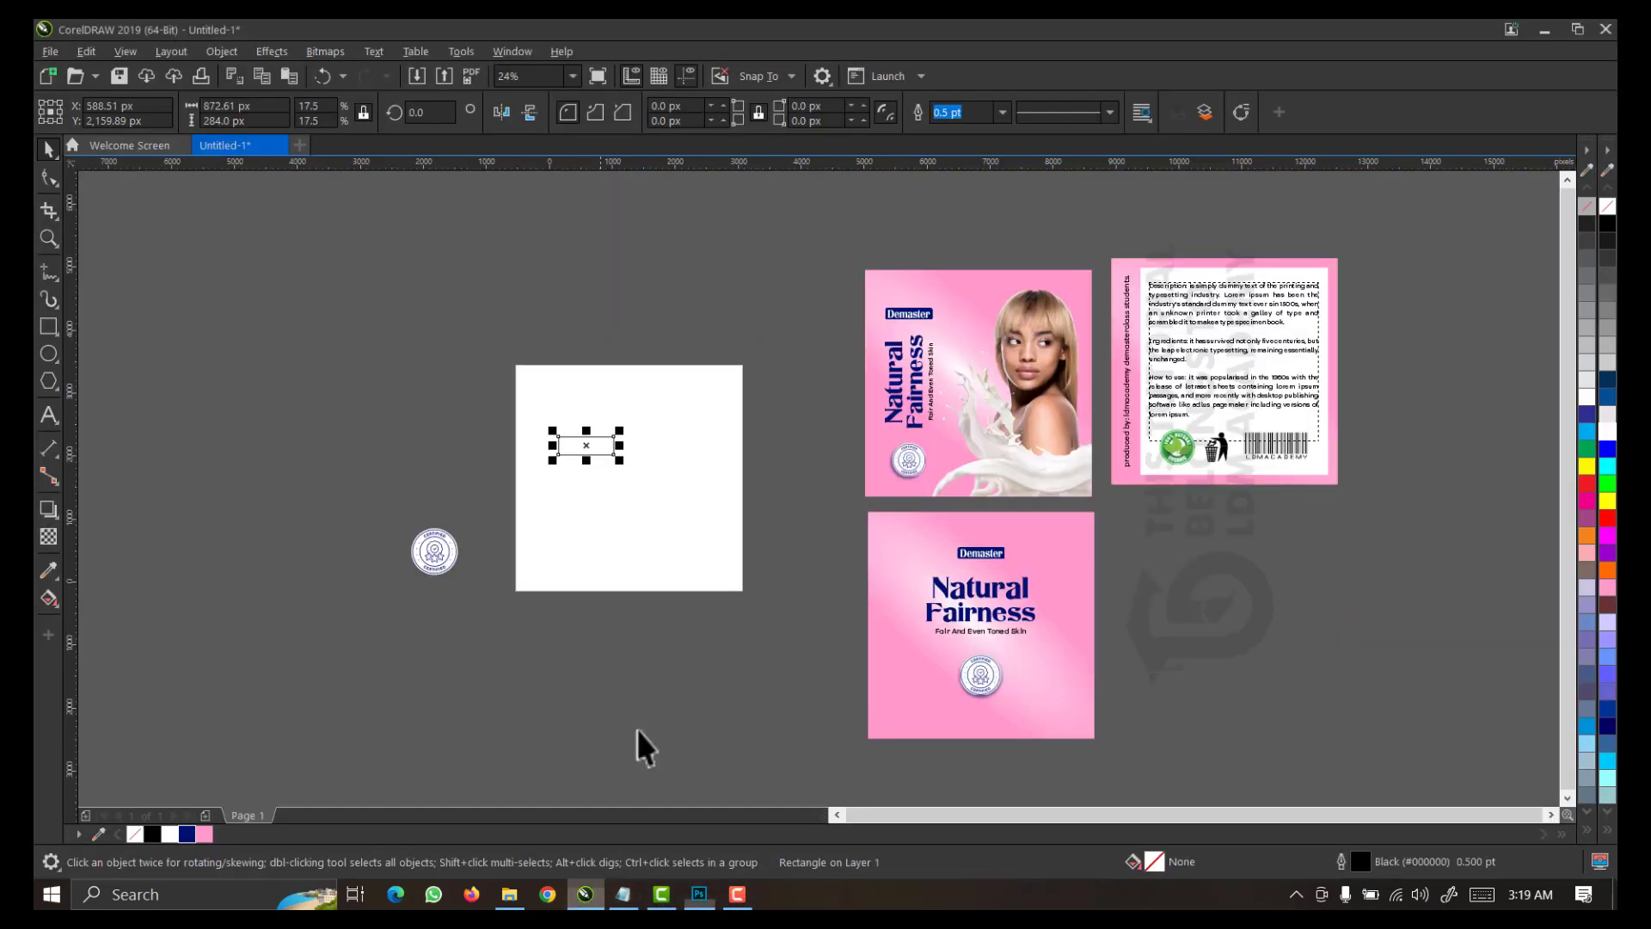
Copy the pink fountain fill from the Natural Fairness square's background to the small outlined rectangle on the page
click(977, 391)
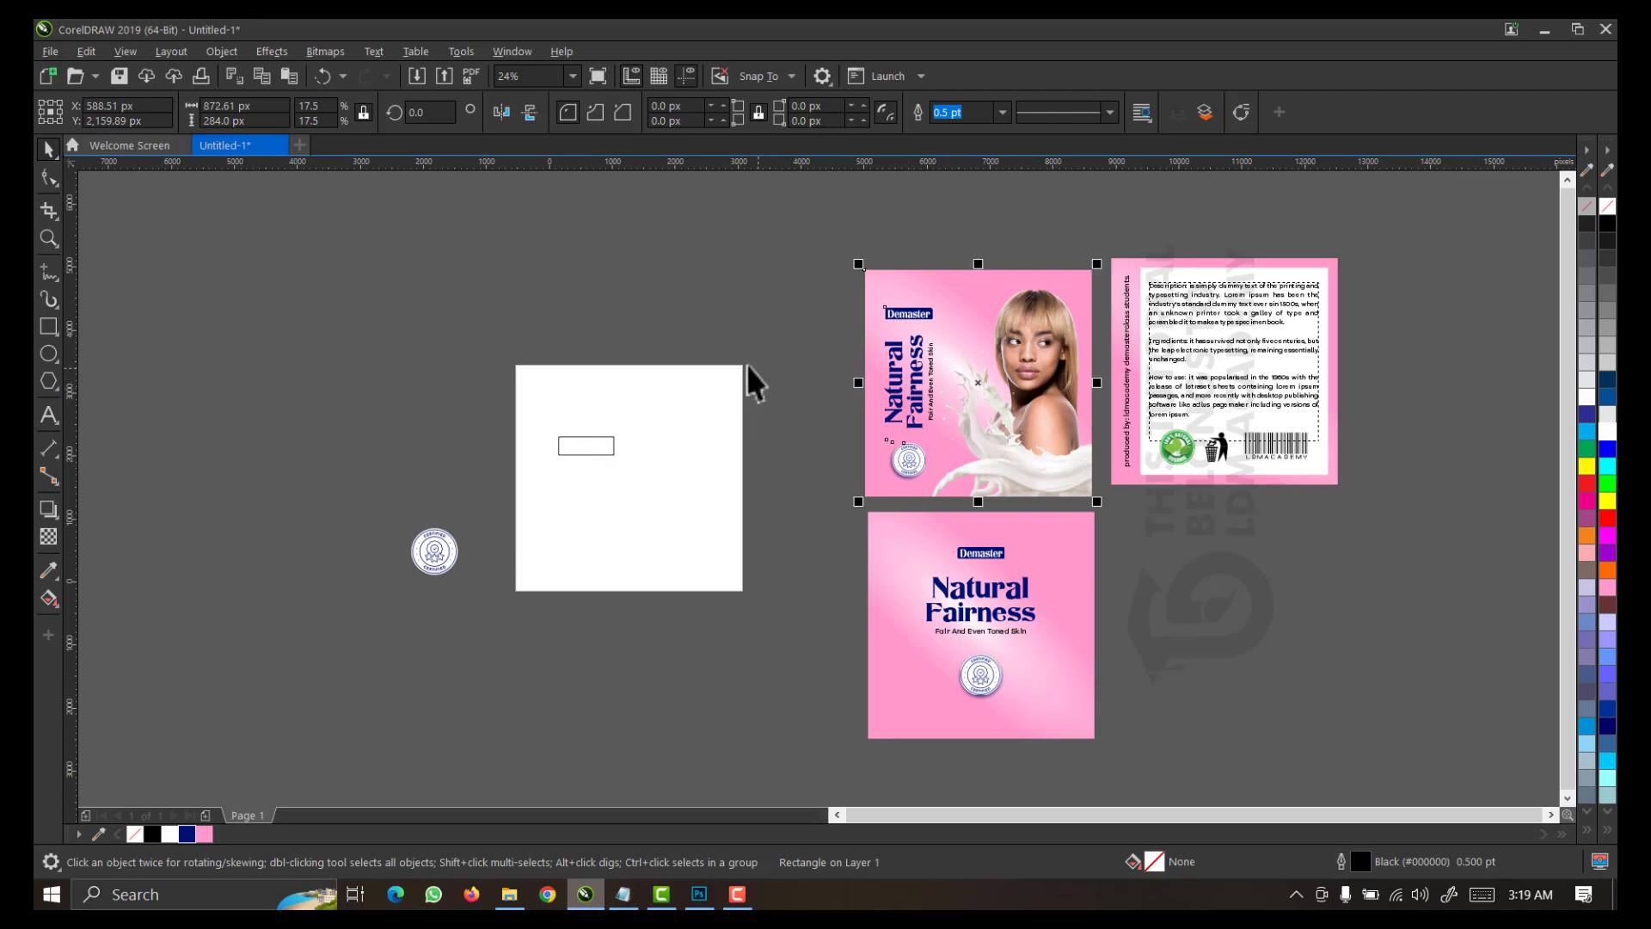
click(810, 426)
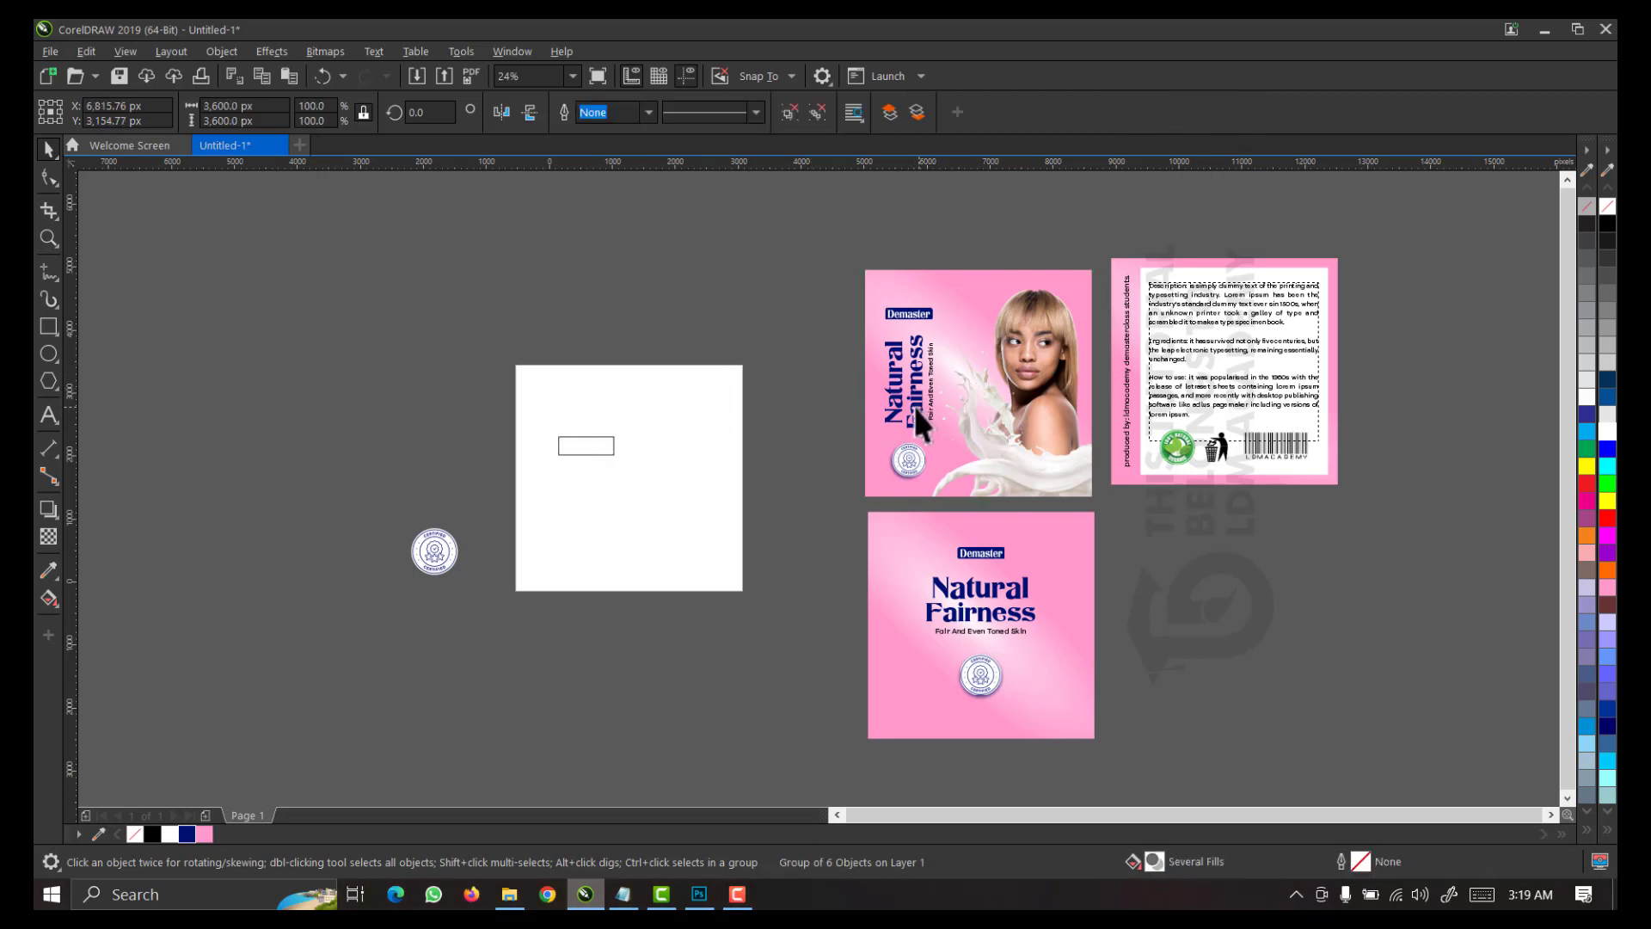
click(882, 549)
click(886, 554)
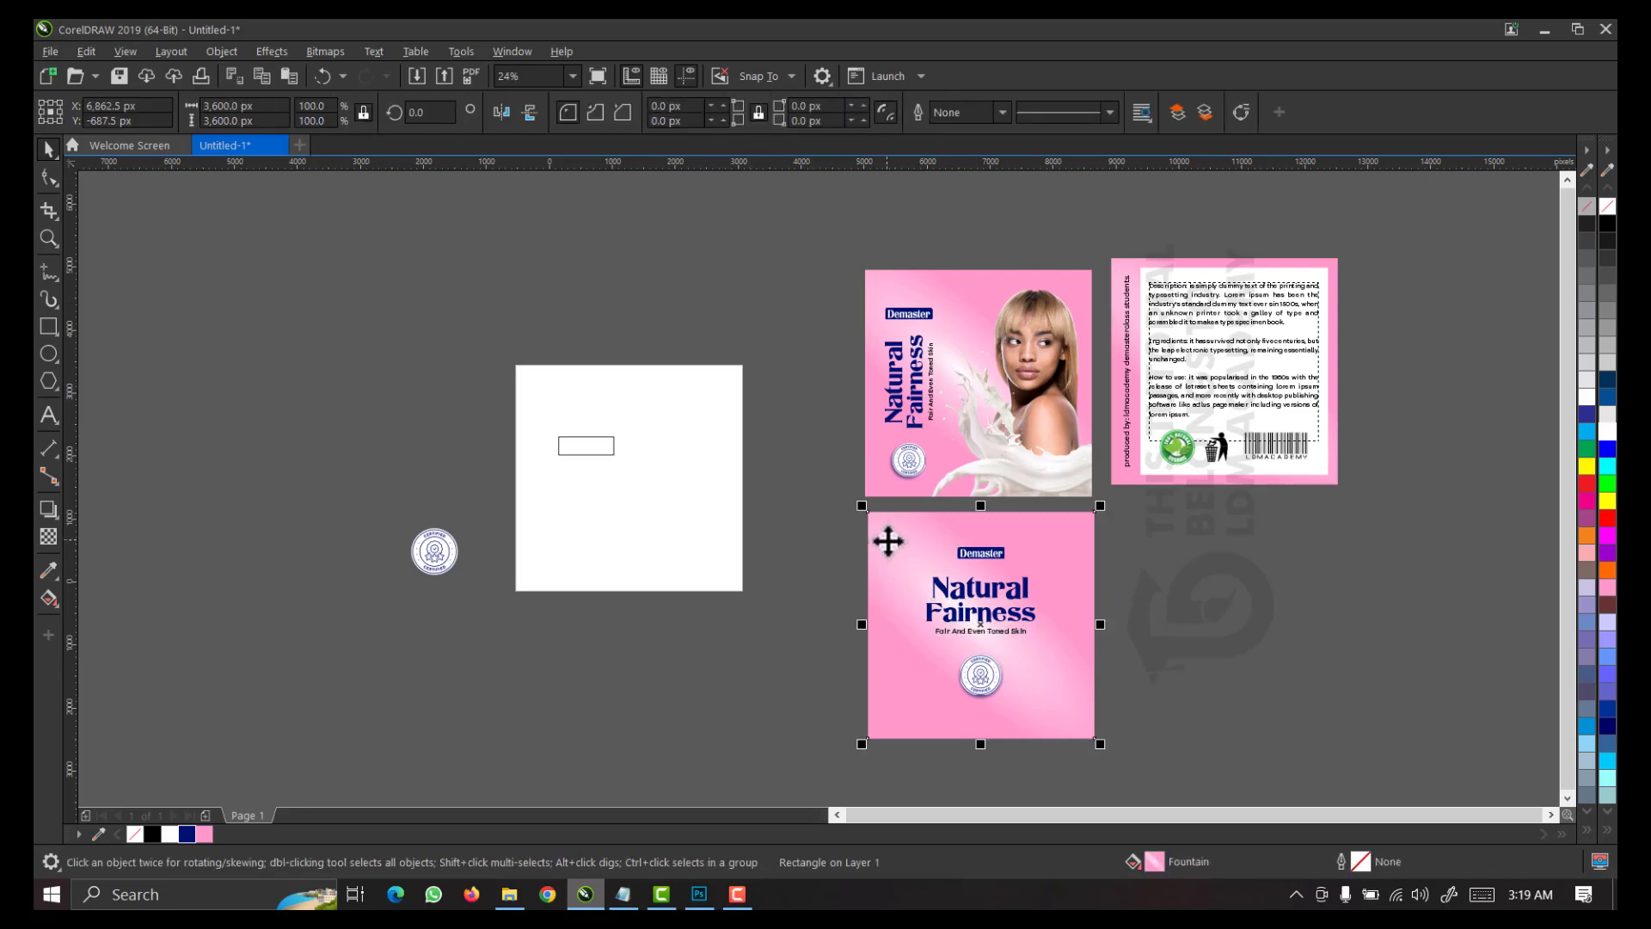
drag(888, 541, 578, 445)
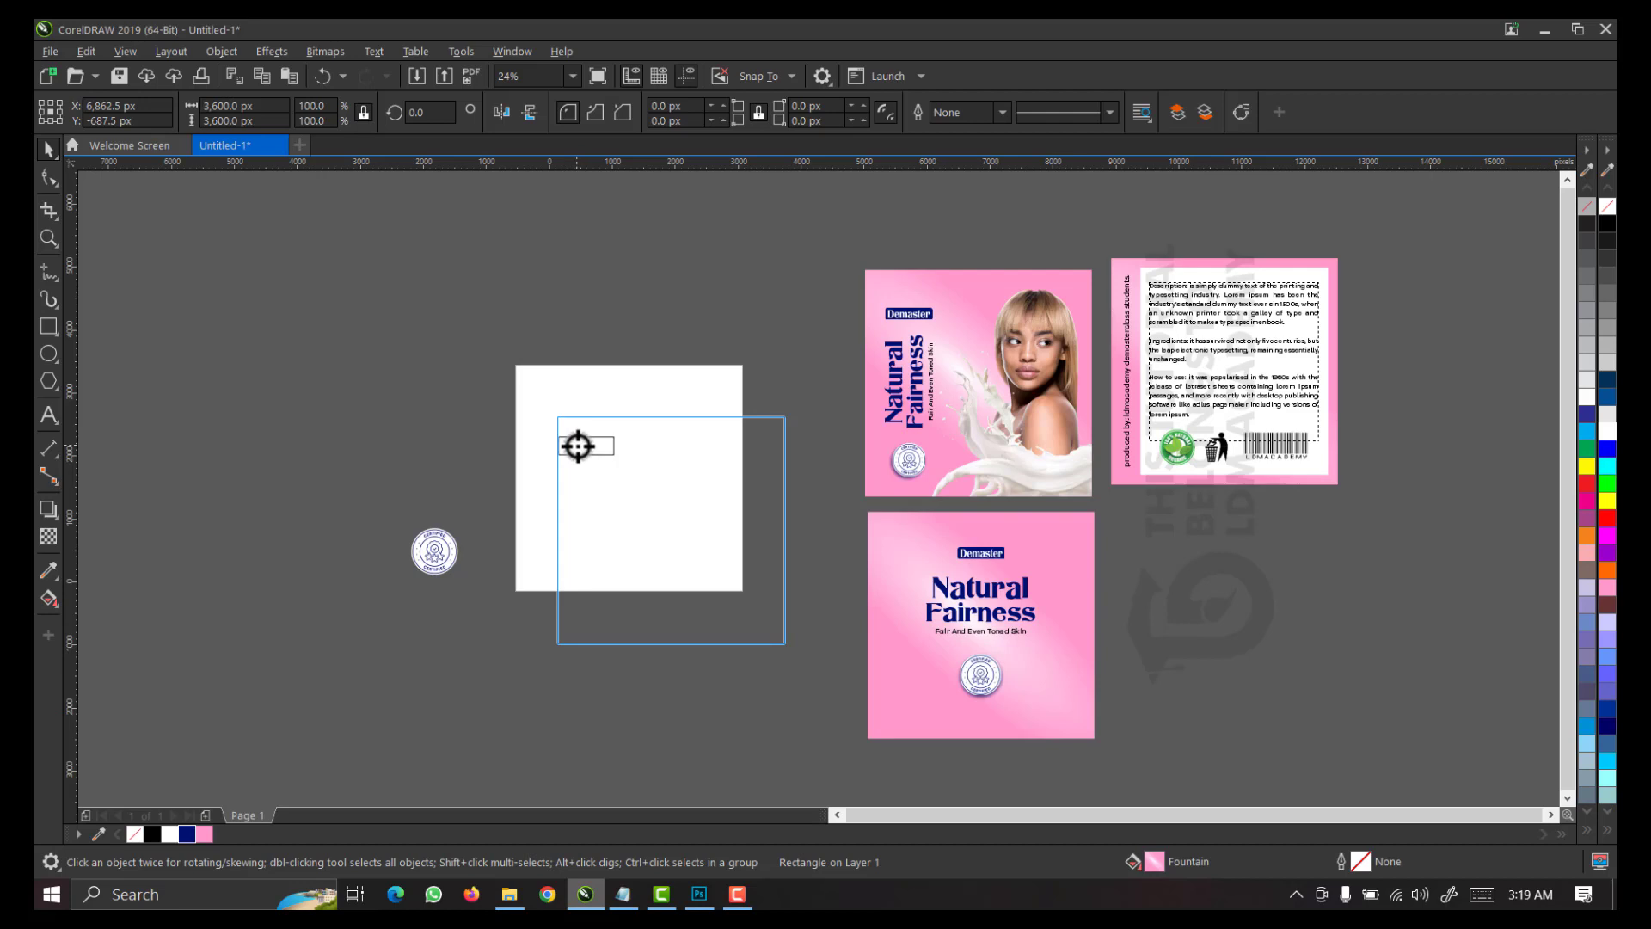
drag(578, 445, 577, 446)
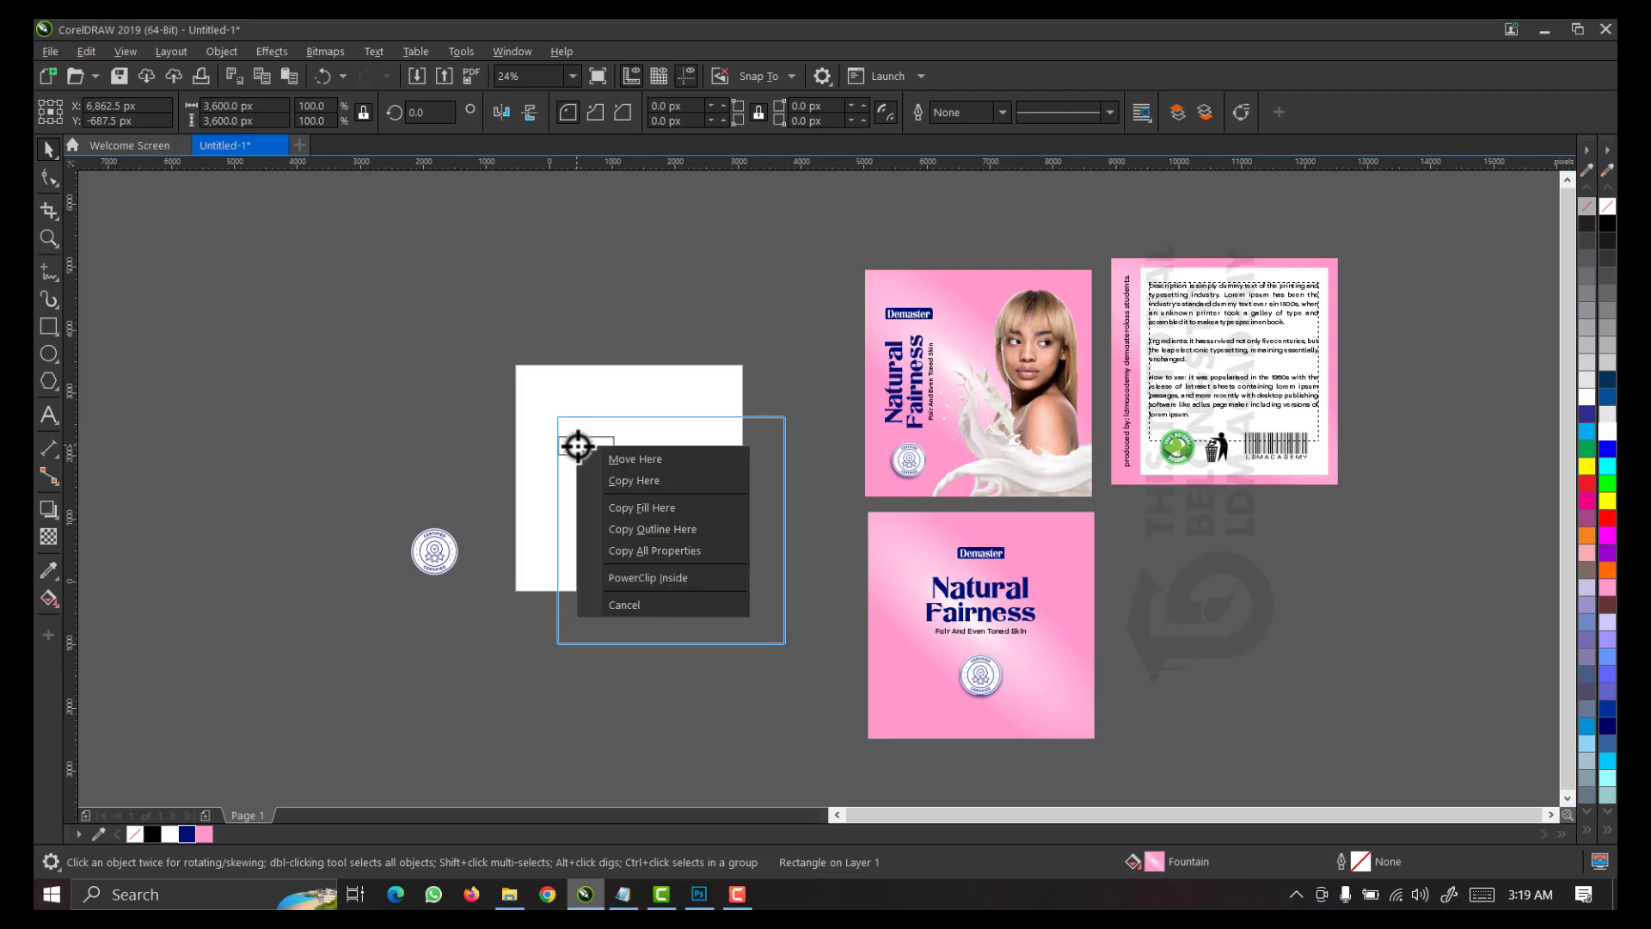
click(659, 508)
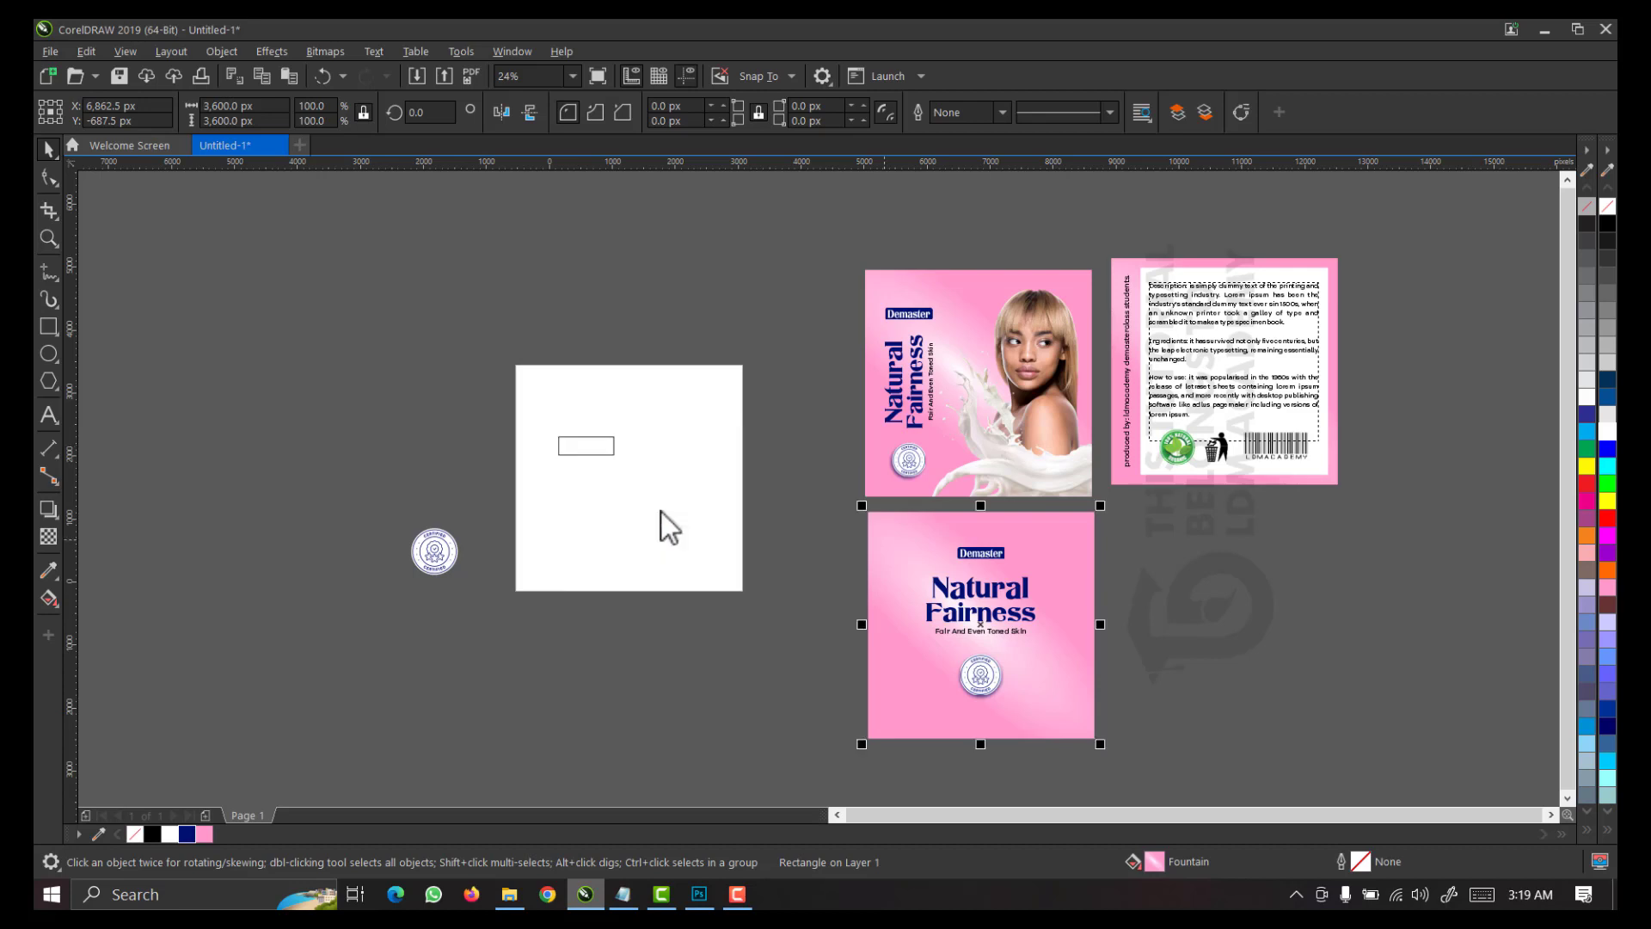
Remove the outline from the pink gradient rectangle on the page
key(z)
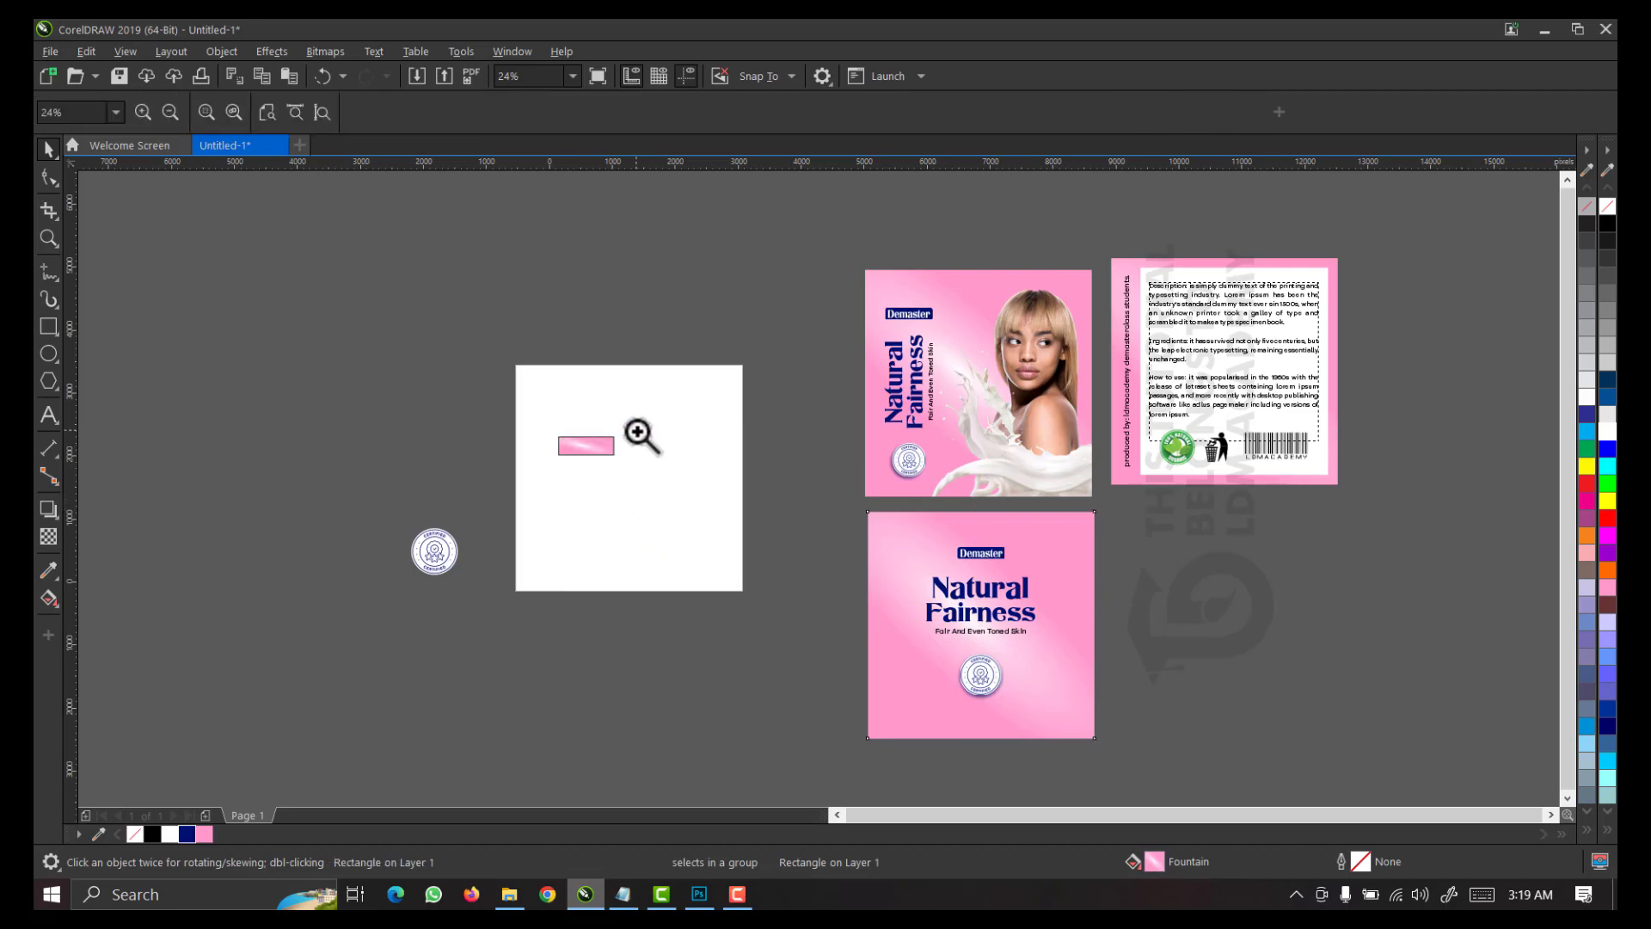
drag(637, 430, 519, 514)
scroll(542, 508, down, 2)
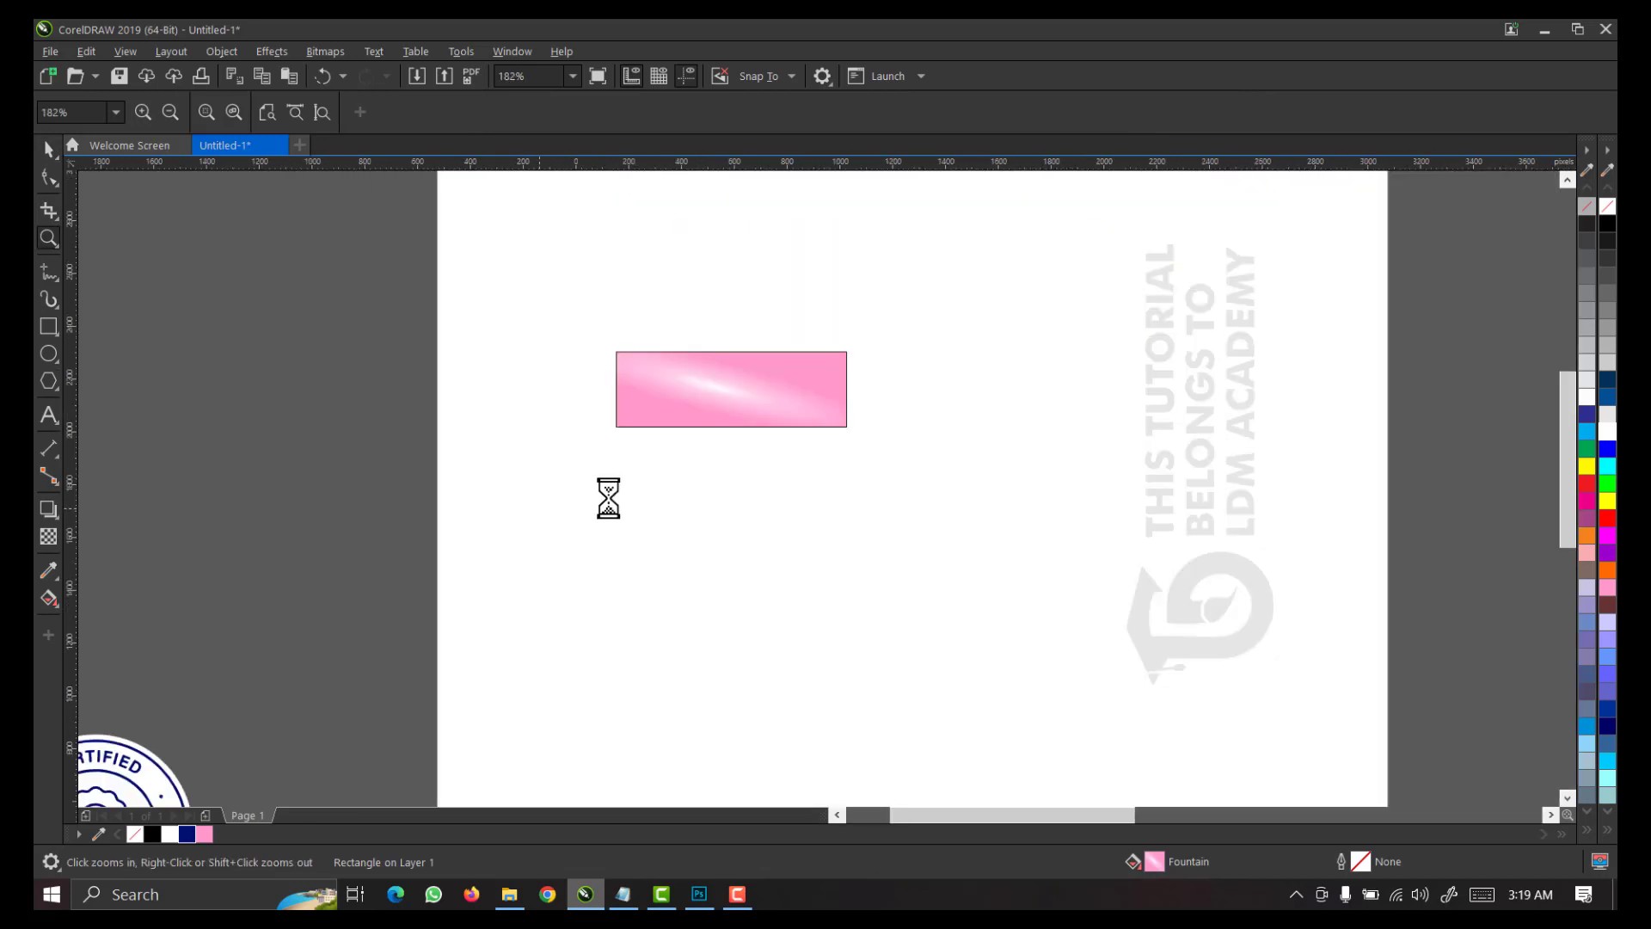
scroll(1293, 548, down, 1)
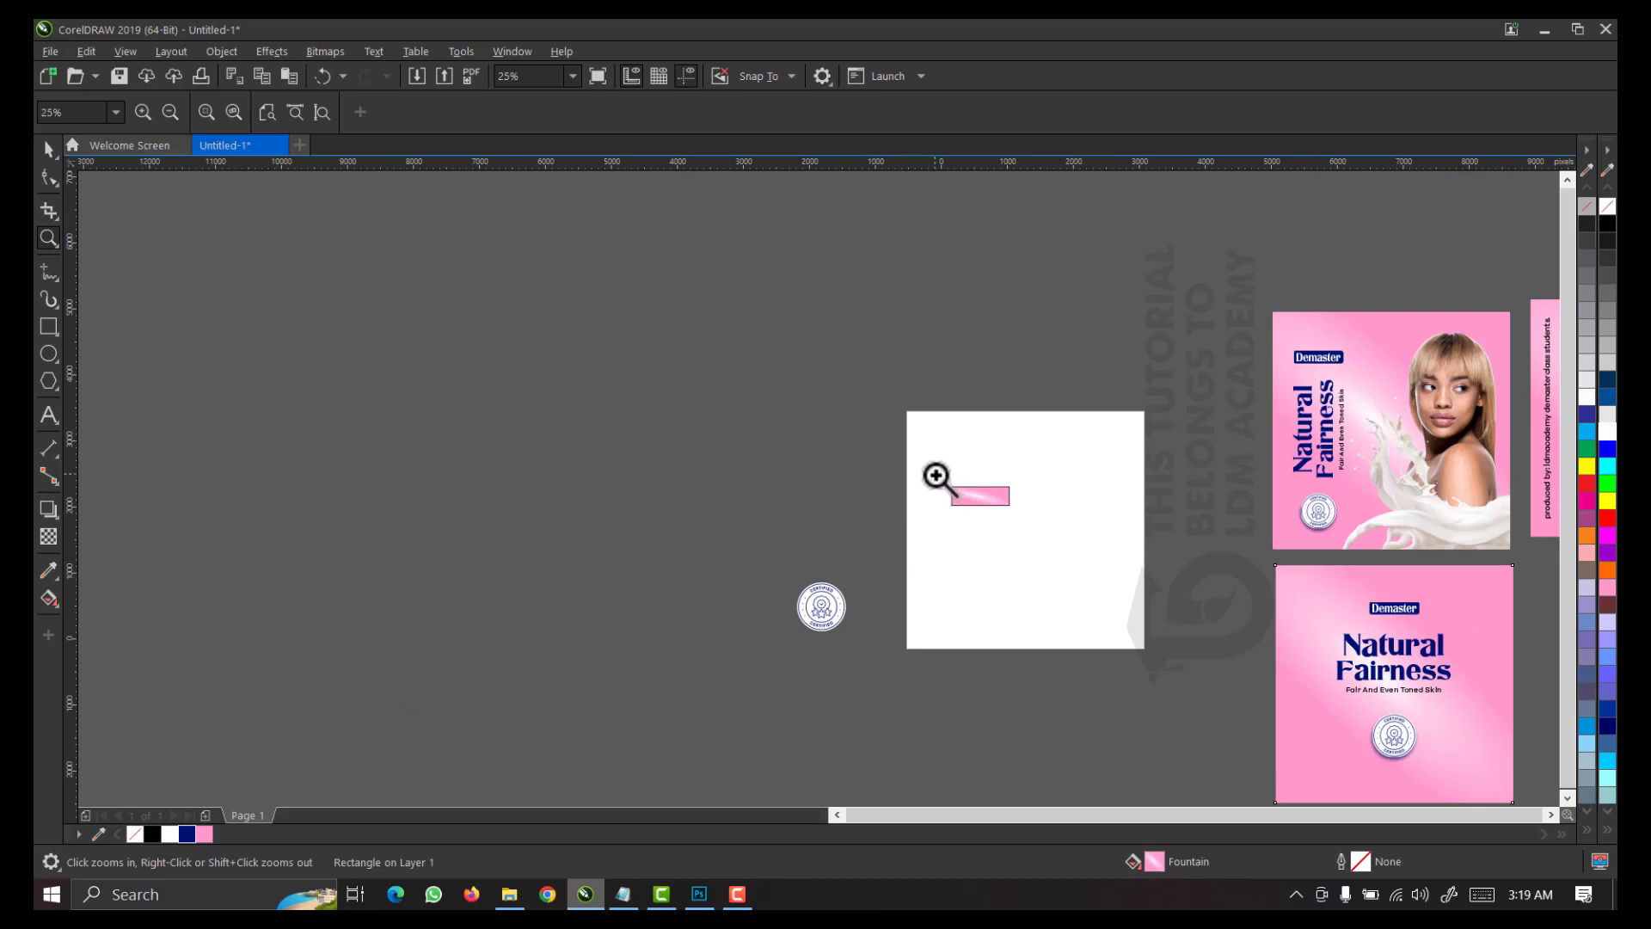
scroll(997, 537, down, 1)
key(shift+F2)
key(space)
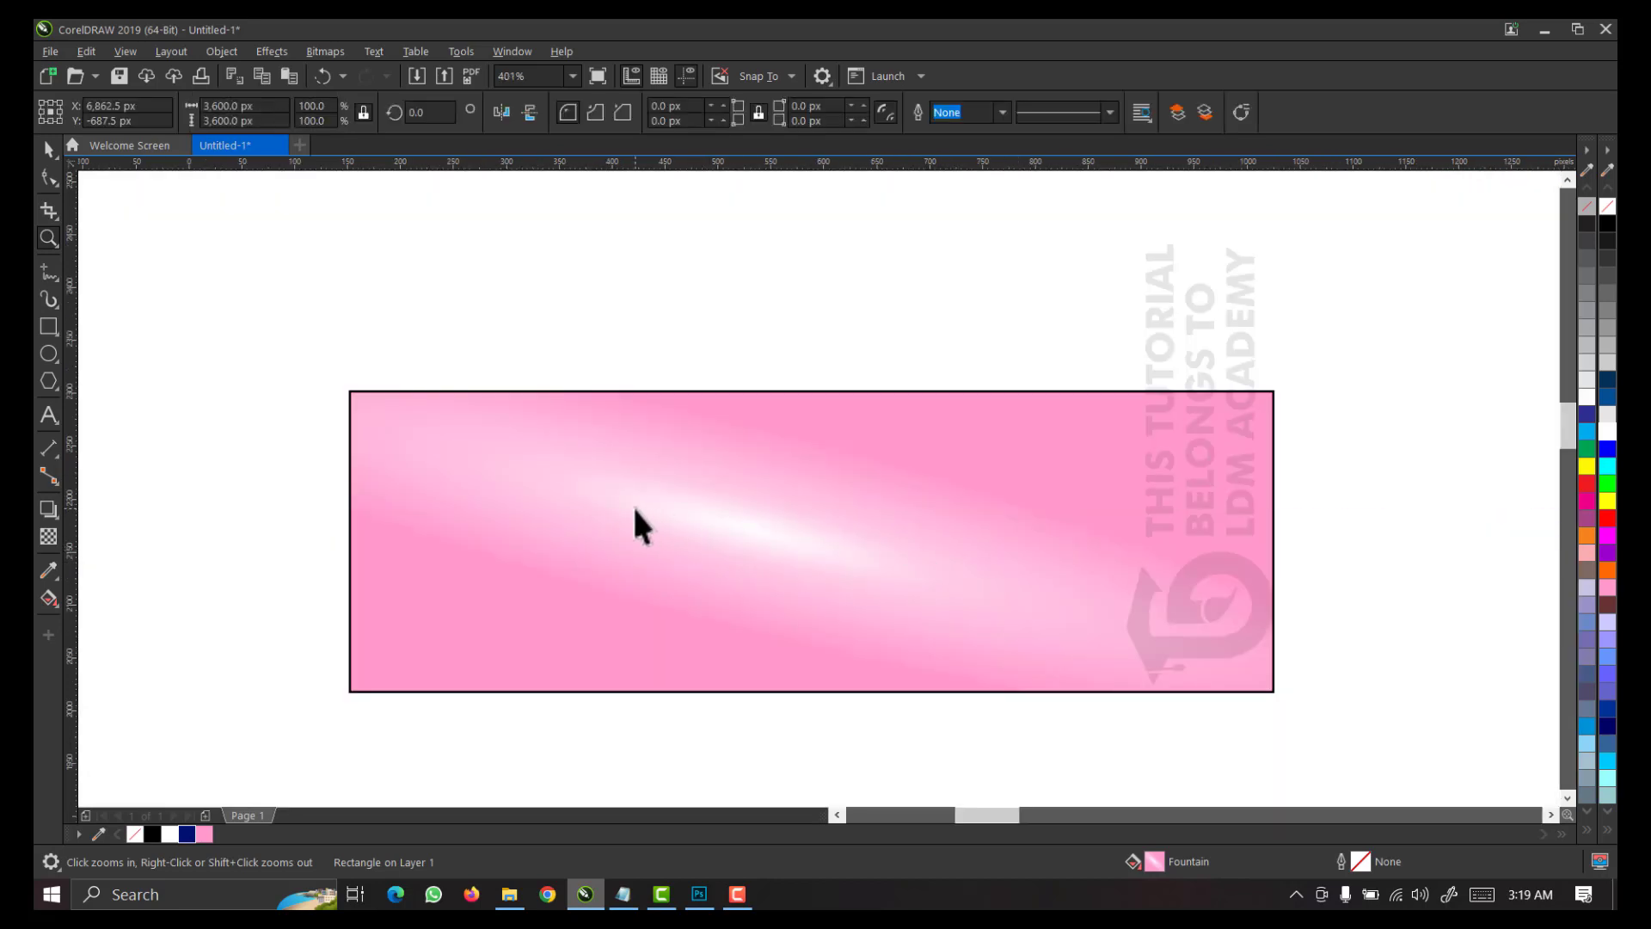
click(1515, 232)
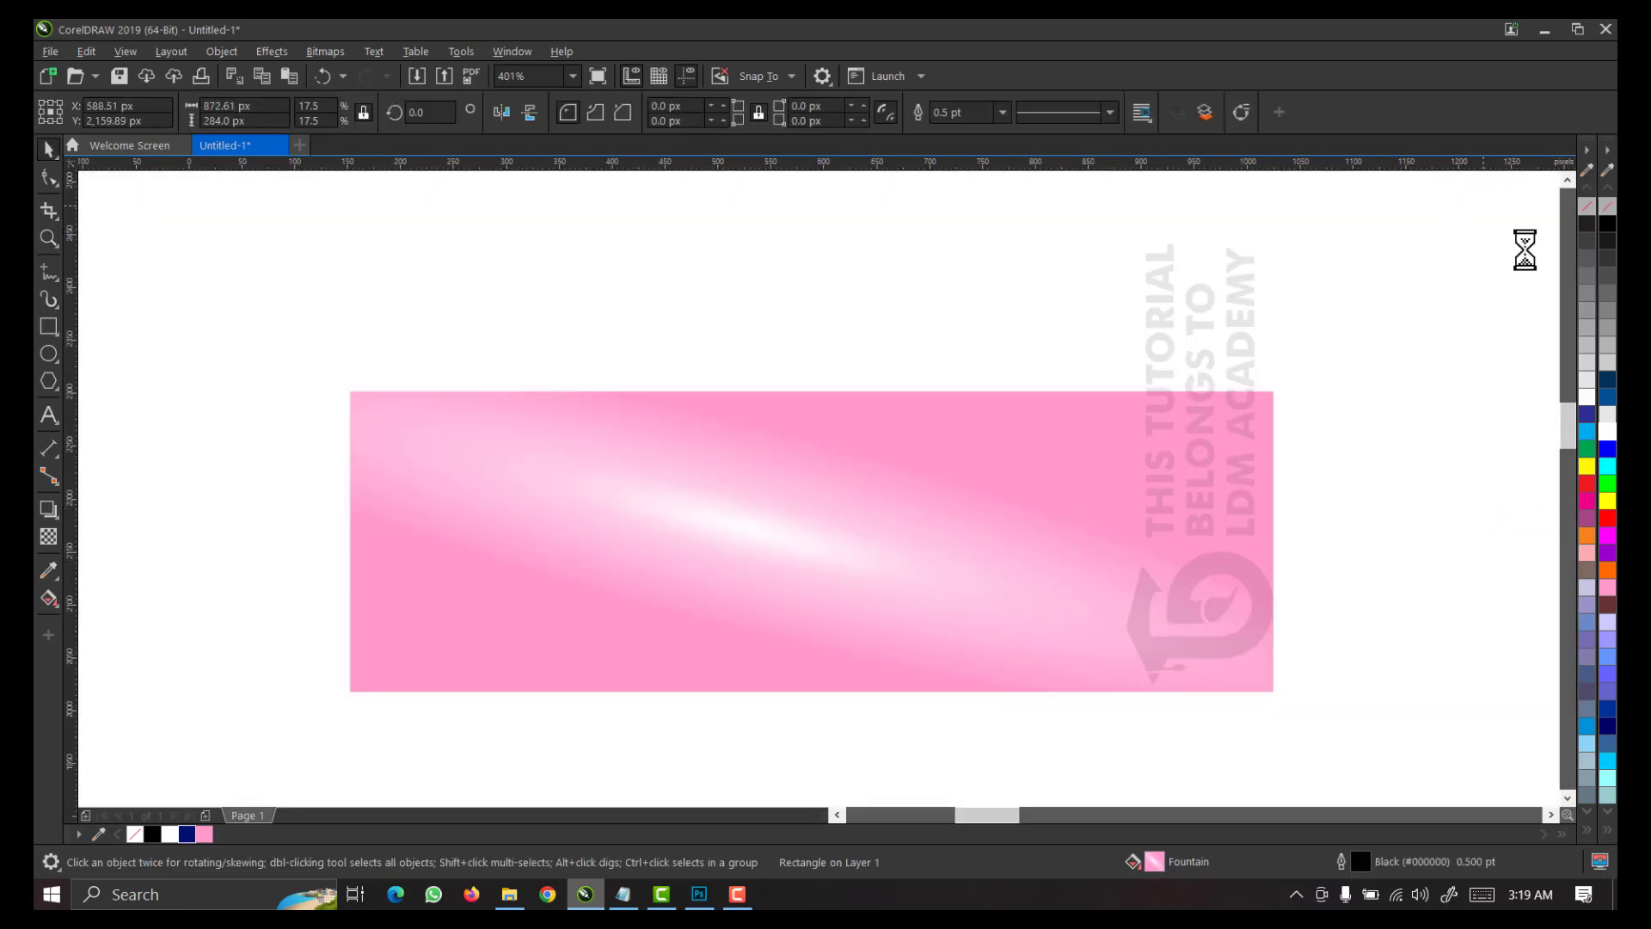
Reshape the rectangle's elliptical fountain fill by shifting its side and end handles slightly with the Interactive Fill tool
click(391, 421)
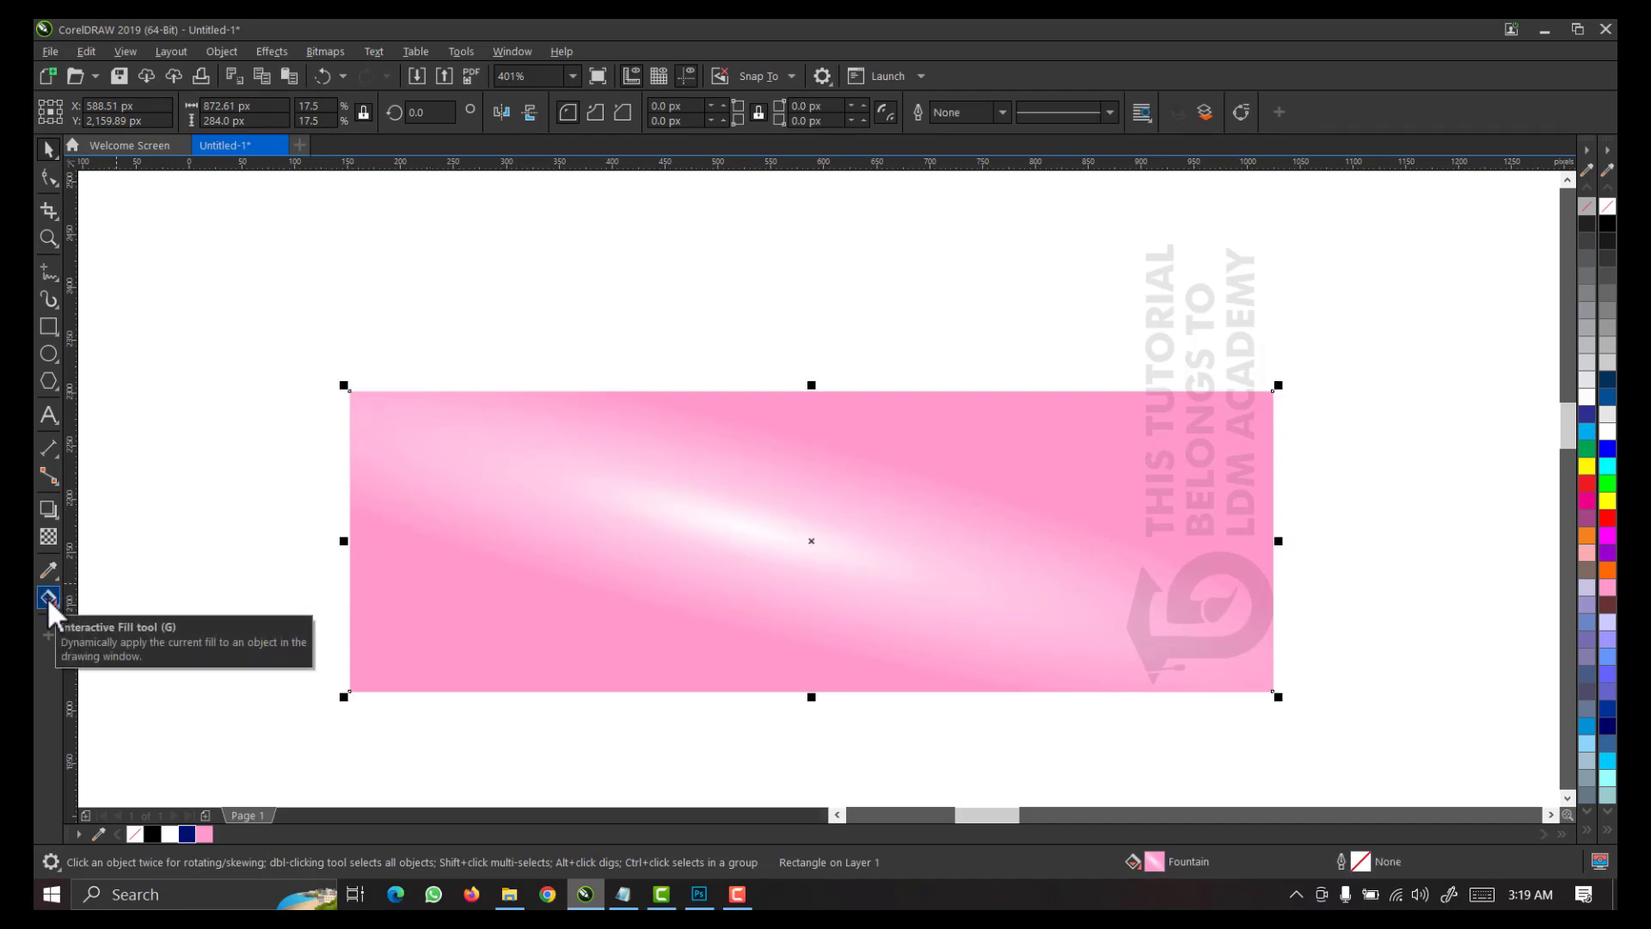
click(48, 596)
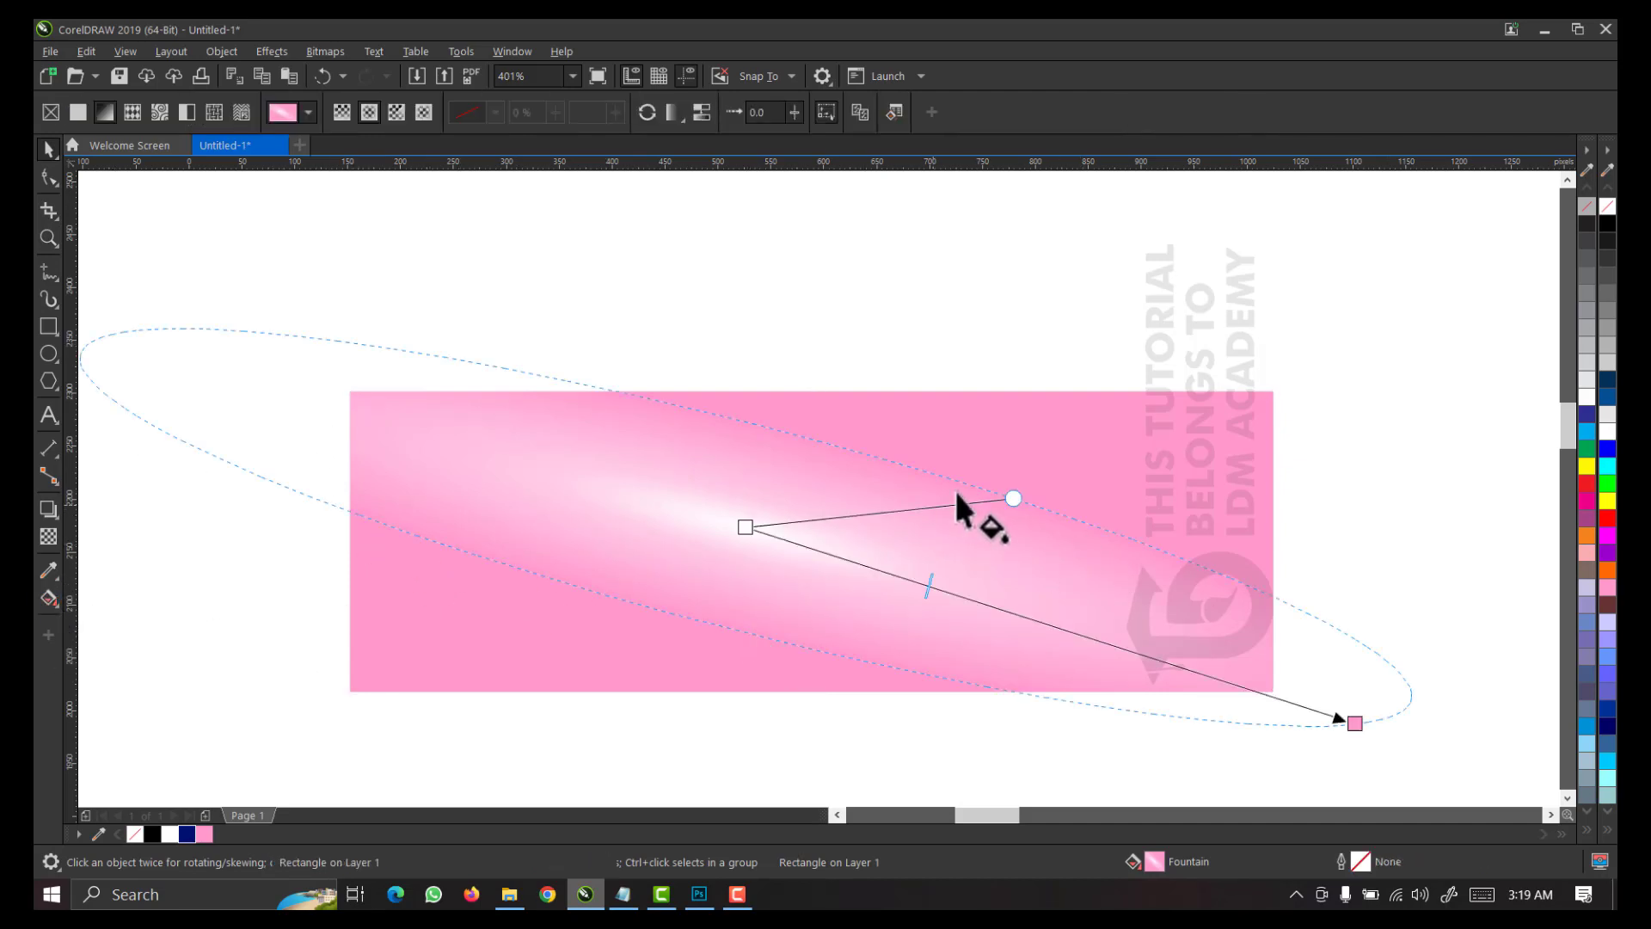
drag(1013, 498, 964, 469)
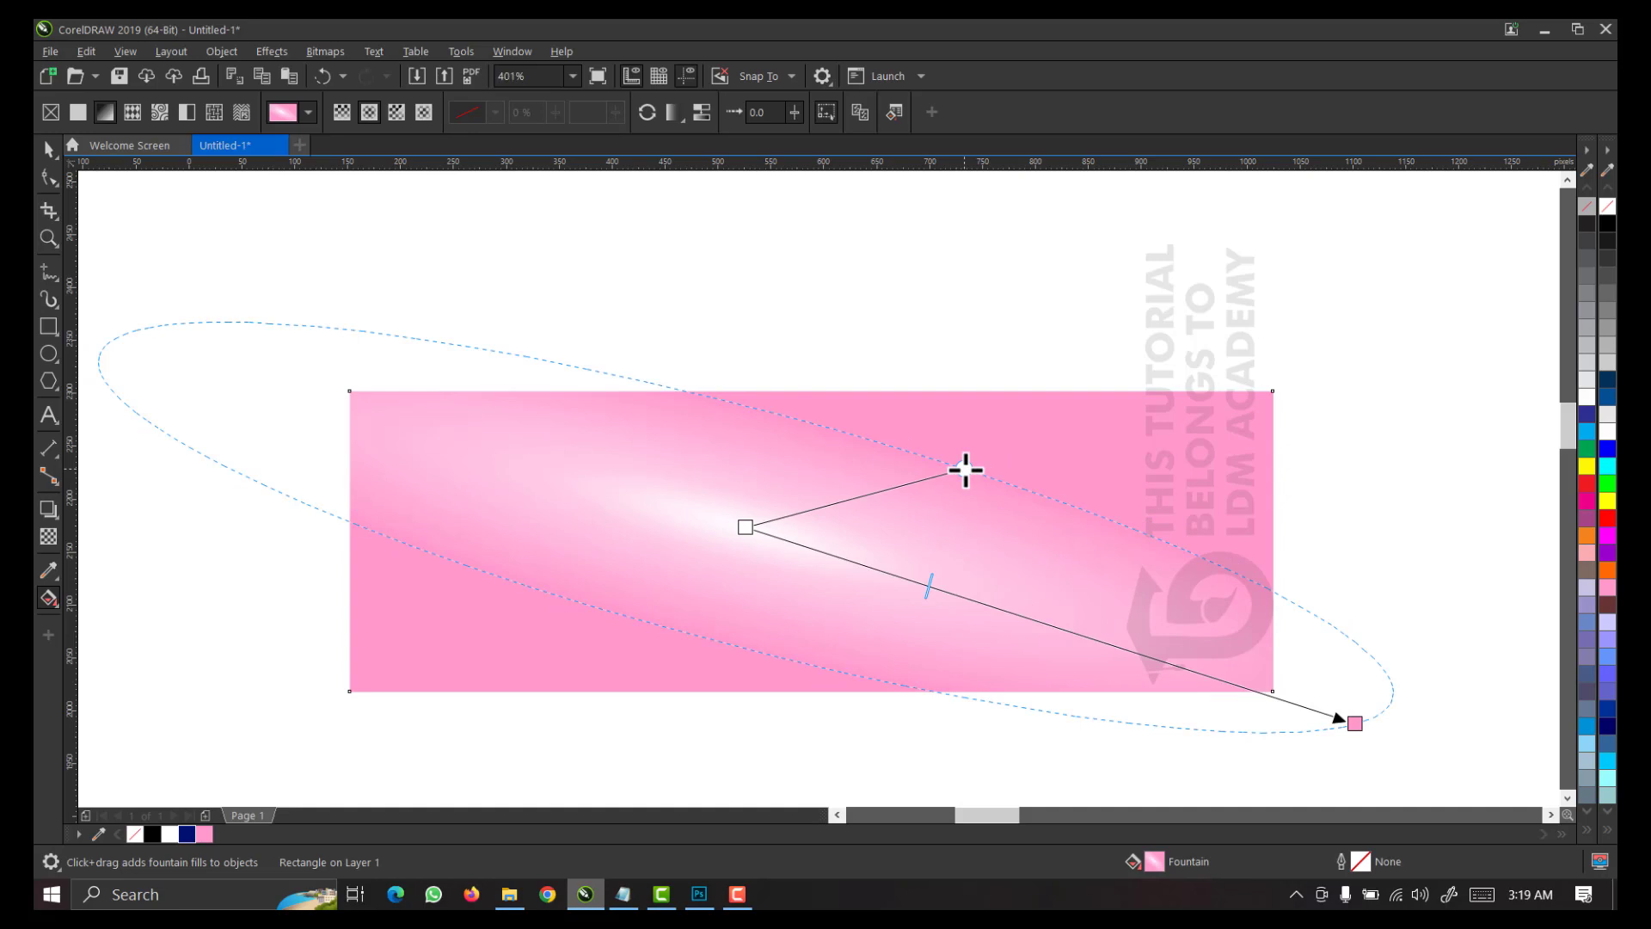
drag(1356, 725, 1368, 699)
key(space)
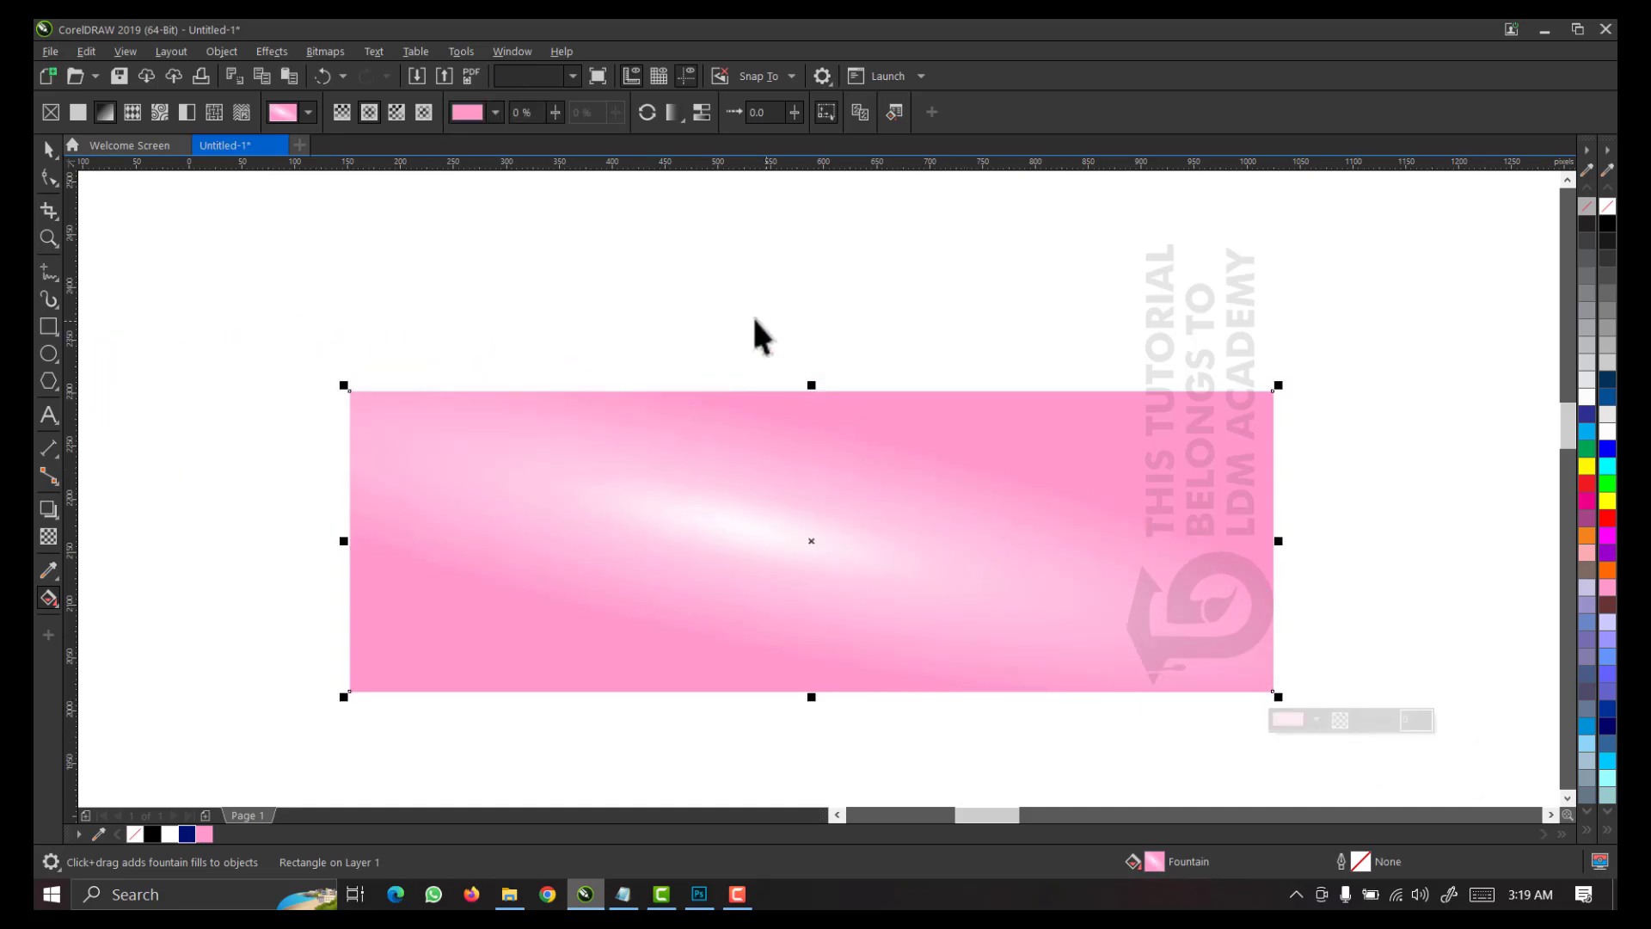
Scale the pink rectangle up proportionally to about 4,250 by 1,383 px
scroll(825, 379, down, 2)
scroll(963, 445, down, 2)
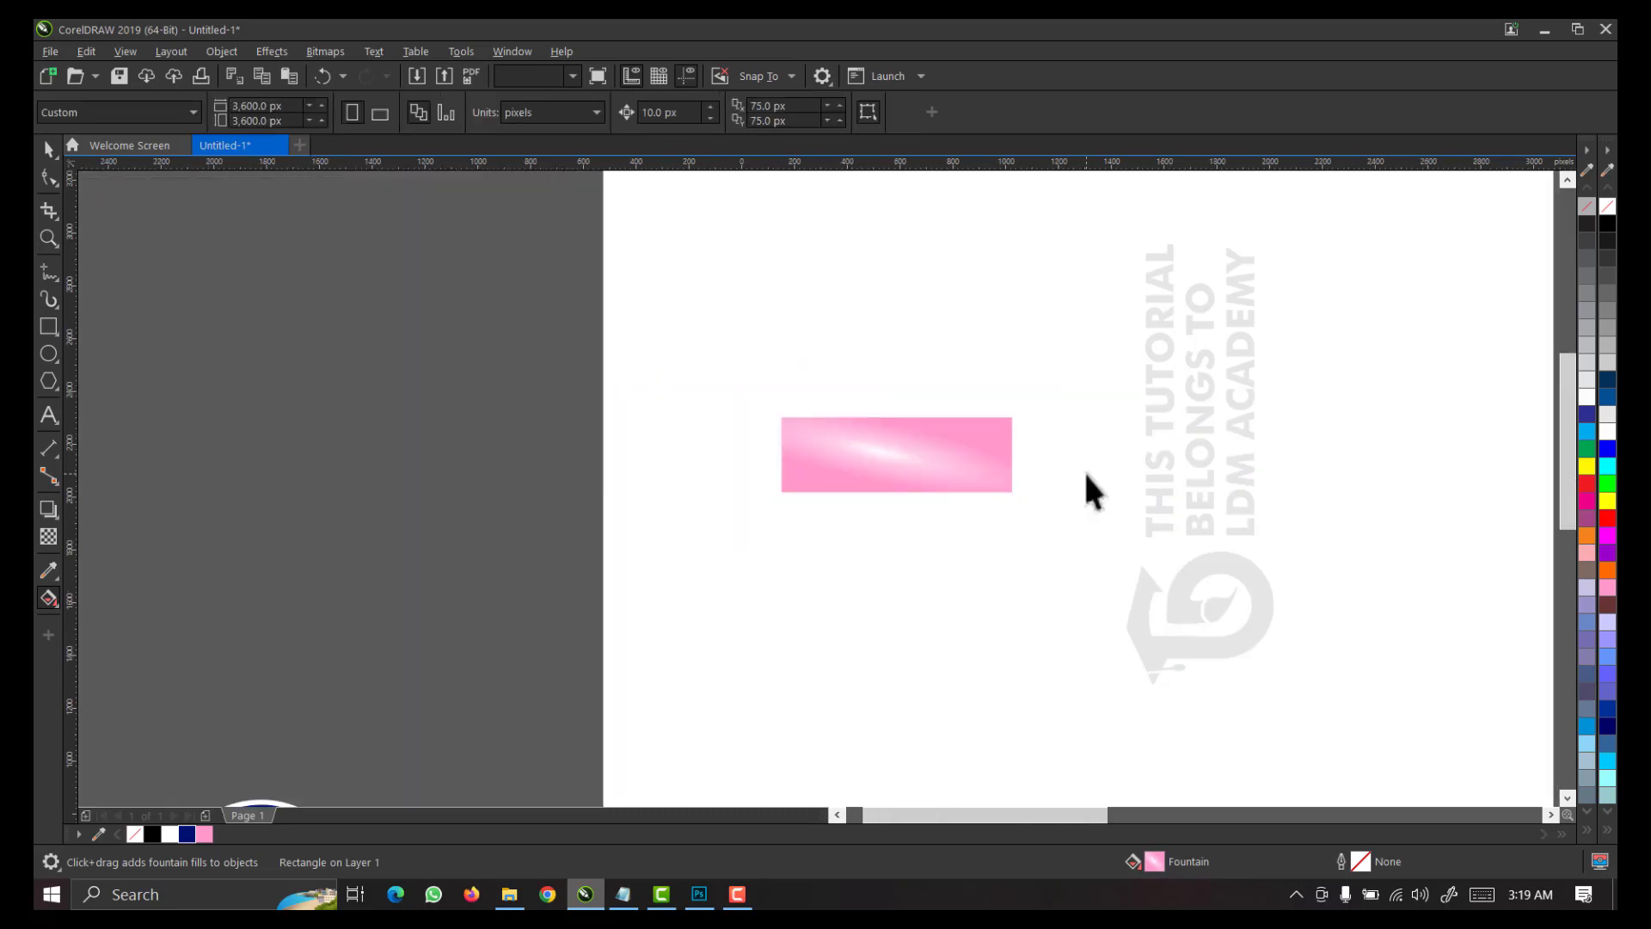
scroll(1083, 473, down, 2)
key(z)
right_click(928, 426)
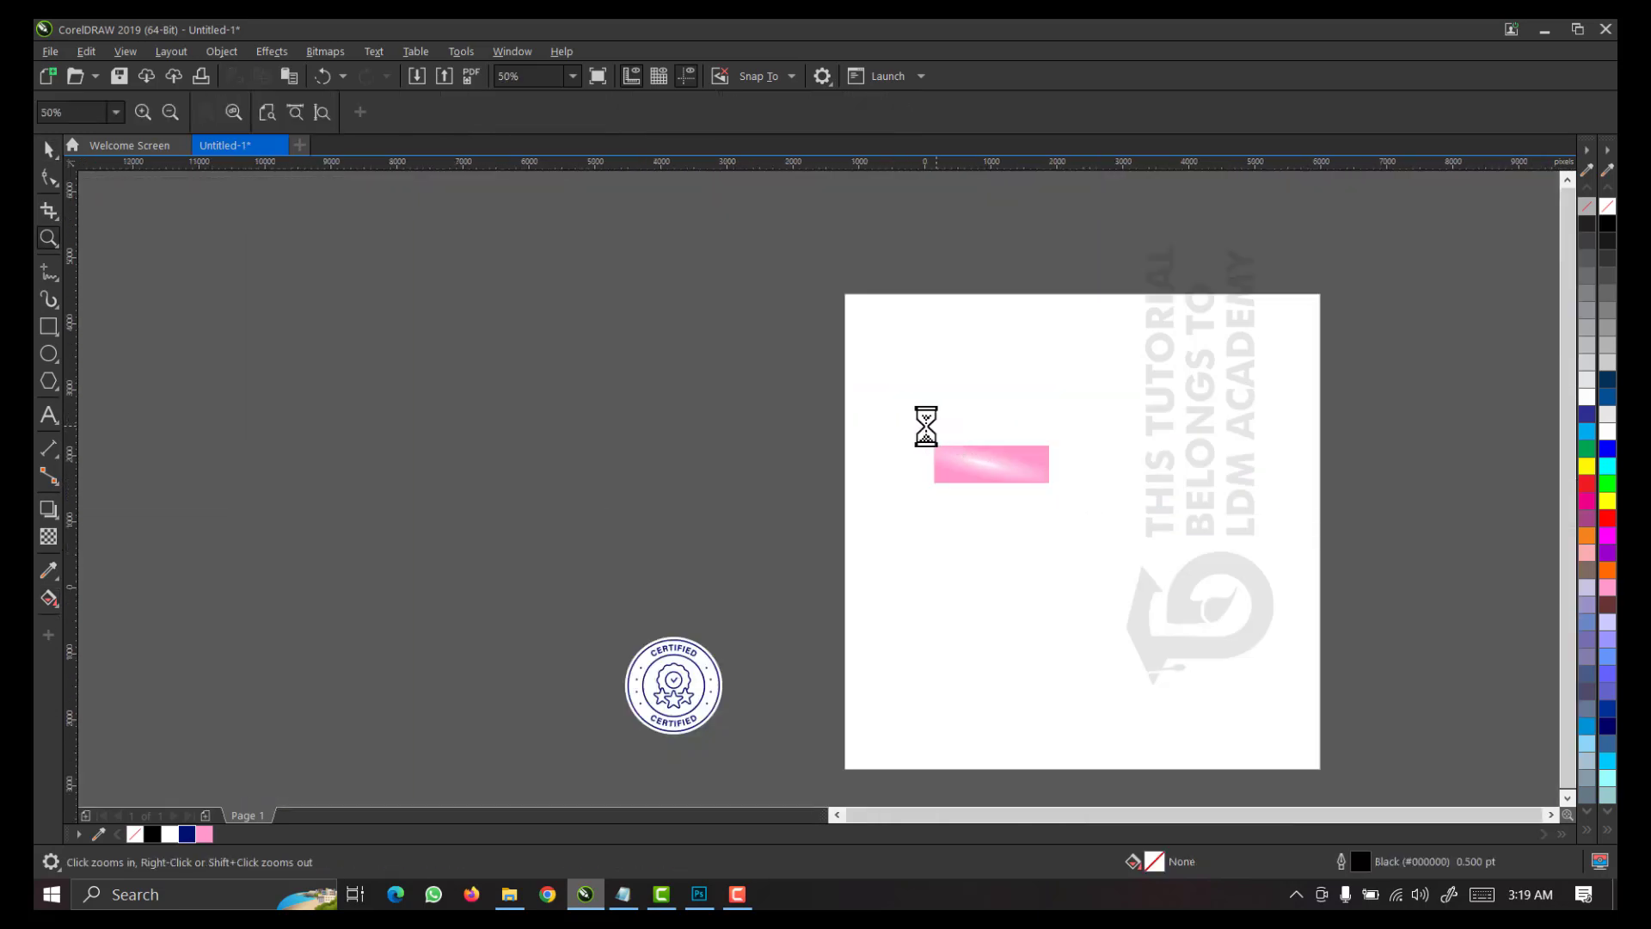
drag(859, 347, 1501, 730)
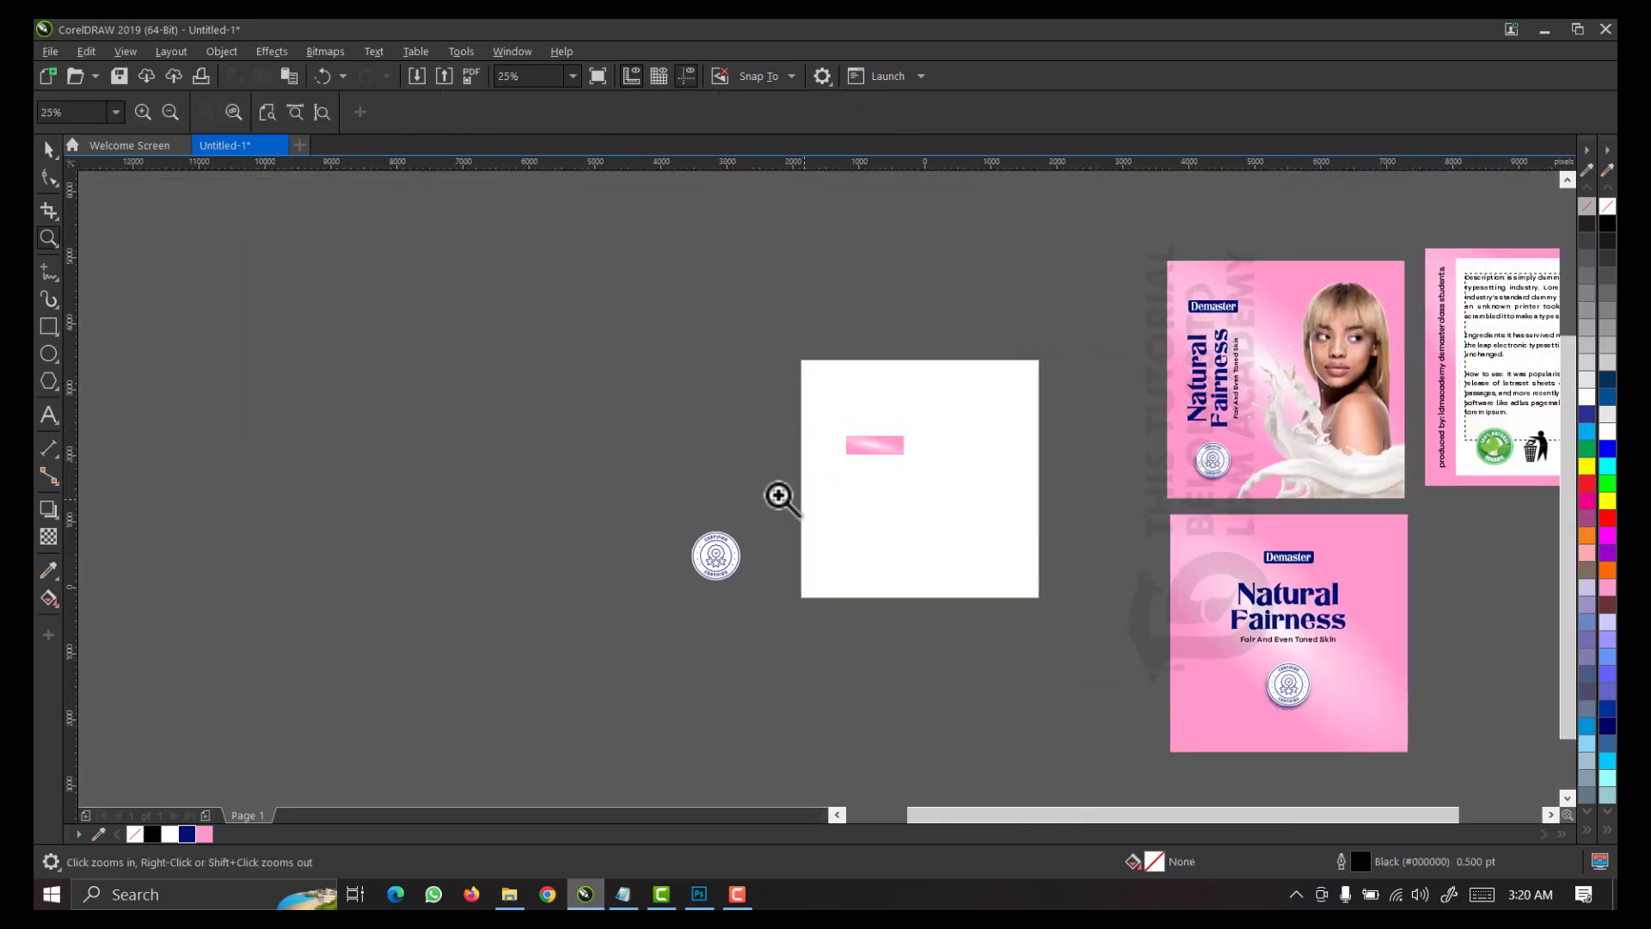
scroll(637, 429, up, 2)
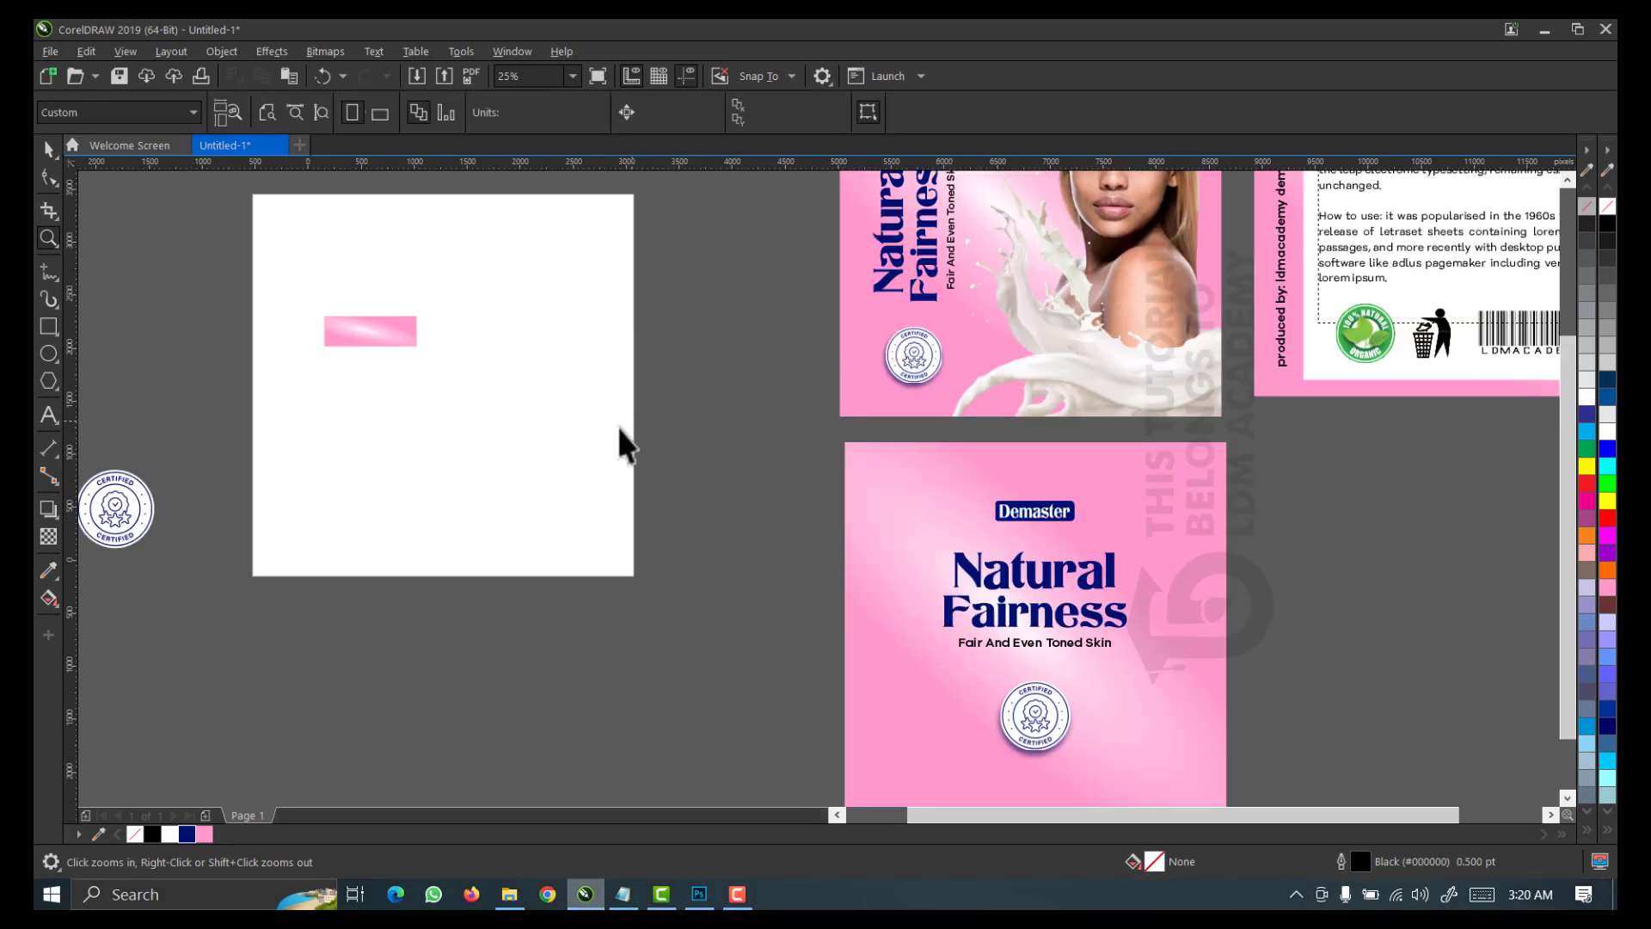
key(space)
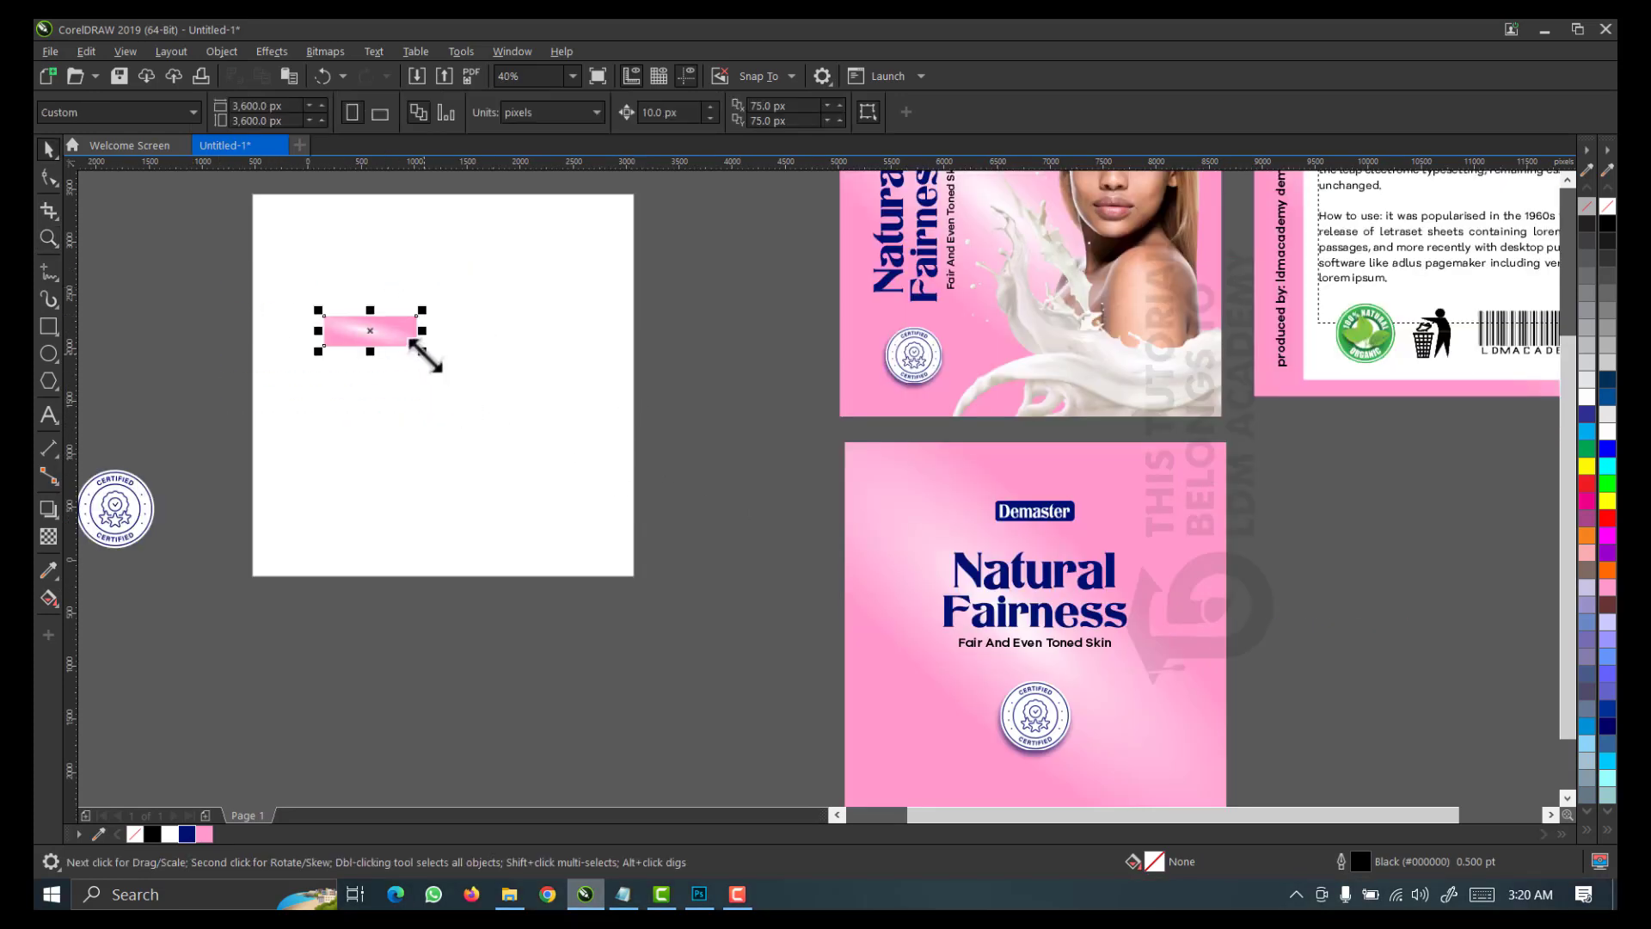
drag(422, 349, 779, 480)
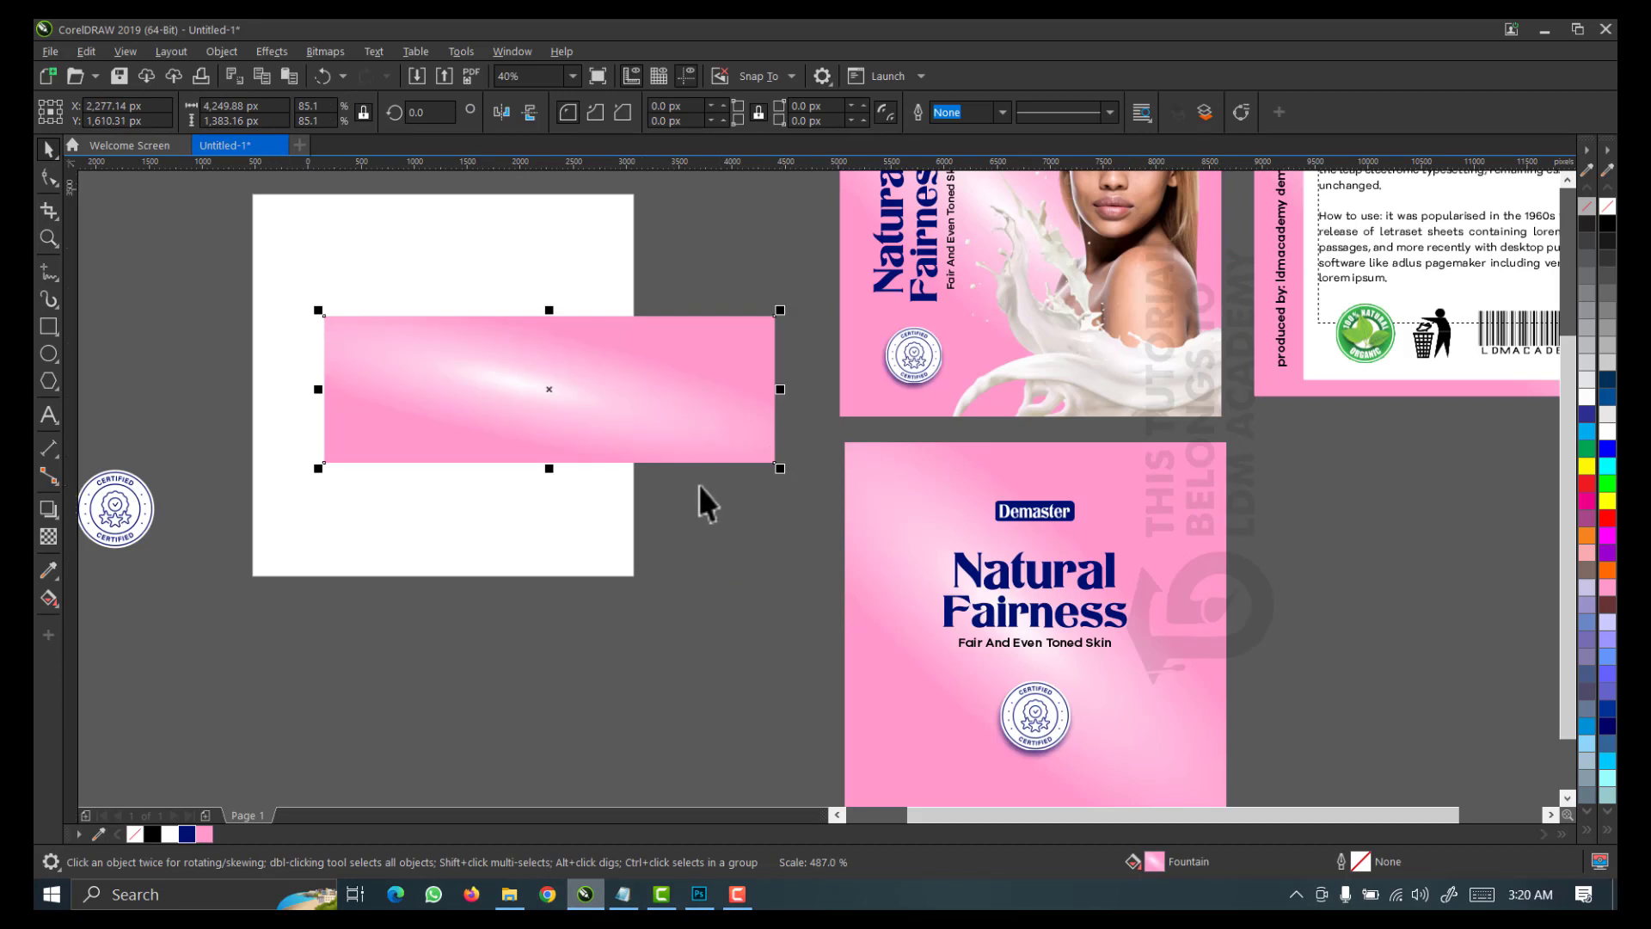
Copy the "Natural Fairness" title and "Fair And Even Toned Skin" tagline from the pink square onto the enlarged label
click(1000, 595)
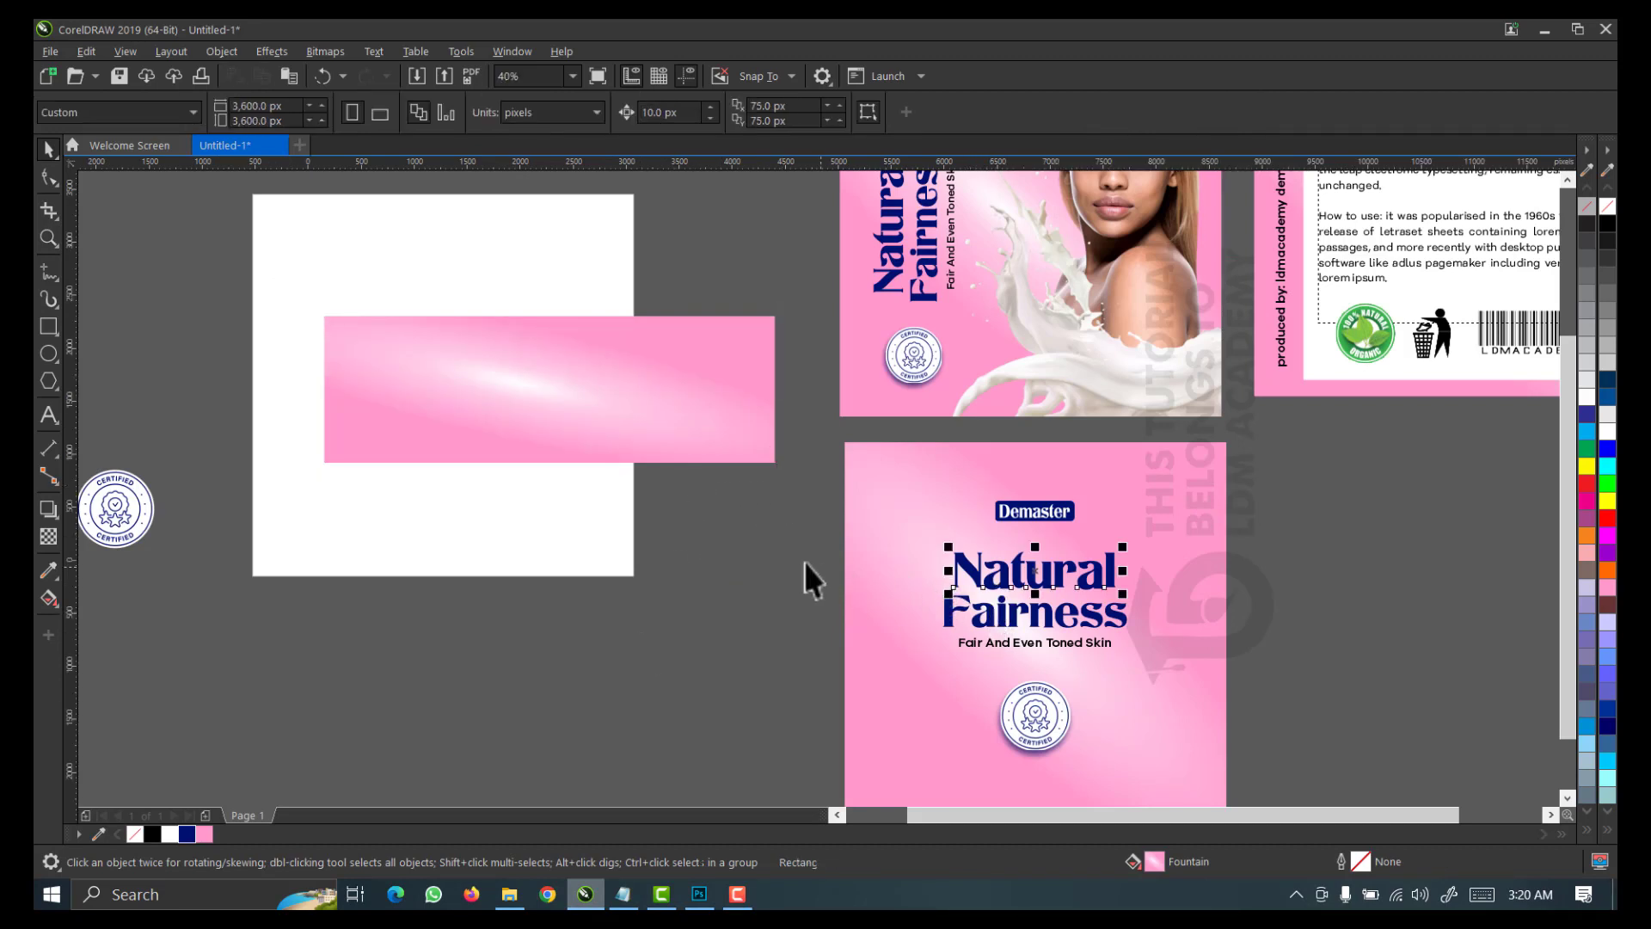
drag(816, 523, 1163, 664)
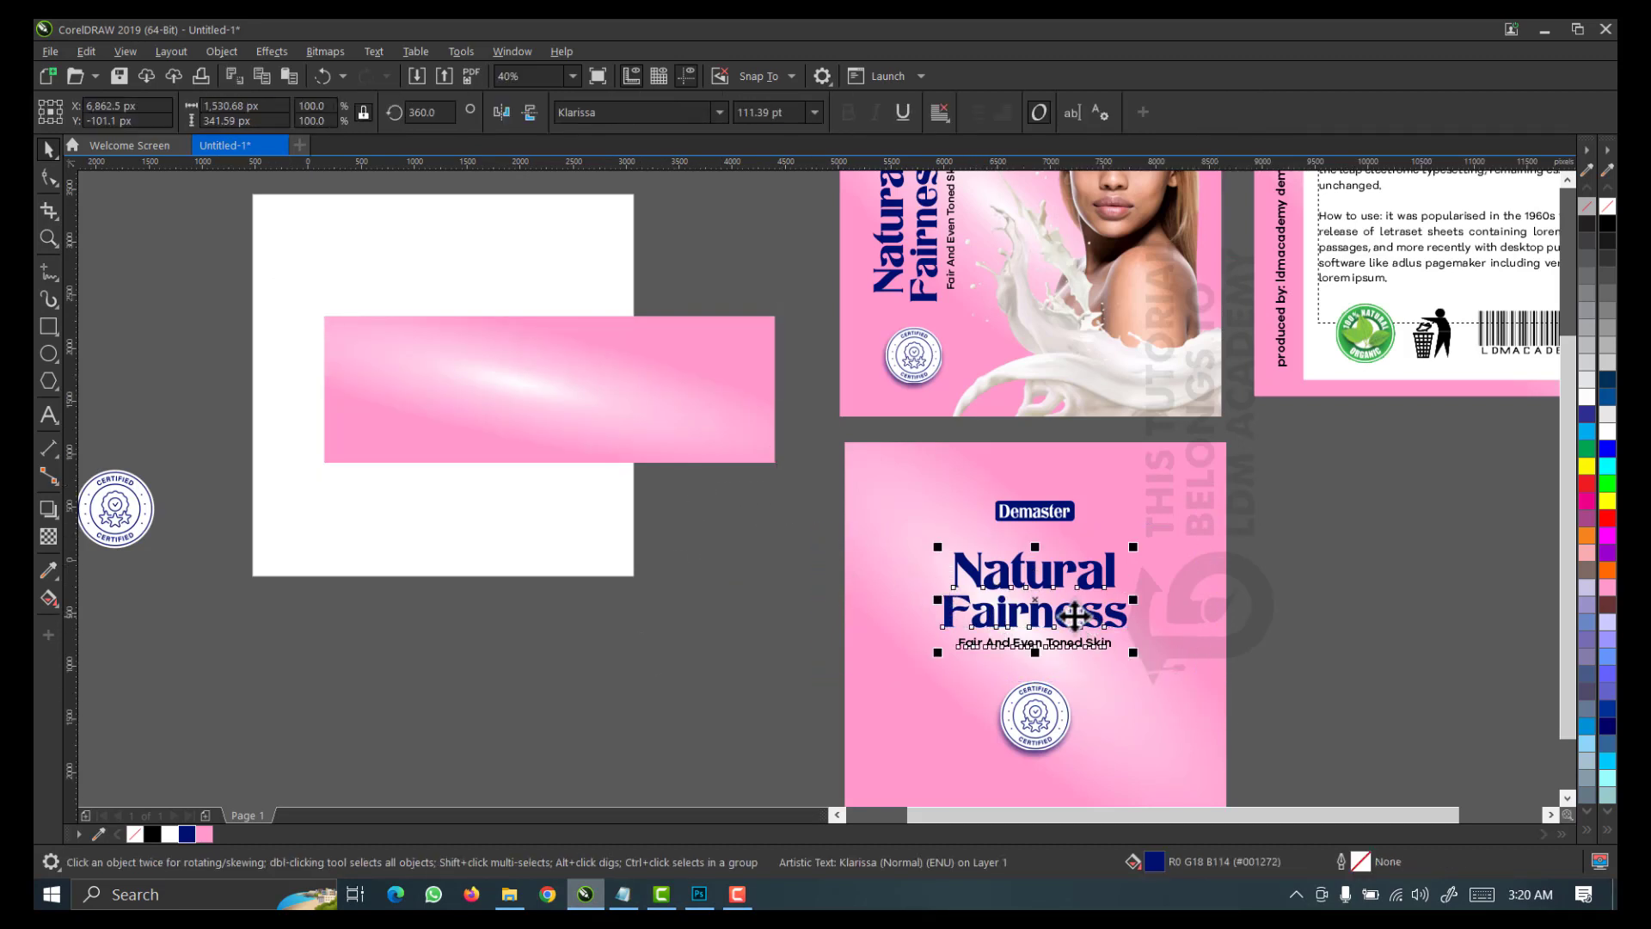
drag(1074, 616, 583, 395)
right_click(584, 395)
click(646, 271)
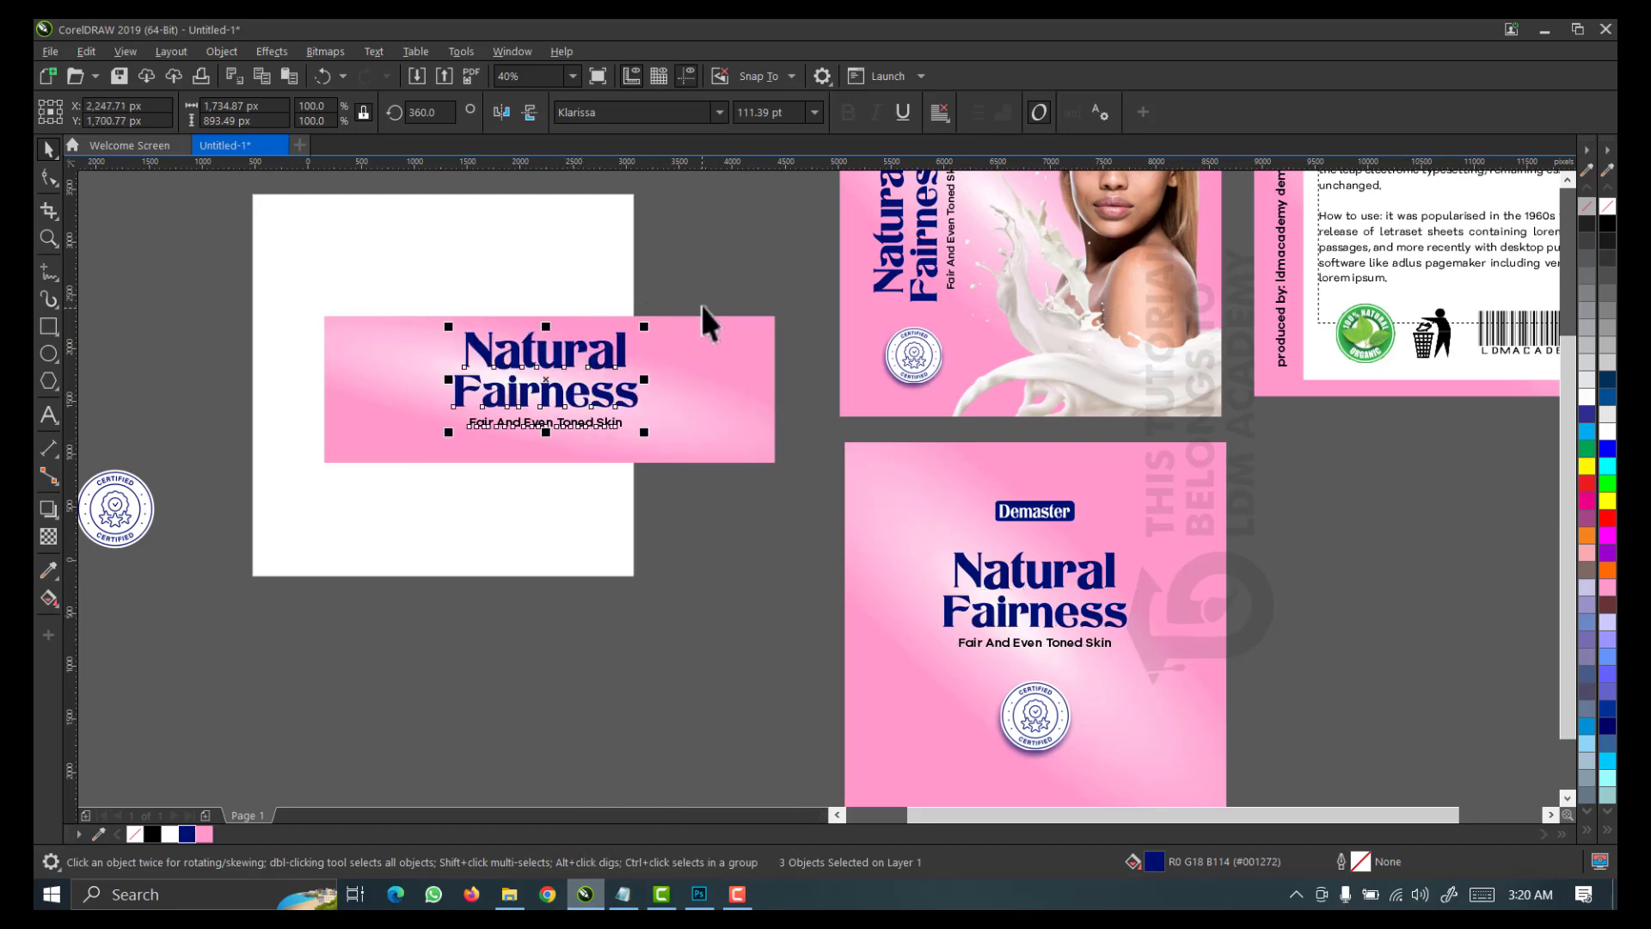
Scale the copied title and tagline to about 1,448 by 746 px, group them, and centre the group on the label both ways
drag(644, 431, 631, 434)
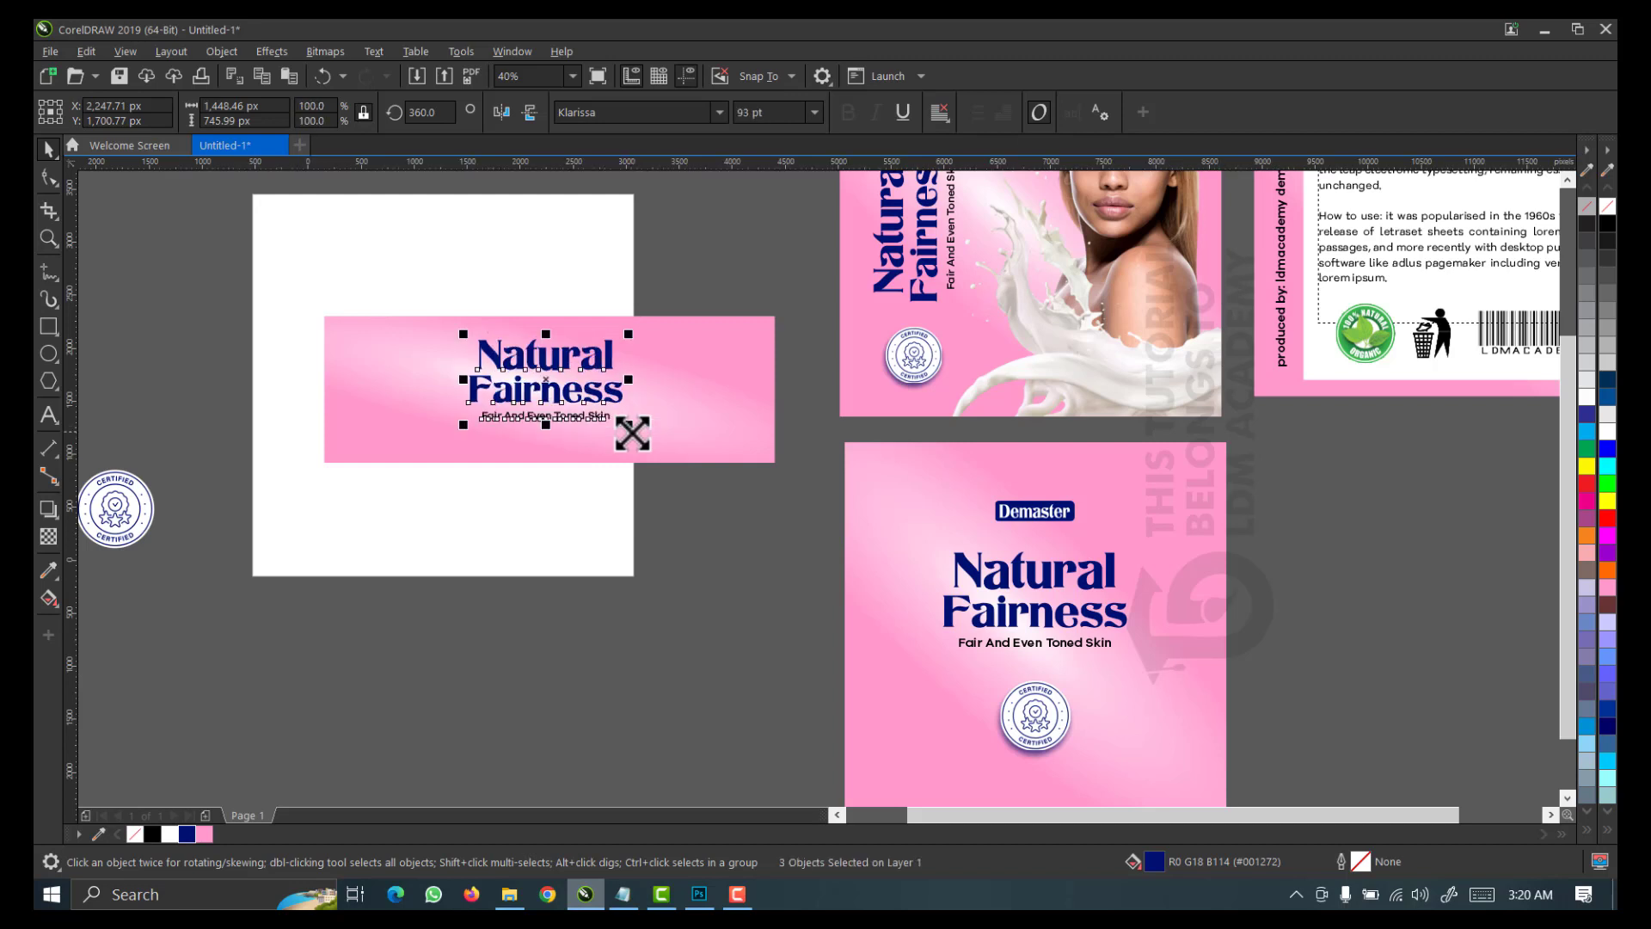
key(ctrl+g)
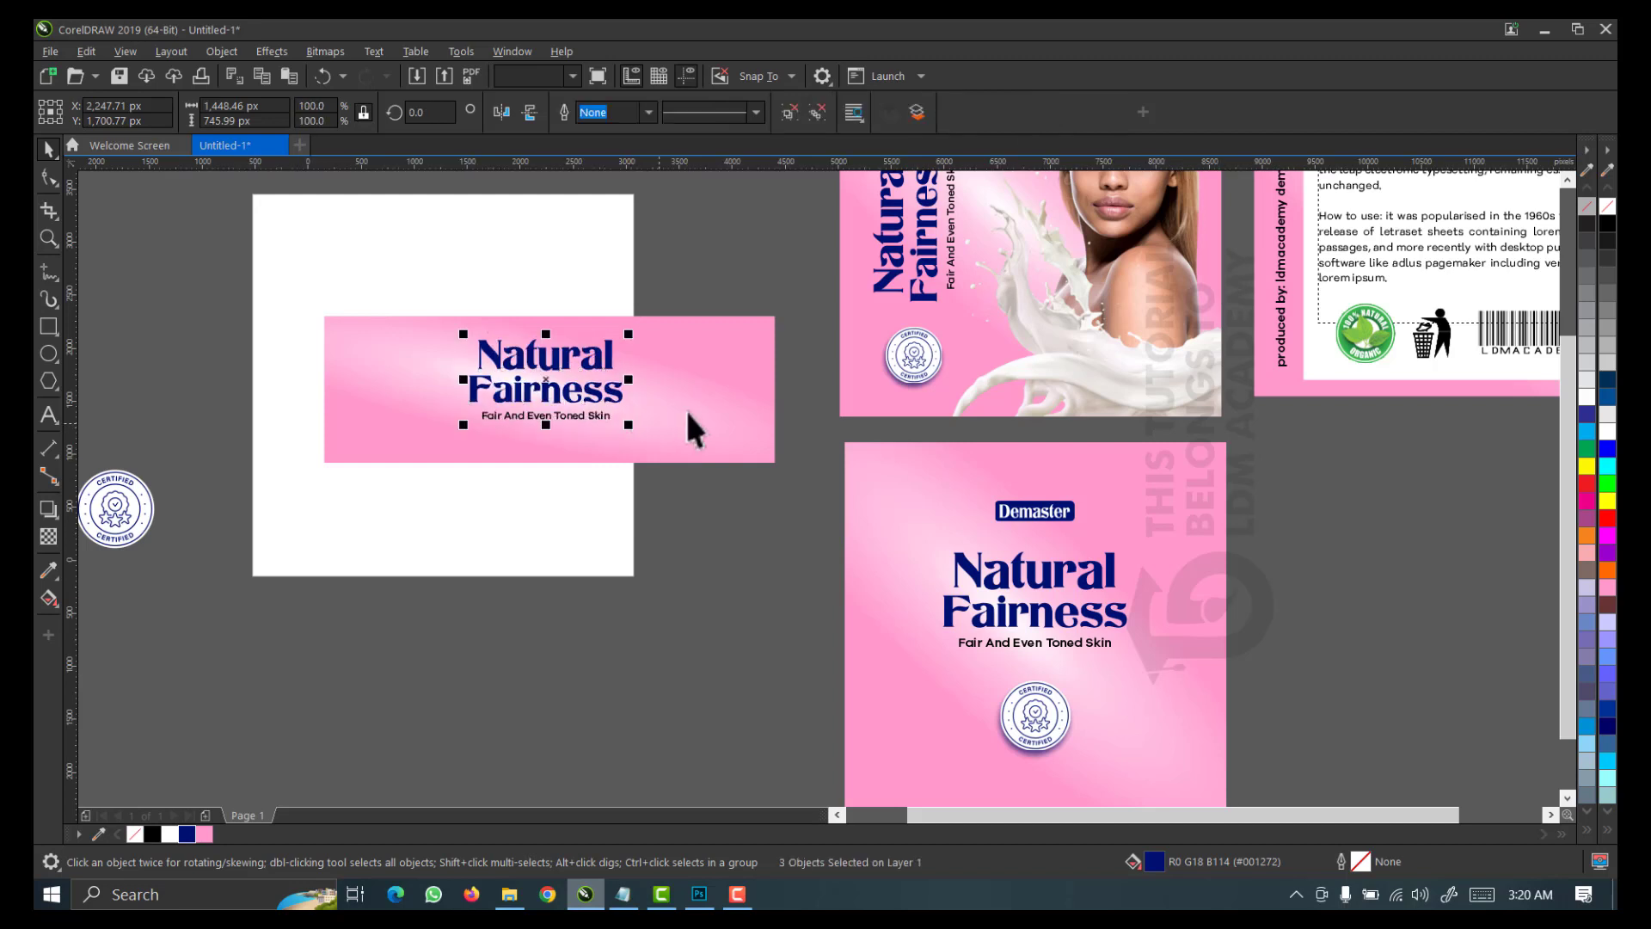
shift+click(686, 412)
key(e)
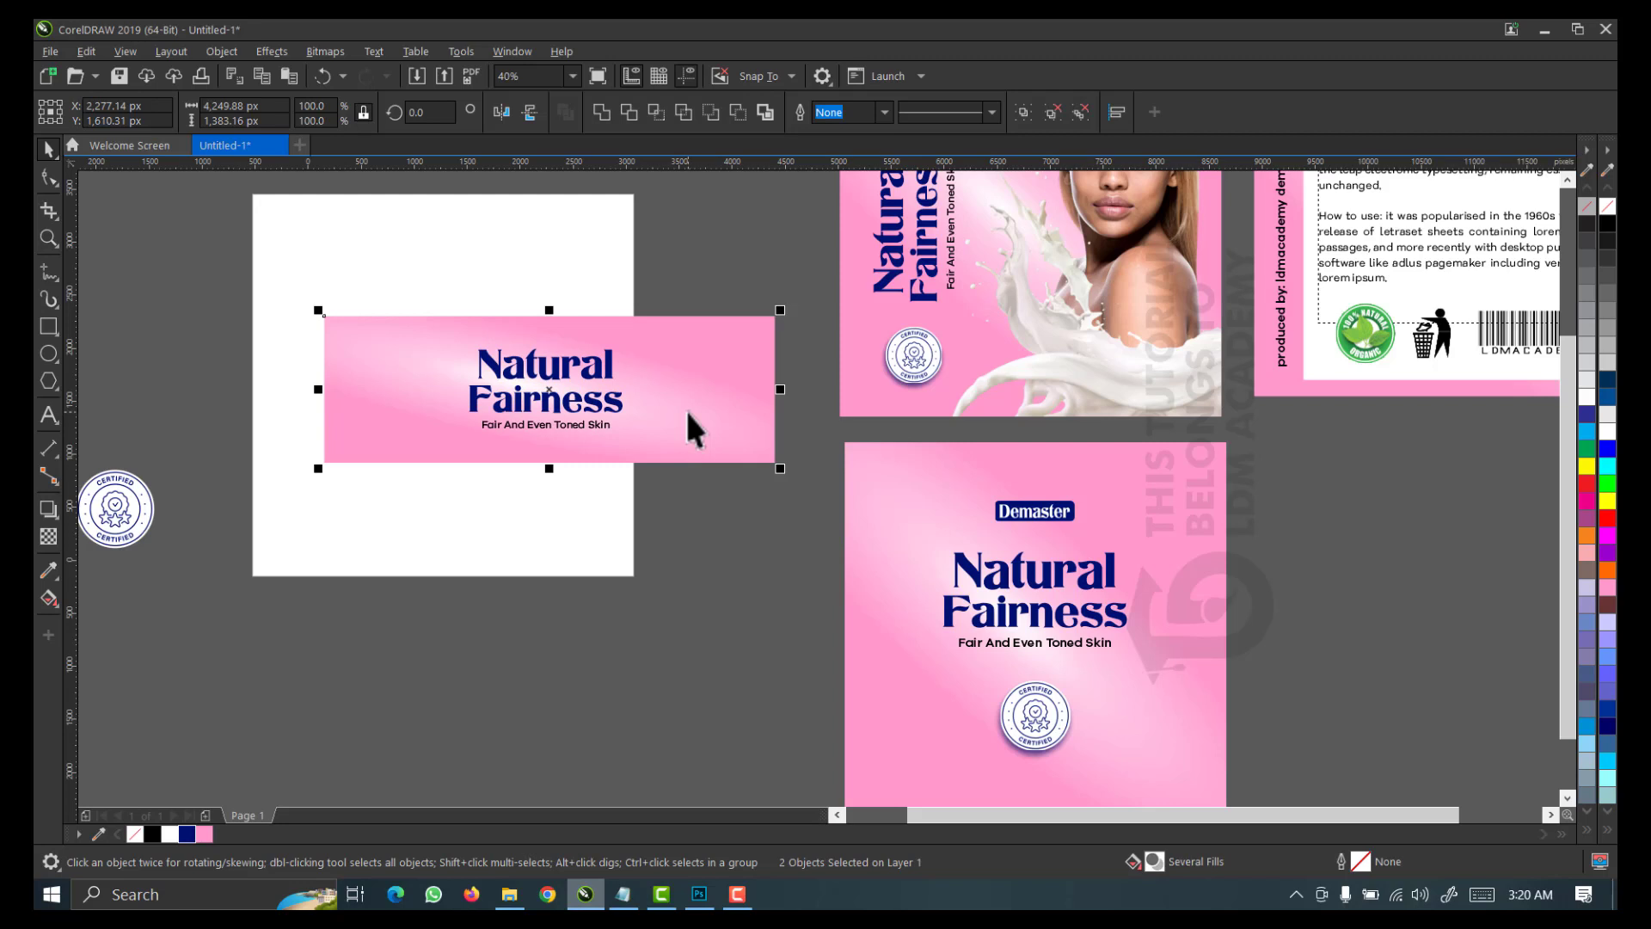
key(c)
key(Escape)
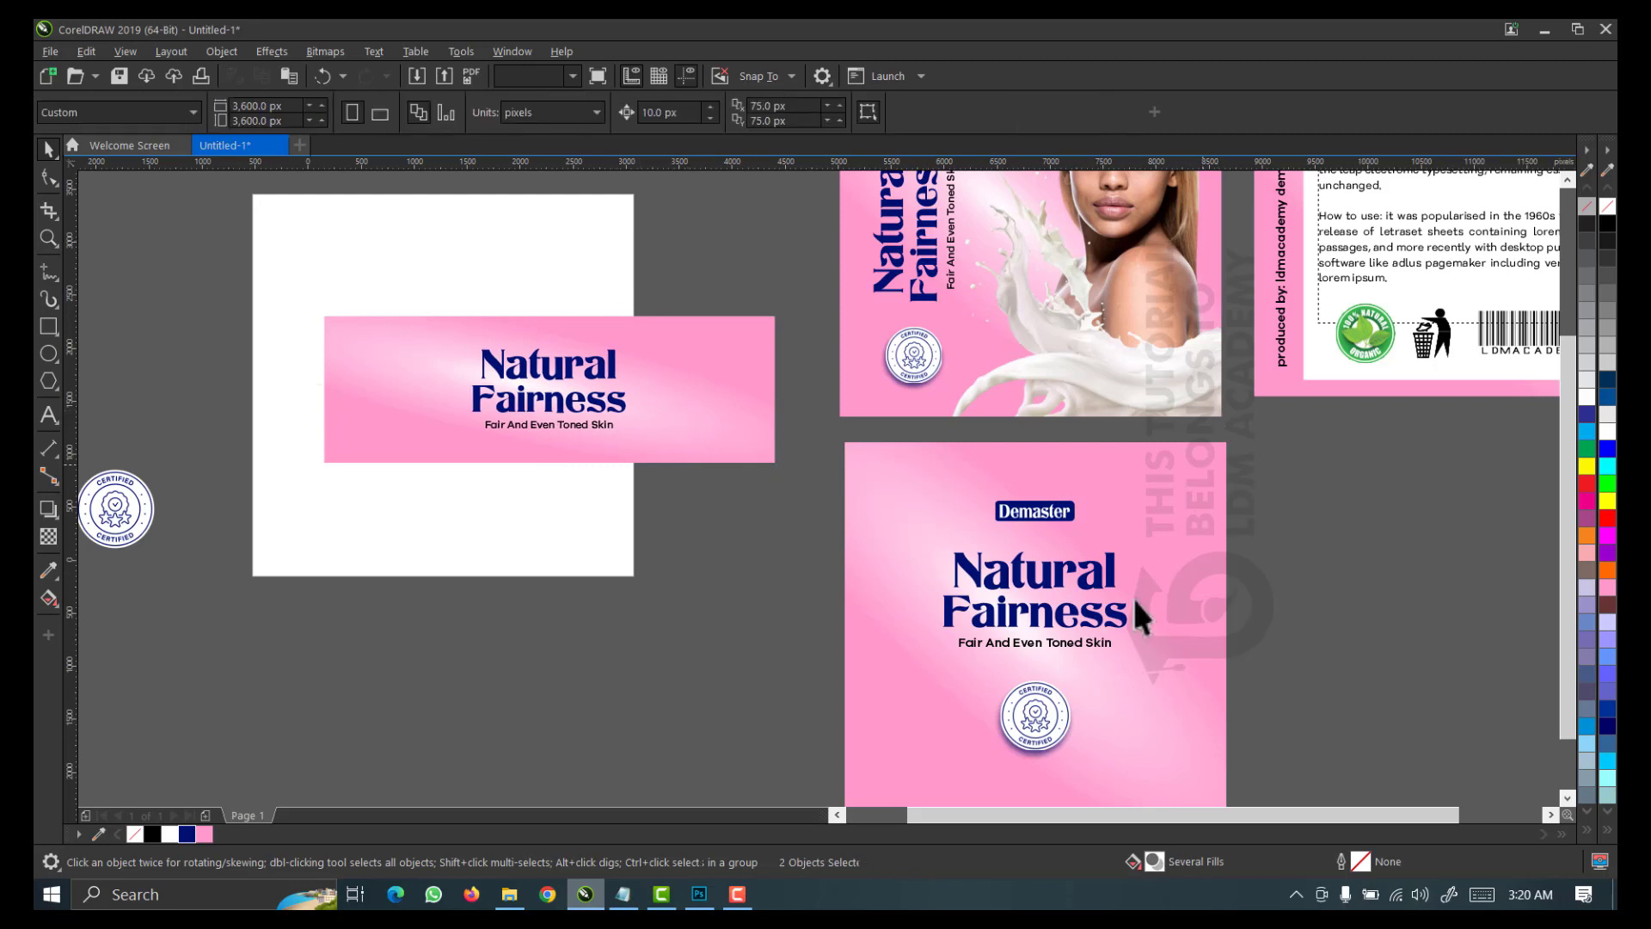
Paste the woman's portrait, scale it to about 1,558 by 2,153 px, and move it to the label's right part
scroll(1098, 643, down, 3)
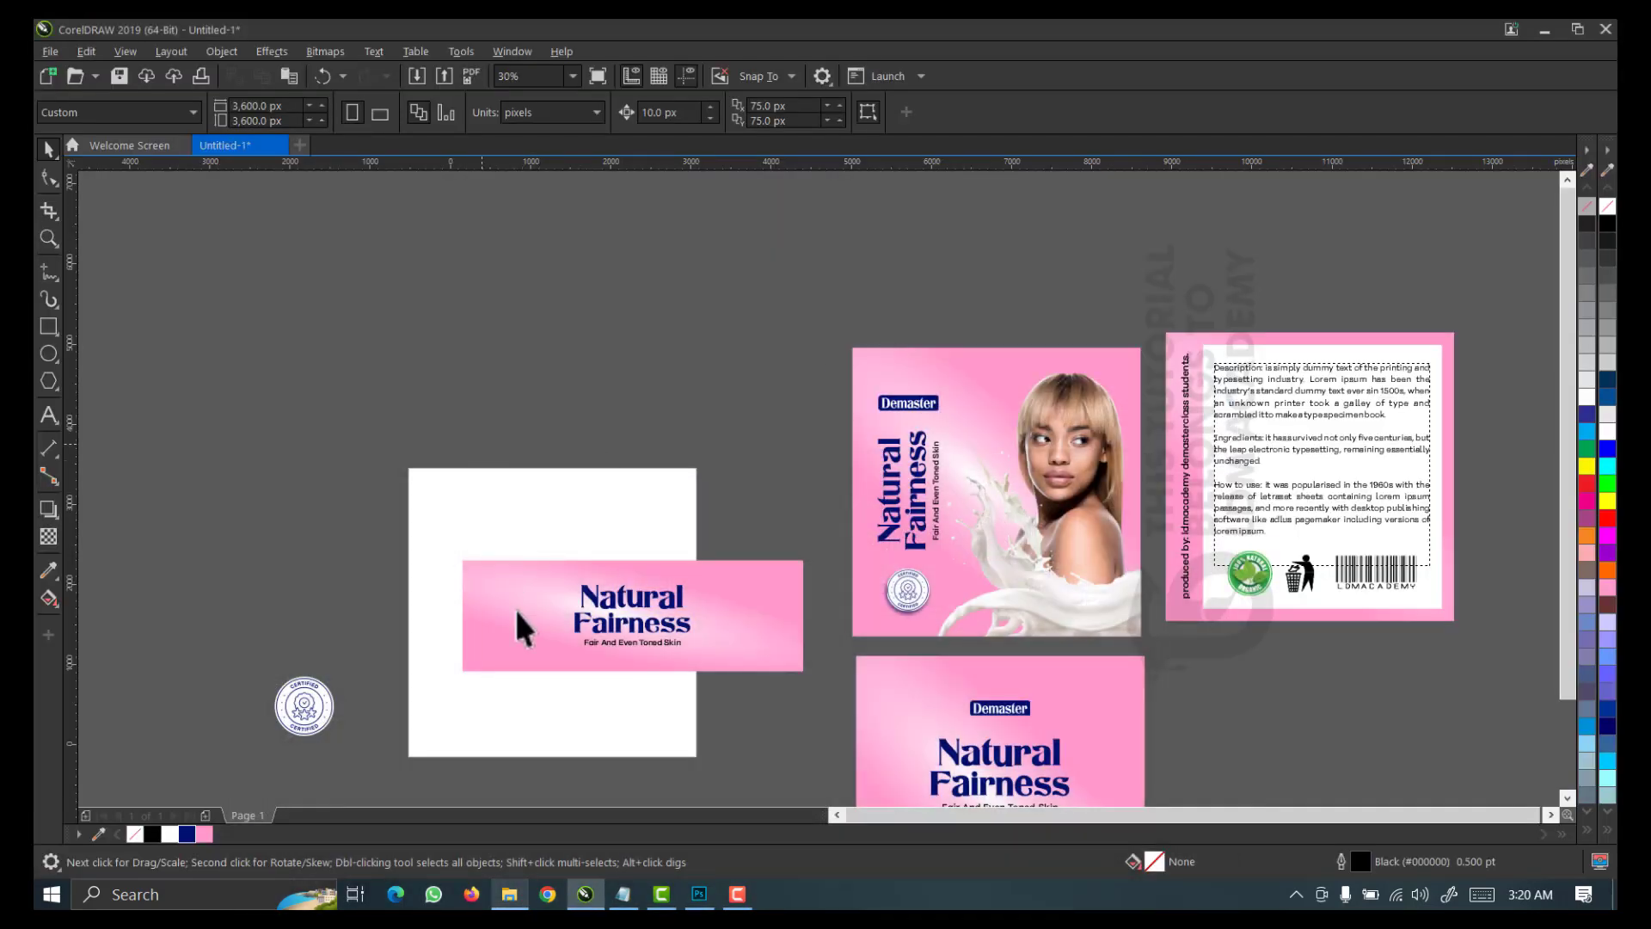
key(ctrl+v)
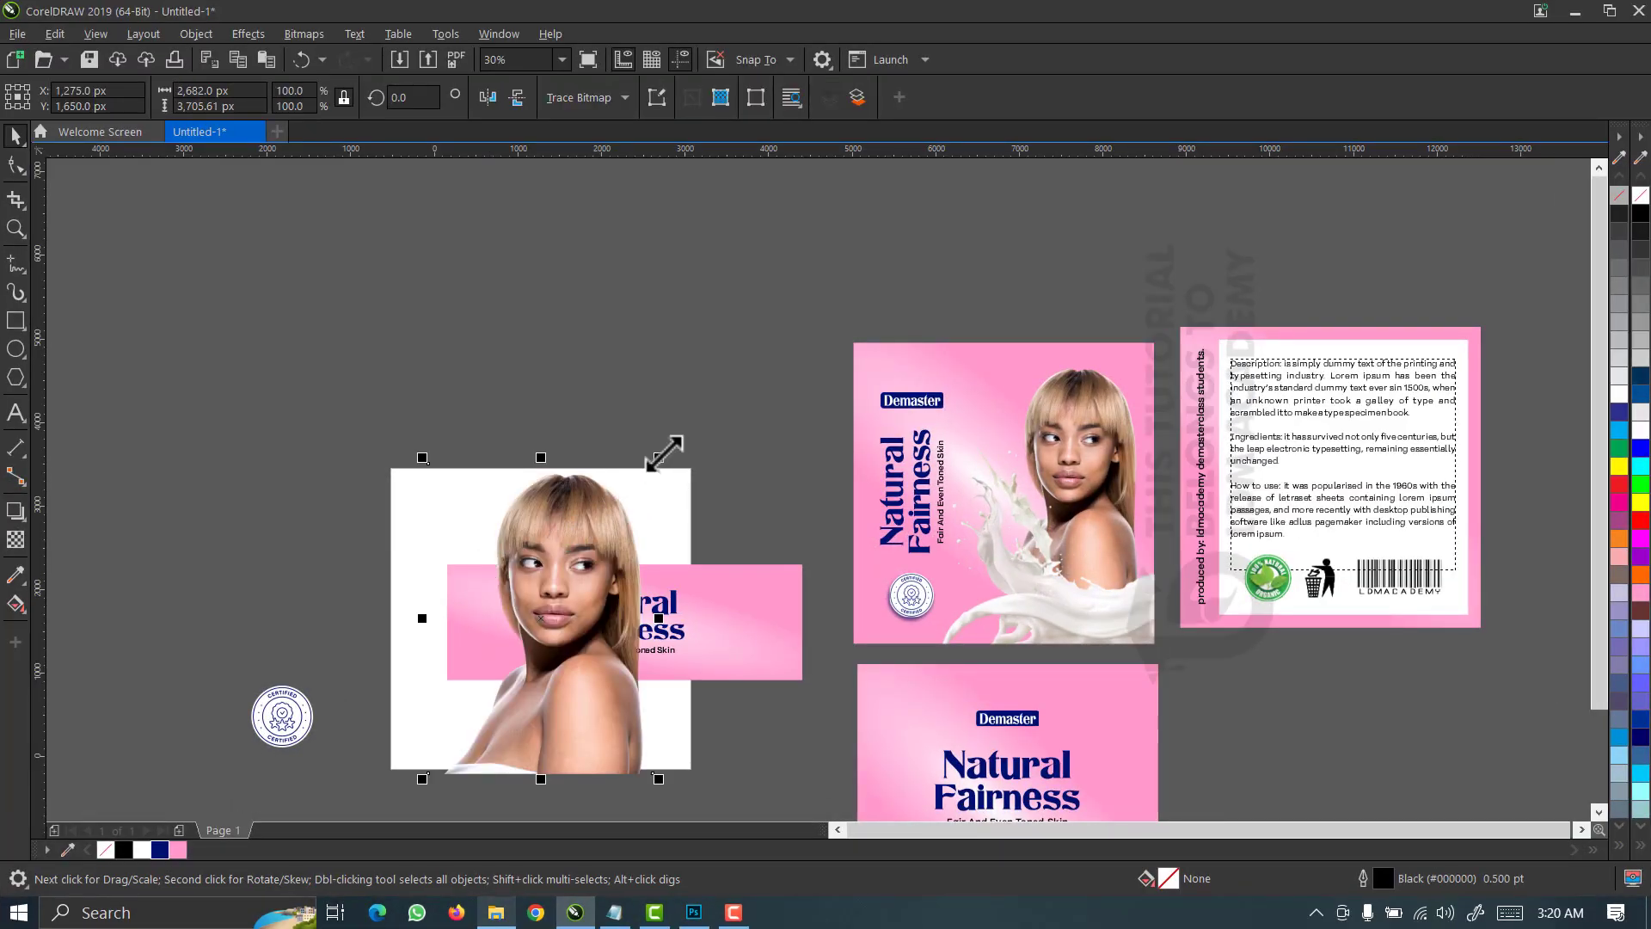
drag(663, 449, 559, 593)
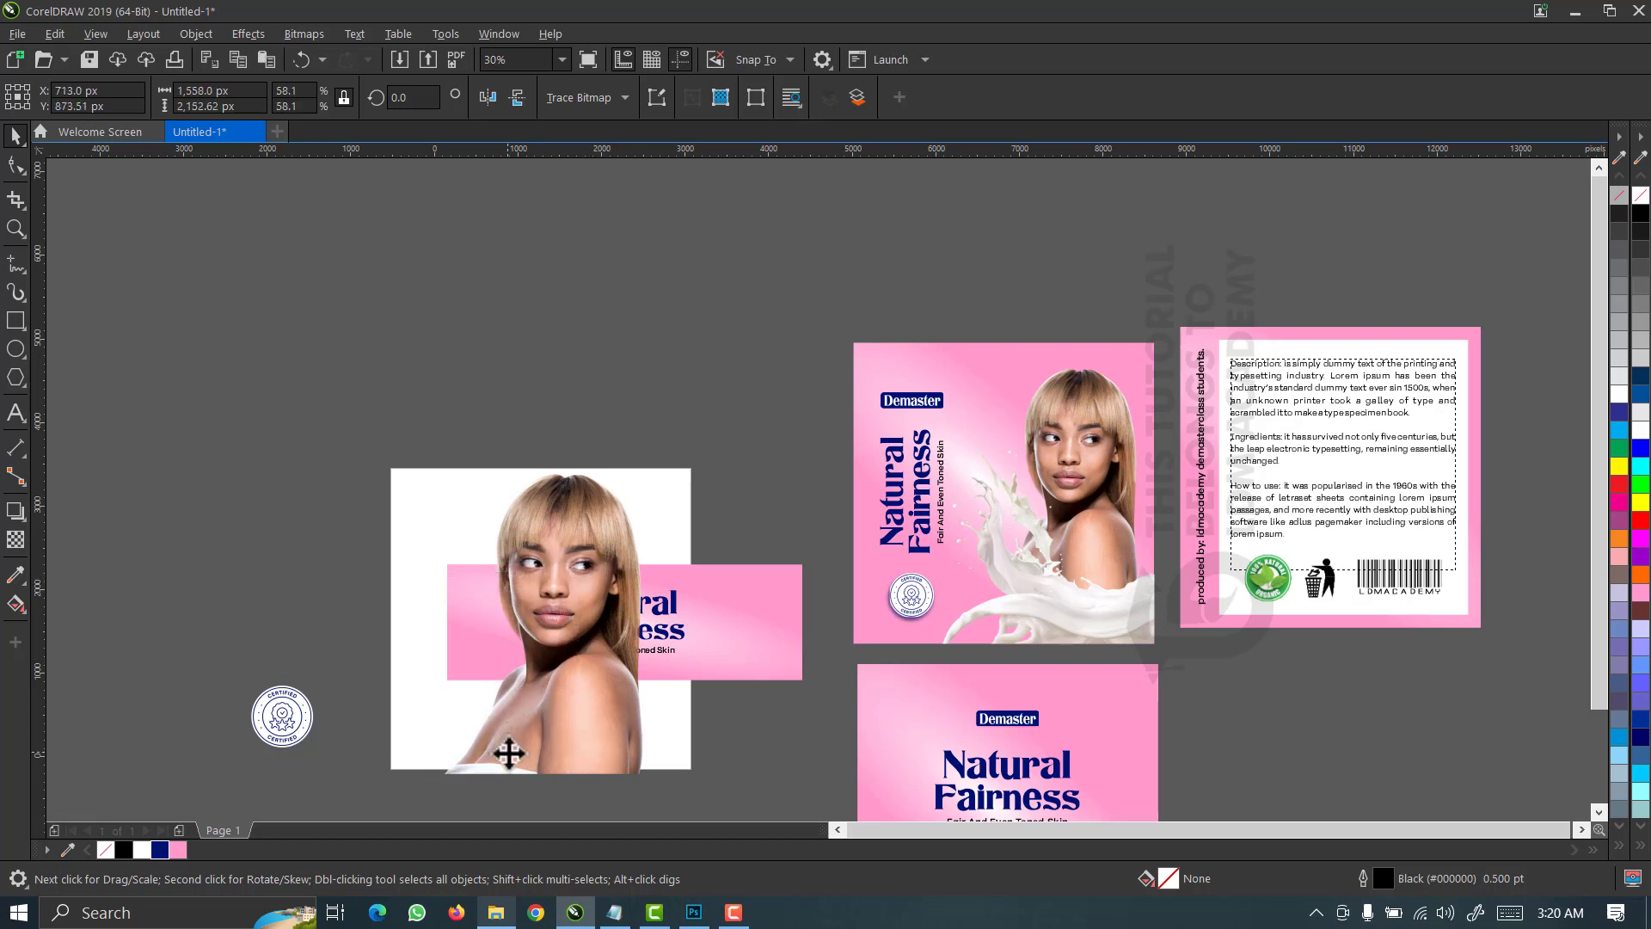
drag(509, 753, 724, 666)
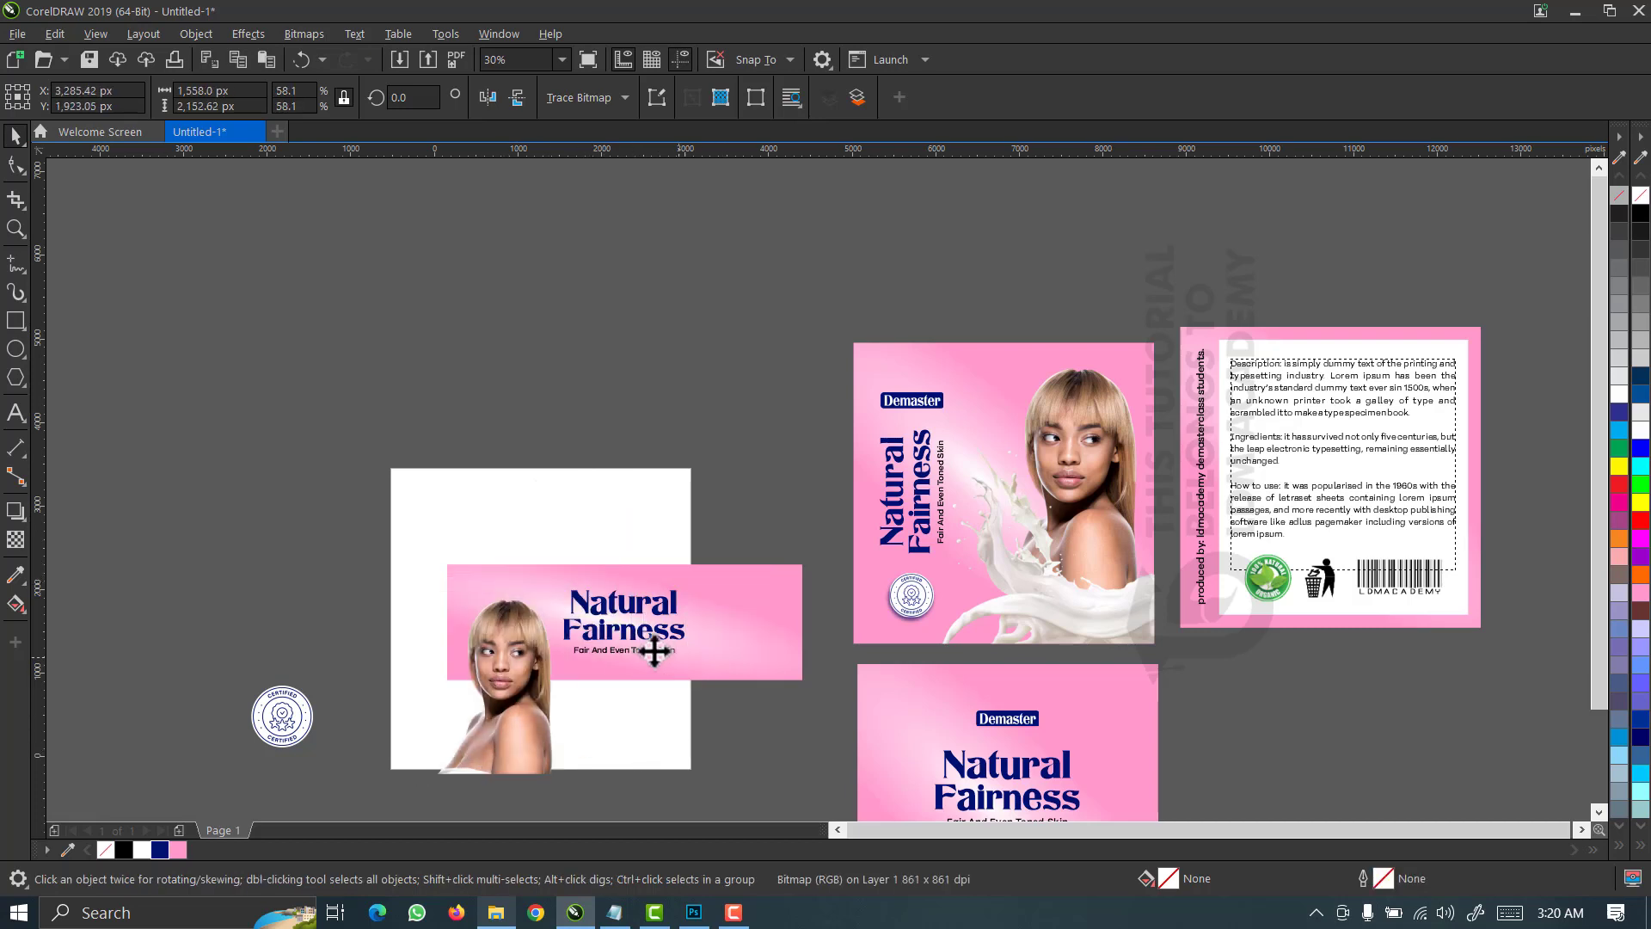
Scale the woman's portrait down to about 939 by 1,297 px and PowerClip it inside the pink label
key(z)
drag(447, 516, 885, 716)
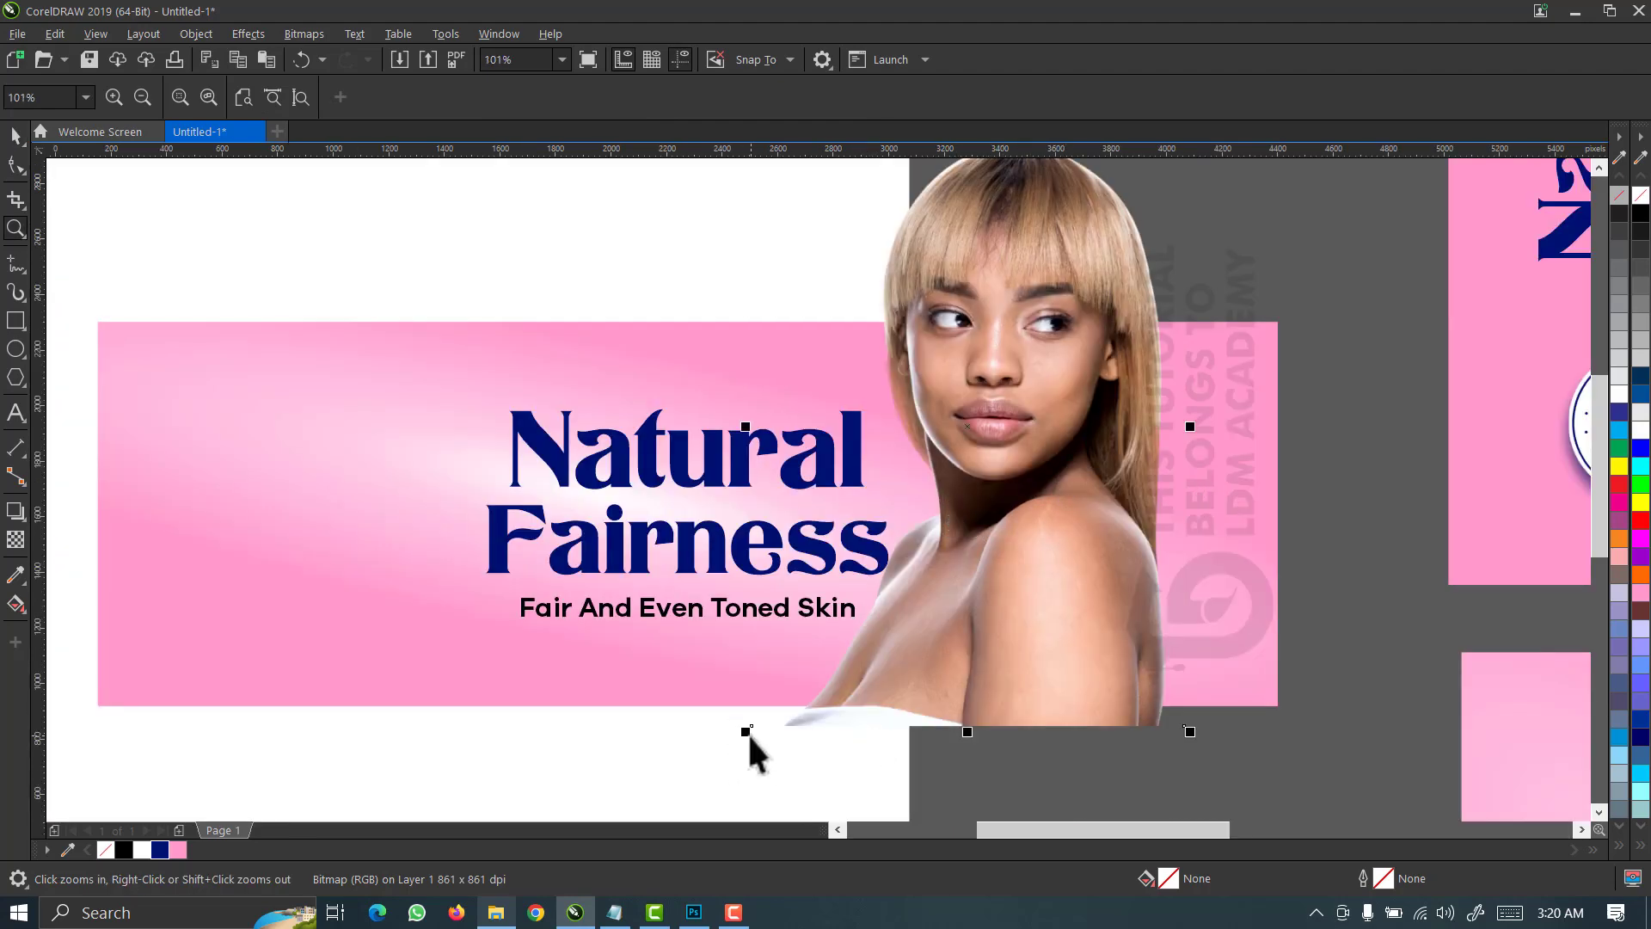
drag(745, 731, 847, 671)
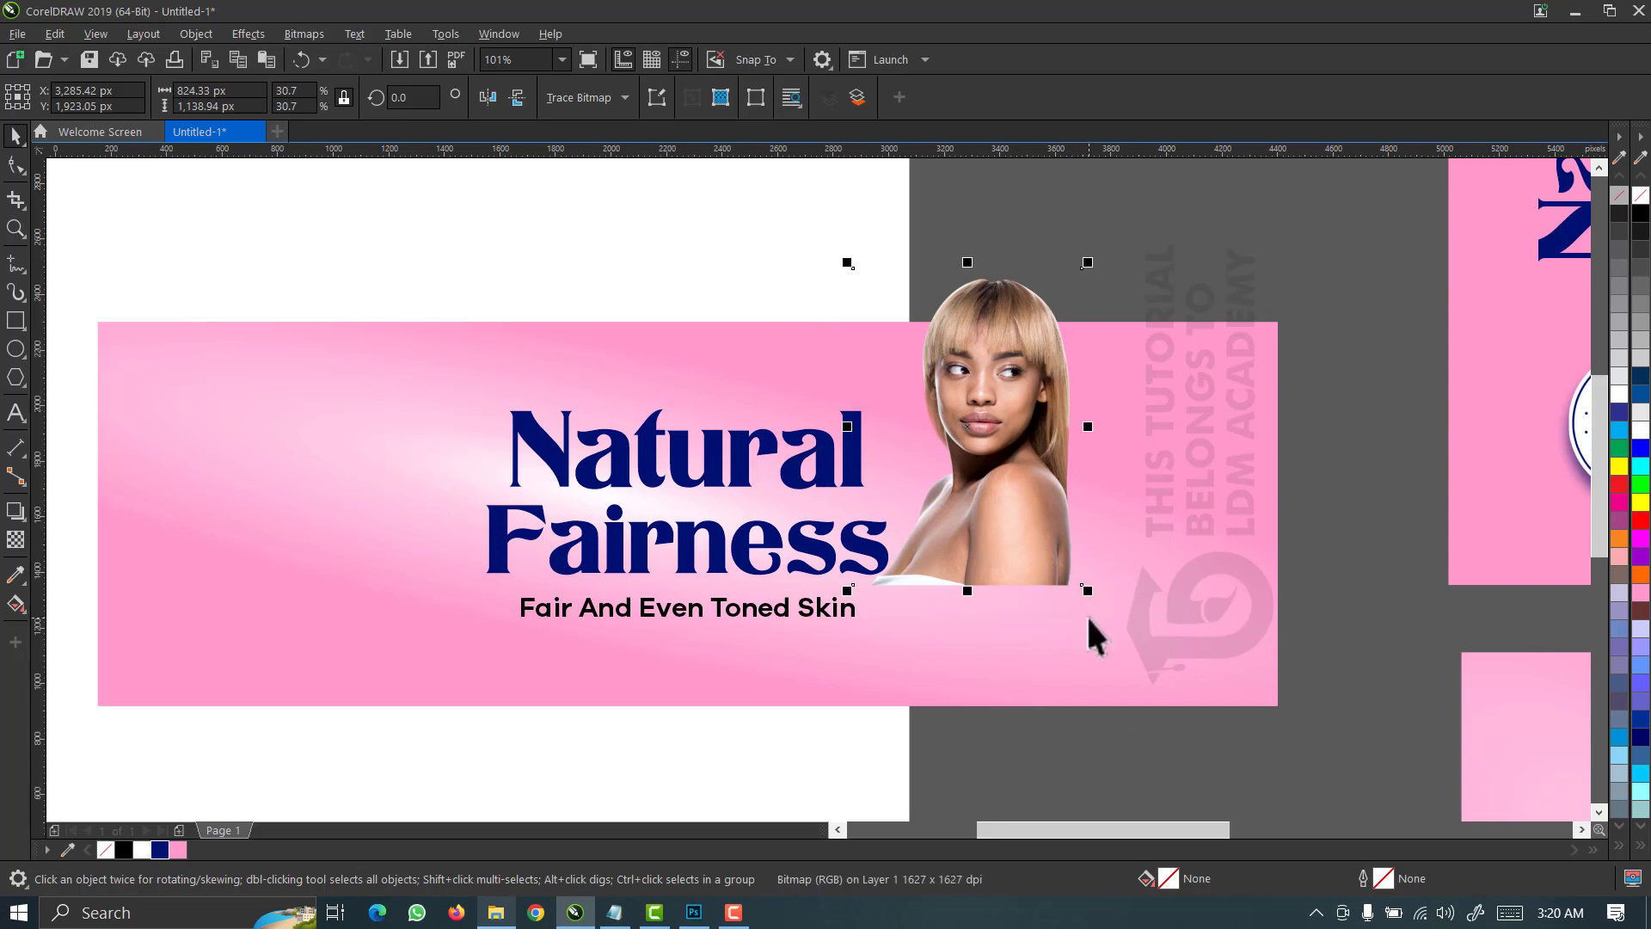
drag(1090, 595, 1235, 593)
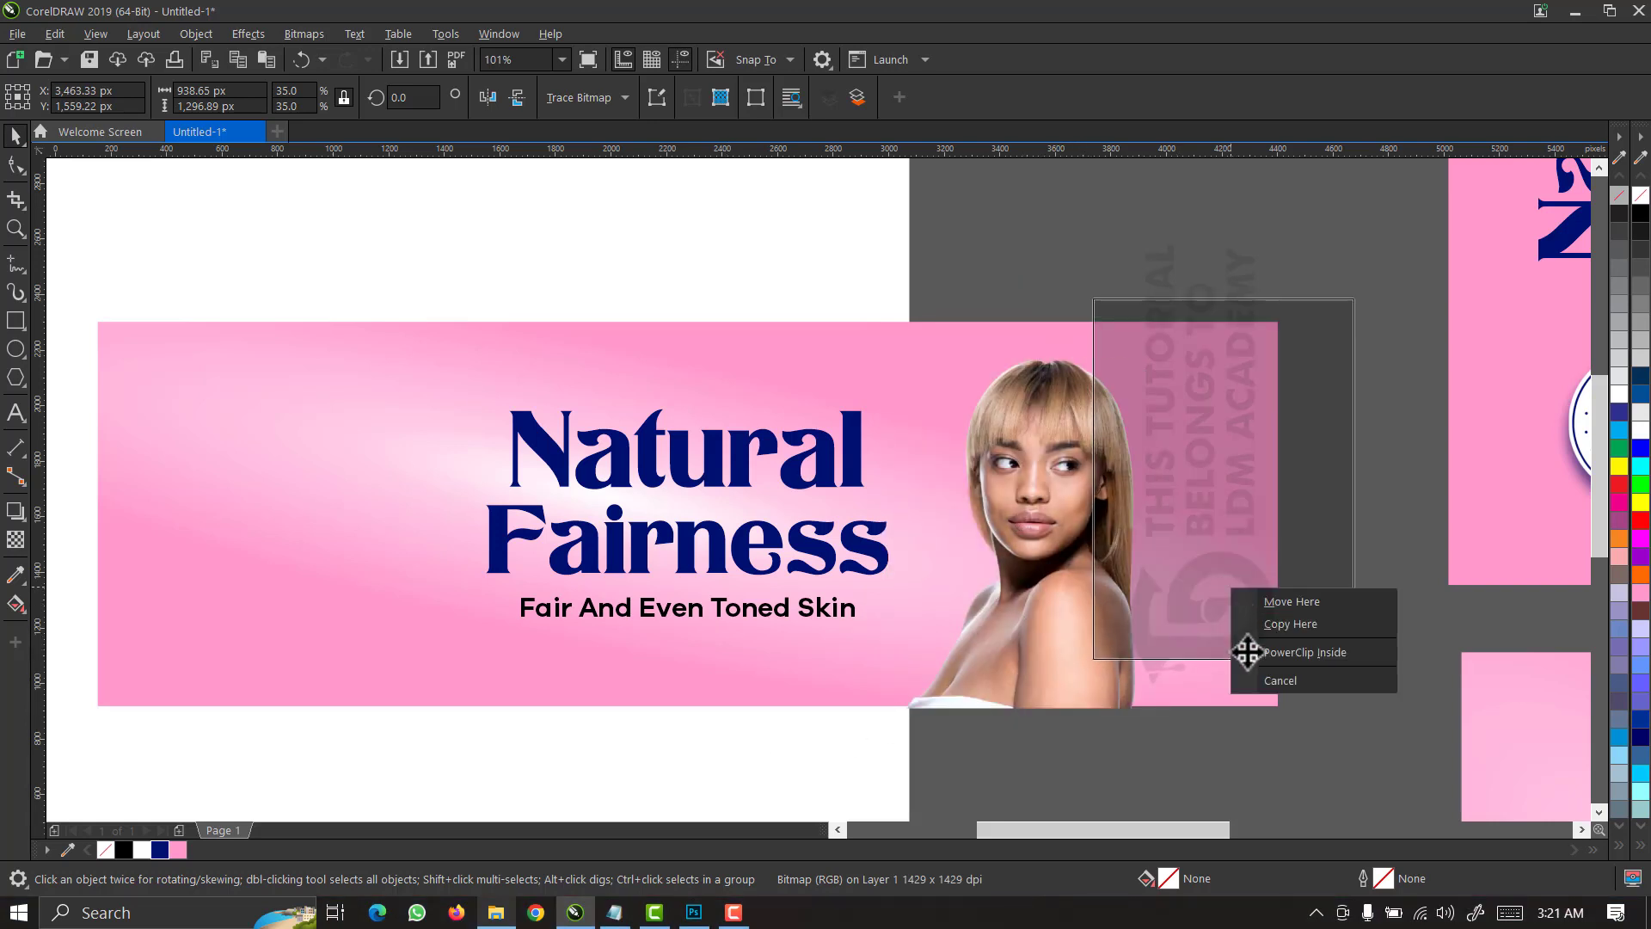
click(1264, 650)
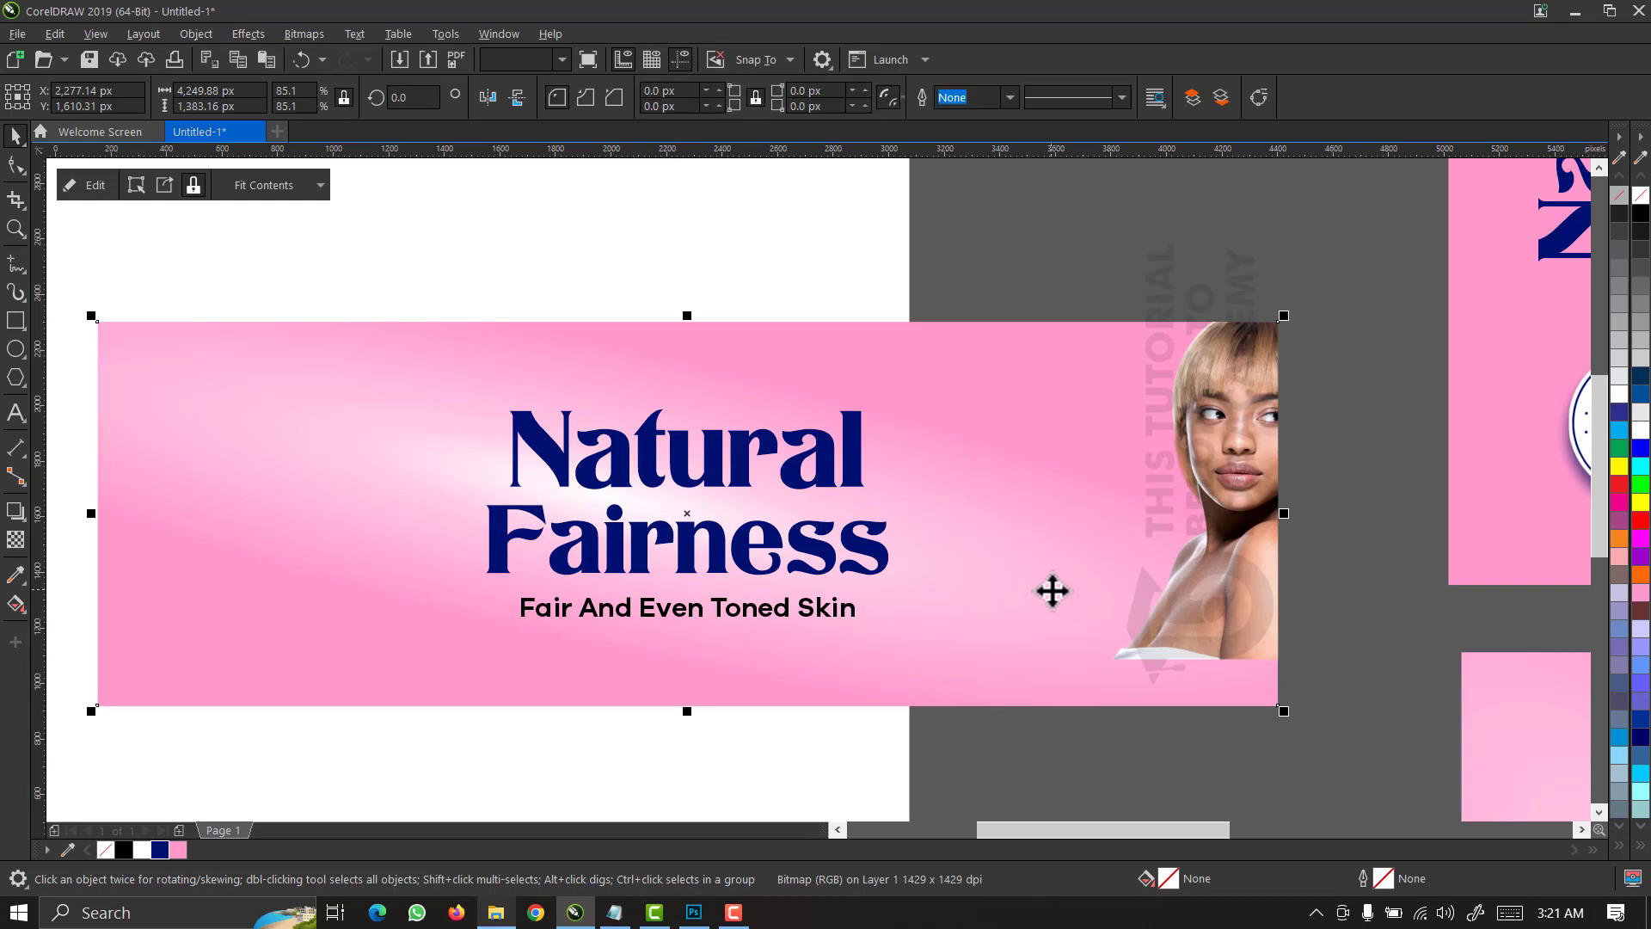
Edit the label's PowerClip to scale the portrait to about 970 by 1,341 px and place it beside the title, on the label's lower edge
right_click(1051, 591)
mouse_move(1093, 332)
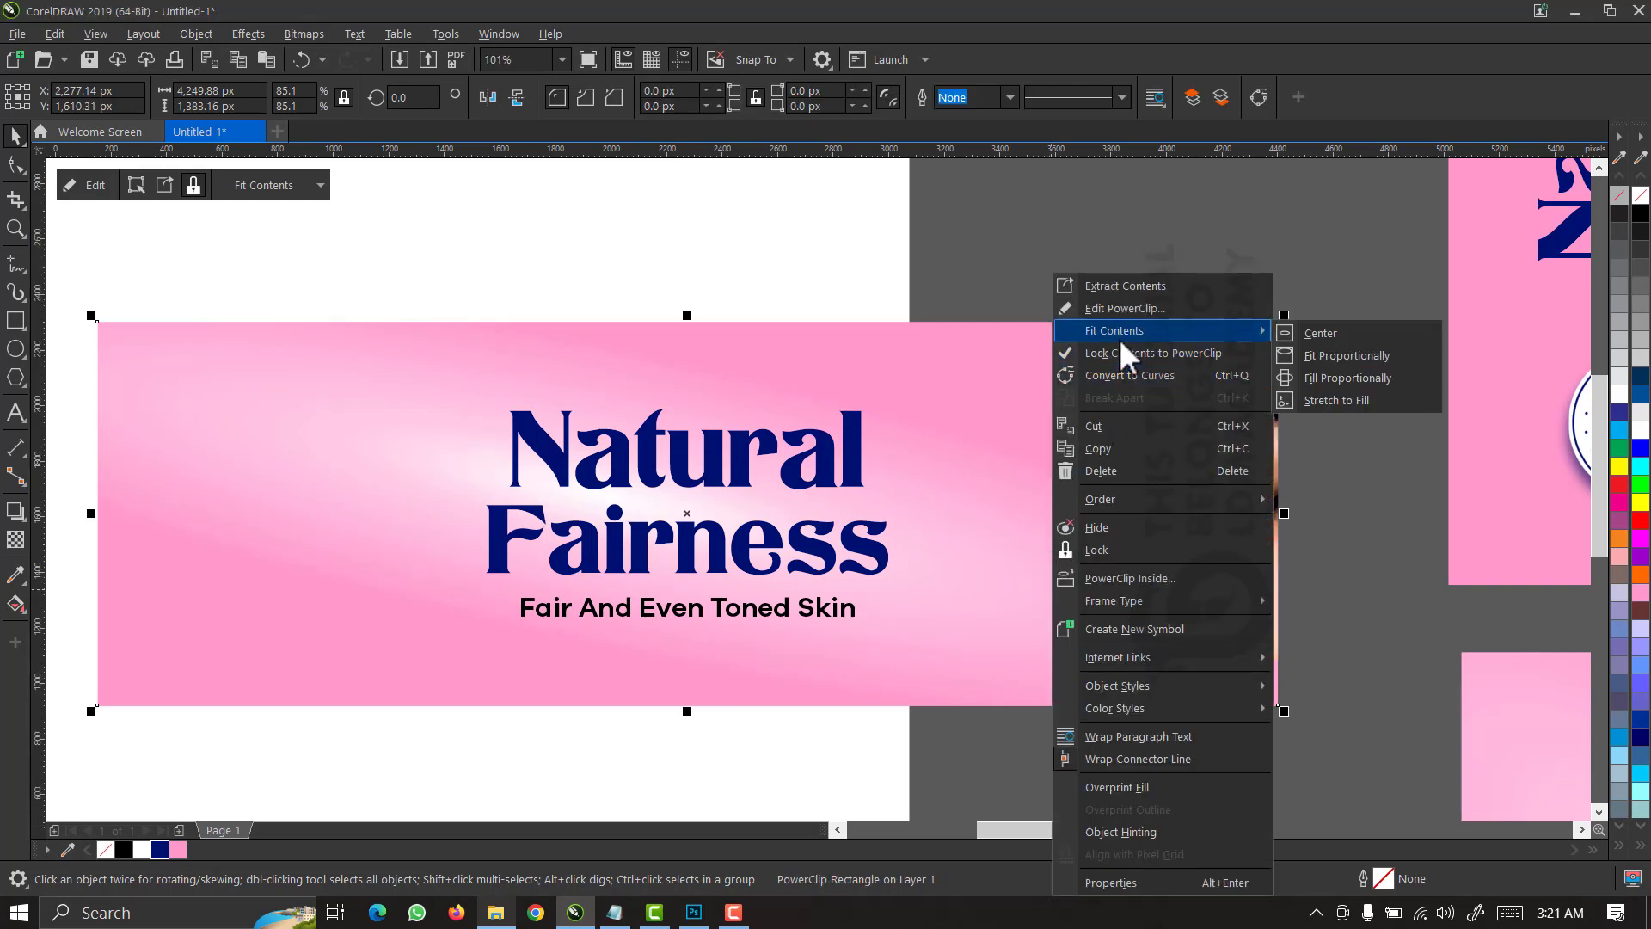
click(1117, 310)
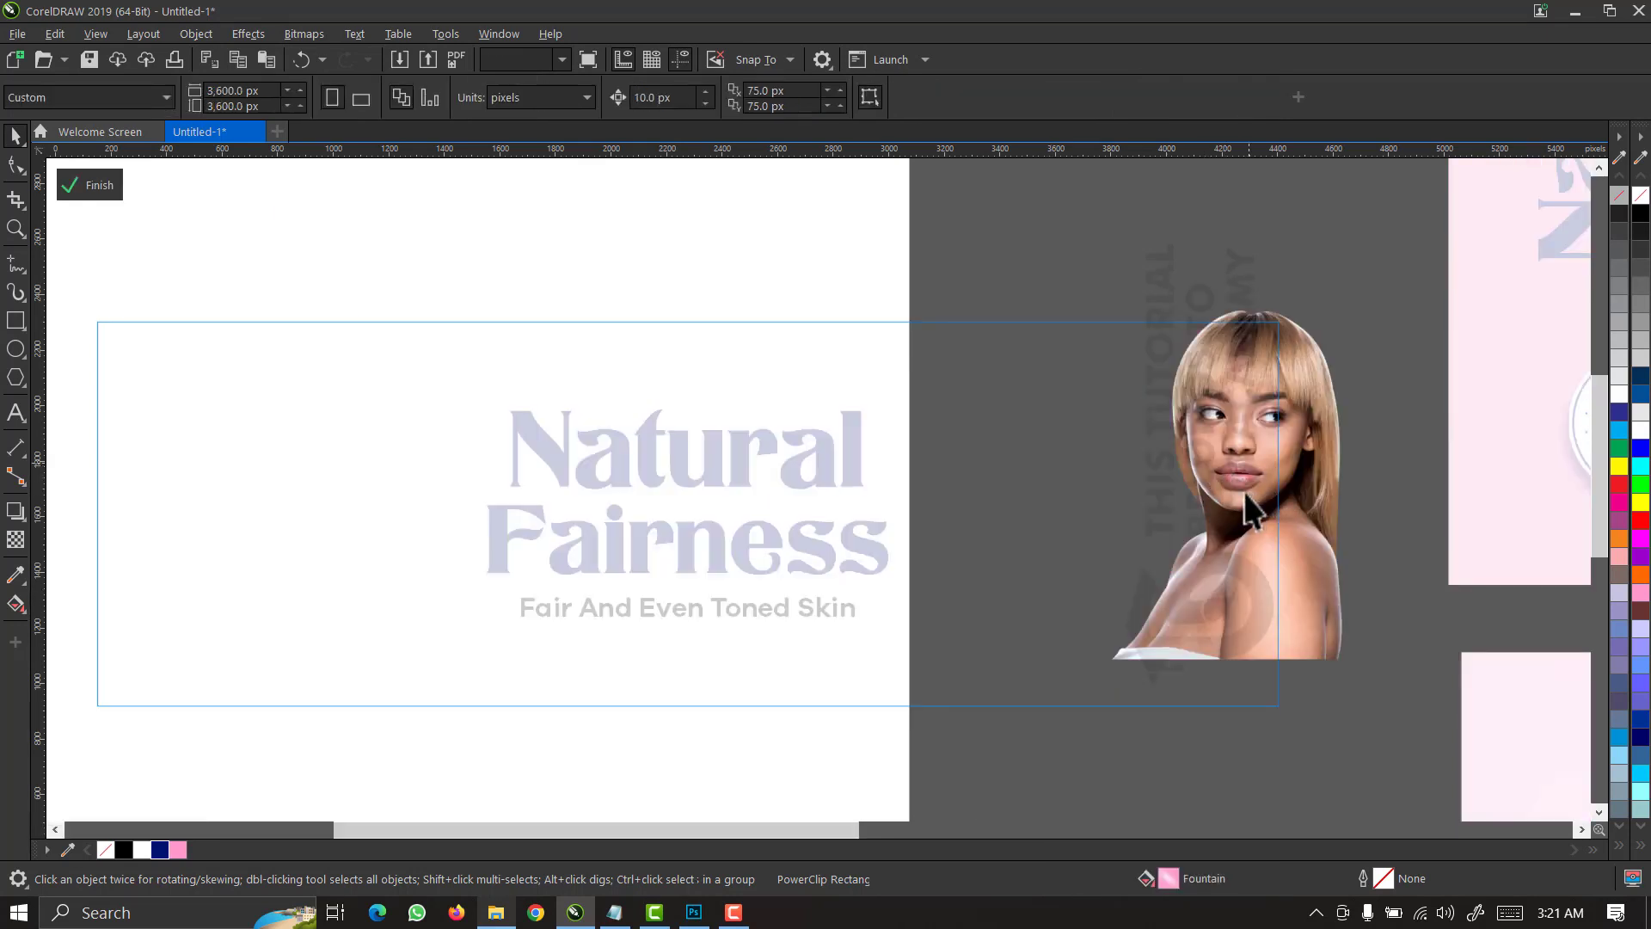
click(1248, 507)
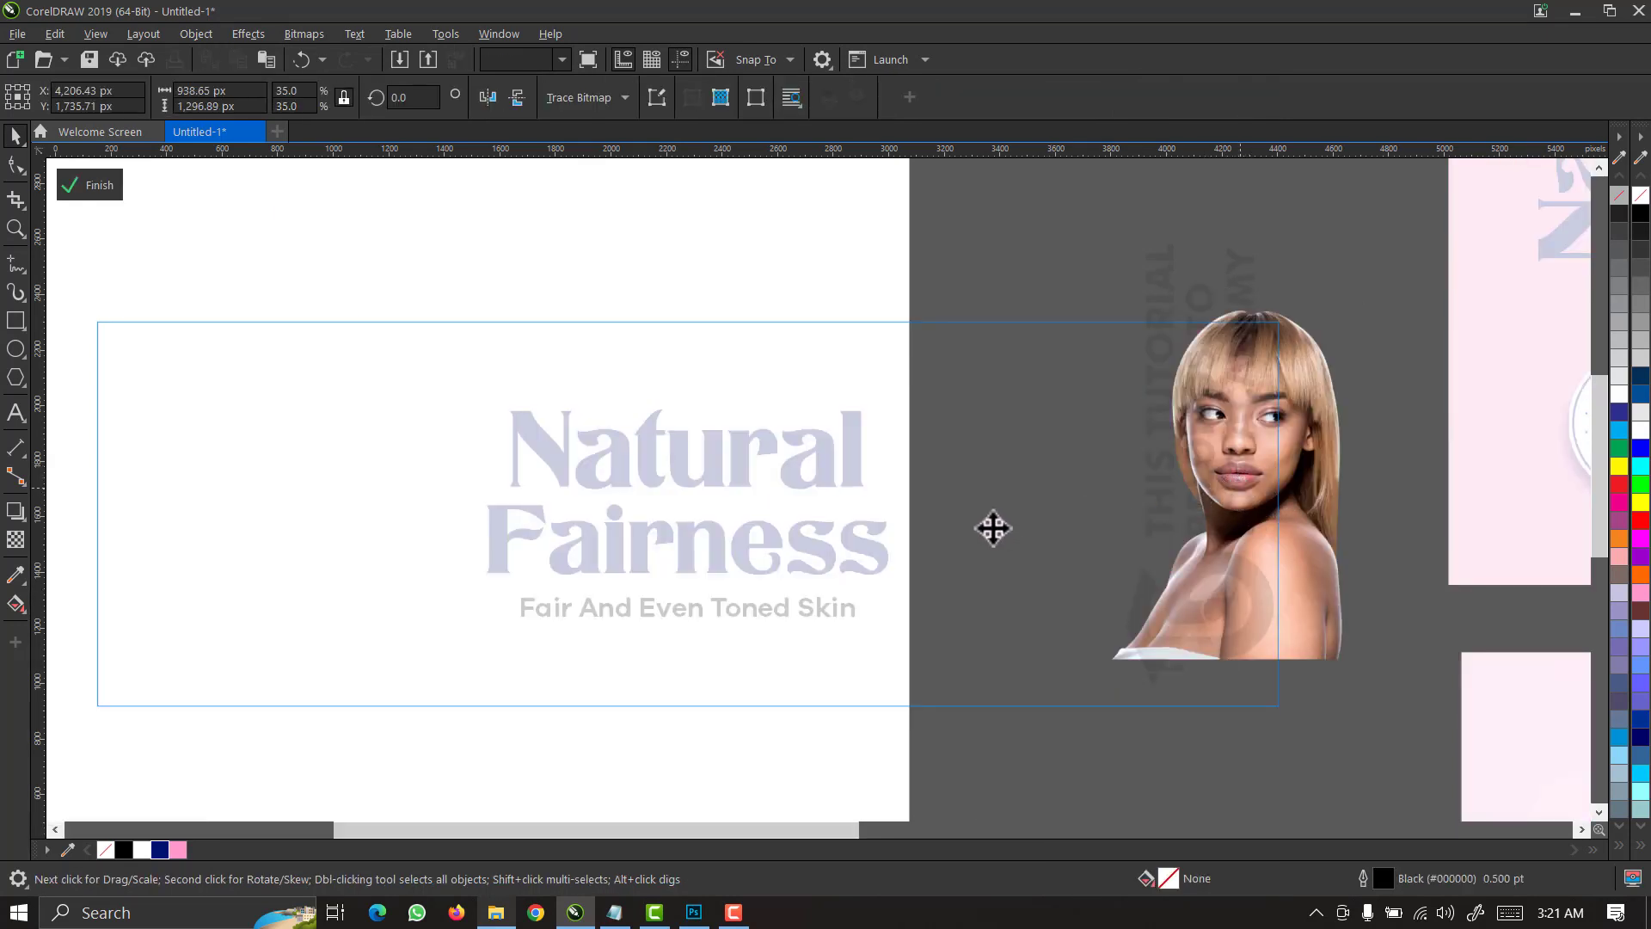
drag(993, 528, 976, 545)
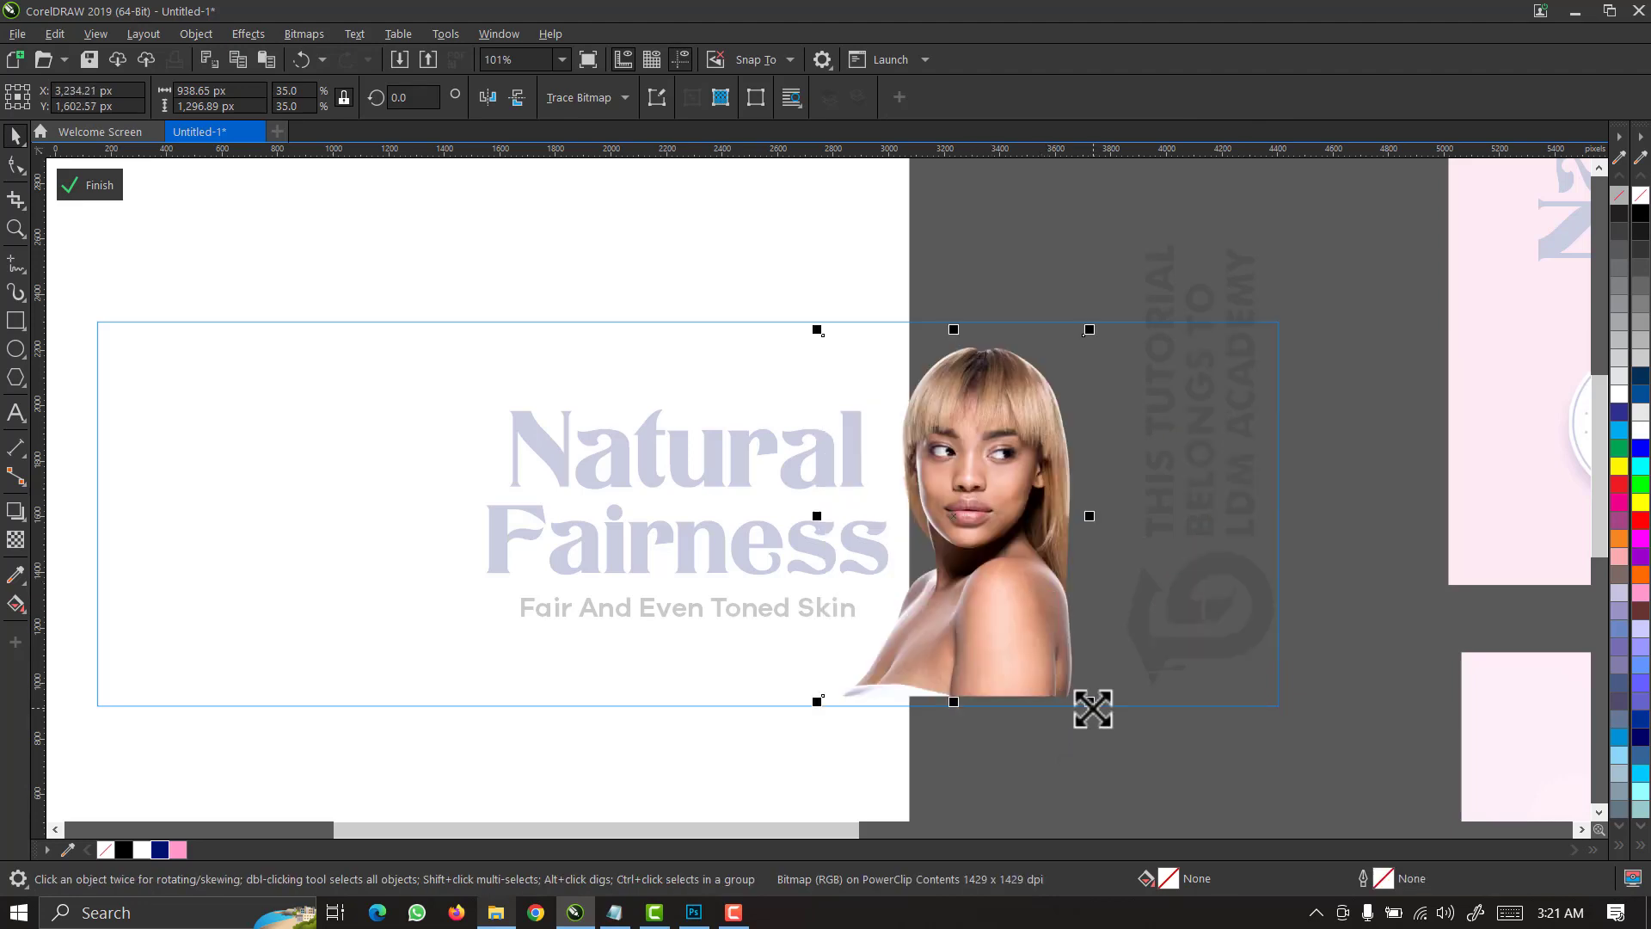
drag(1090, 703, 1123, 730)
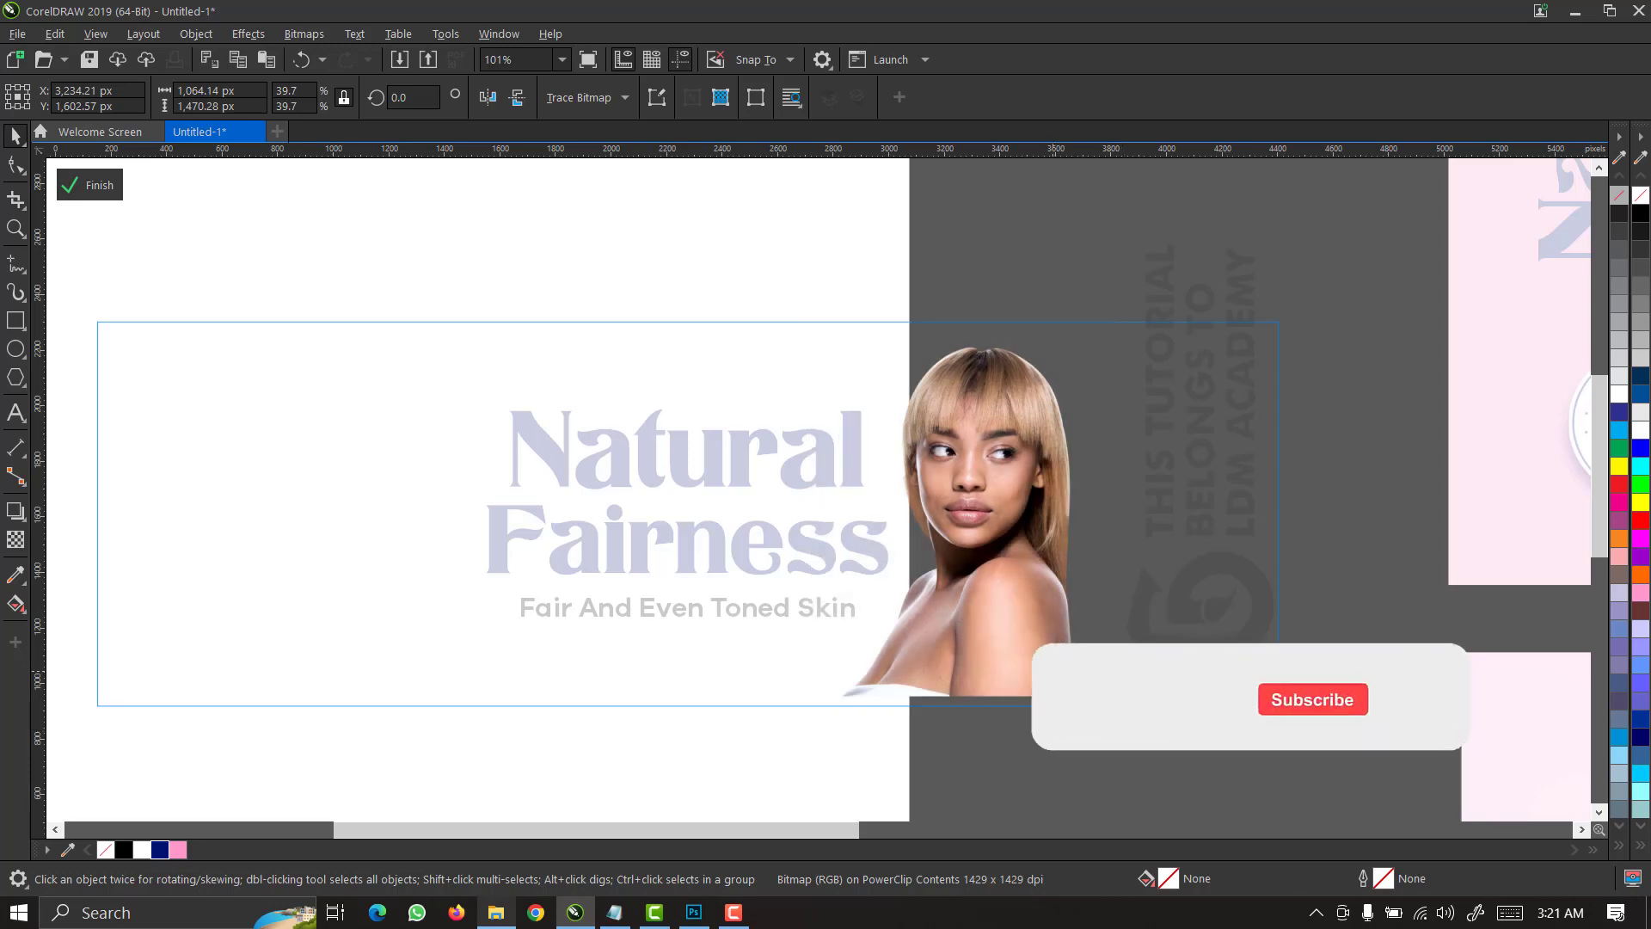
drag(1033, 632, 1034, 655)
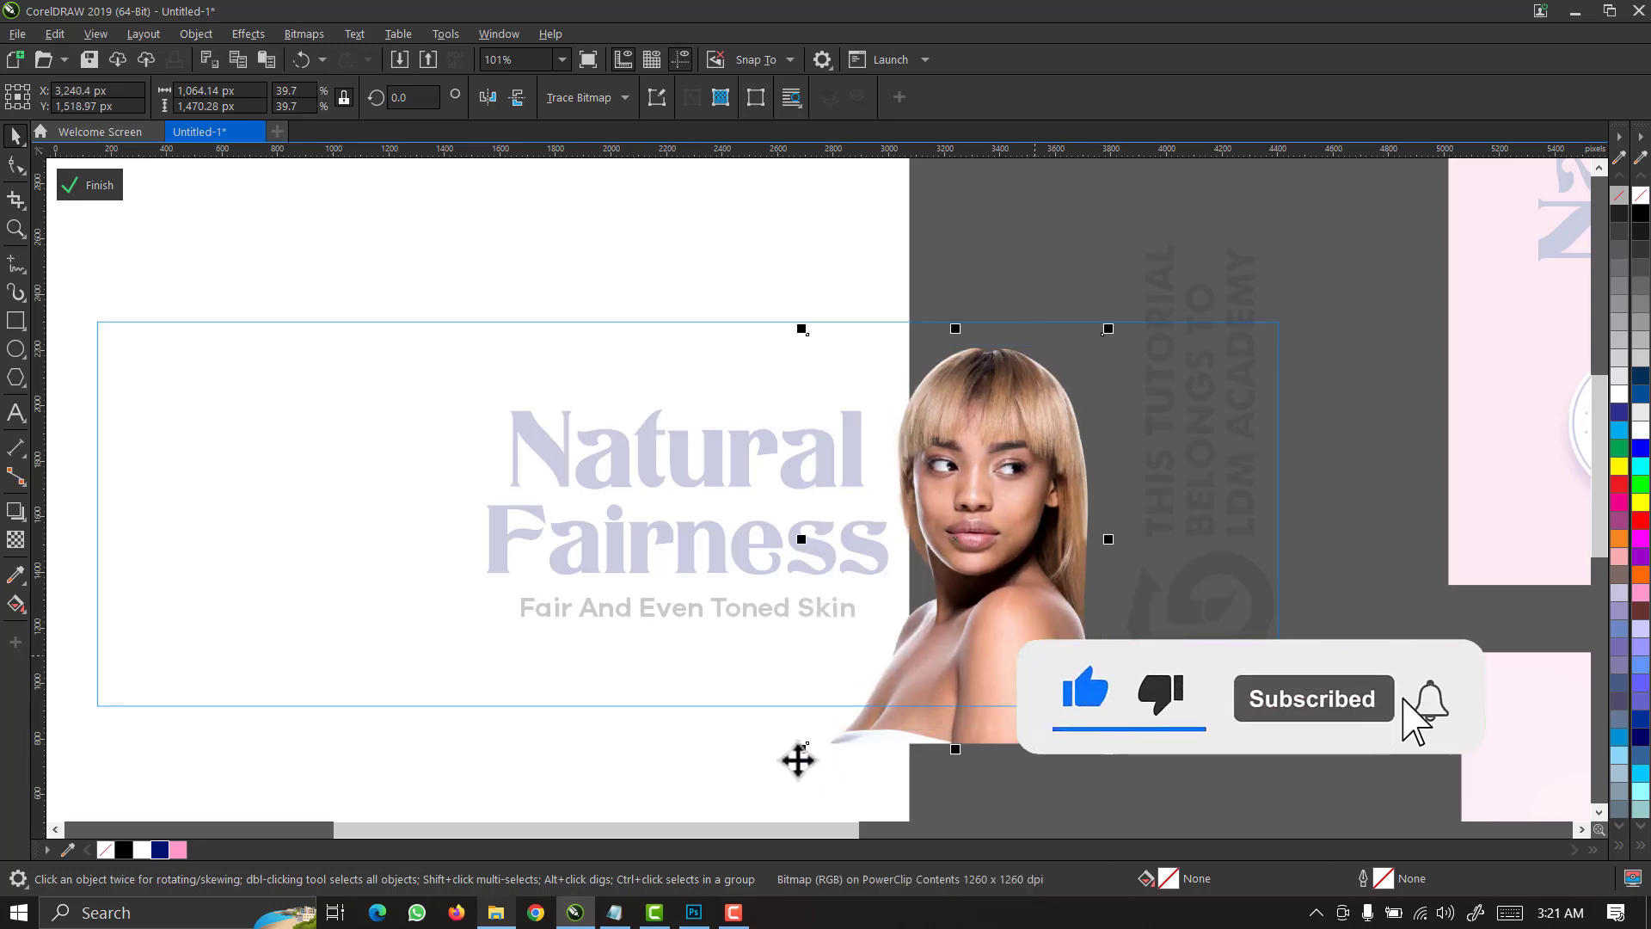
drag(832, 733, 826, 745)
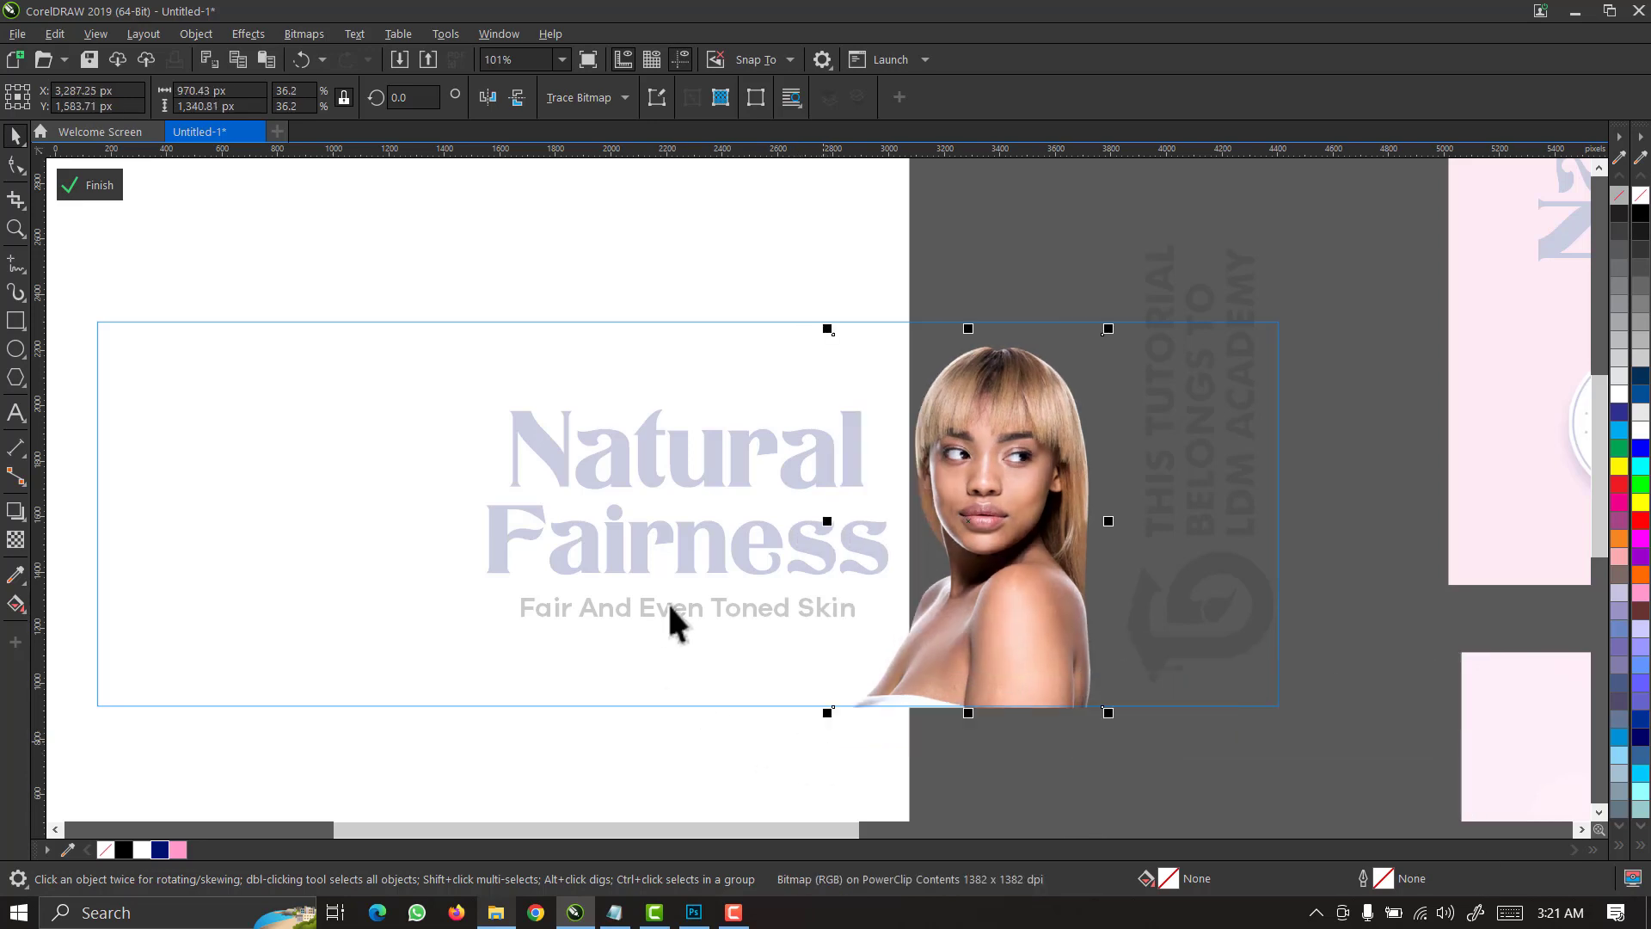
click(97, 189)
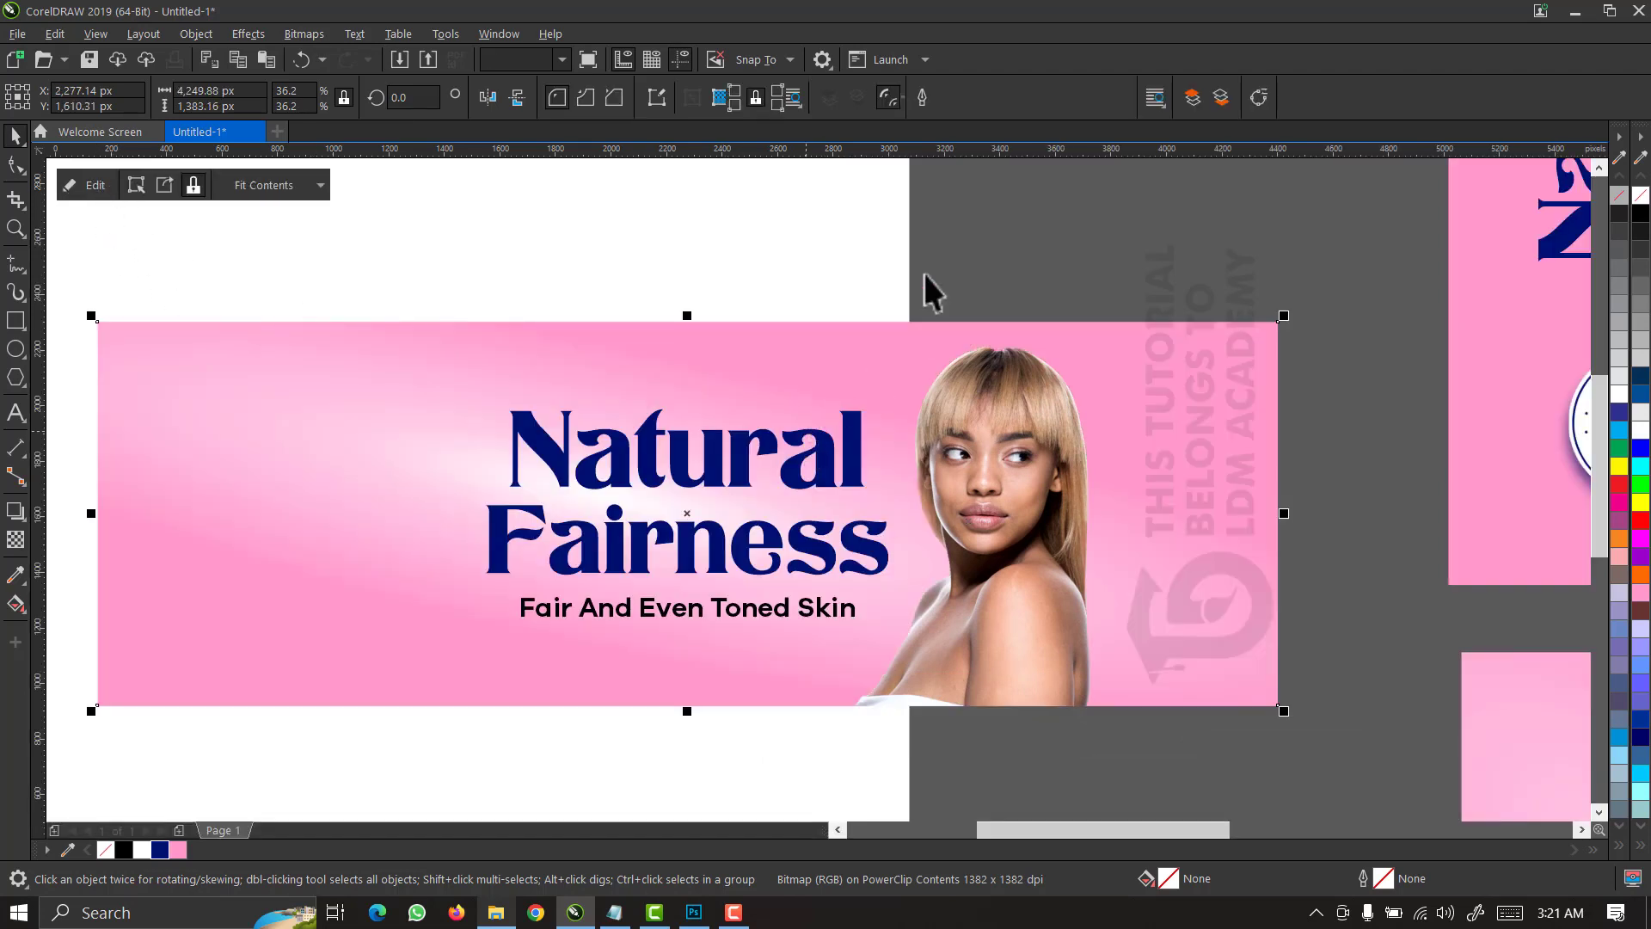
key(Escape)
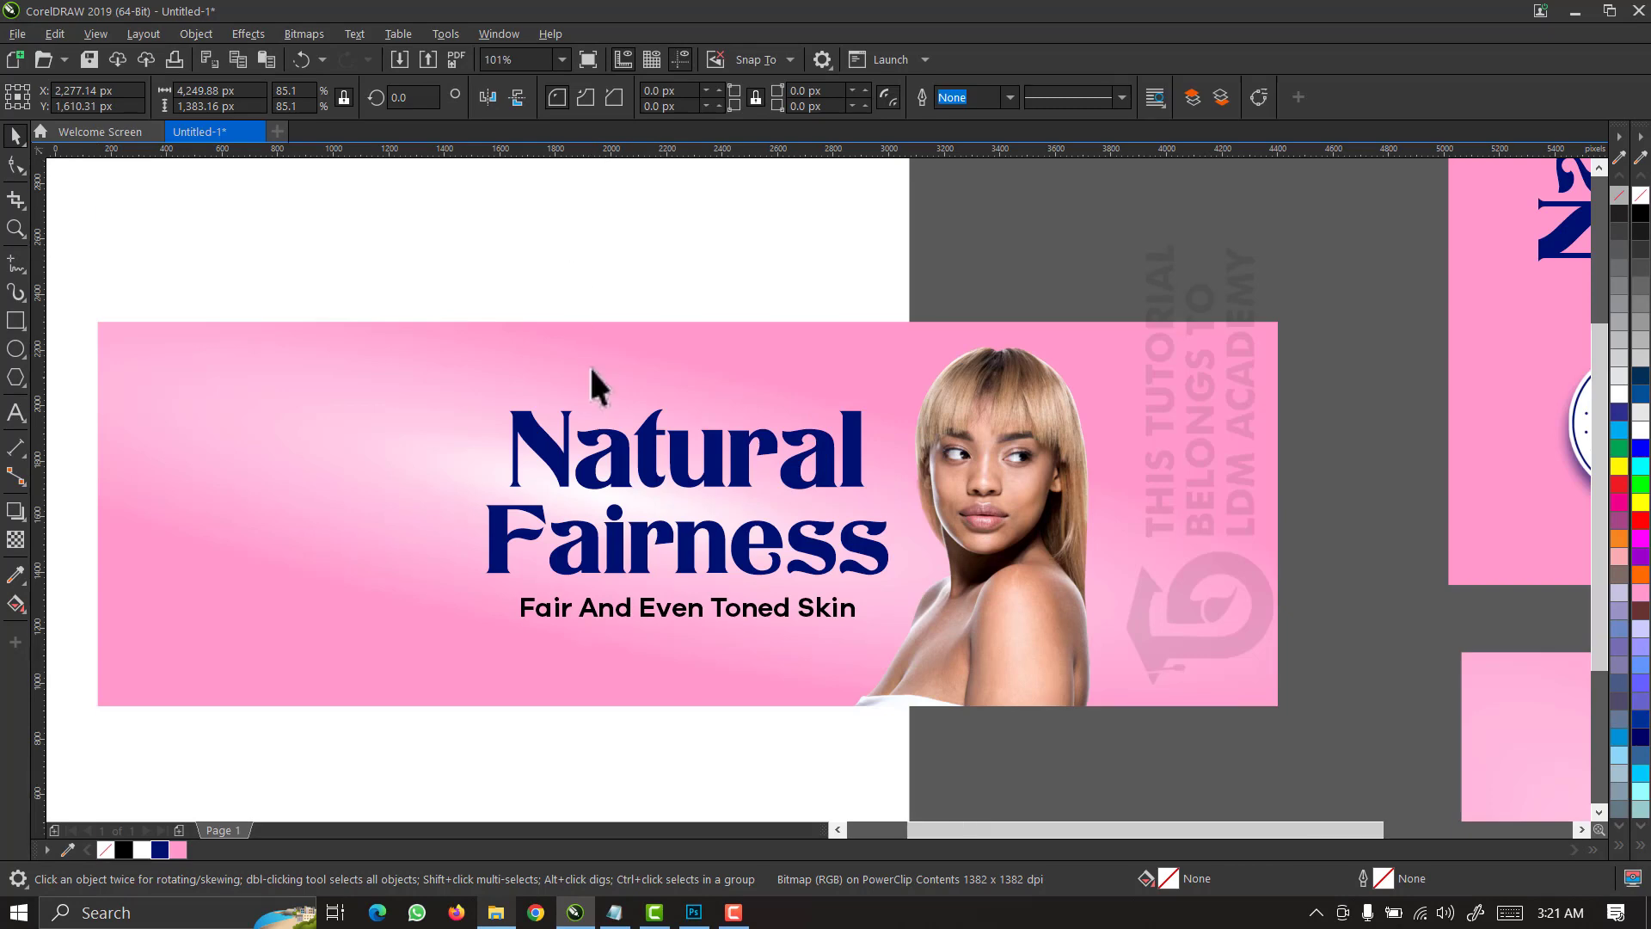
Bring the CREAM SPLASH image from the COSMETIC PACKAGE DESIGN folder into the CorelDRAW document and PowerClip it inside the pink label
scroll(593, 379, down, 3)
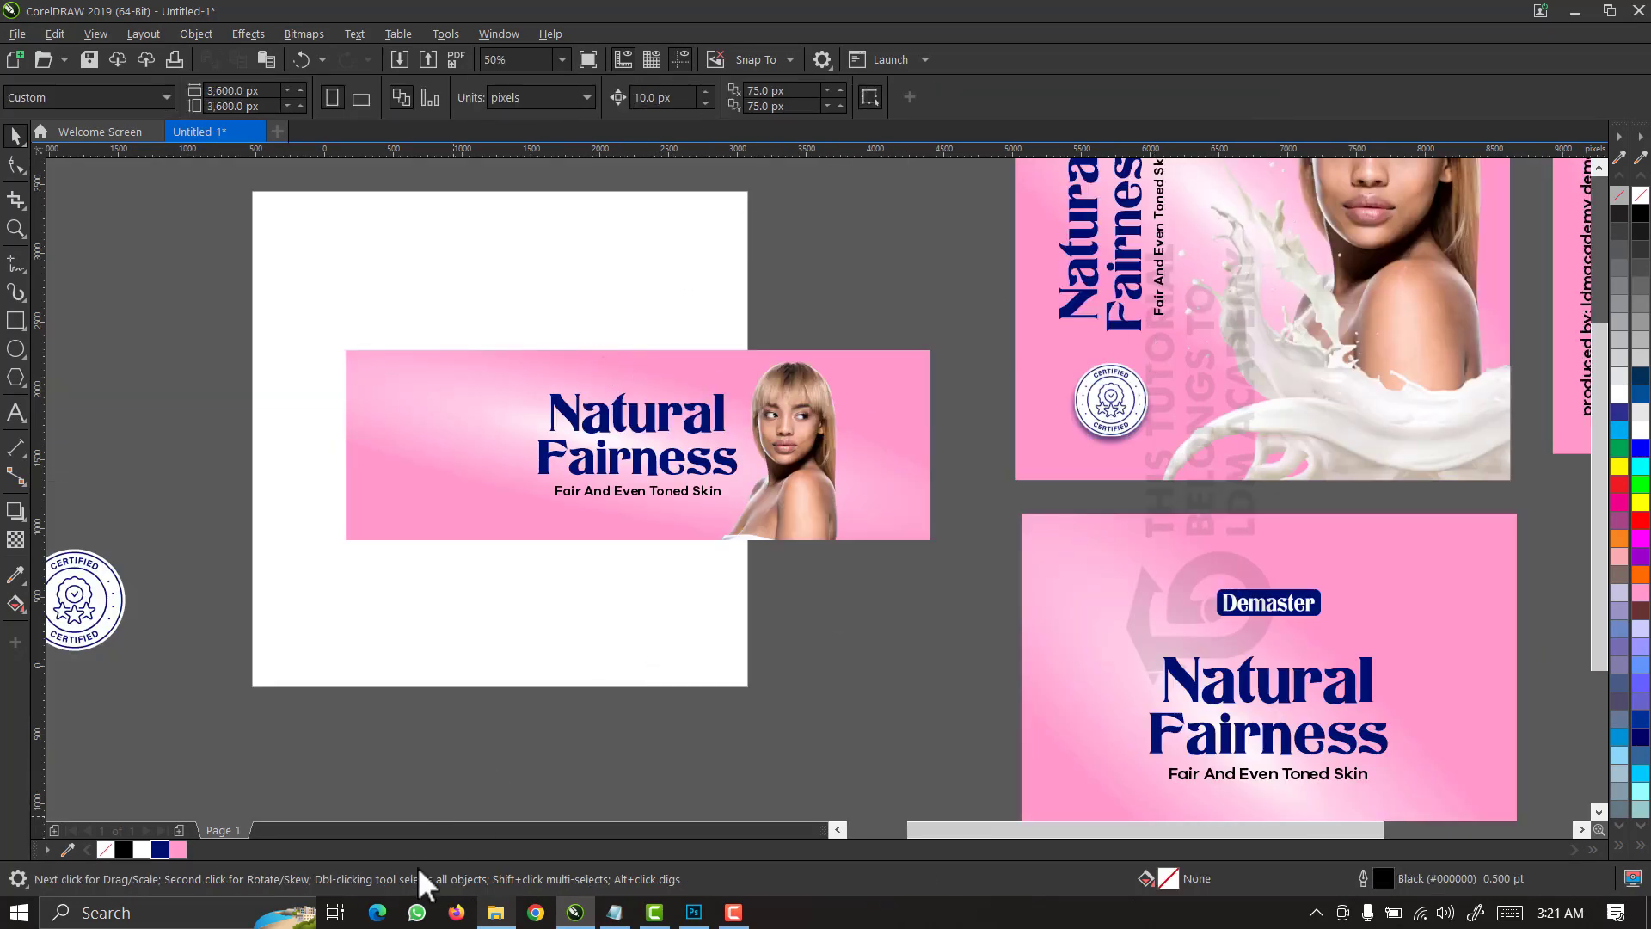
click(497, 912)
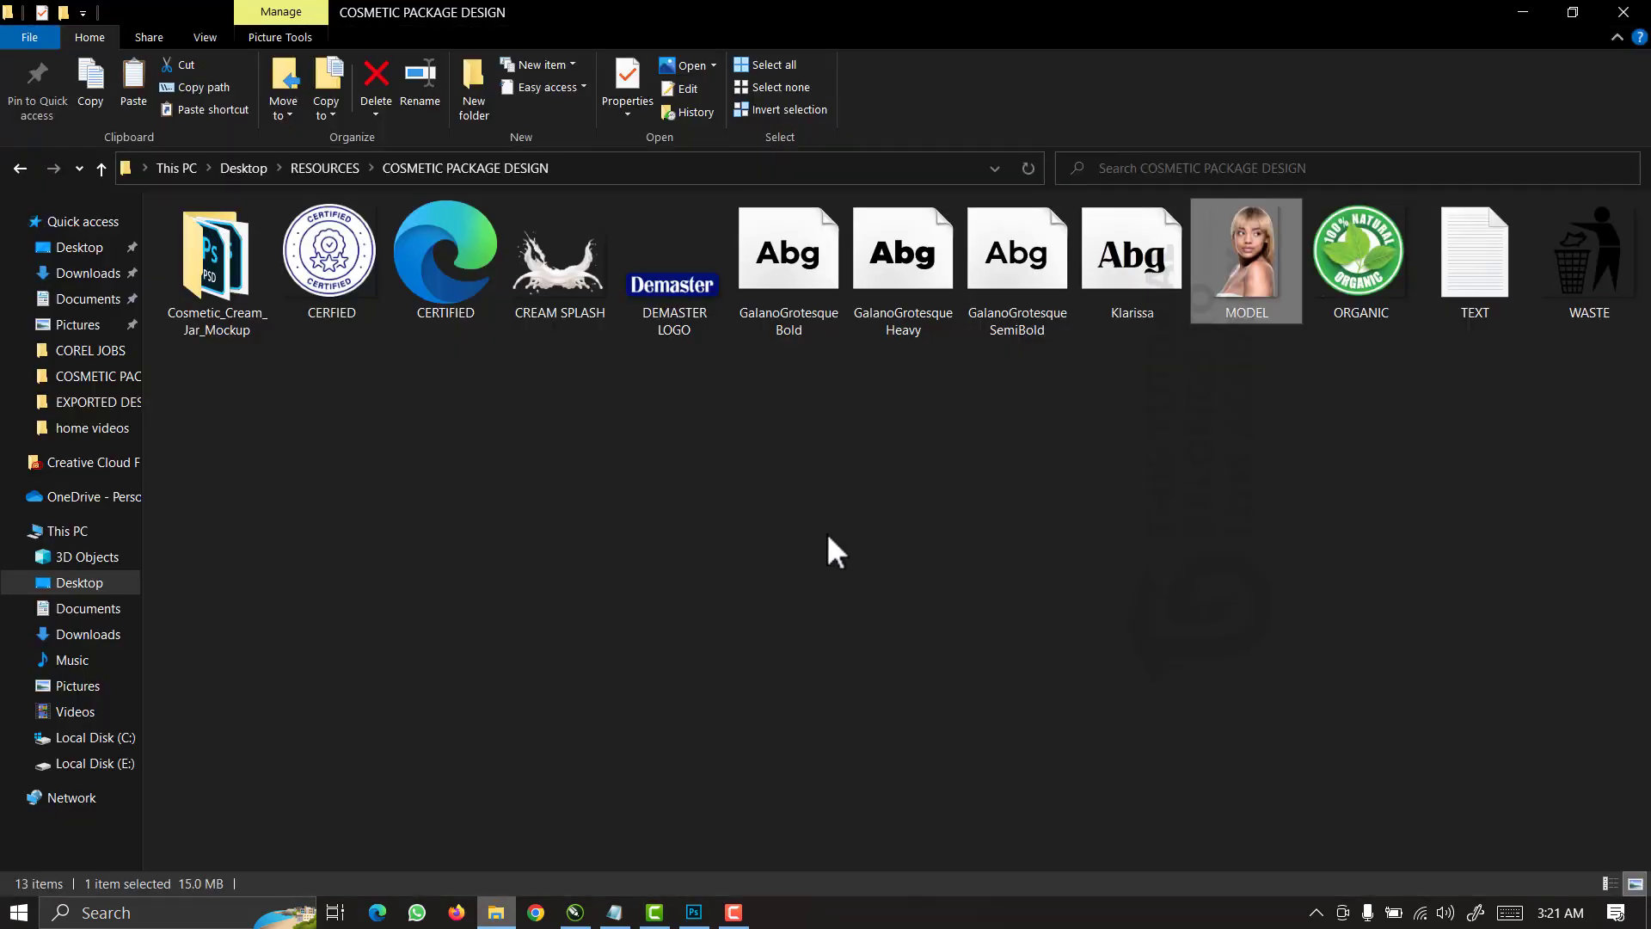
click(597, 414)
drag(547, 266, 608, 603)
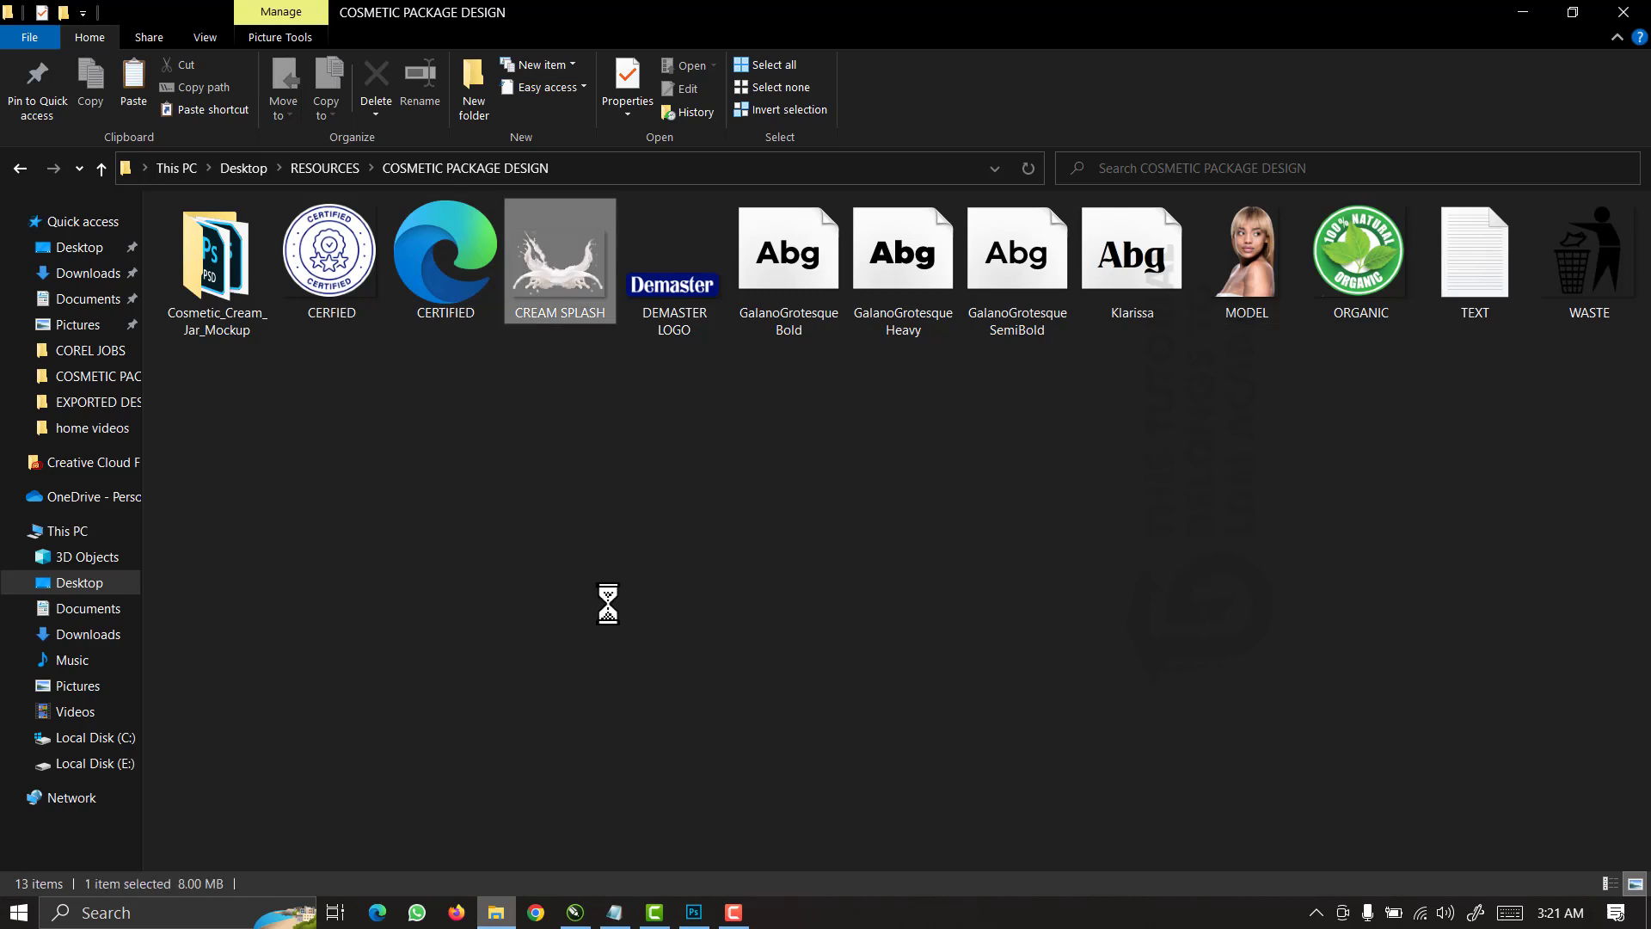
click(575, 913)
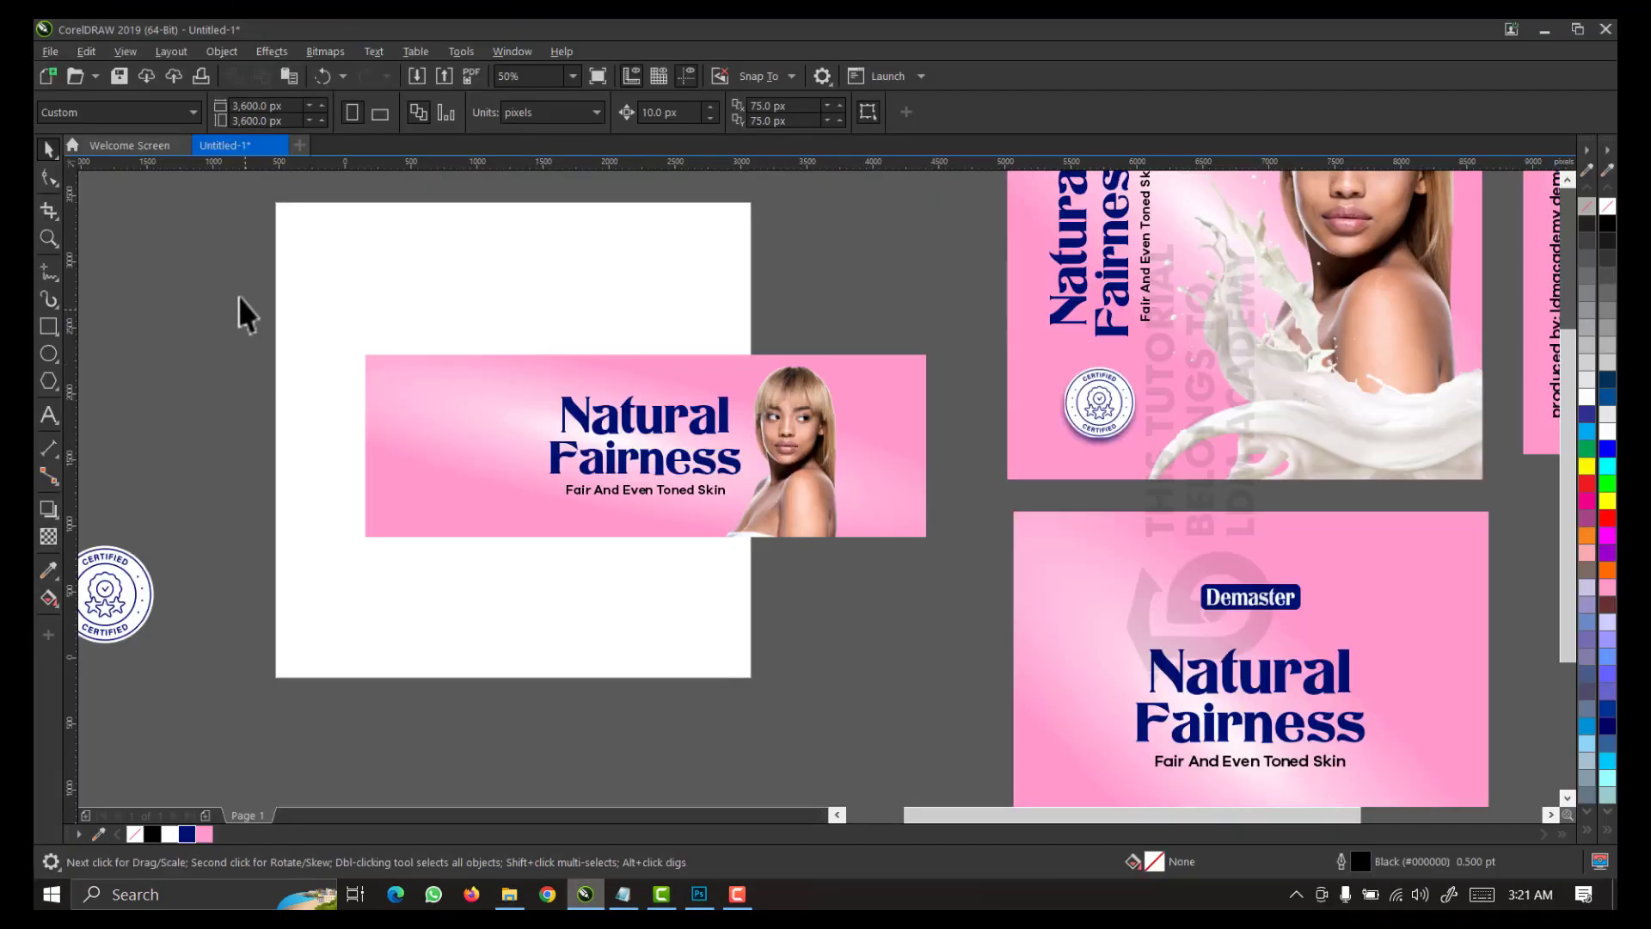
right_click(239, 296)
click(281, 446)
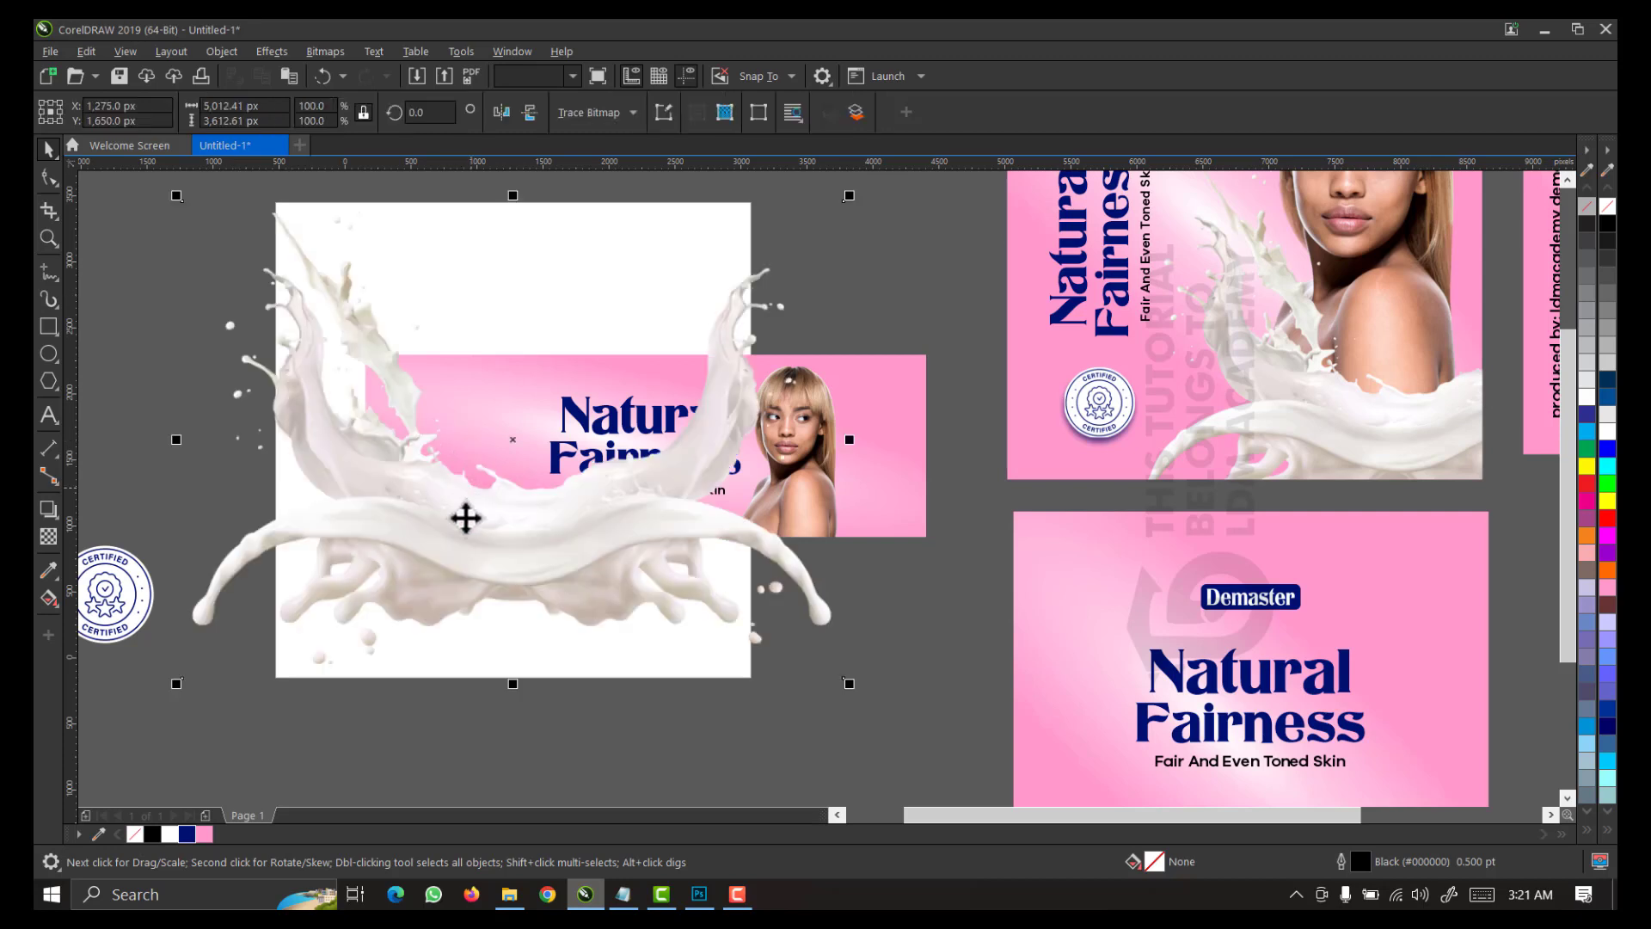
drag(466, 518, 909, 476)
click(915, 468)
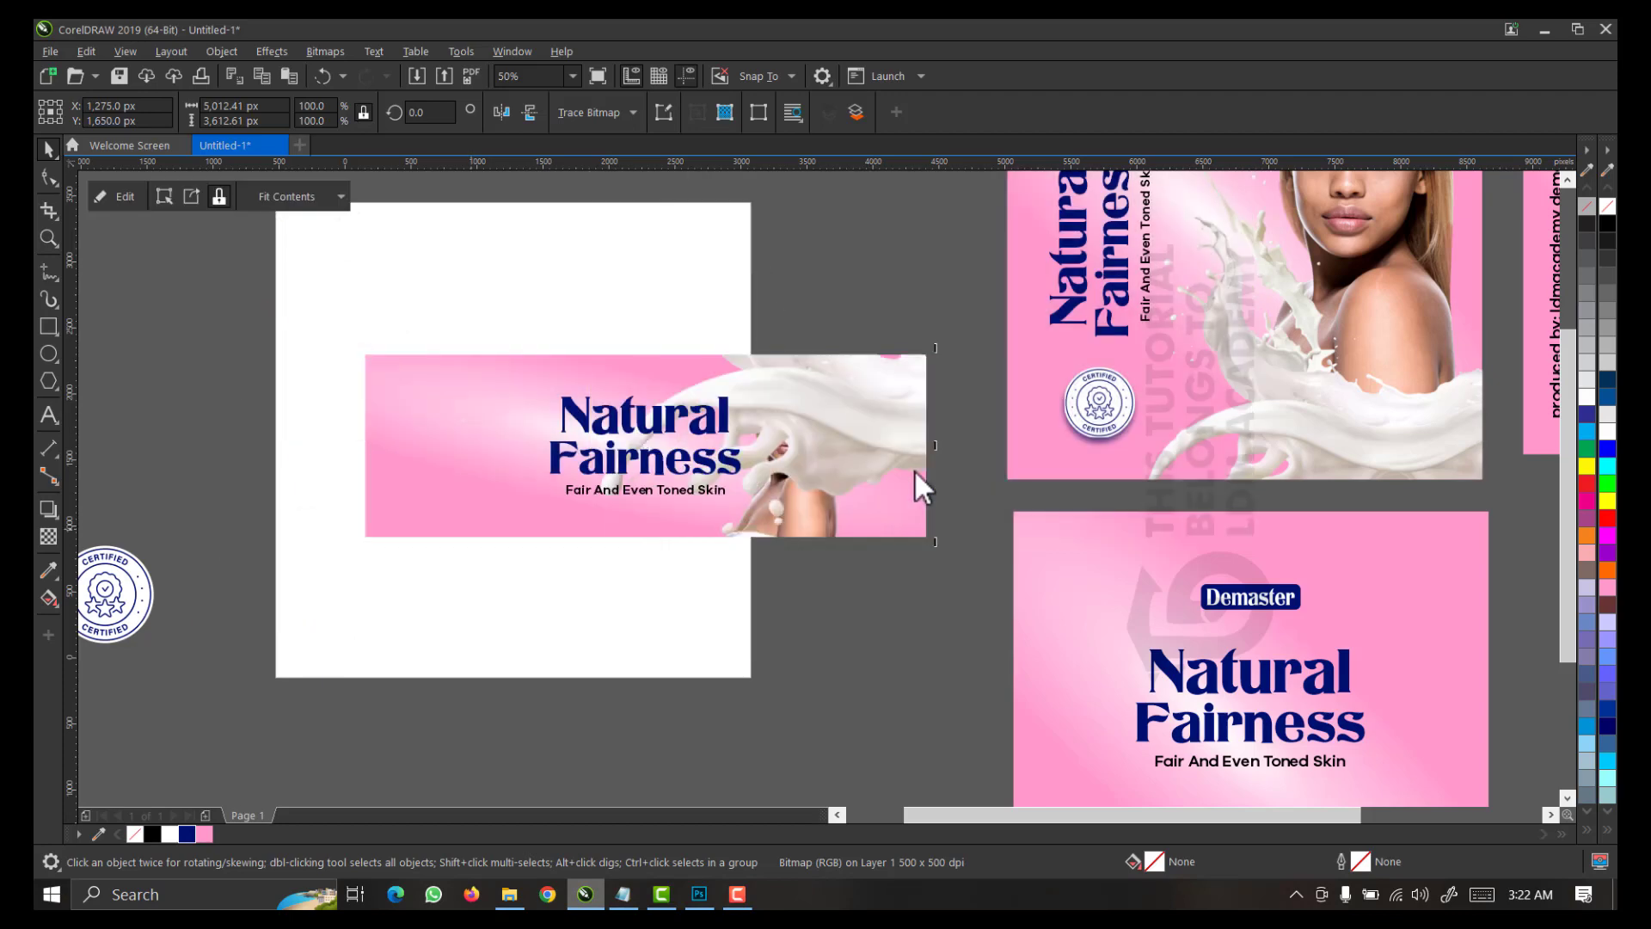
Edit the label's PowerClip contents and apply a uniform transparency of 60 to the cream splash
right_click(885, 430)
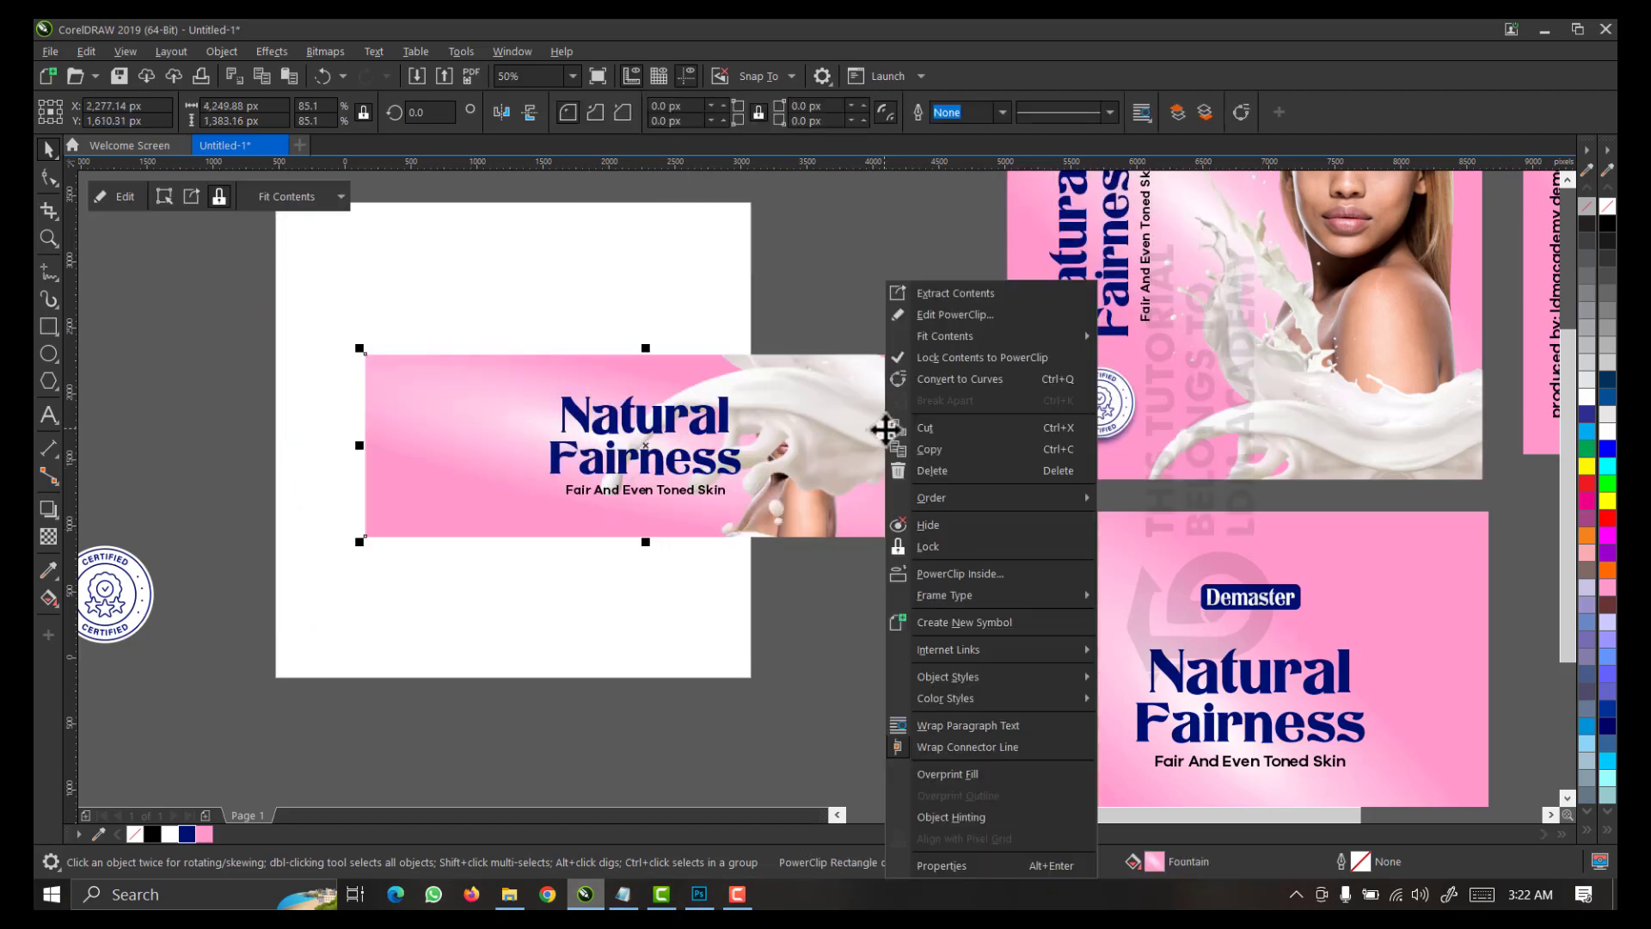
click(936, 312)
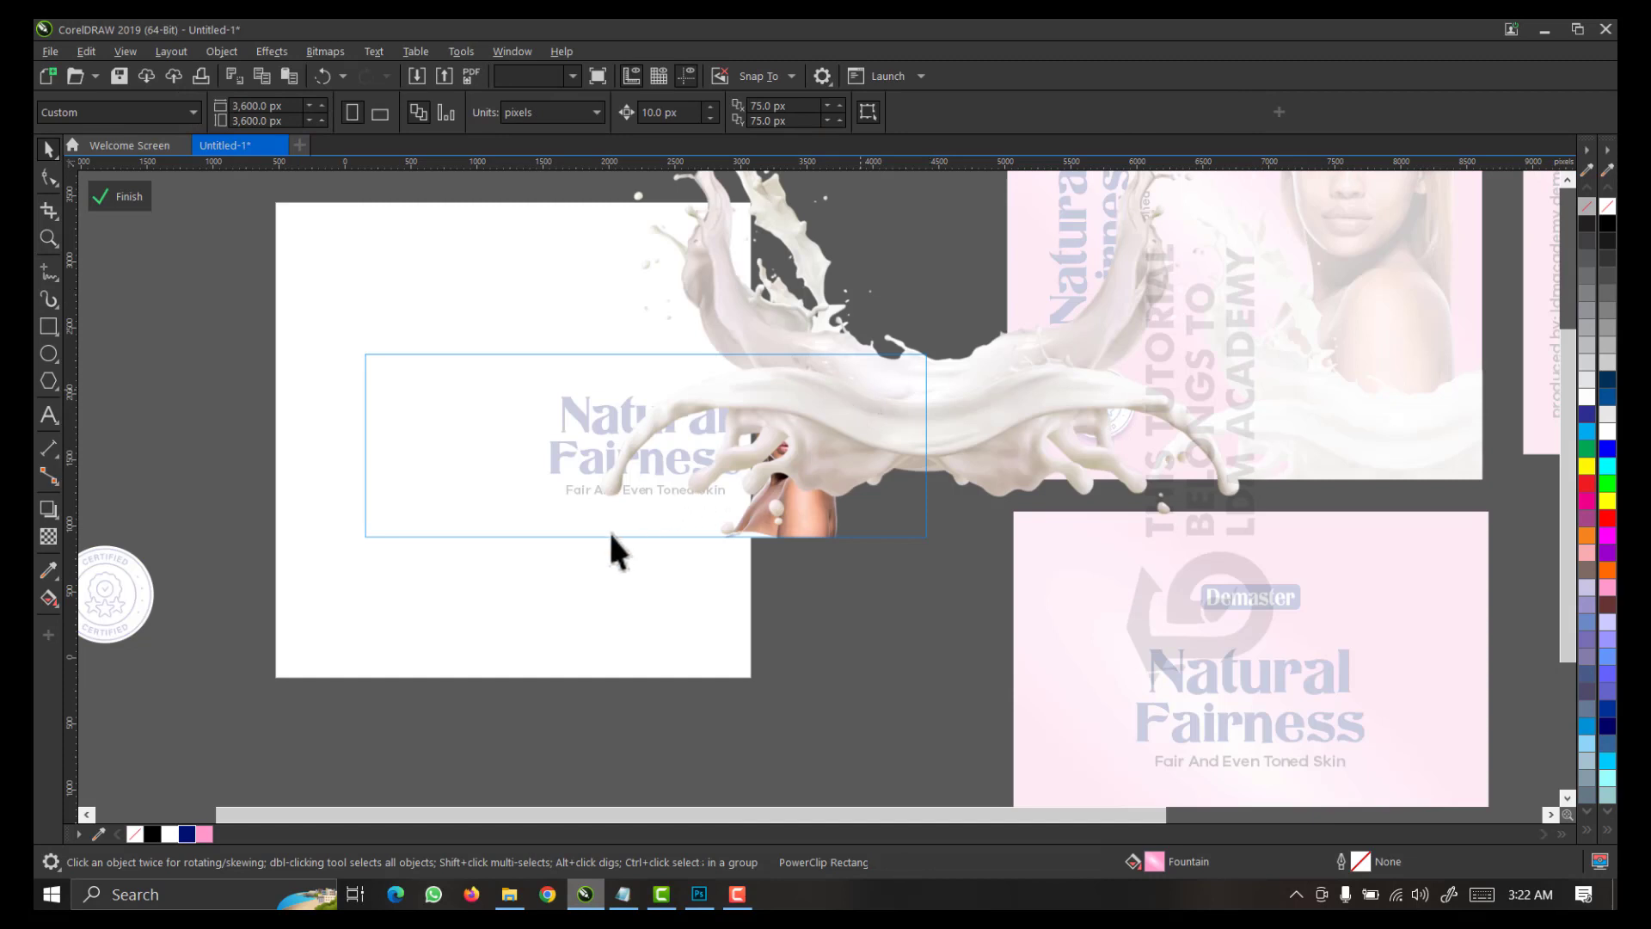
click(663, 447)
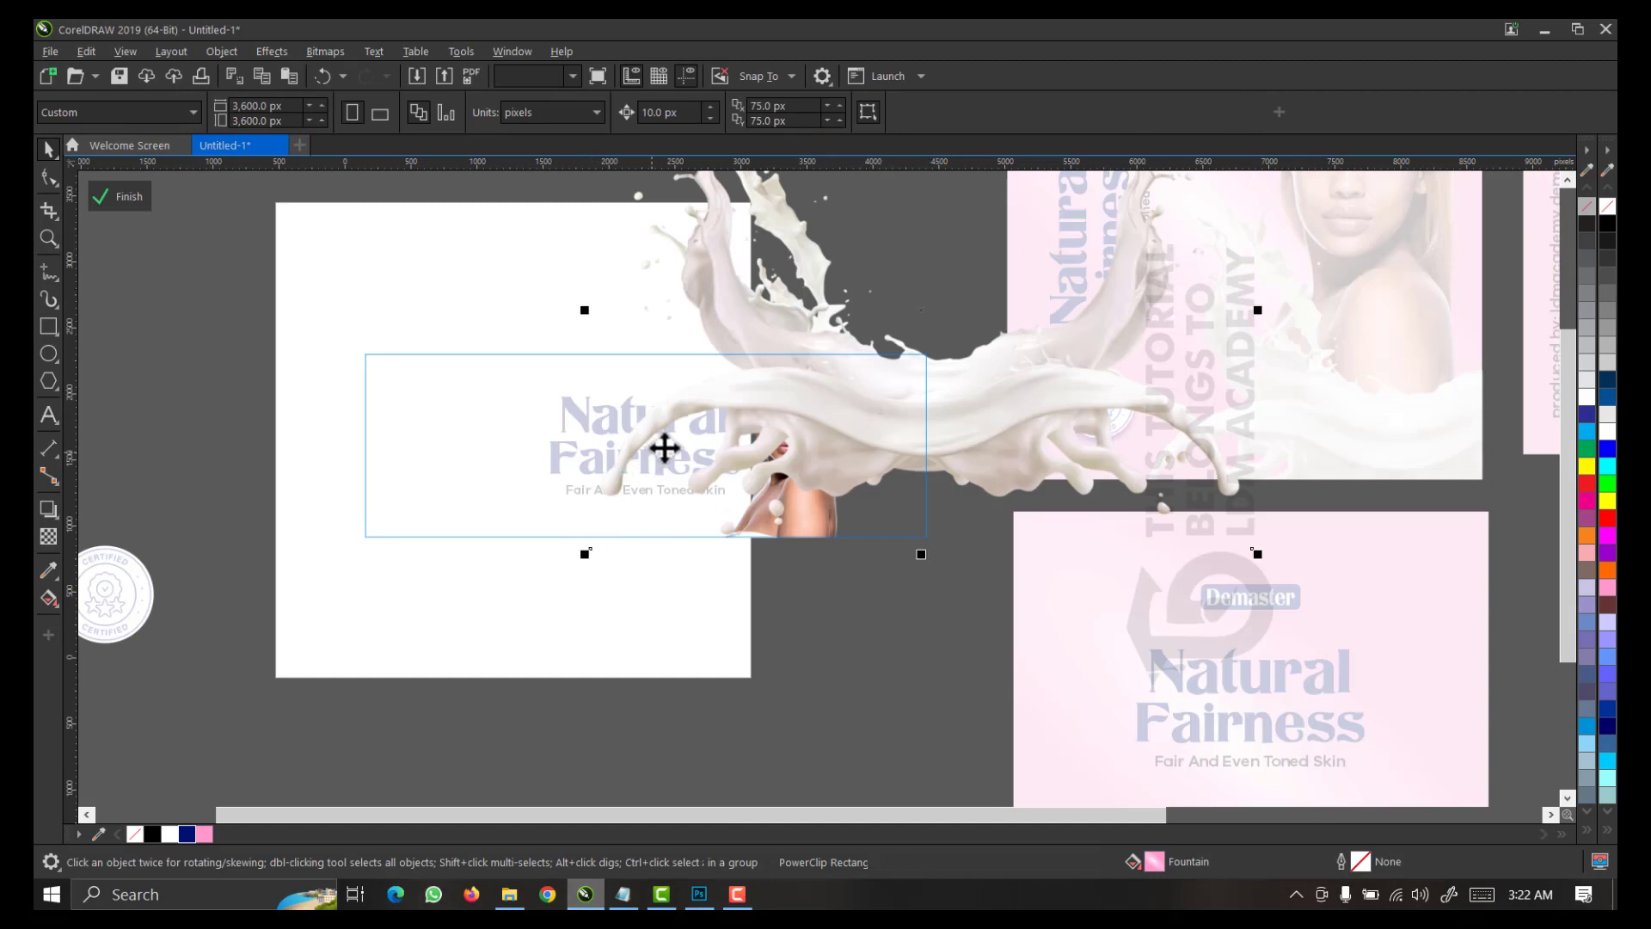
click(45, 538)
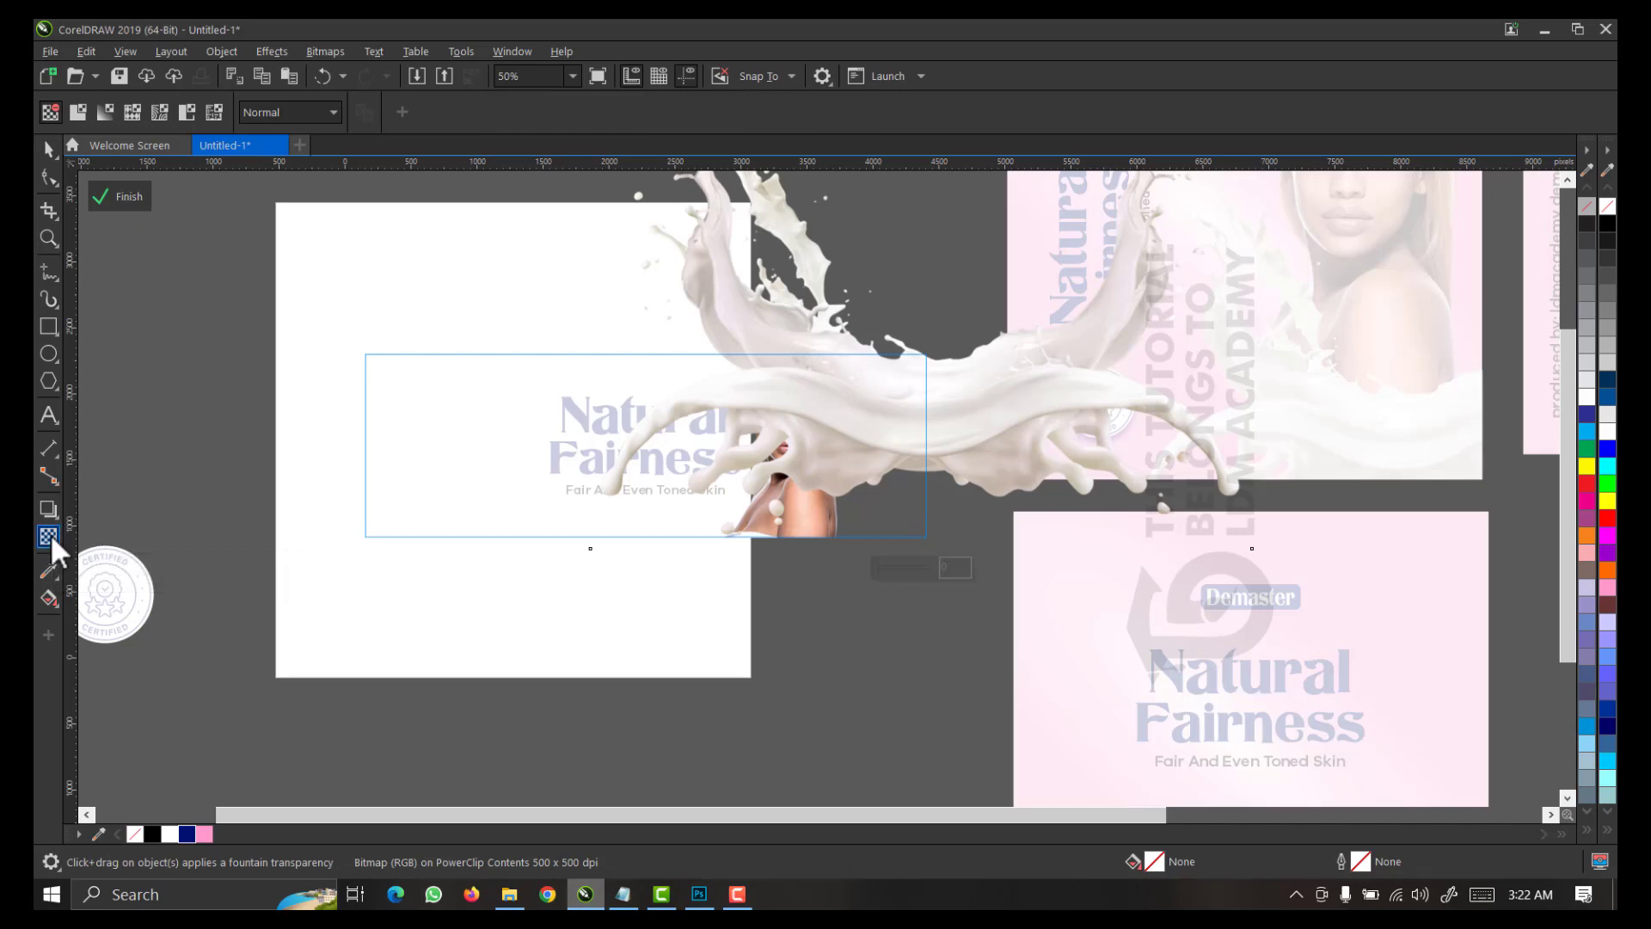
click(84, 115)
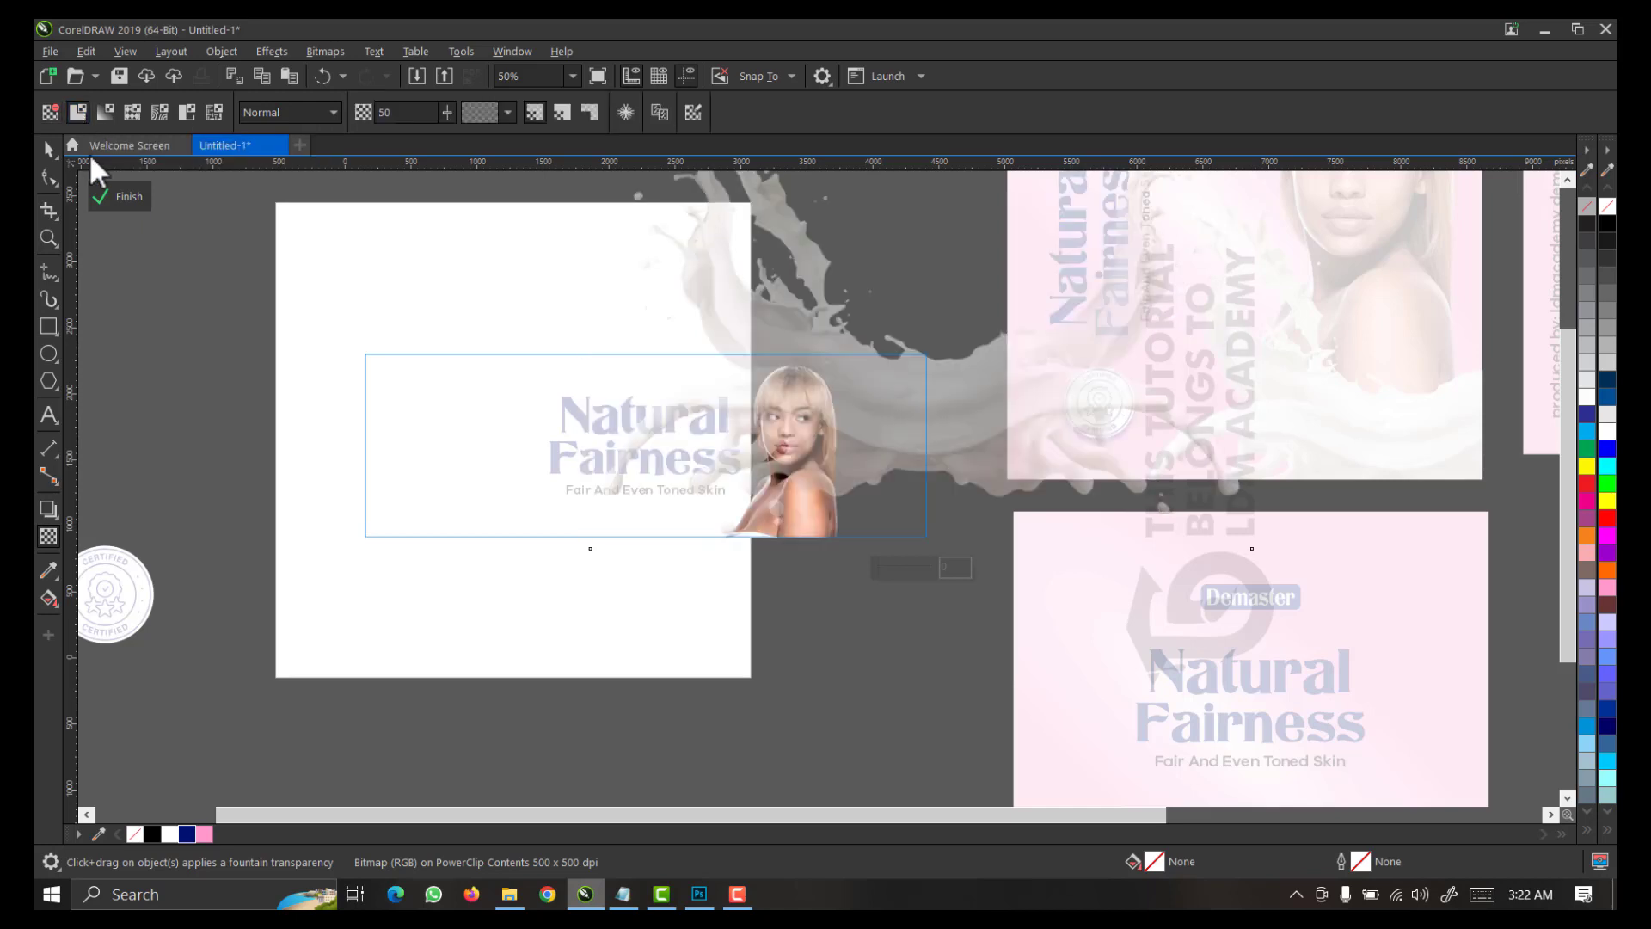
click(402, 113)
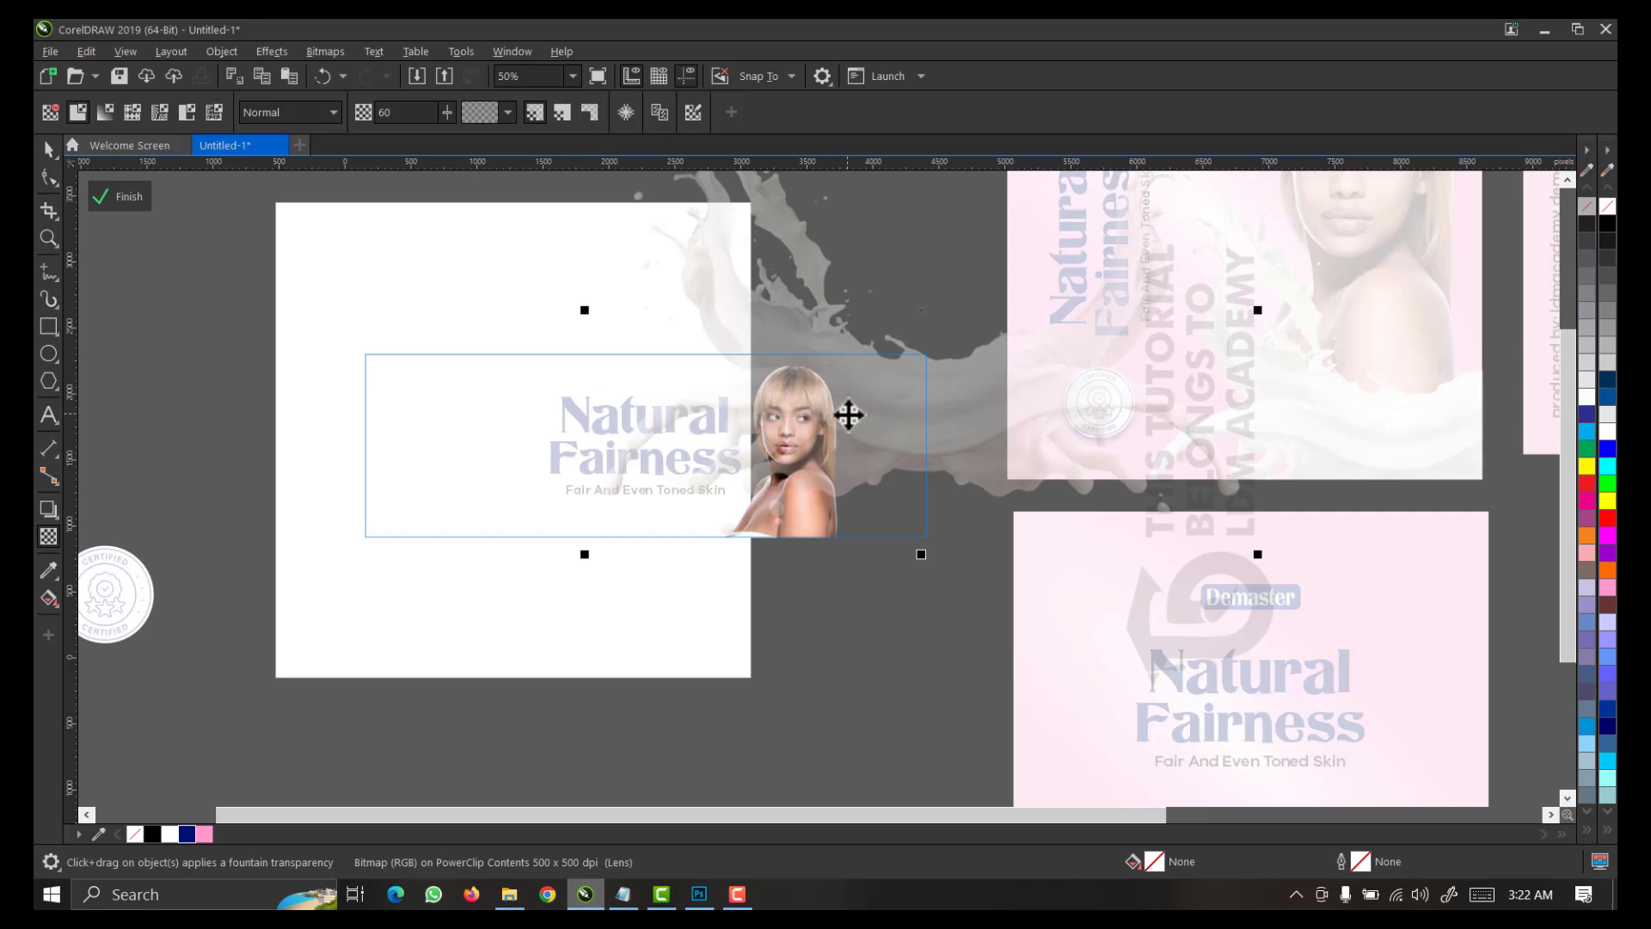
Scale the cream splash to about 3,117 by 2,247 px, place it behind the woman's portrait, and finish editing the PowerClip
key(space)
drag(584, 561, 782, 417)
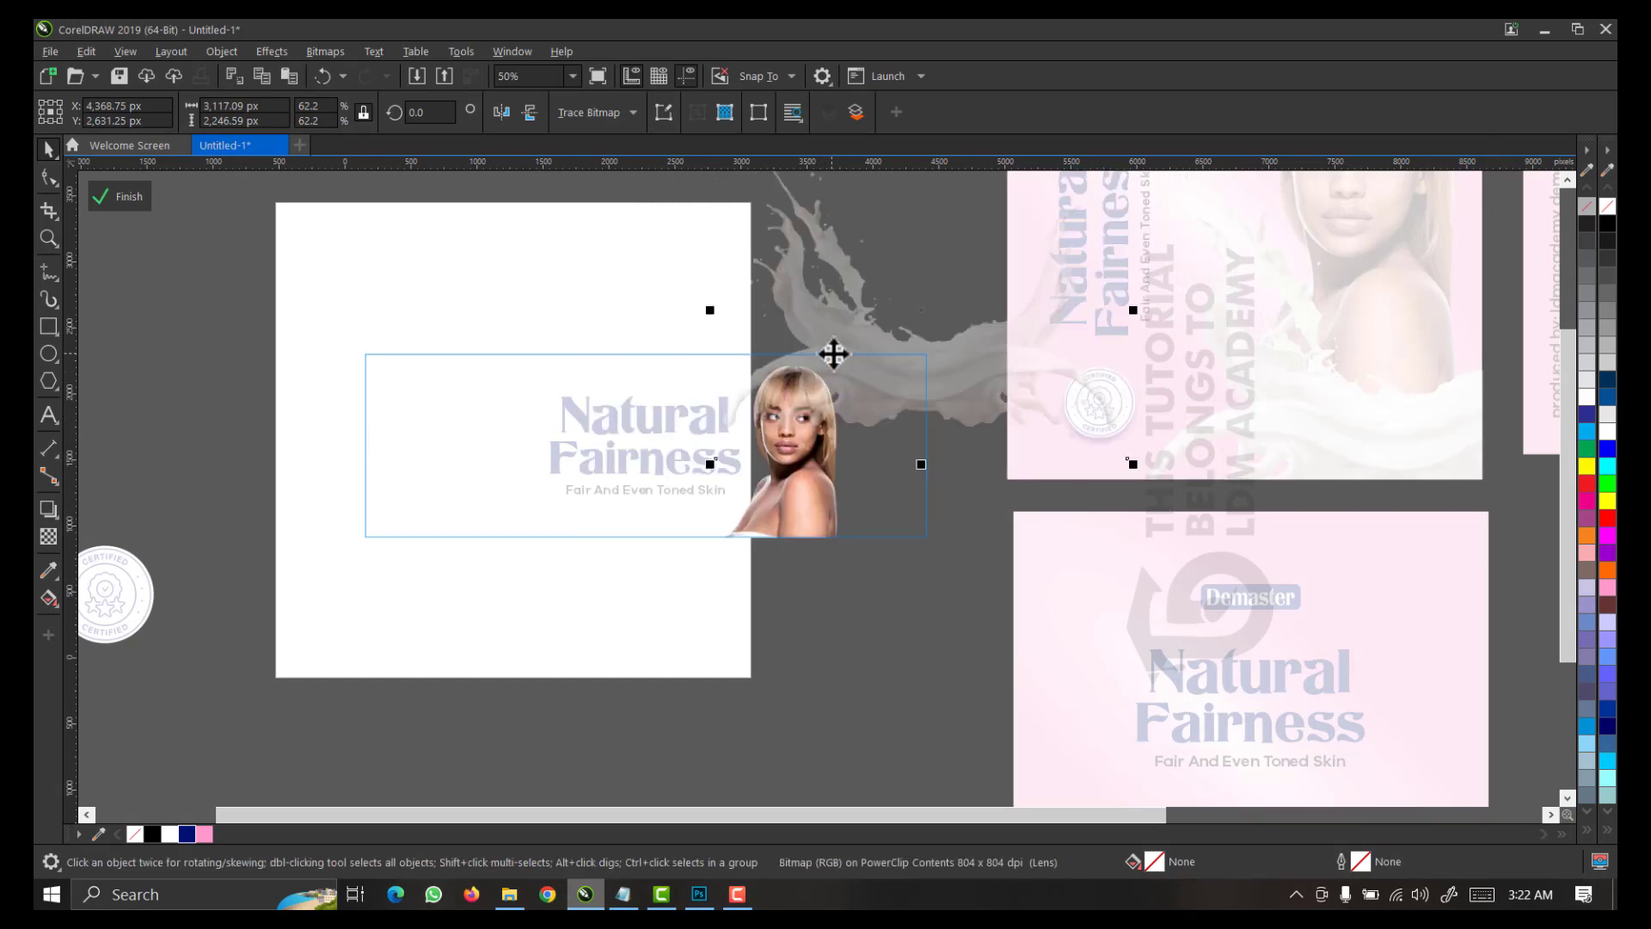
drag(869, 410, 902, 458)
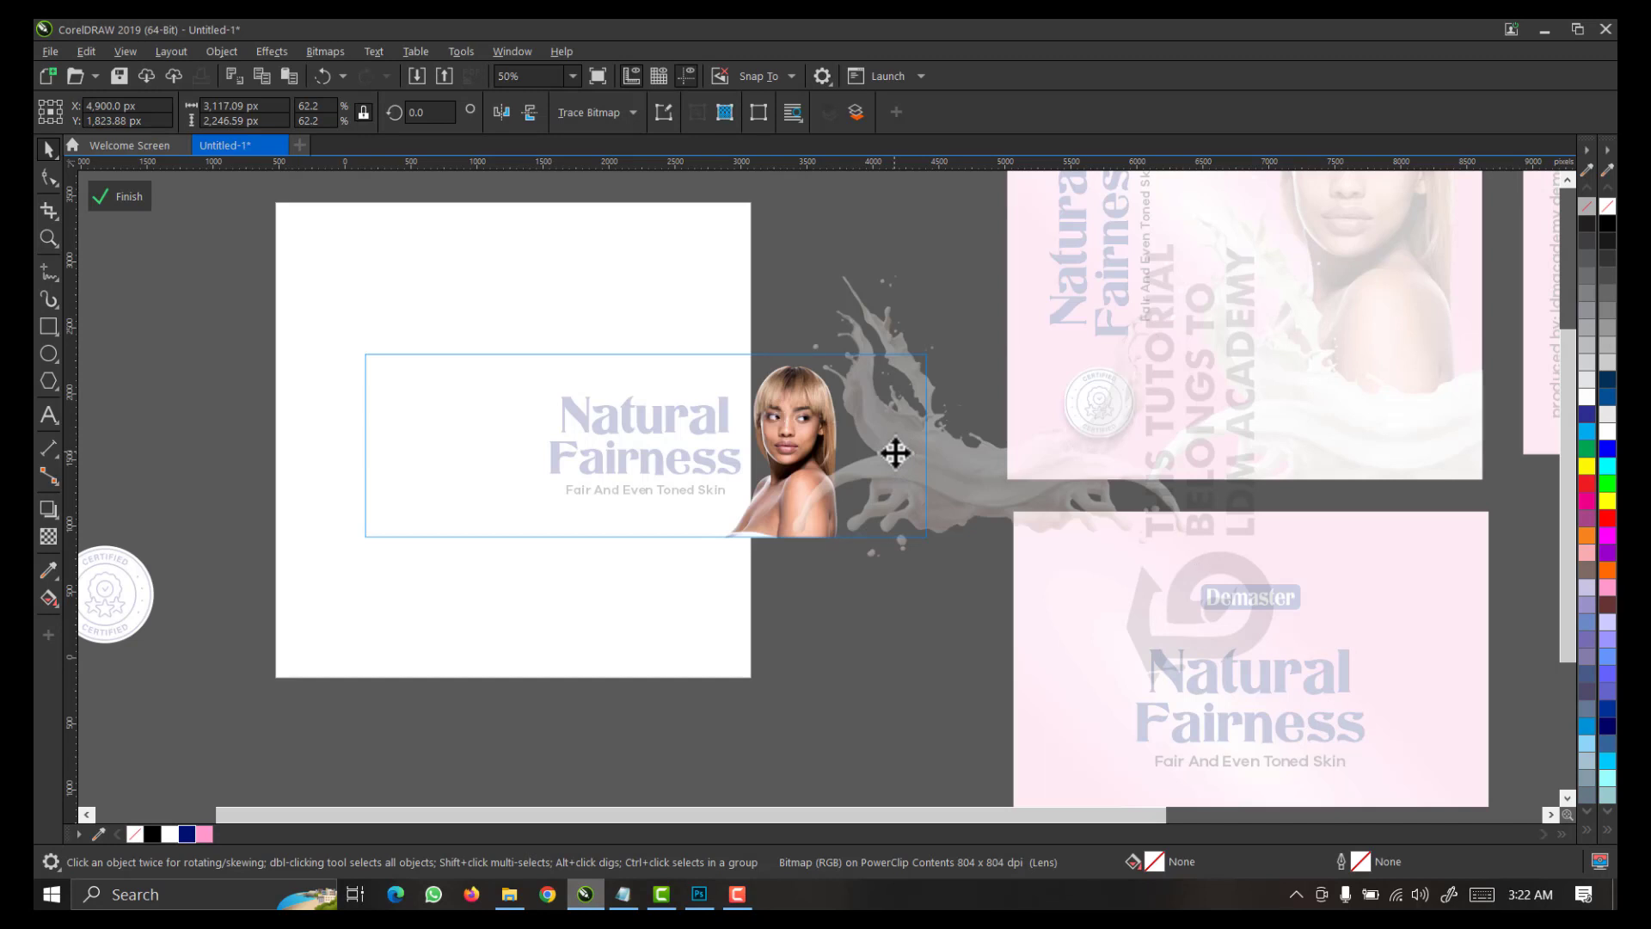
drag(895, 452, 830, 482)
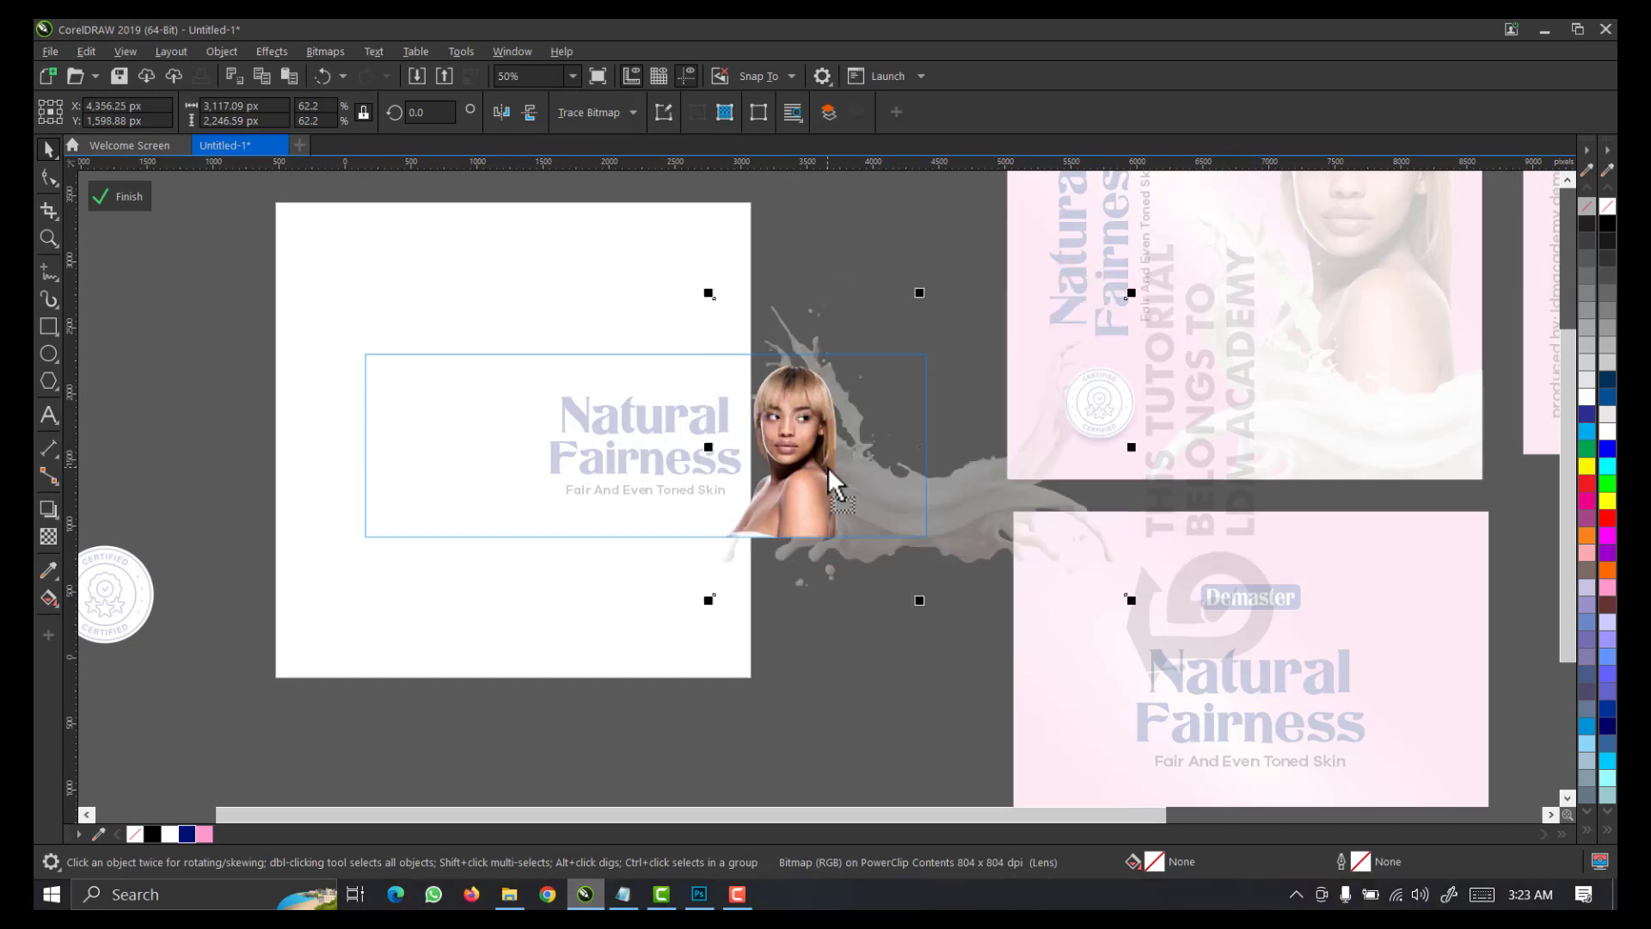
ctrl+click(192, 287)
click(192, 287)
Reopen the label's PowerClip and shift the cream splash left to about X 4,085 px, so it spreads on both sides of the woman
key(F2)
drag(977, 313, 275, 560)
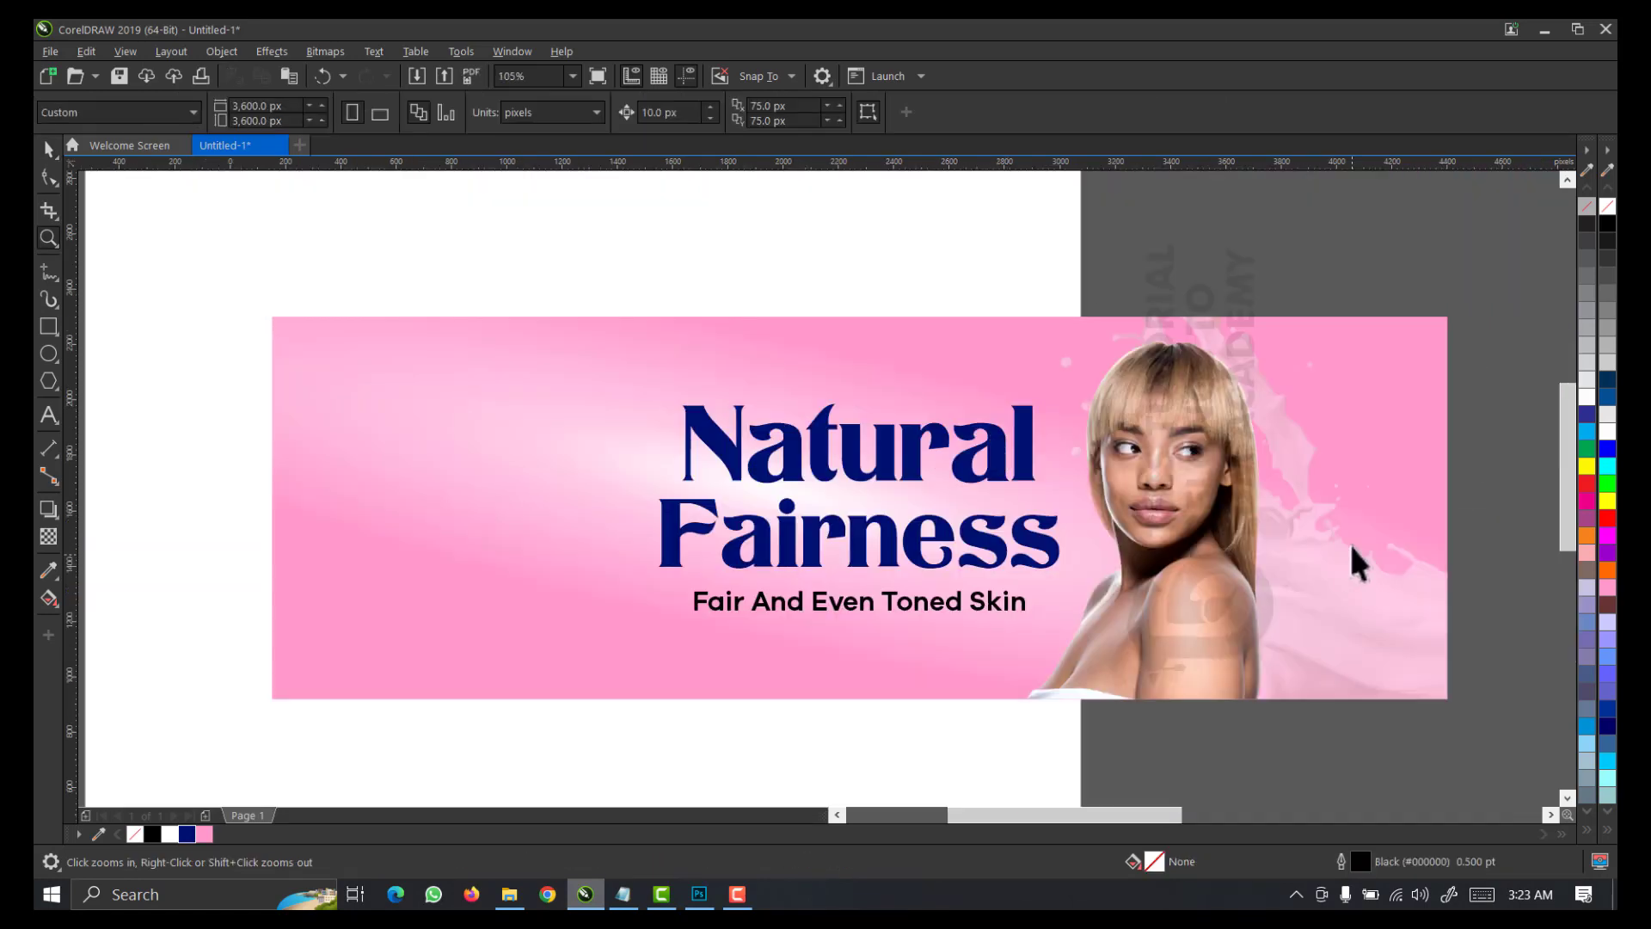
ctrl+click(1367, 592)
drag(1367, 591, 1294, 595)
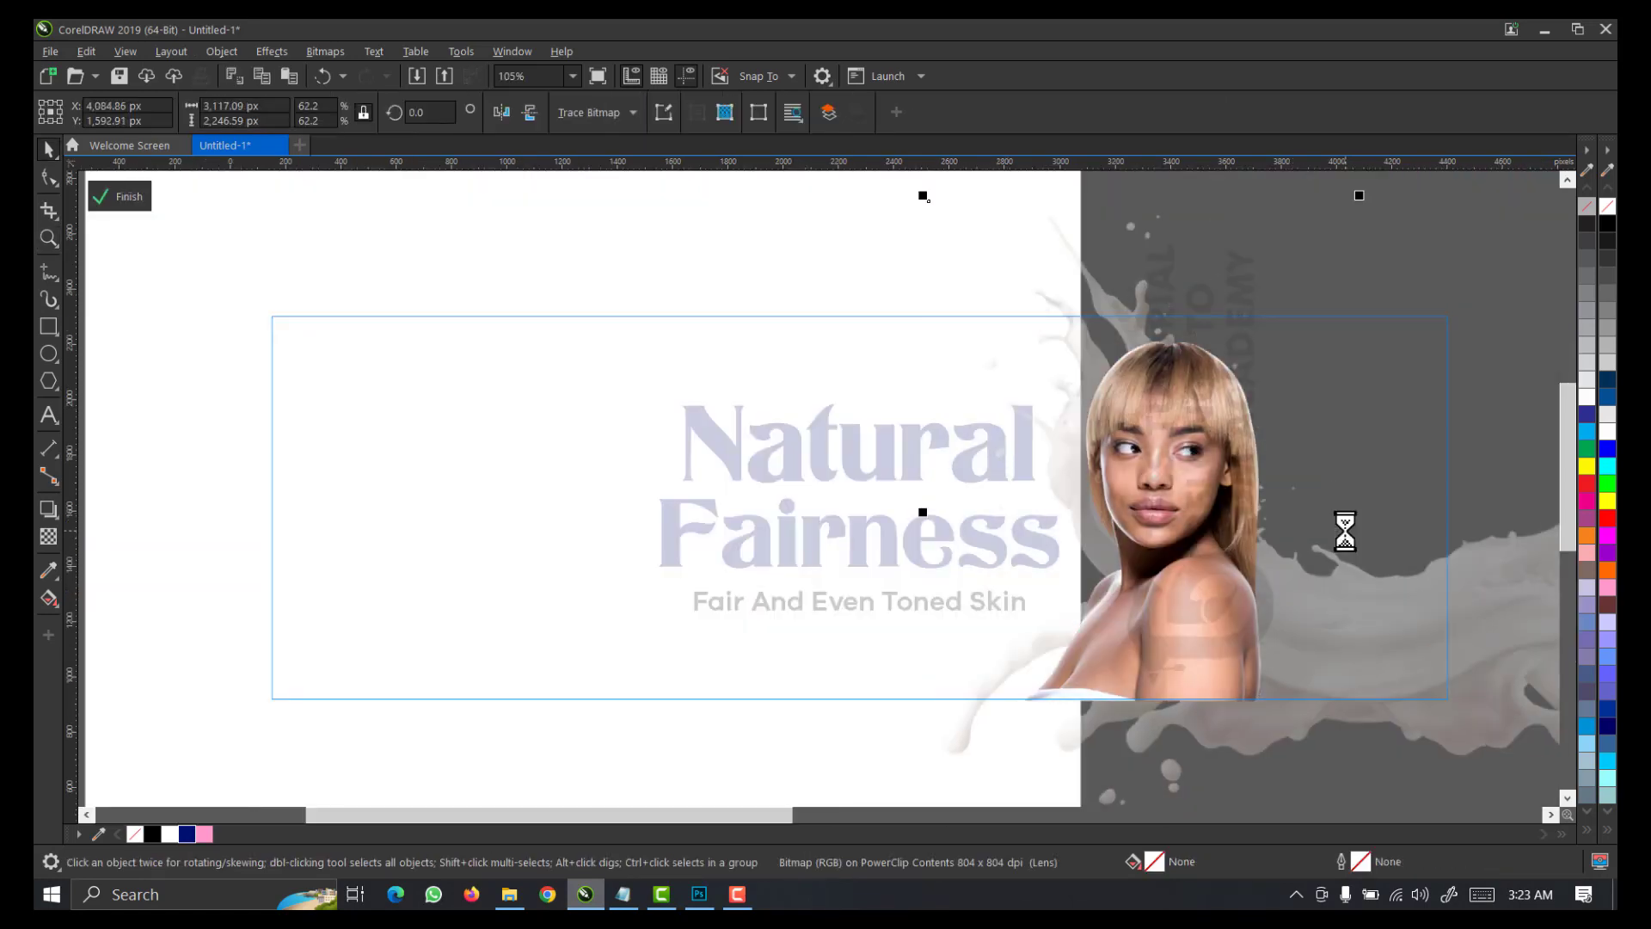
ctrl+click(256, 263)
key(Escape)
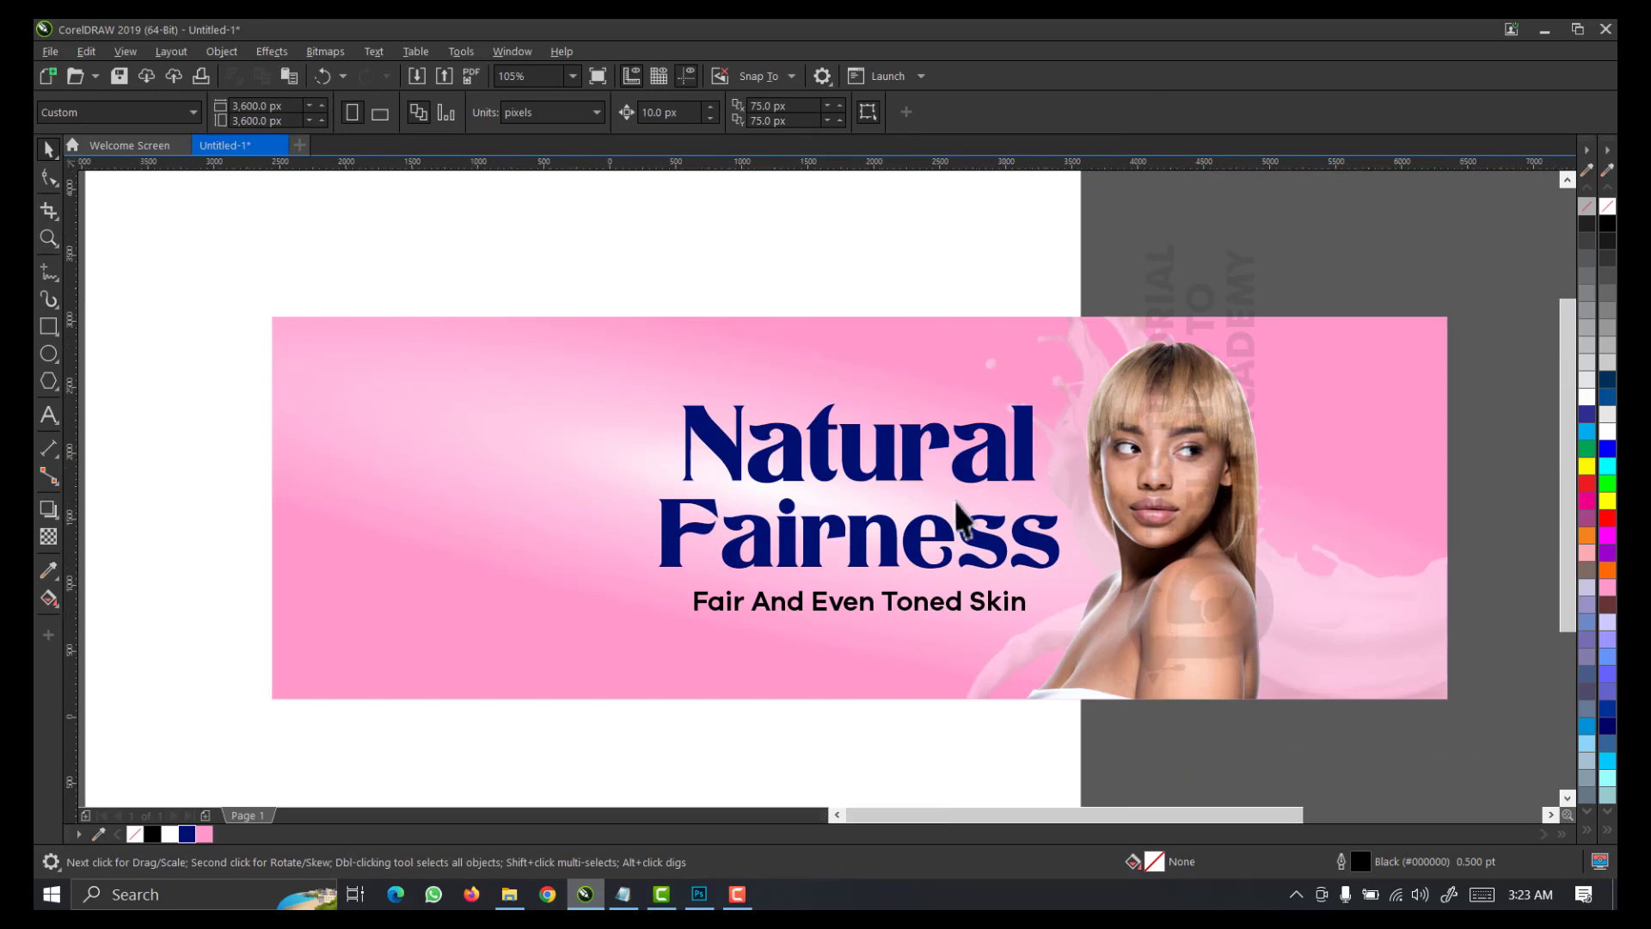
Group the pink label with its title and tagline
scroll(952, 514, down, 2)
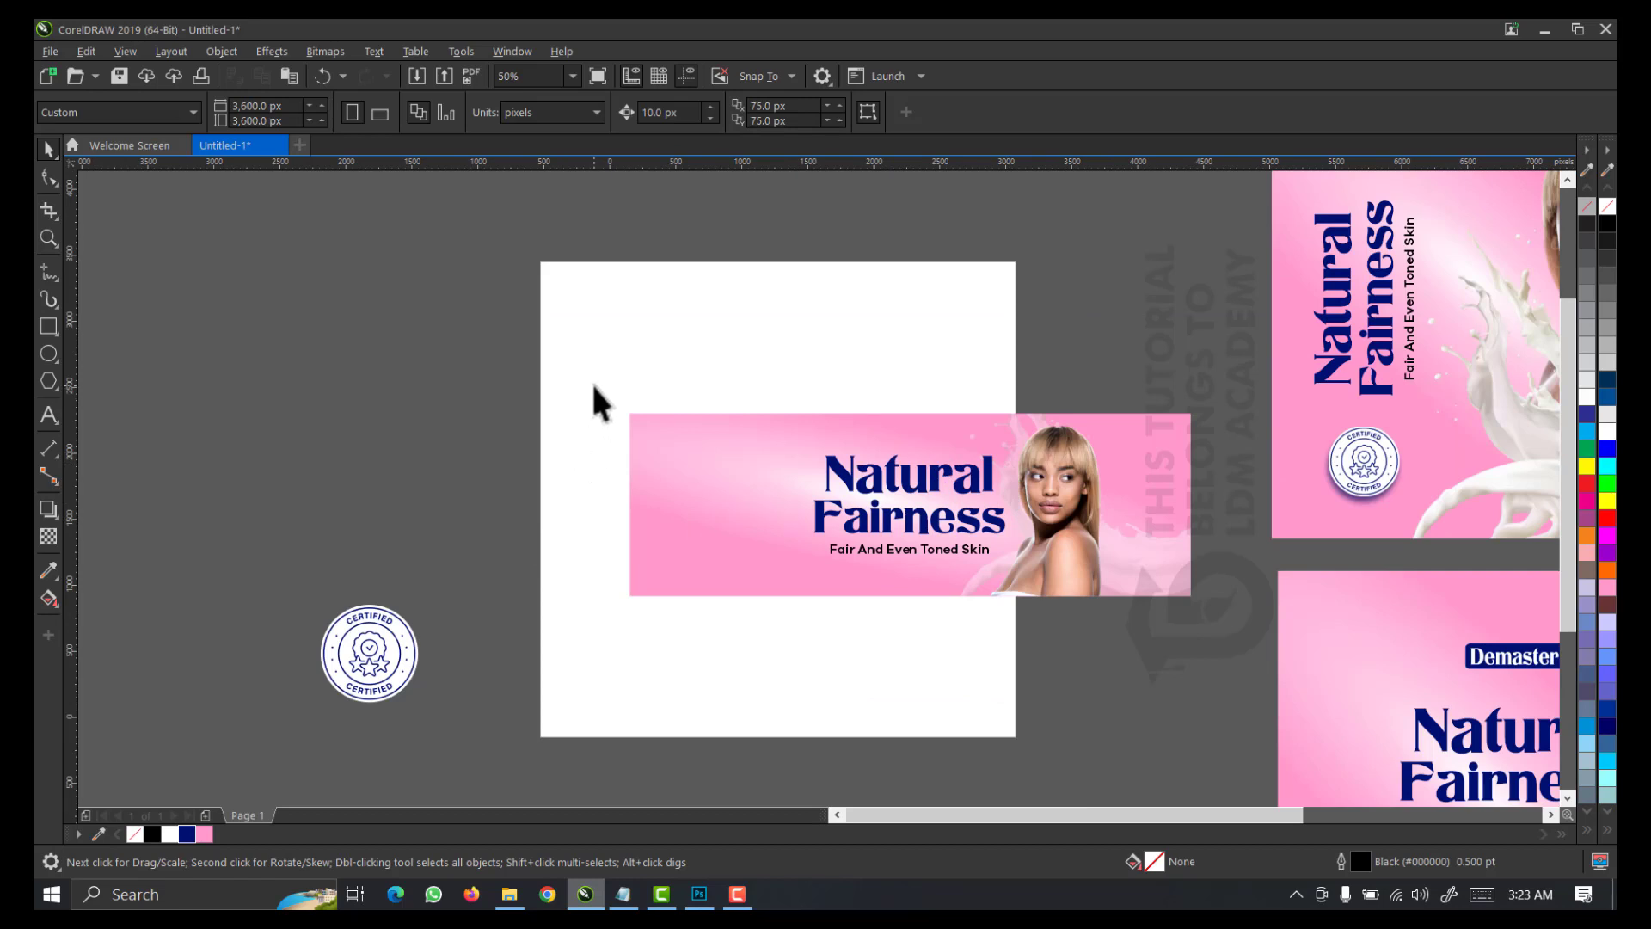
drag(590, 380, 1215, 621)
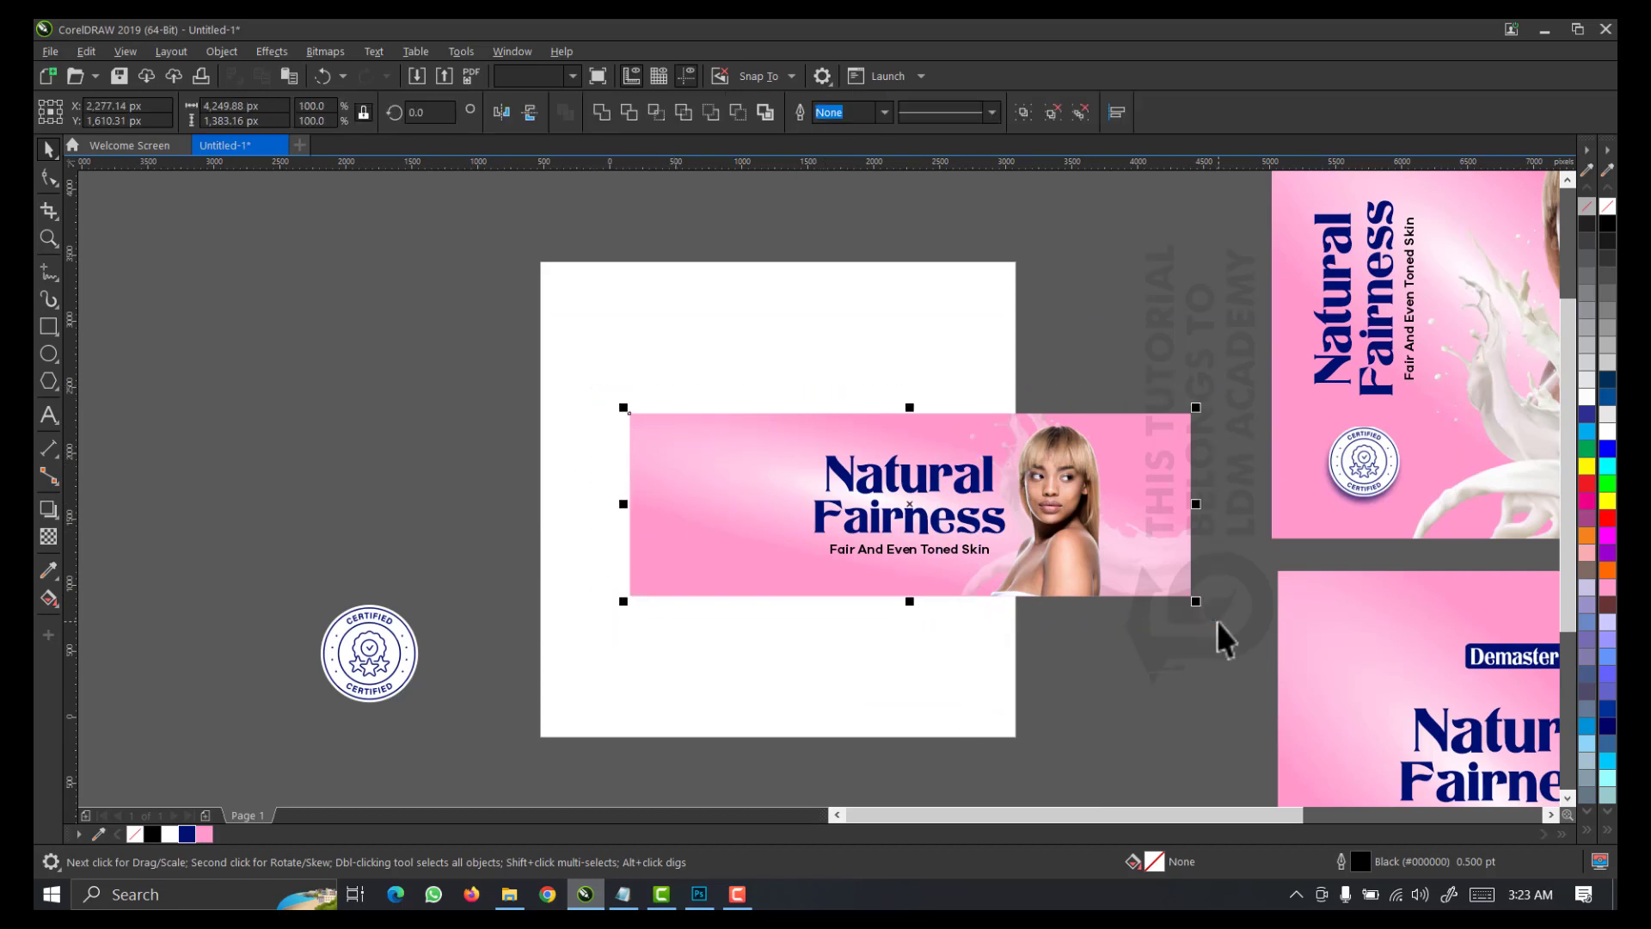
key(ctrl+g)
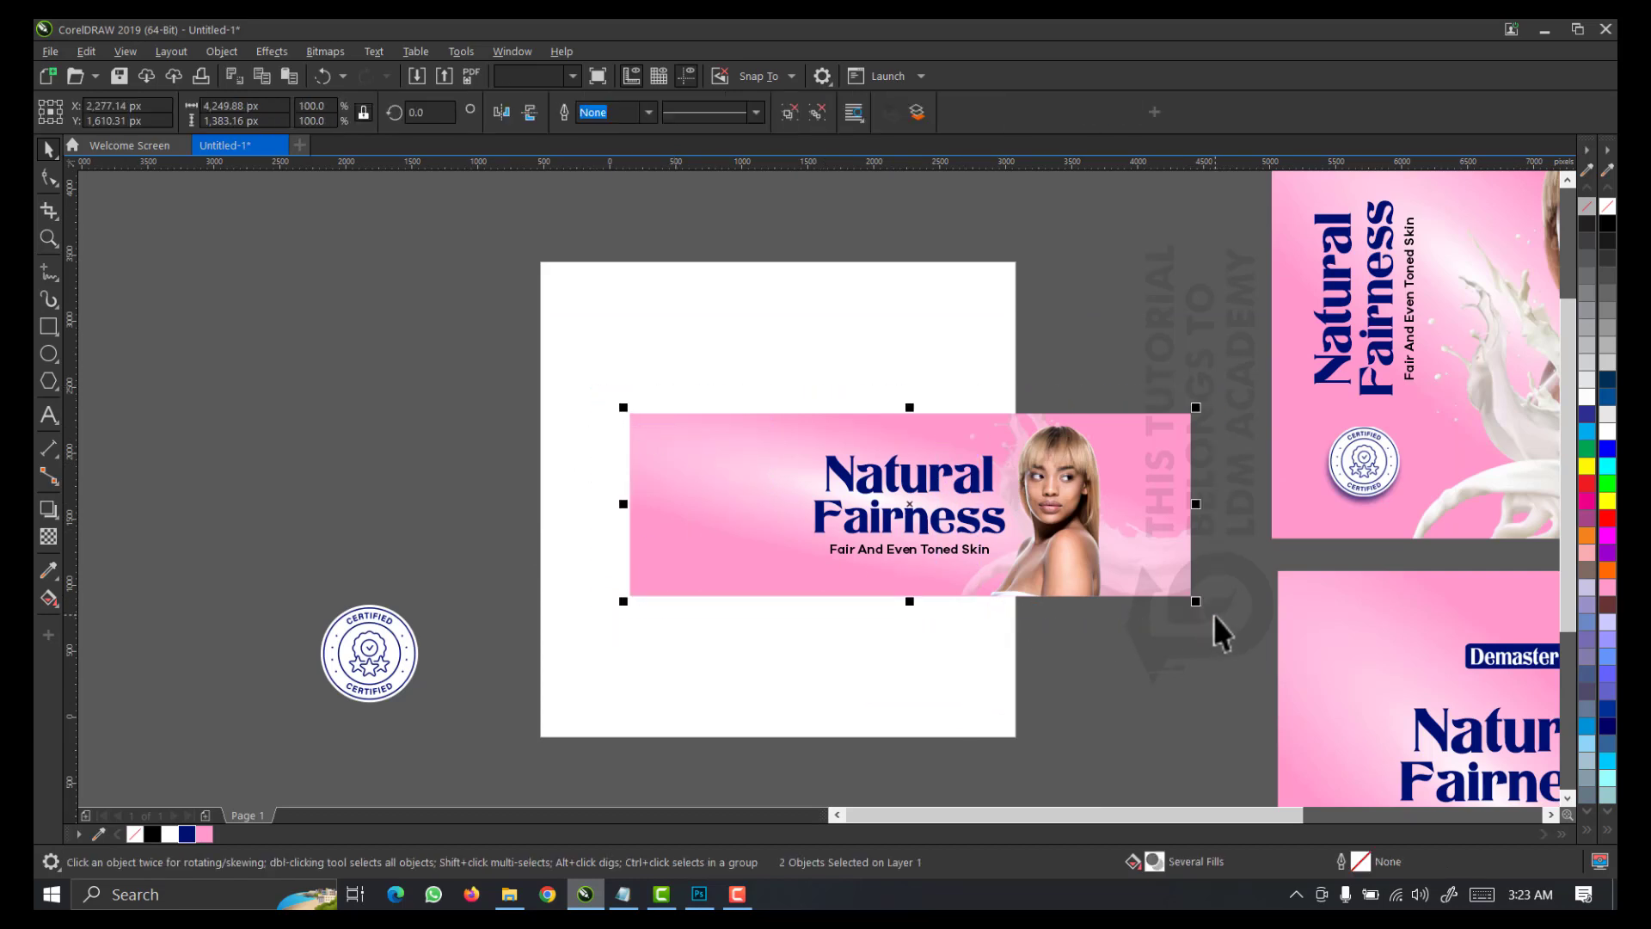
scroll(637, 543, down, 1)
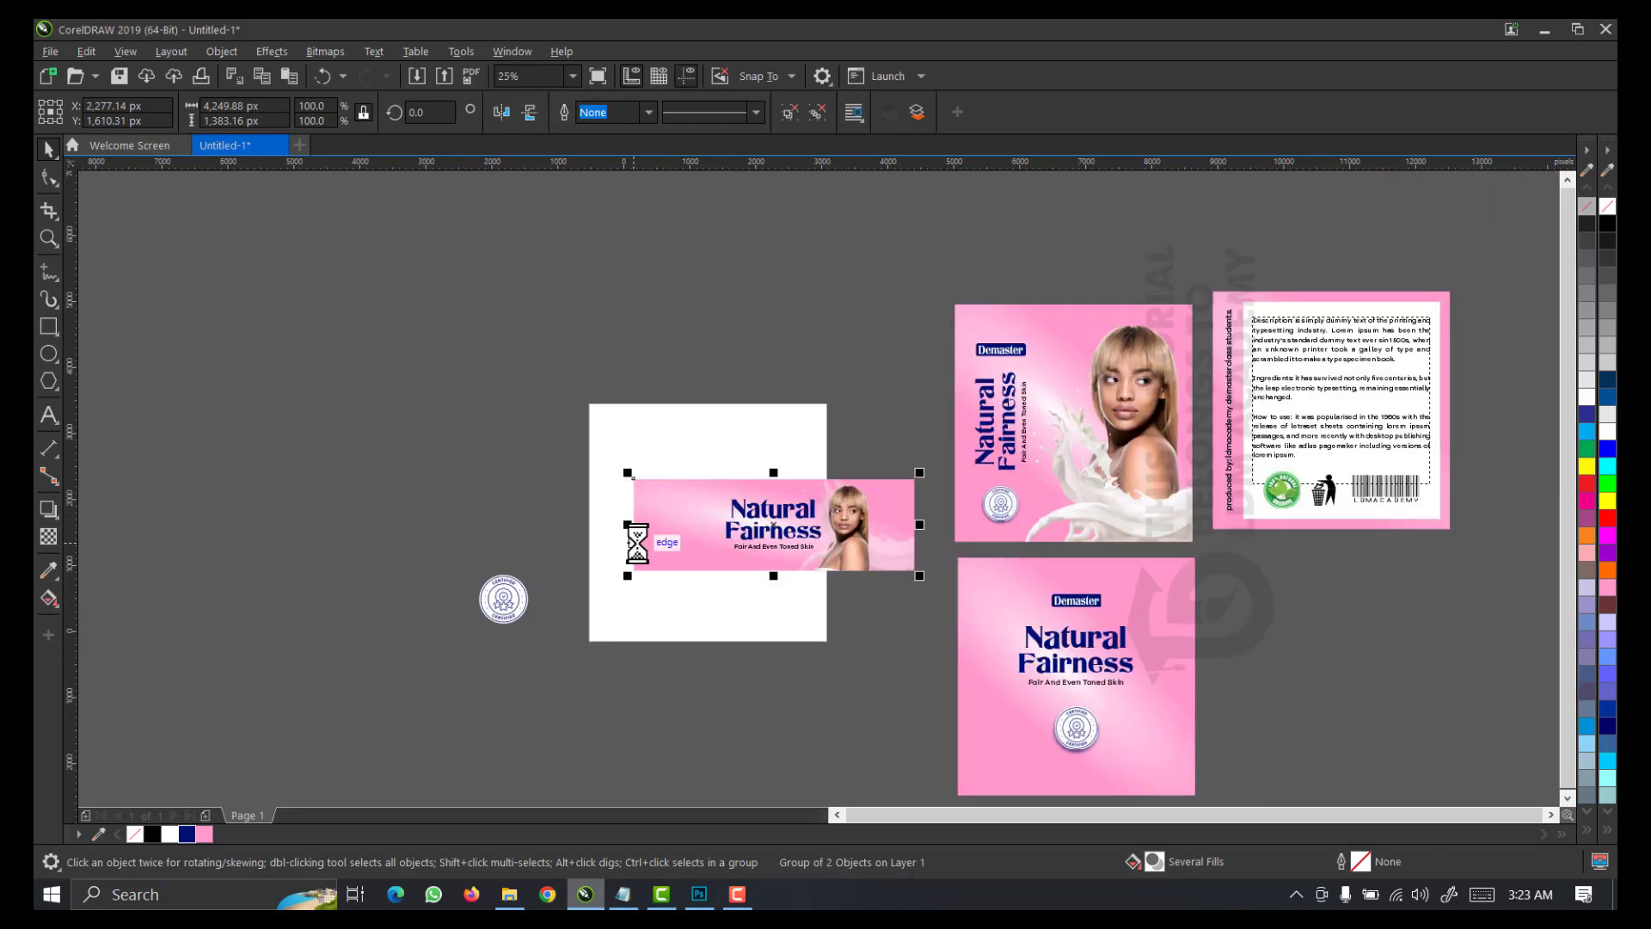
Start exporting only the selected wide Natural Fairness label, with the Desktop > USER > EXPORTED DESIGNS folder as destination
key(z)
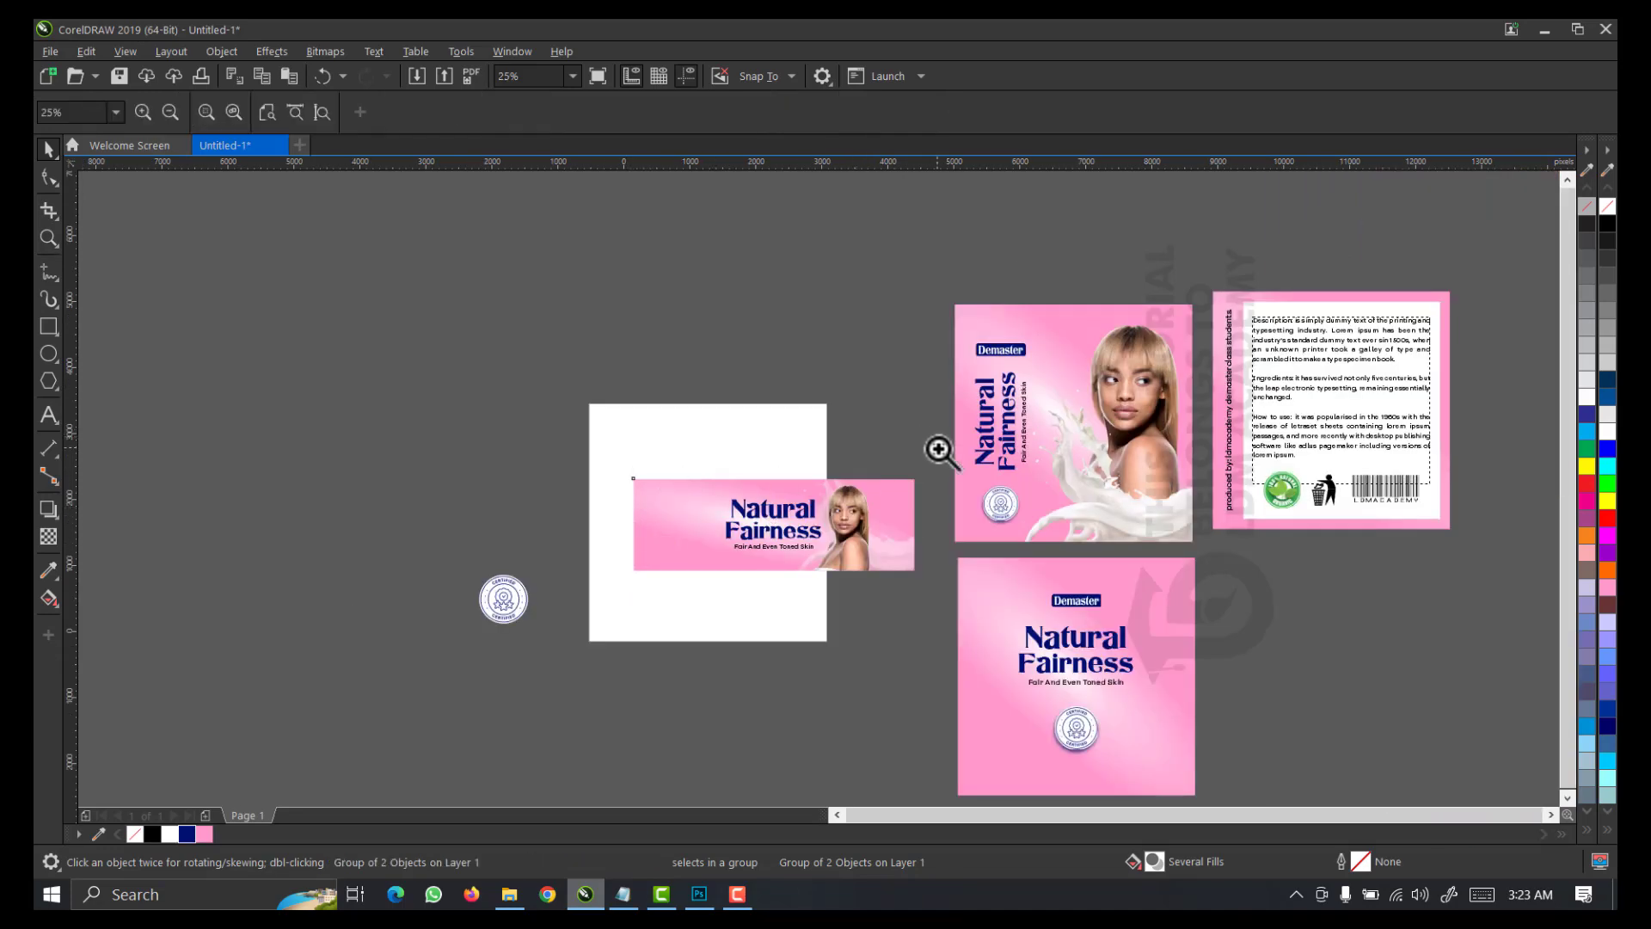
drag(922, 448, 597, 656)
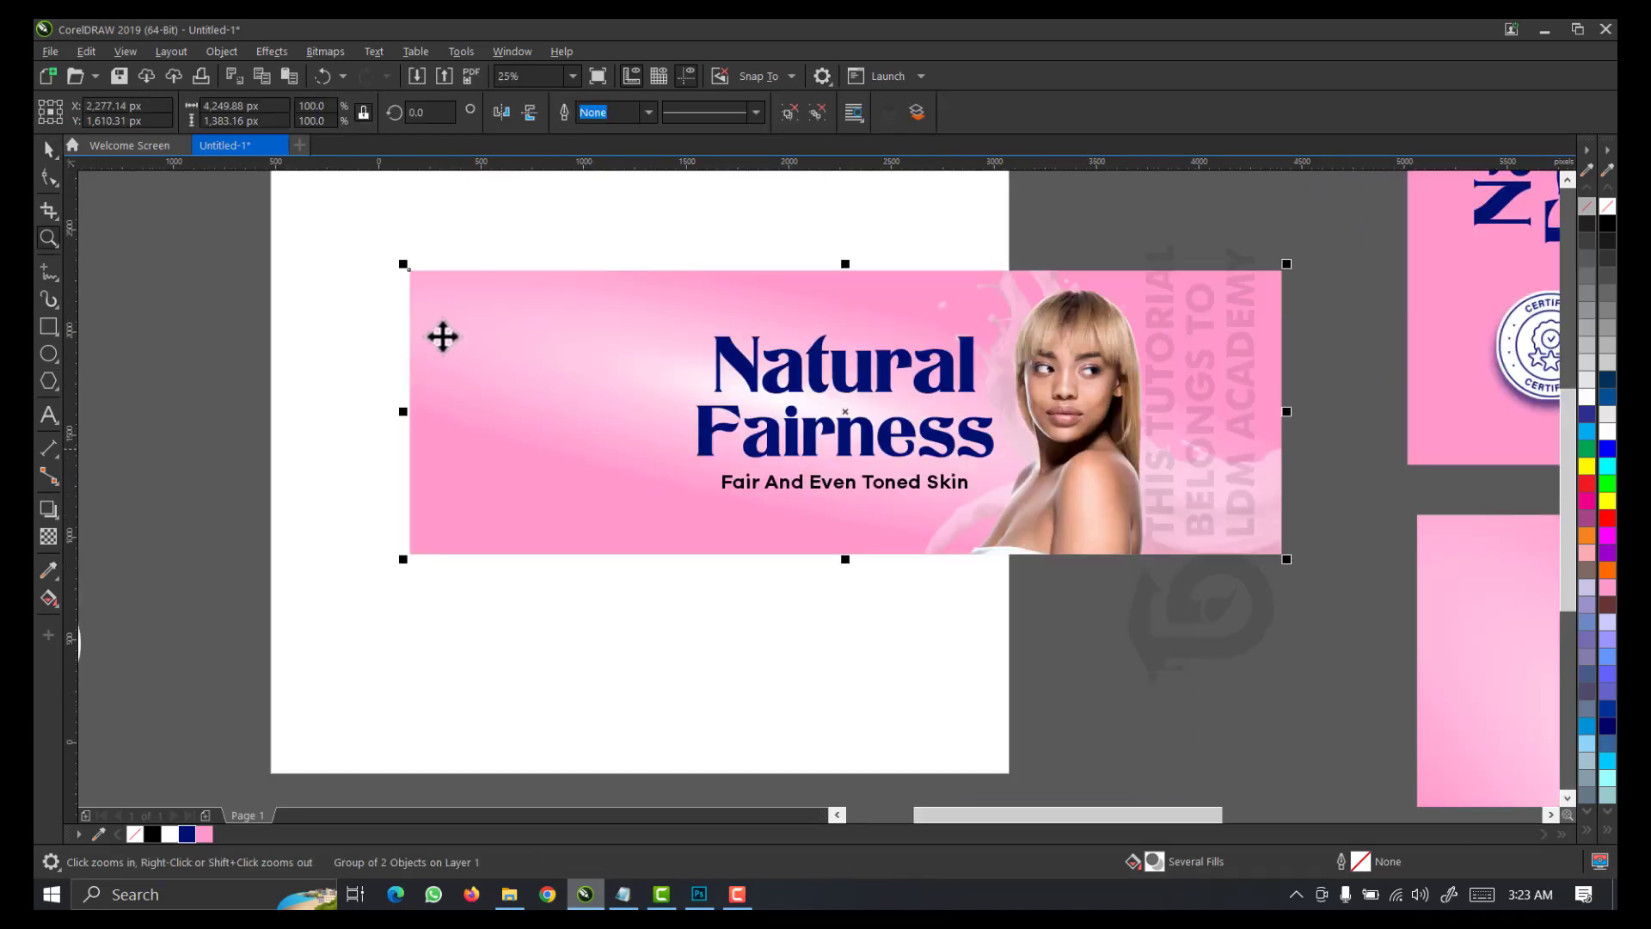
drag(352, 251, 1368, 609)
key(space)
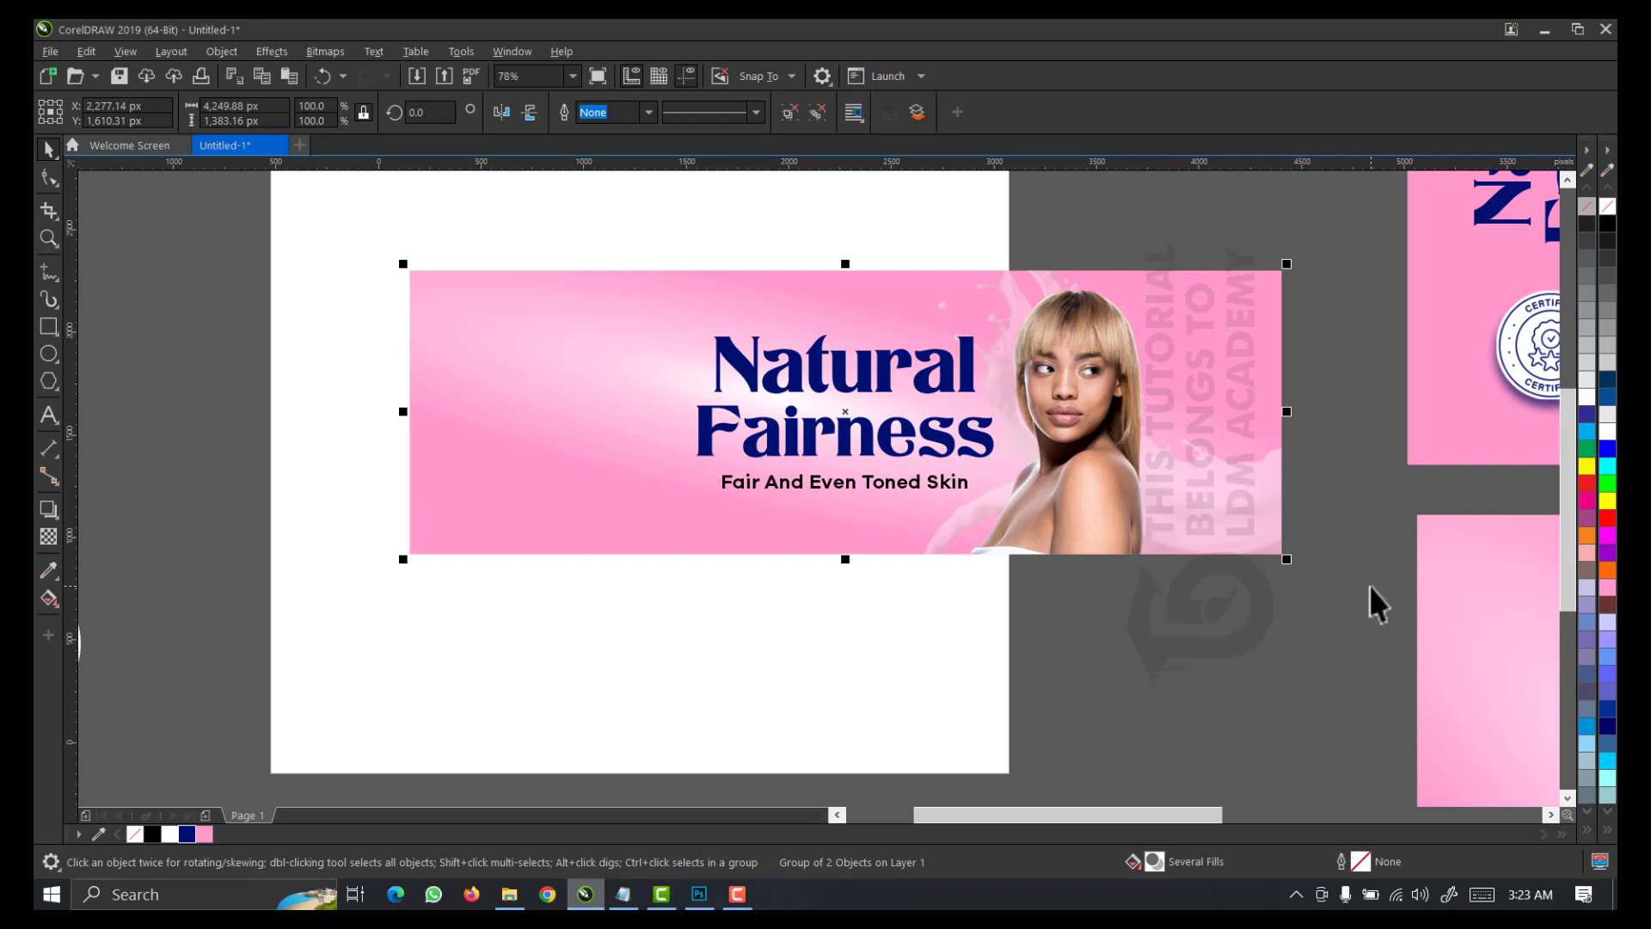
key(ctrl+e)
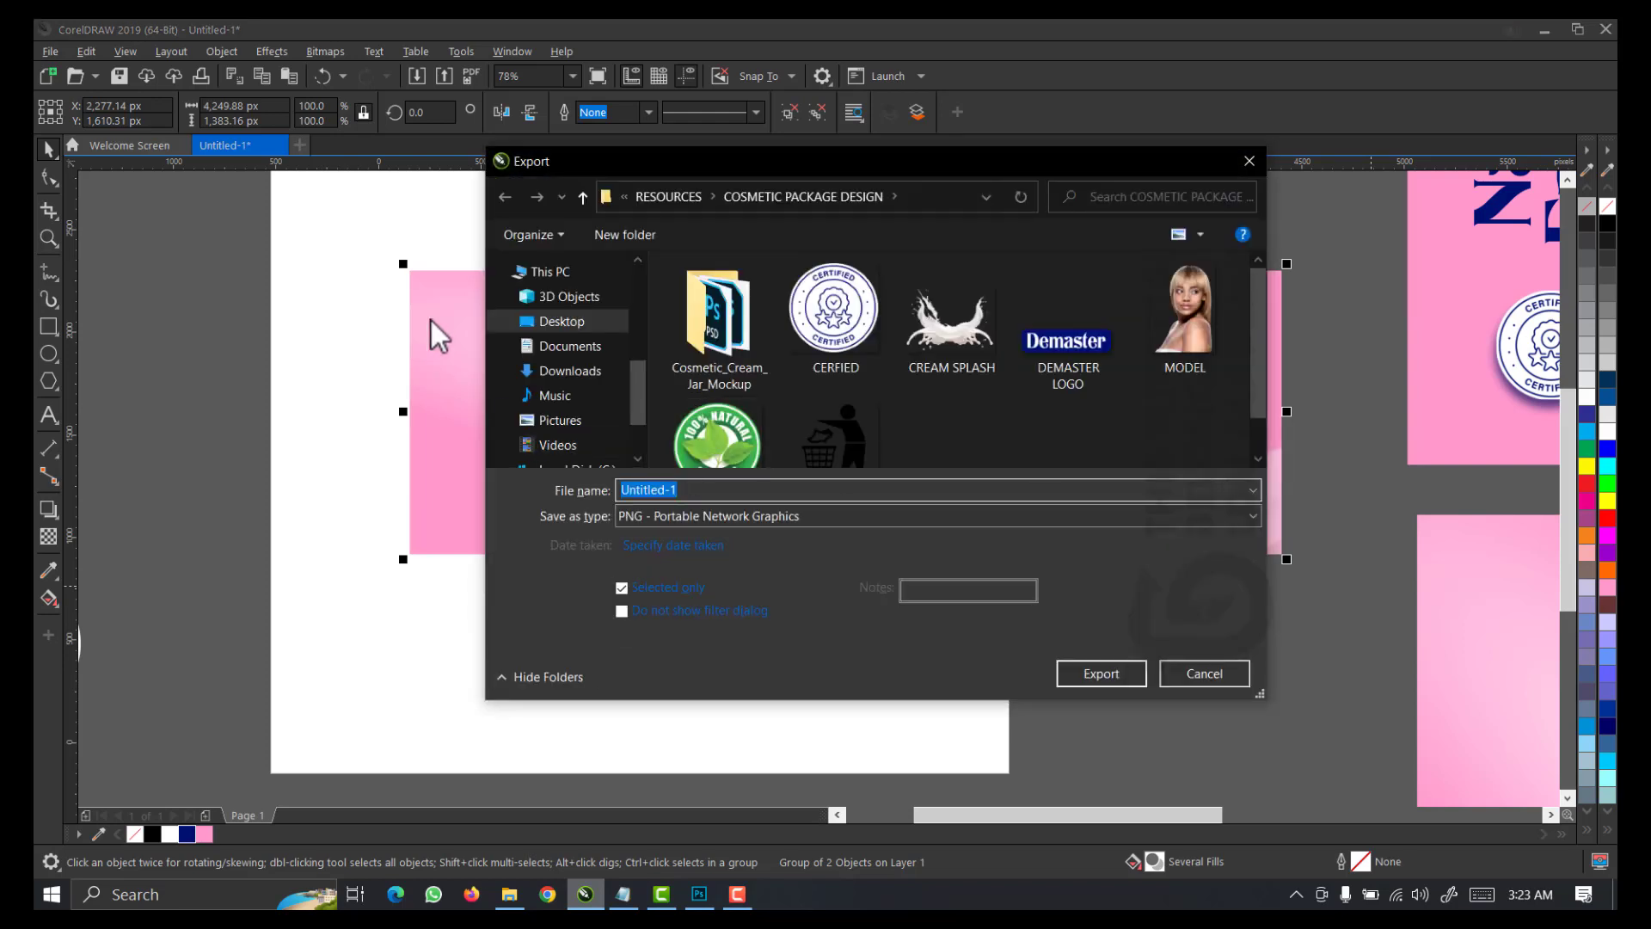
click(541, 323)
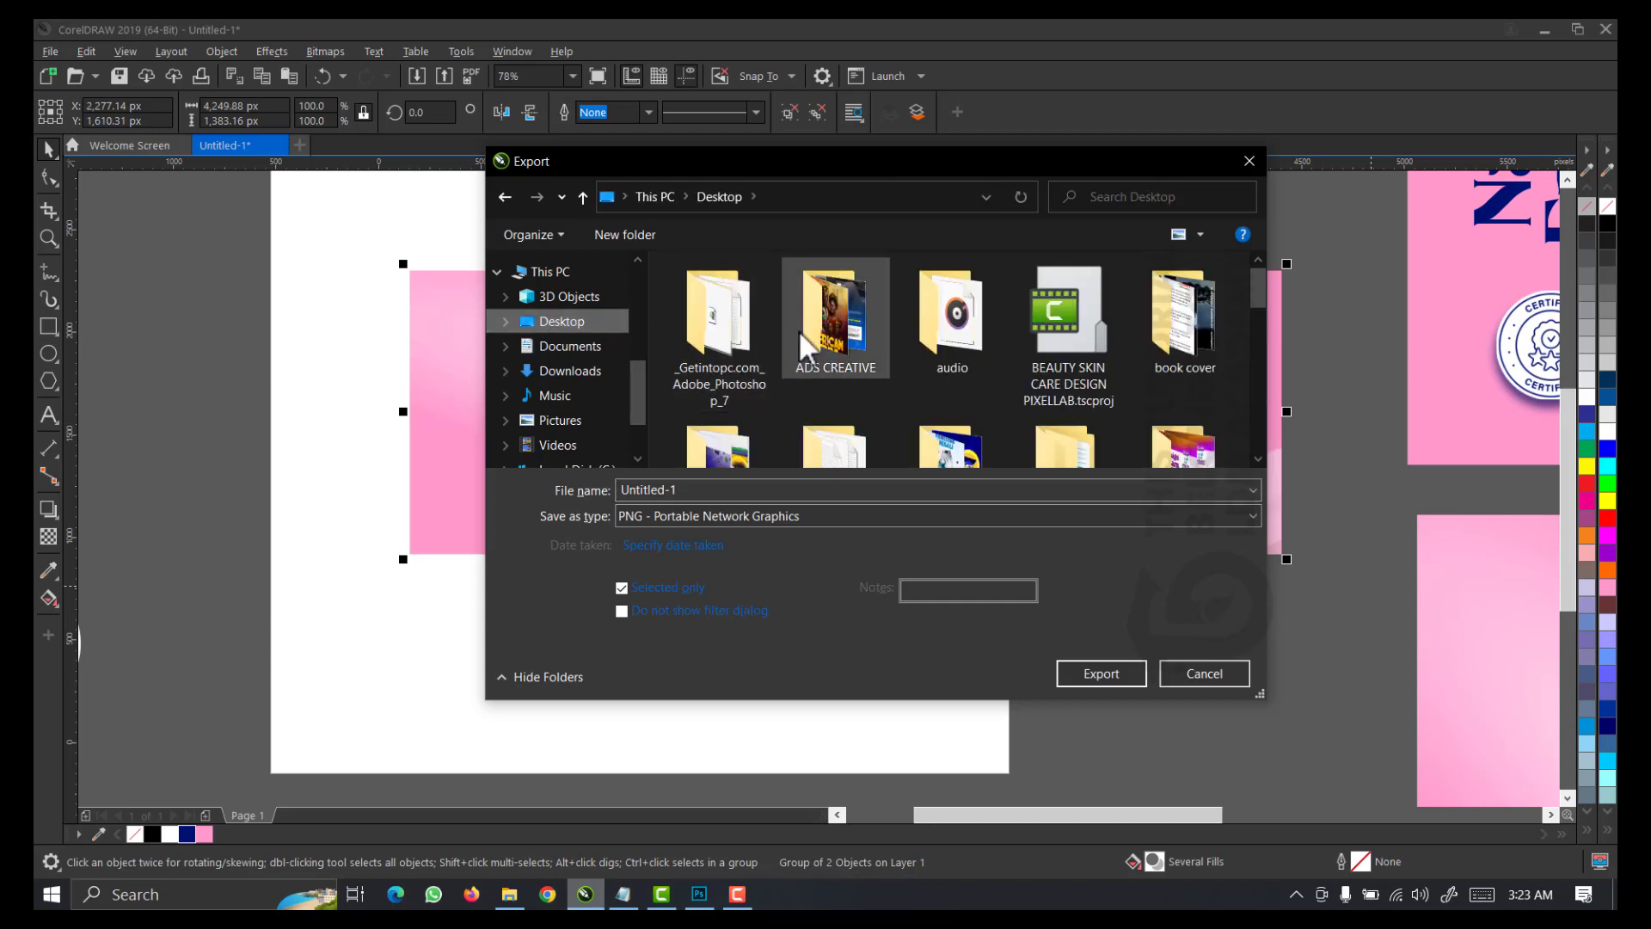
click(782, 334)
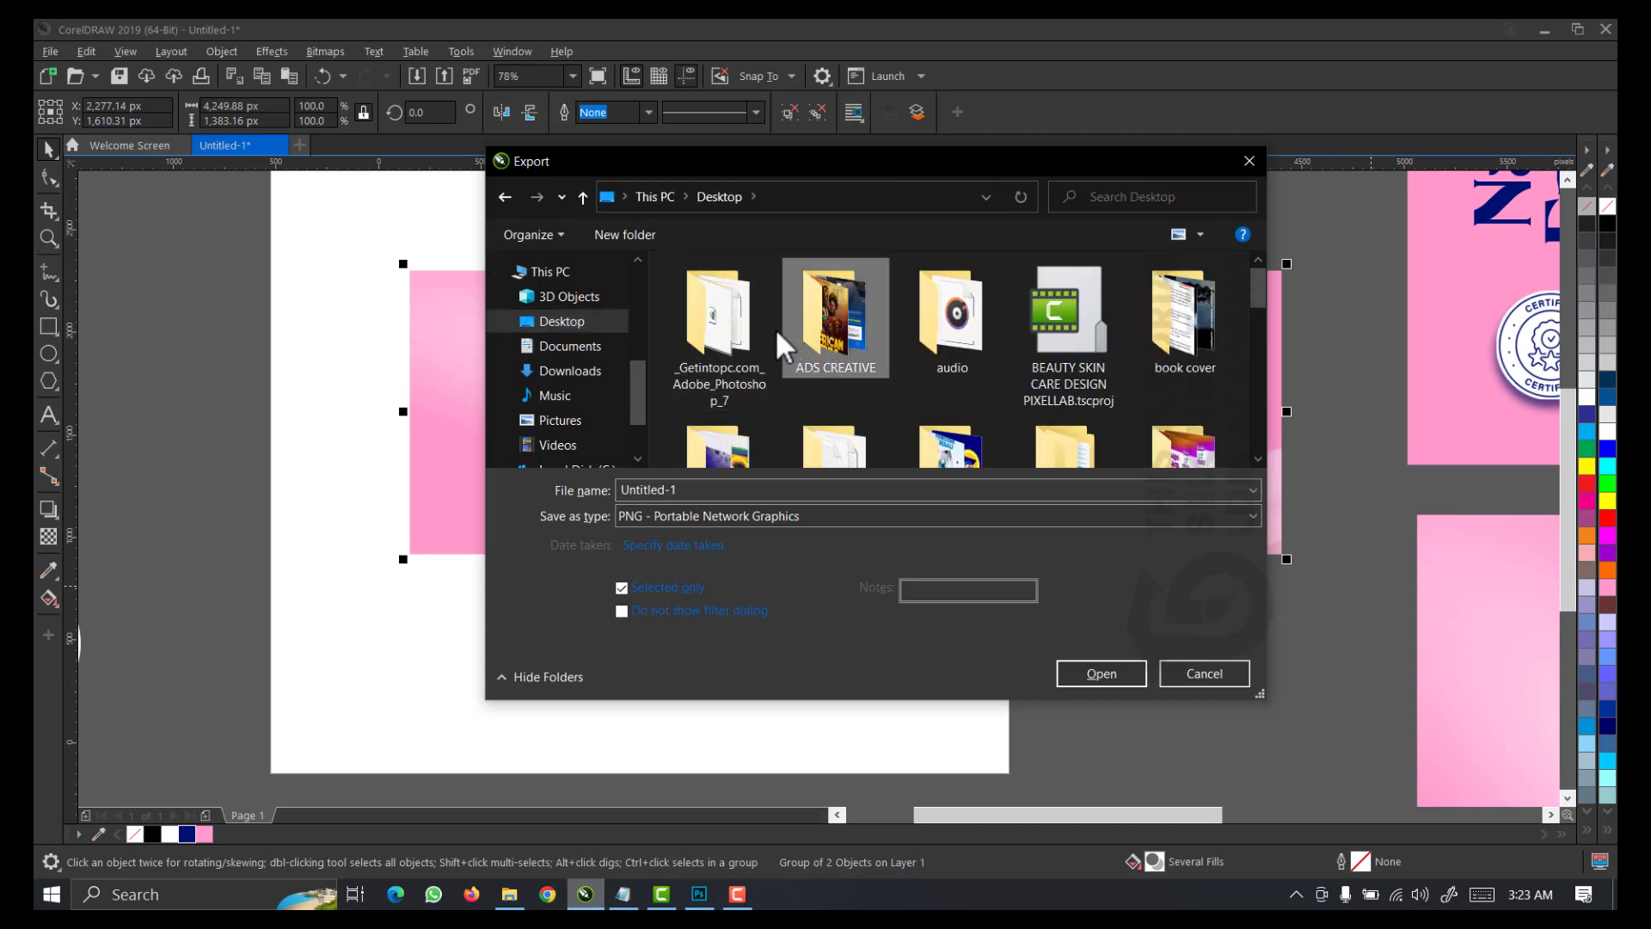
scroll(777, 332, down, 5)
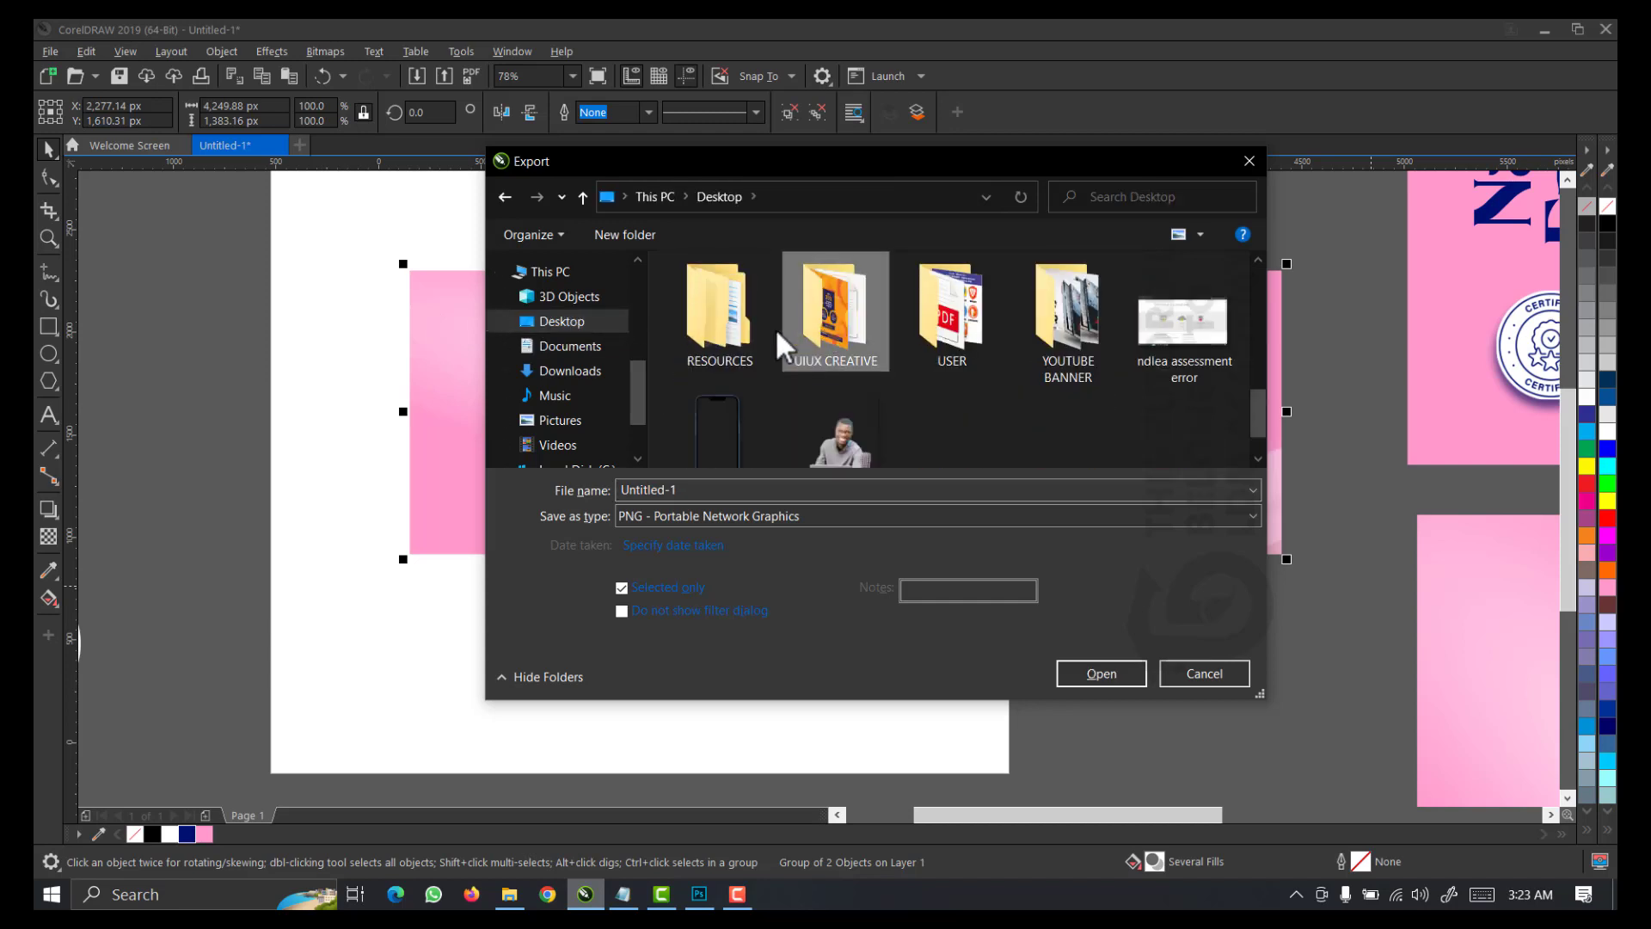
double_click(940, 333)
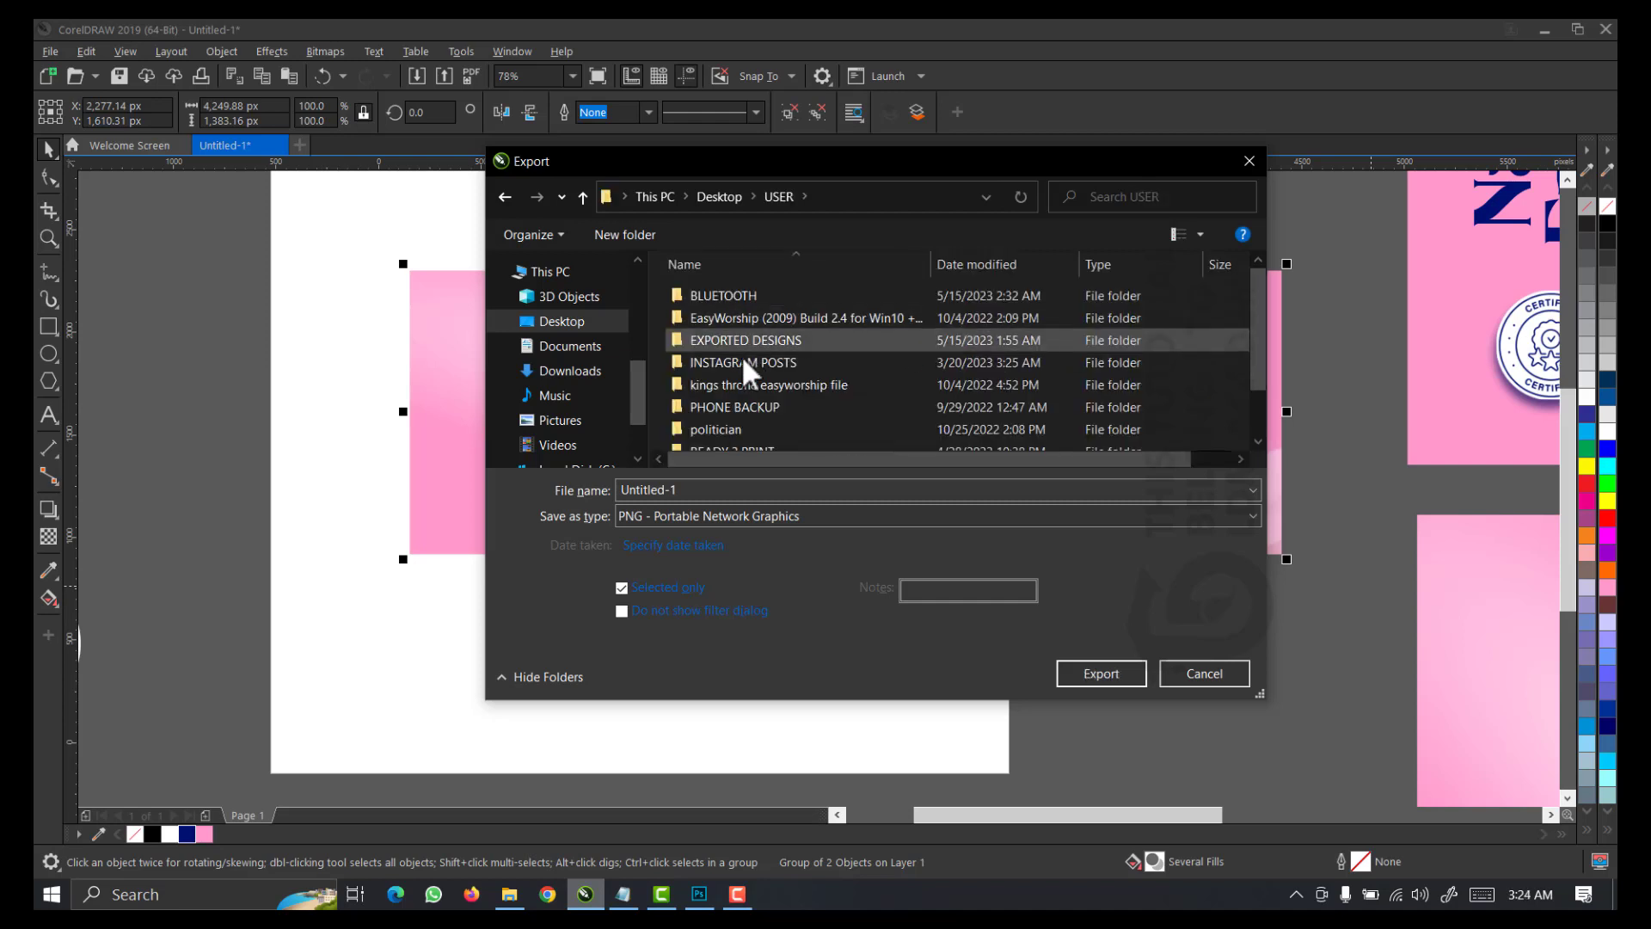
click(738, 343)
double_click(737, 343)
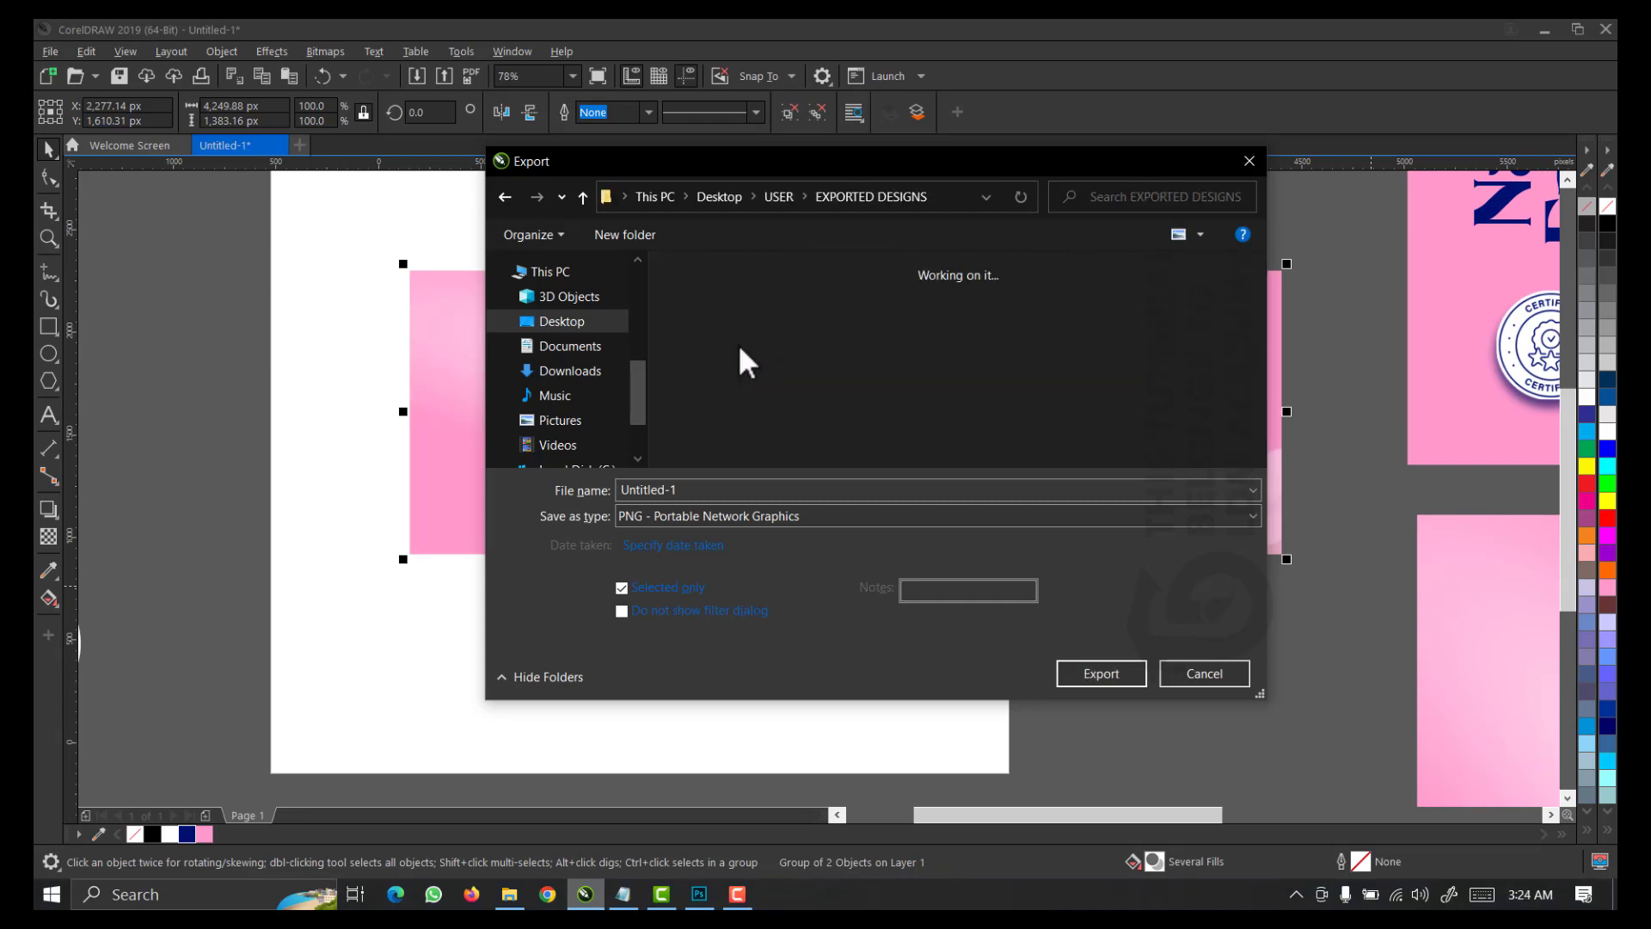
Name the export file CREAM1, set its type to JPG - JPEG Bitmaps, and continue to the JPEG export settings
double_click(703, 491)
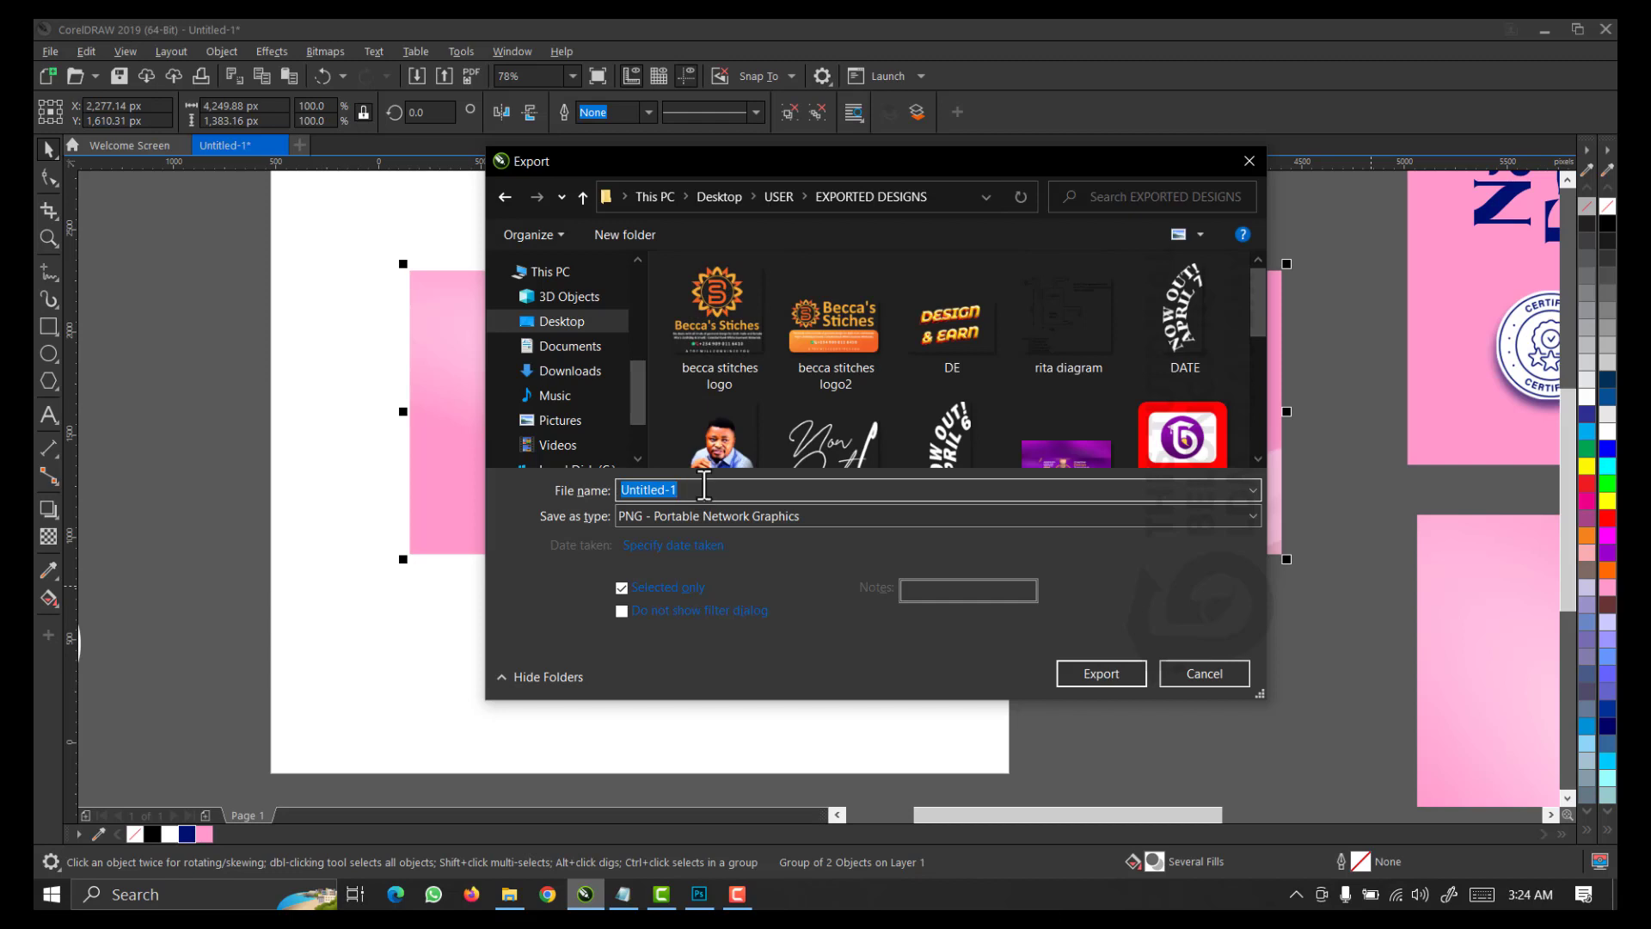
text(C)
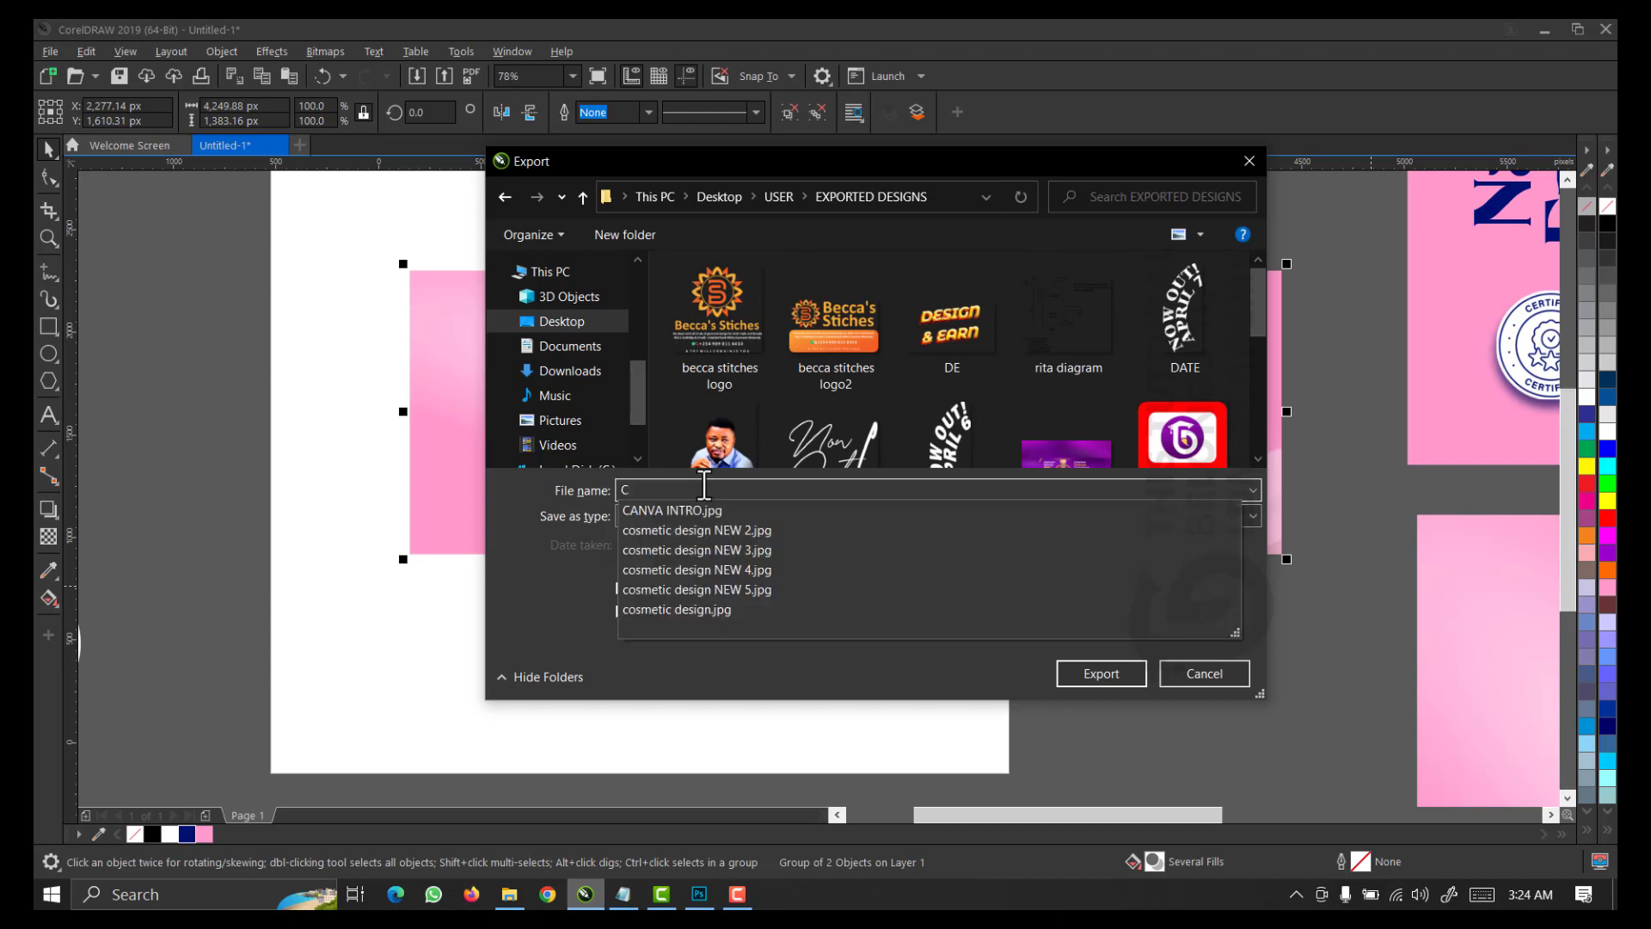
text(REA)
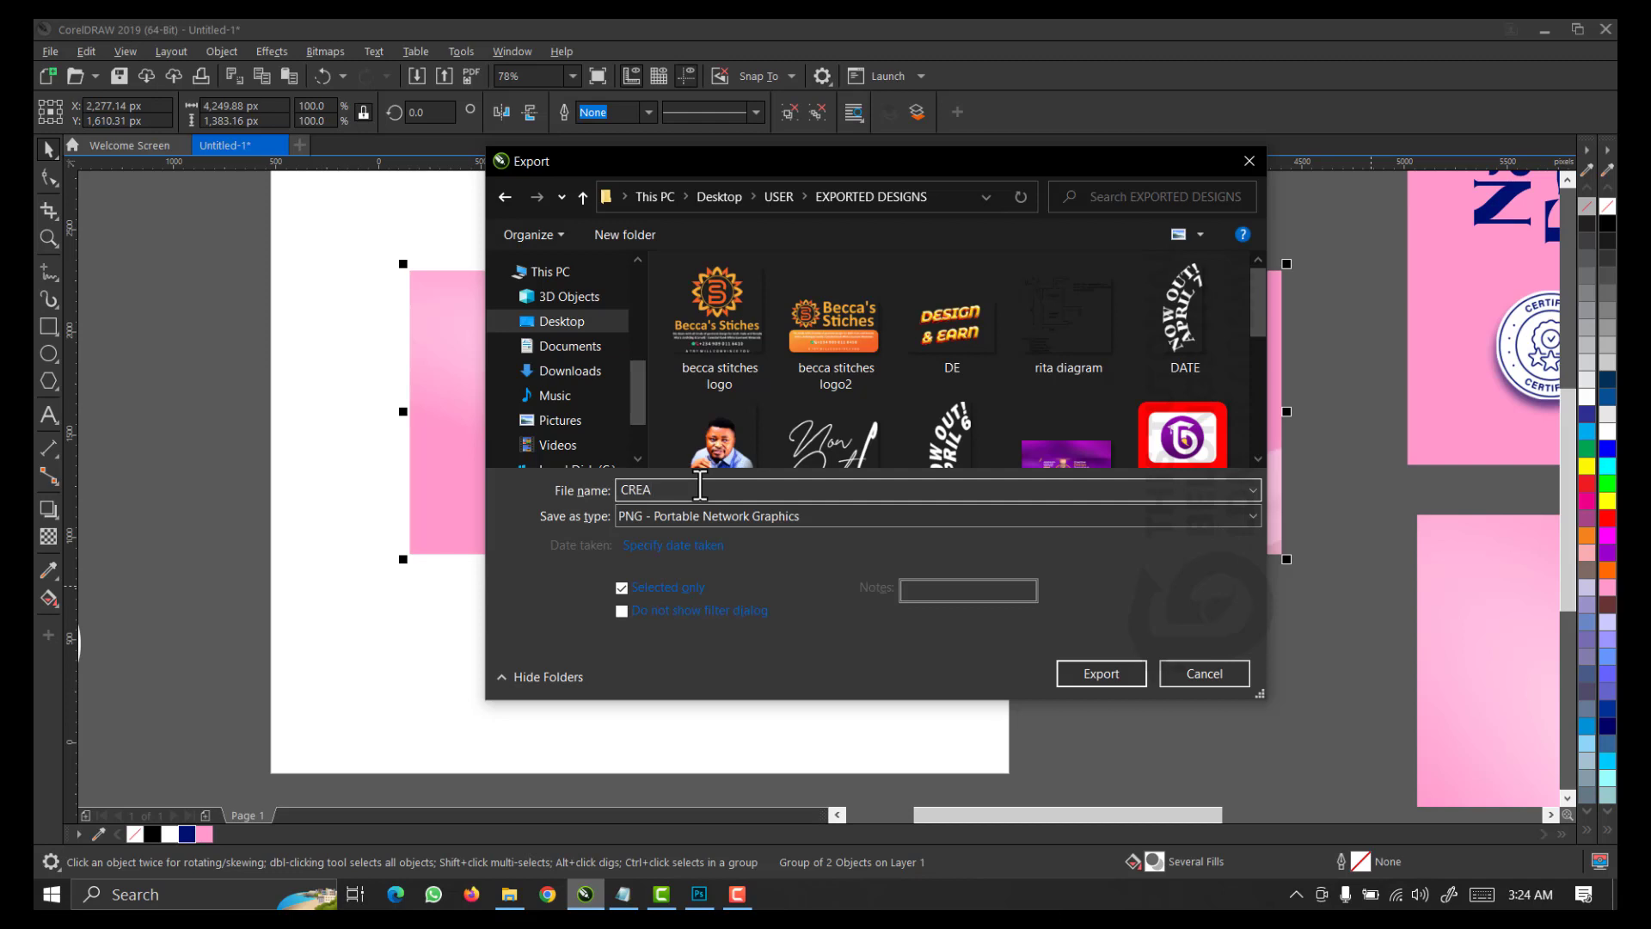
text(M1)
key(ctrl+a)
click(658, 518)
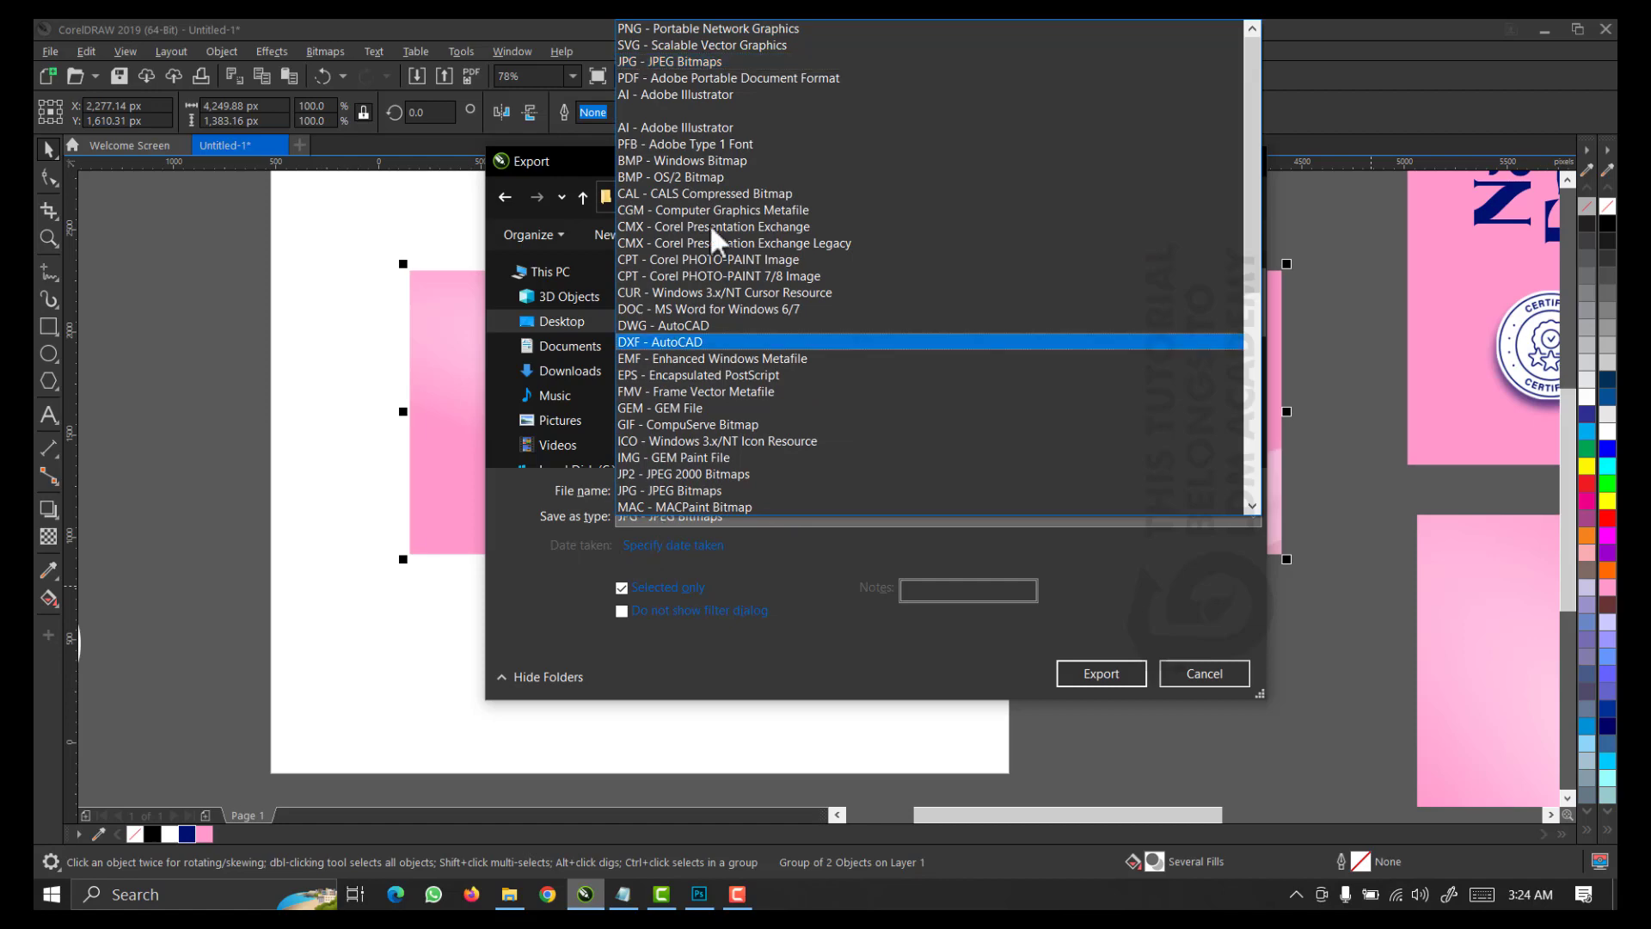
click(698, 62)
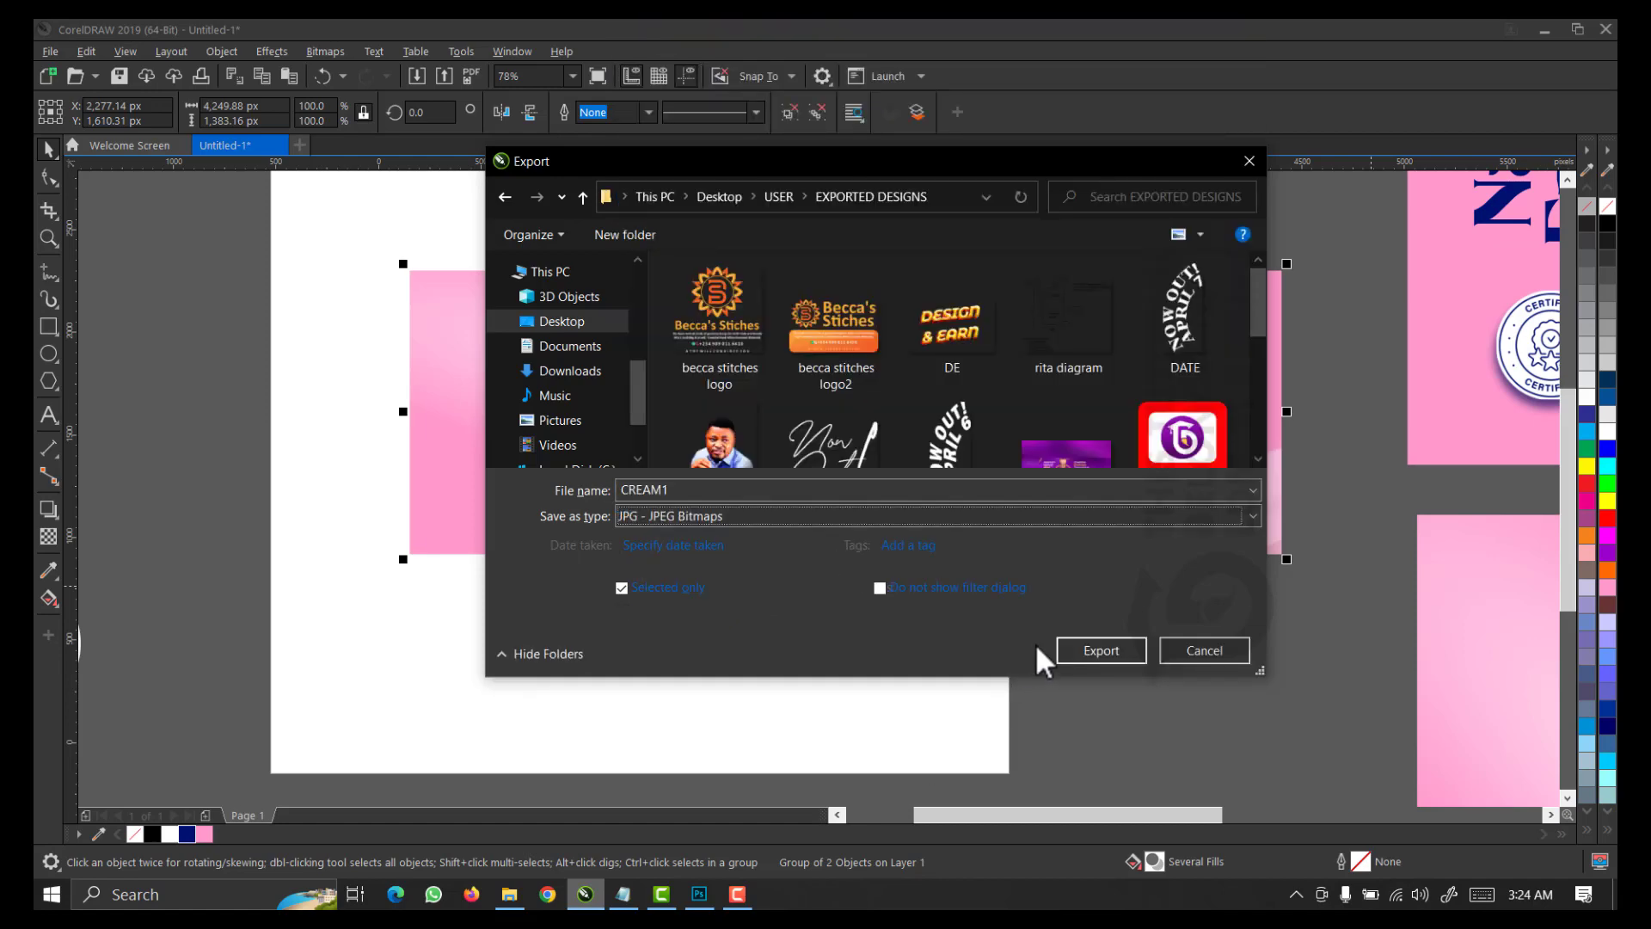
click(1087, 648)
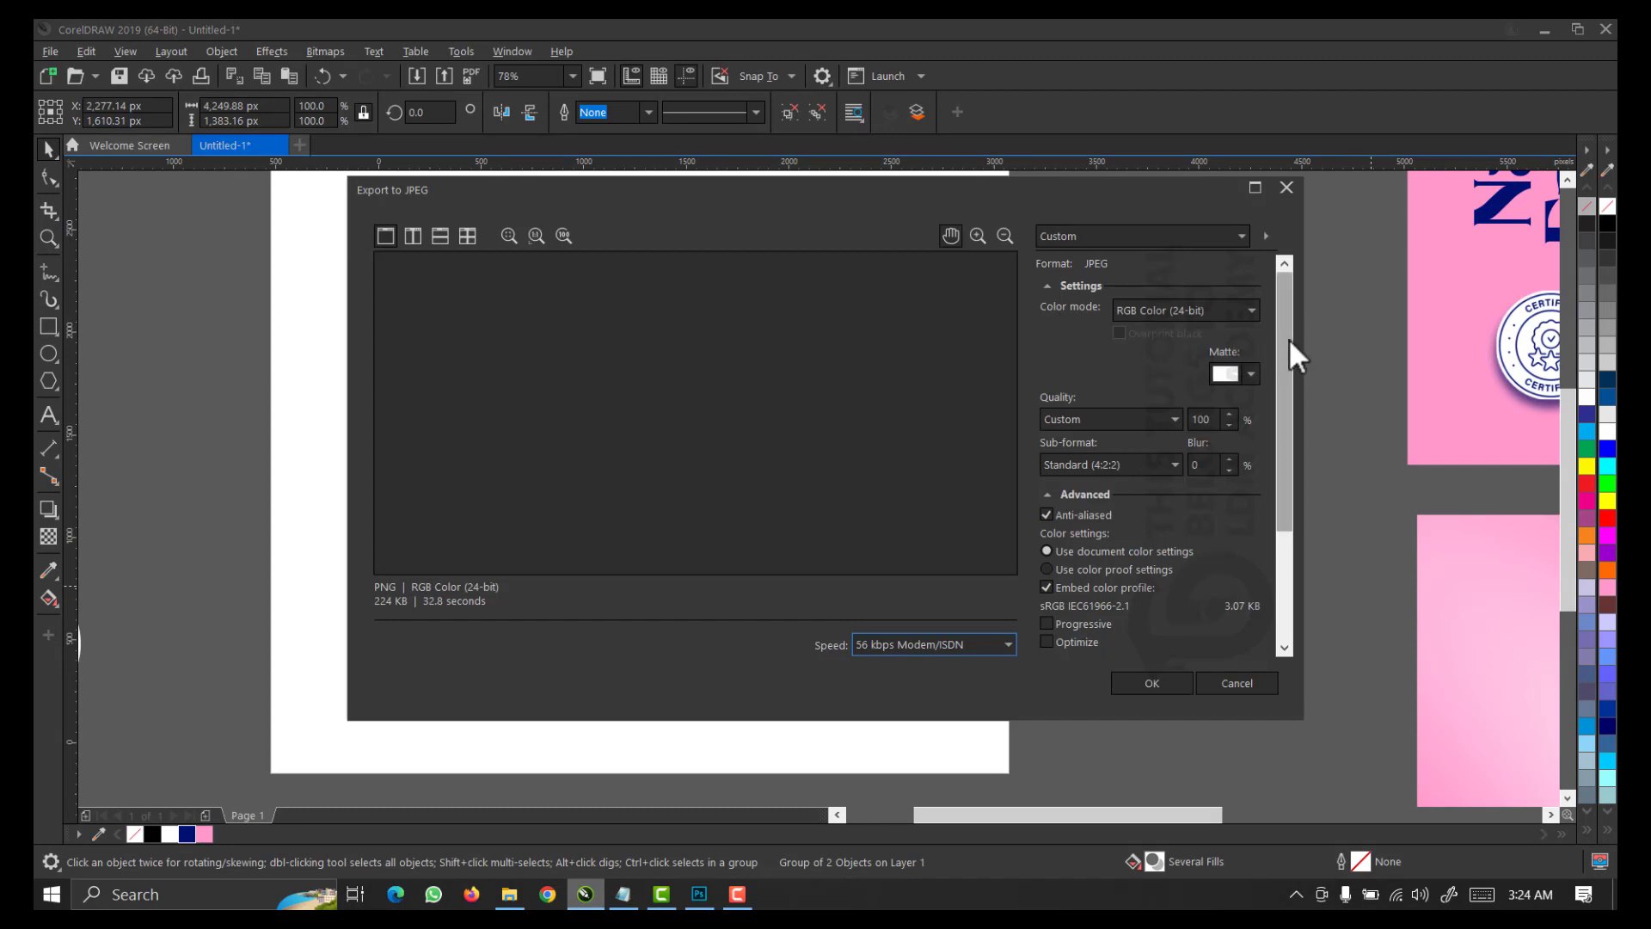
Set the JPEG resolution to 500 and export the wide label
drag(1288, 338, 1297, 508)
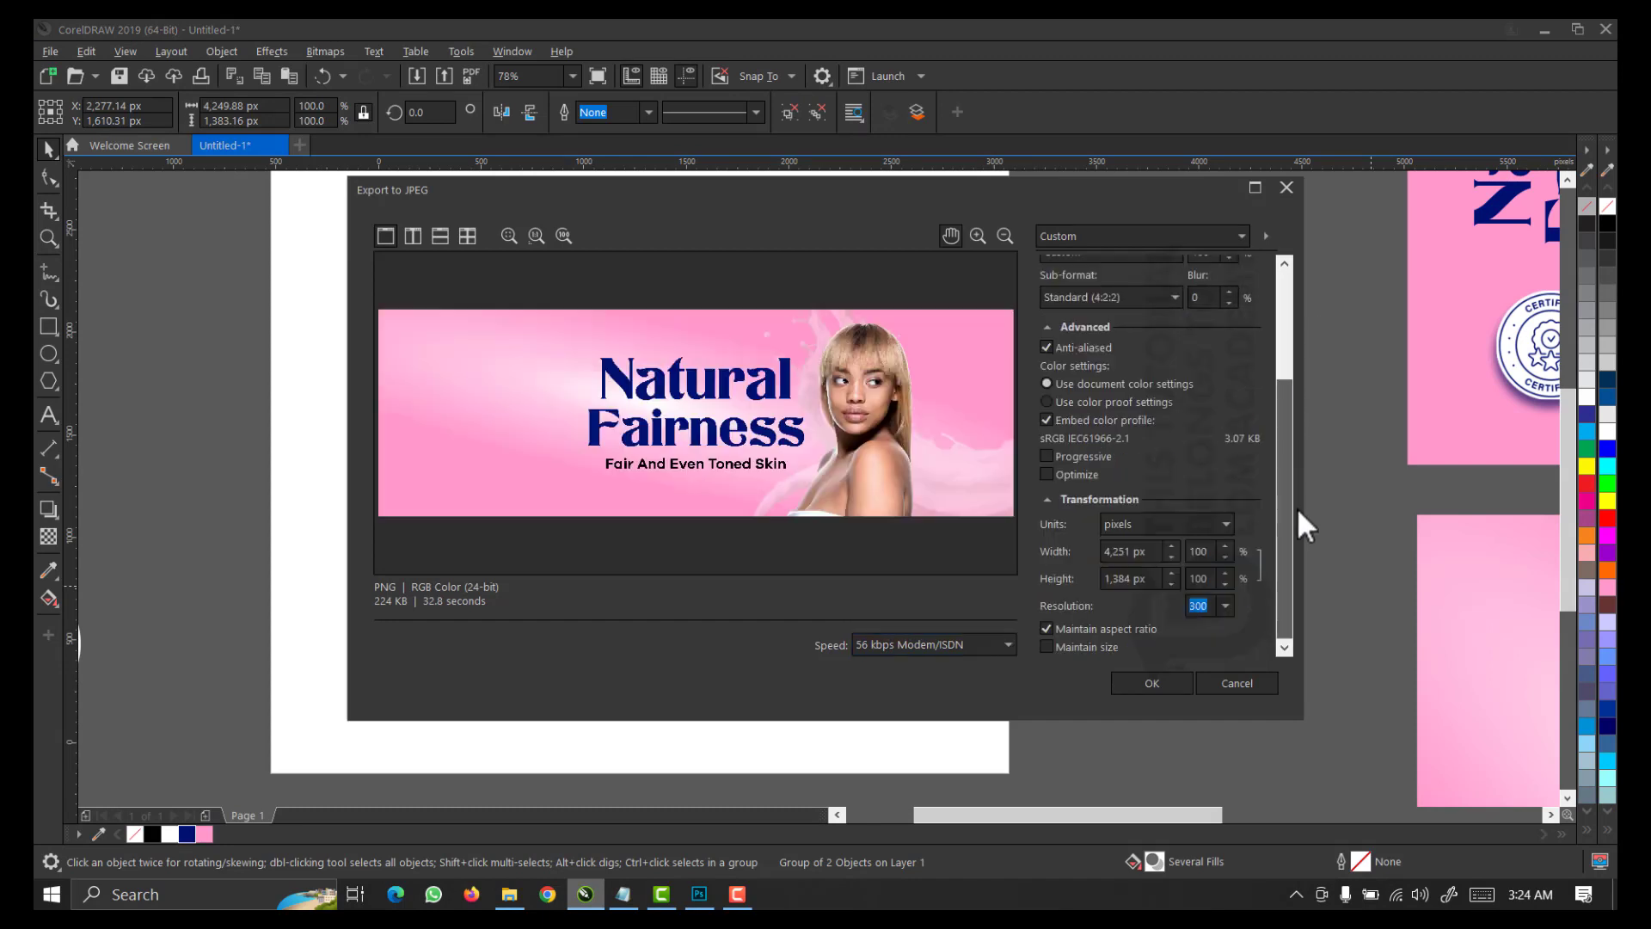
click(1213, 606)
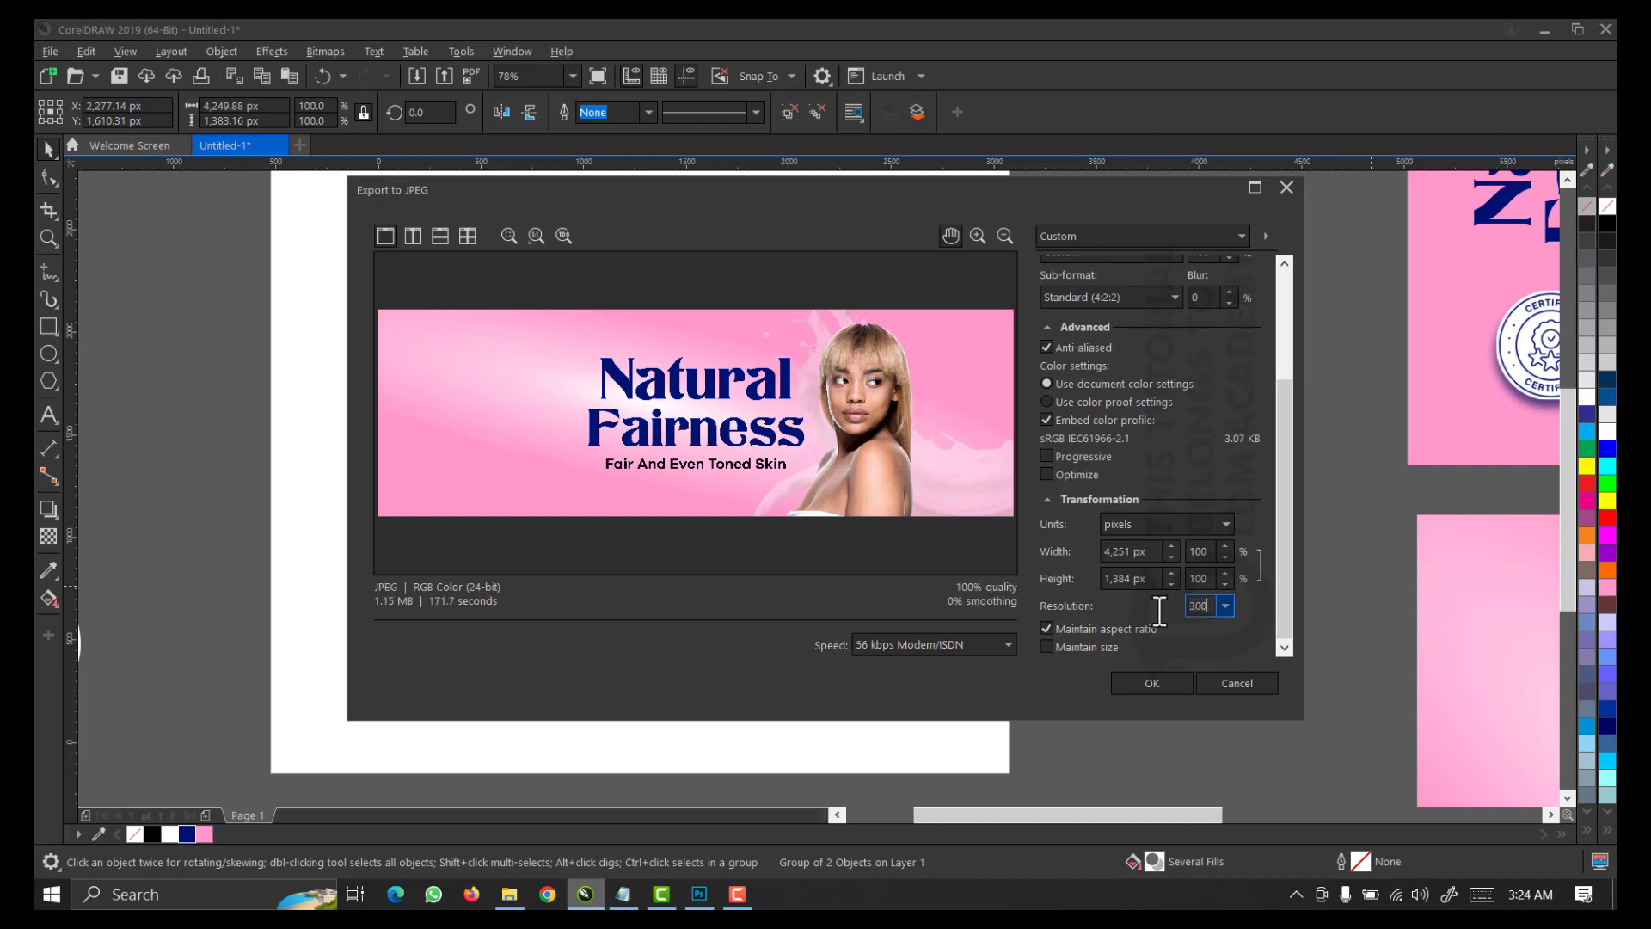
key(BackSpace)
key(BackSpace)
key(BackSpace)
text(500)
click(1144, 682)
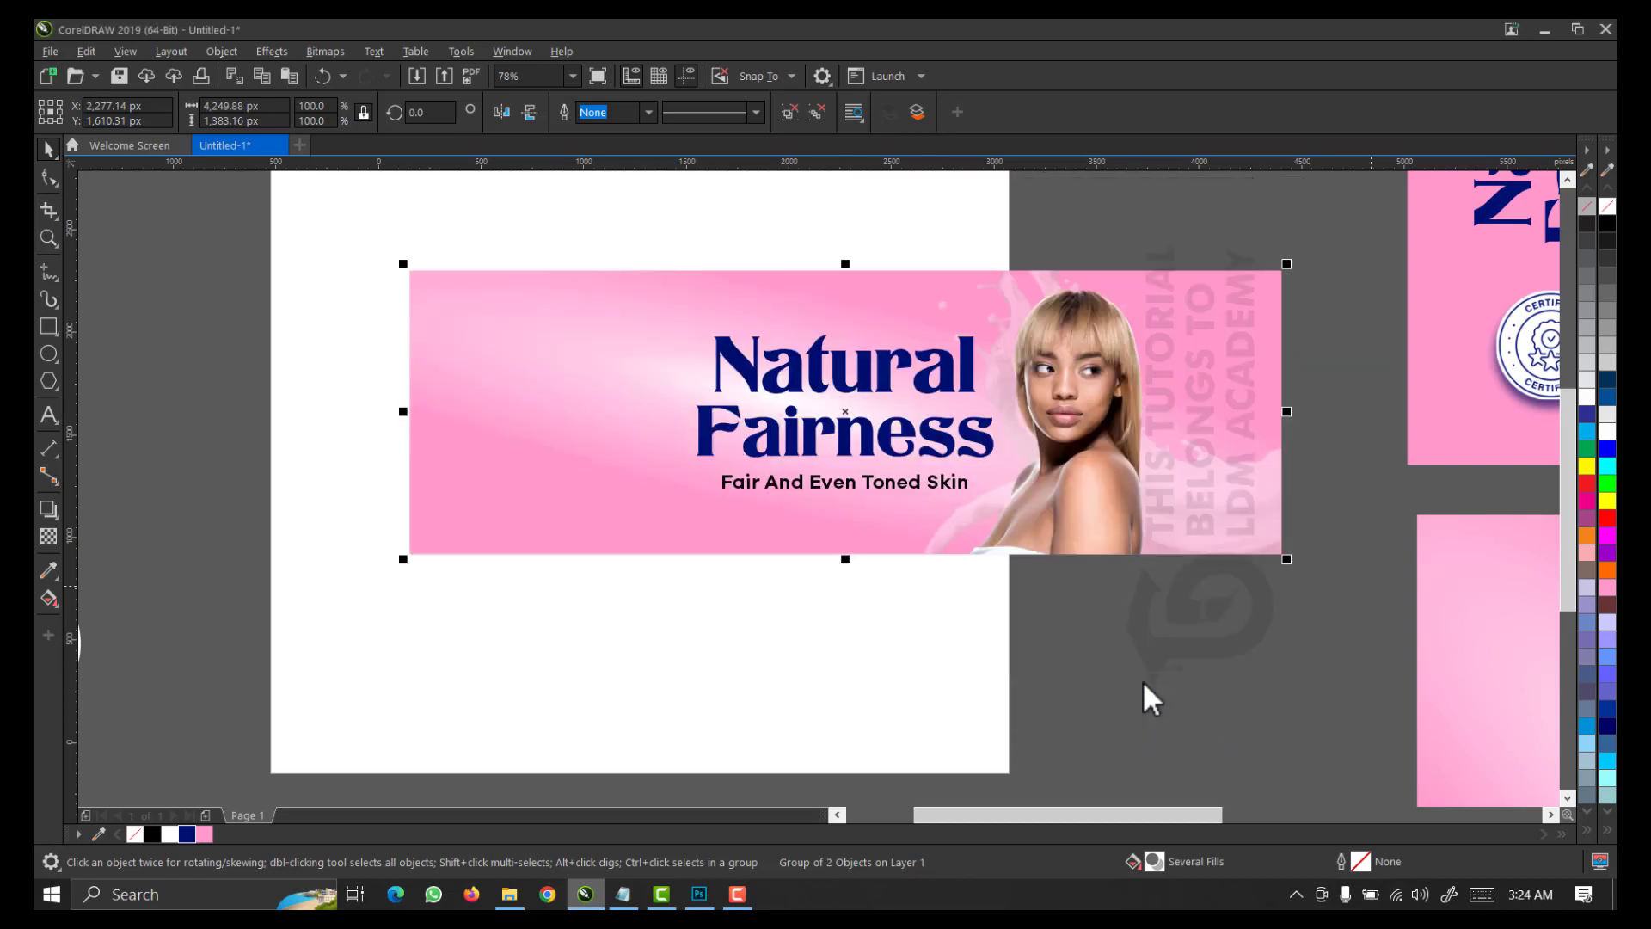
Export the square front panel with the woman and cream splash as a JPG named CREAM2 in EXPORTED DESIGNS
click(1094, 690)
scroll(1092, 693, down, 3)
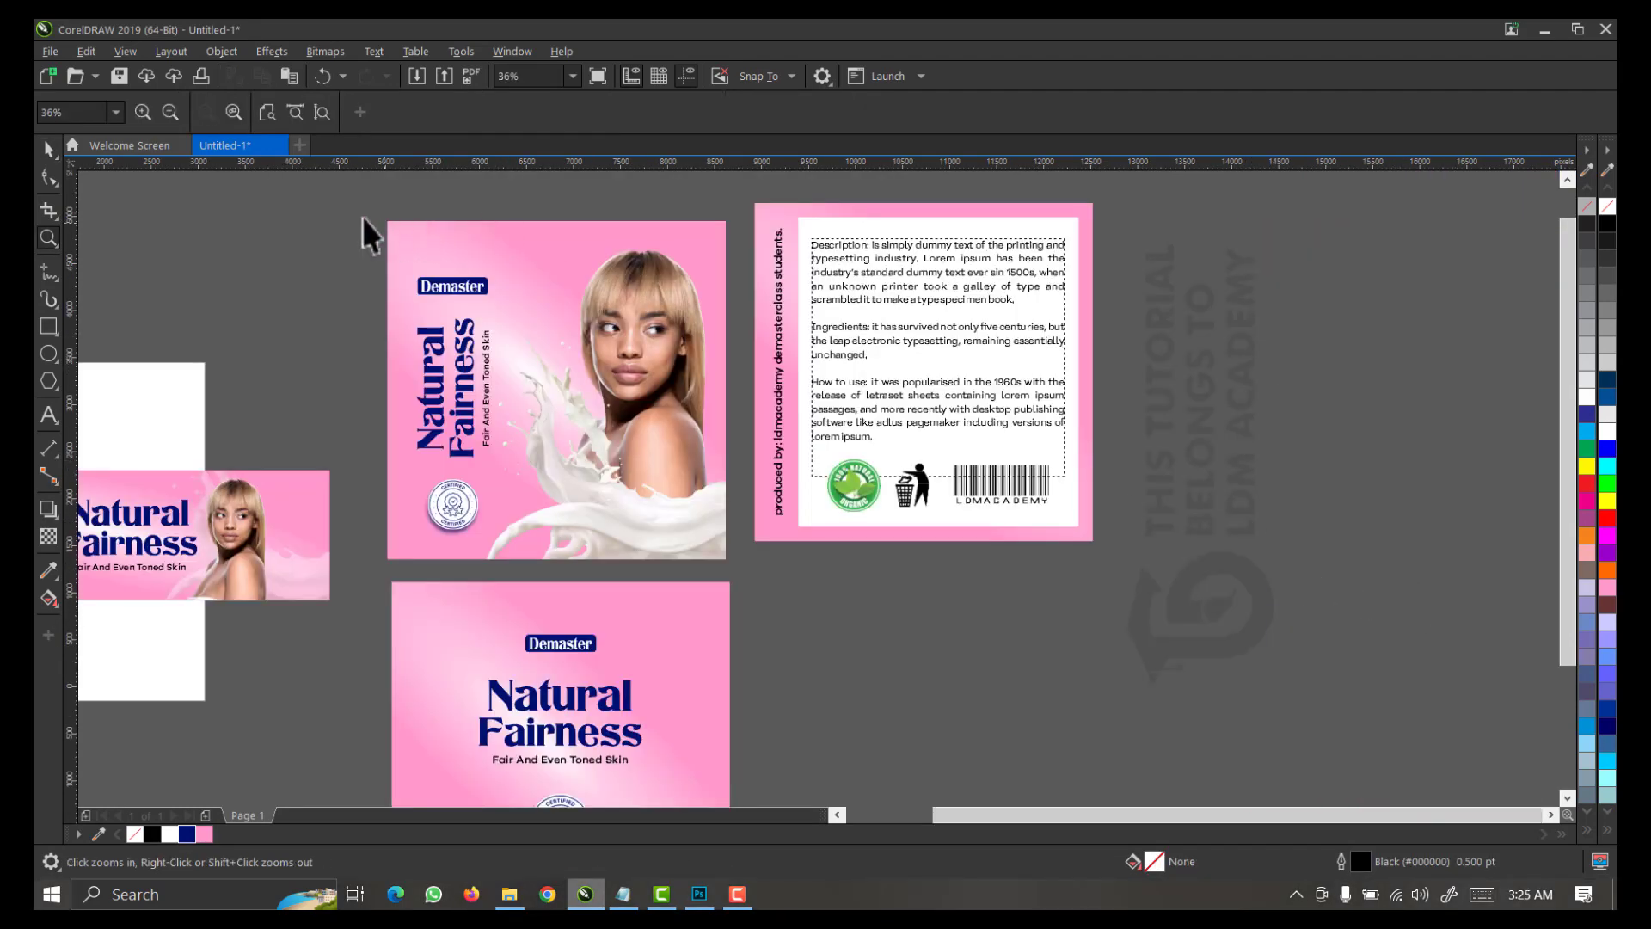
key(space)
drag(364, 203, 742, 581)
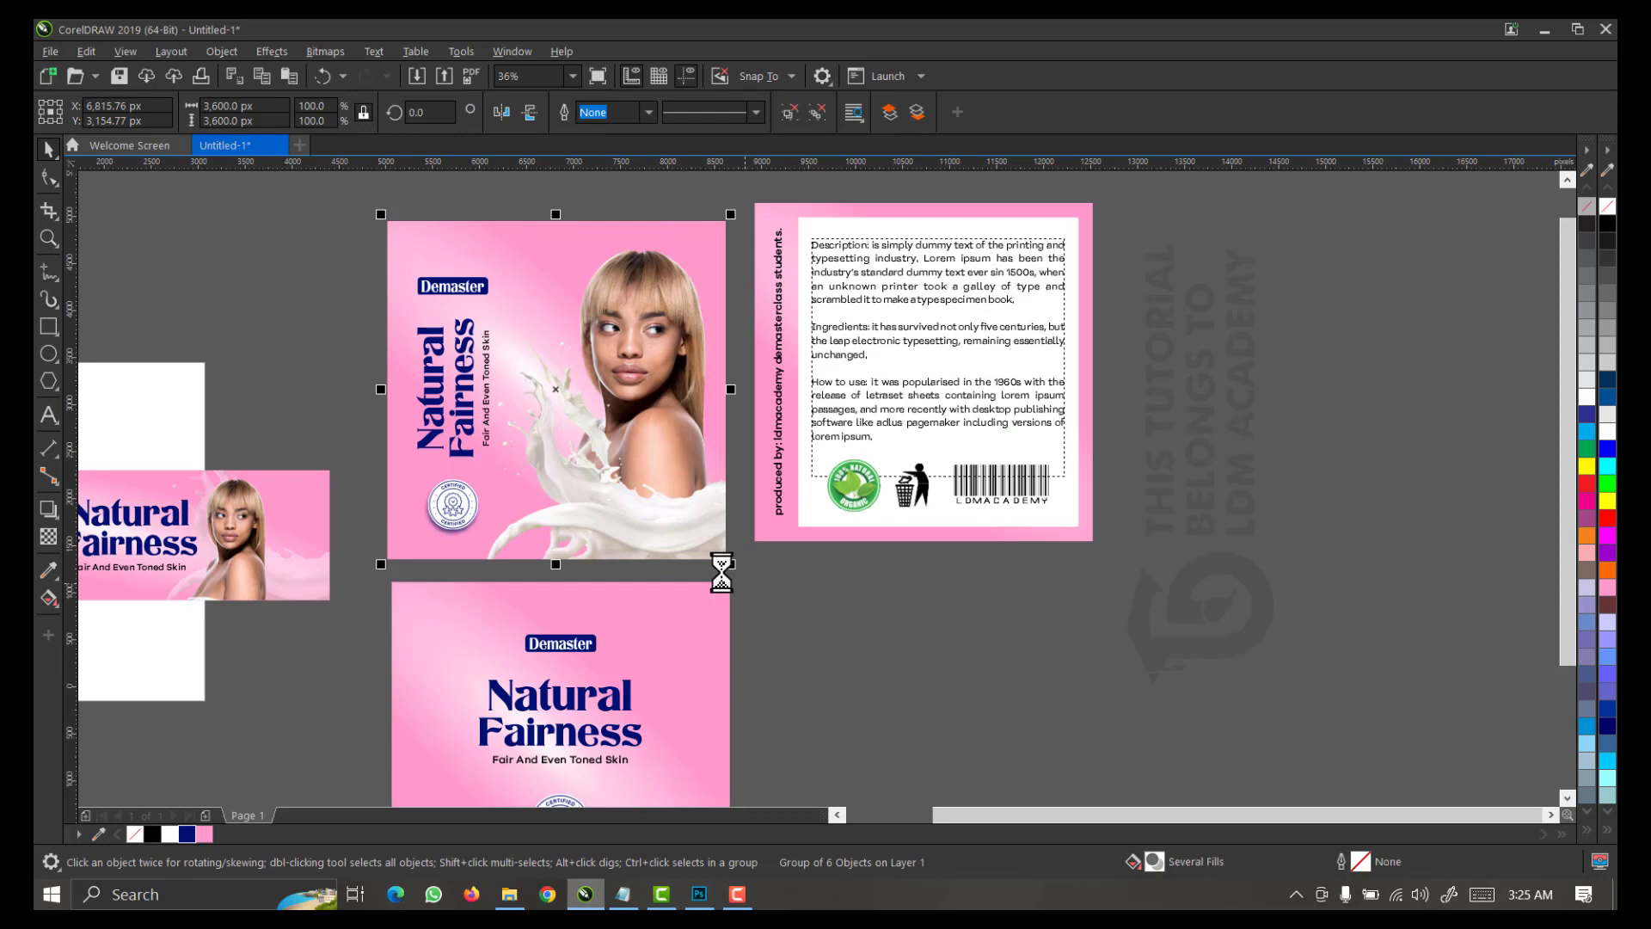
key(ctrl+e)
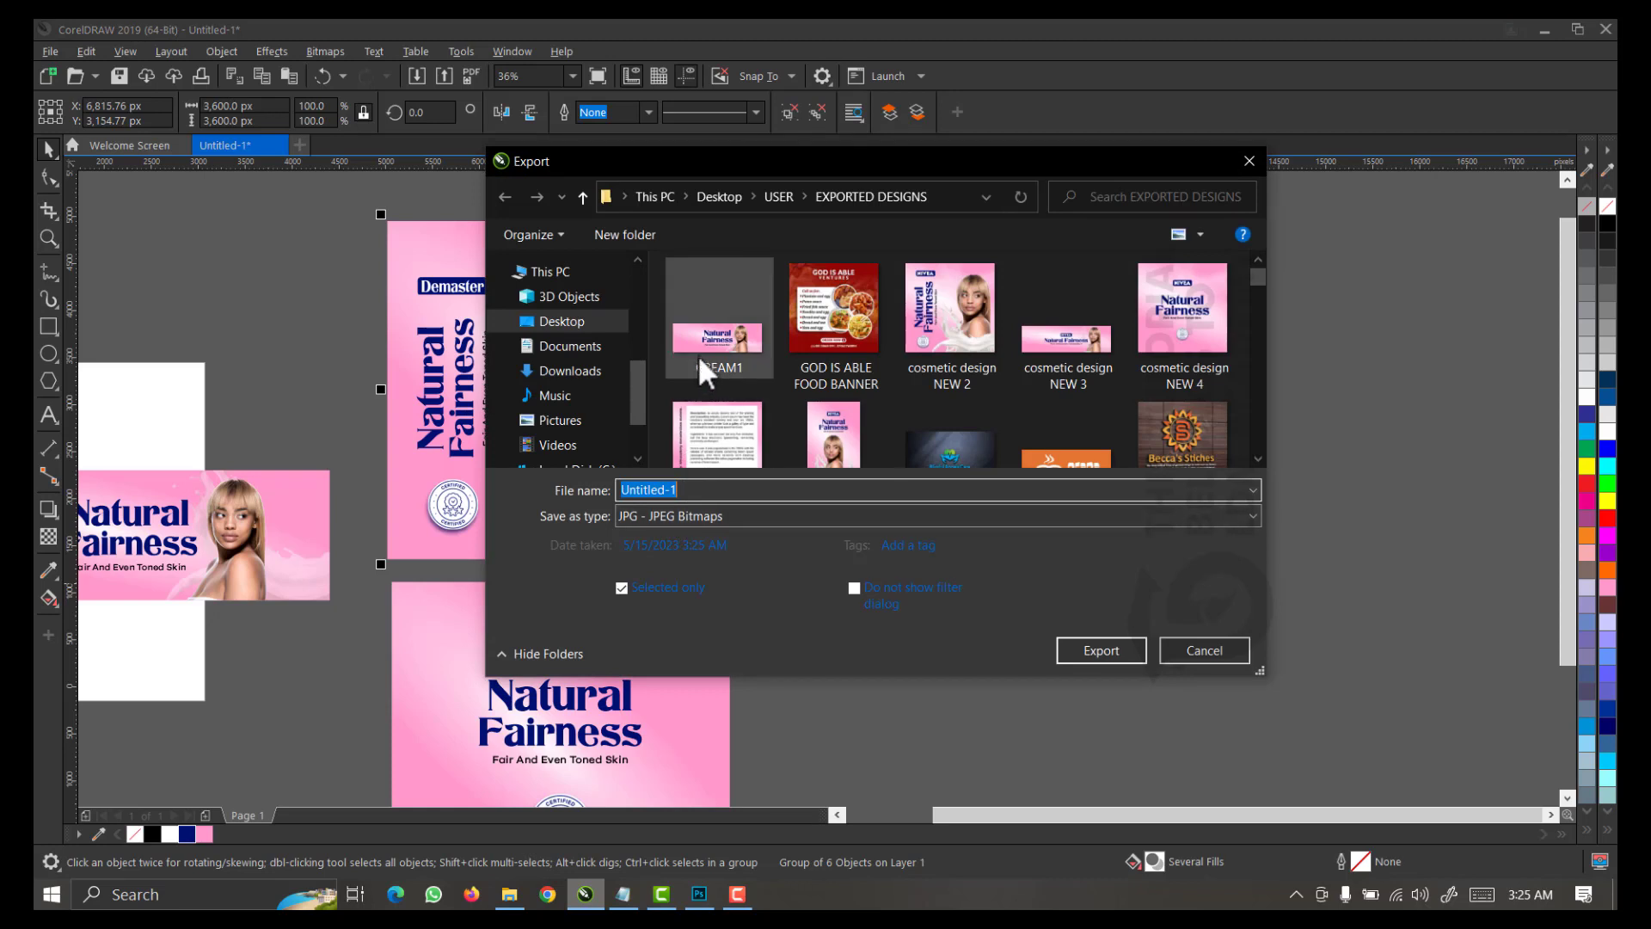
click(714, 343)
click(674, 490)
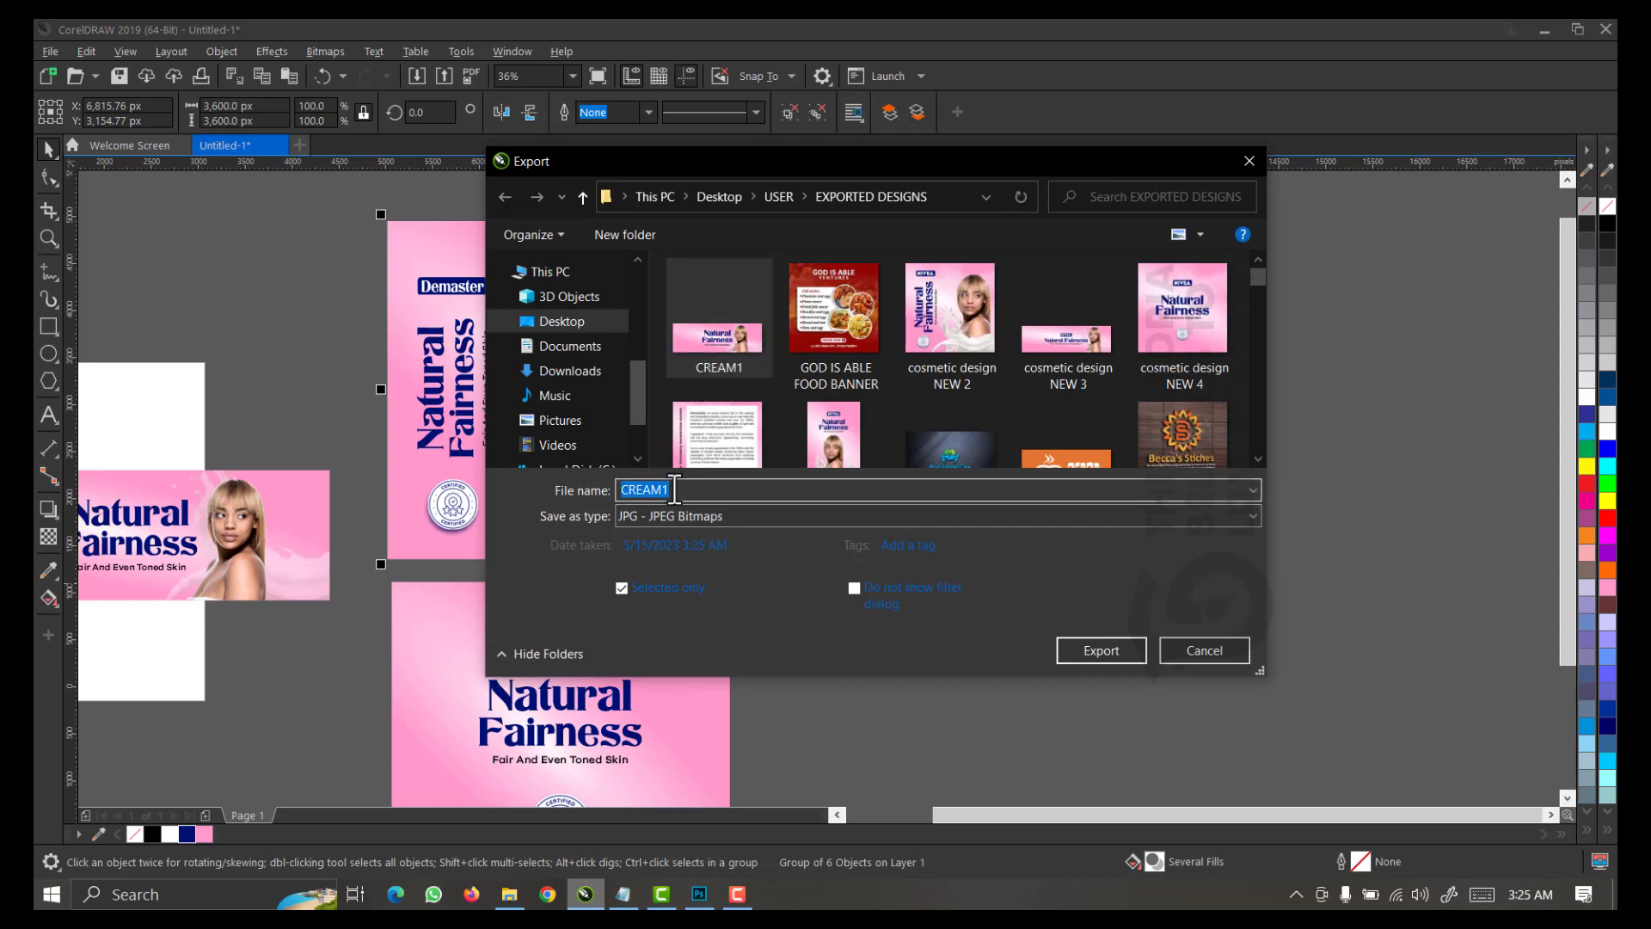
click(678, 491)
key(BackSpace)
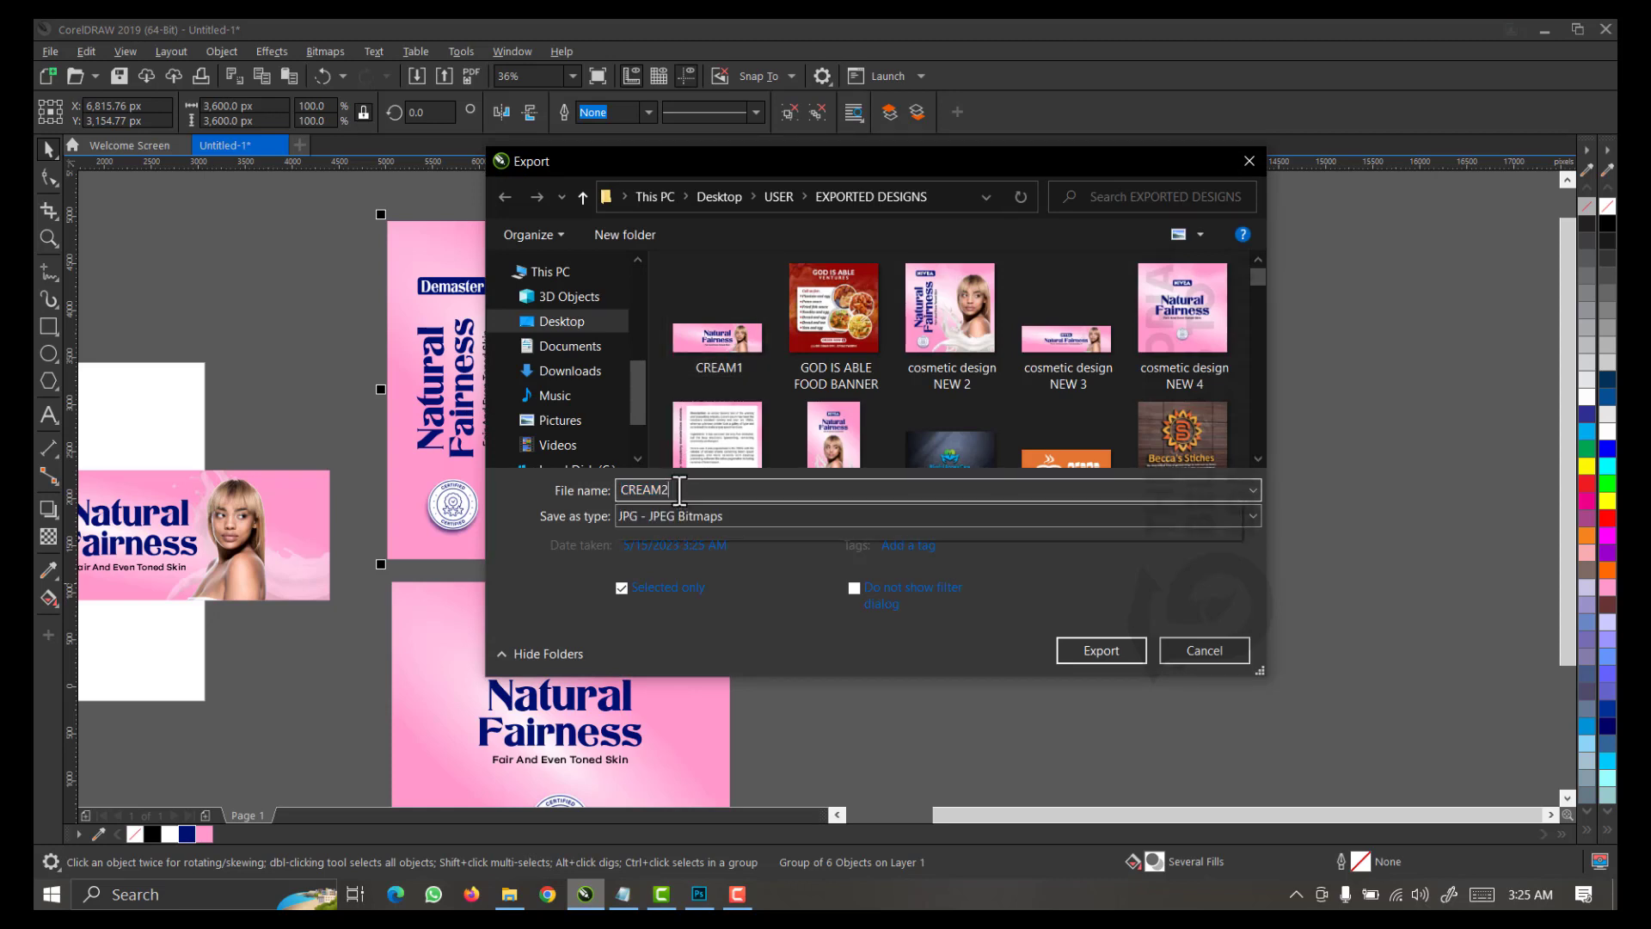
text(2)
click(1099, 647)
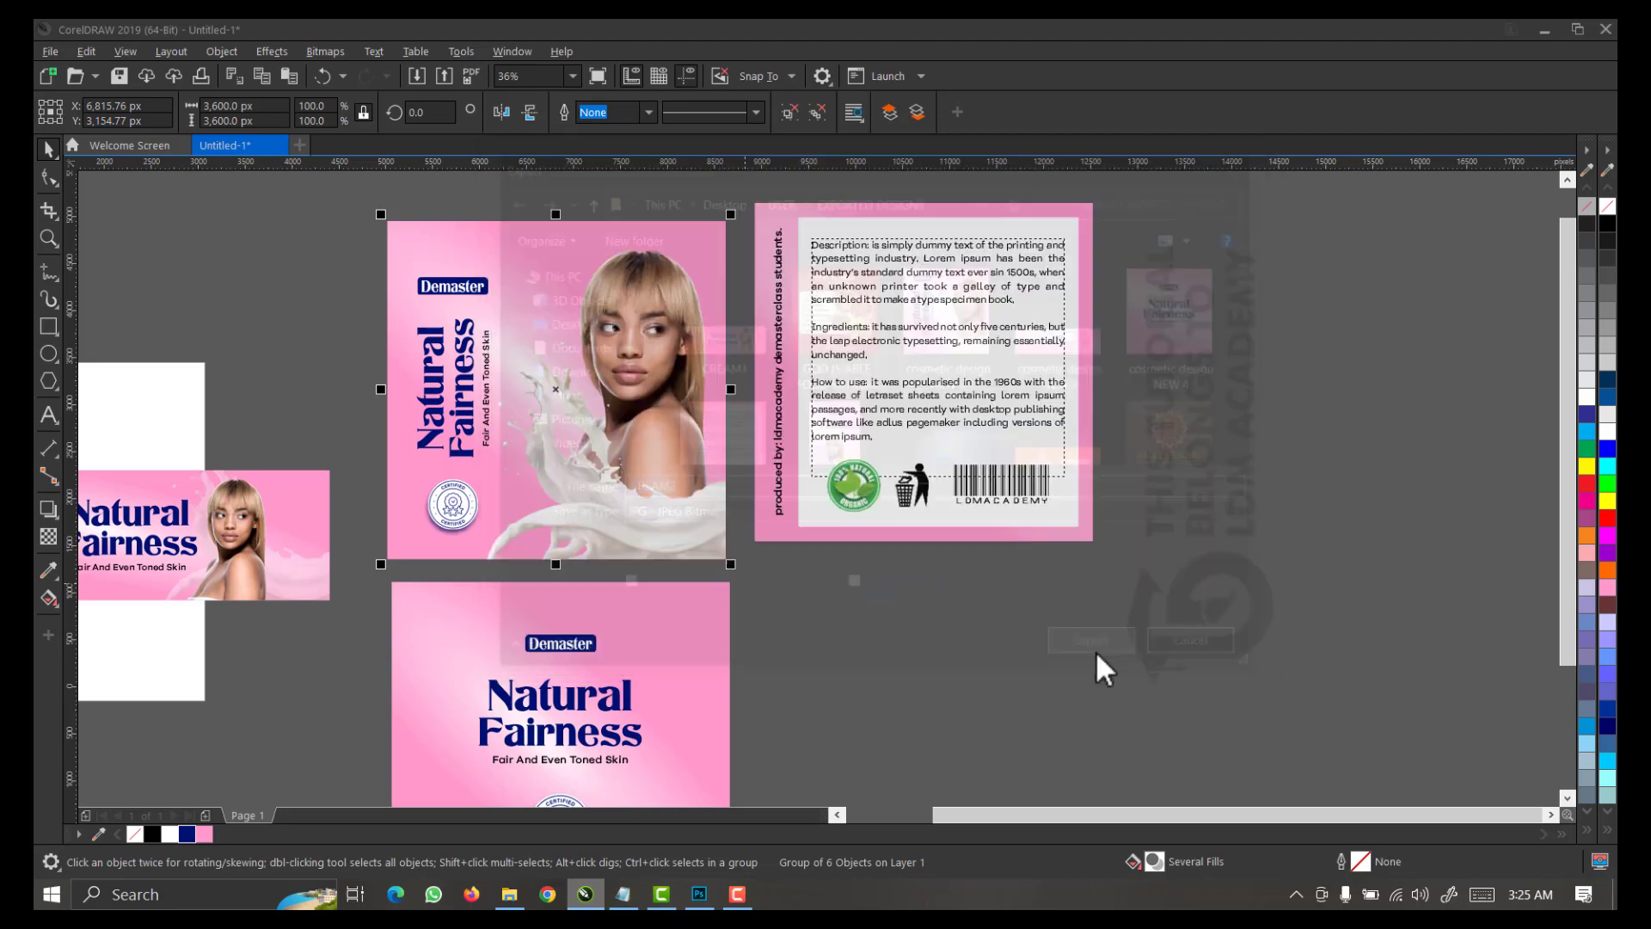
key(Return)
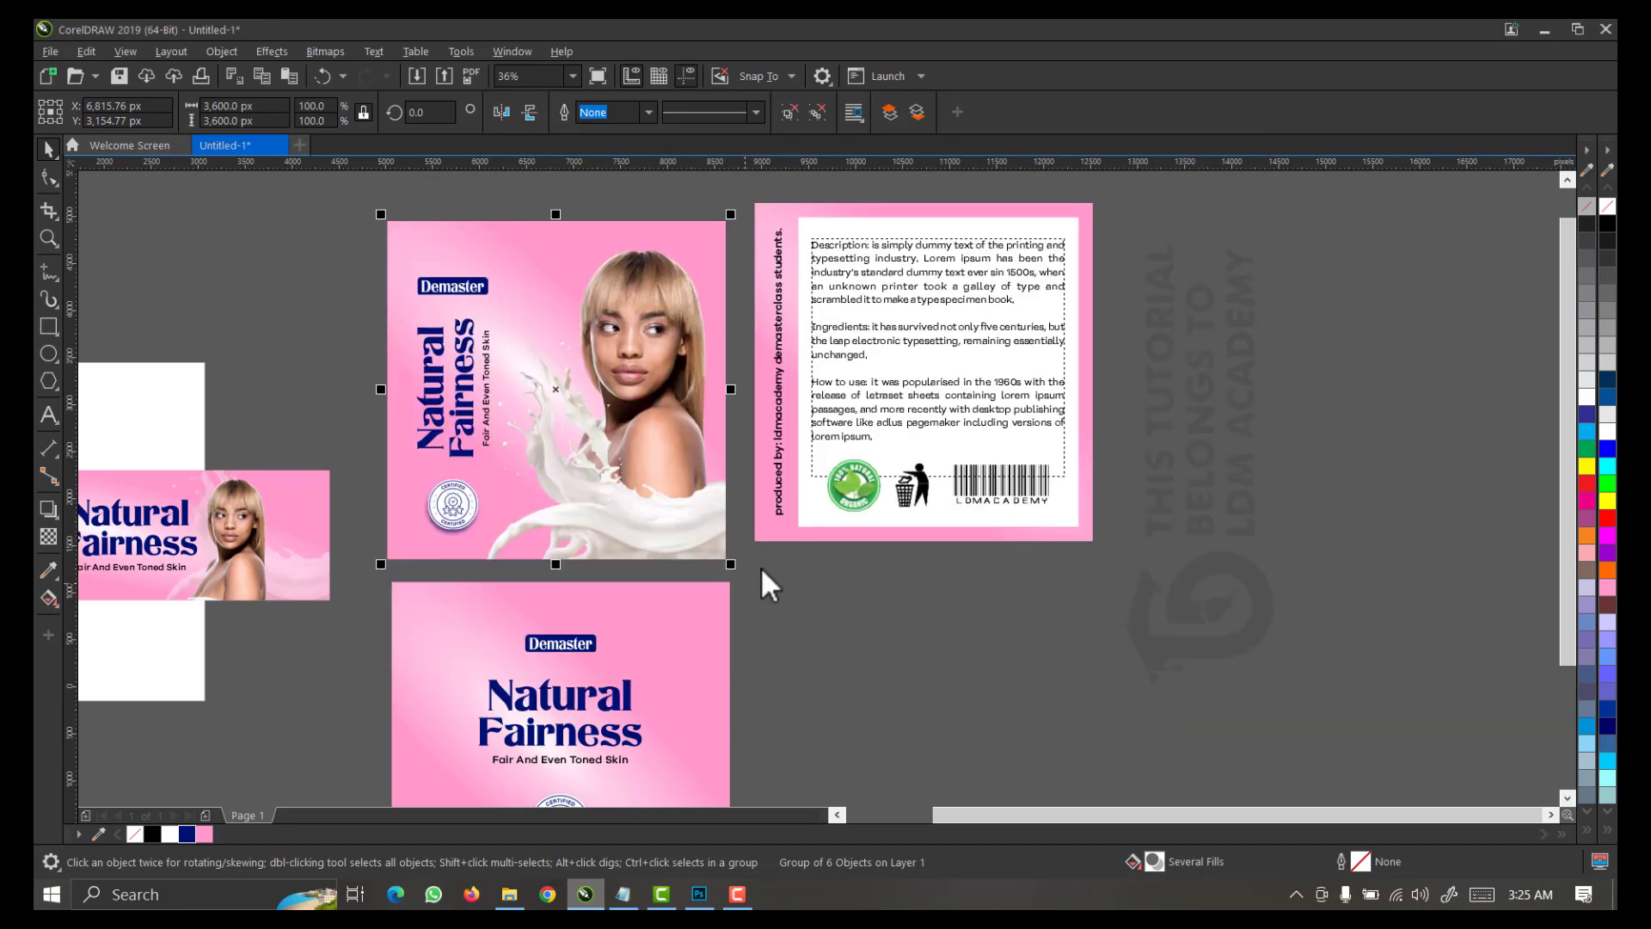
Export the square pink panel with the centred title and certified seal as a JPG named CREAM3 at 500 resolution
drag(762, 567, 358, 777)
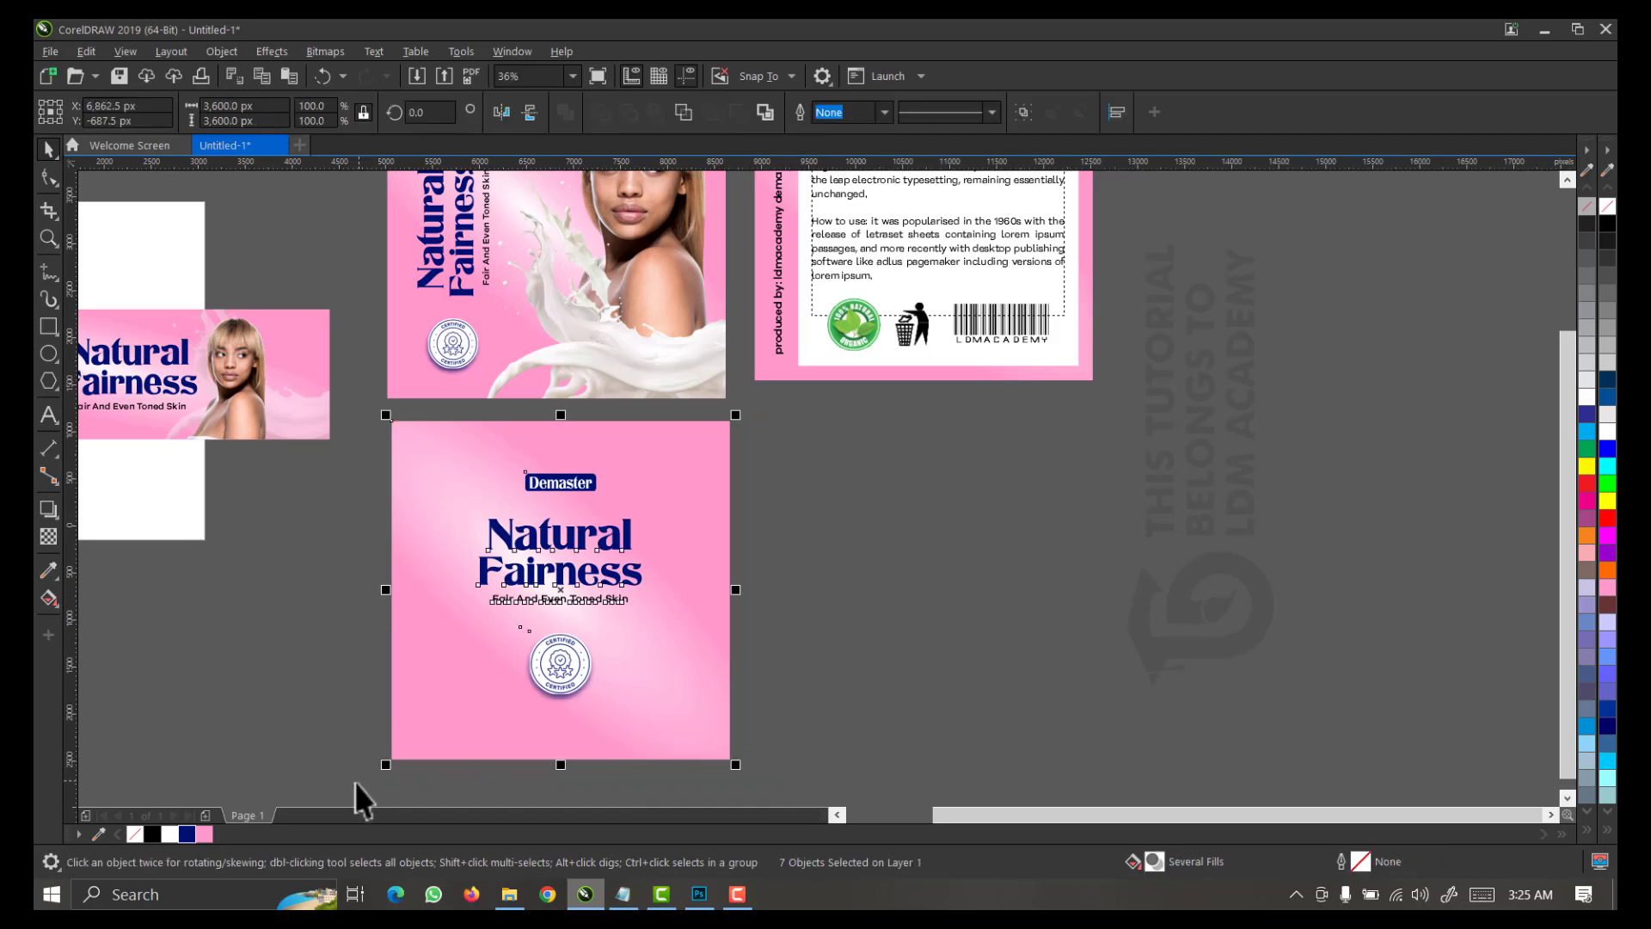
key(ctrl+e)
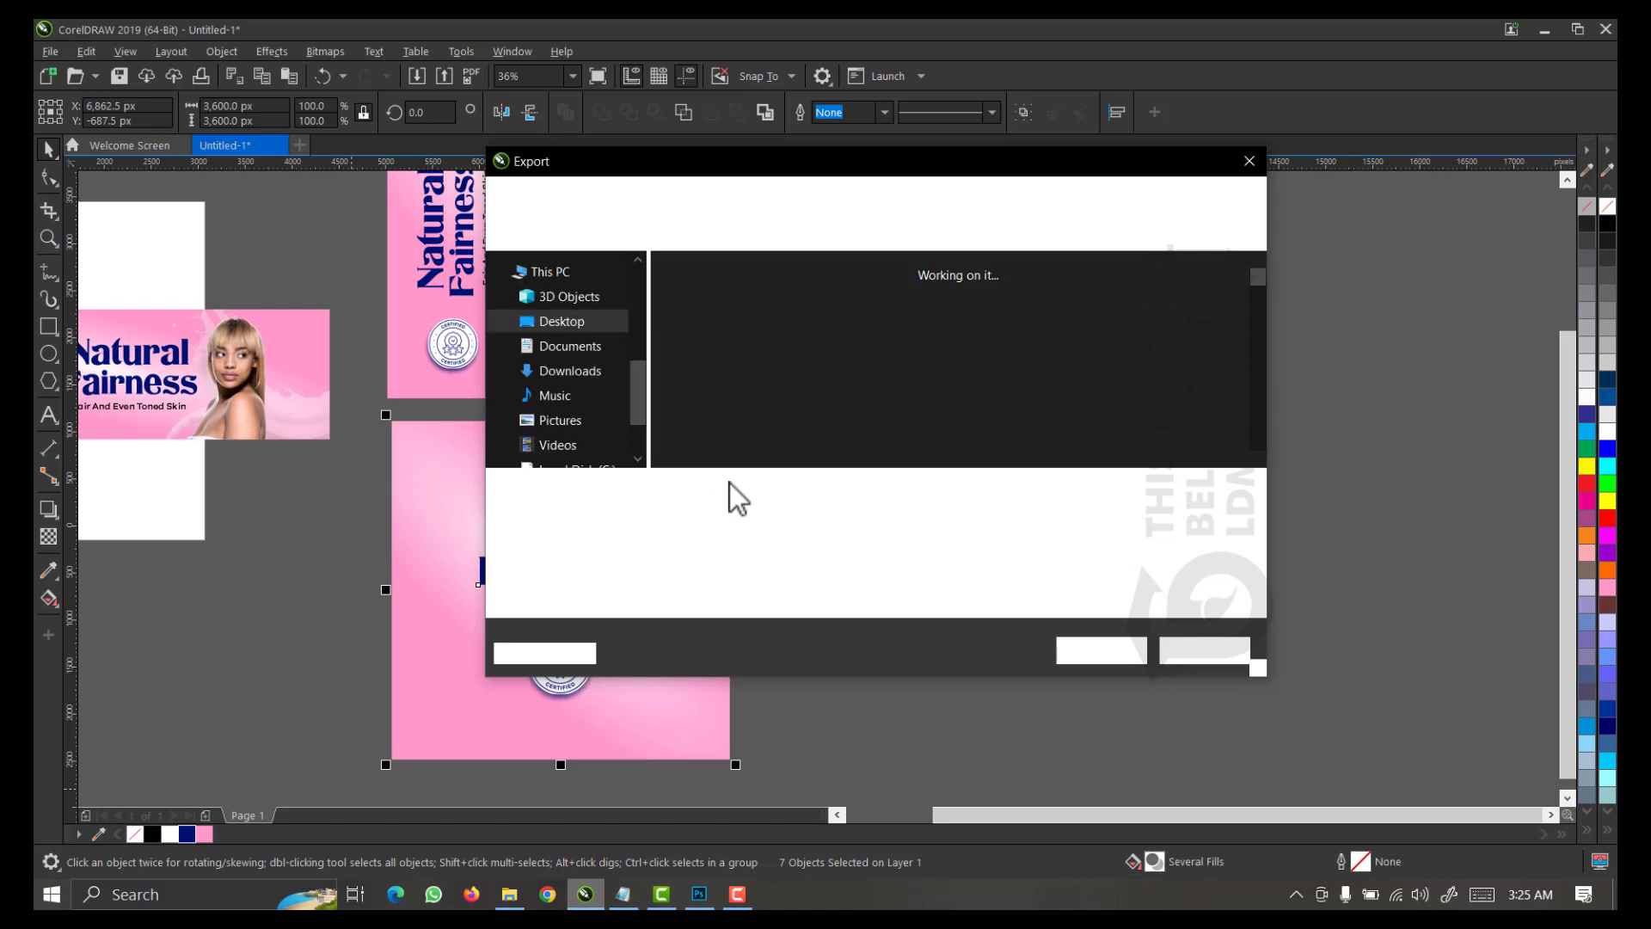
click(731, 363)
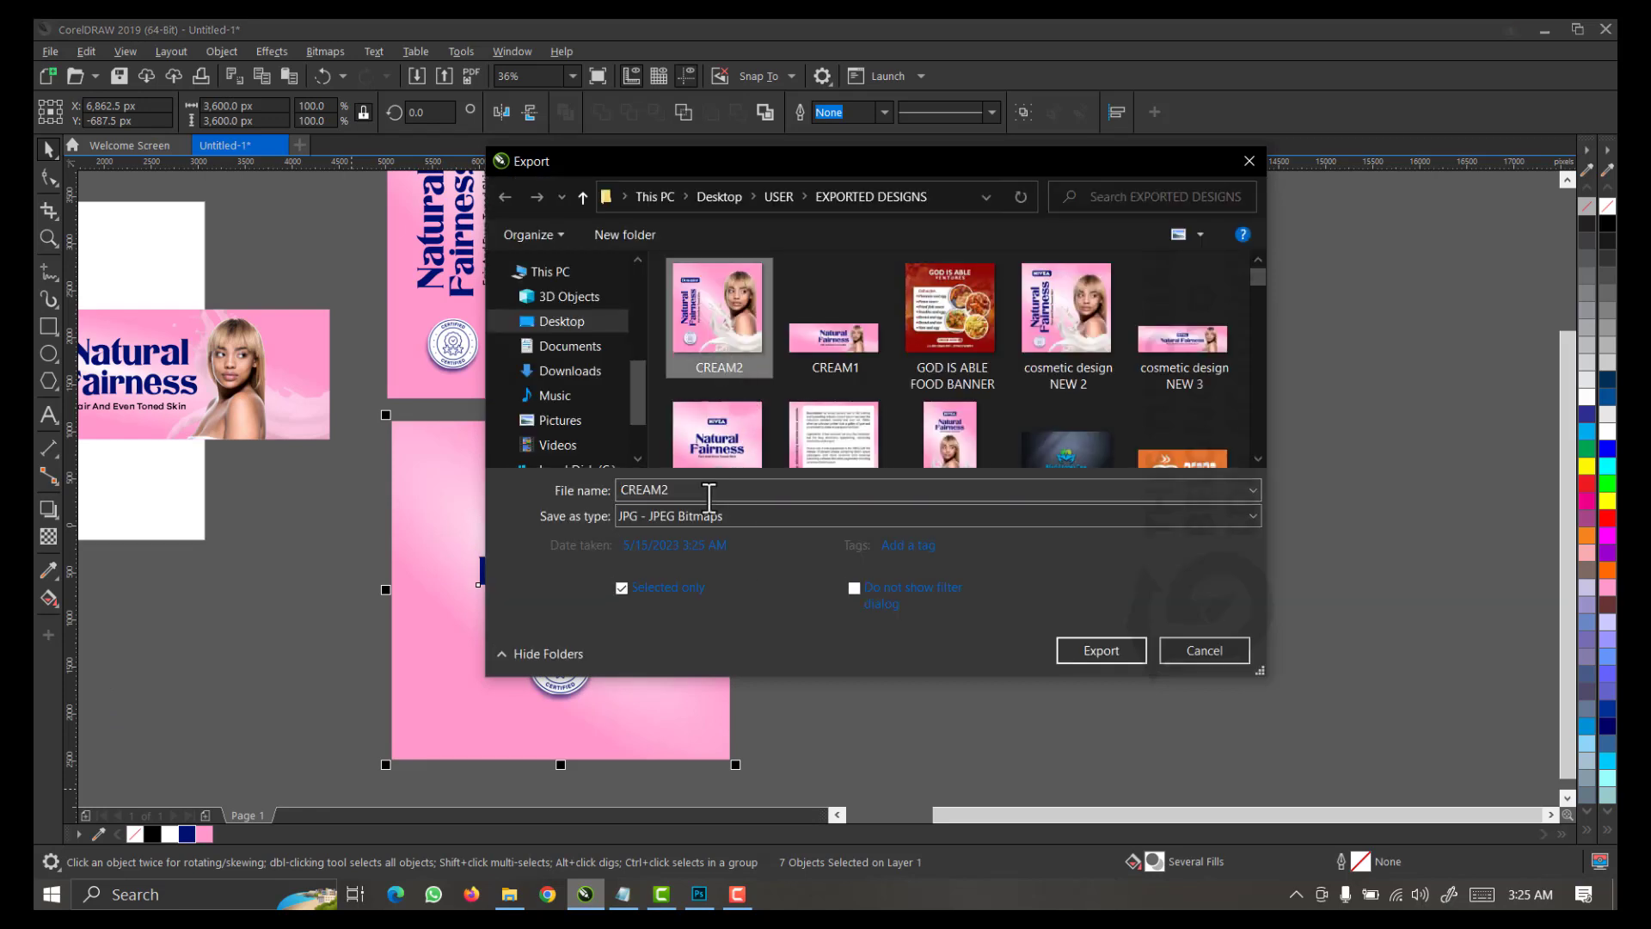
double_click(701, 490)
click(701, 490)
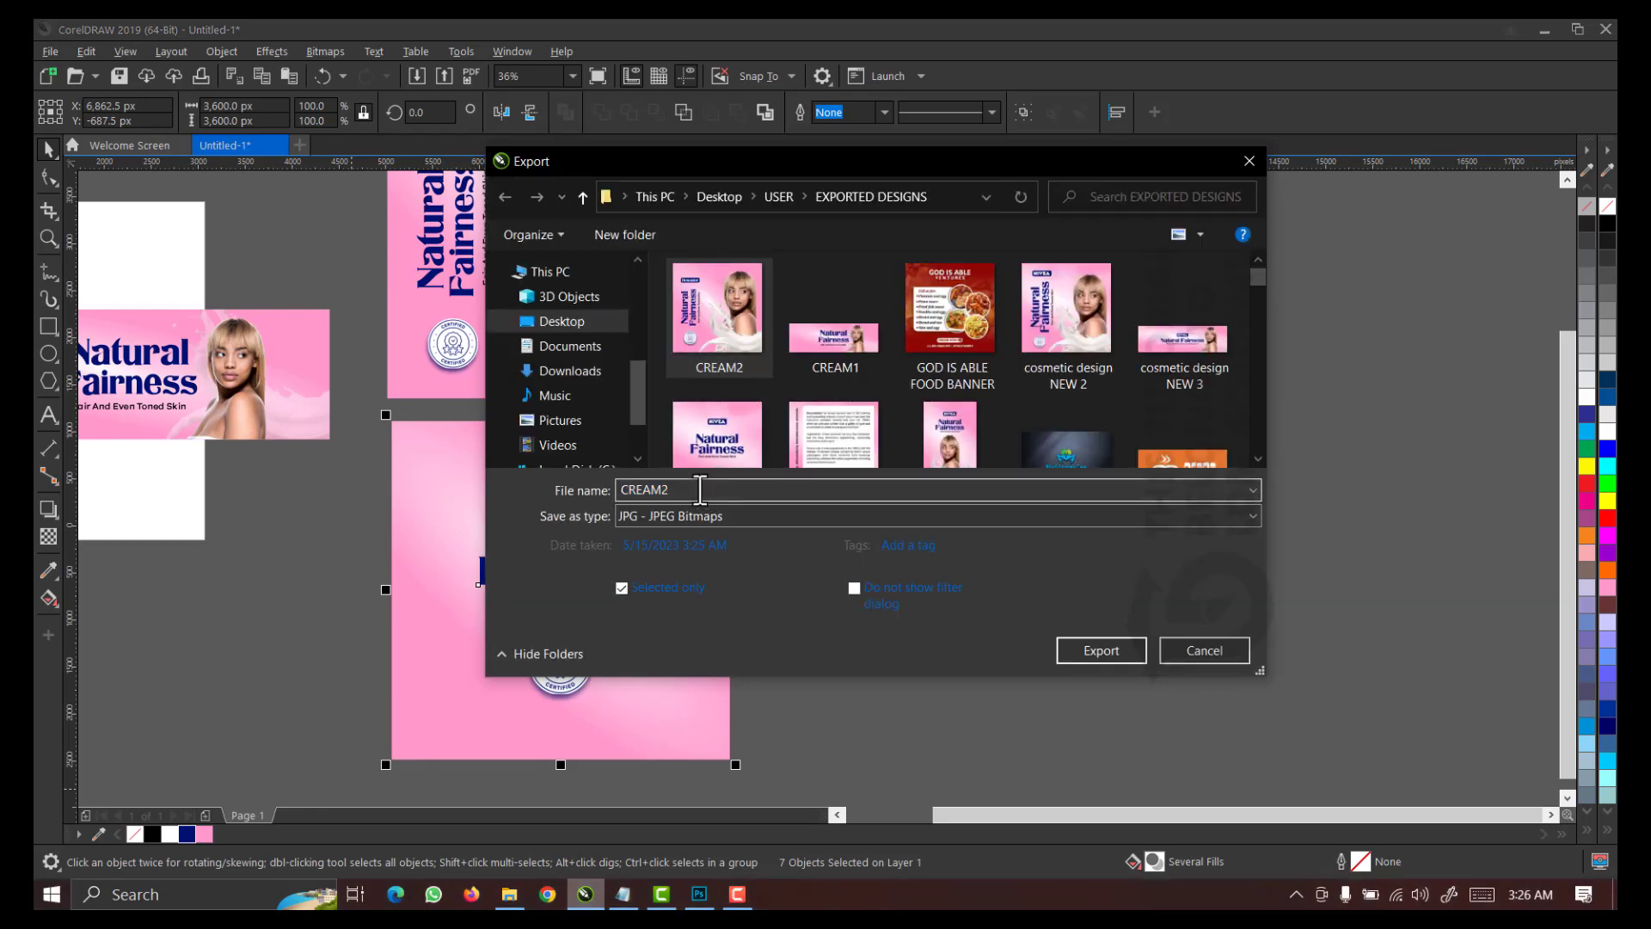
key(BackSpace)
text(3)
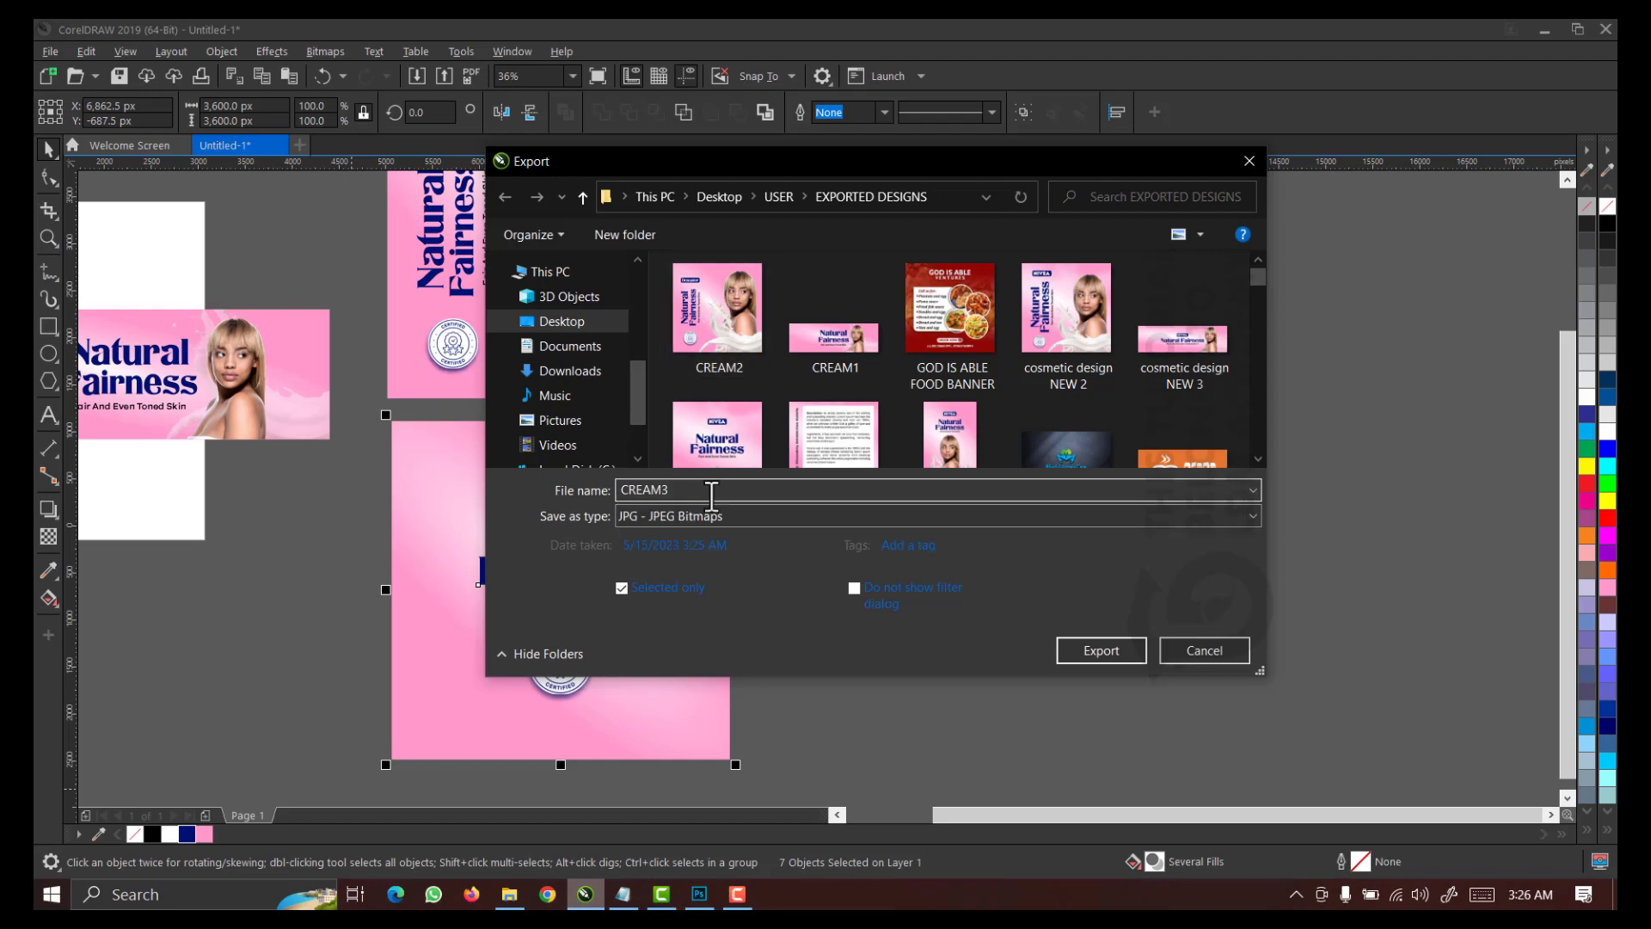
click(1097, 650)
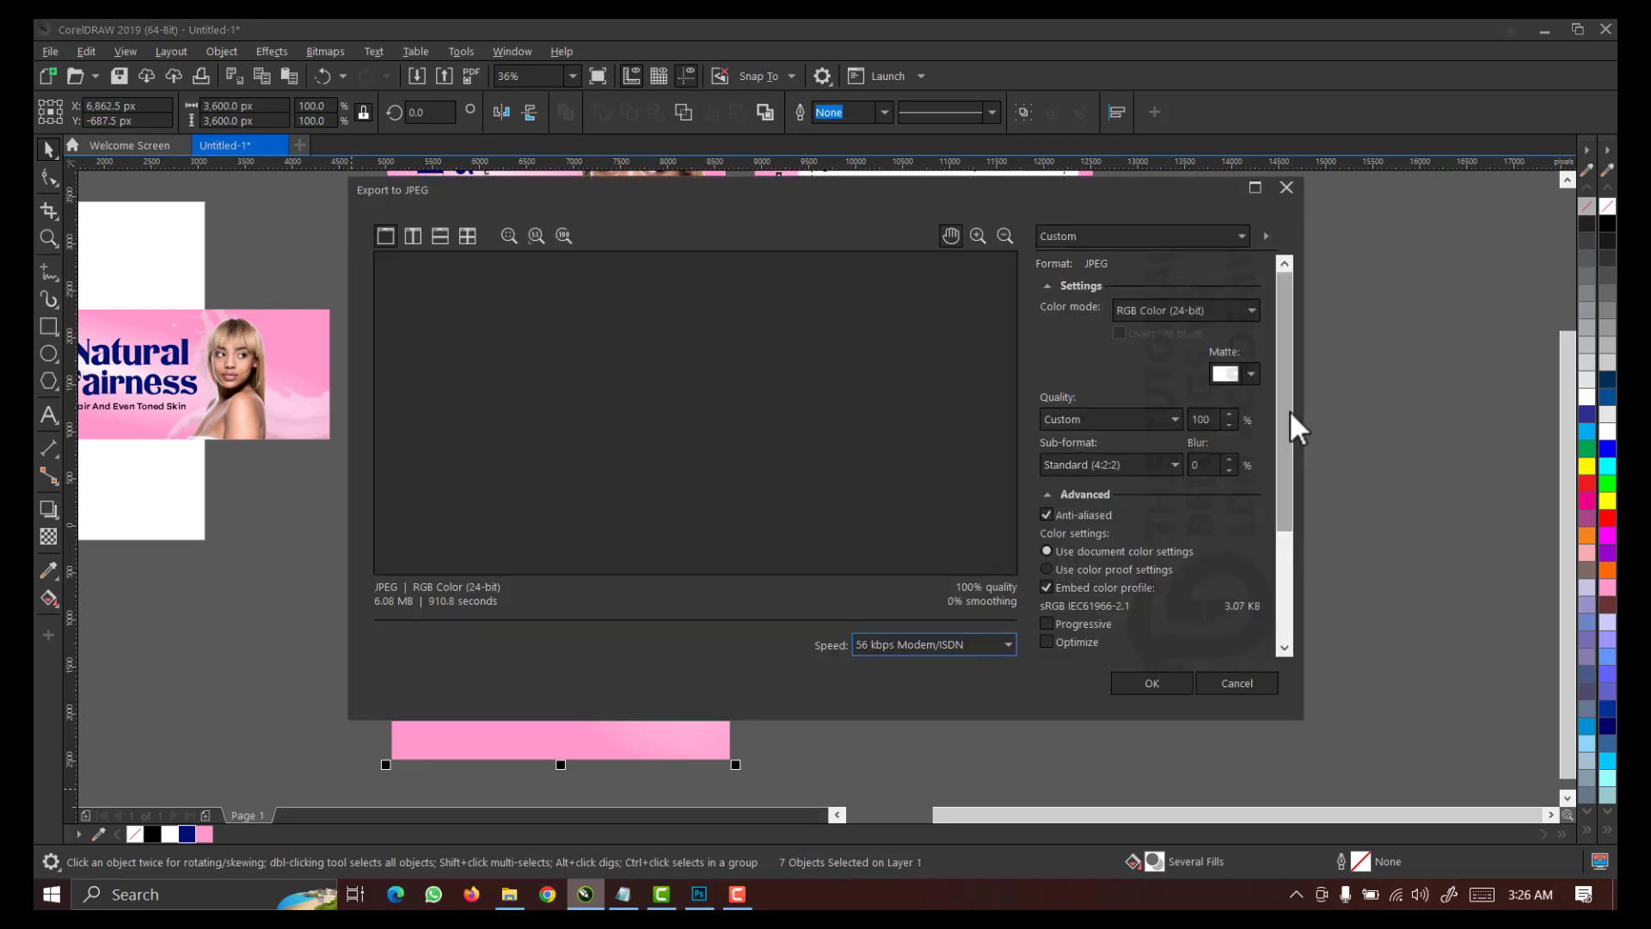
drag(1274, 538, 1275, 615)
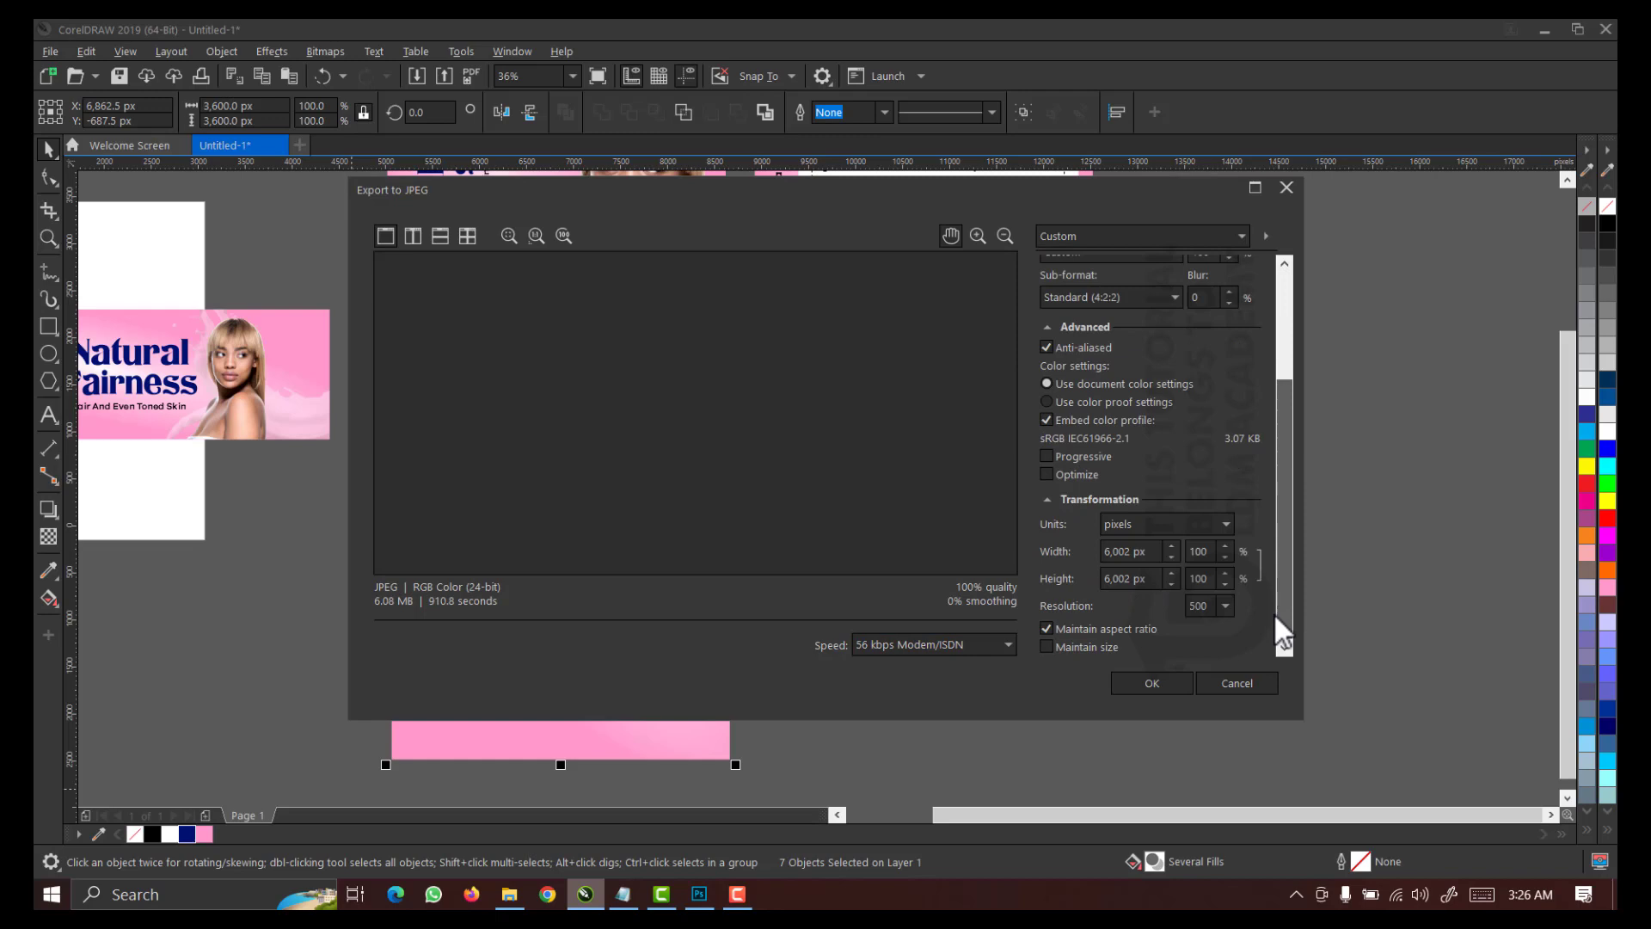
click(1131, 686)
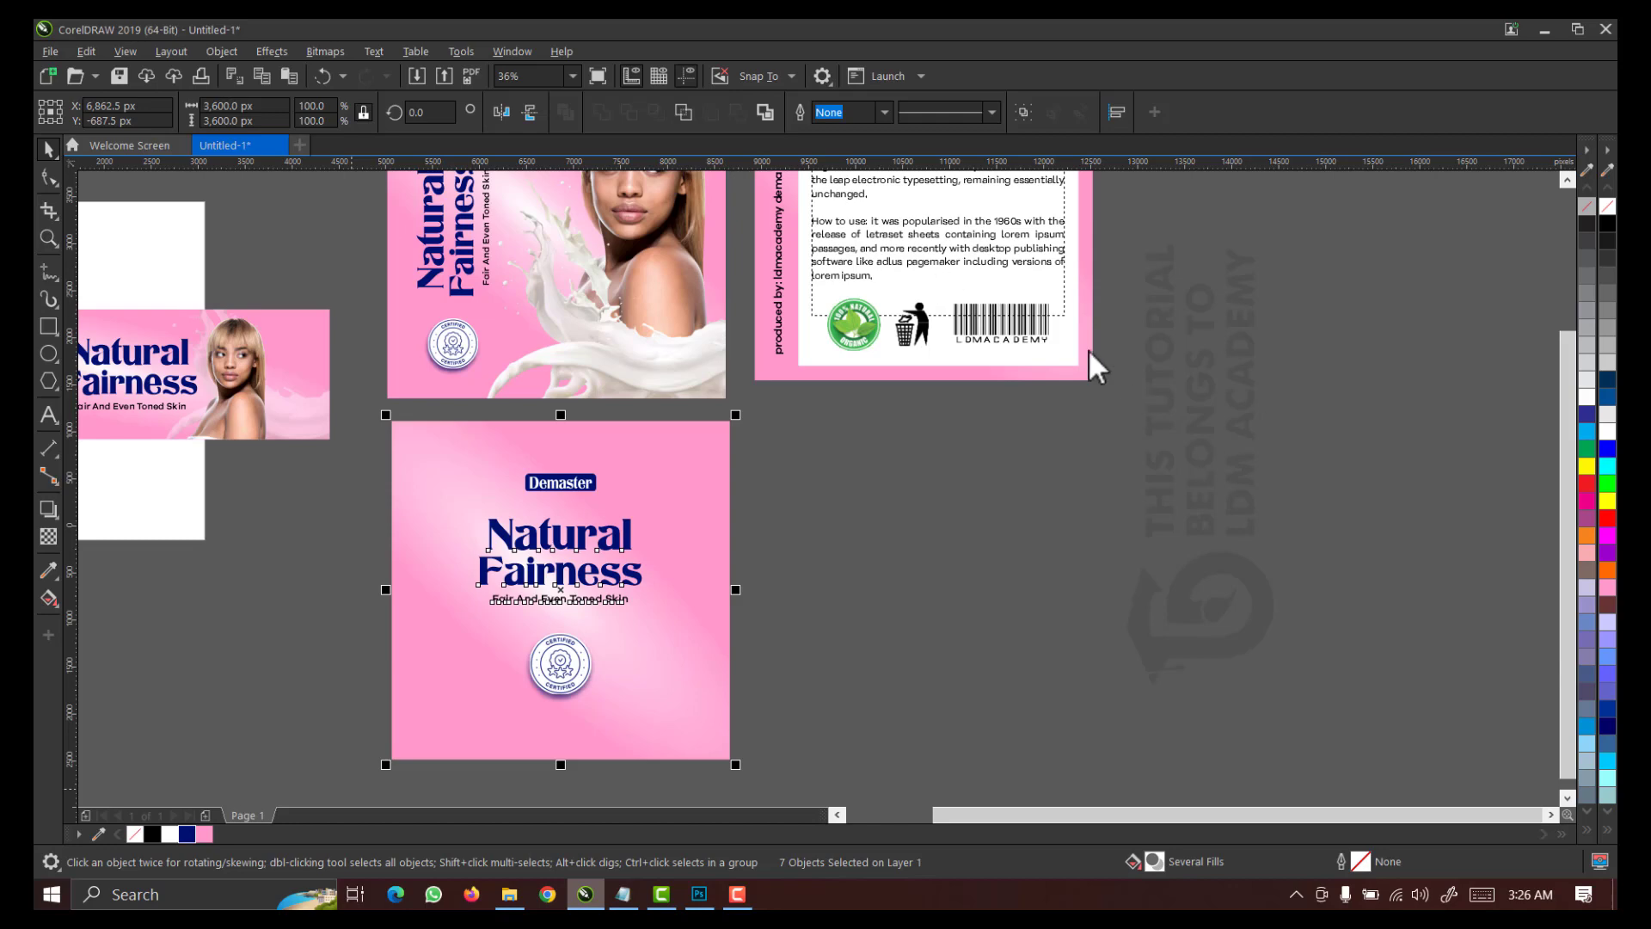
Export the back panel with the description text and barcode as a JPG named CREAM4 at 500 resolution in EXPORTED DESIGNS
key(F2)
drag(1144, 432, 720, 148)
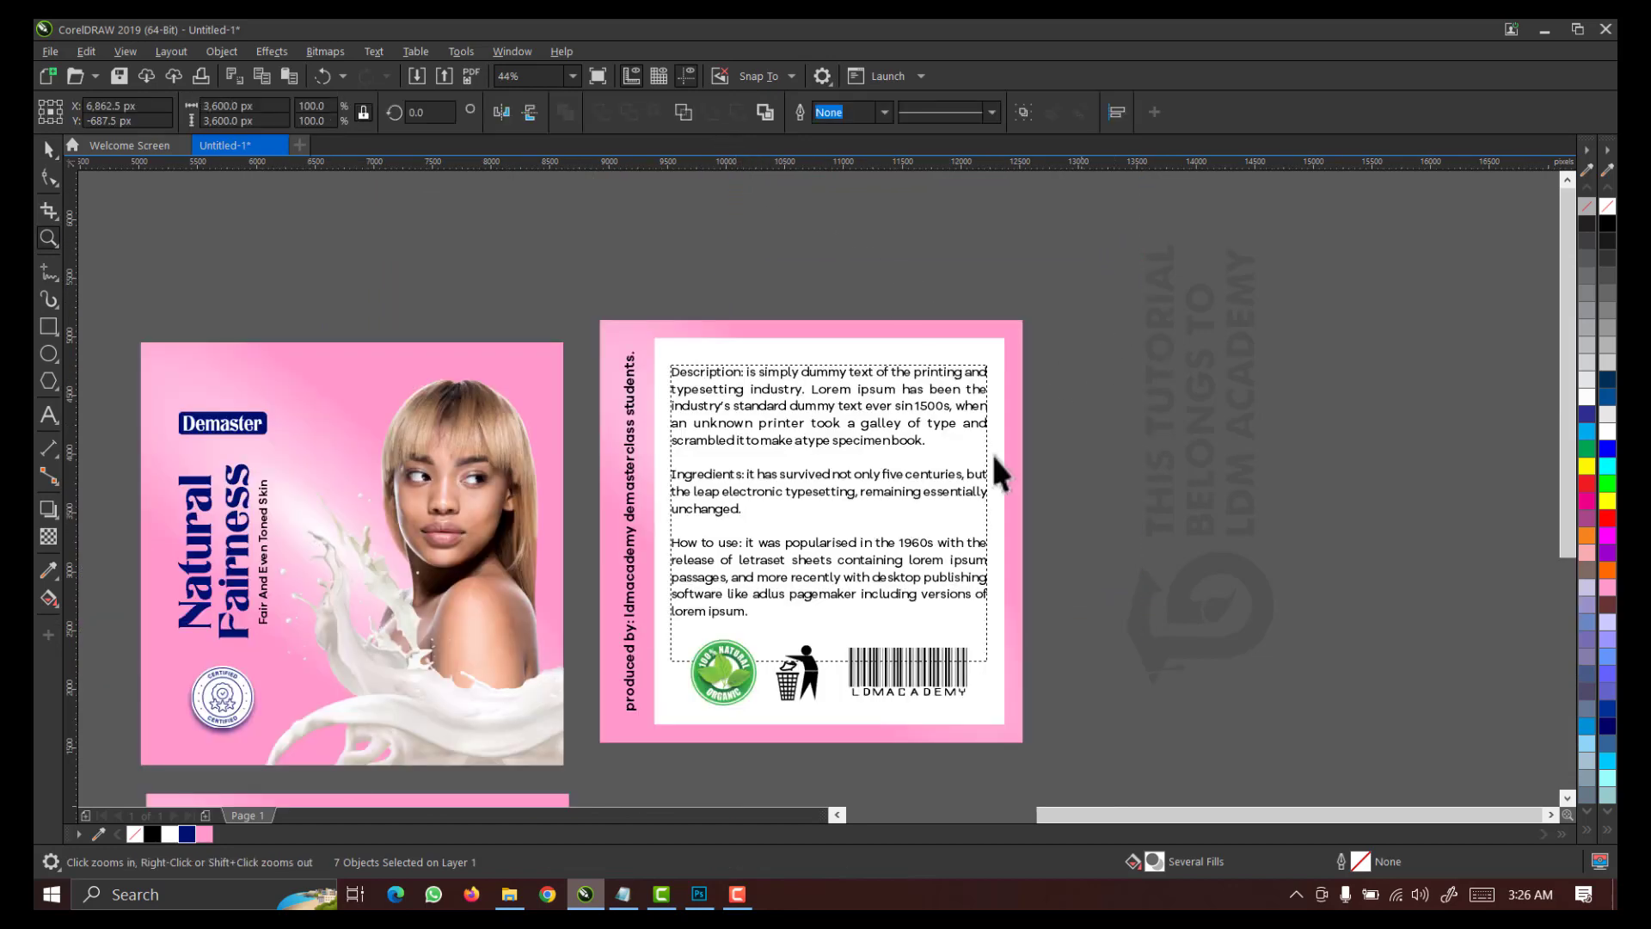
drag(571, 772, 571, 772)
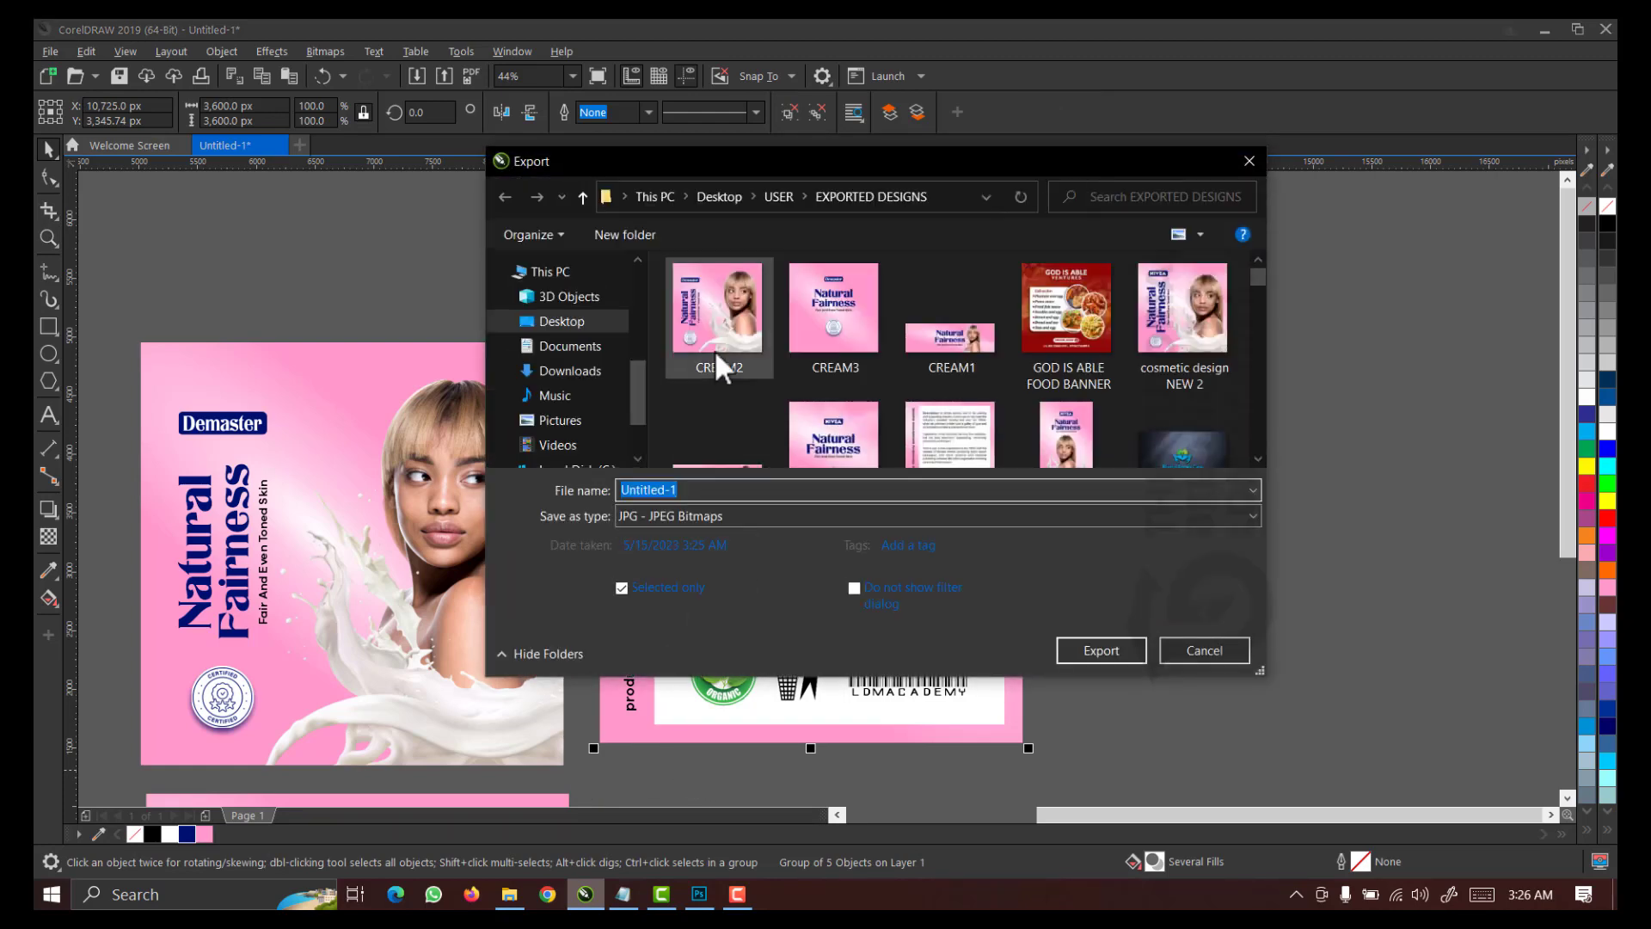
click(715, 349)
click(701, 495)
click(700, 495)
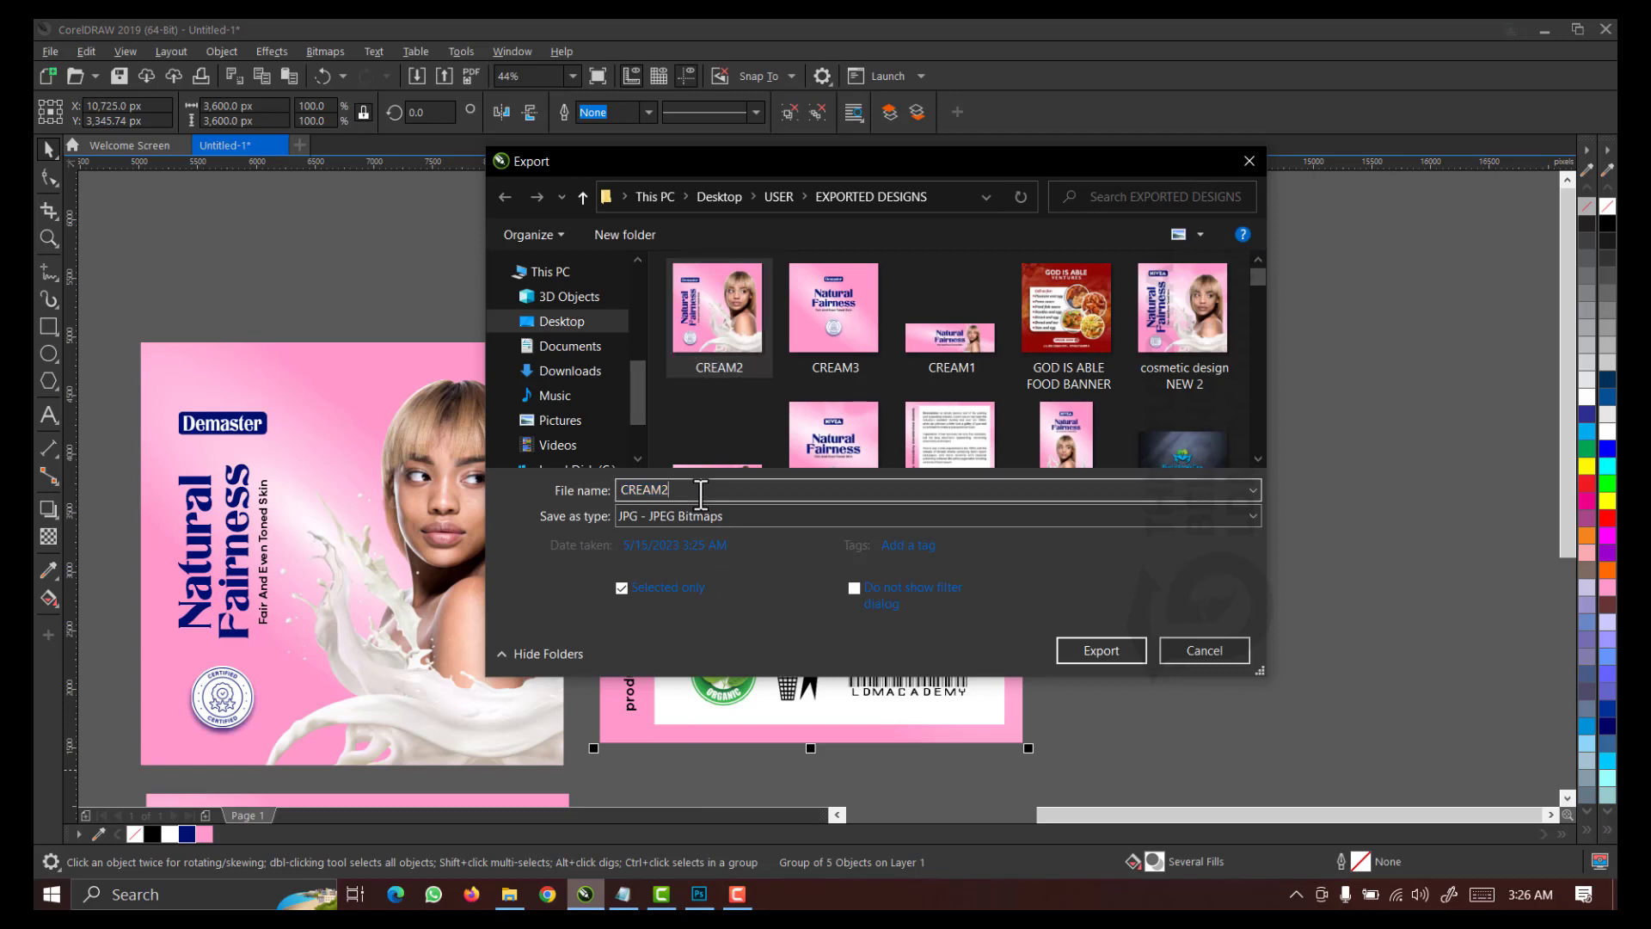
key(BackSpace)
text(4)
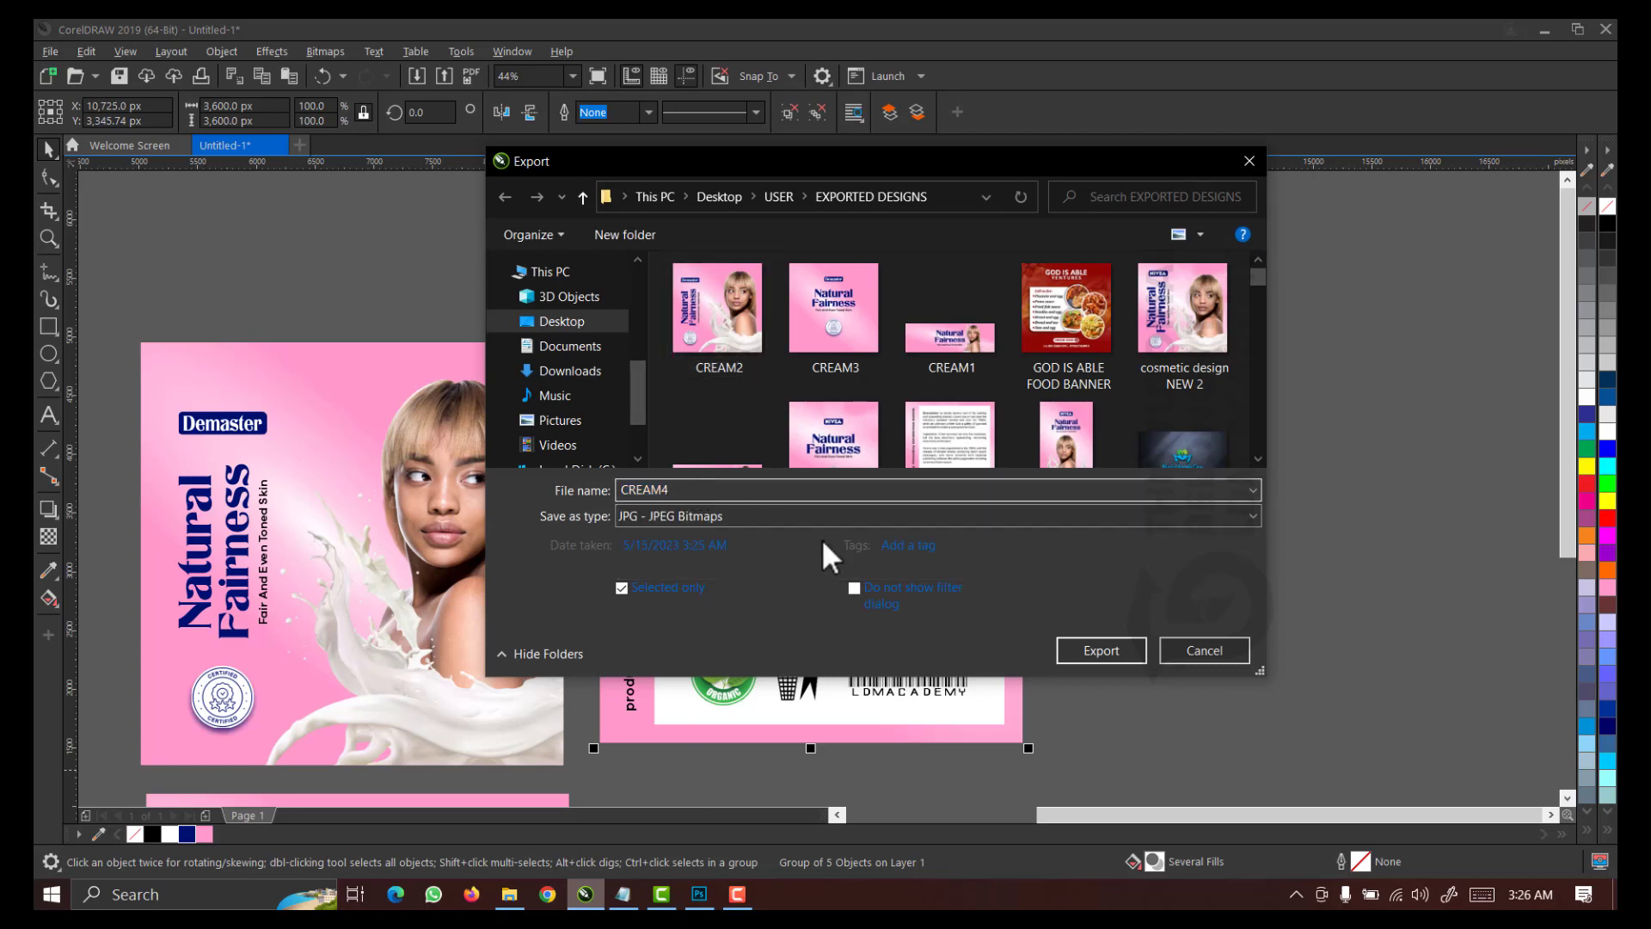
click(1080, 661)
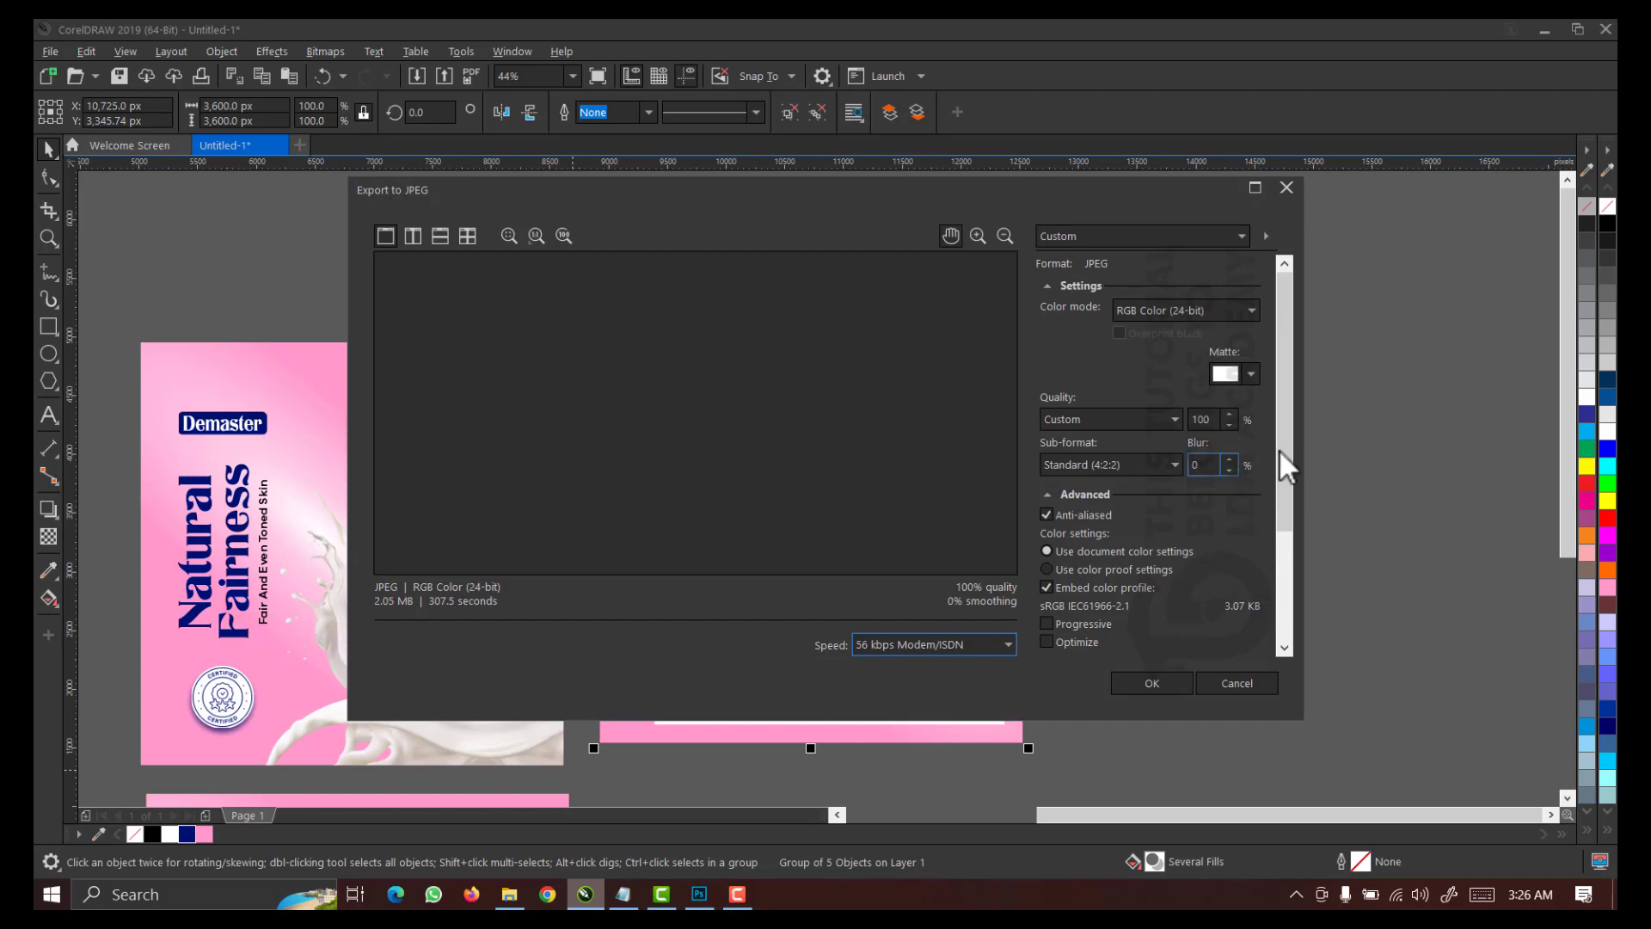
drag(1278, 447, 1266, 616)
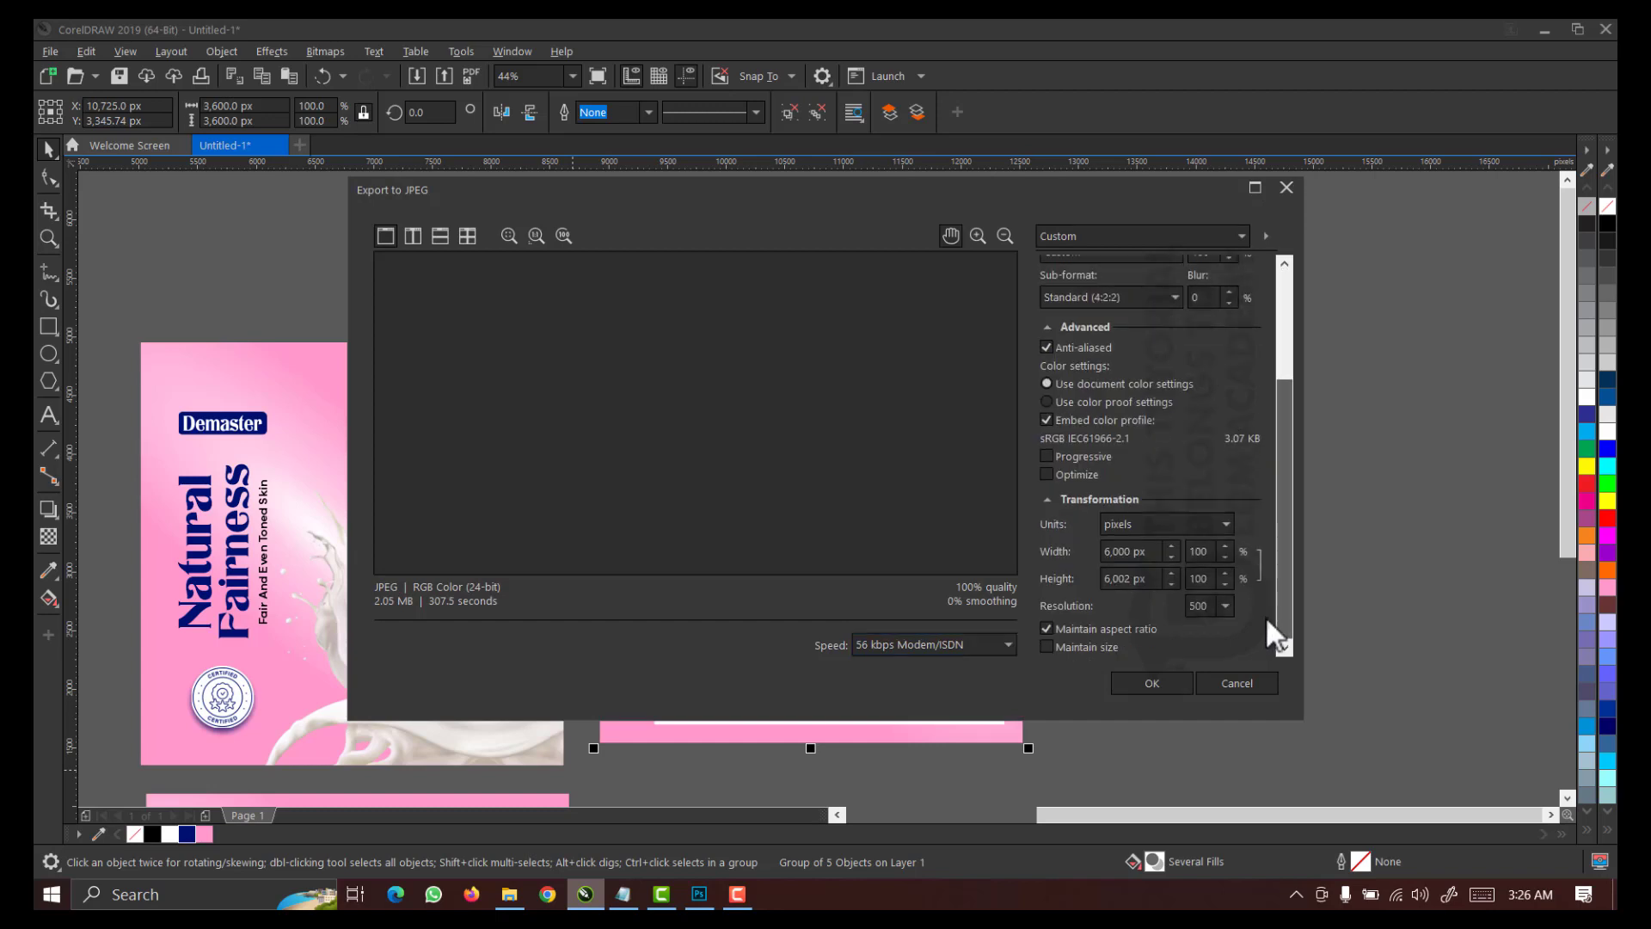
click(1147, 688)
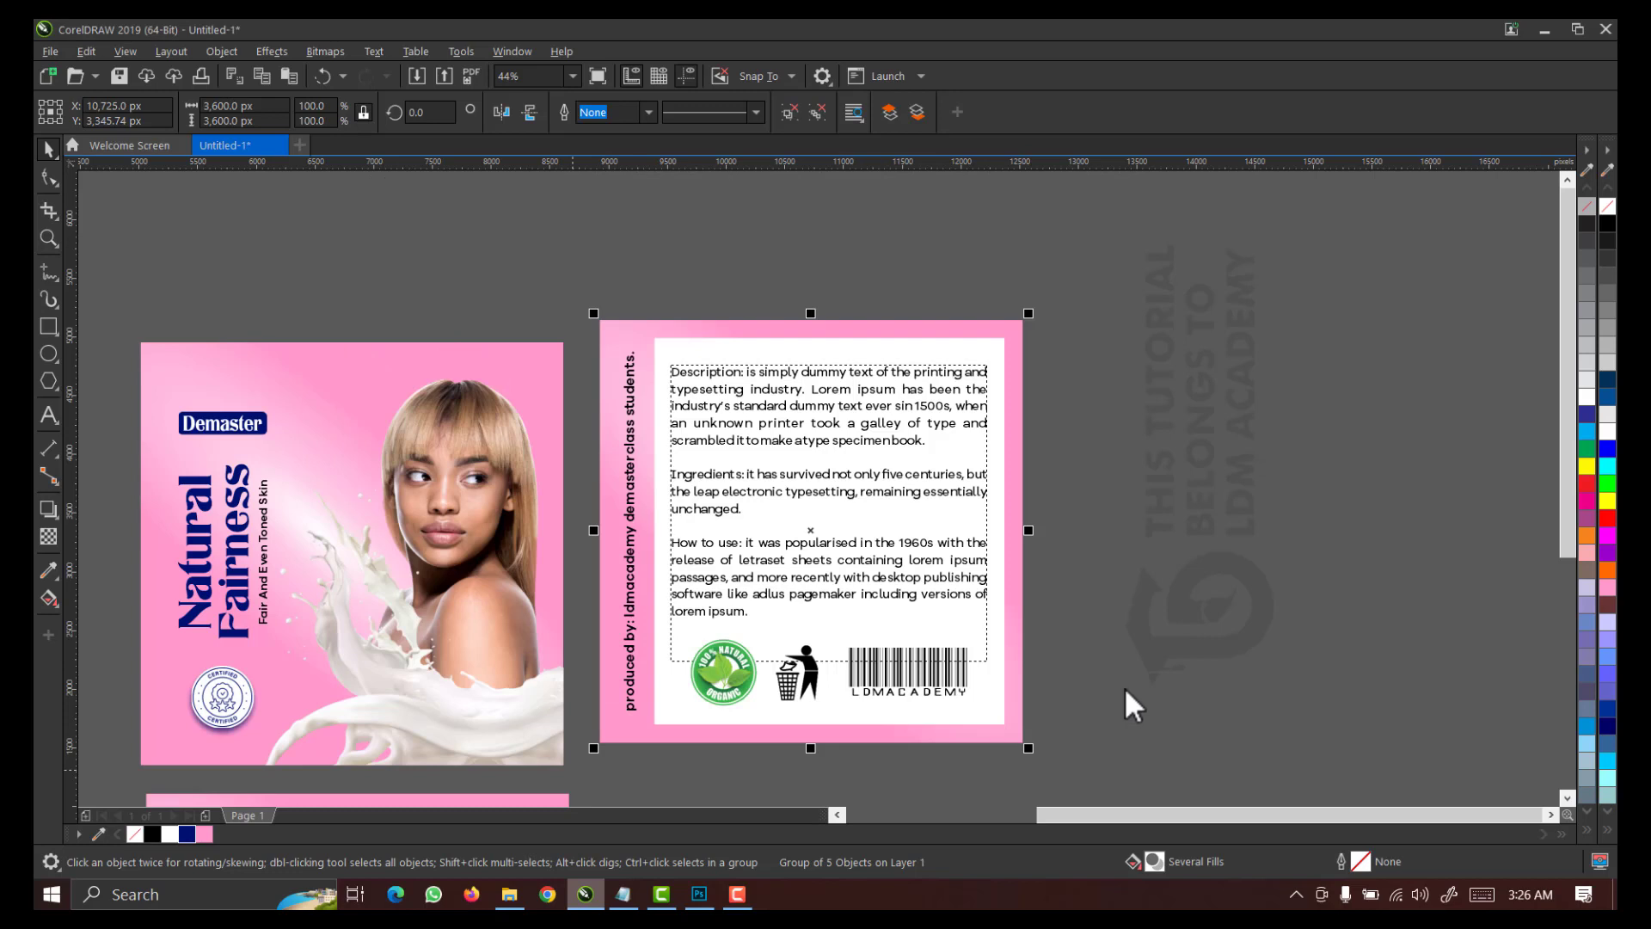
click(580, 315)
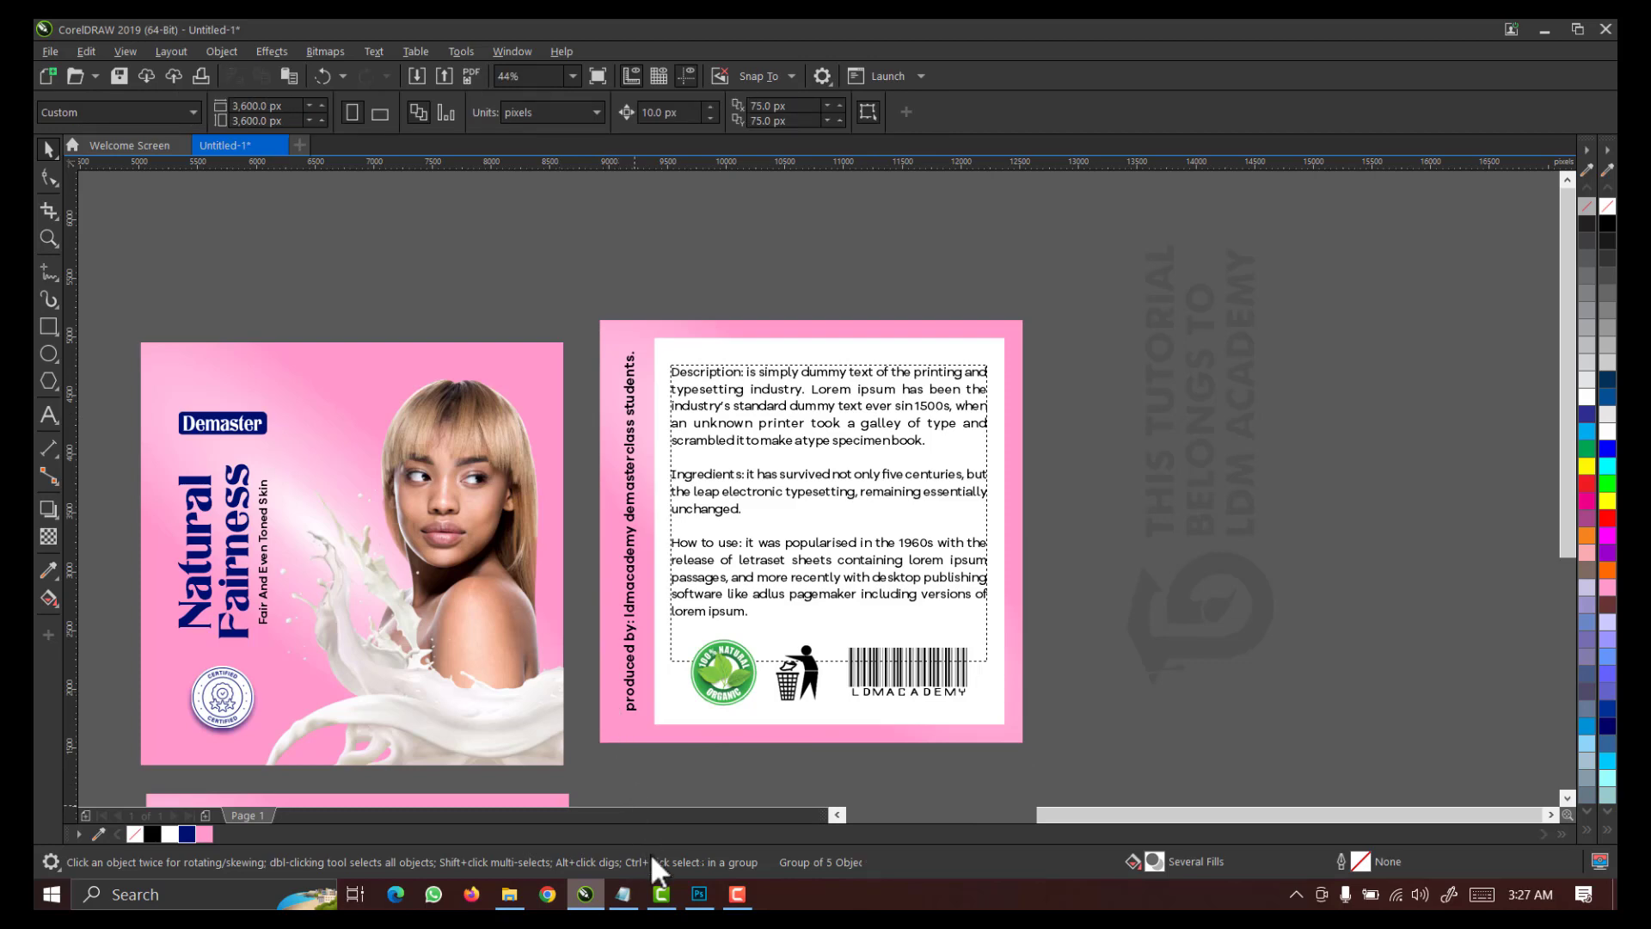
Switch to Photoshop and open the contents of the Jar smart object in the cosmetic jar mockup
click(699, 894)
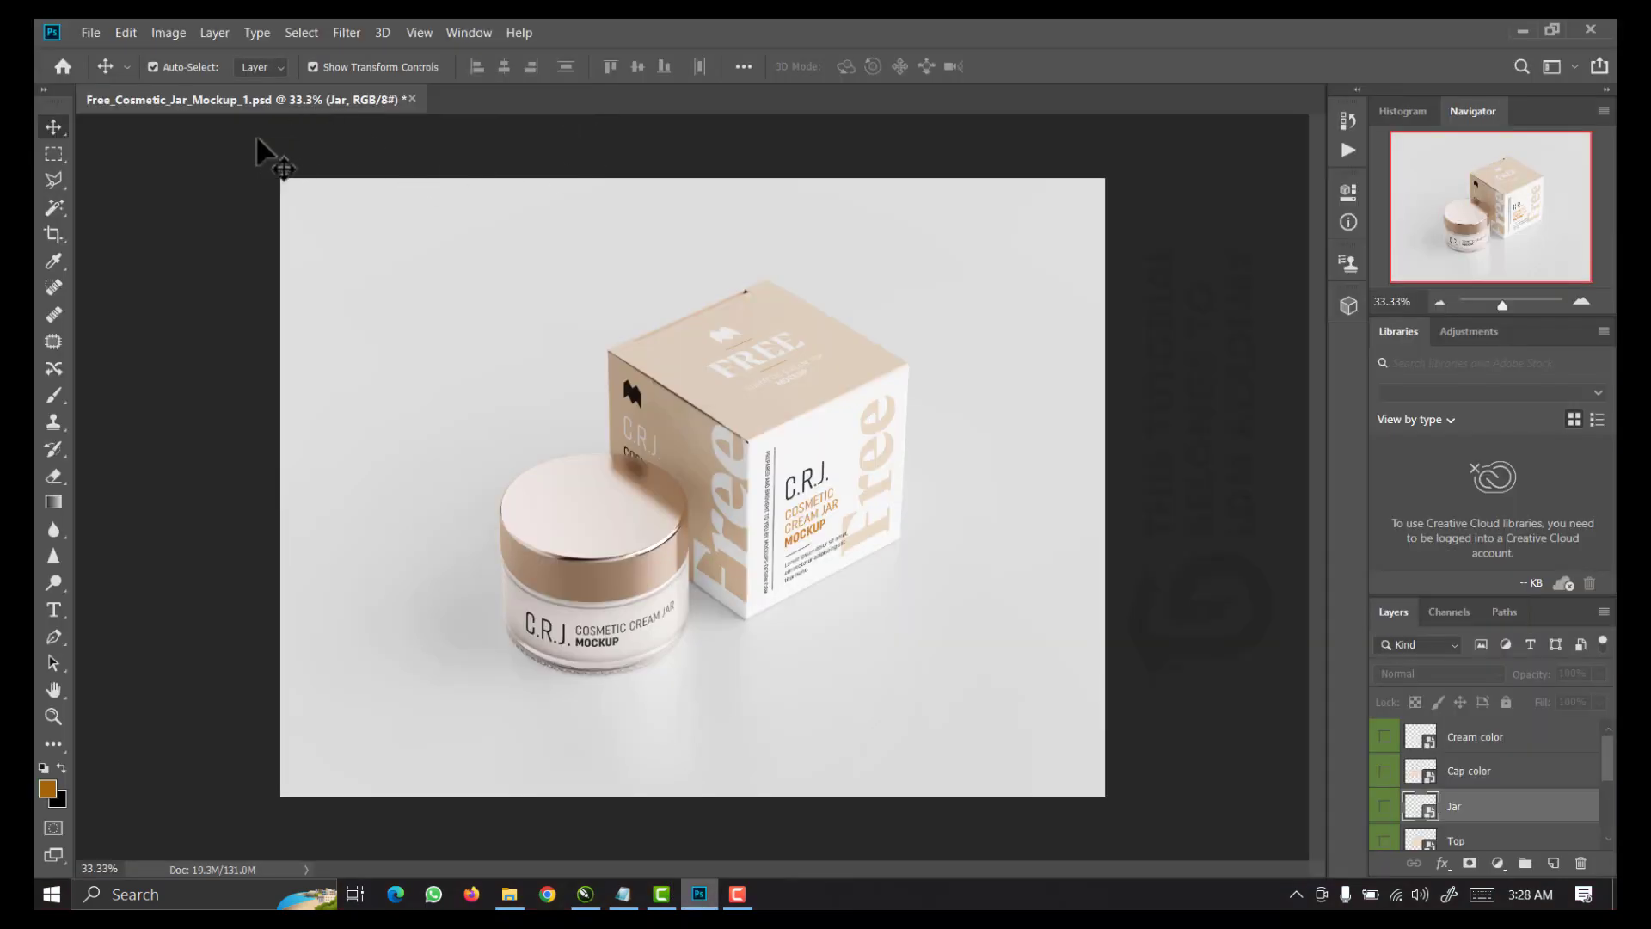
click(222, 103)
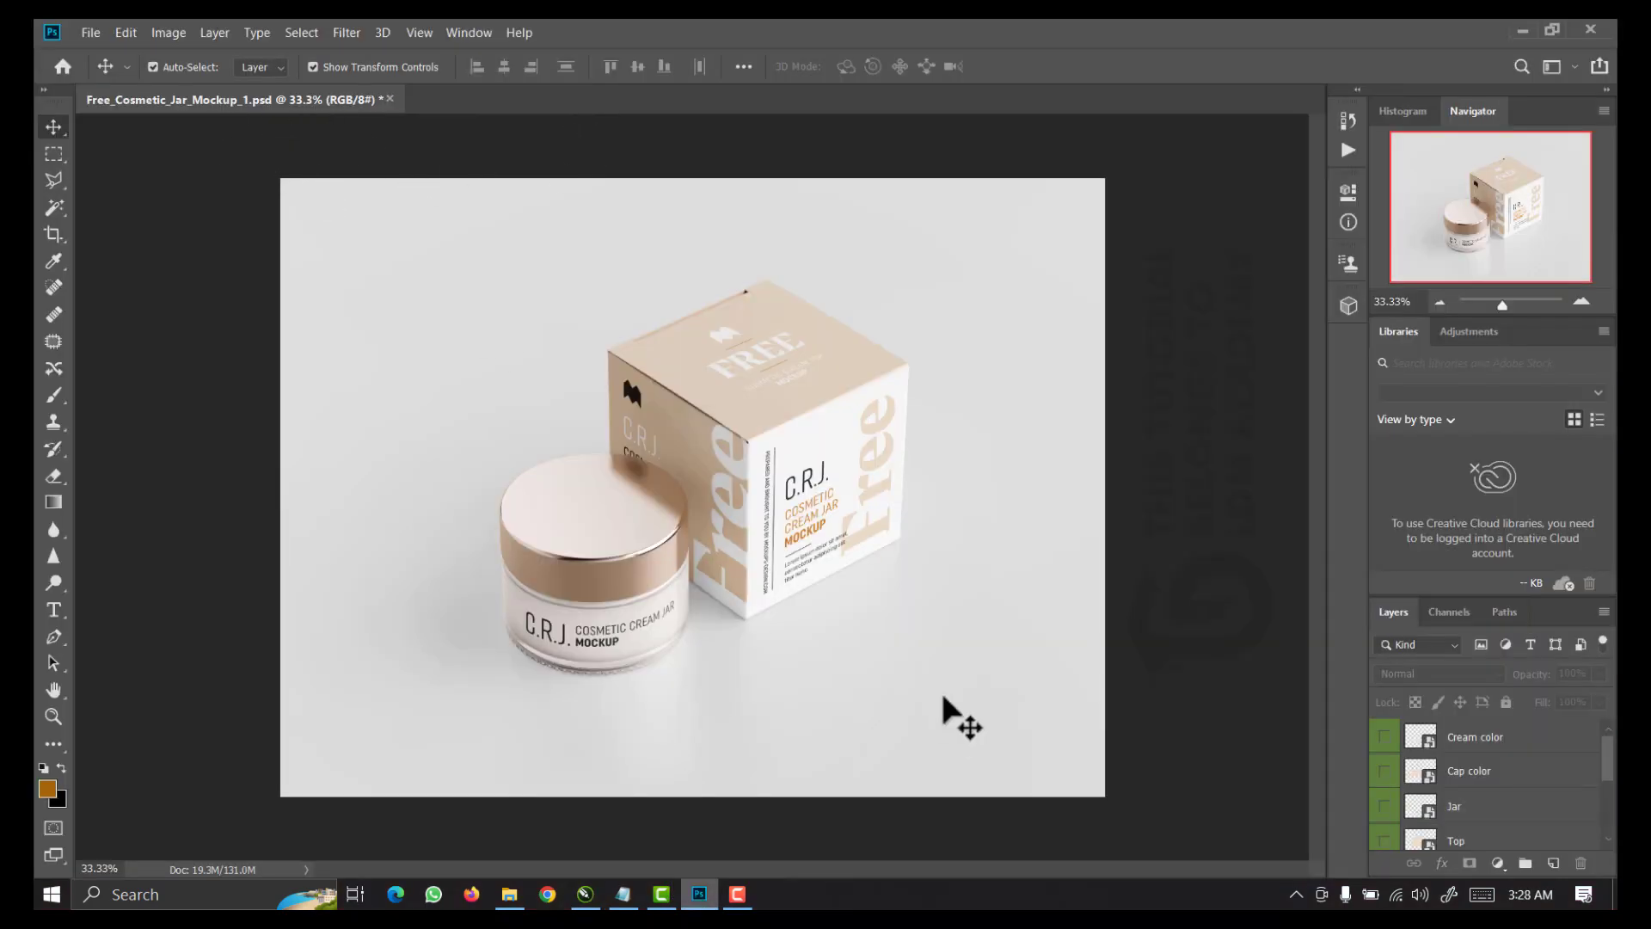
double_click(1424, 816)
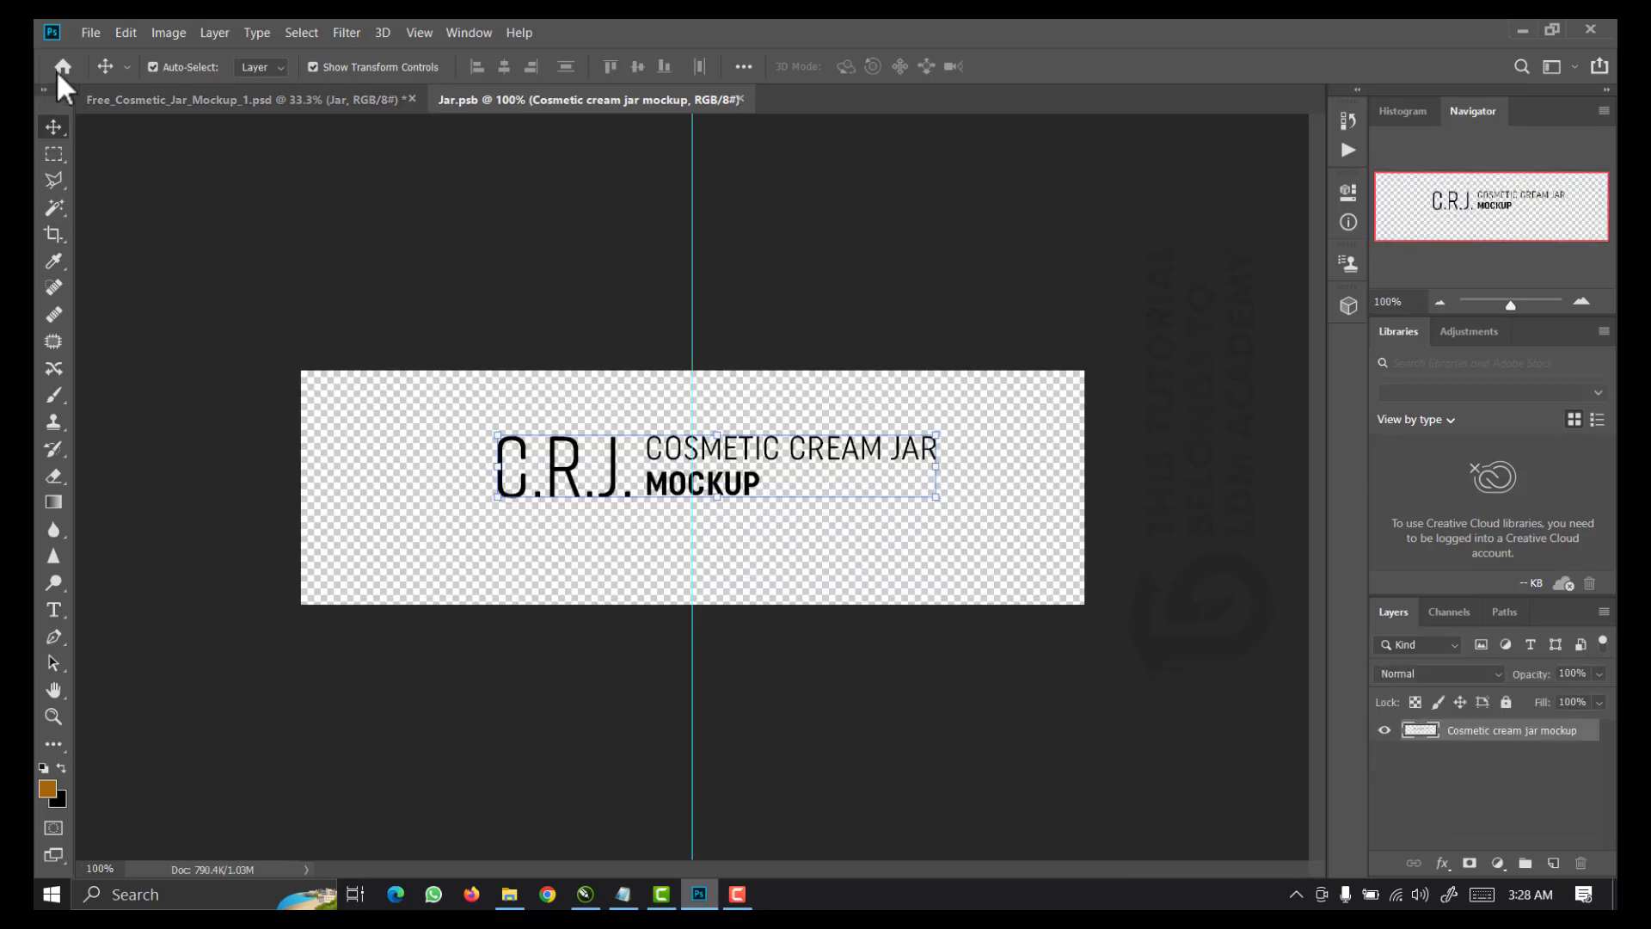
Place the CREAM1 image from EXPORTED DESIGNS as an embedded layer in the Jar artwork
click(87, 33)
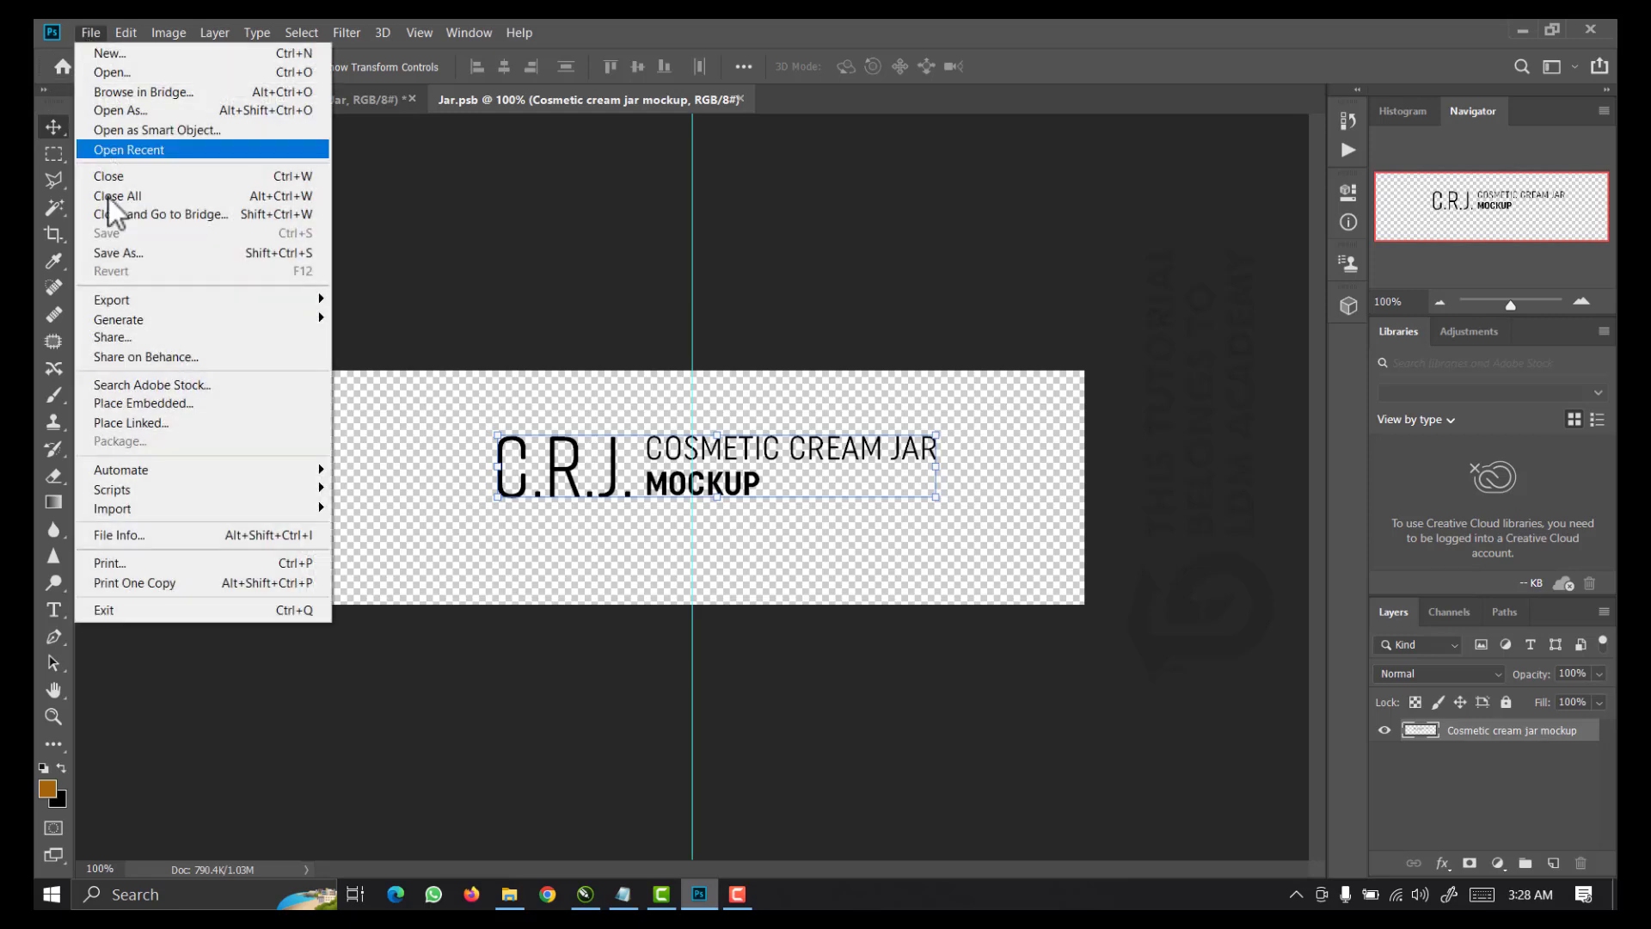
click(126, 403)
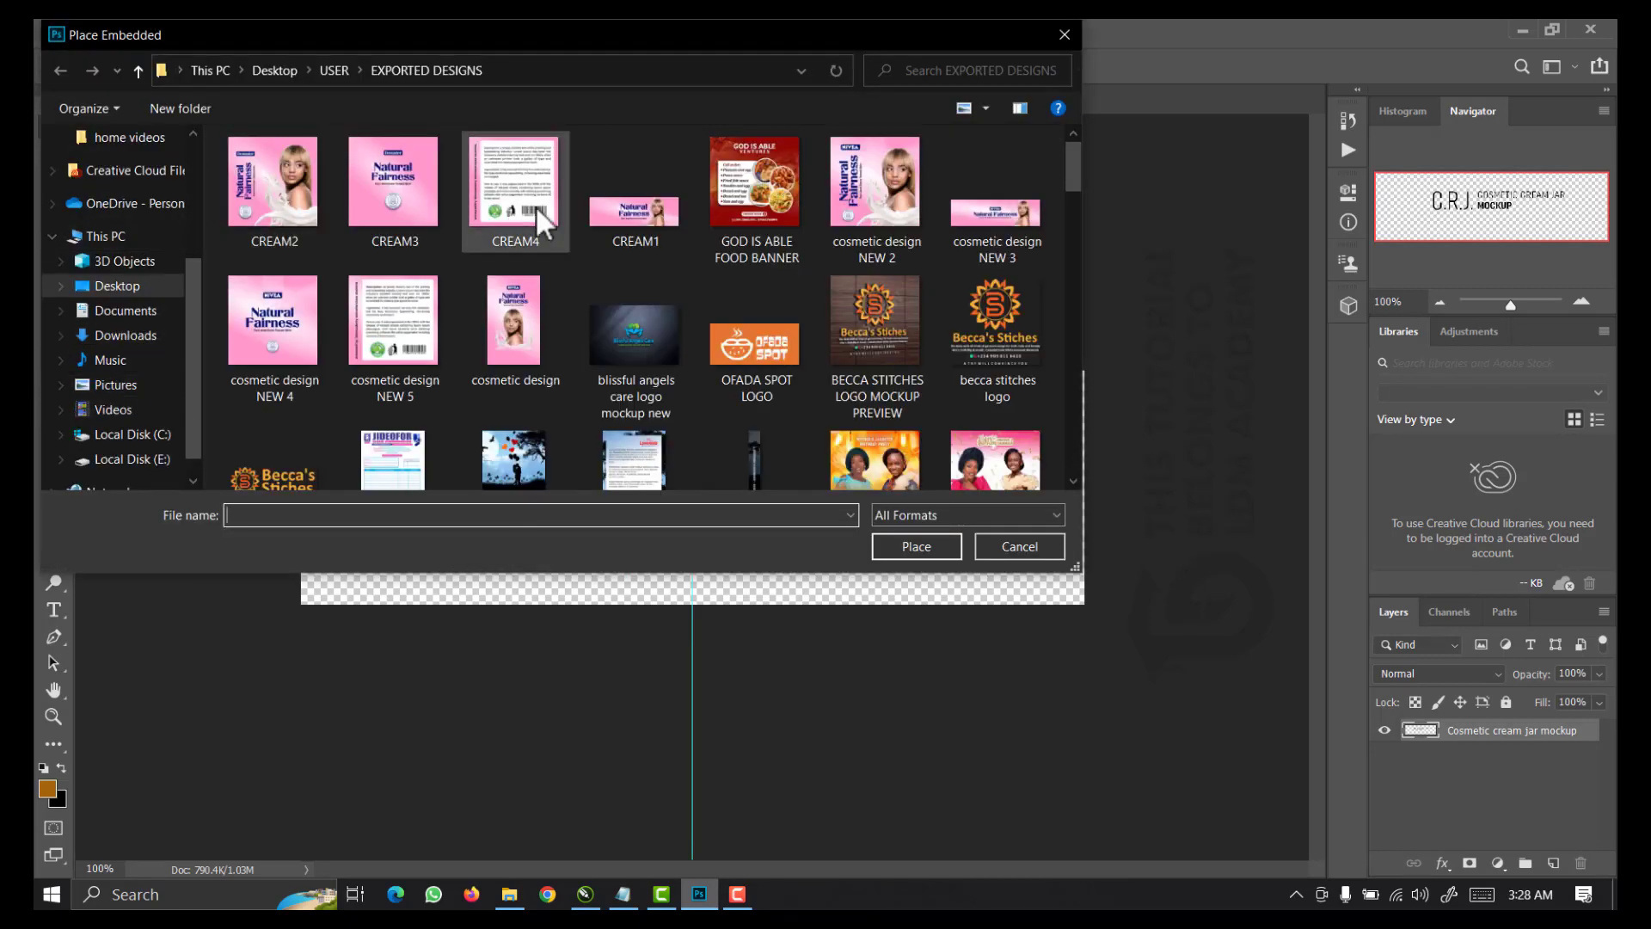
click(615, 208)
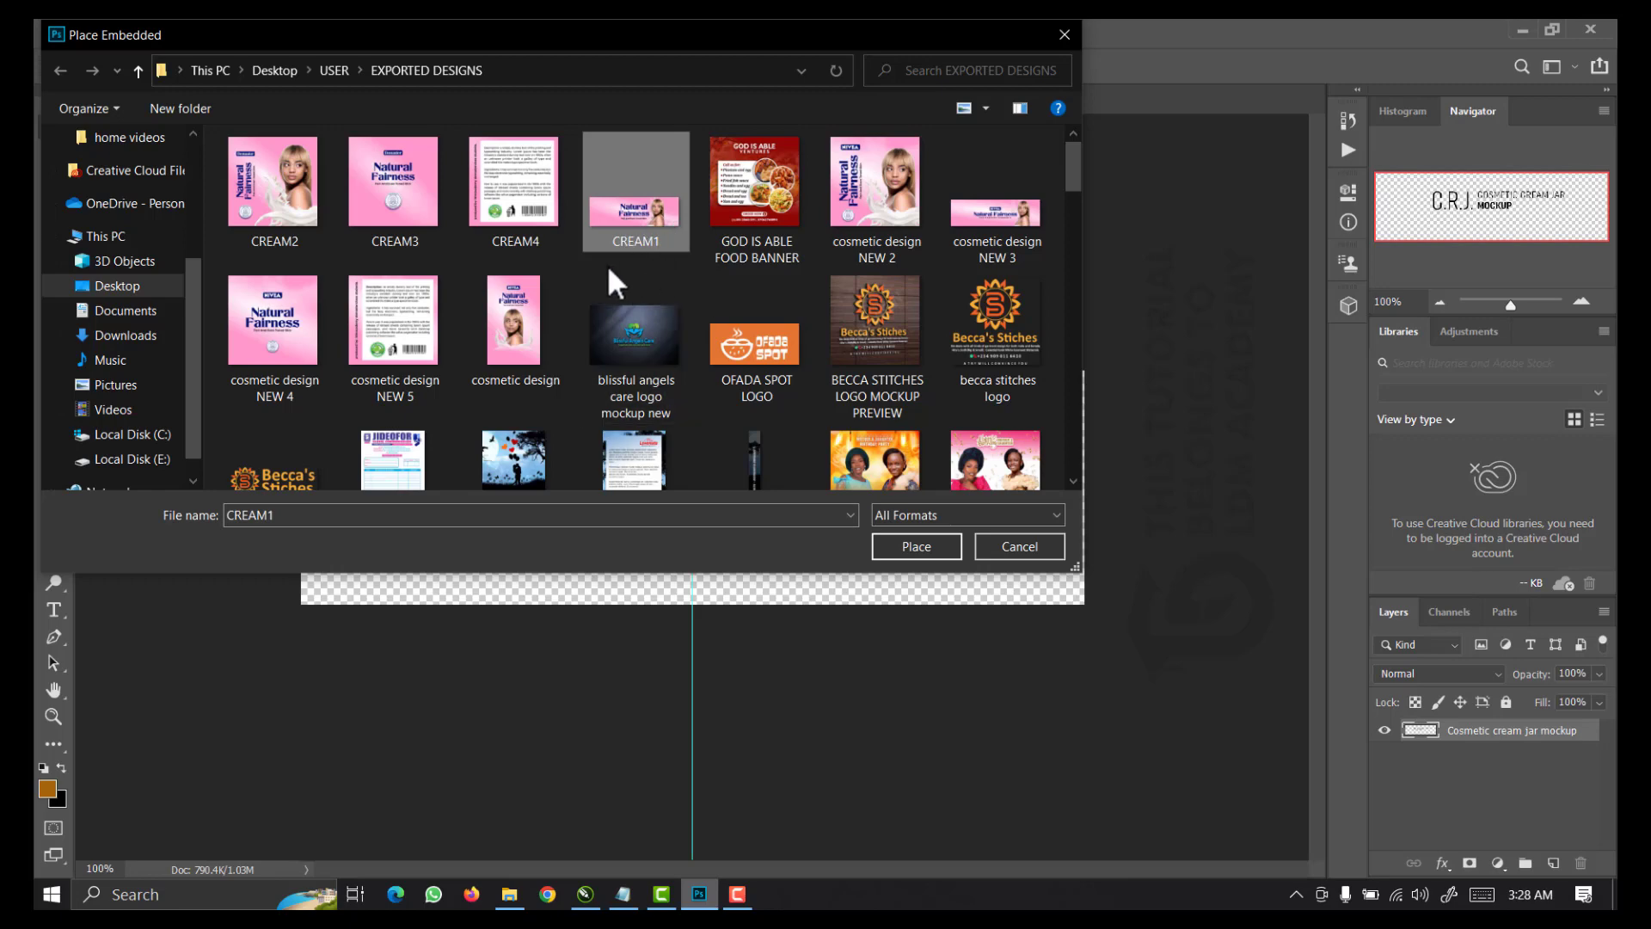
double_click(636, 222)
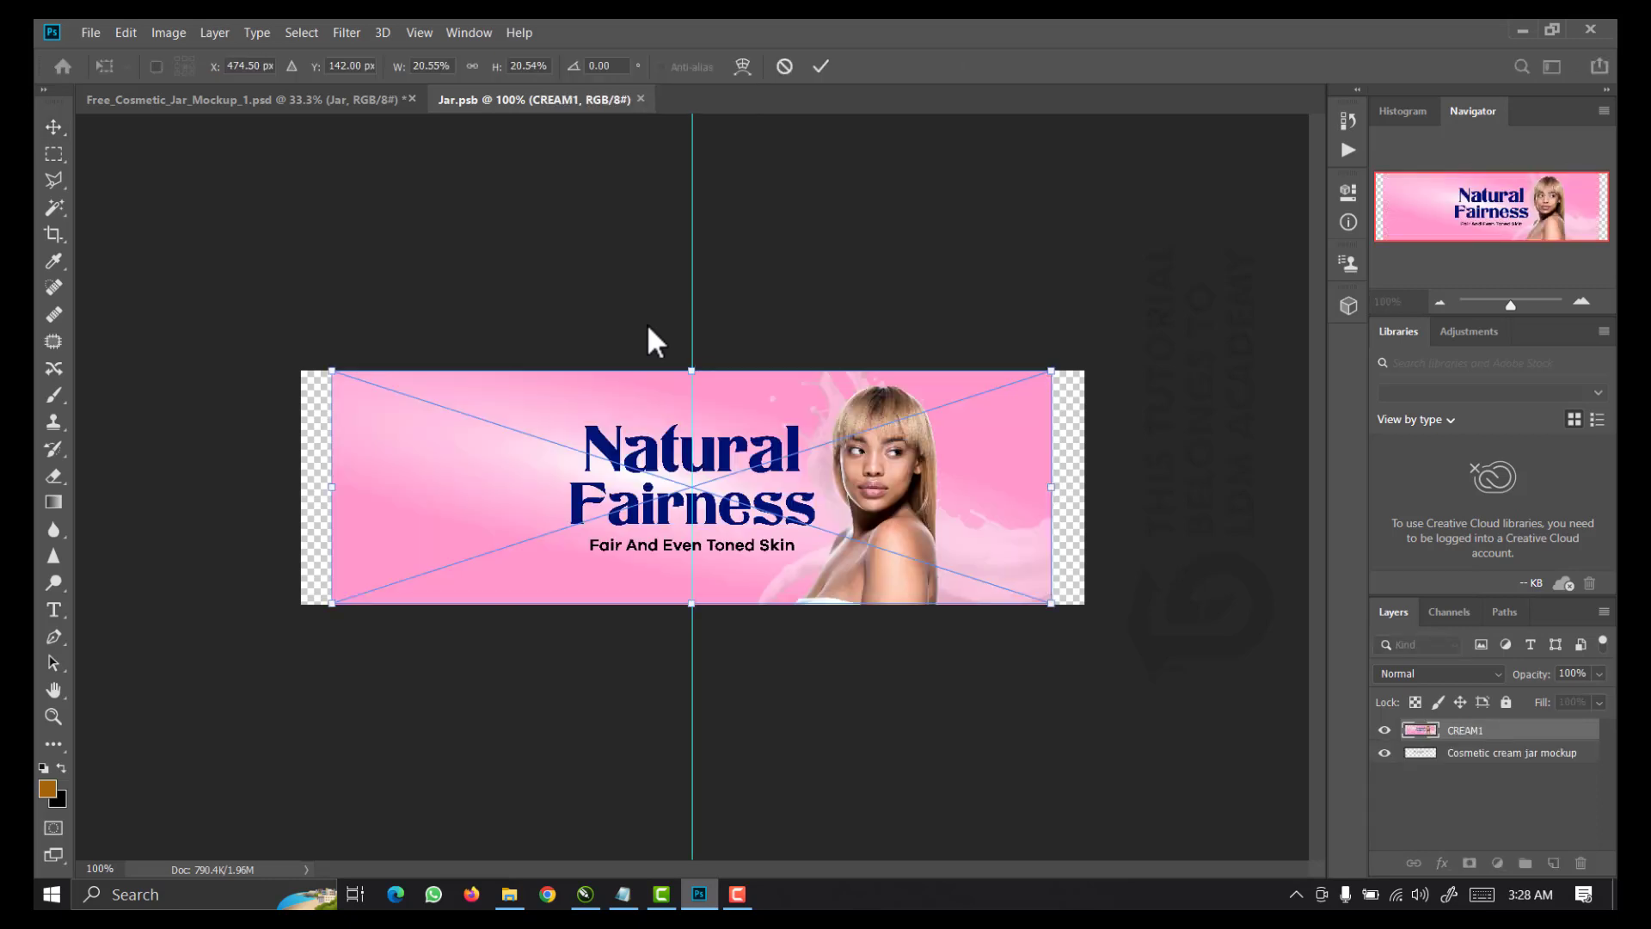
key(Return)
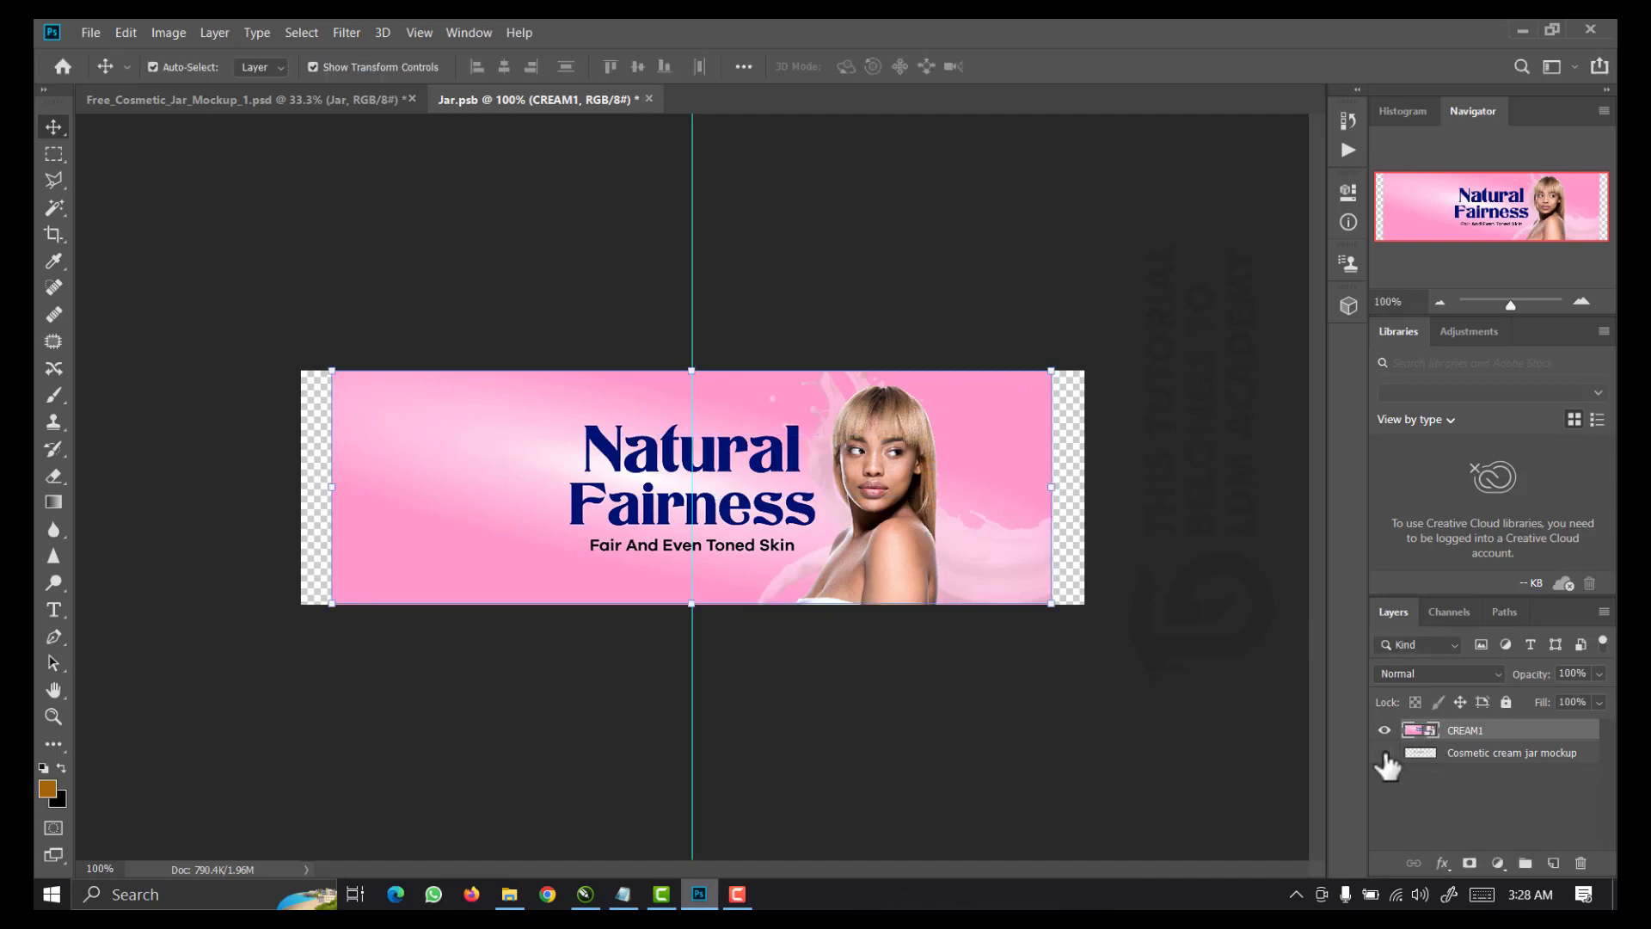
Save the Jar artwork with the original Cosmetic cream jar mockup layer hidden, and check the label on the jar in the mockup
key(ctrl)
key(ctrl+s)
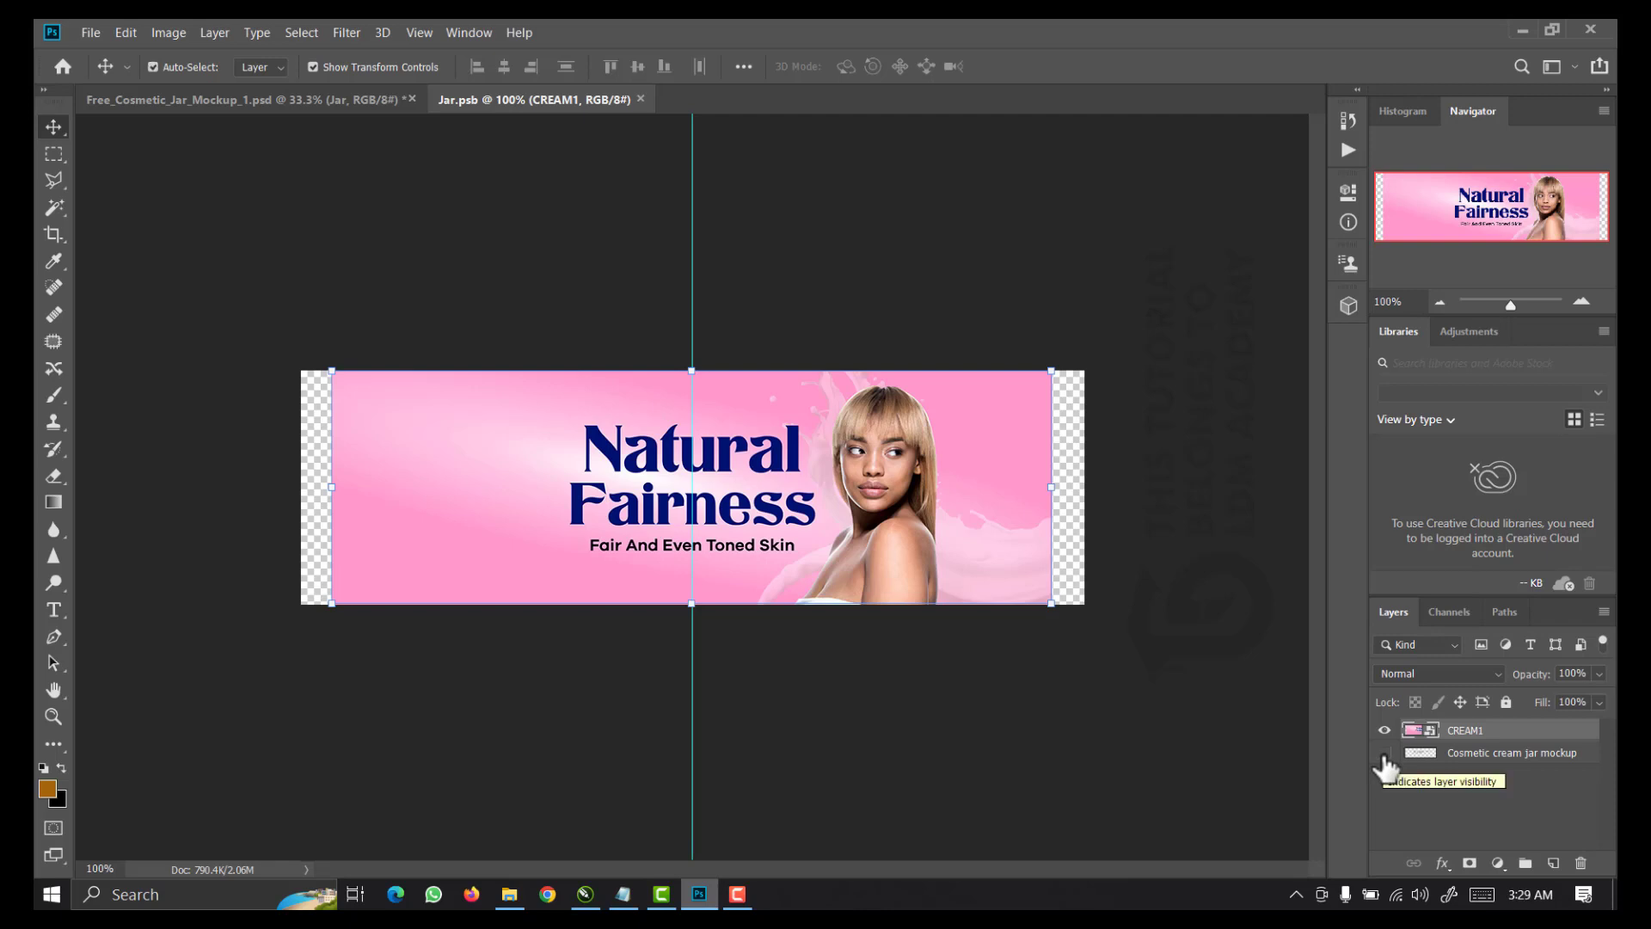
click(178, 101)
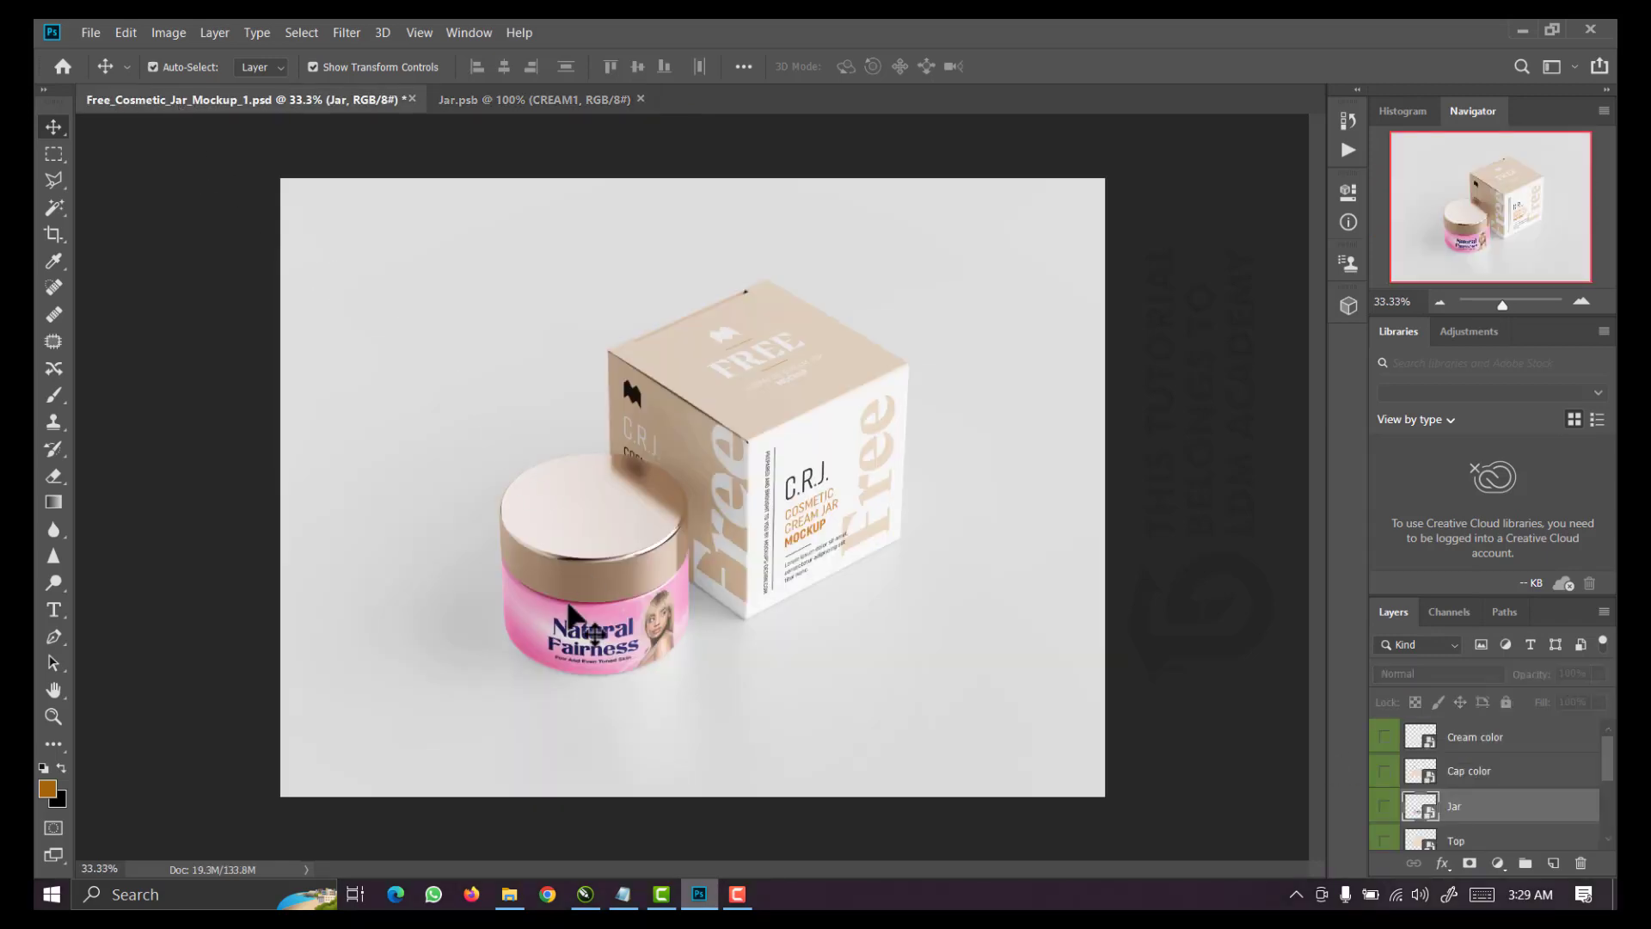
scroll(640, 650, up, 4)
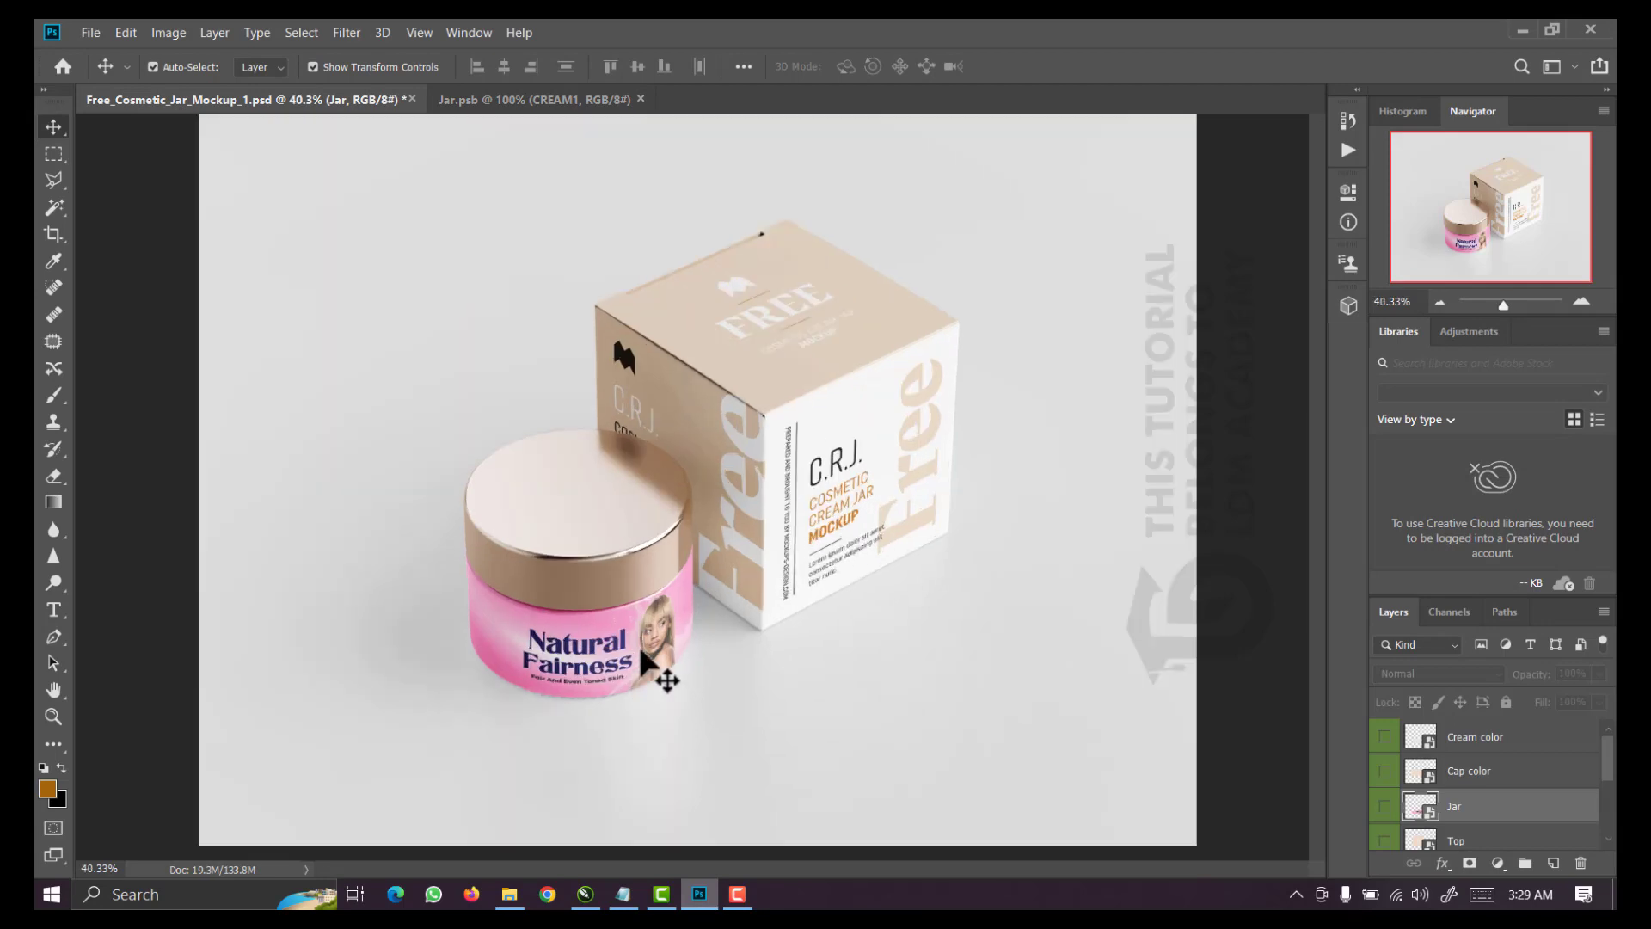
scroll(646, 662, up, 1)
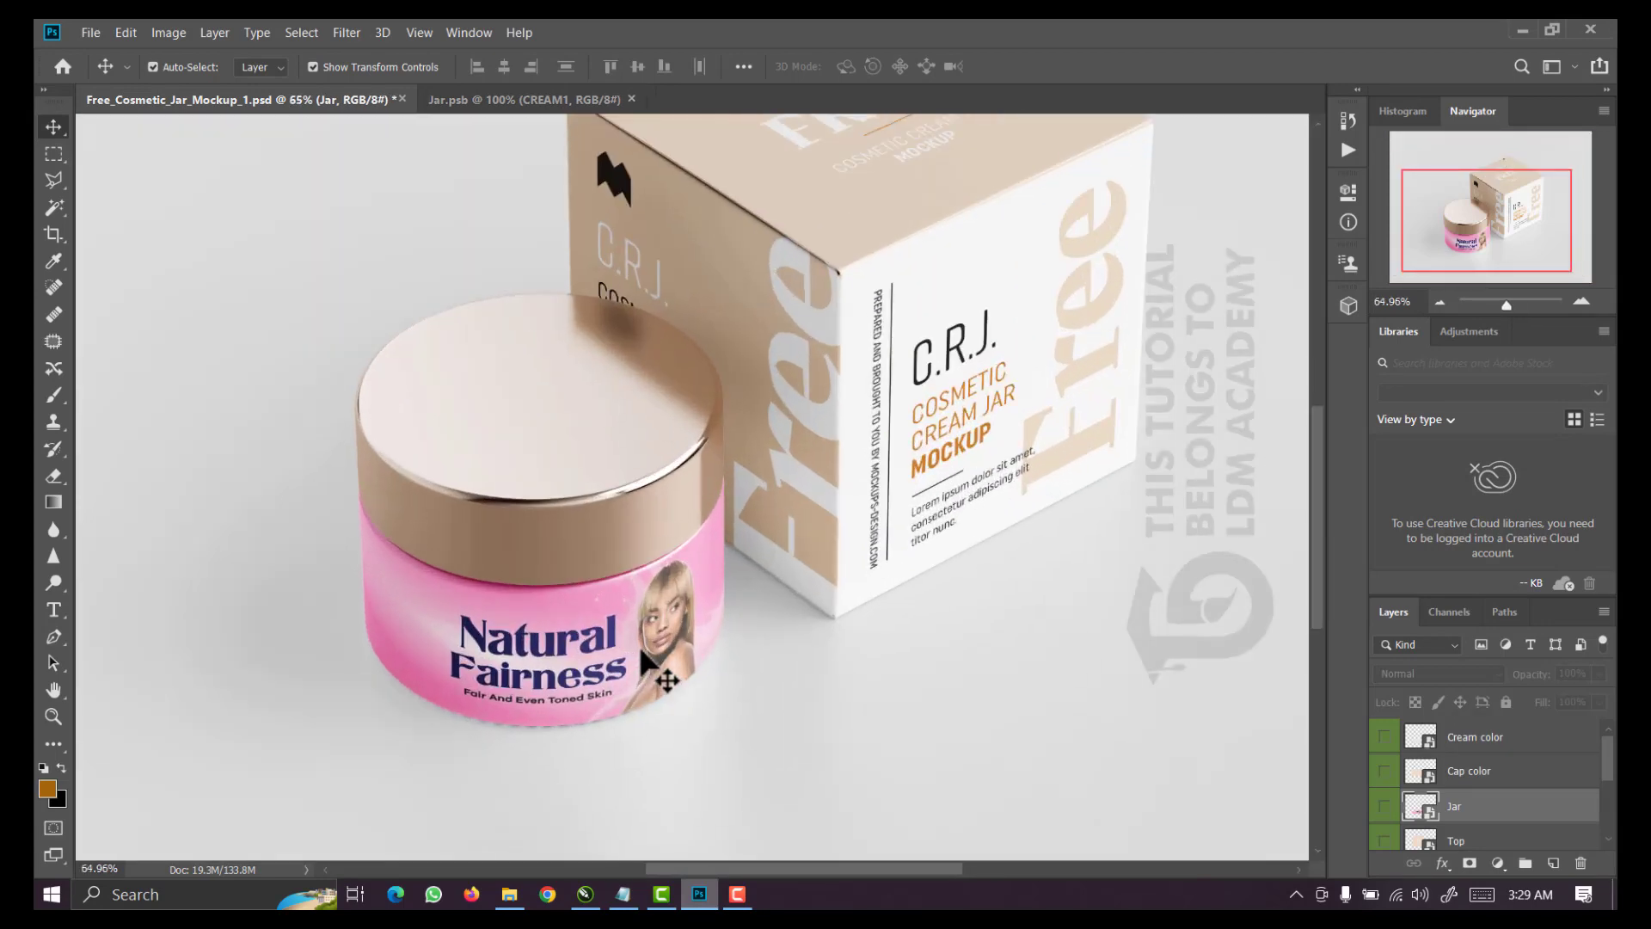
scroll(641, 651, down, 1)
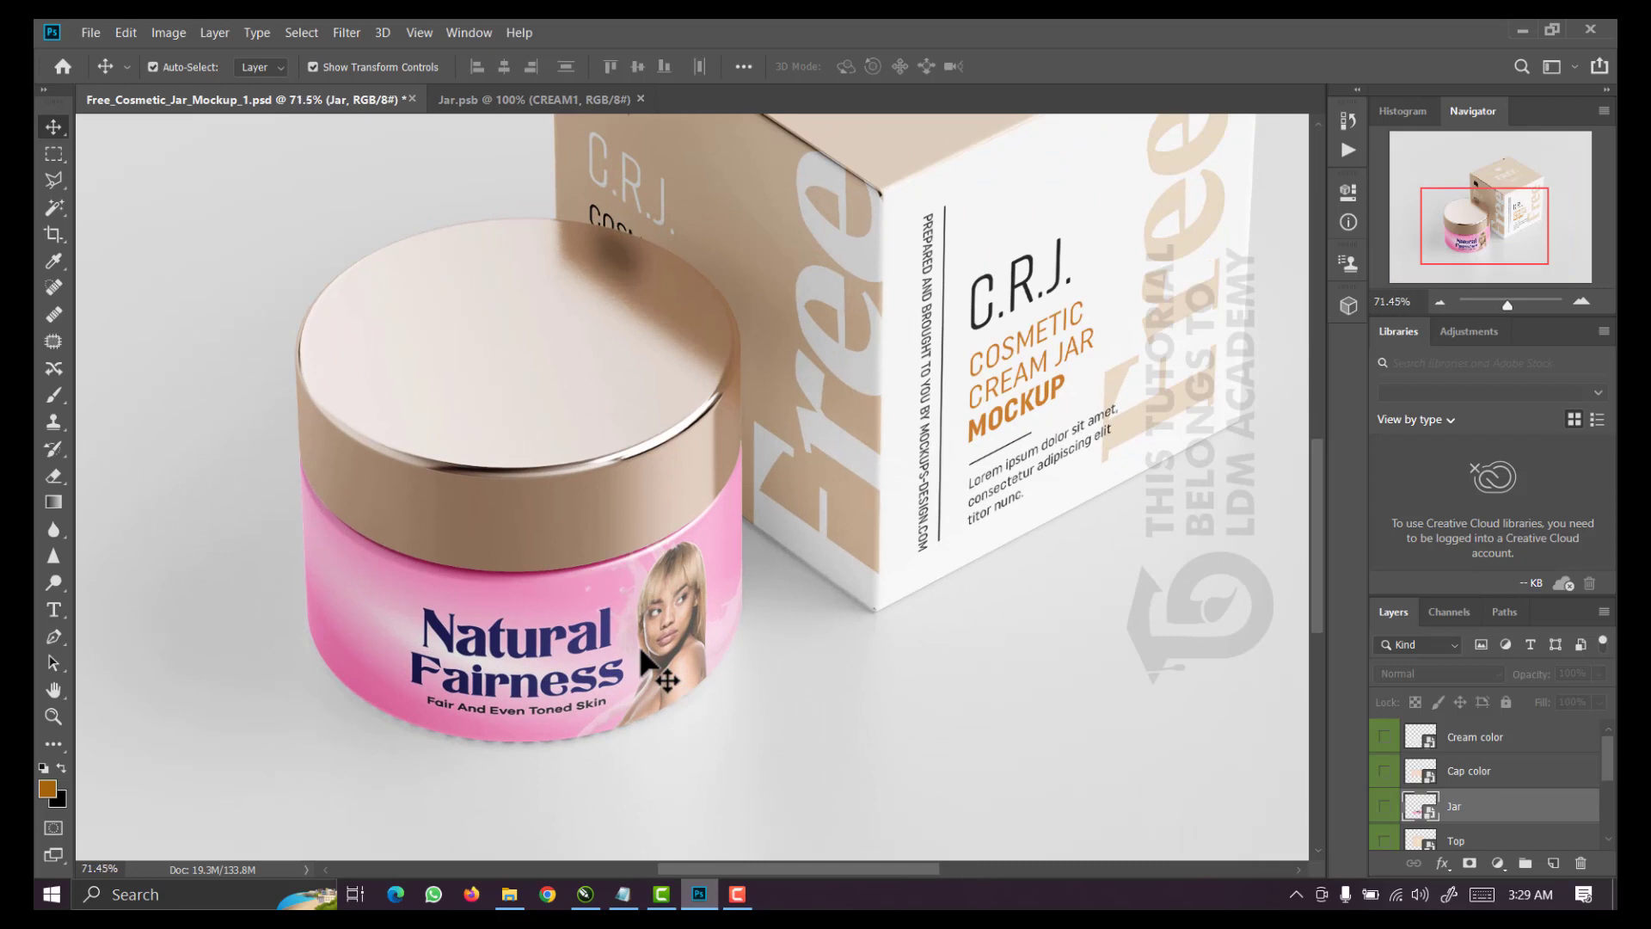
scroll(642, 652, down, 3)
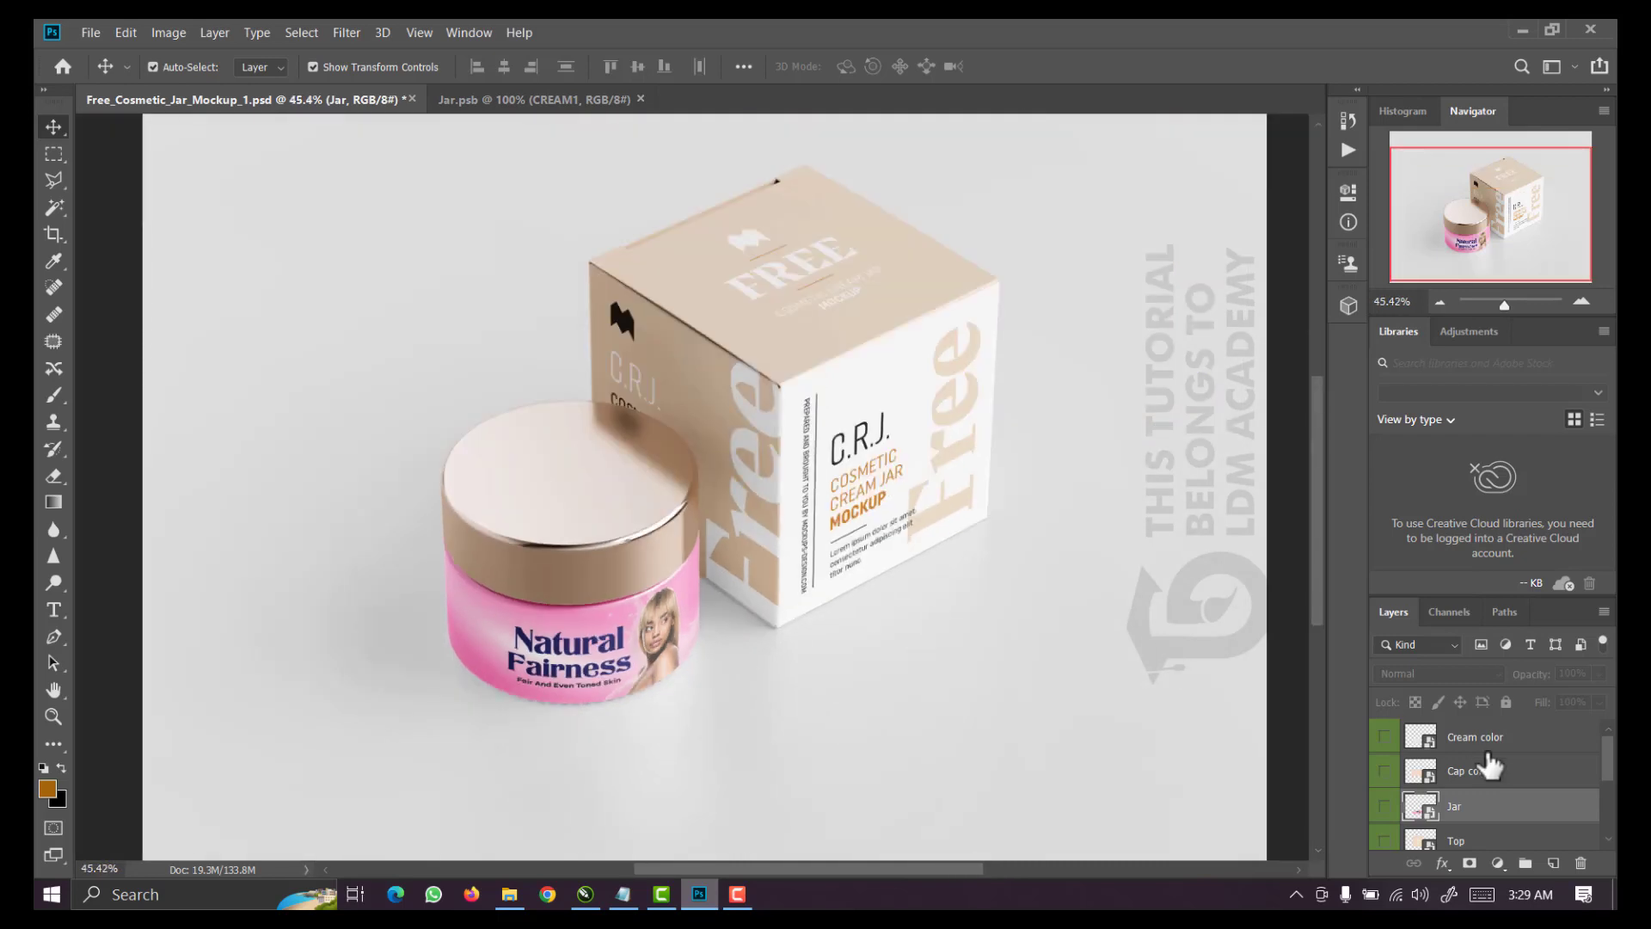
Open the mockup's Cap color smart object and its solid fill colour for editing
double_click(1430, 778)
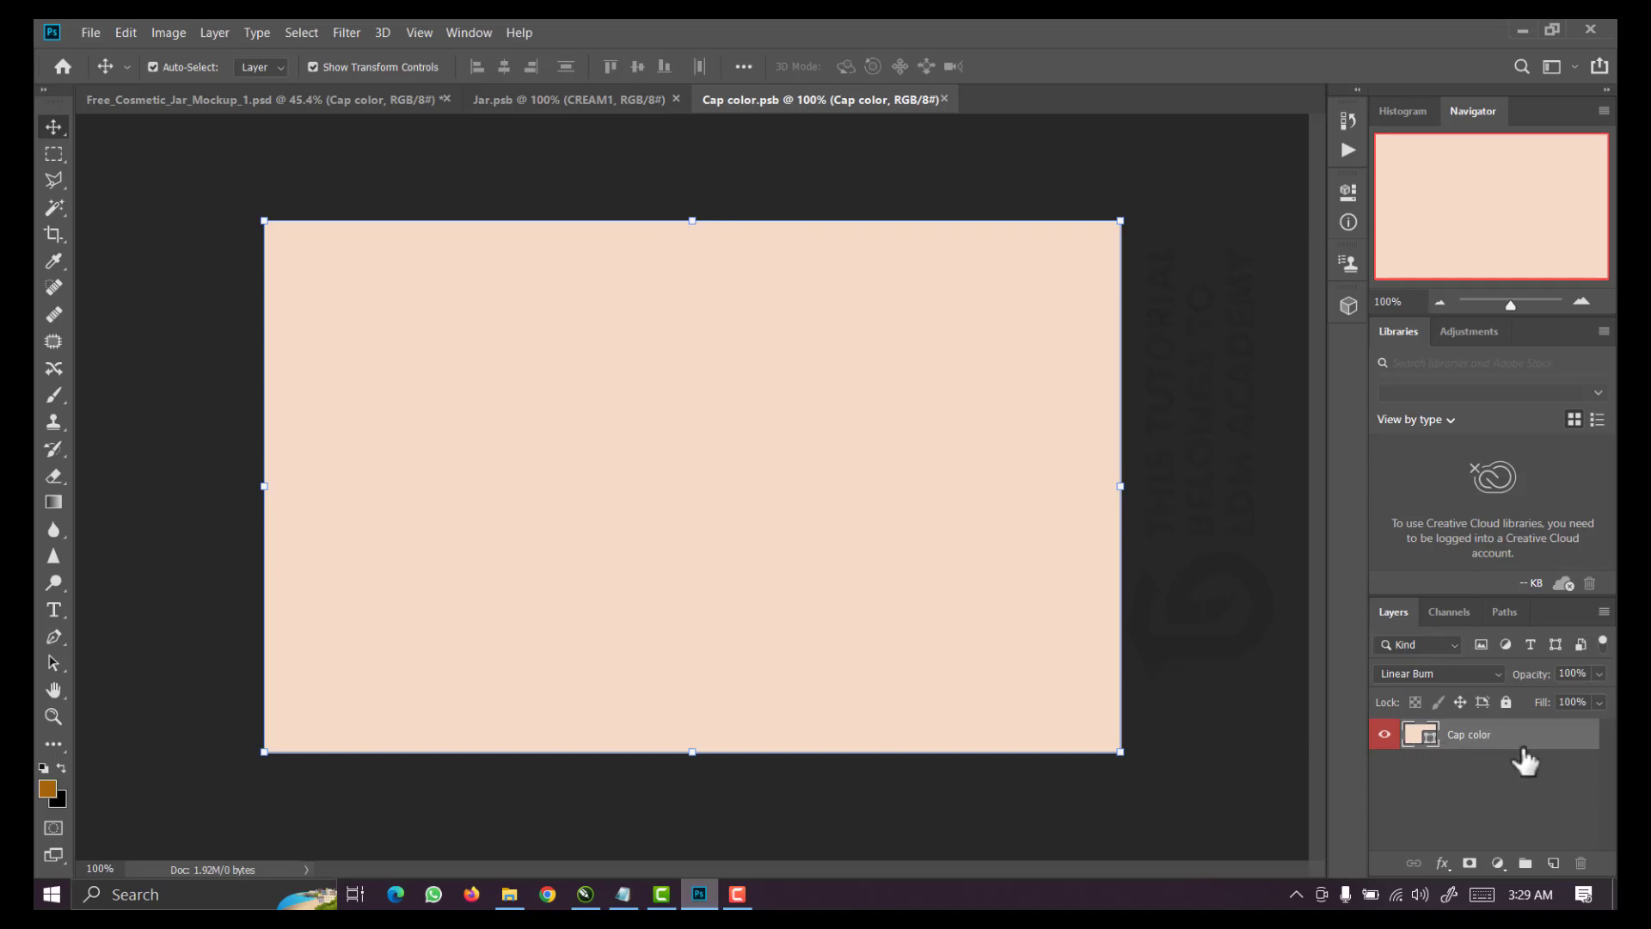
double_click(1431, 748)
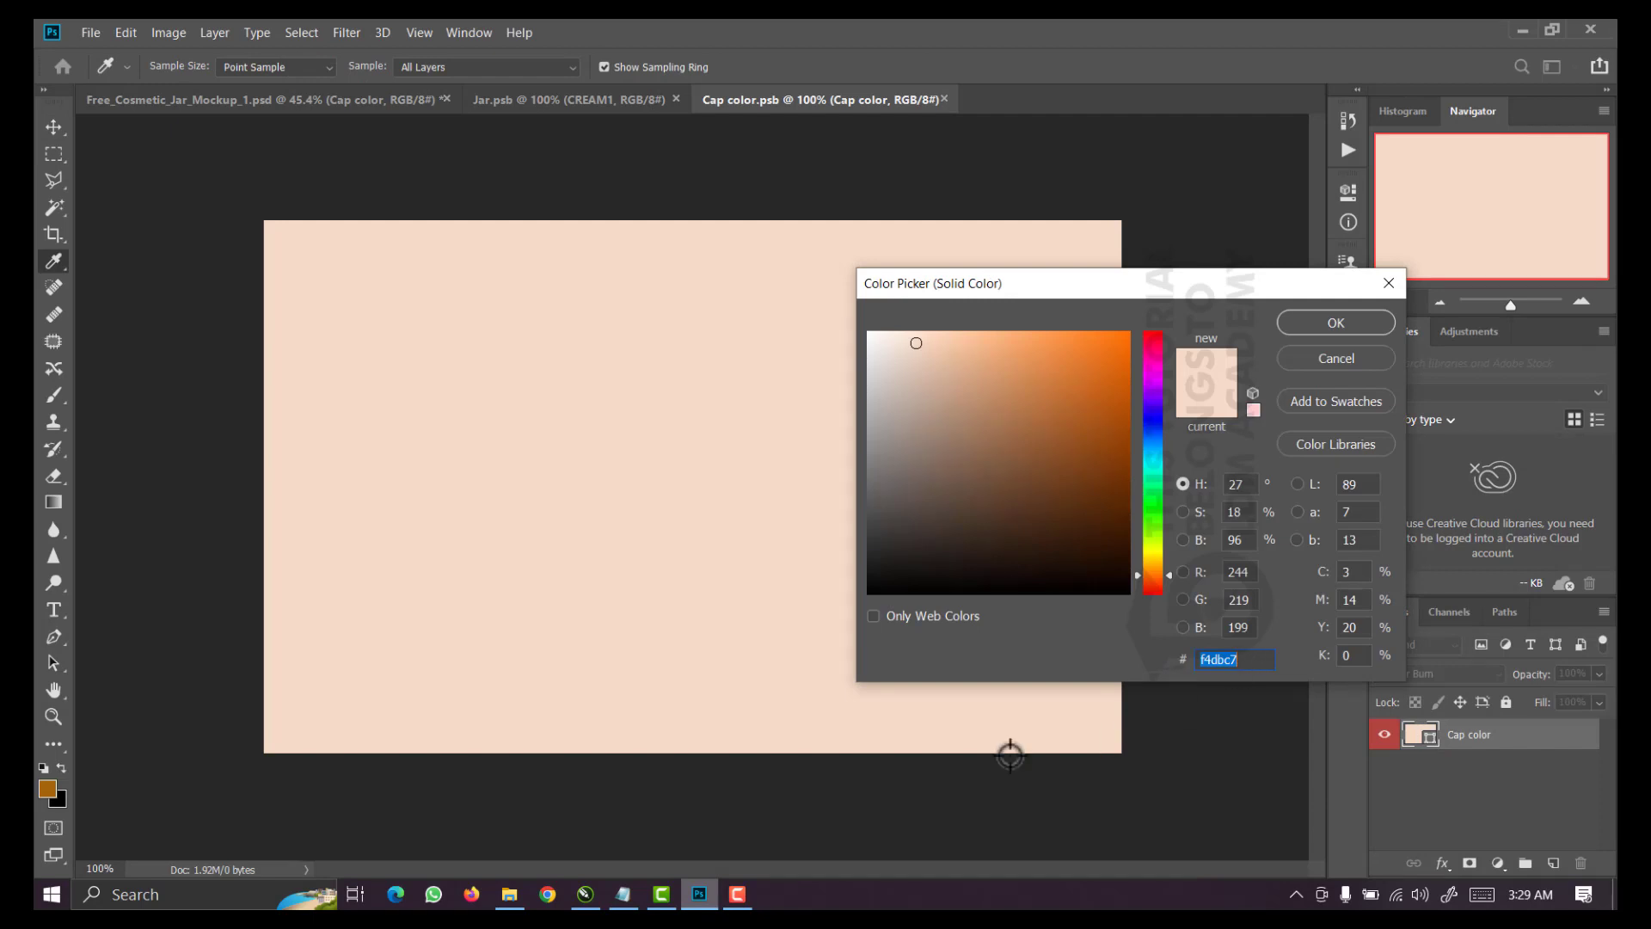
Switch to CorelDRAW and fill the background rectangle of the front panel with the woman with uniform Pink (#FF99CC)
click(584, 894)
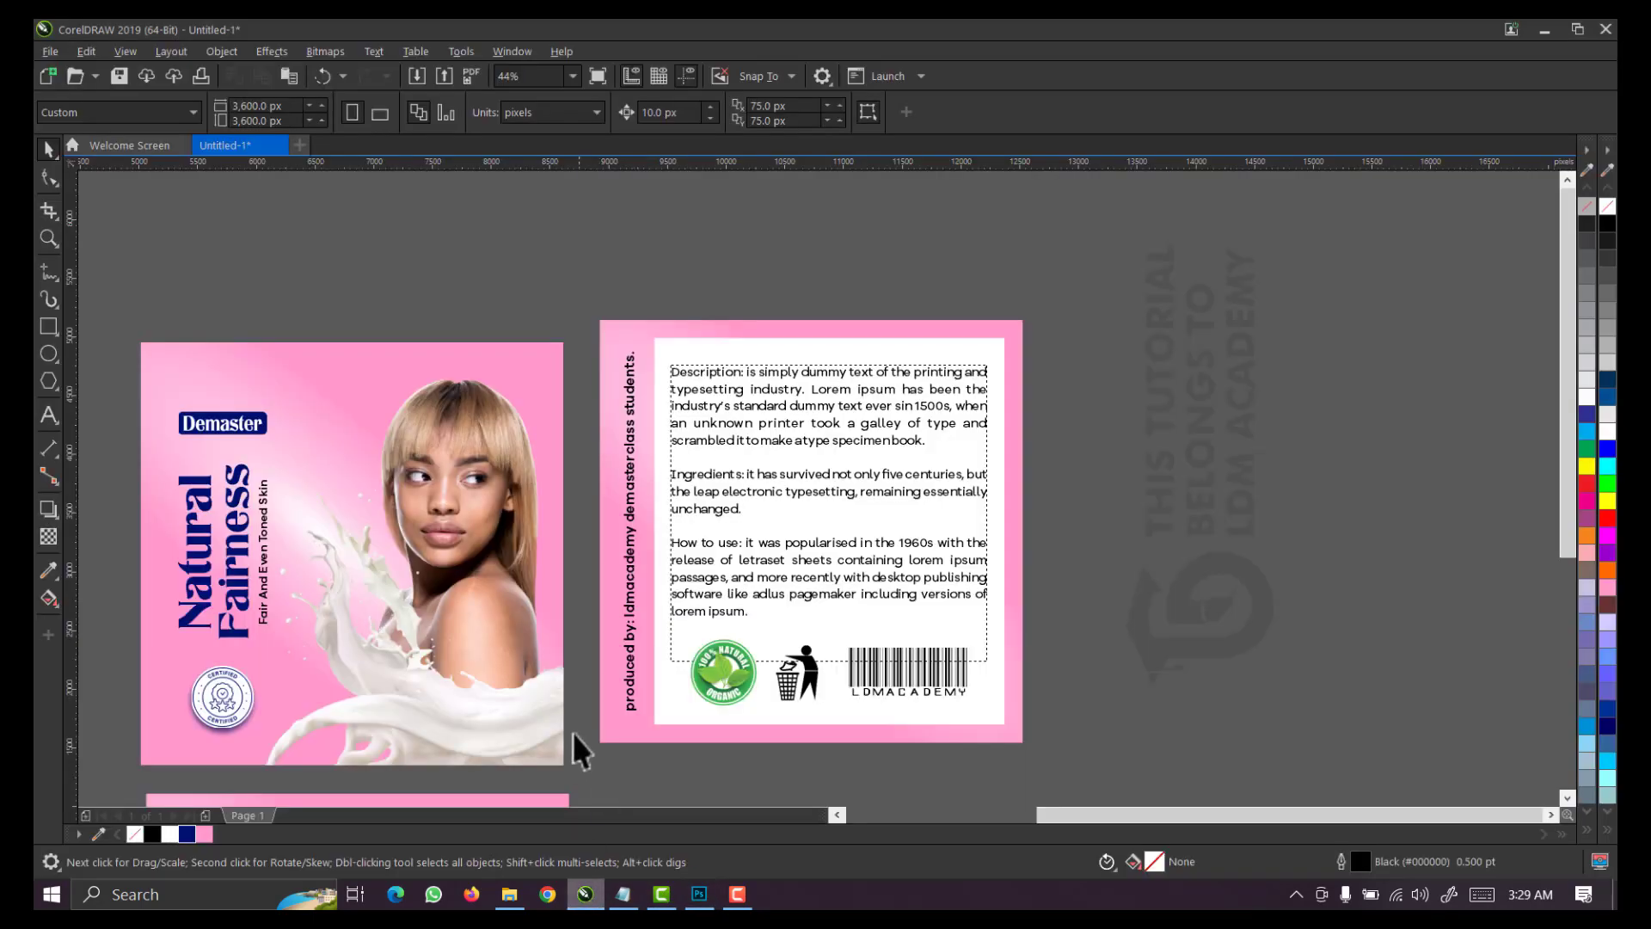
scroll(443, 679, down, 2)
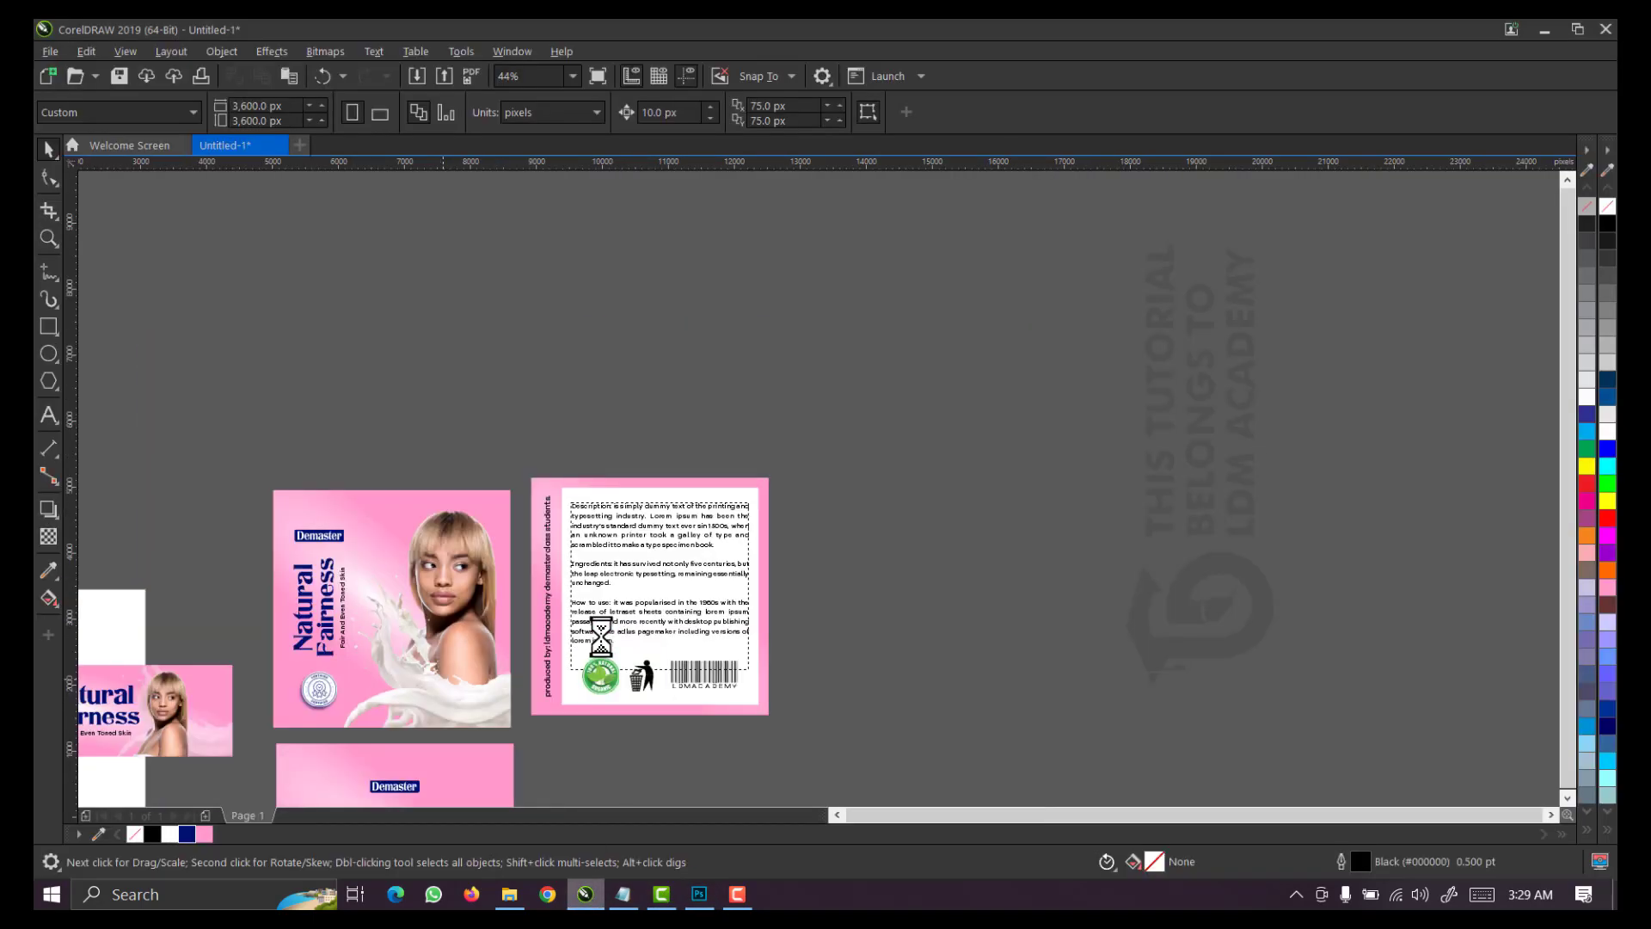
key(z)
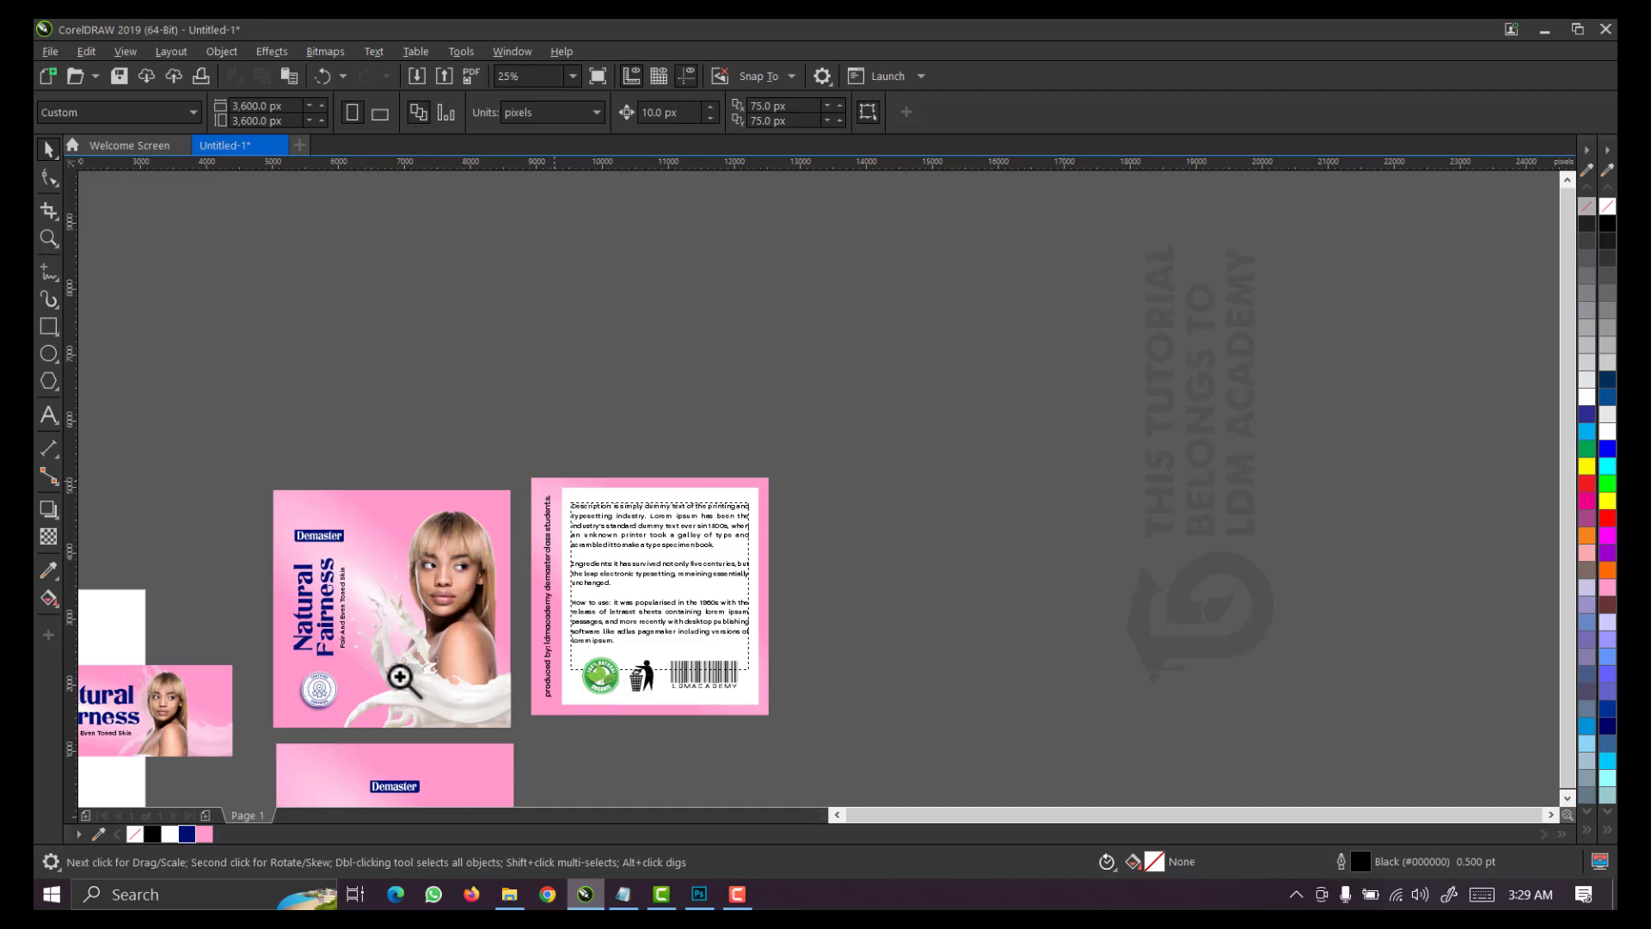
drag(197, 797, 222, 737)
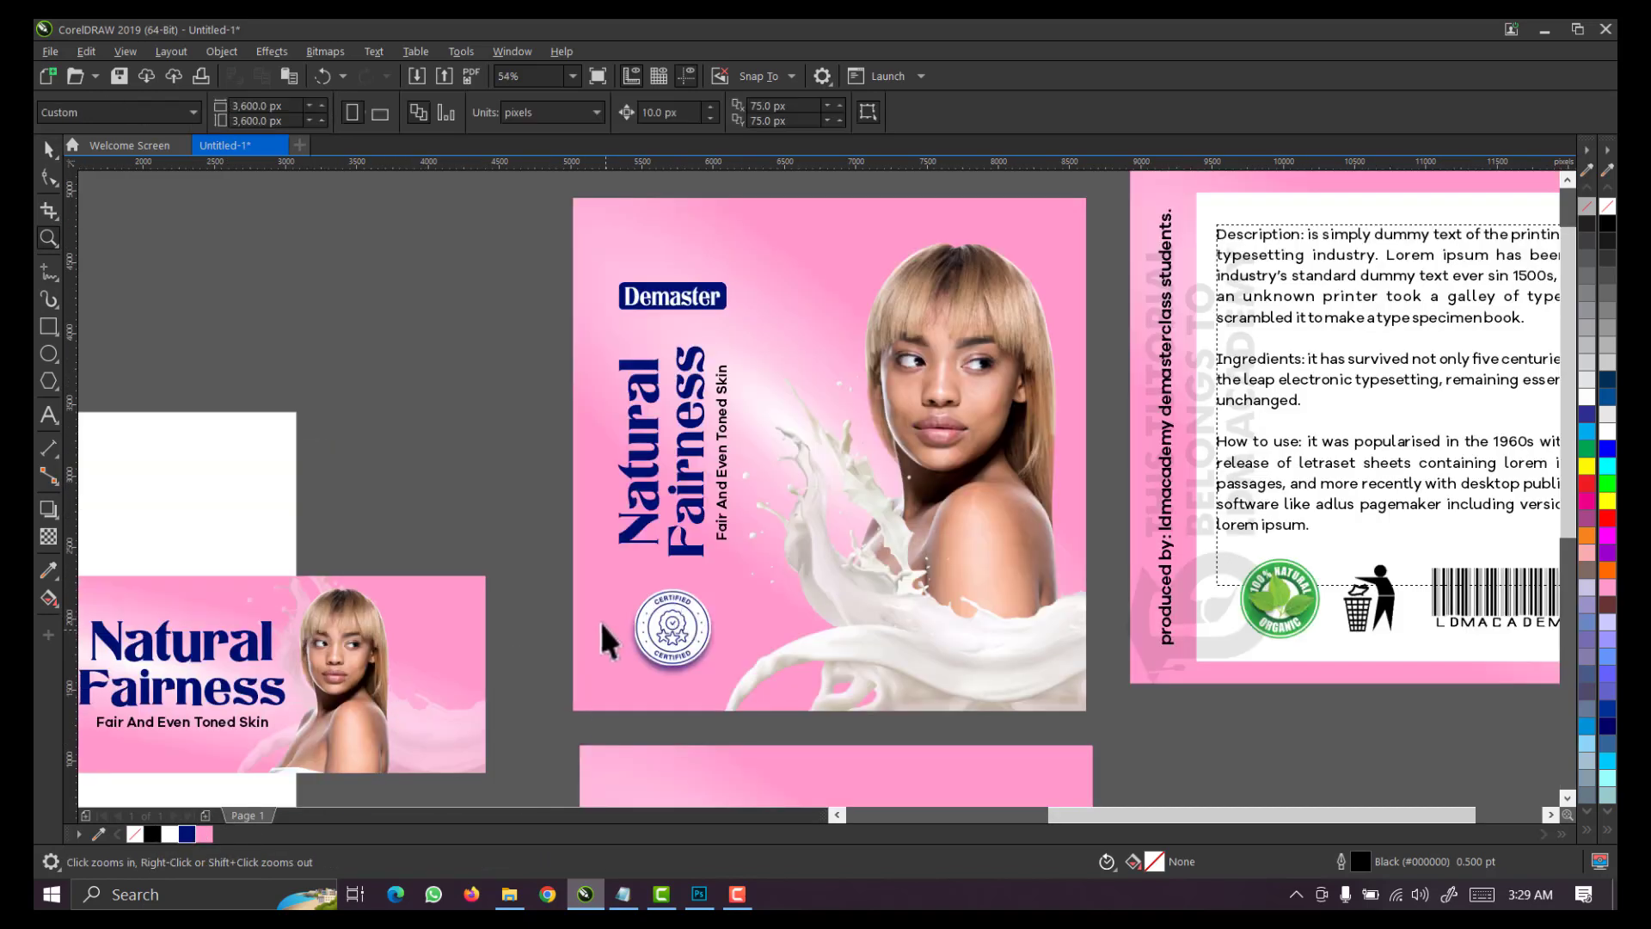
key(space)
click(595, 611)
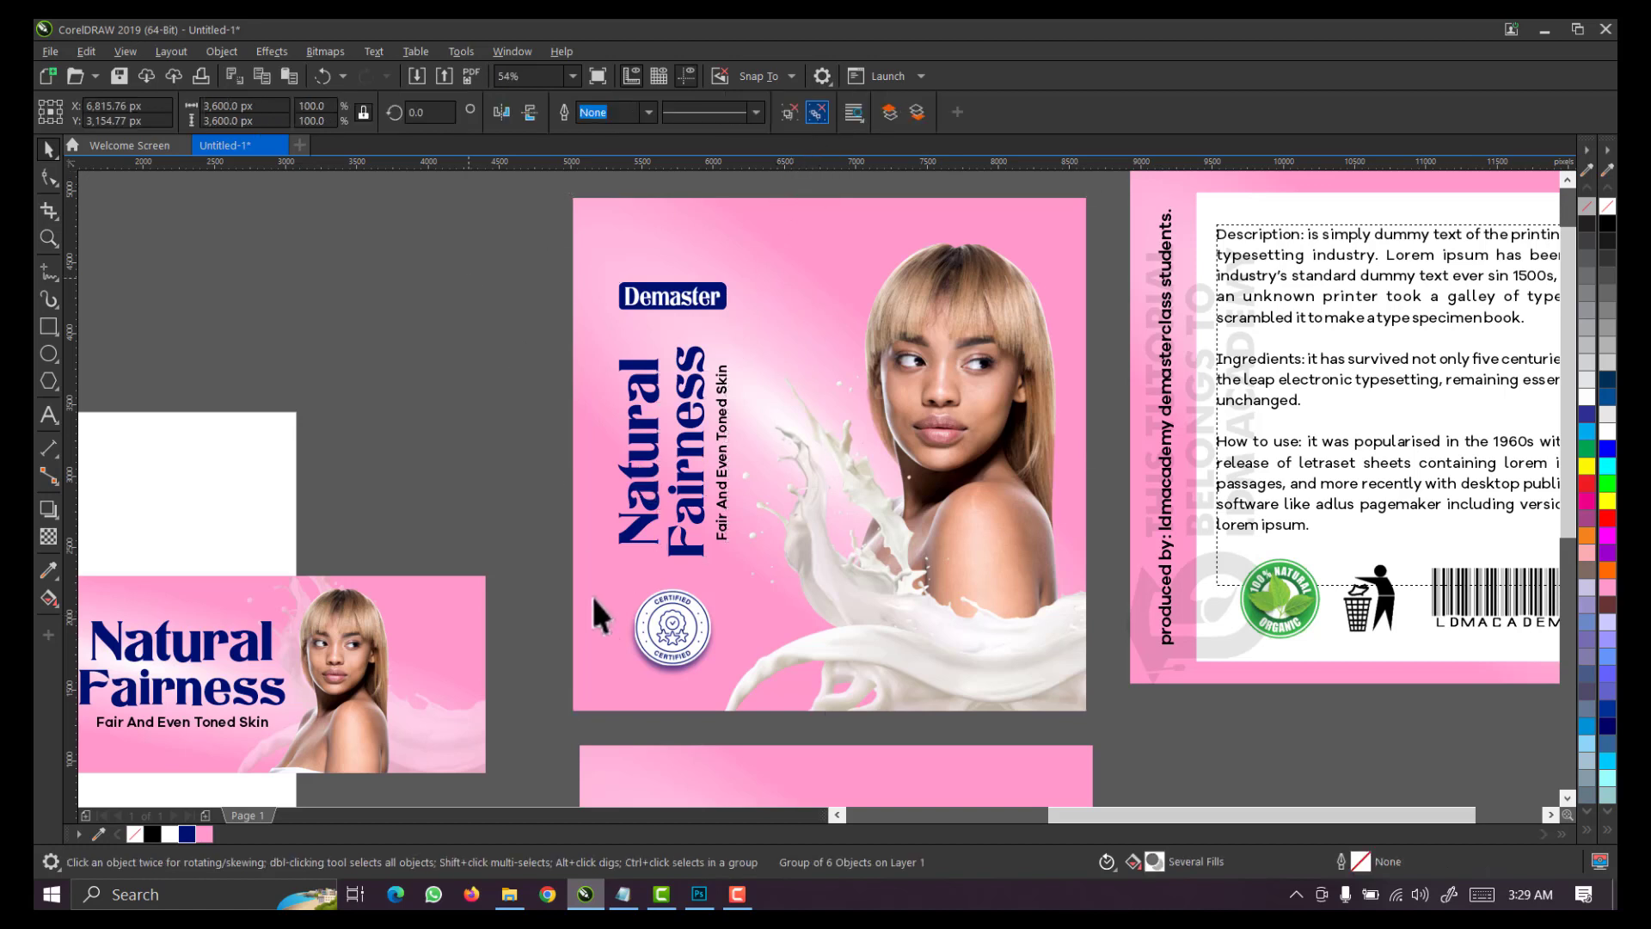
click(585, 596)
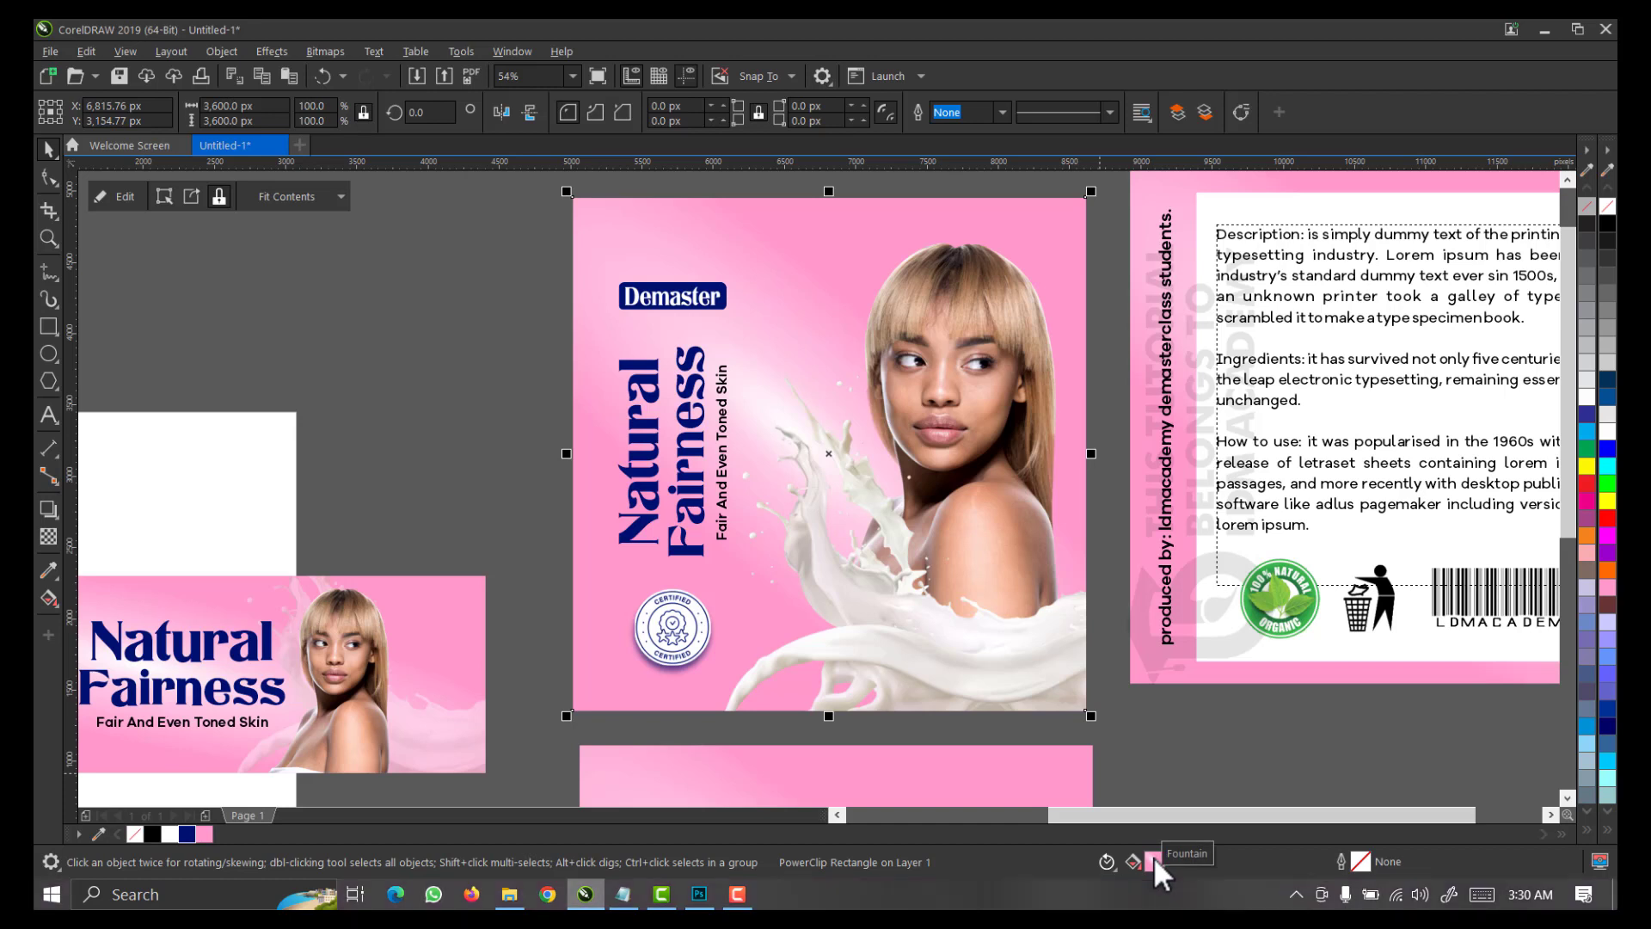
click(209, 832)
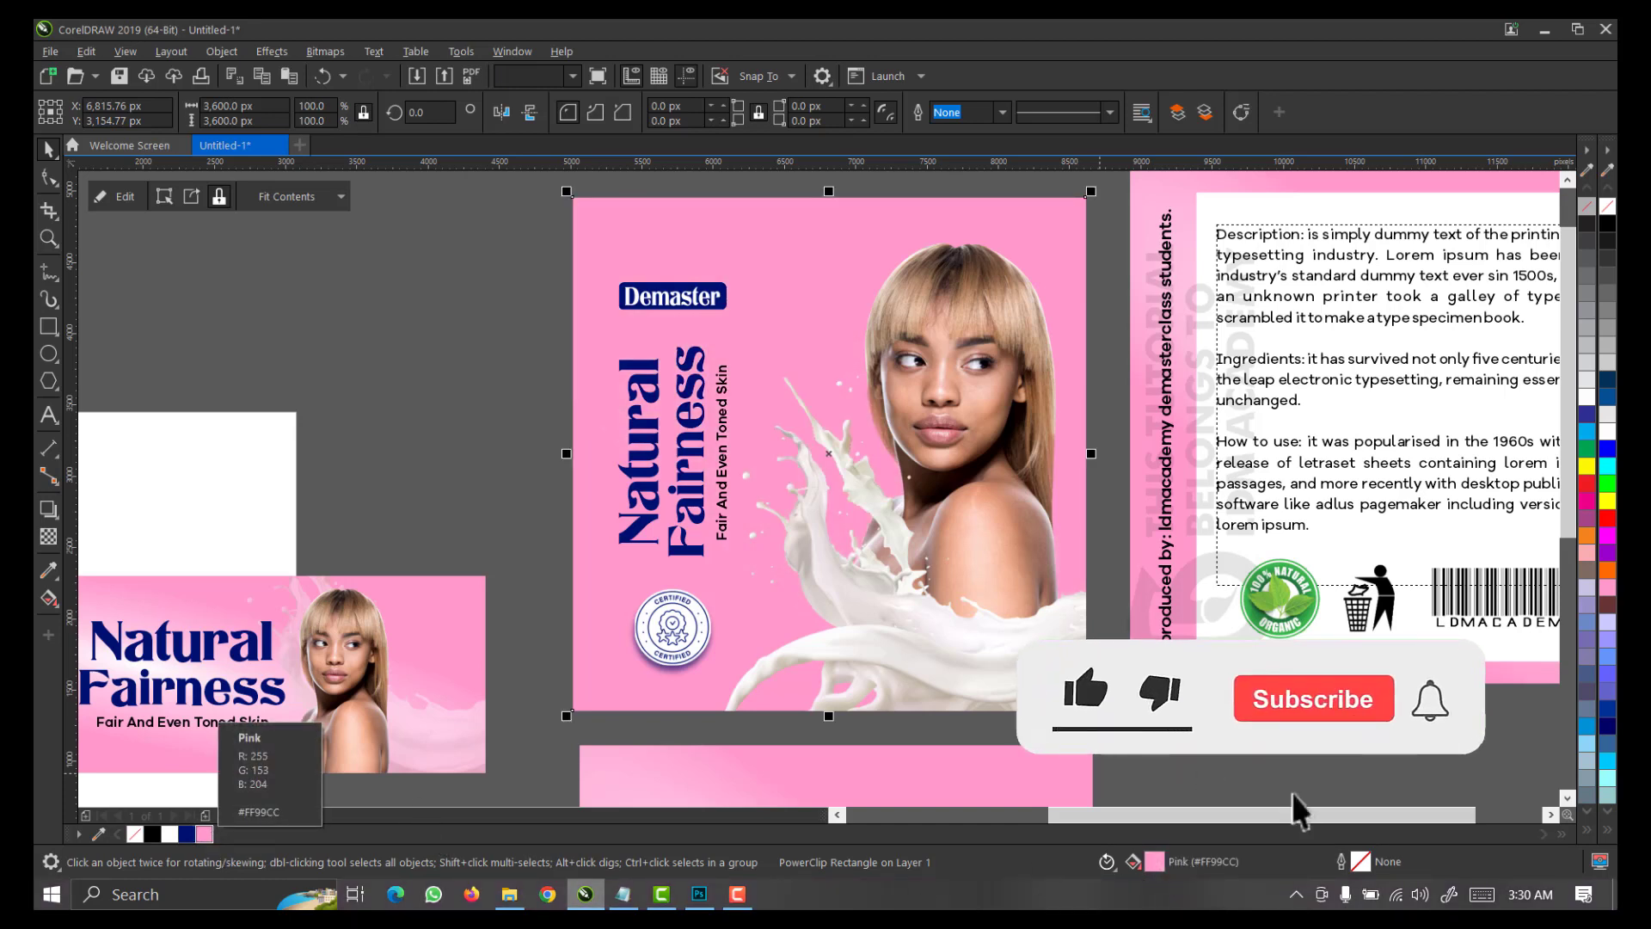
Open the rectangle's uniform fill settings in the colour viewer and copy the hex code #FF99CC
double_click(1155, 859)
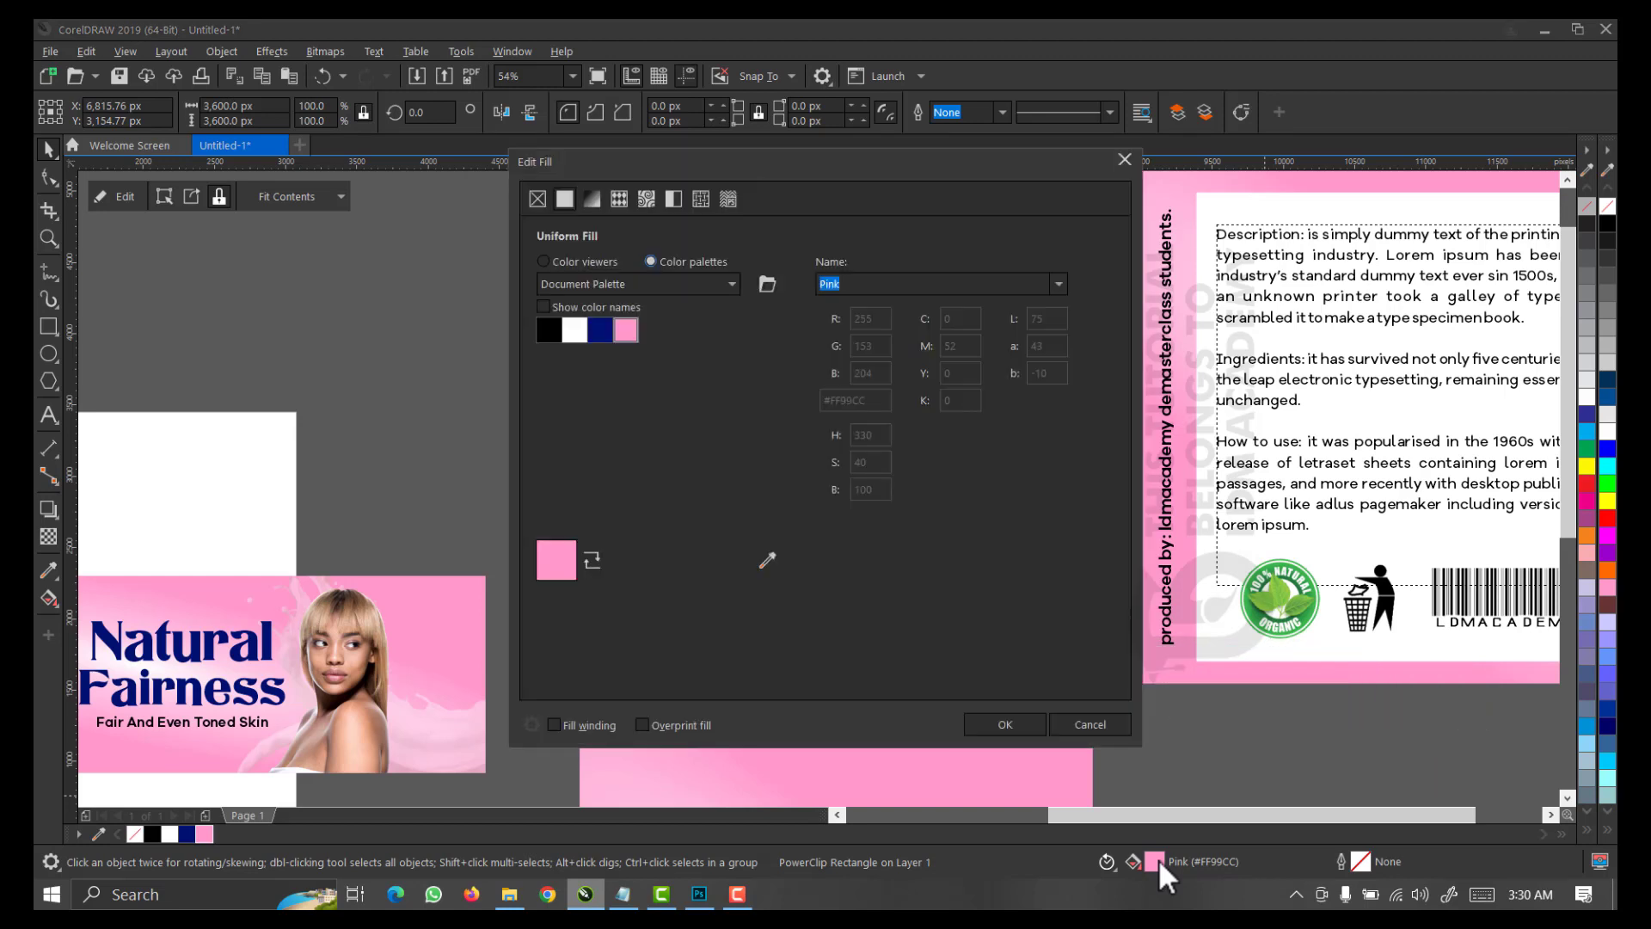
click(543, 260)
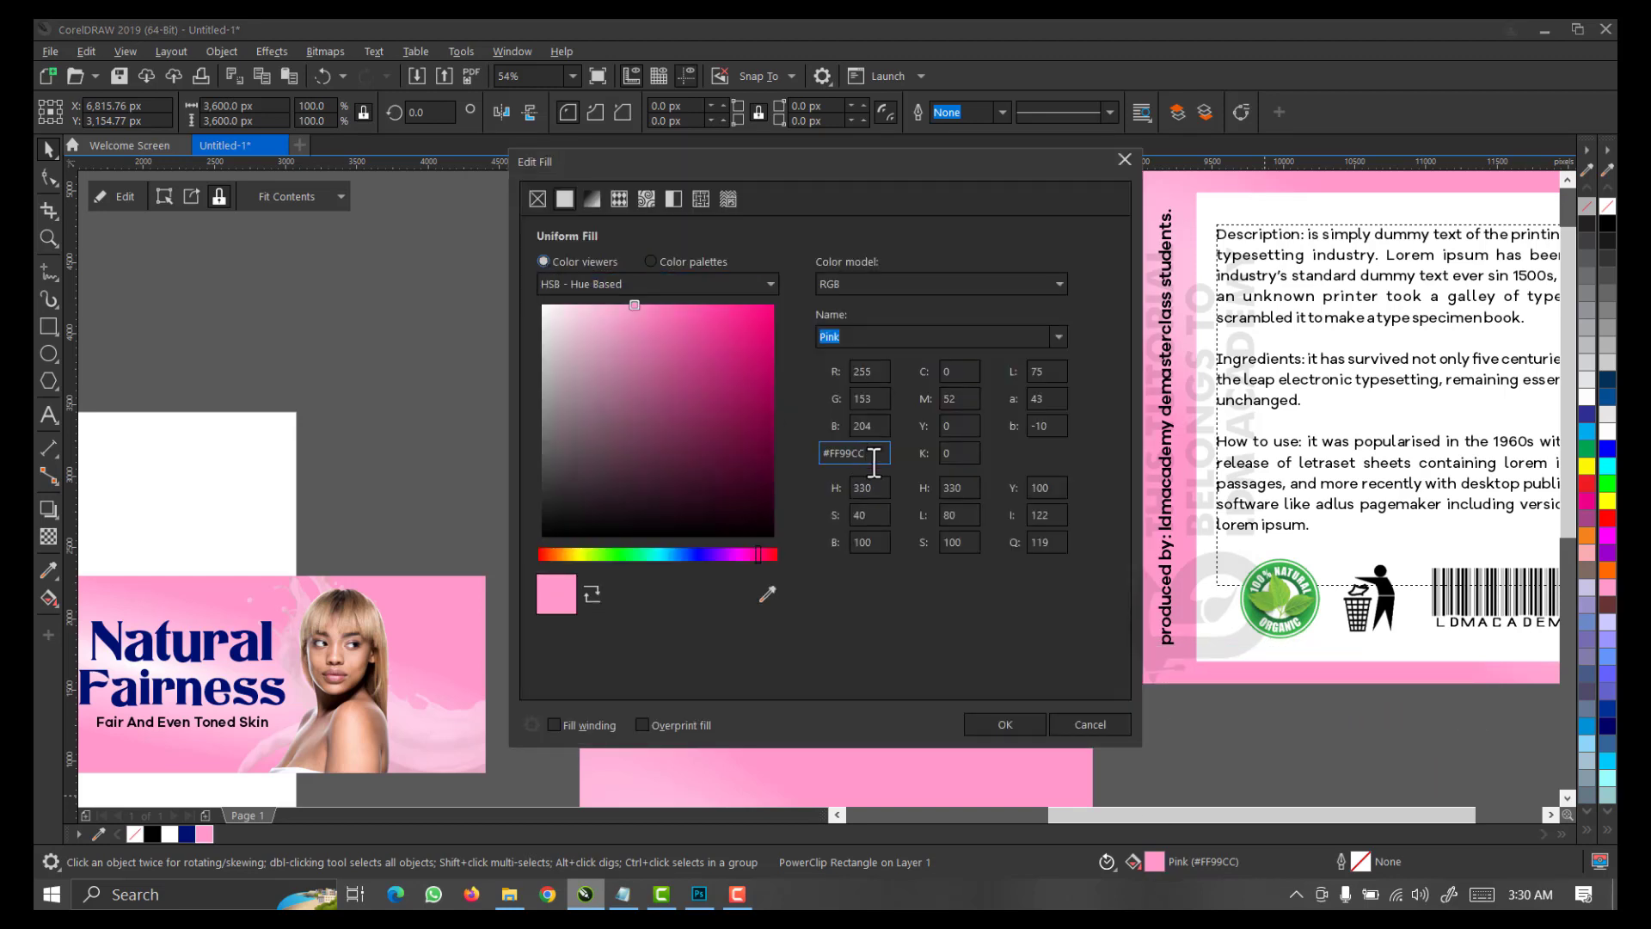
click(851, 511)
drag(877, 456, 801, 464)
key(ctrl+c)
Switch back to Photoshop and set the Cap color solid fill to the copied hex code #FF99CC
click(700, 894)
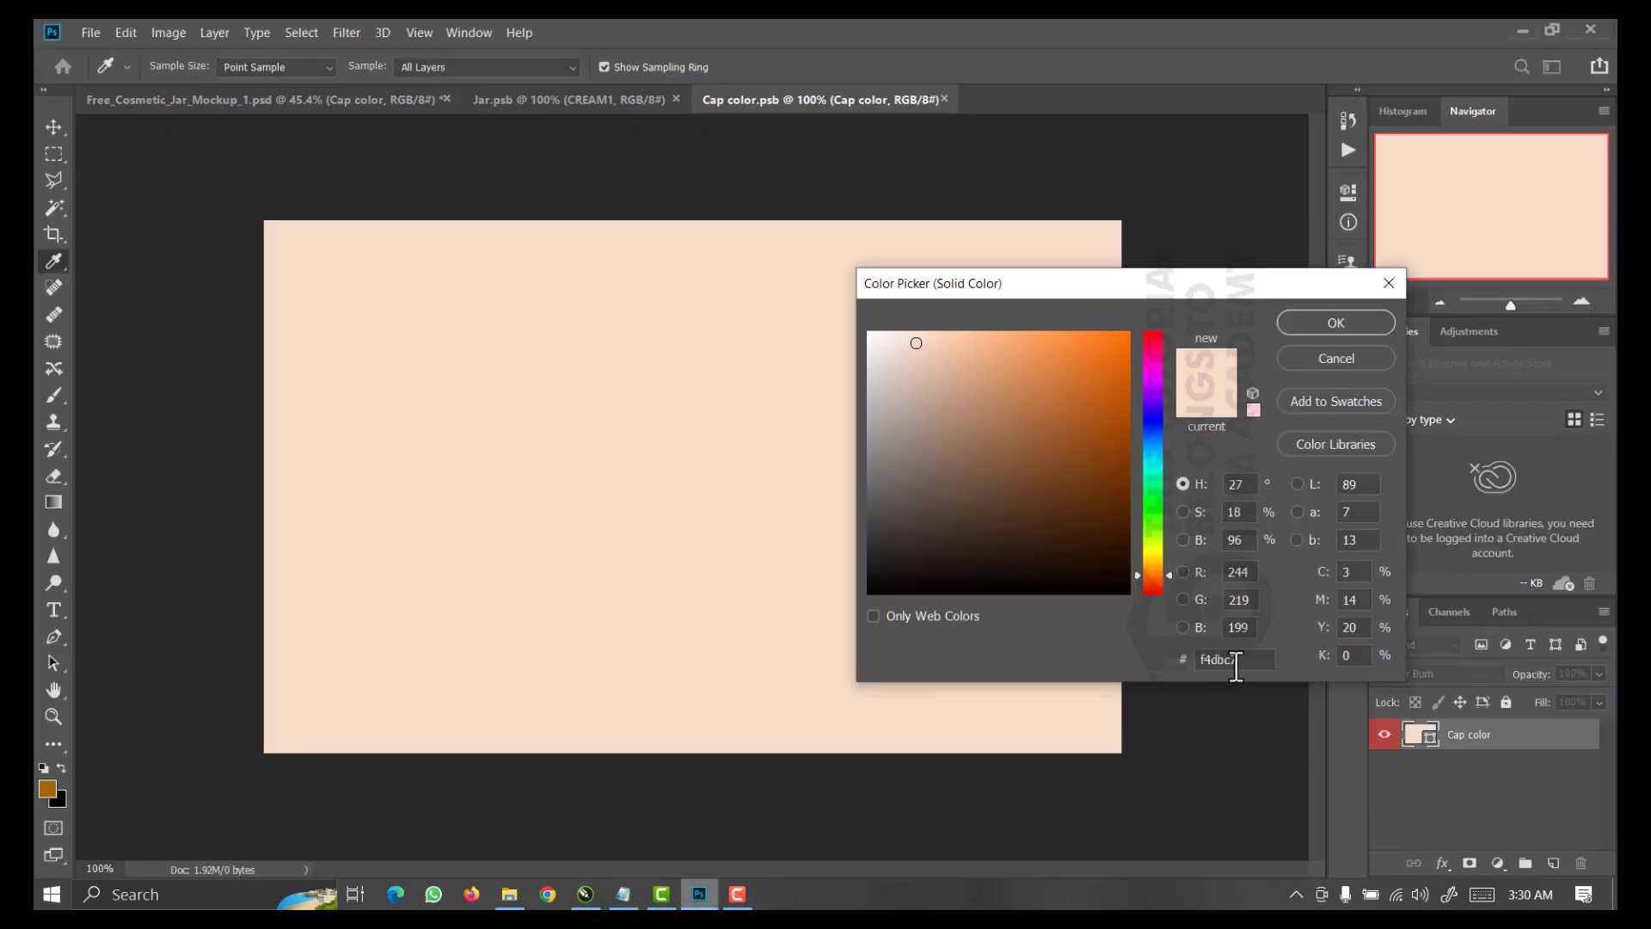
drag(1246, 667, 1150, 683)
key(ctrl+v)
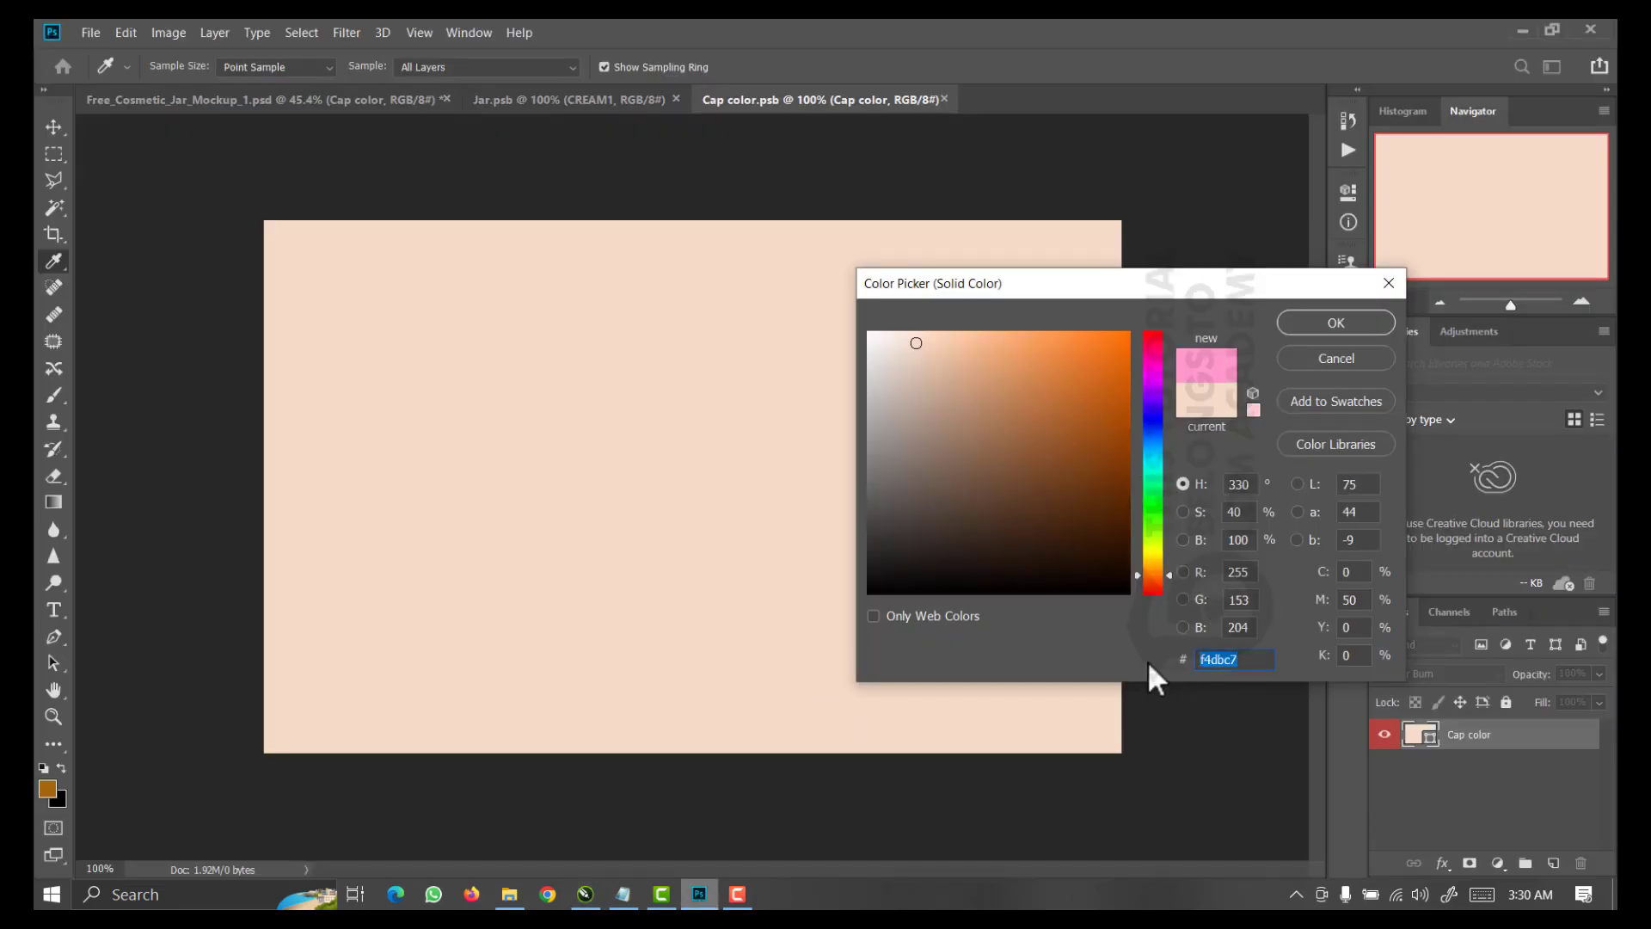
click(1314, 321)
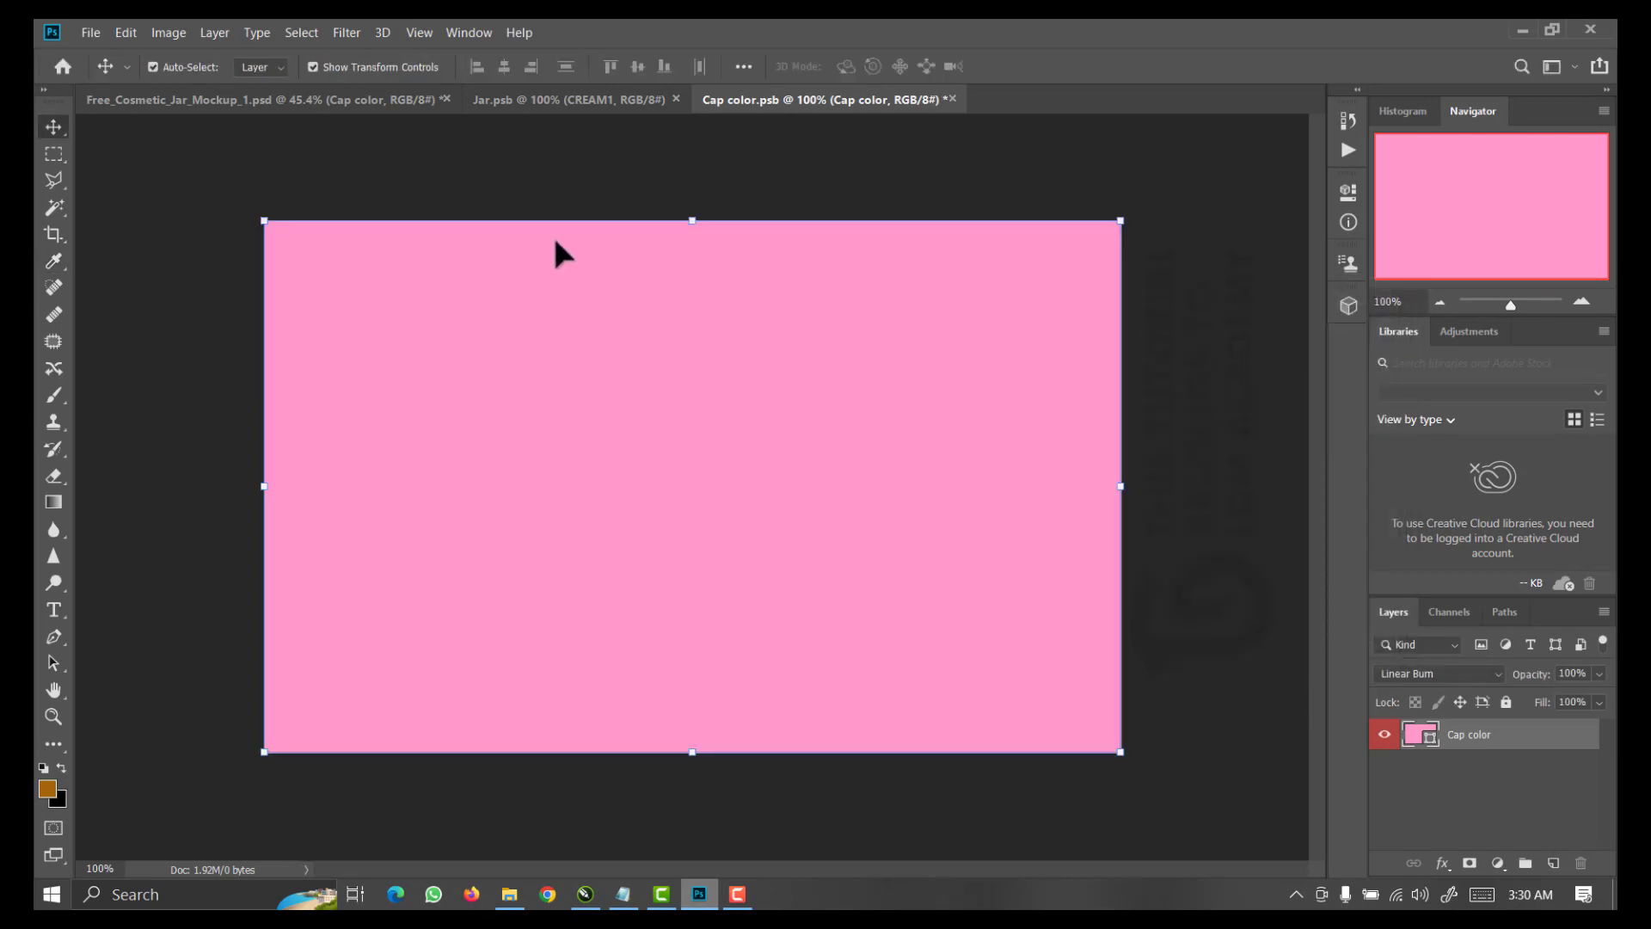
Save the recoloured Cap color smart object and check the cap in the Free_Cosmetic_Jar_Mockup_1 document
key(ctrl+s)
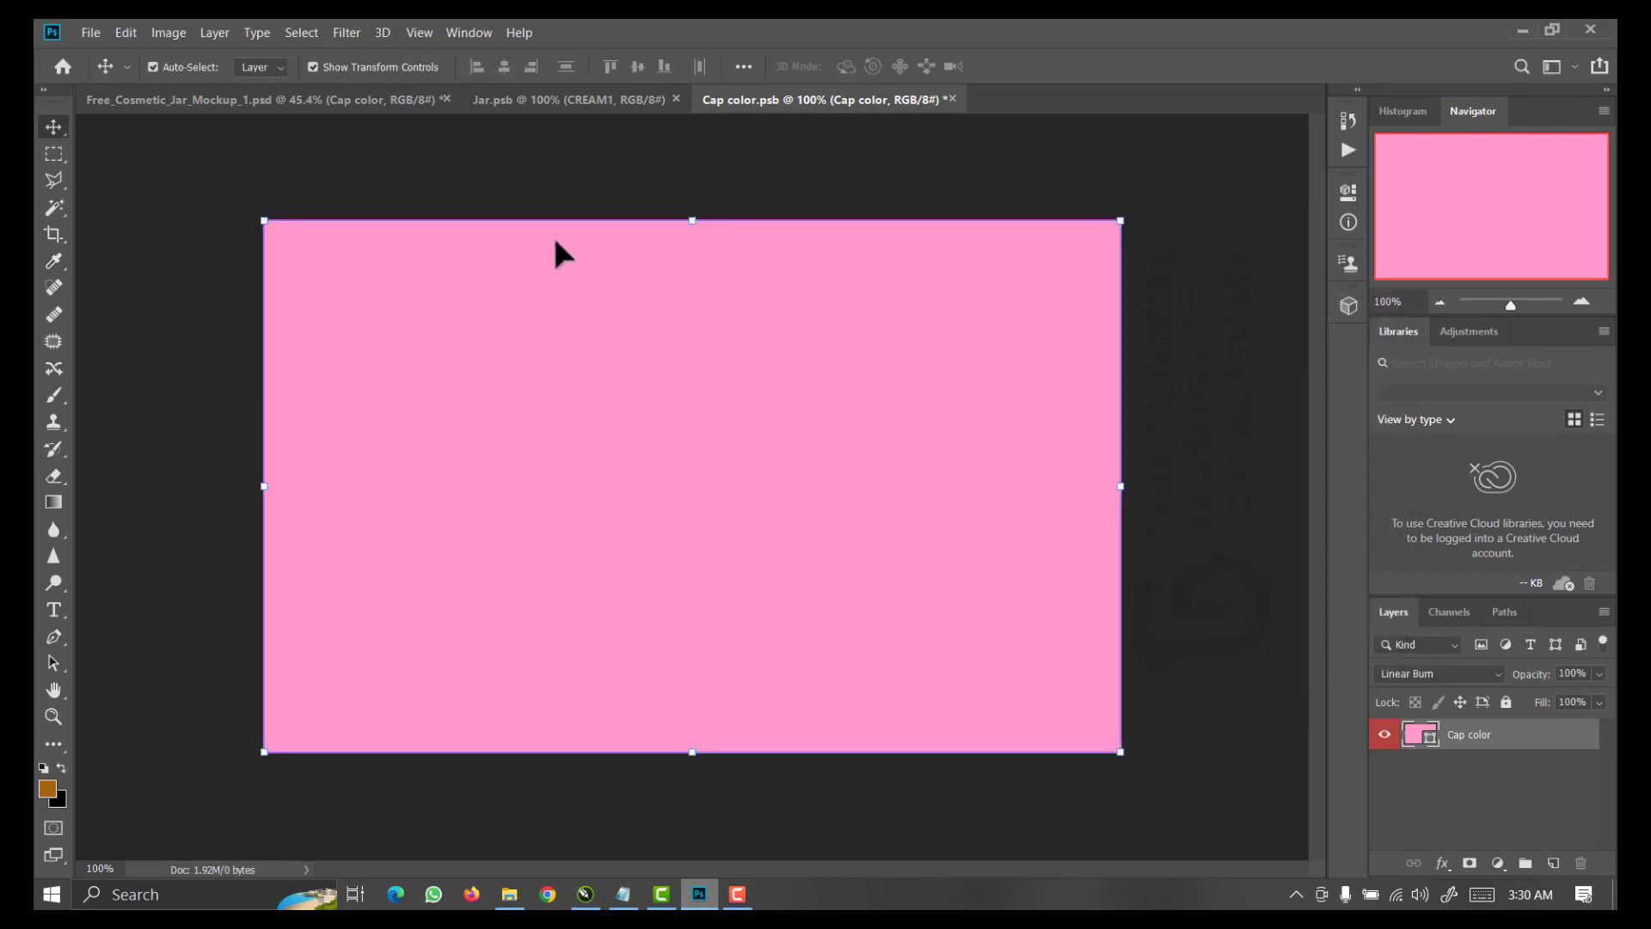
key(ctrl+s)
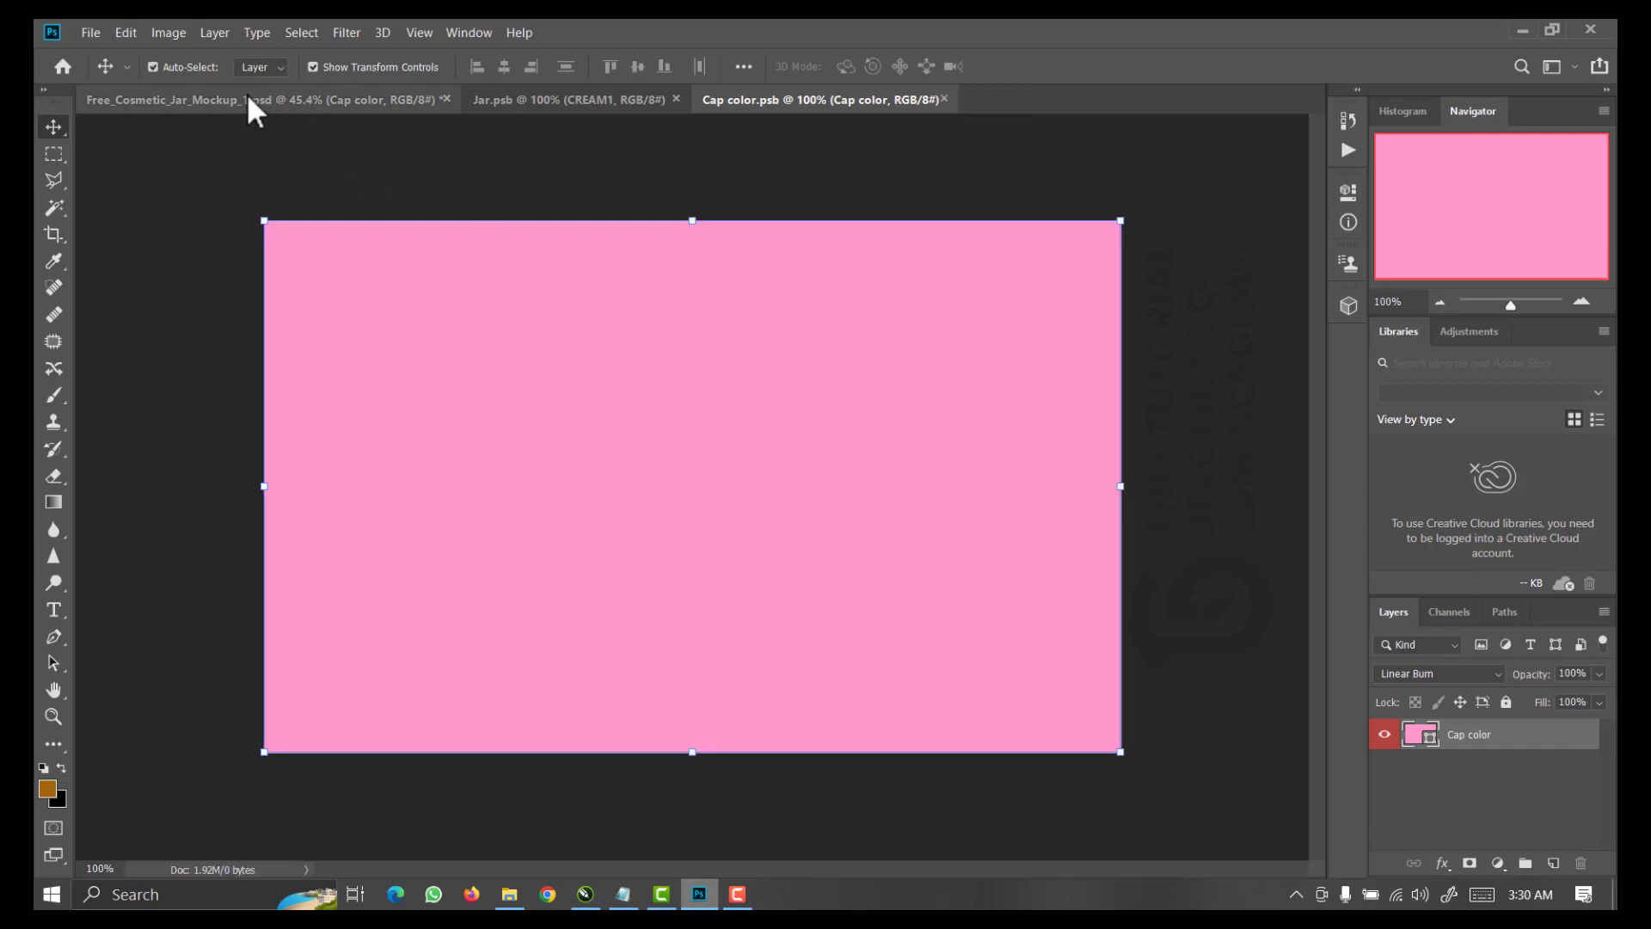
click(222, 98)
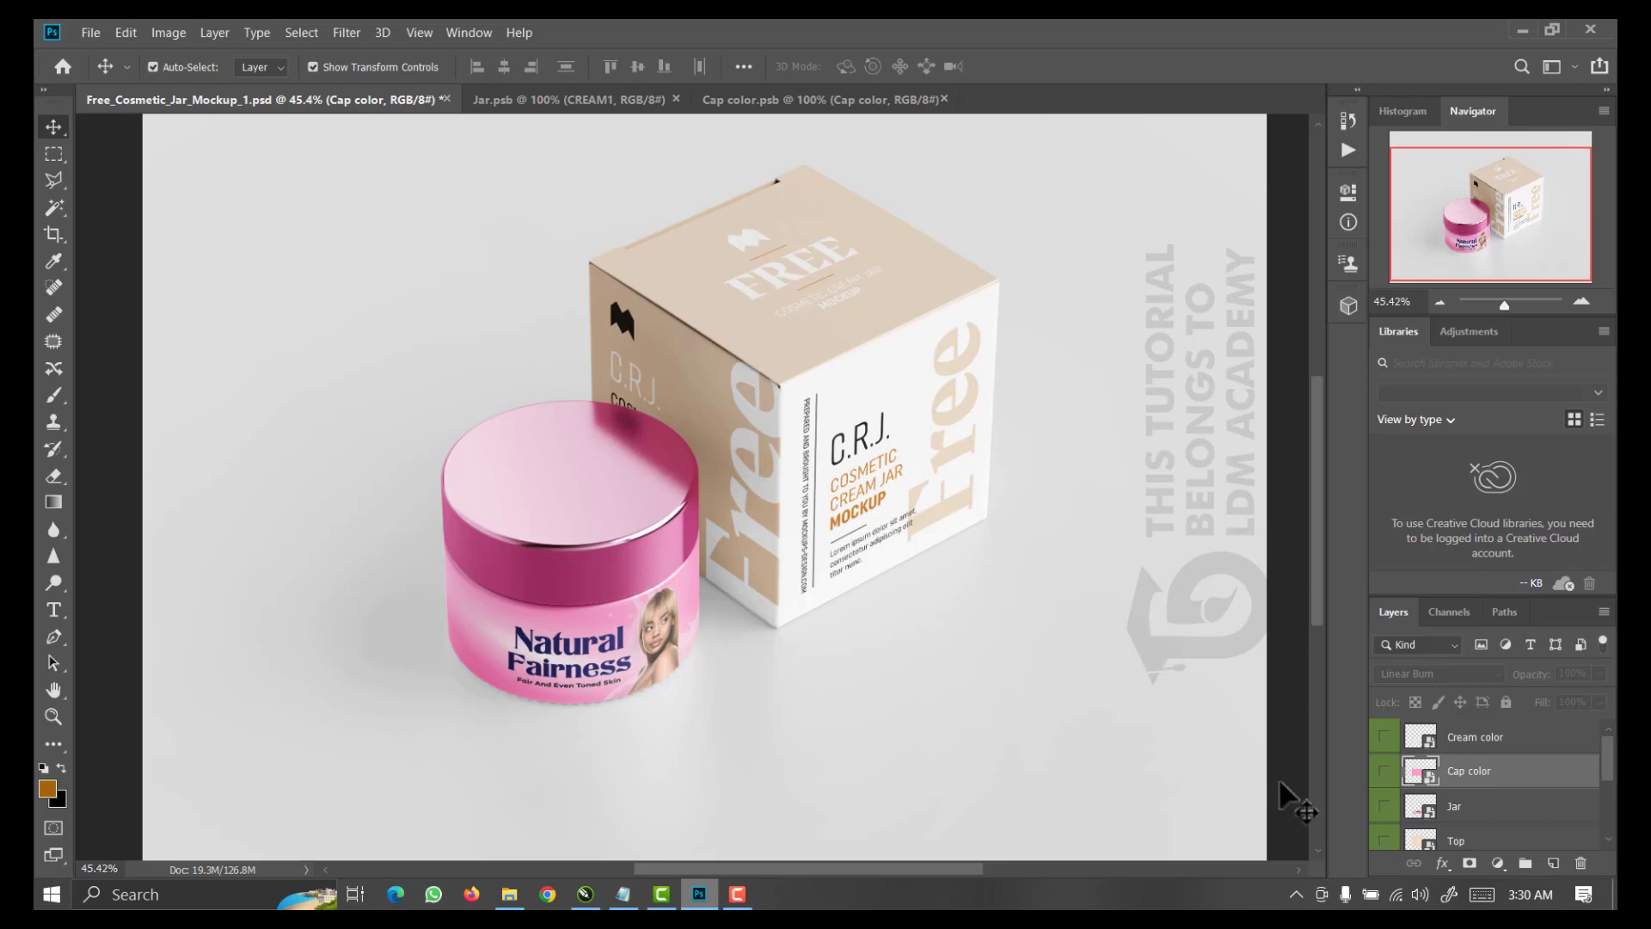
Open the mockup's Front smart object and place the CREAM2 image from EXPORTED DESIGNS as an embedded layer
scroll(1612, 796, down, 2)
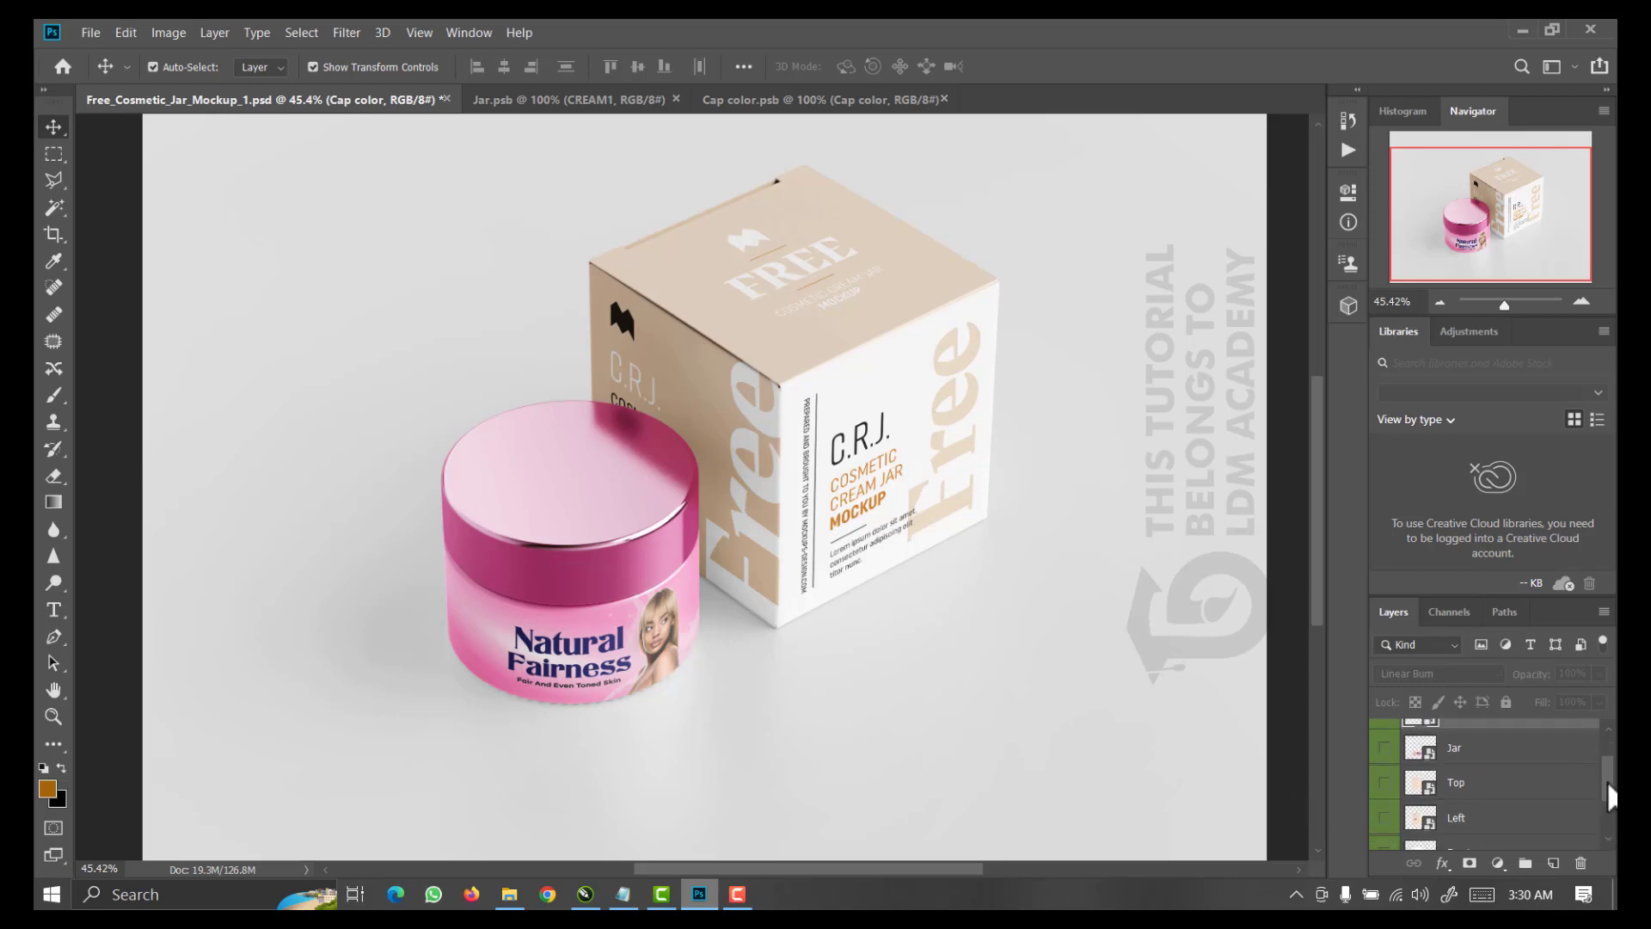
drag(1608, 782, 1614, 808)
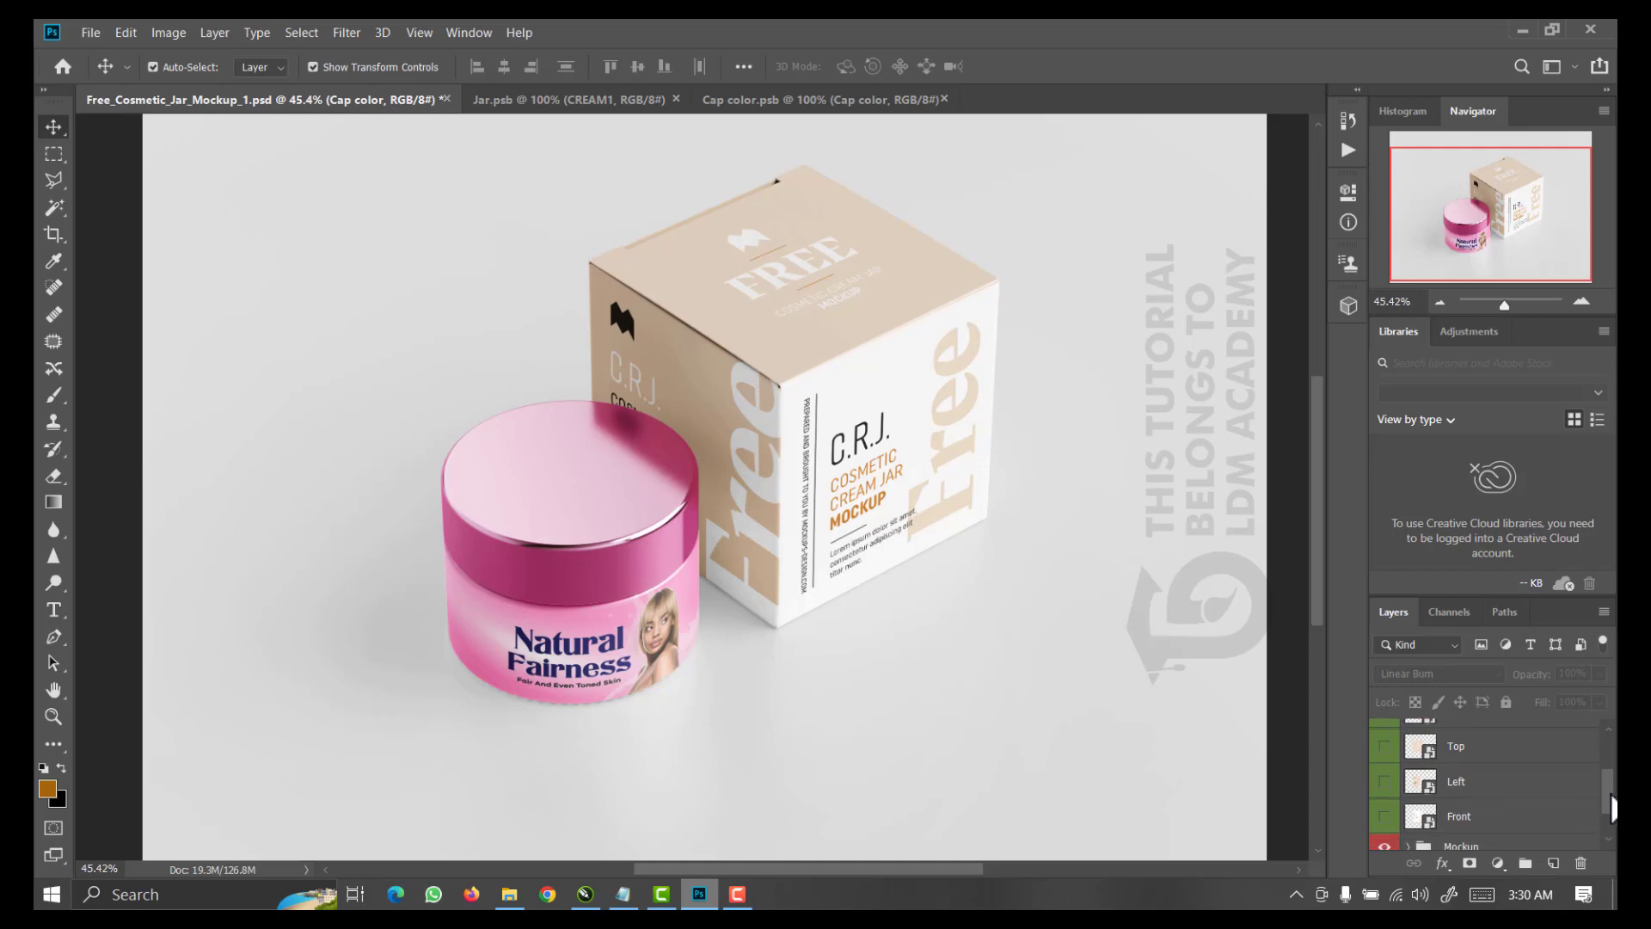
double_click(1429, 828)
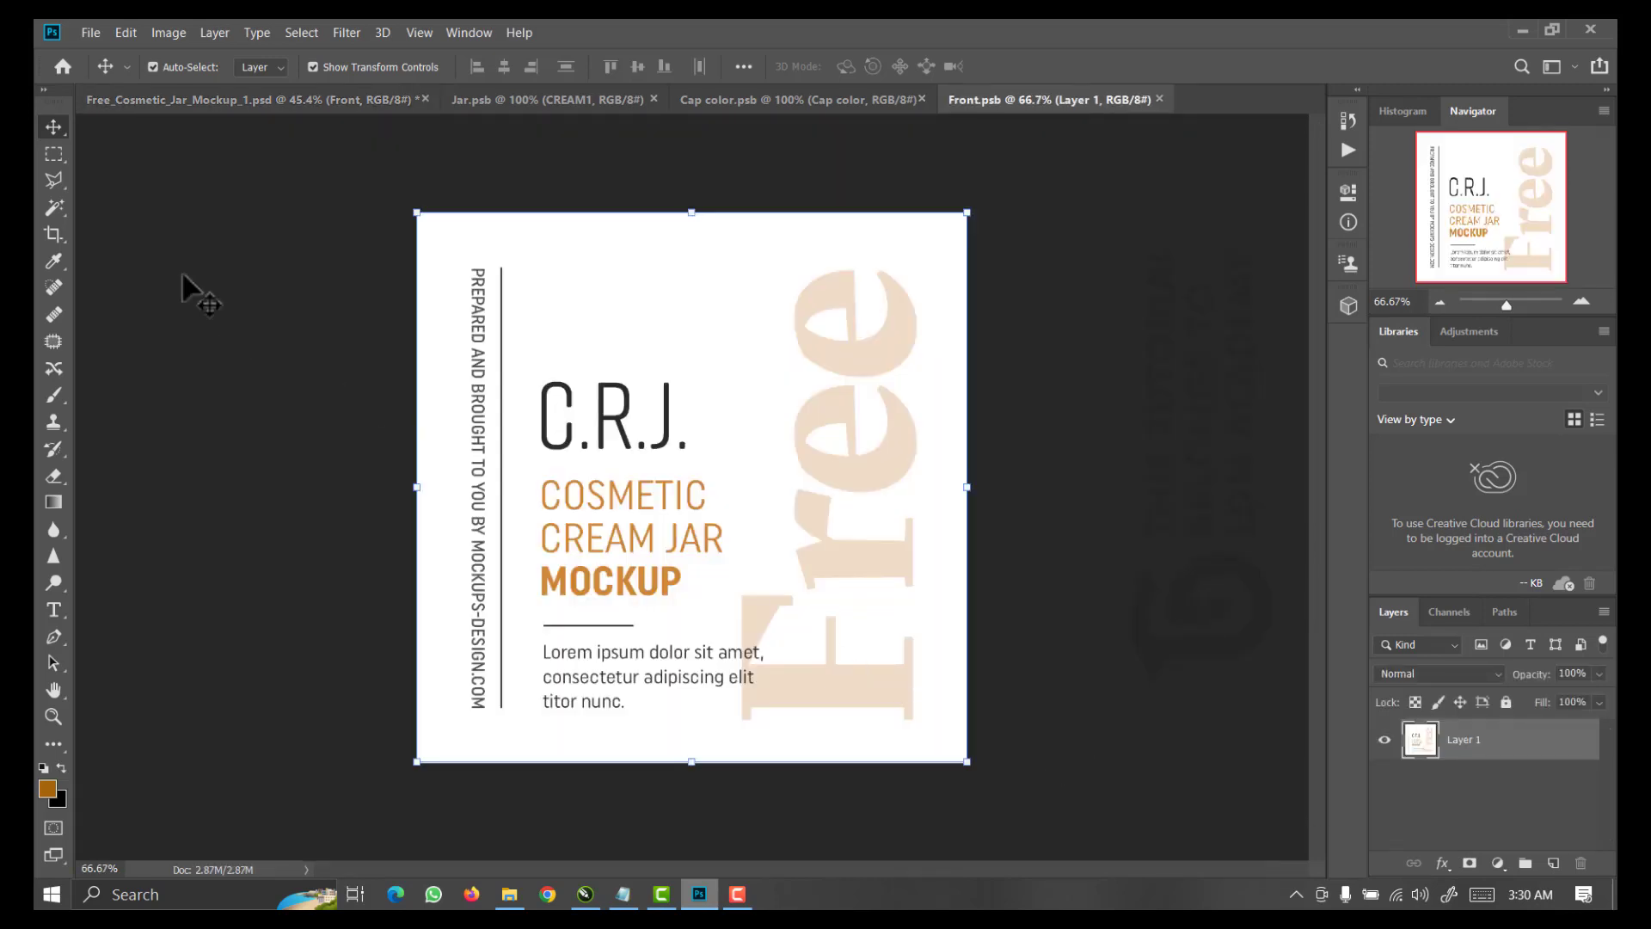
click(90, 32)
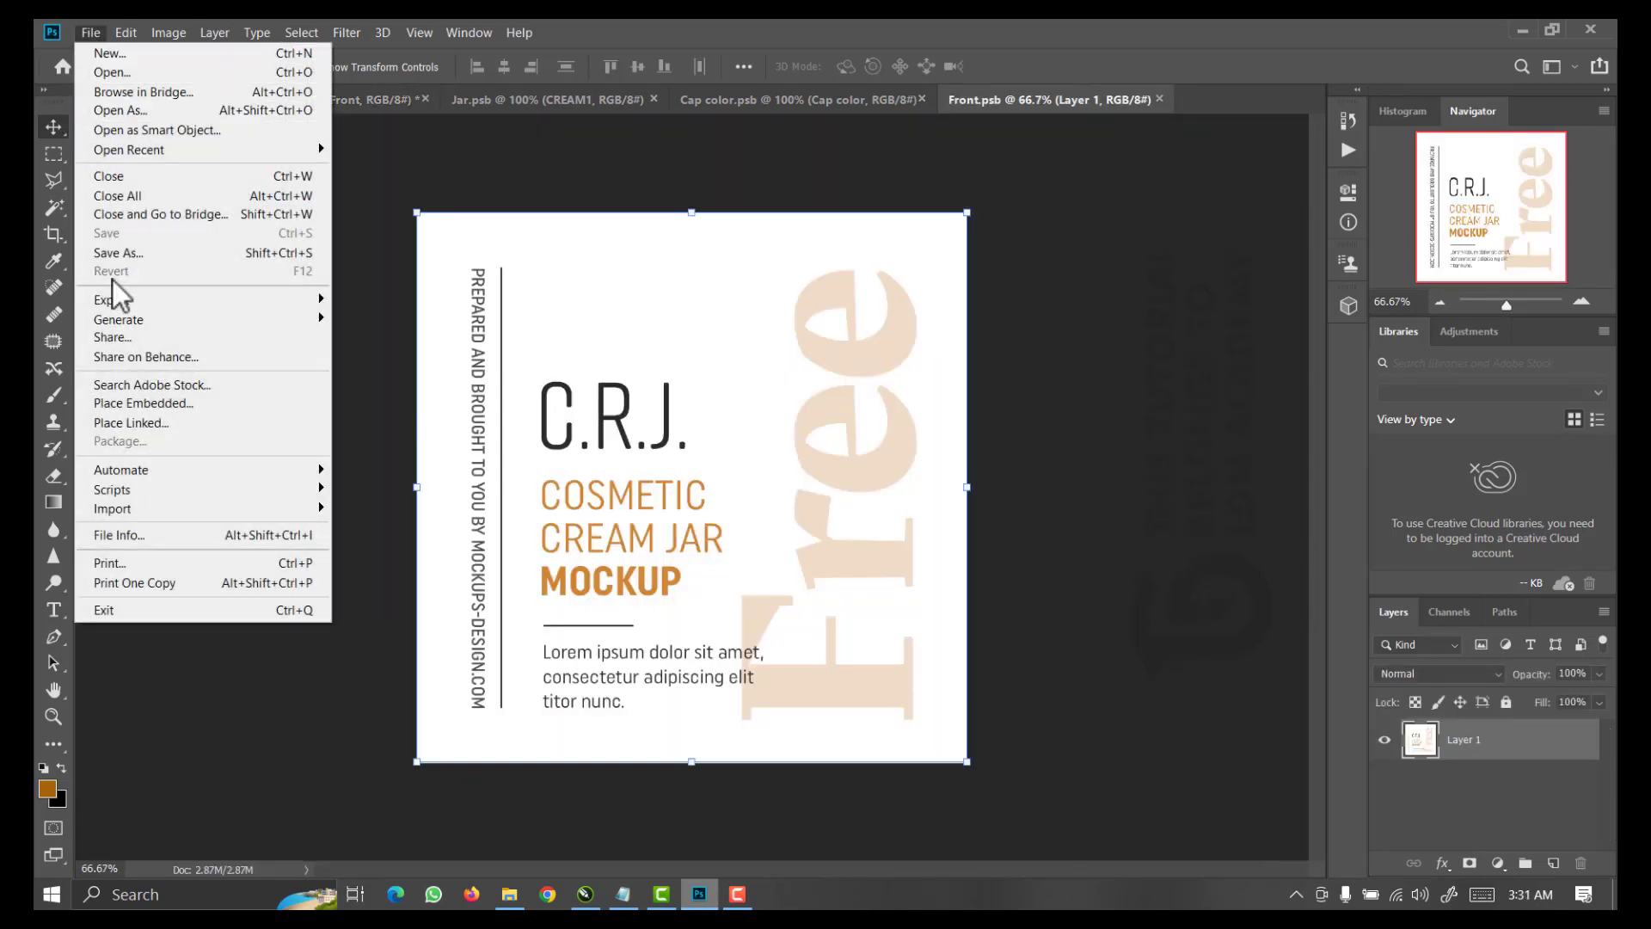
click(127, 408)
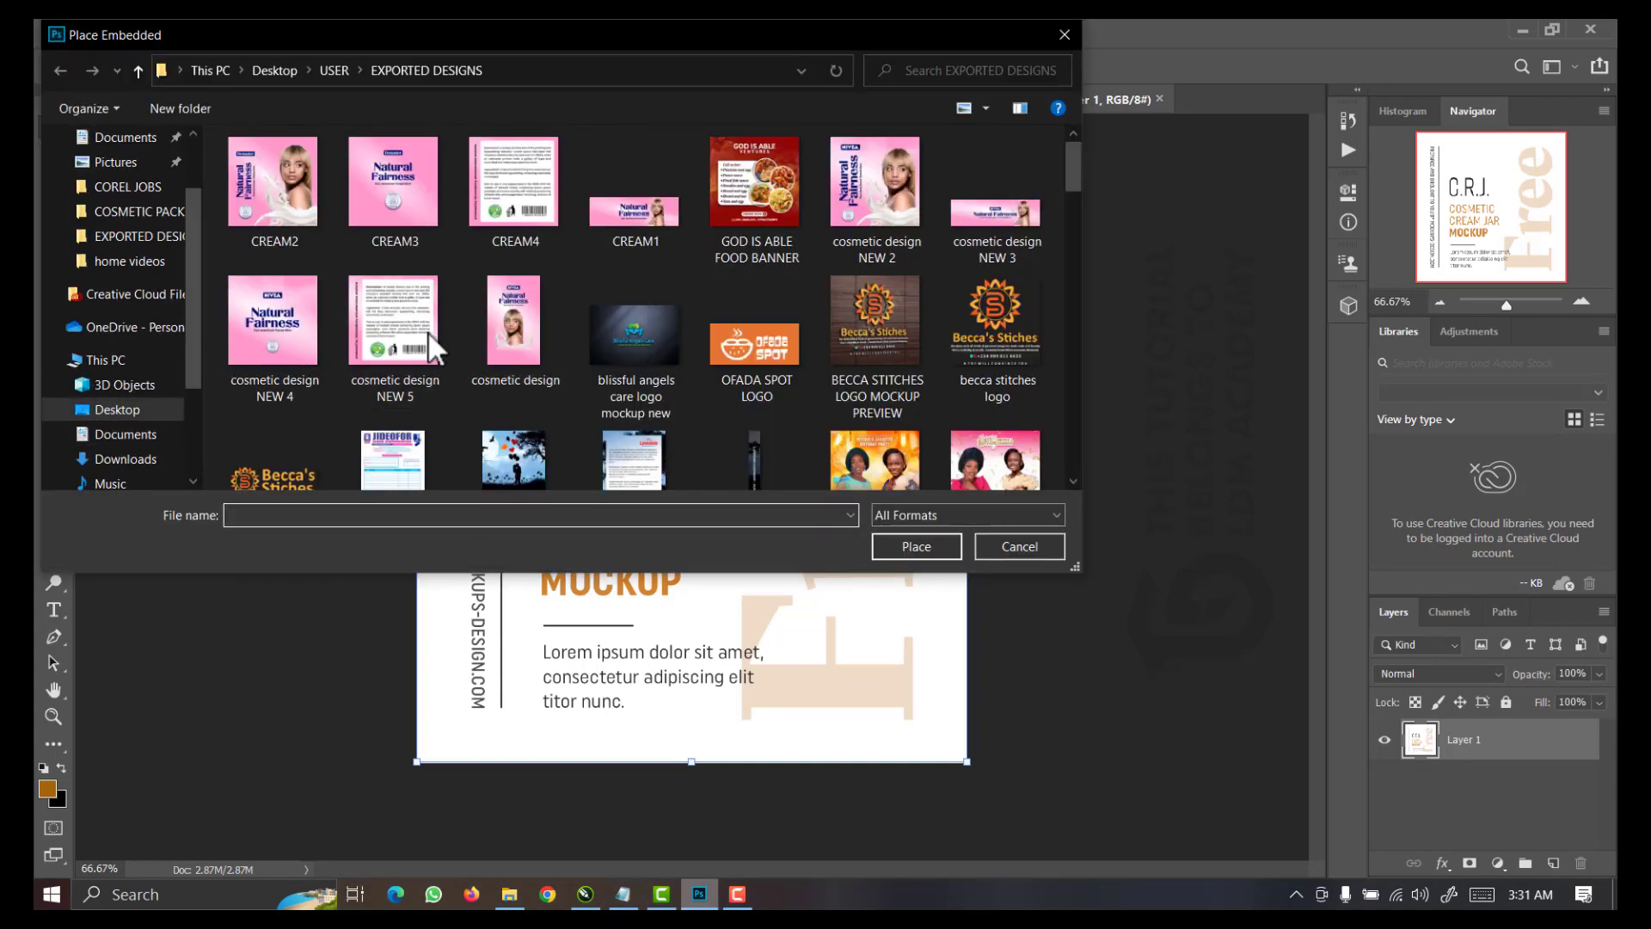
click(268, 200)
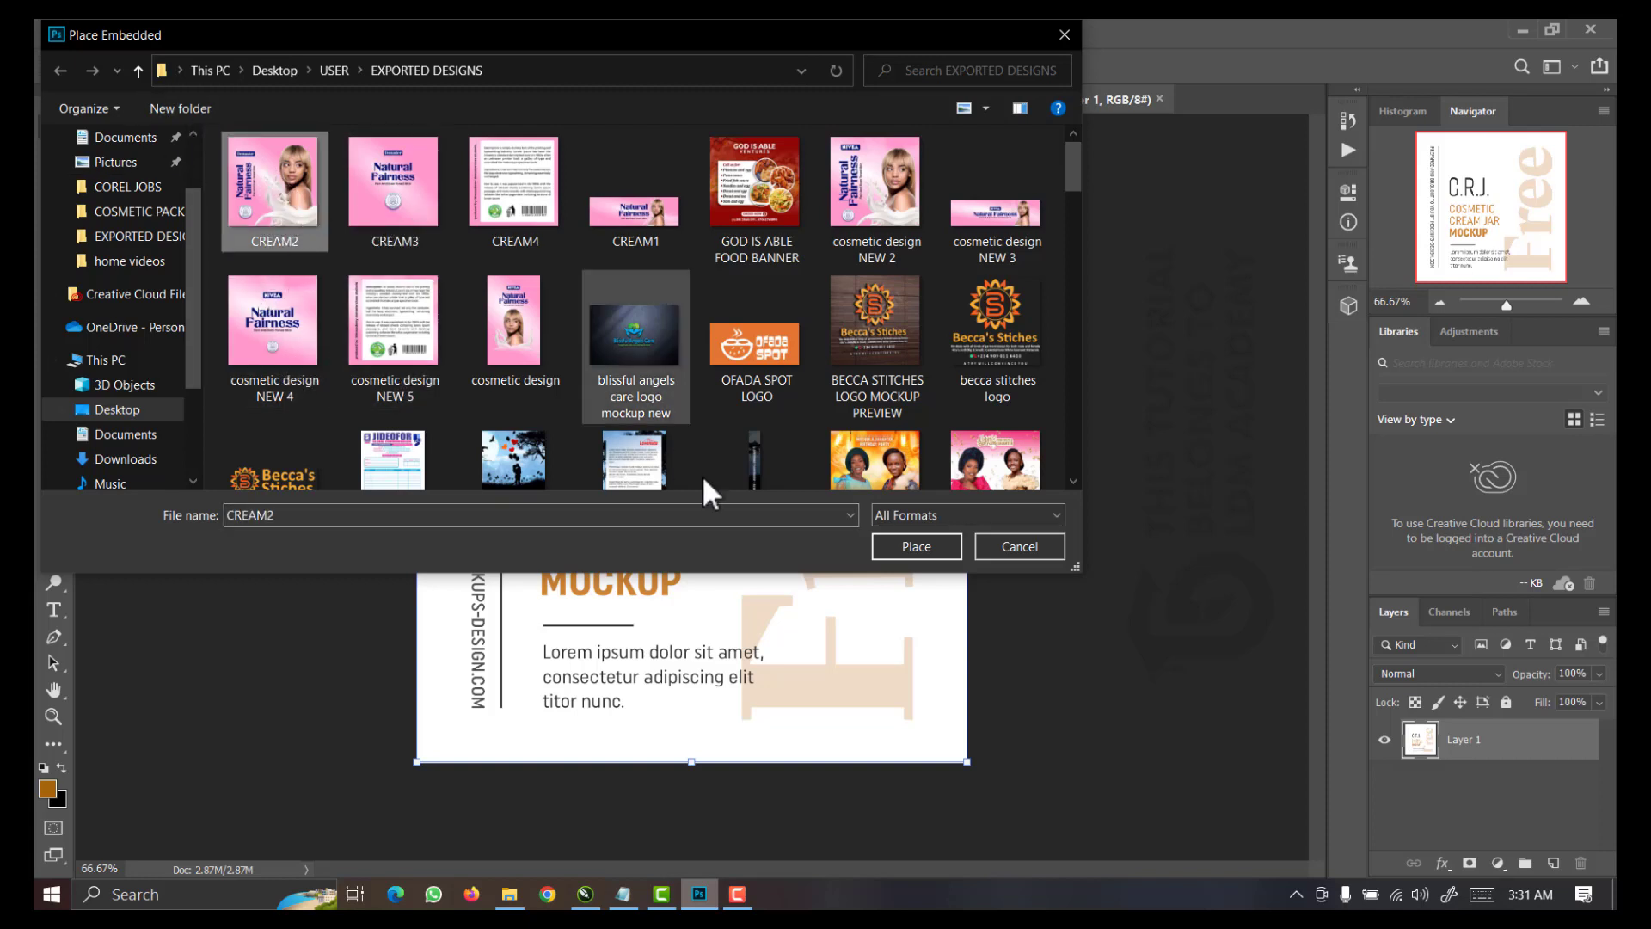
click(919, 546)
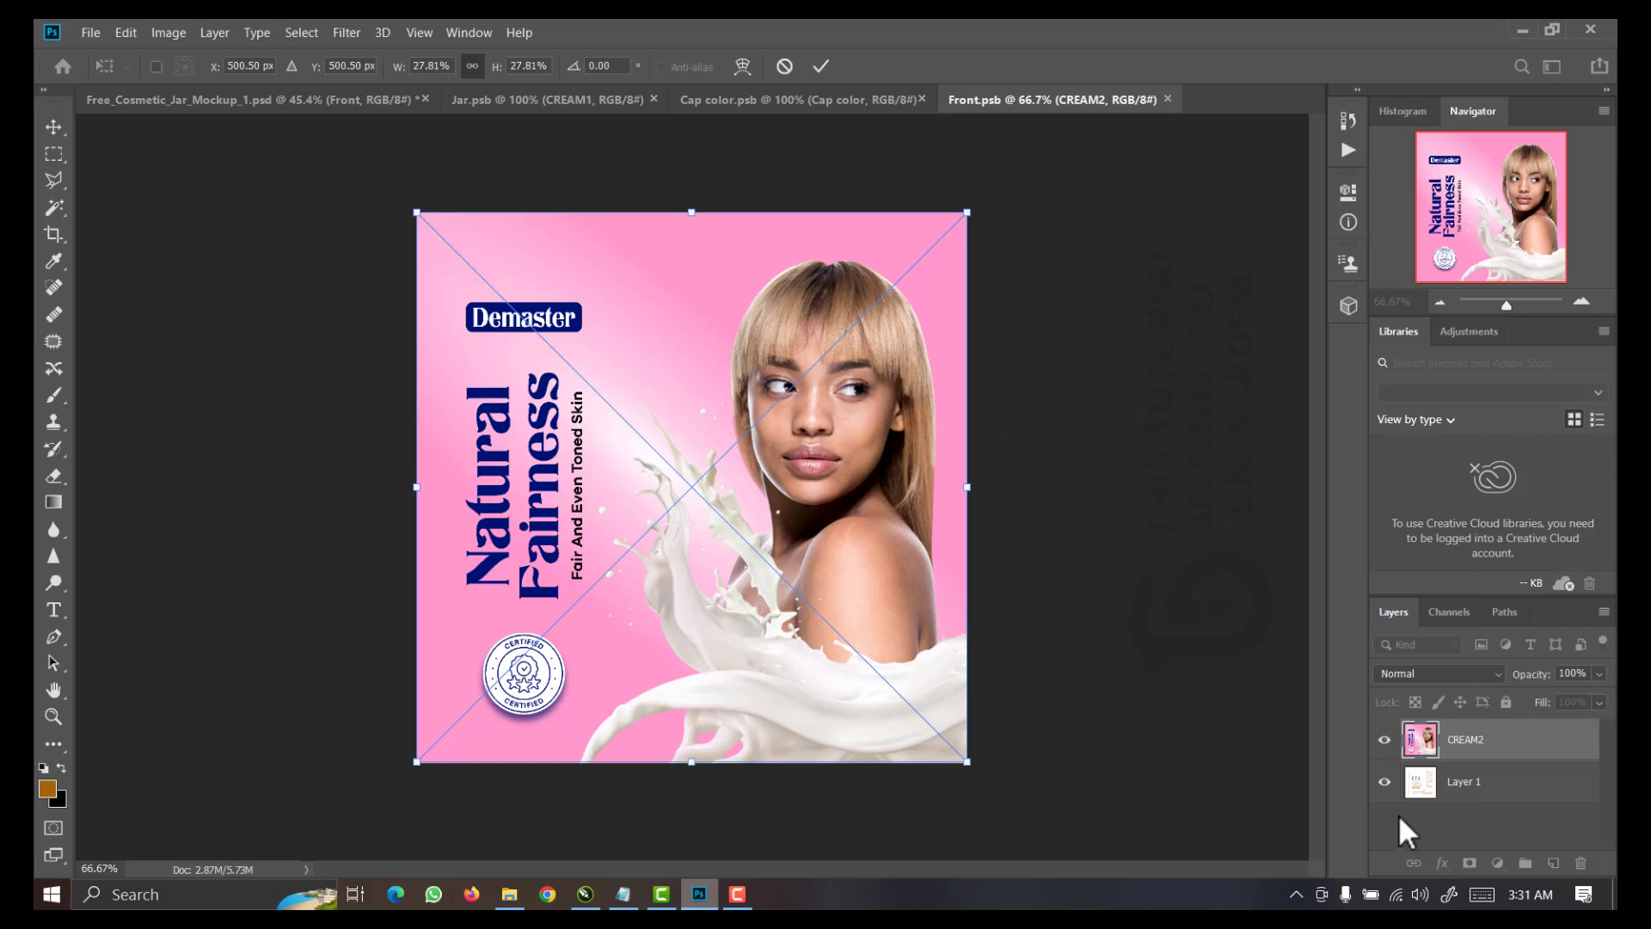
key(Return)
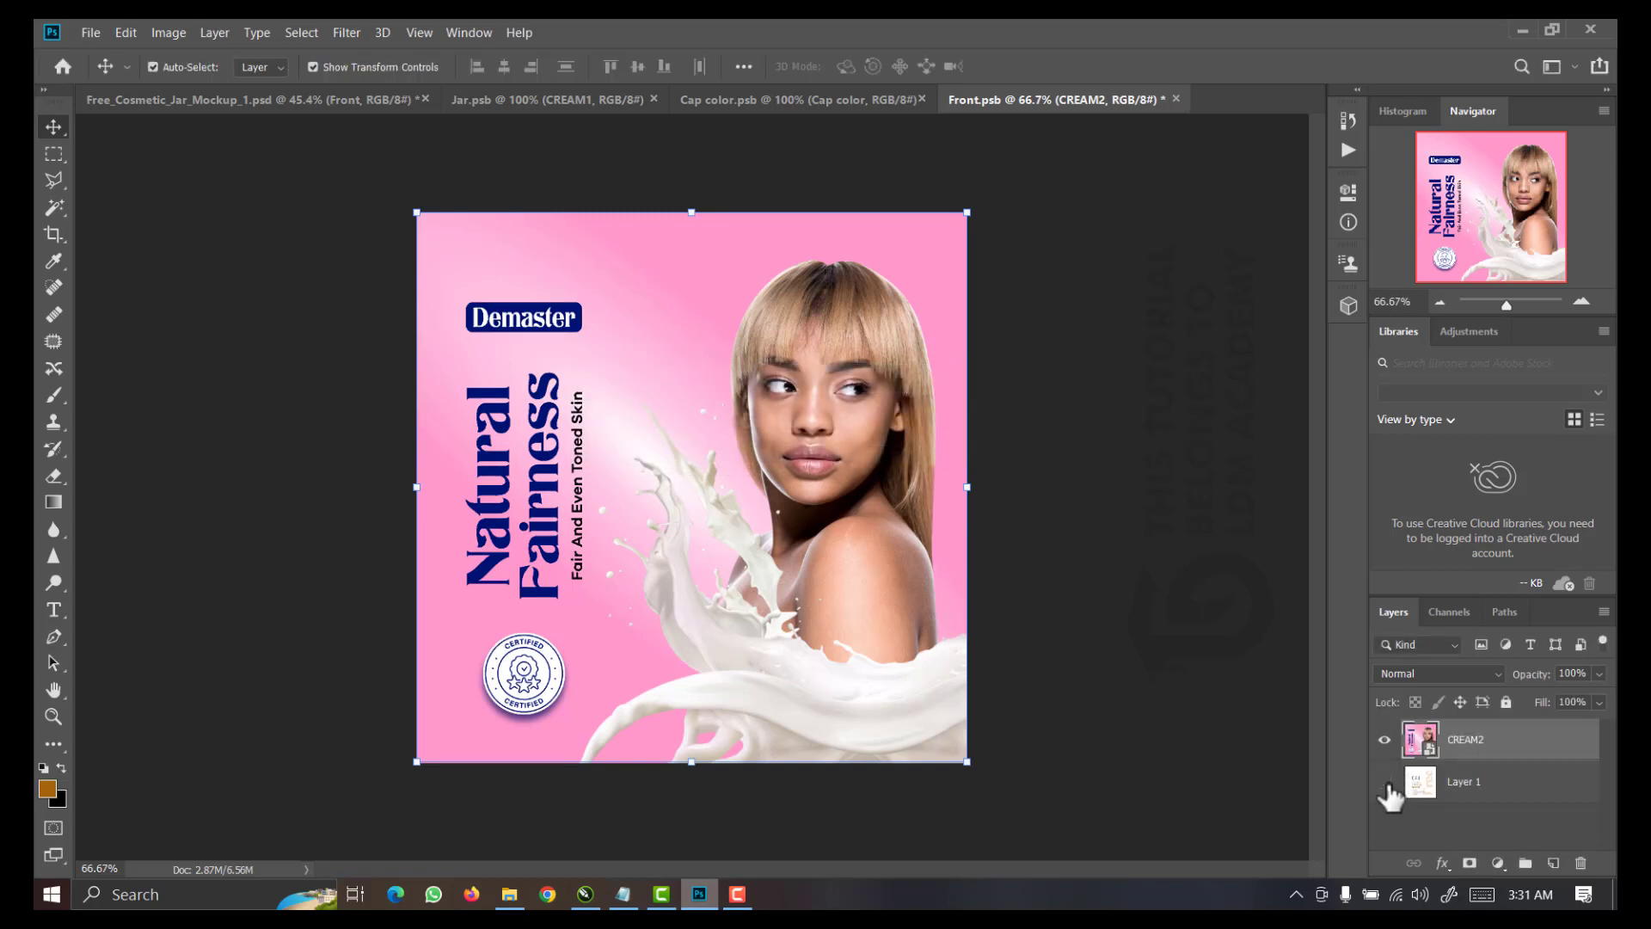
Save the Front artwork with the original Layer 1 hidden, and check the box front in the mockup
key(ctrl+s)
click(151, 100)
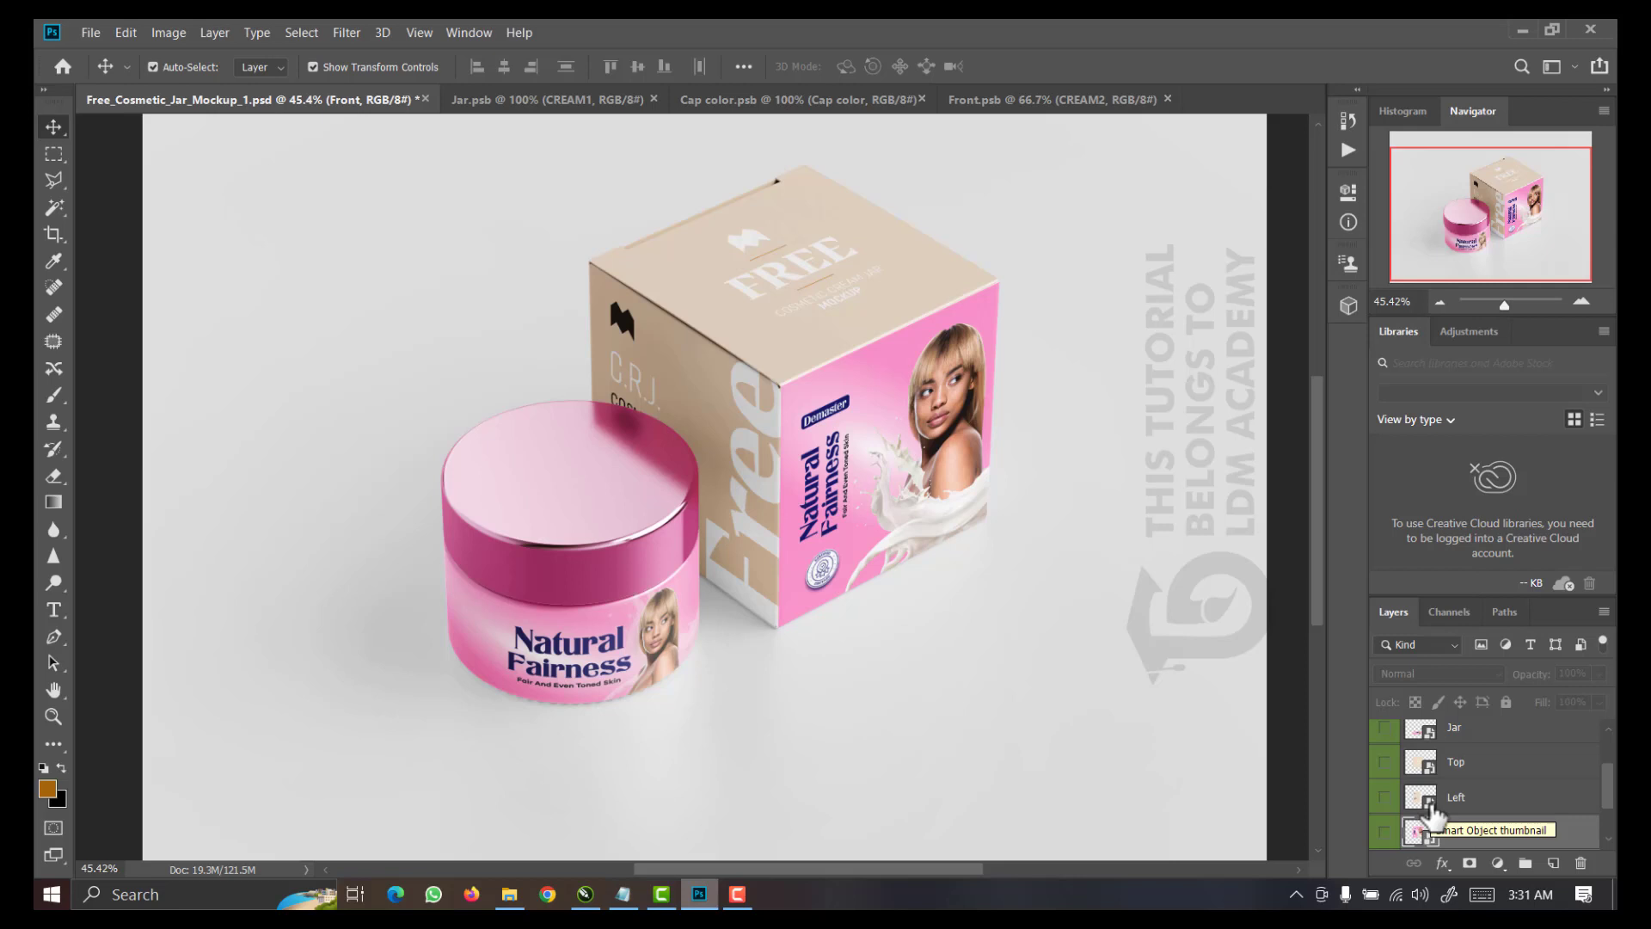
Open the mockup's Left smart object and place the CREAM4 description panel as an embedded layer
double_click(1430, 808)
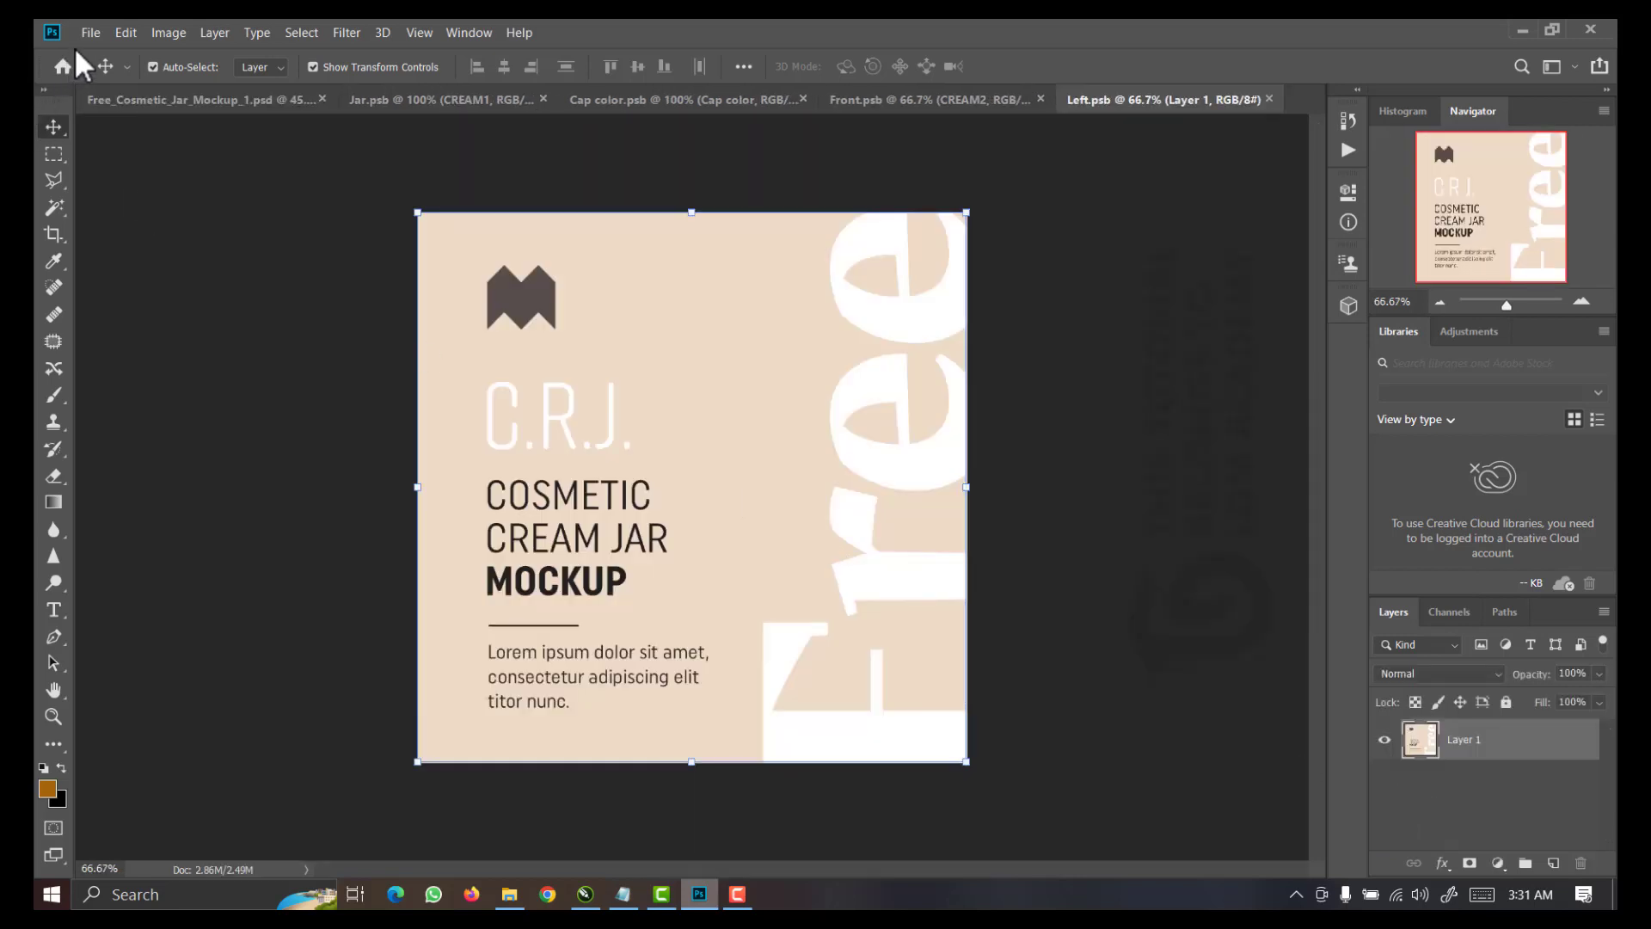
click(90, 33)
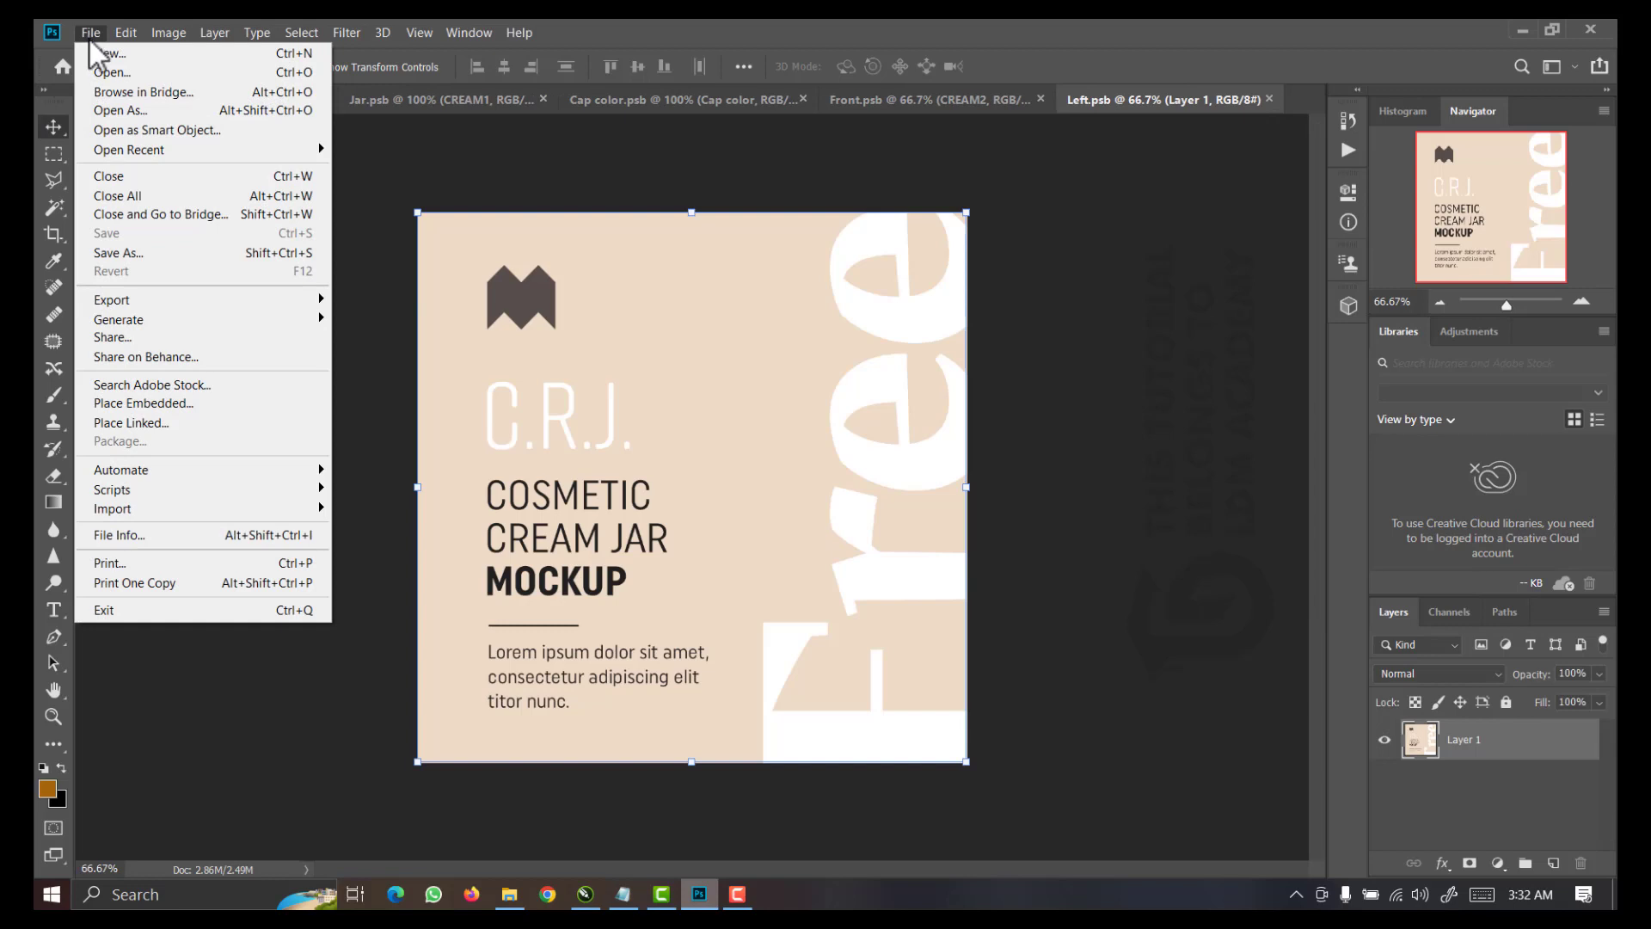
click(152, 408)
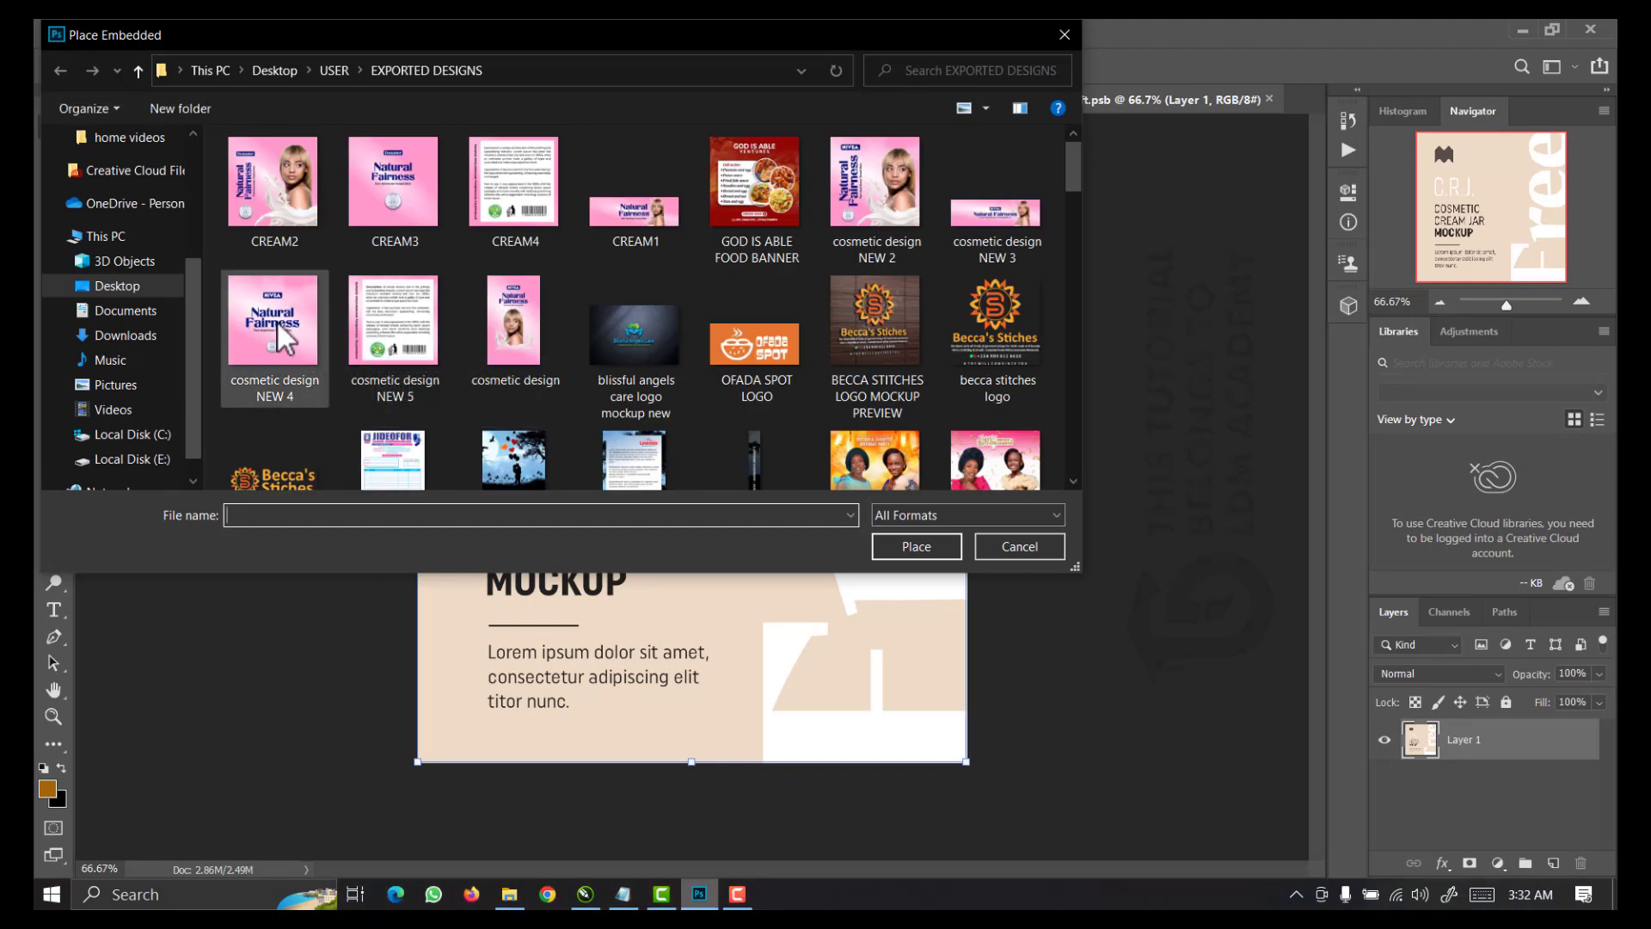
click(375, 327)
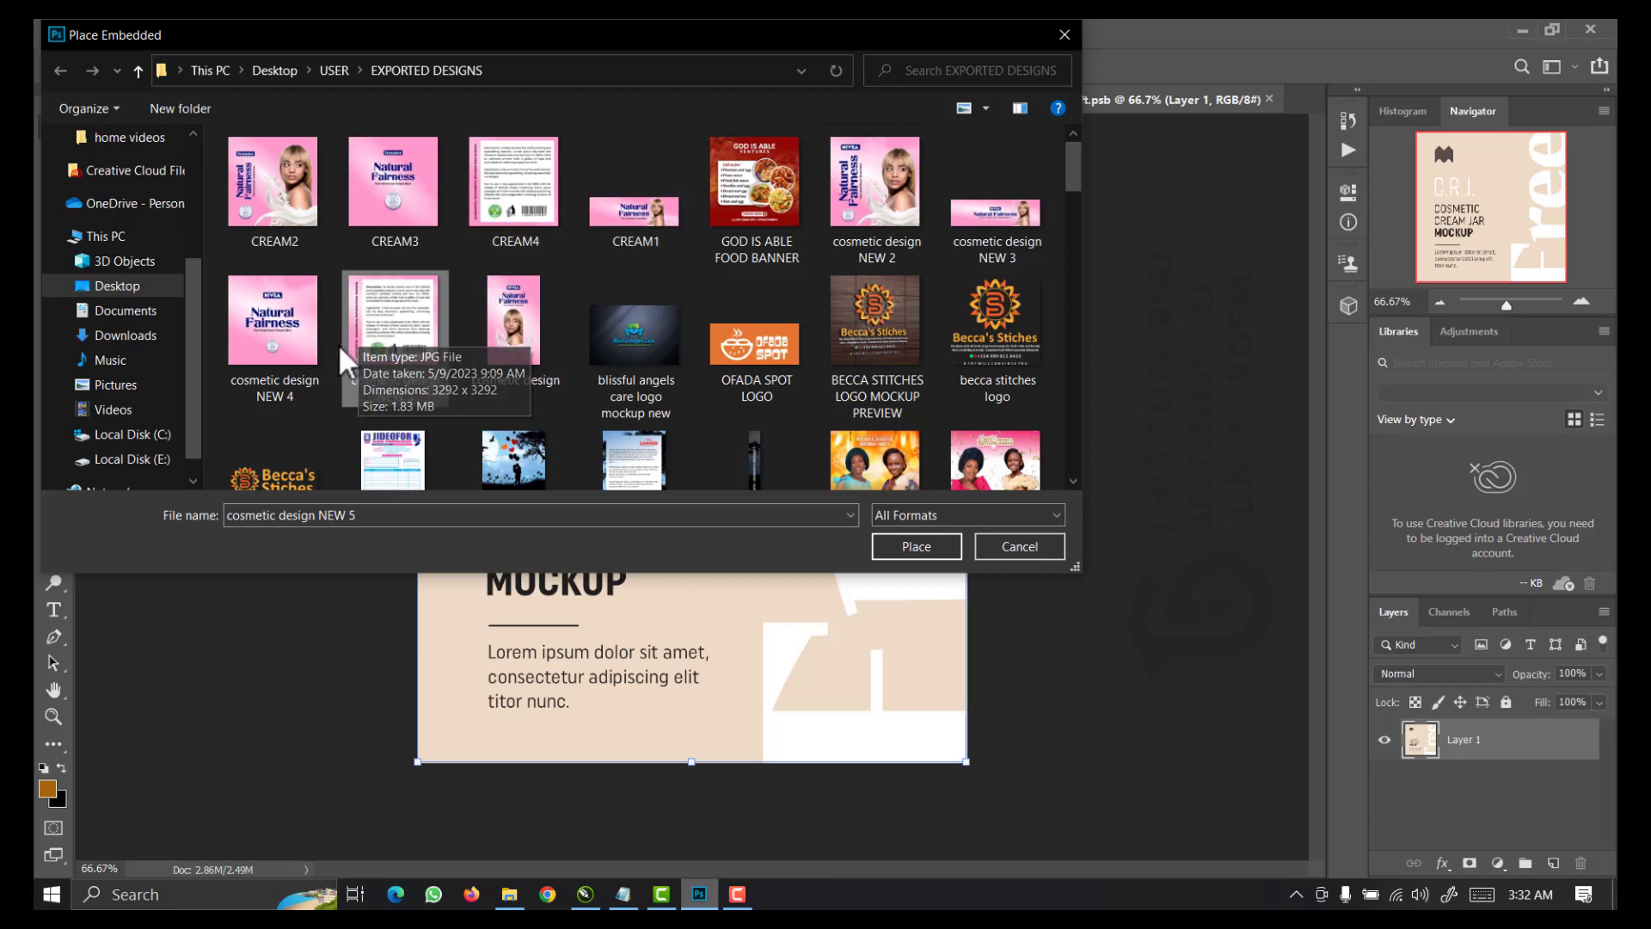
click(511, 197)
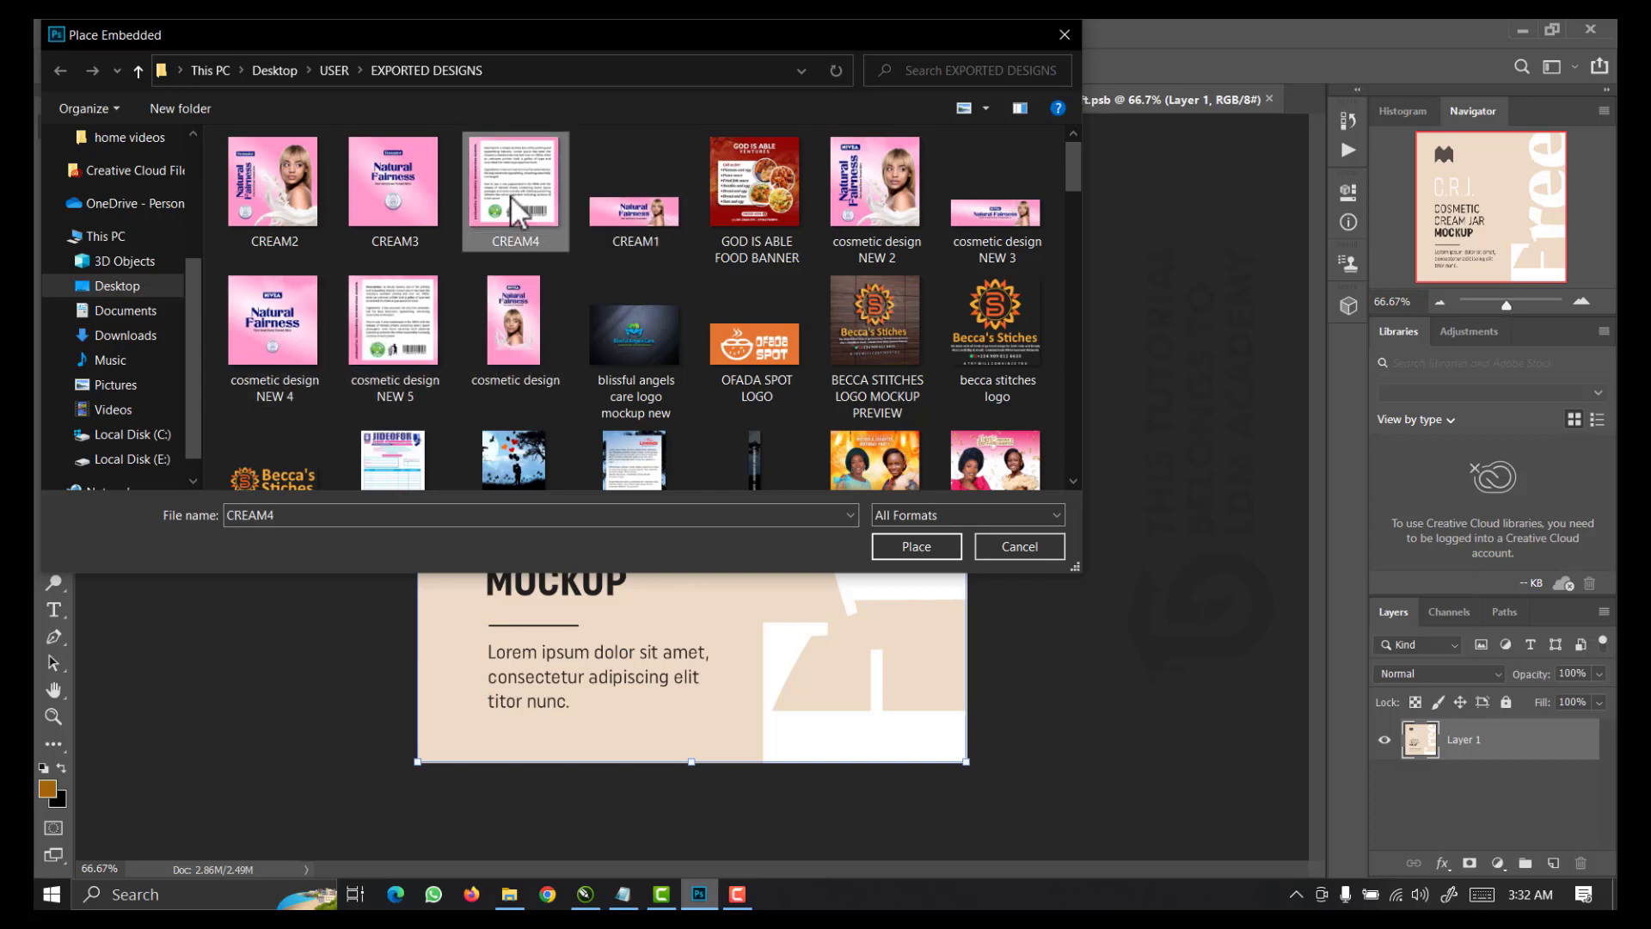
click(891, 552)
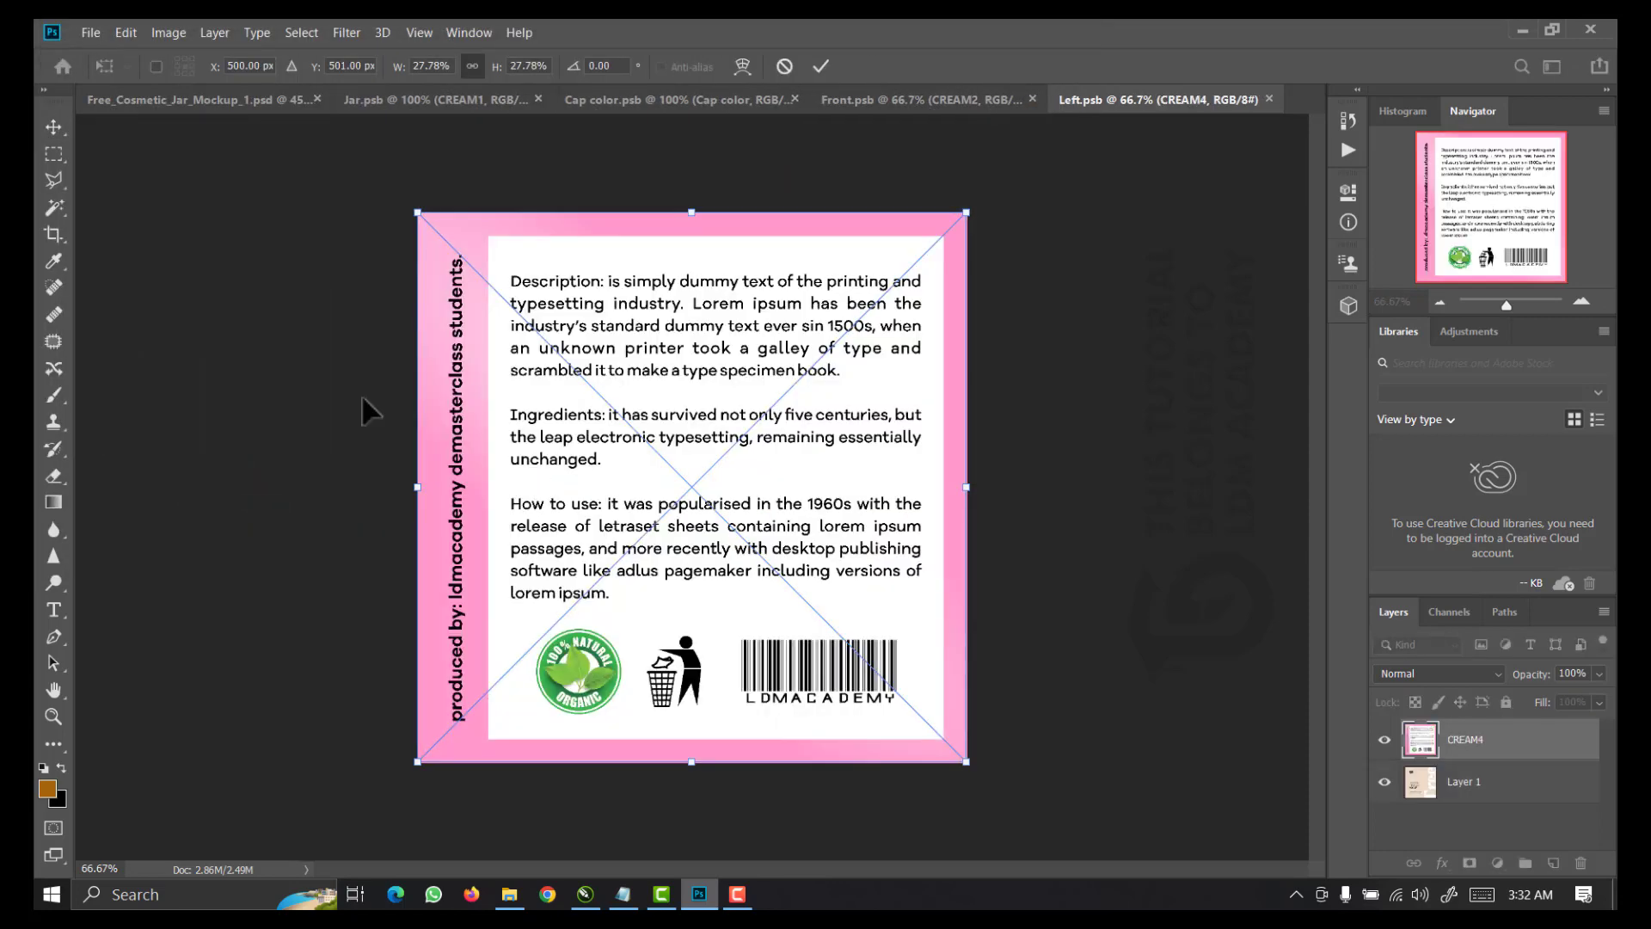
key(Return)
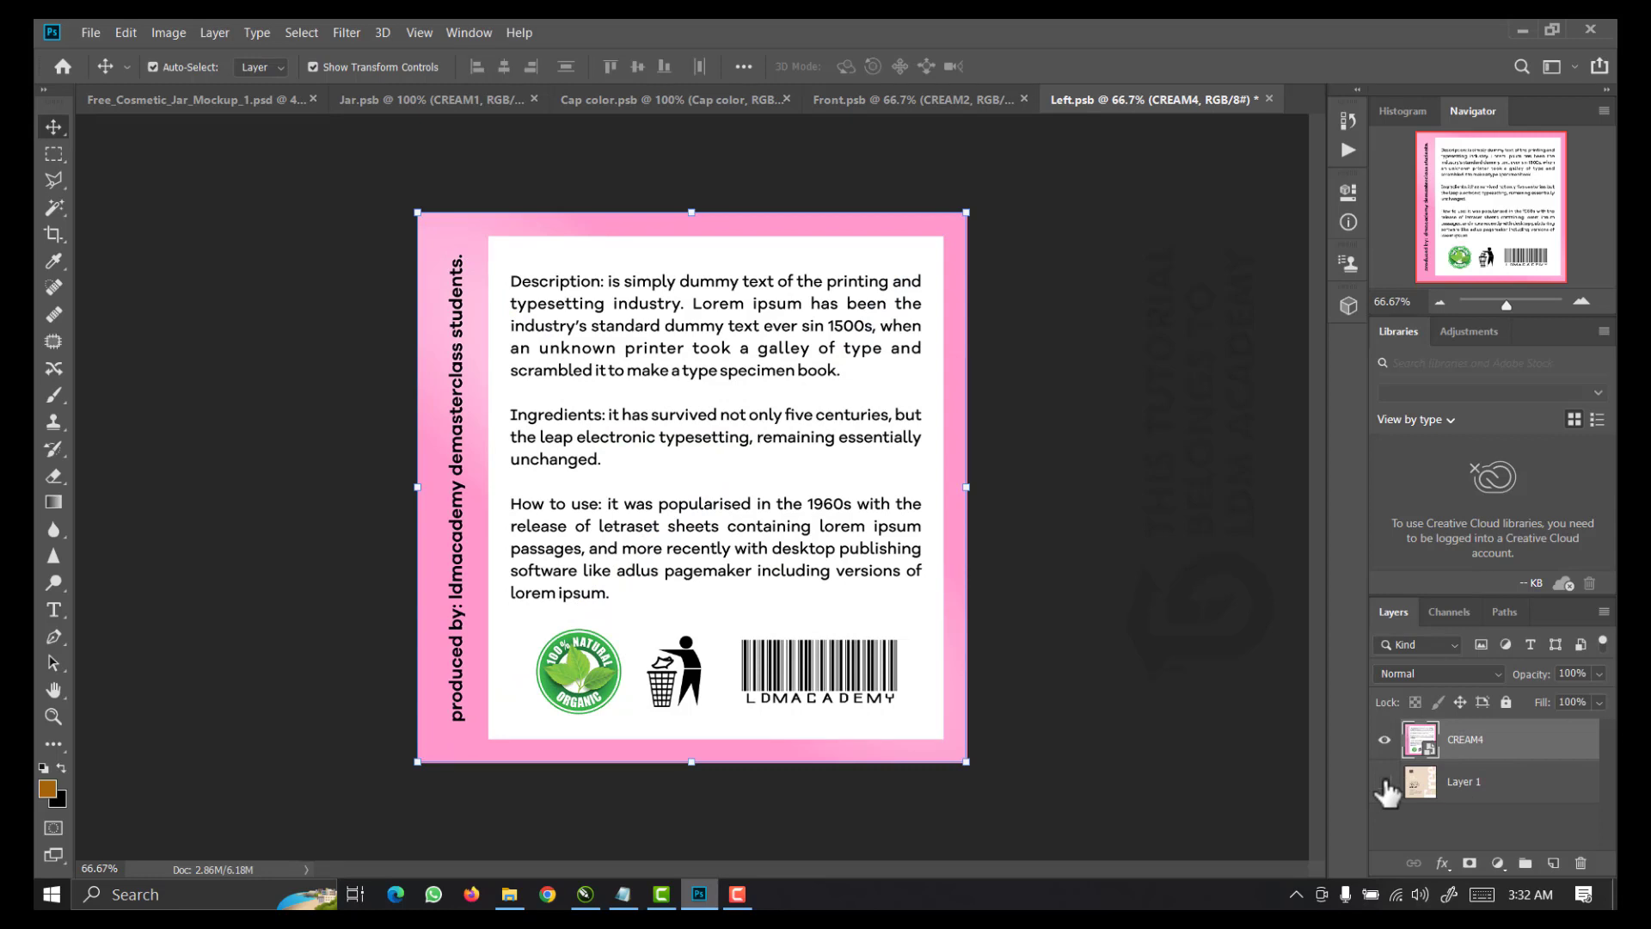
Save the Left artwork with the original Layer 1 hidden, and return to the jar mockup document
key(ctrl+s)
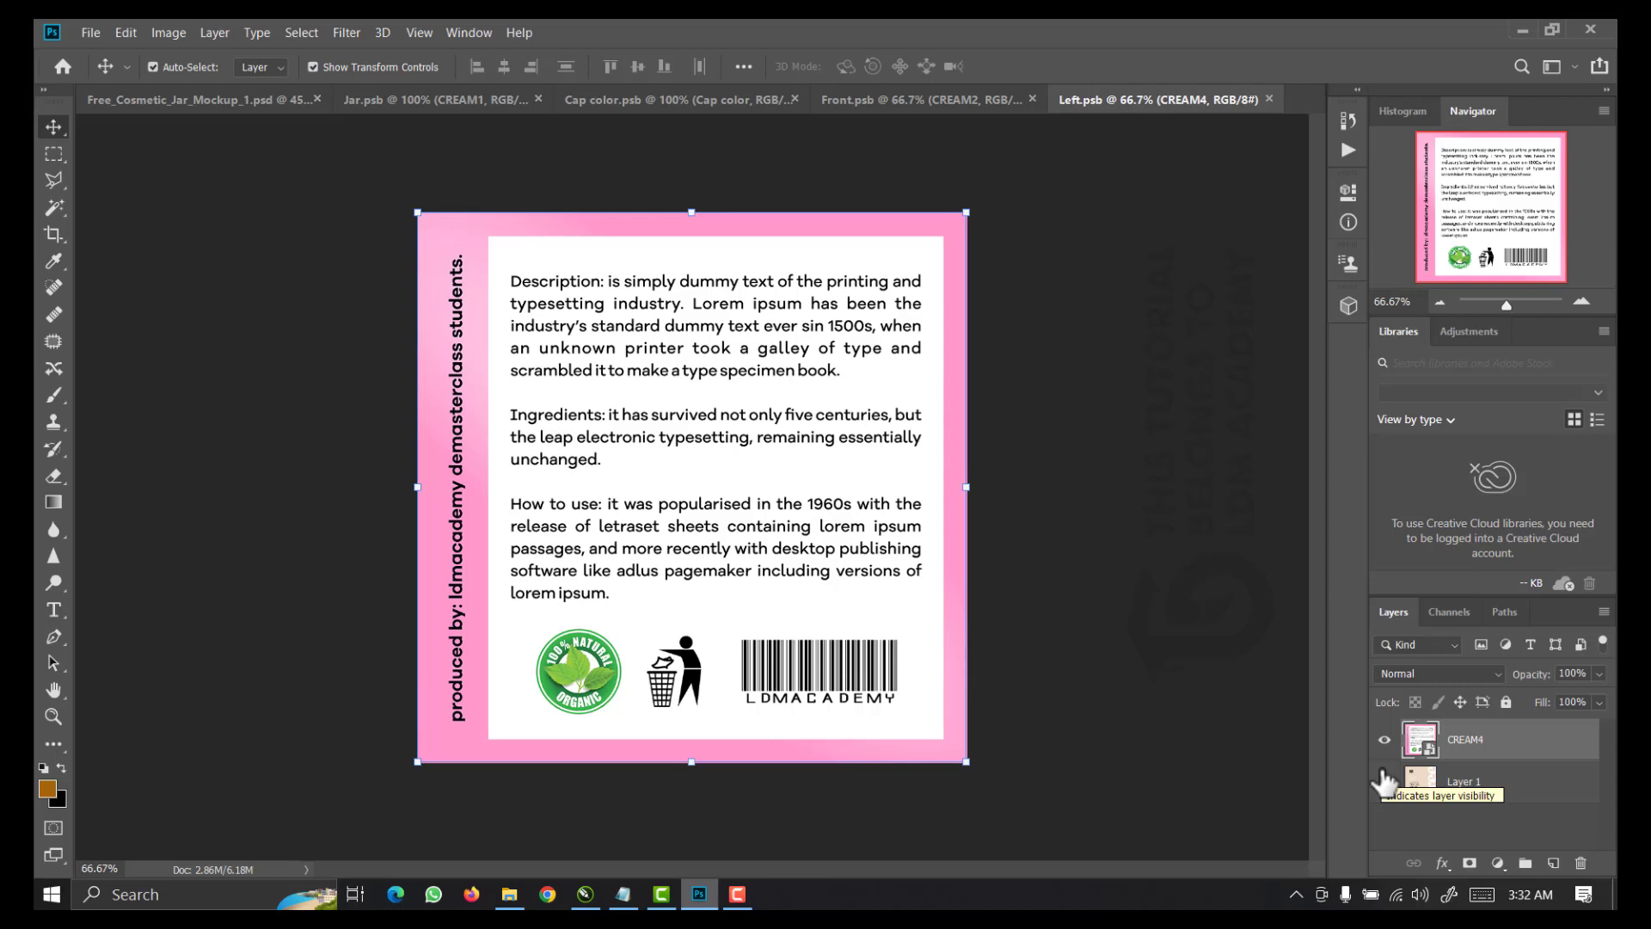
click(1384, 782)
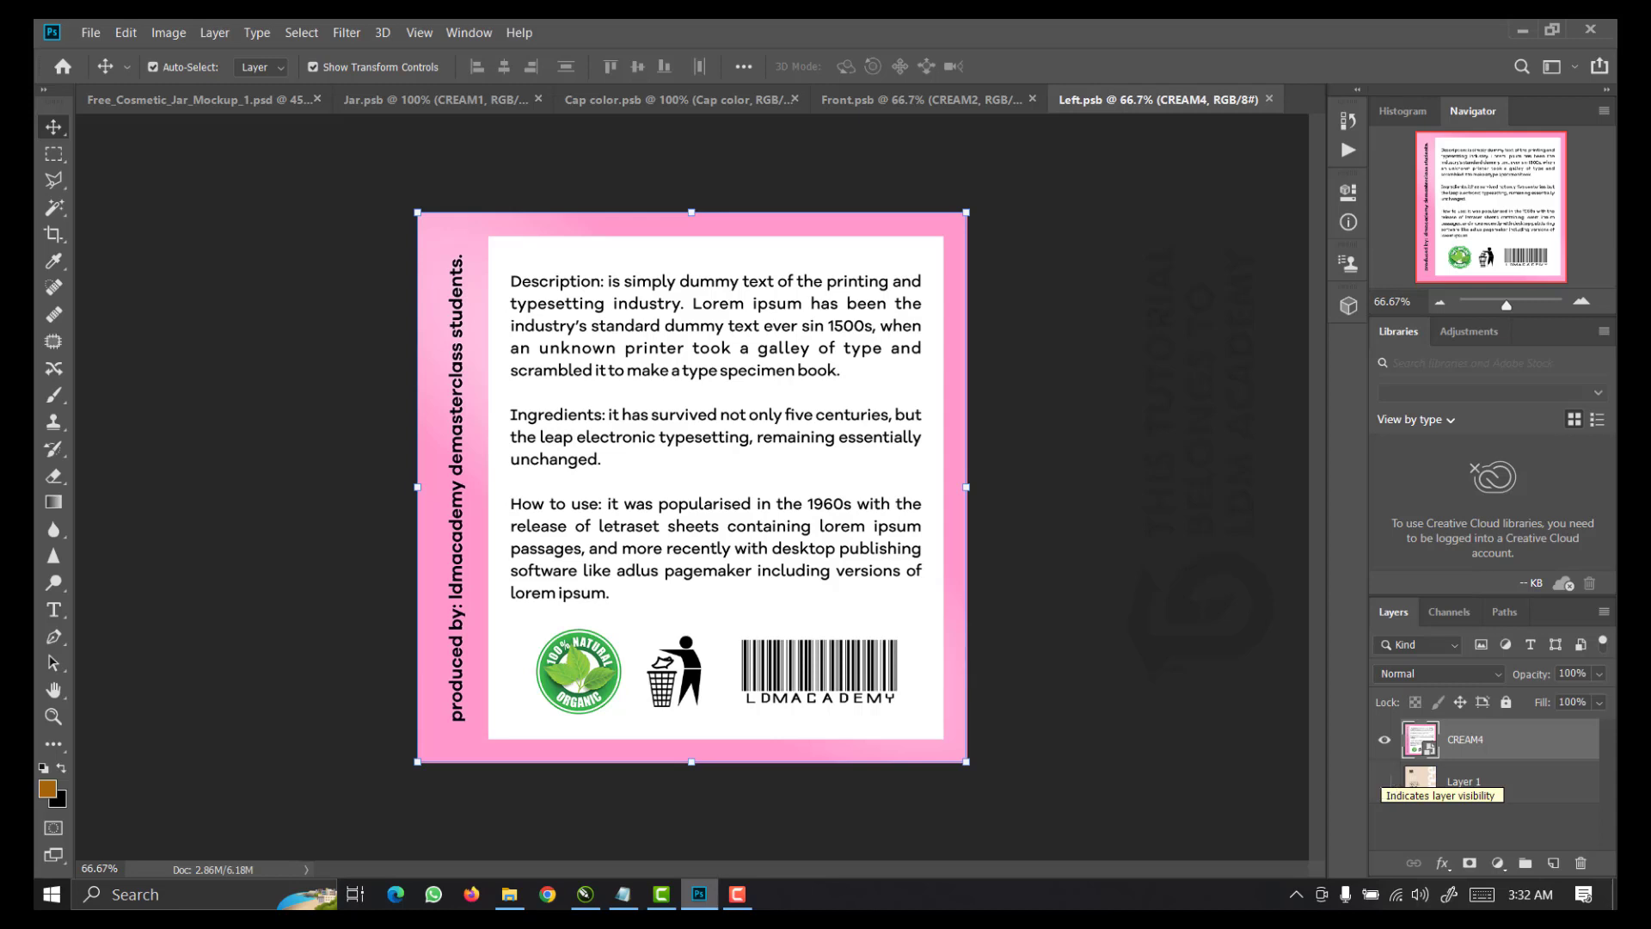
click(134, 98)
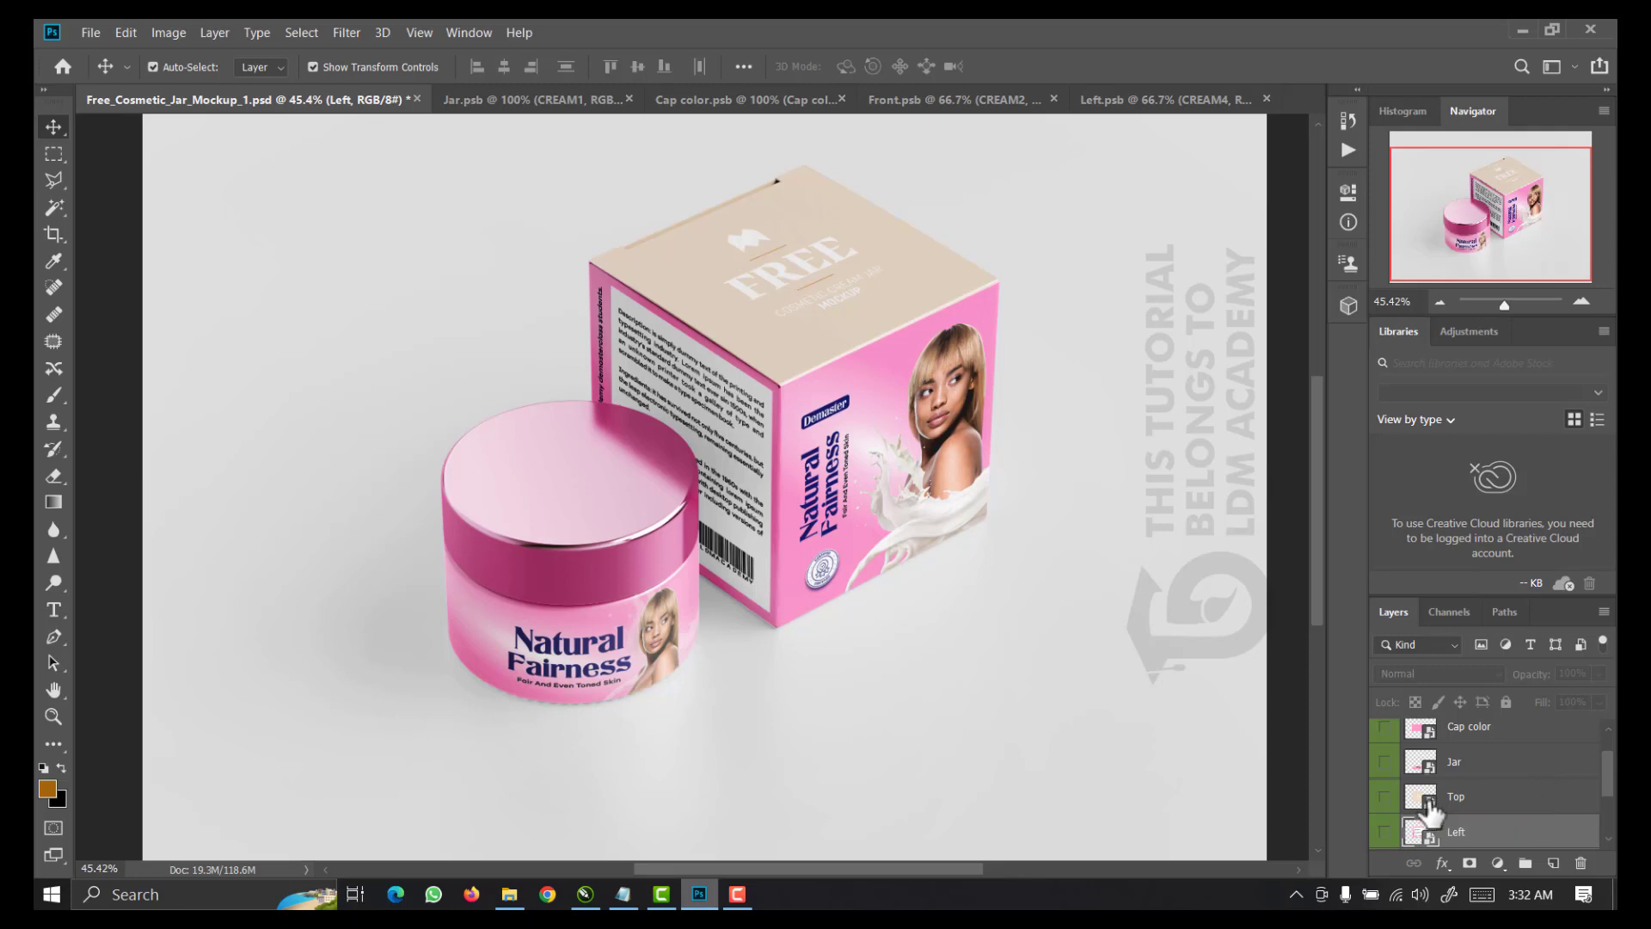
Open the mockup's Top smart object and place the CREAM3 lid design as an embedded layer
double_click(1423, 797)
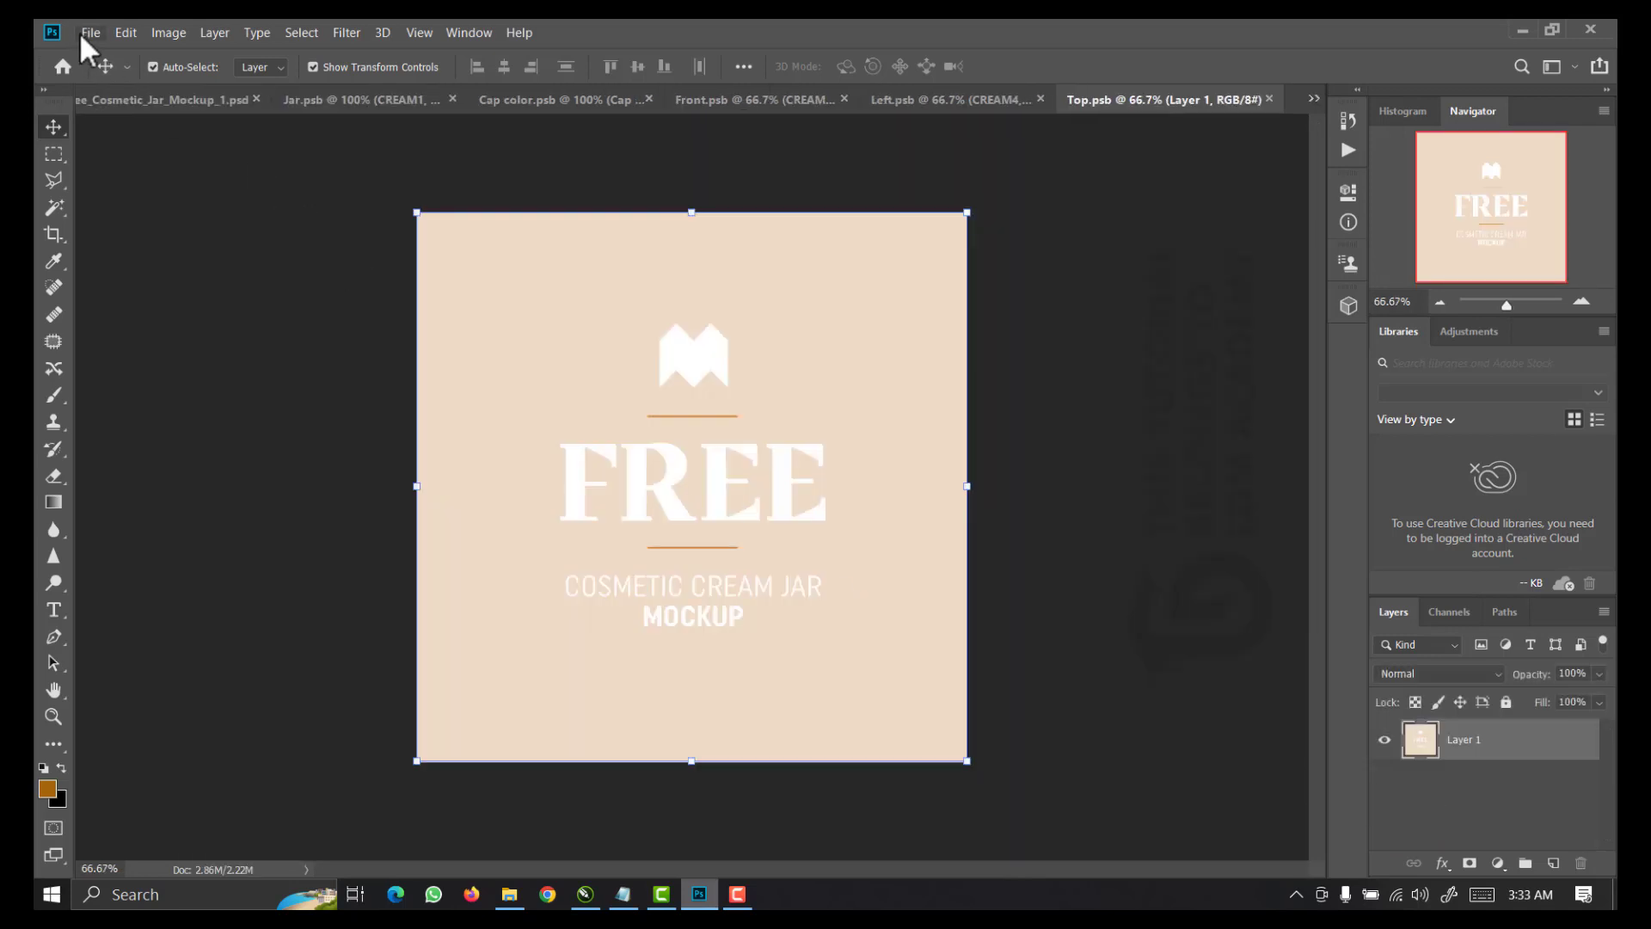
click(81, 32)
click(110, 401)
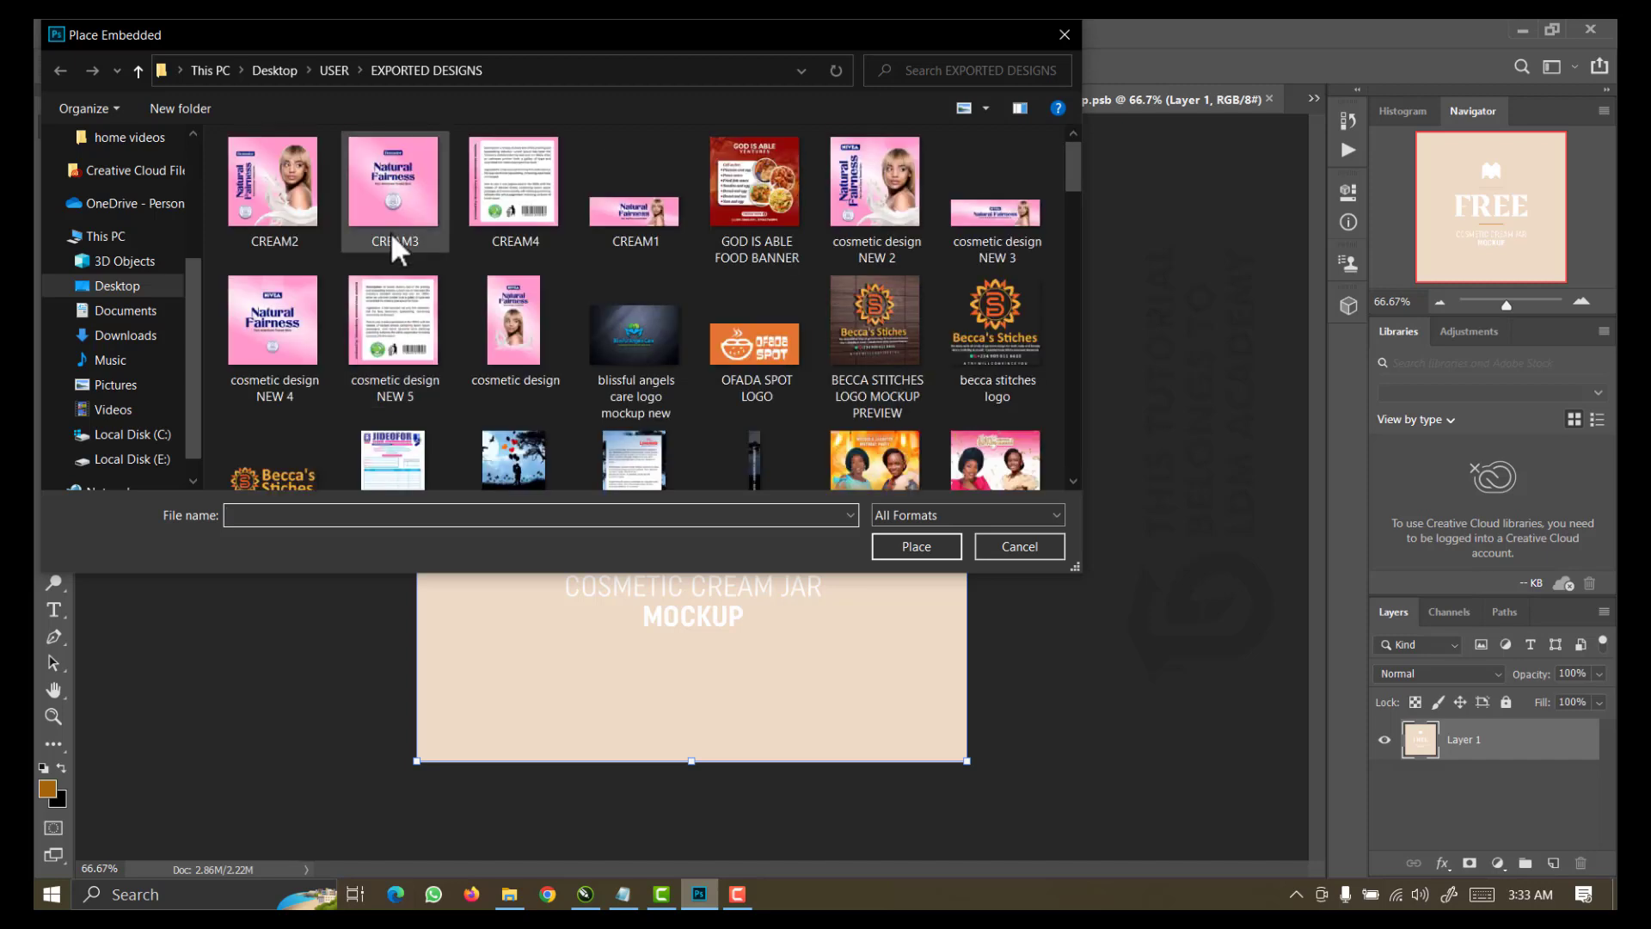
click(391, 198)
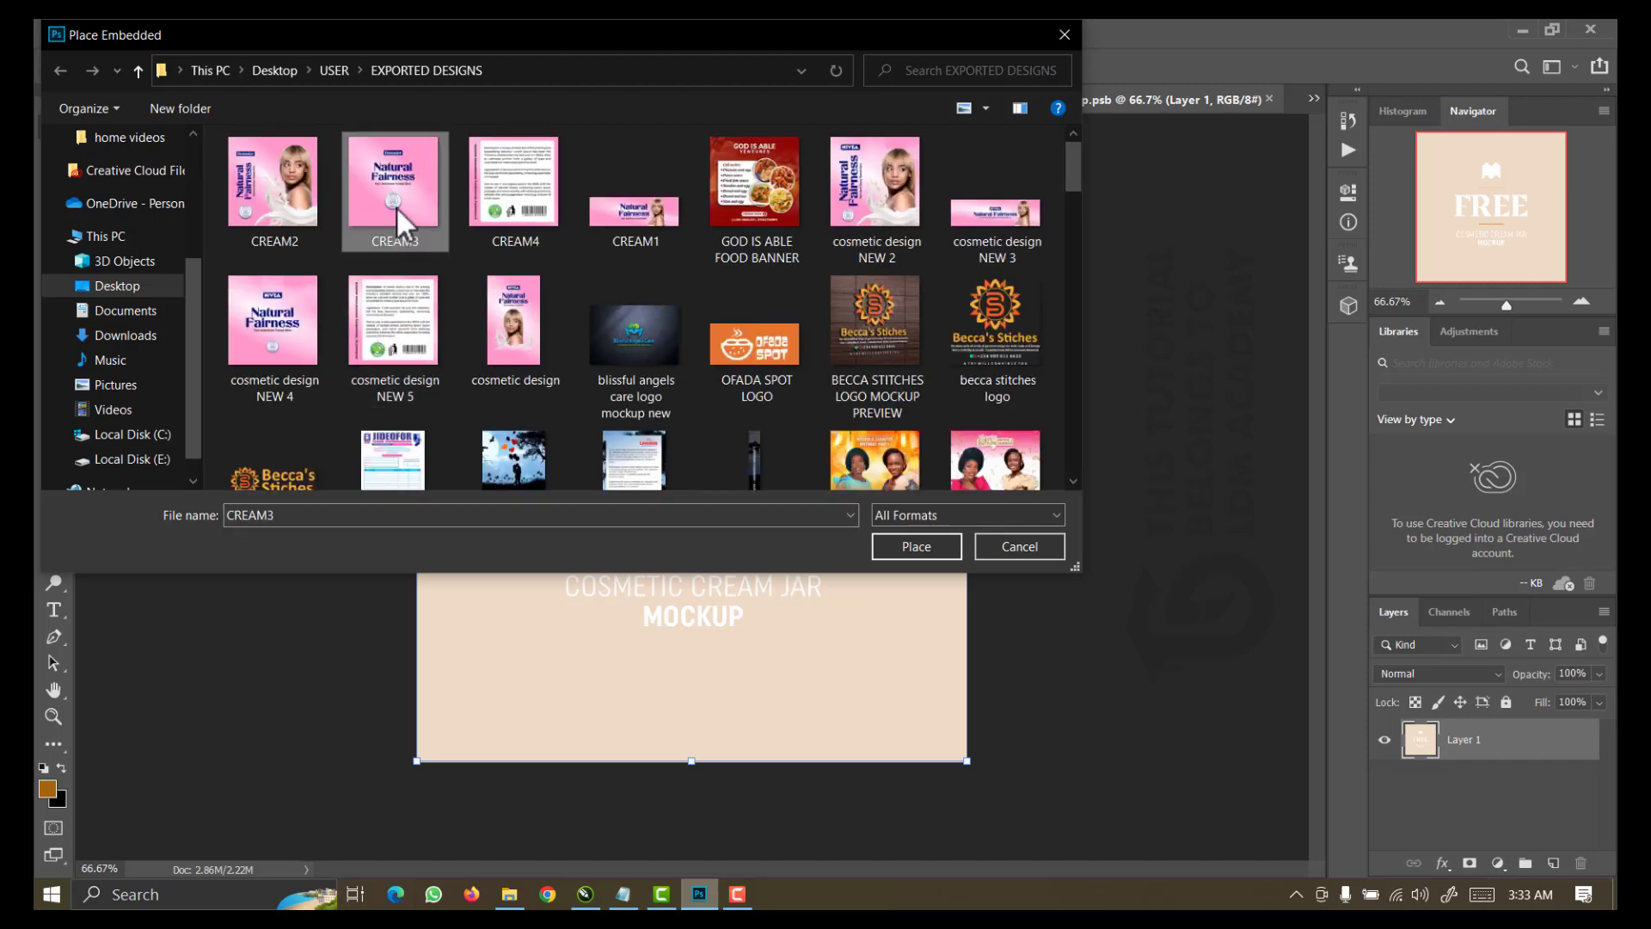
click(918, 548)
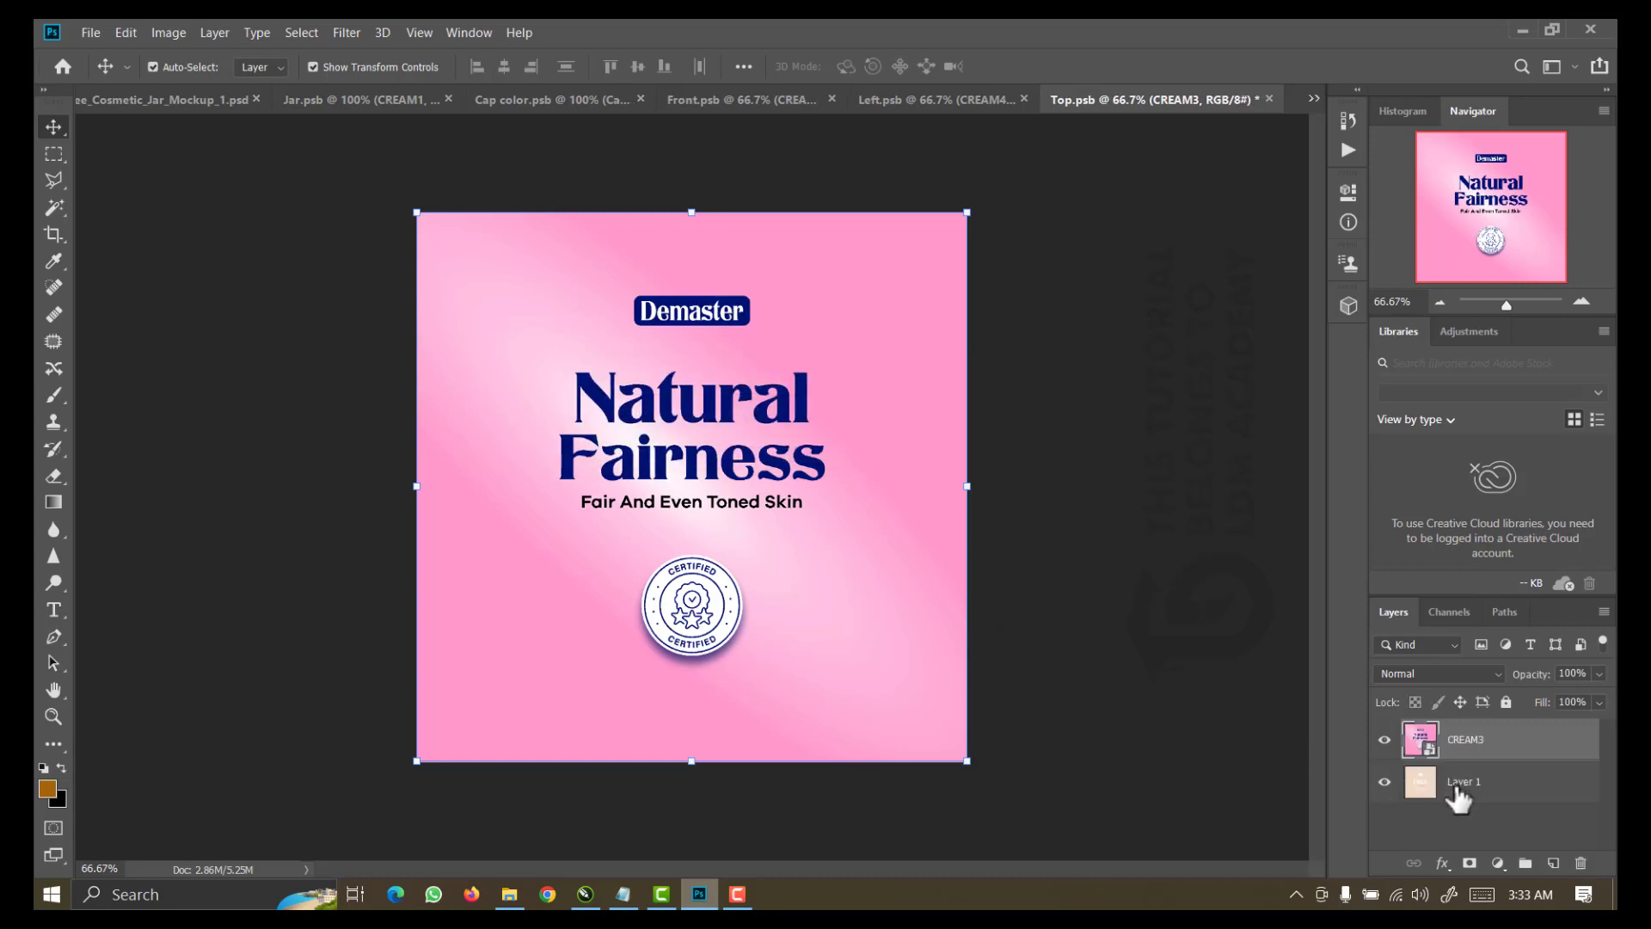
Hide Layer 1 in the Top artwork, save it, and check the whole jar and box in the mockup
click(1385, 781)
key(ctrl)
key(ctrl+s)
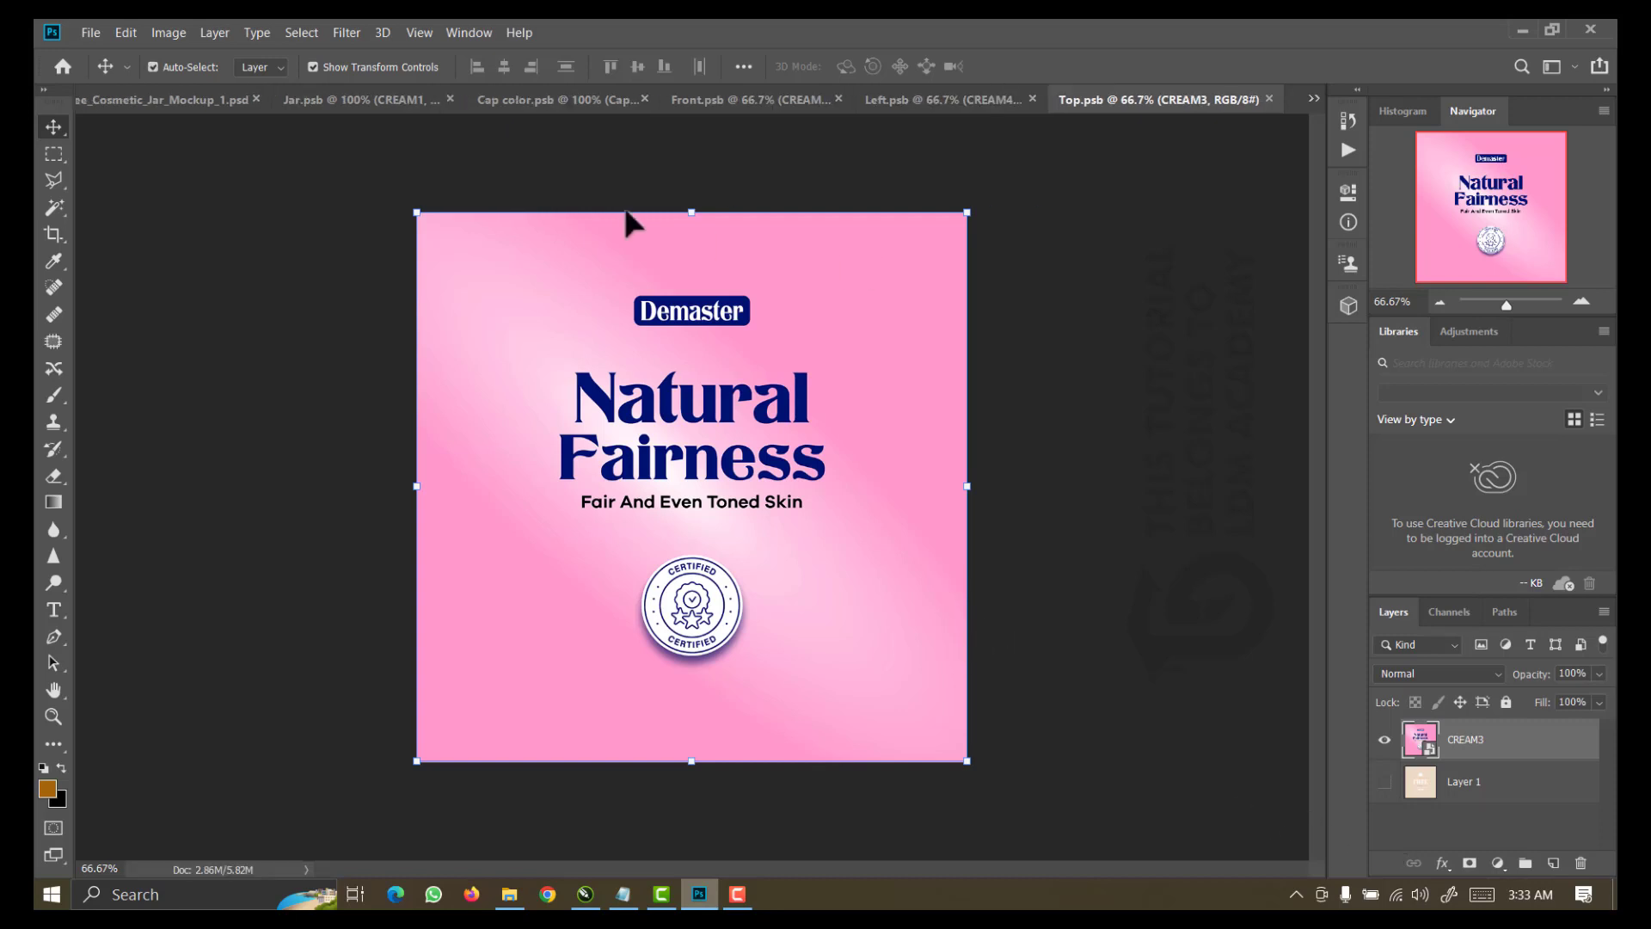
click(185, 99)
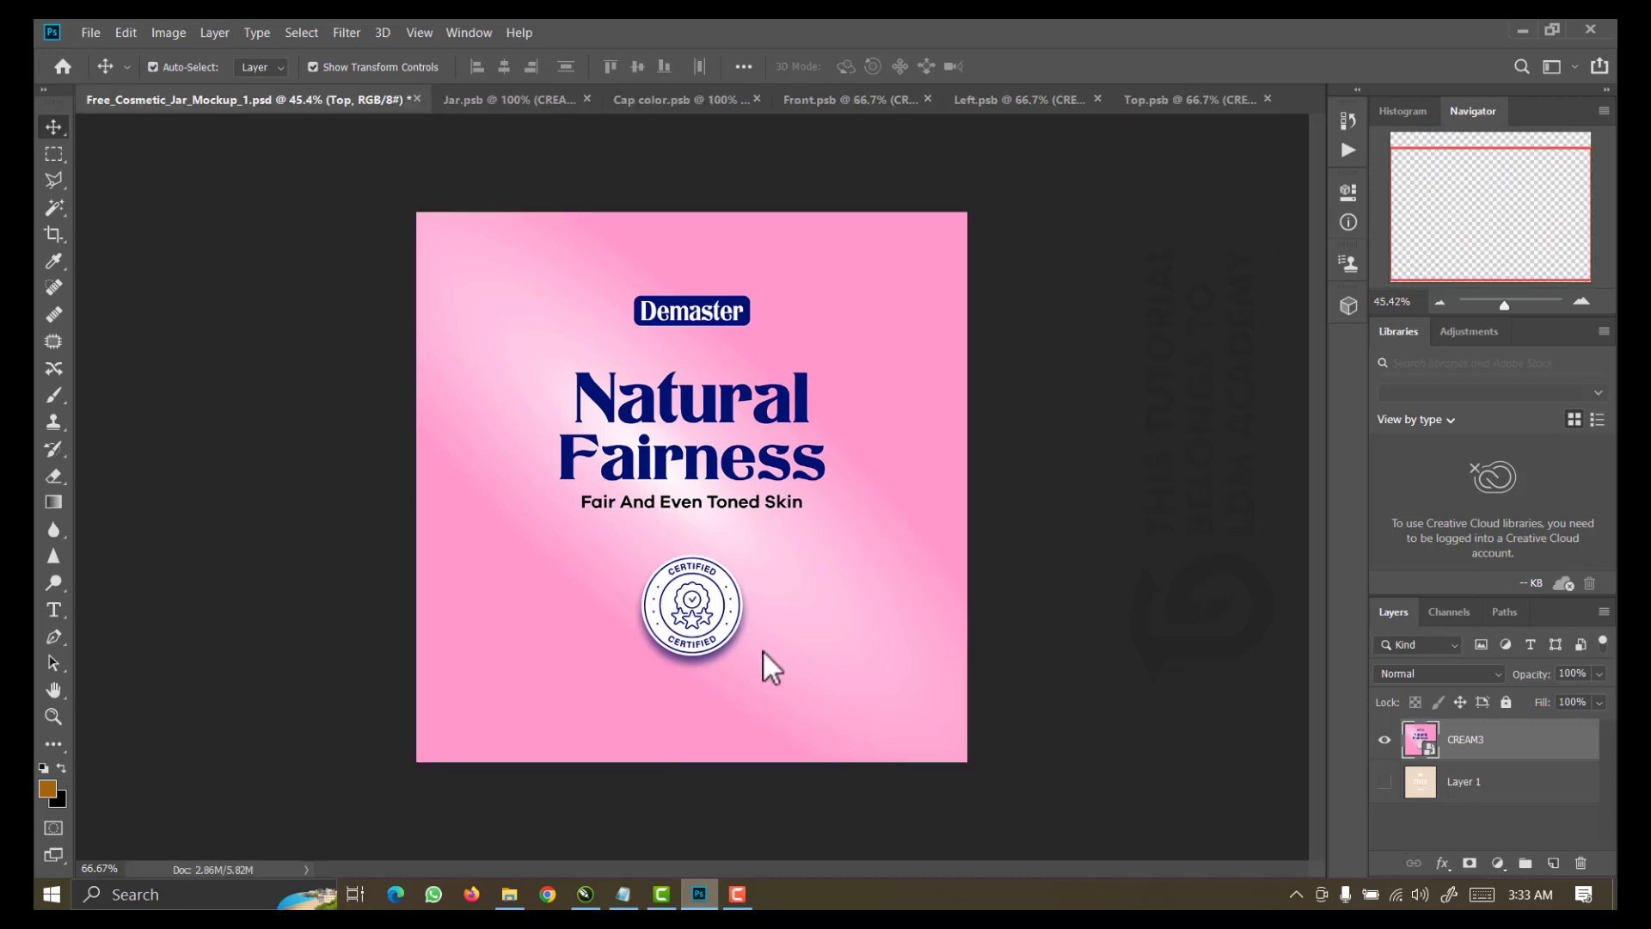
scroll(920, 445, down, 2)
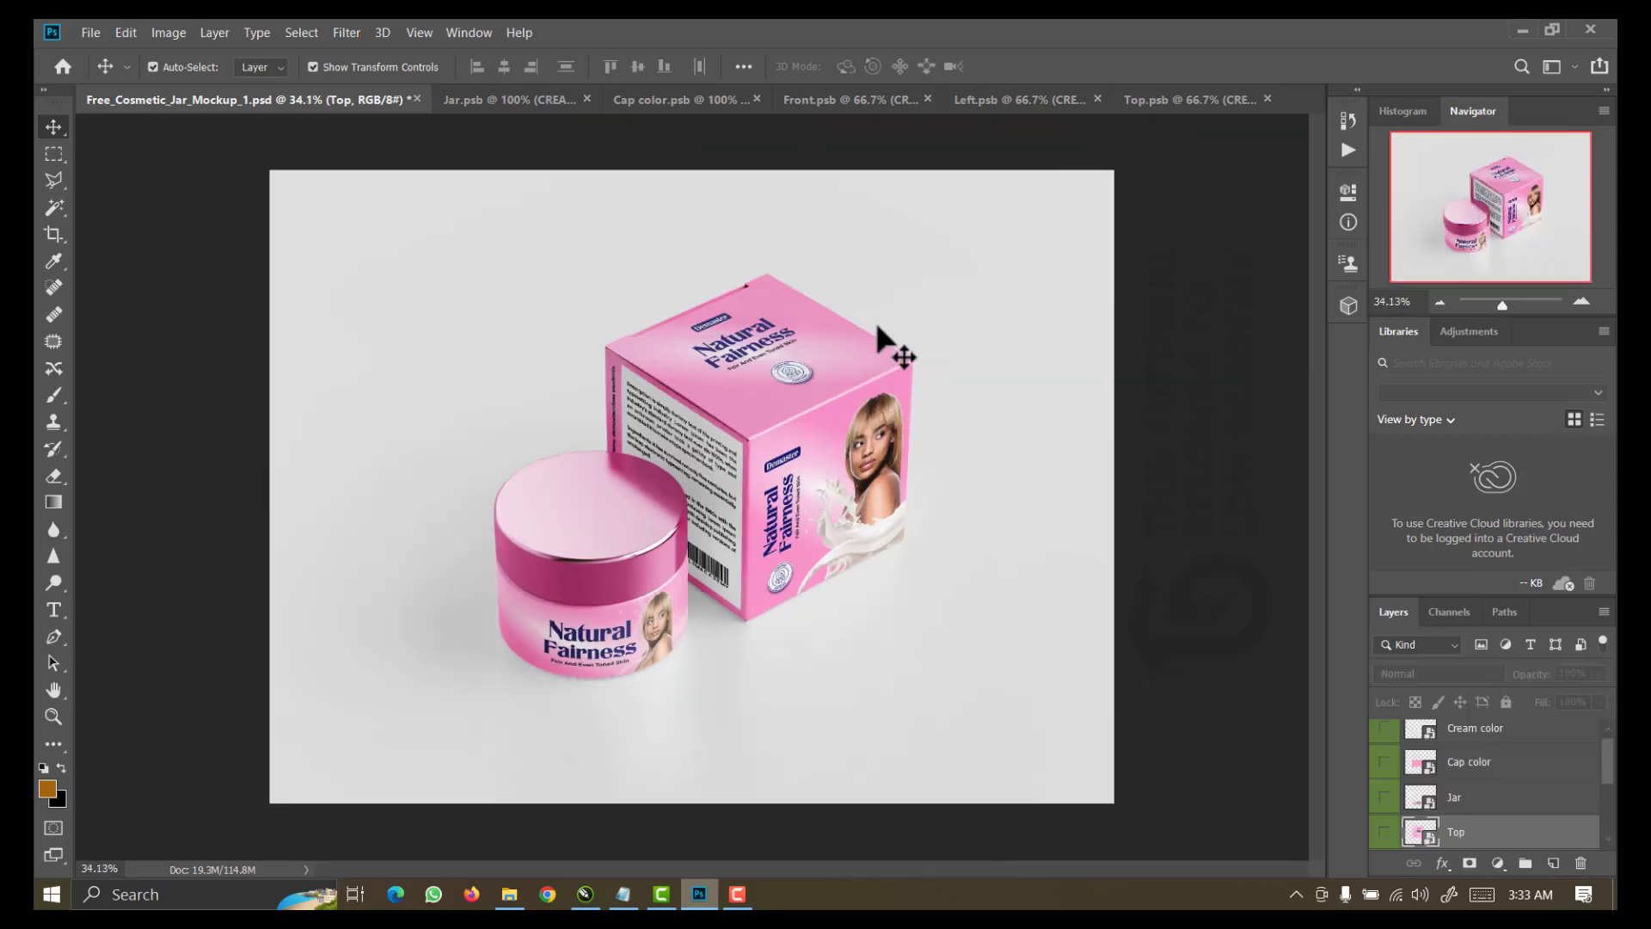
scroll(878, 326, up, 1)
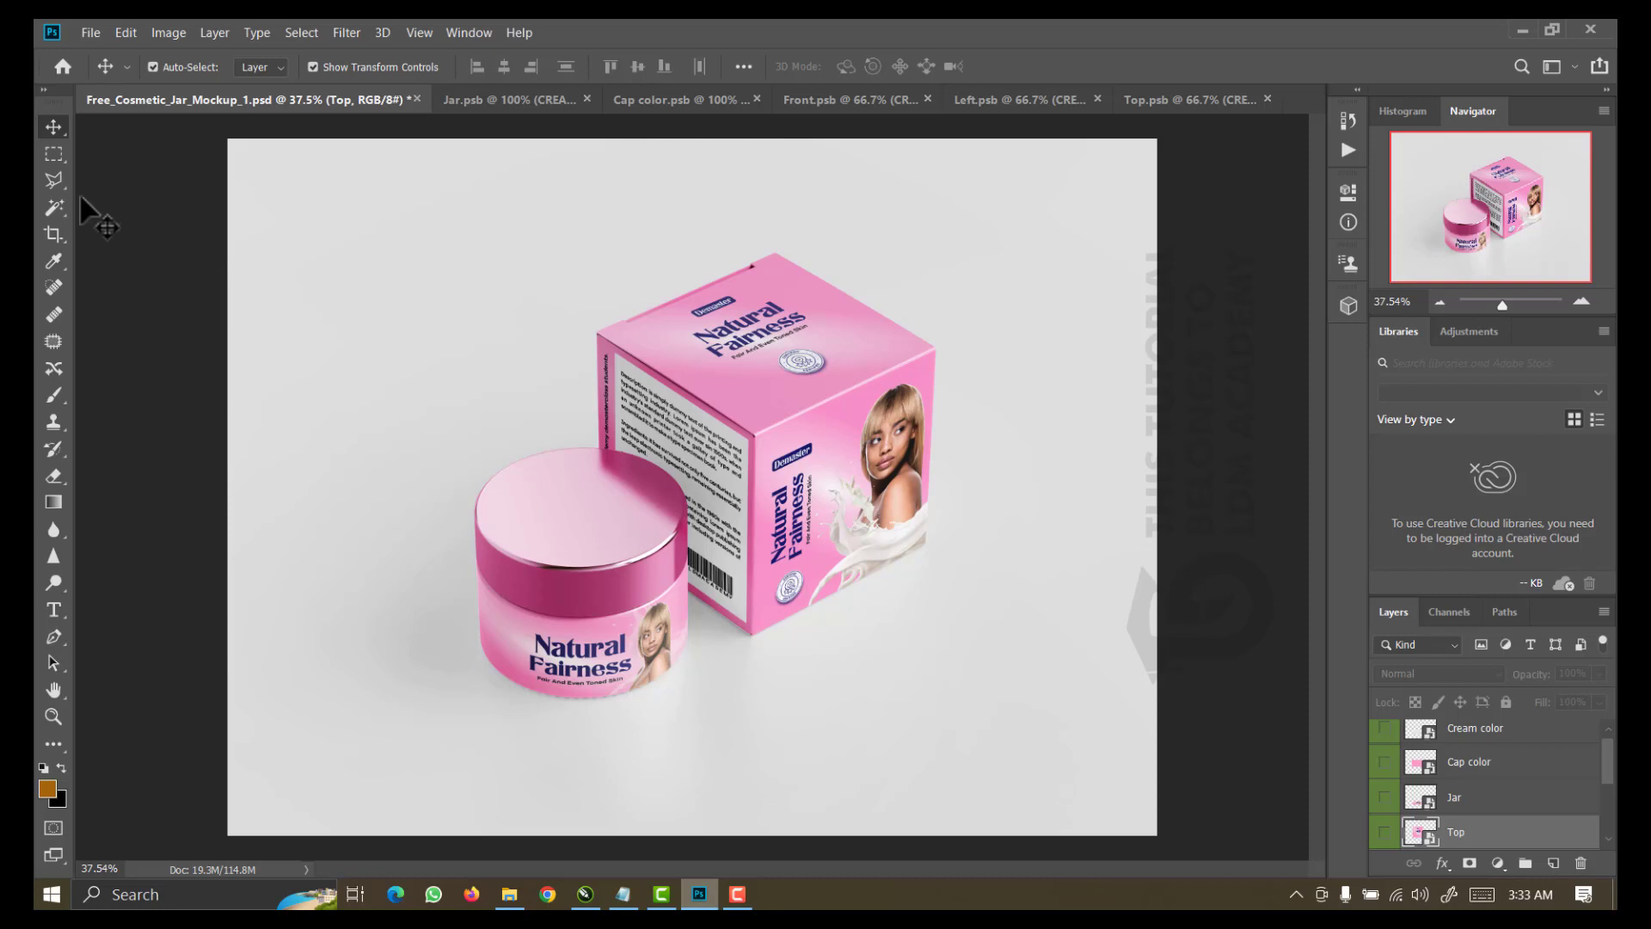
Start saving the mockup under a new name in Desktop > USER > EXPORTED DESIGNS, naming it DEMASTER PRODCUT
click(86, 31)
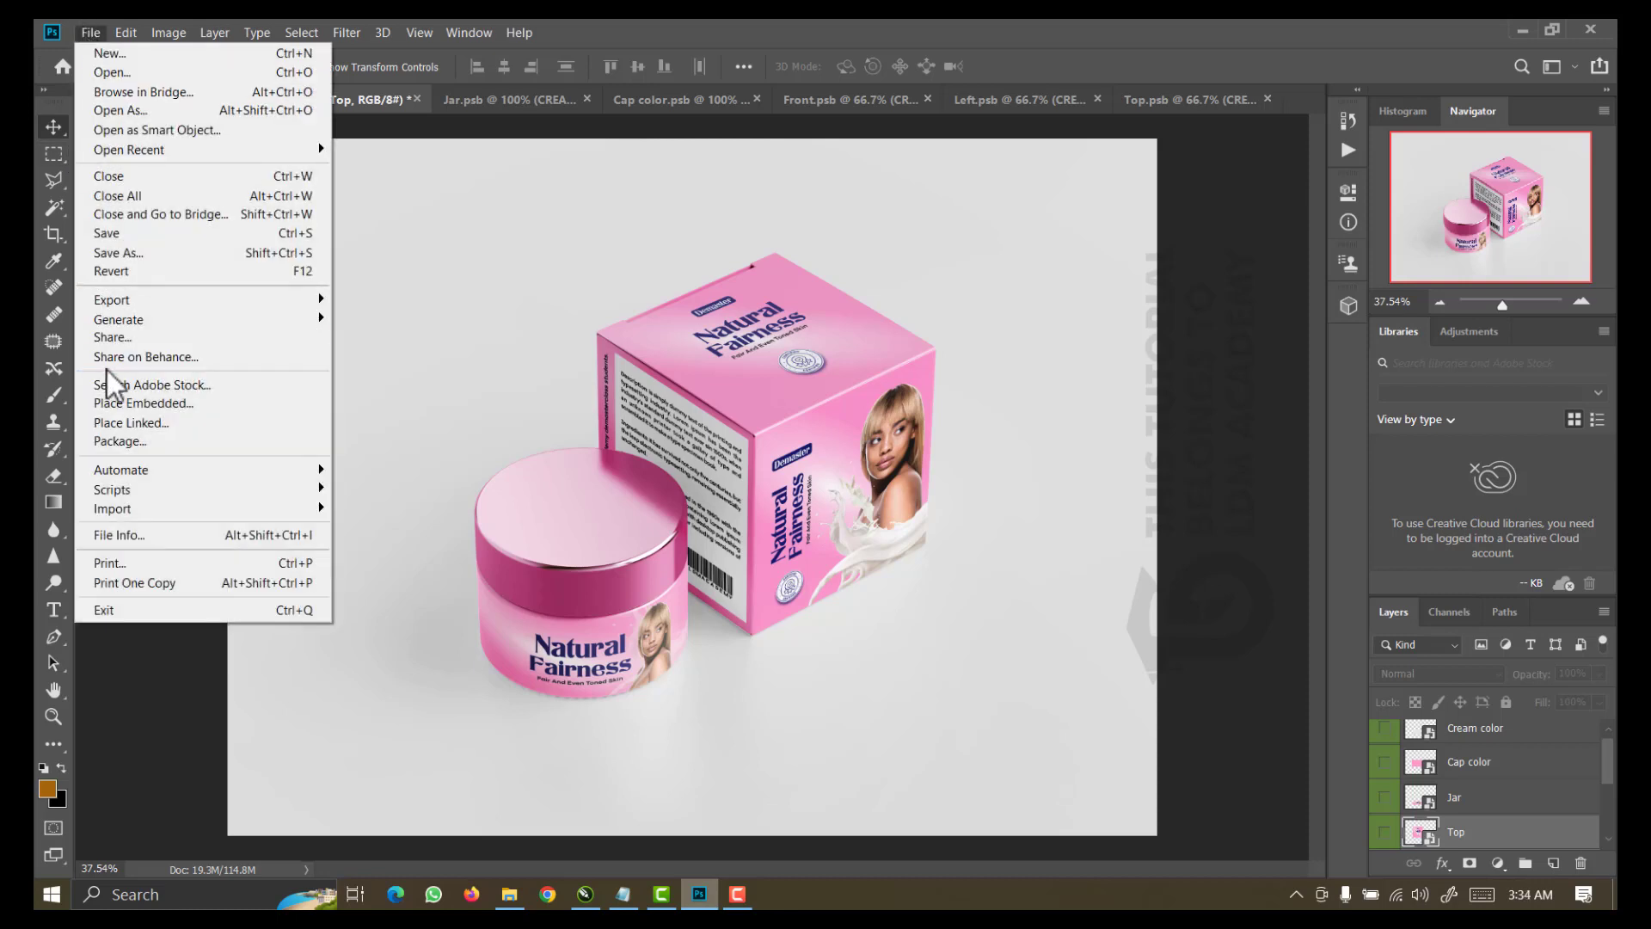
click(155, 254)
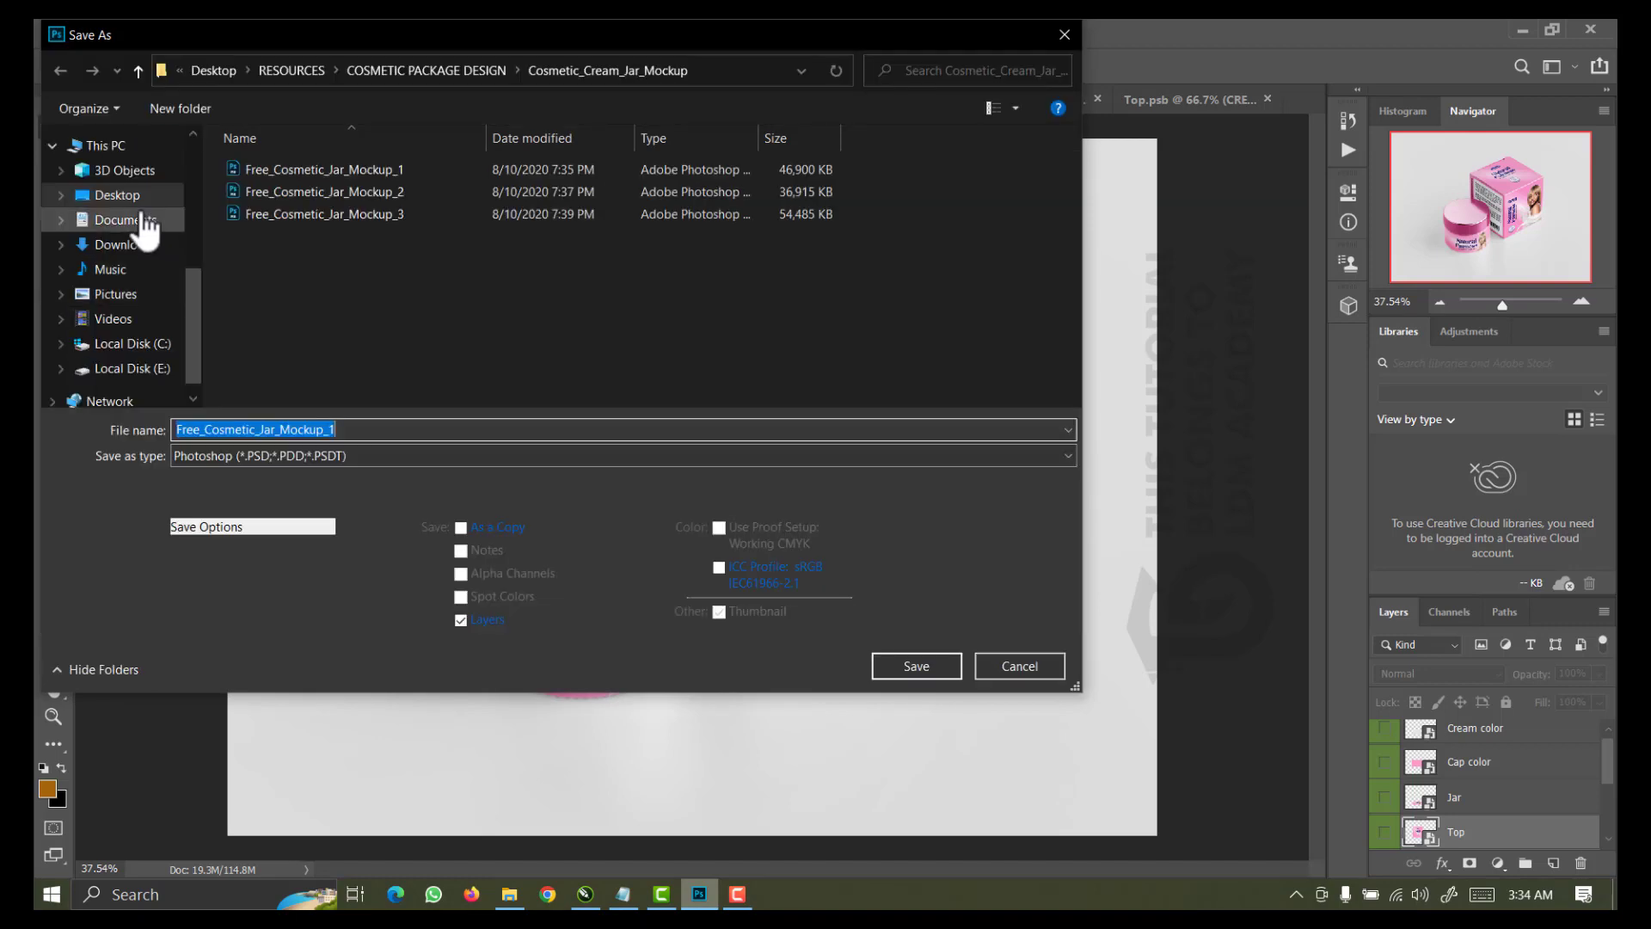
click(143, 199)
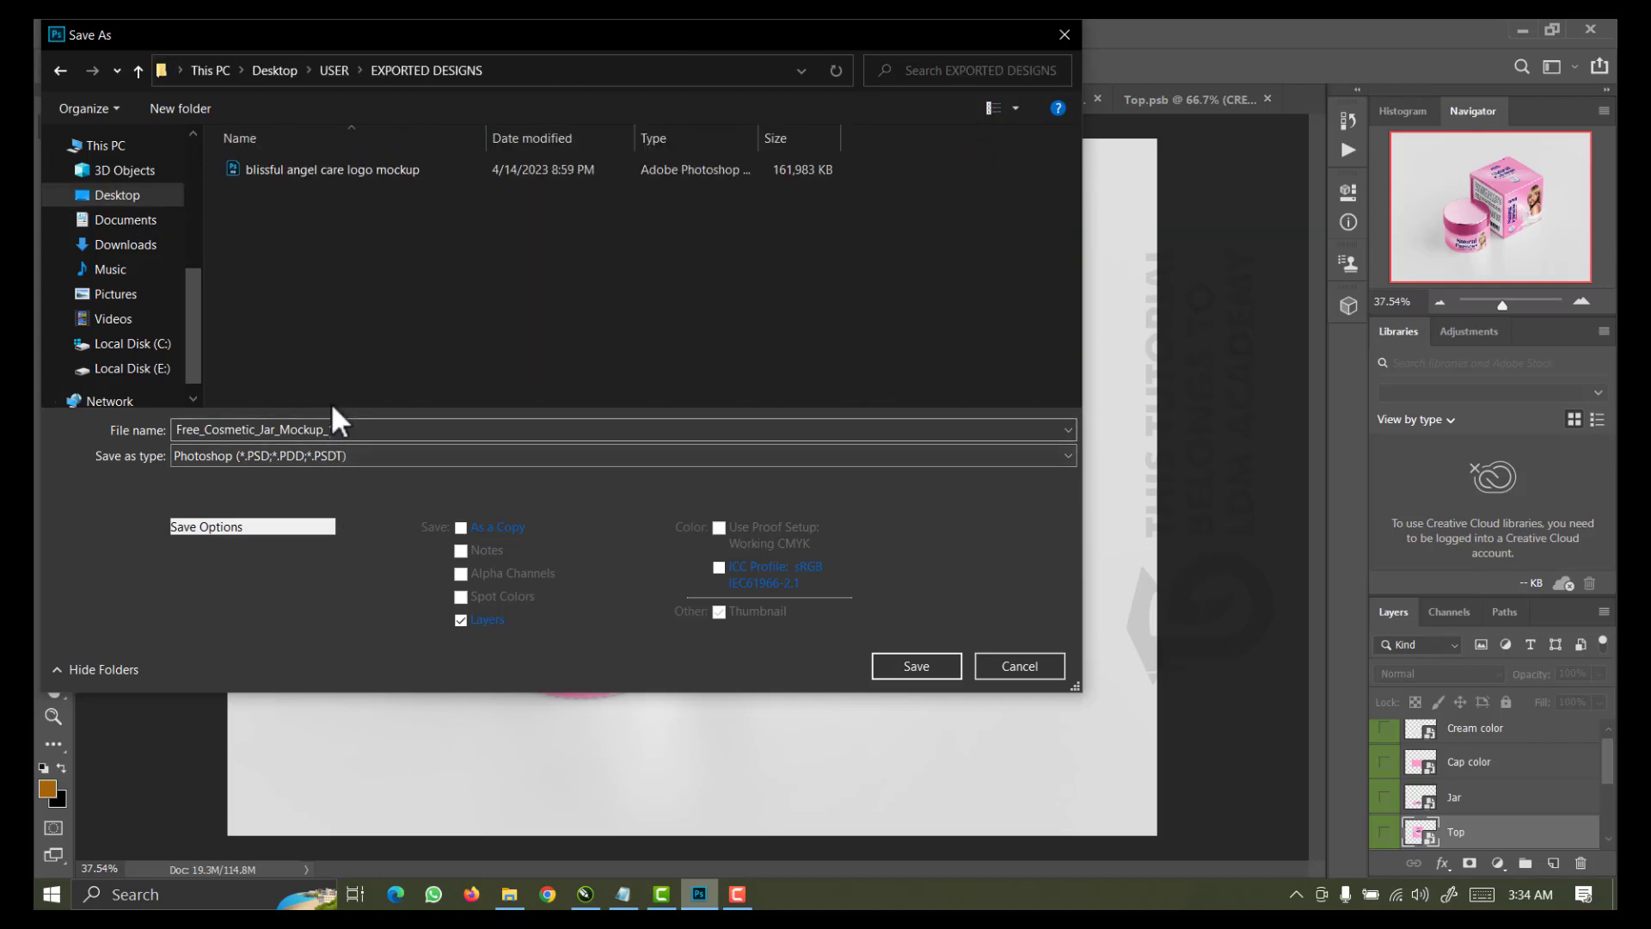
double_click(346, 428)
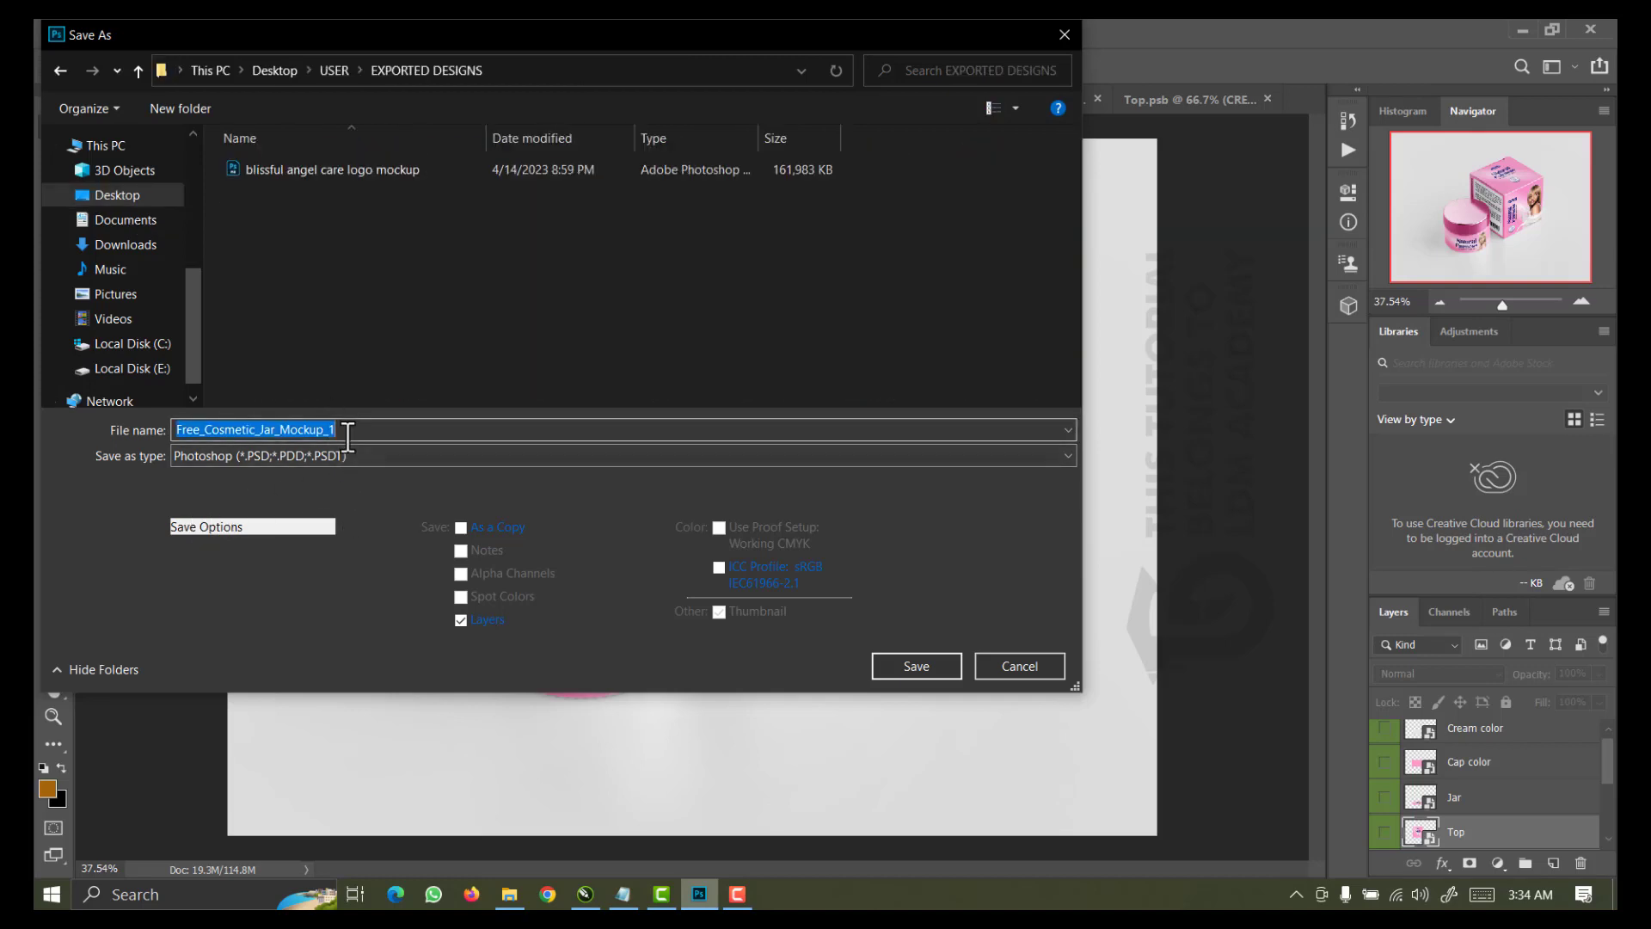
text(D)
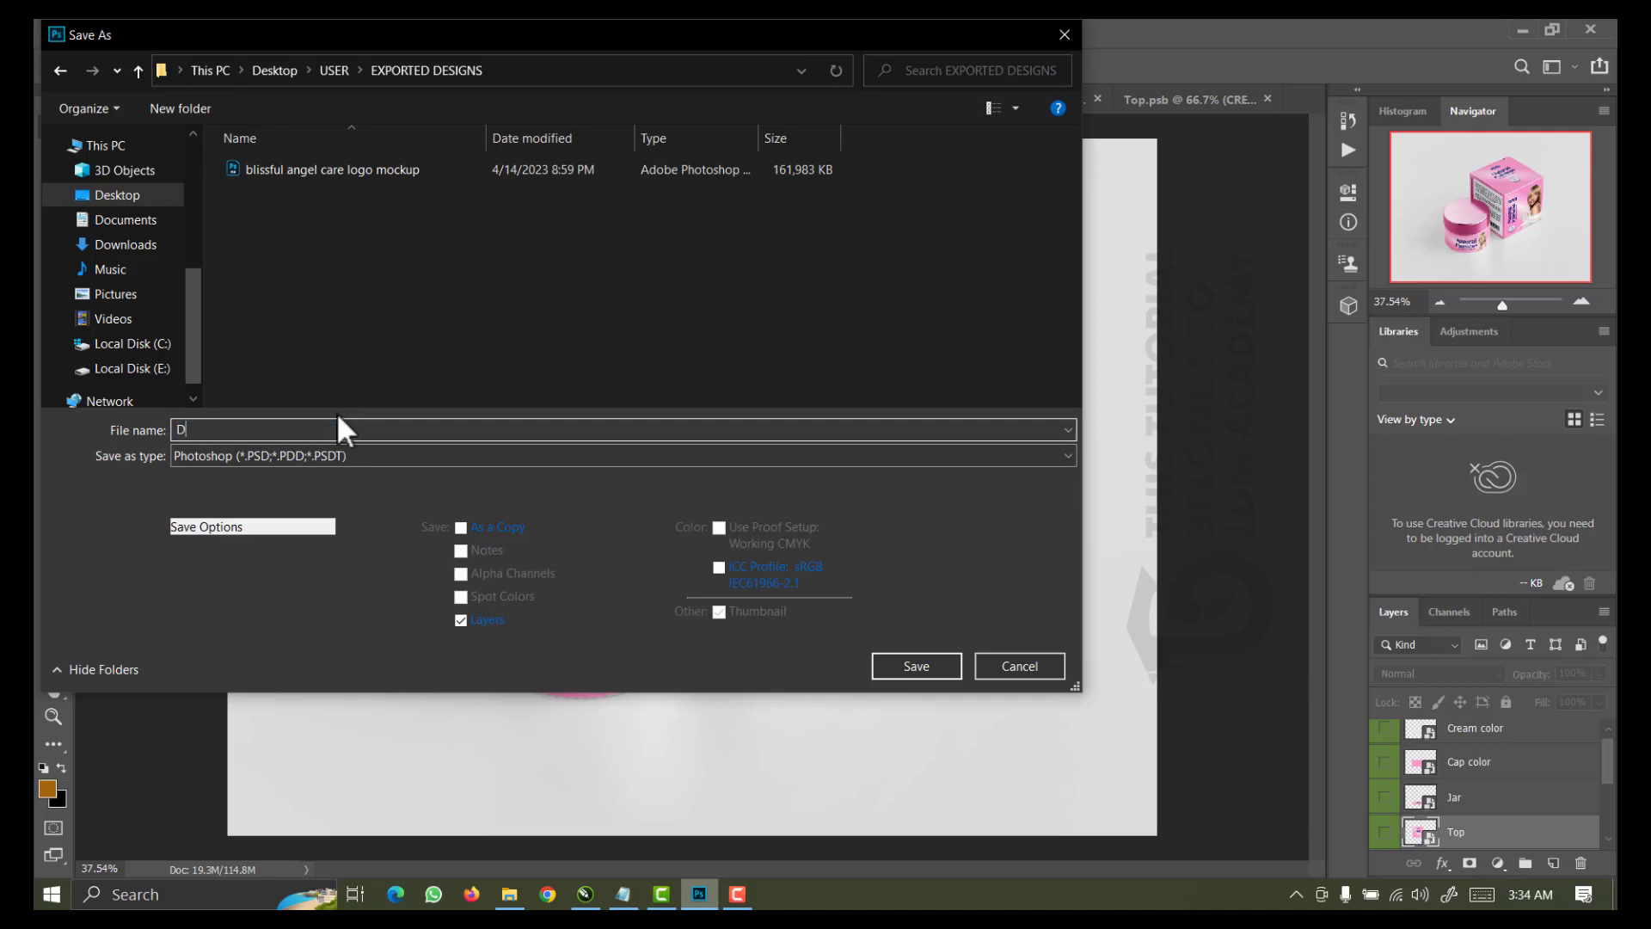
text(EMASTER PRODCUT)
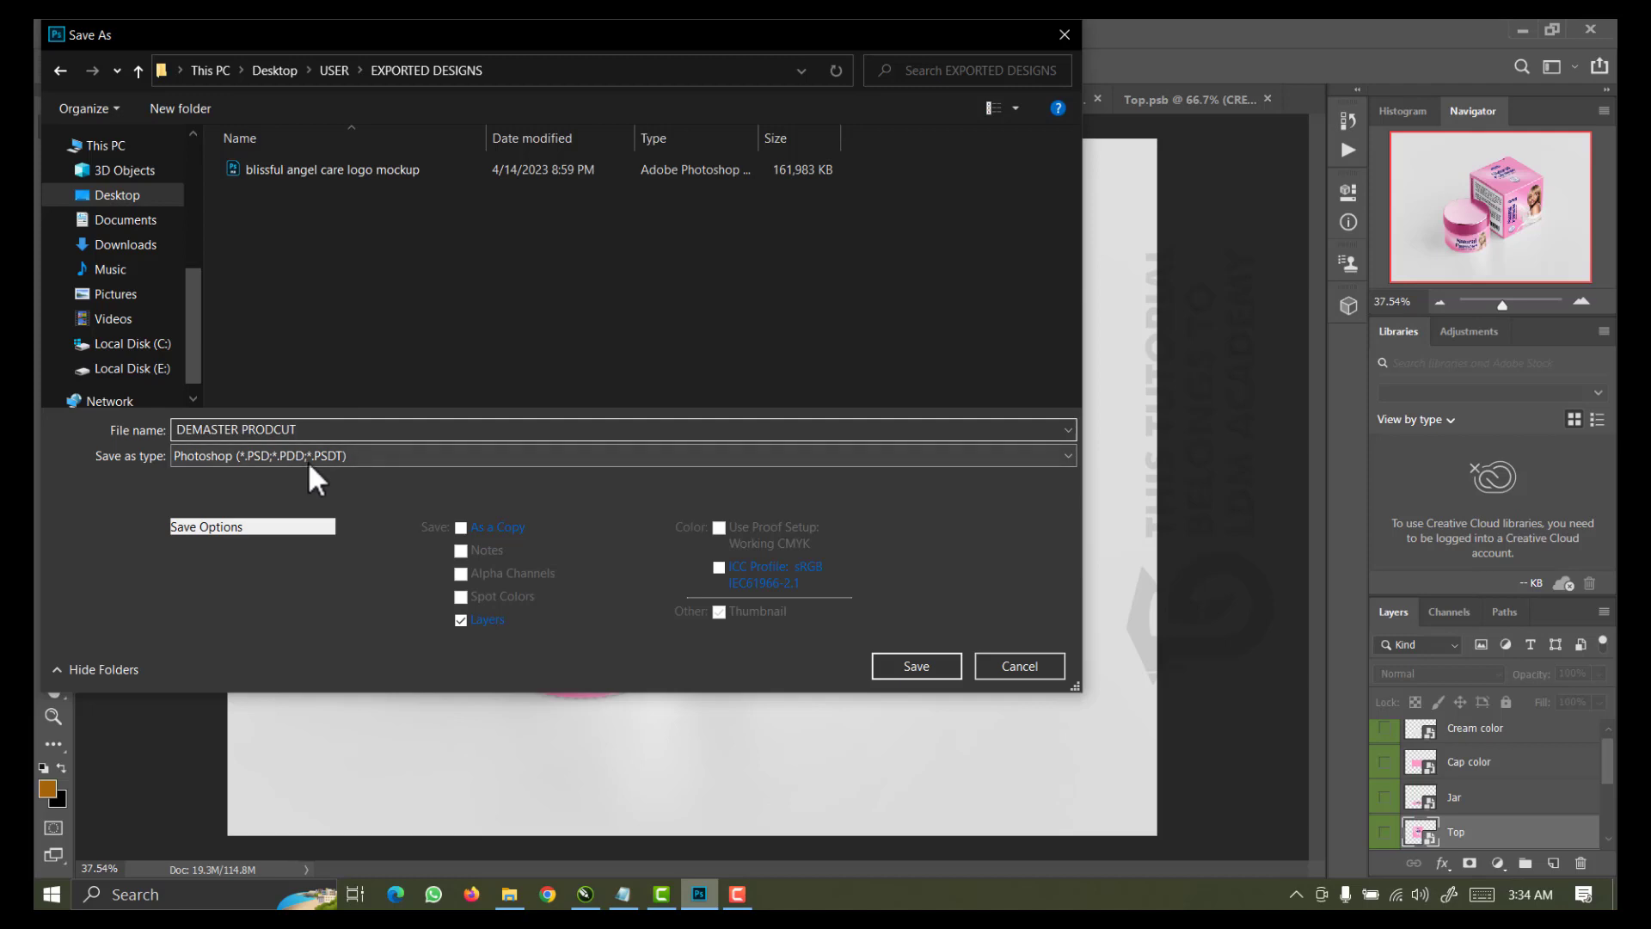
Set the file format to JPEG and save it with Maximum quality 12 and the Baseline ("Standard") option
click(308, 455)
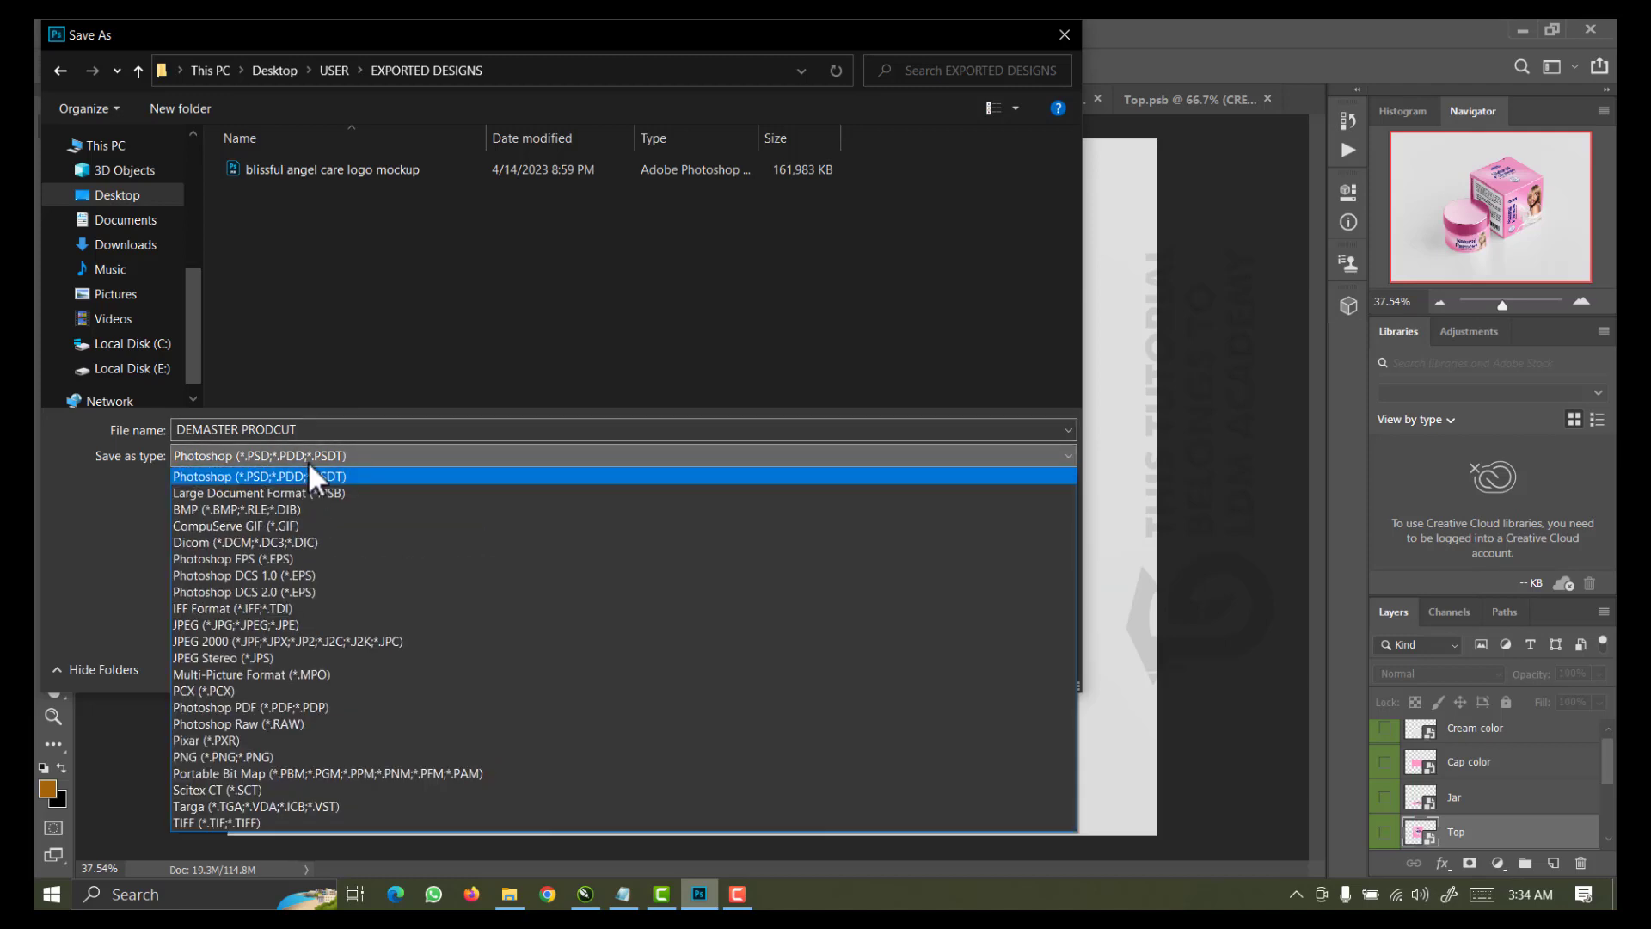
key(j)
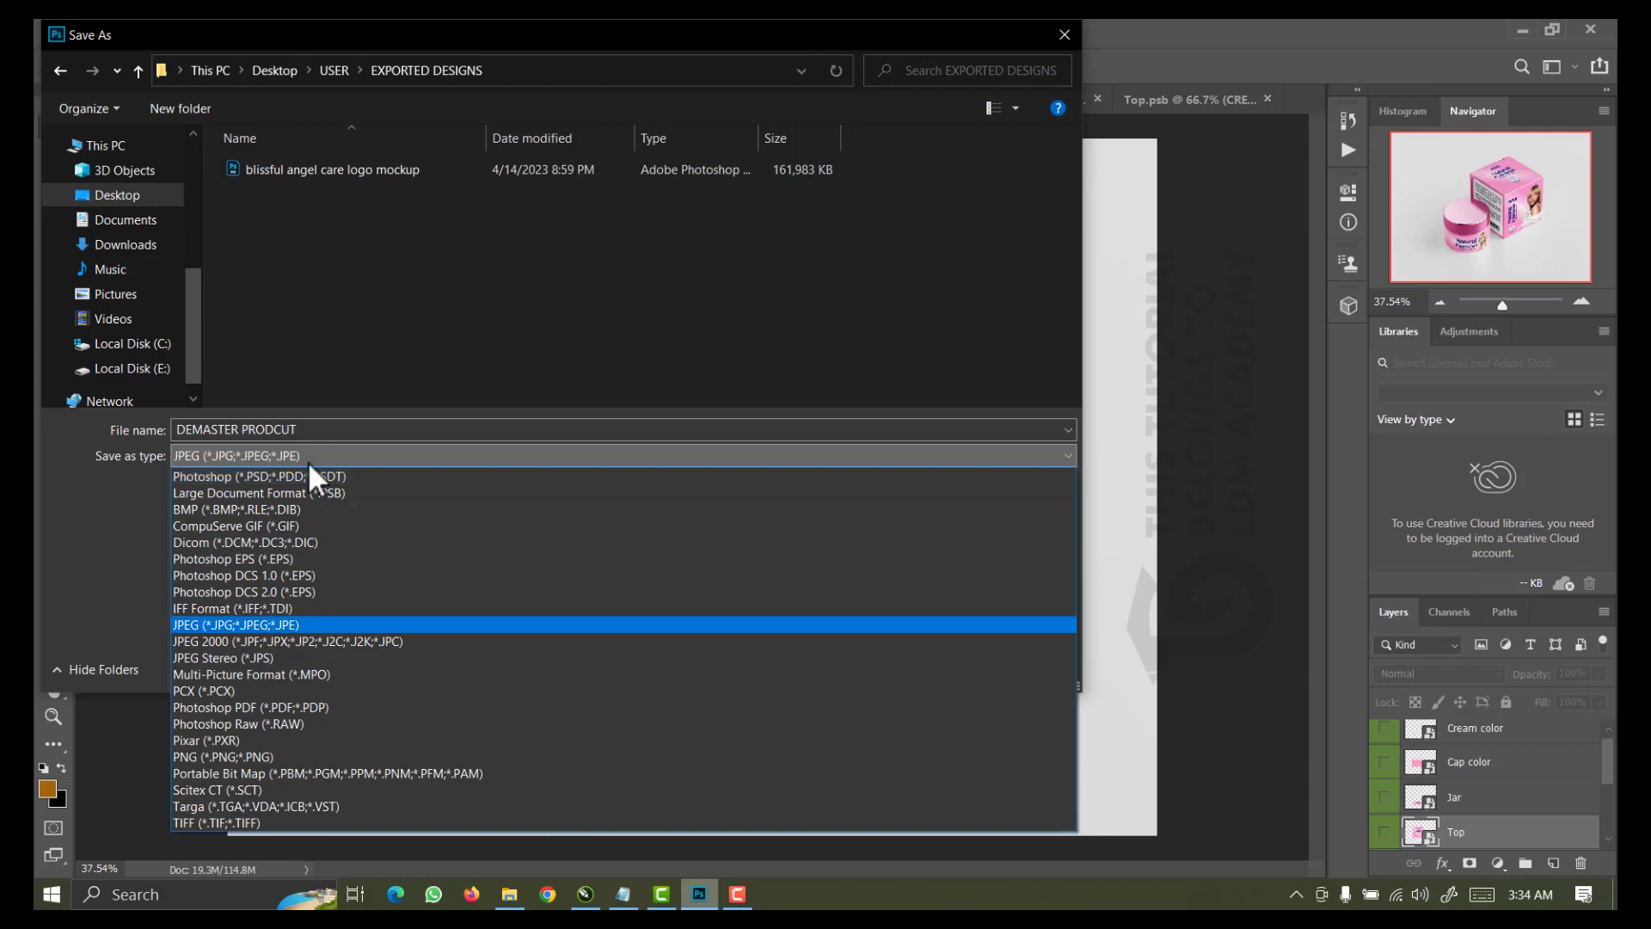
click(254, 626)
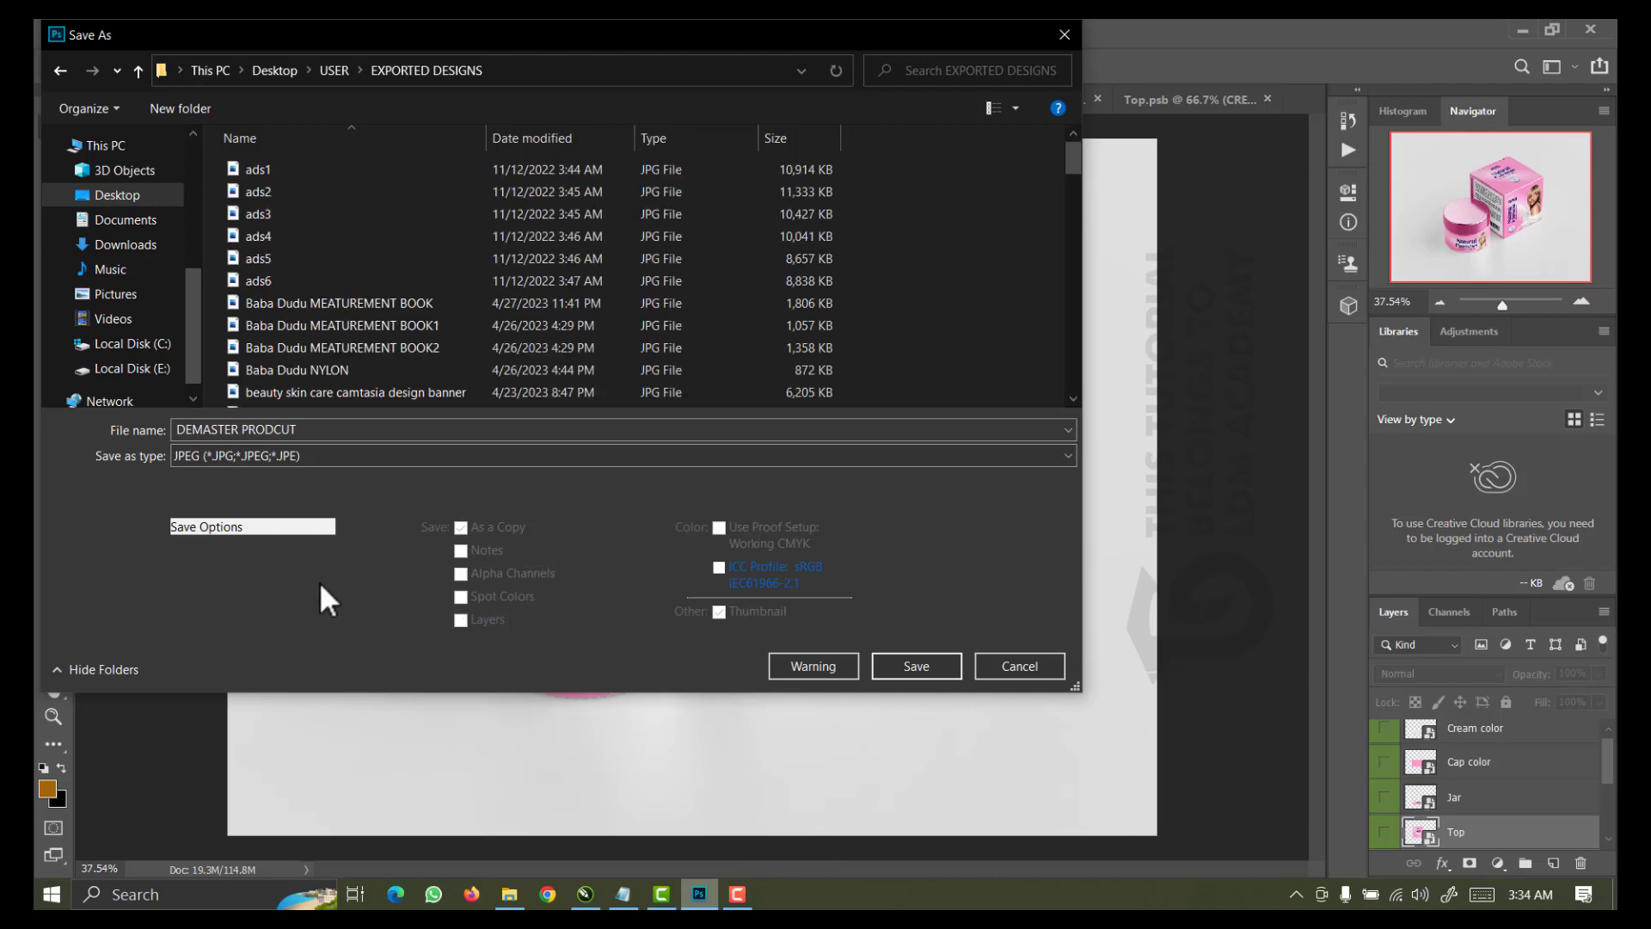
click(917, 665)
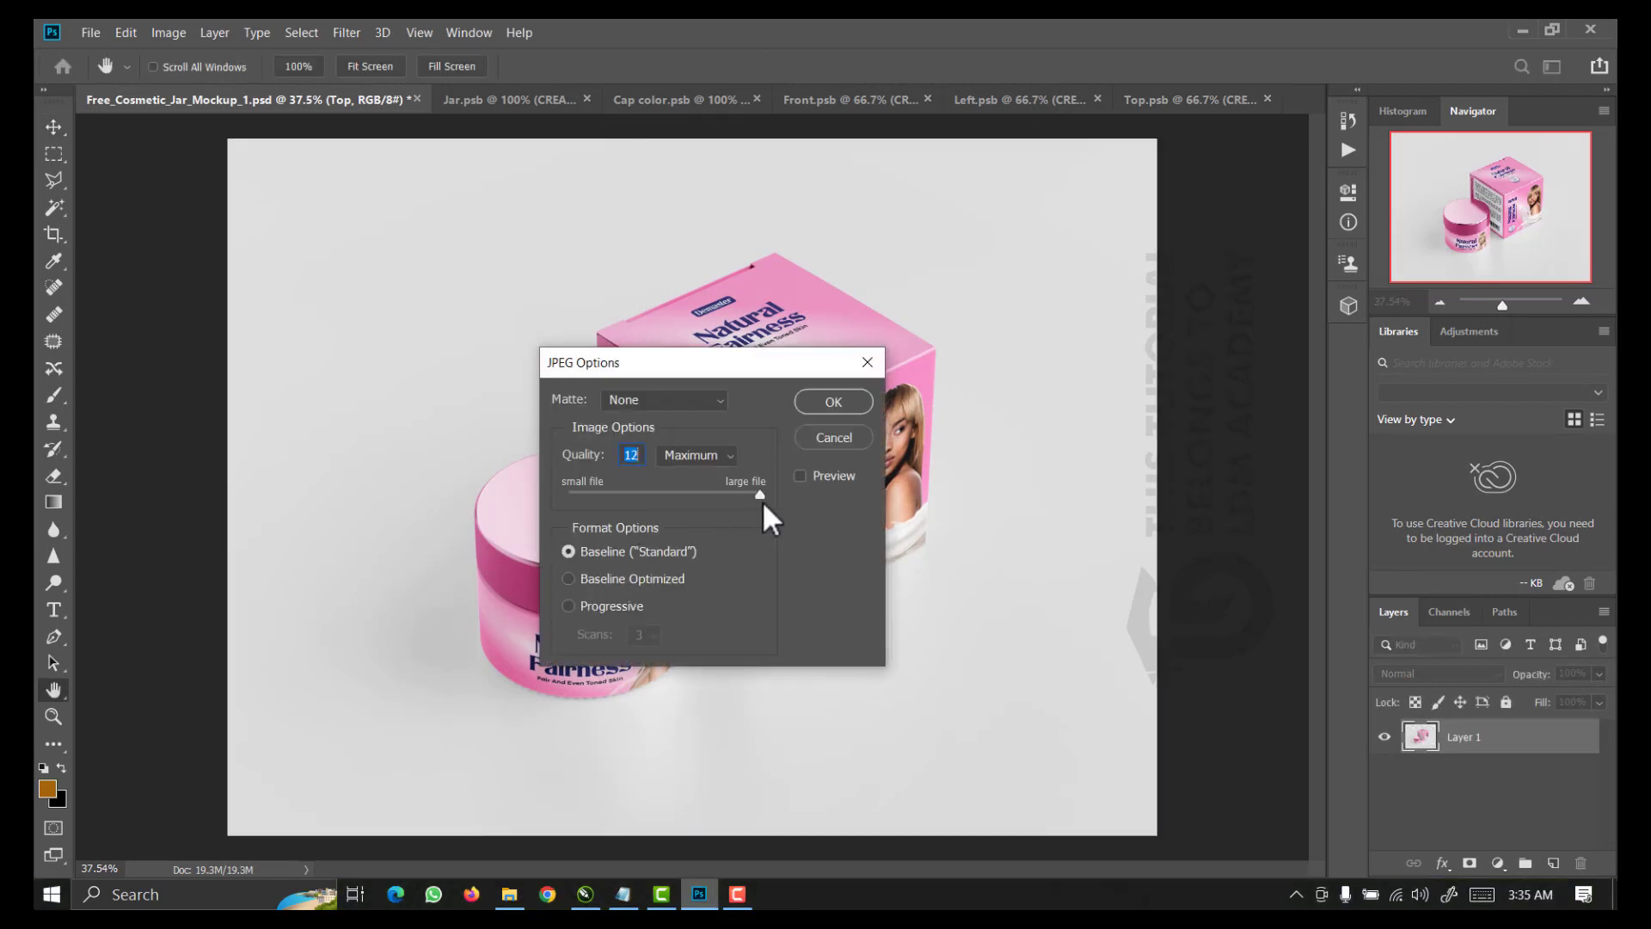
mouse_move(761, 497)
mouse_down()
mouse_move(590, 524)
mouse_move(766, 528)
mouse_up()
click(821, 405)
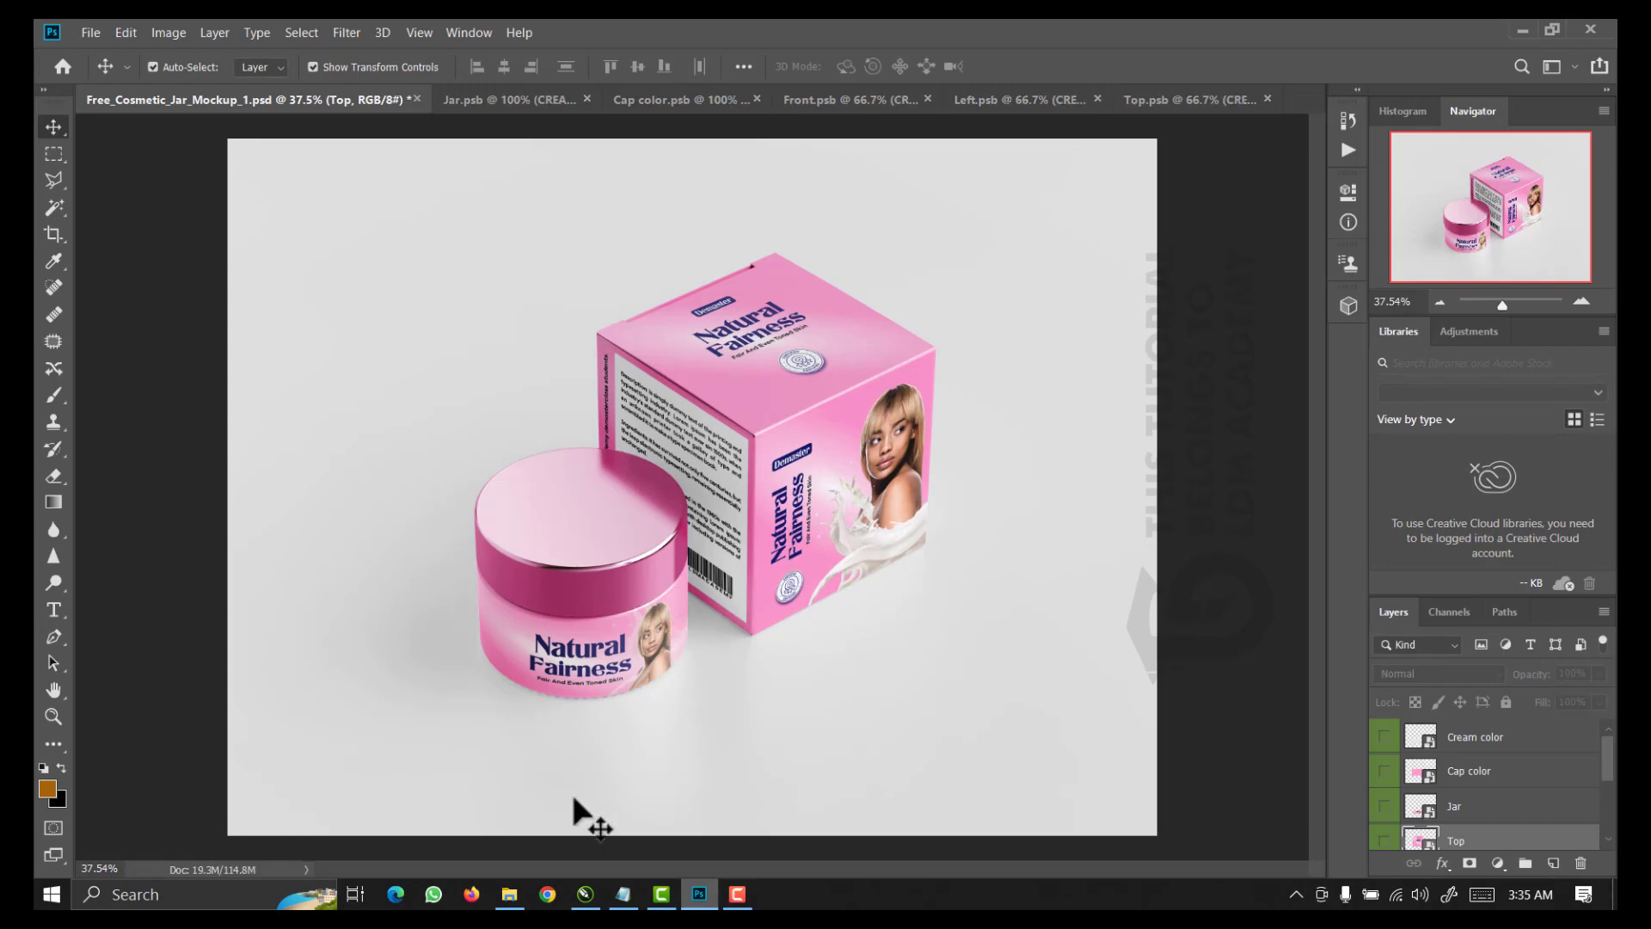
Switch to File Explorer, open the exported DEMASTER PRODCUT image from EXPORTED DESIGNS, and view it in a maximized window
click(509, 894)
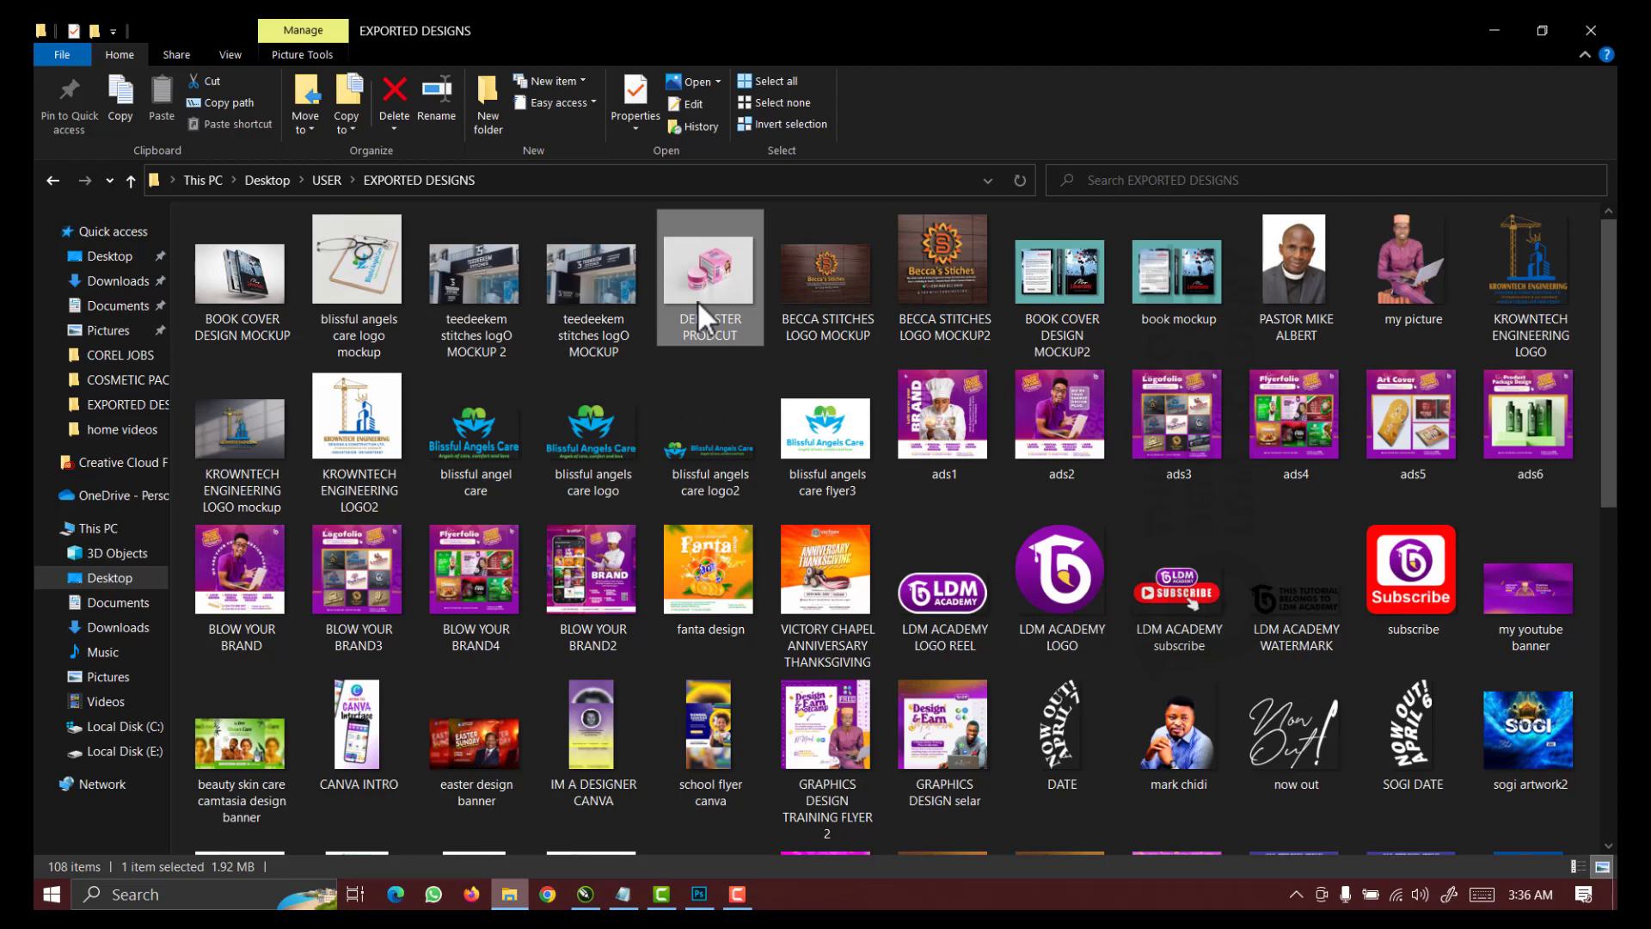
right_click(698, 301)
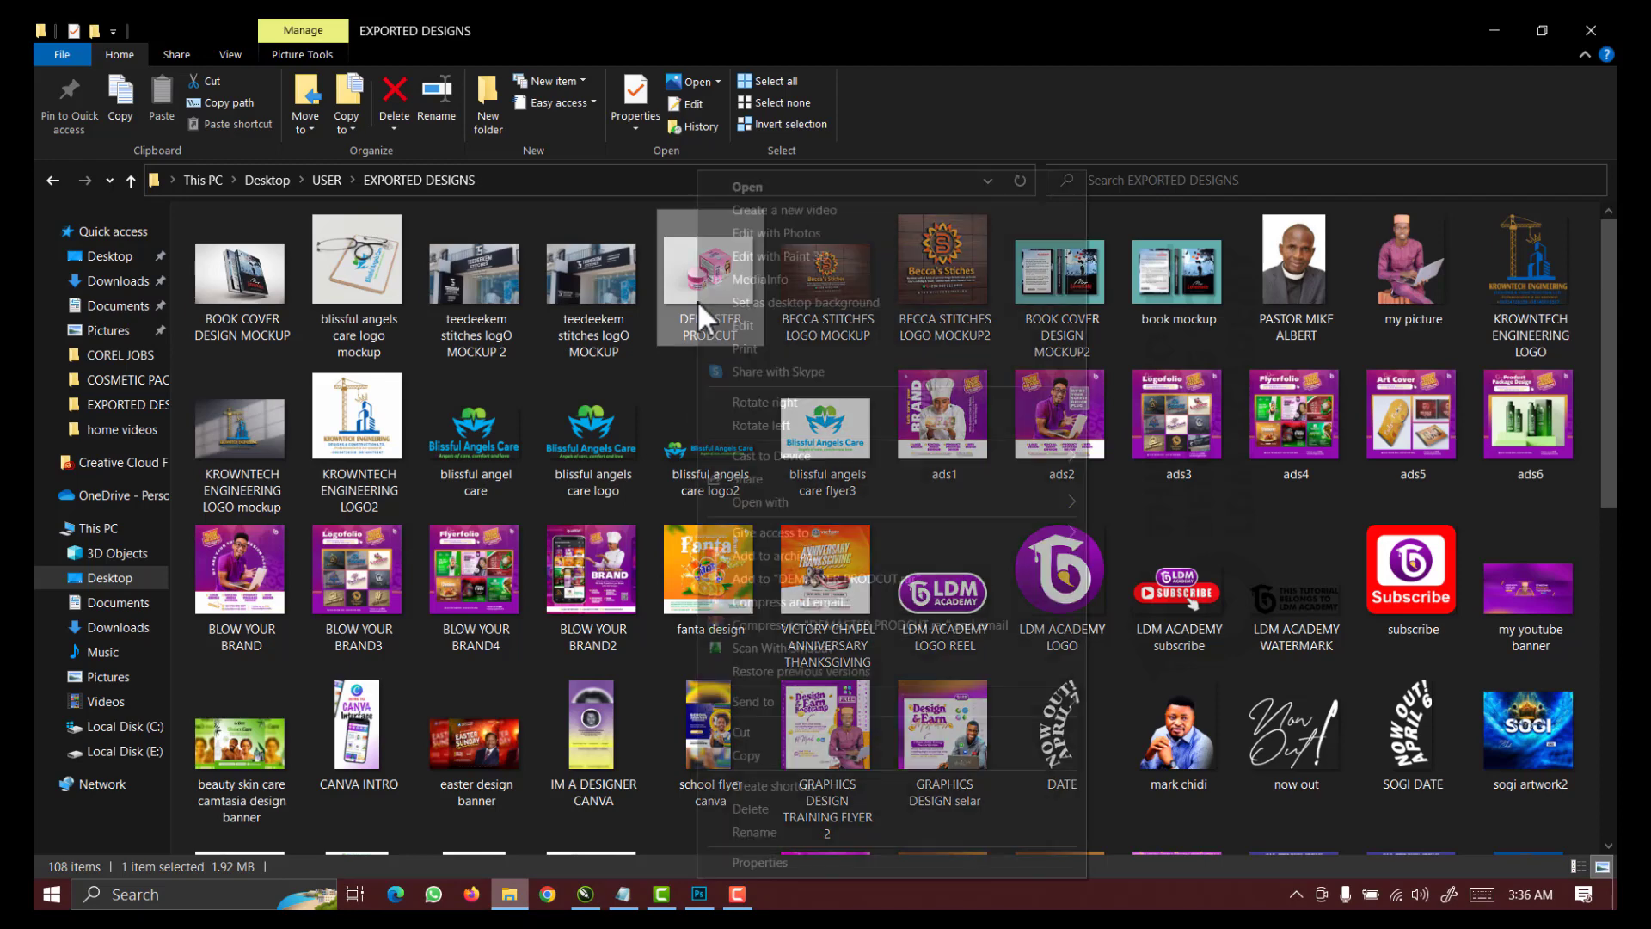
click(761, 188)
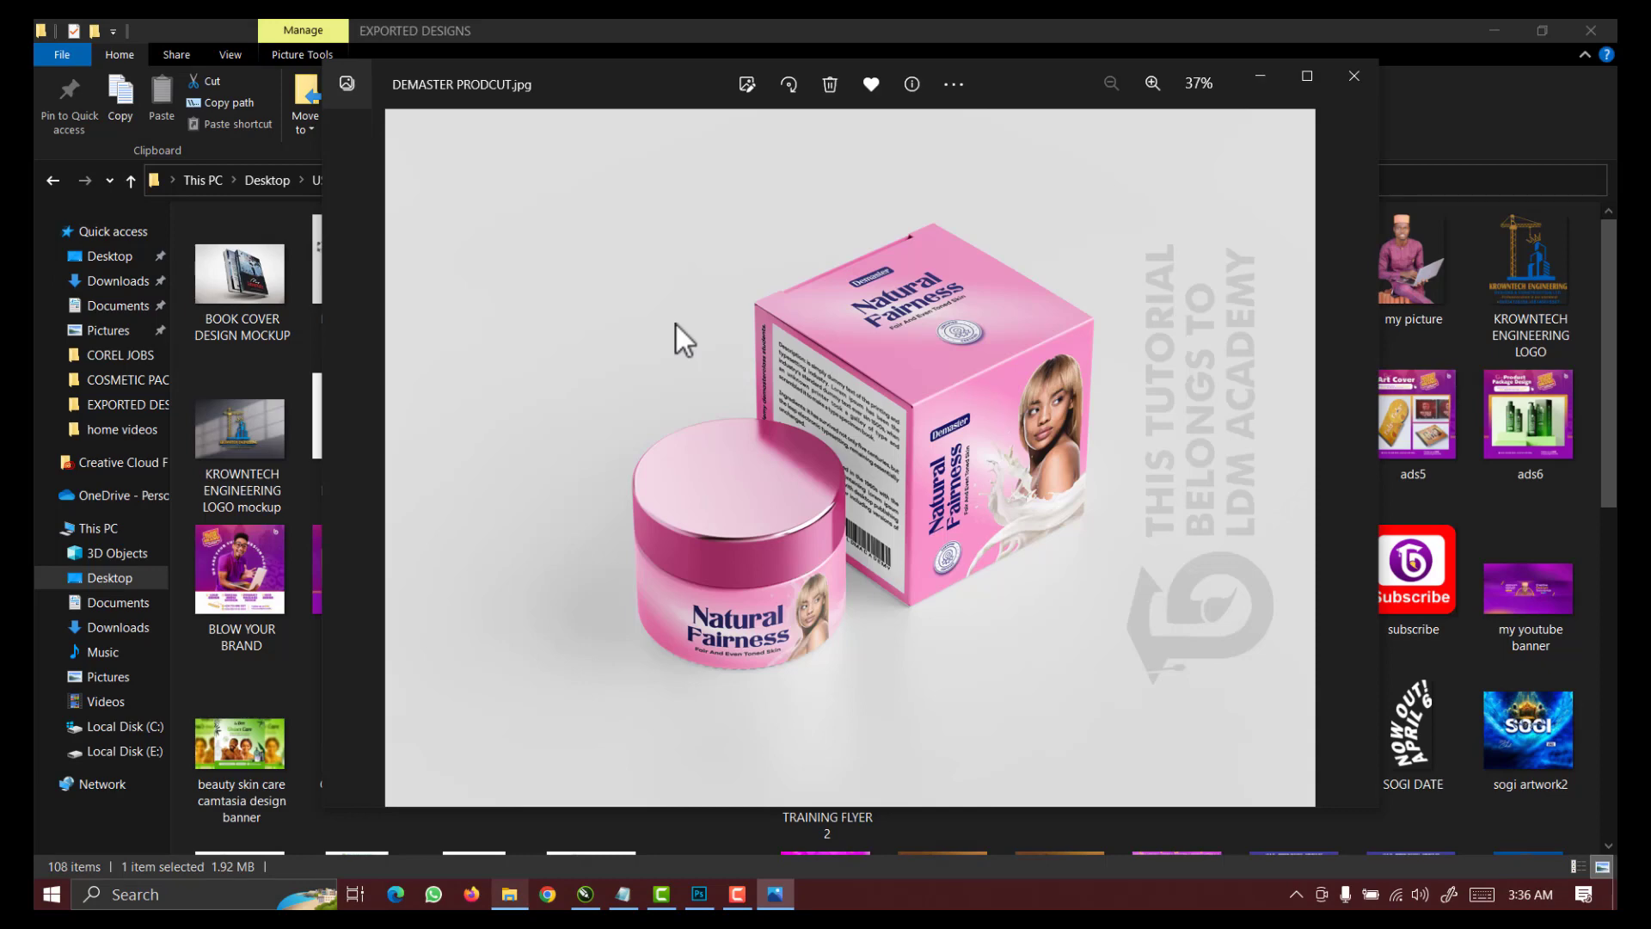
click(1300, 77)
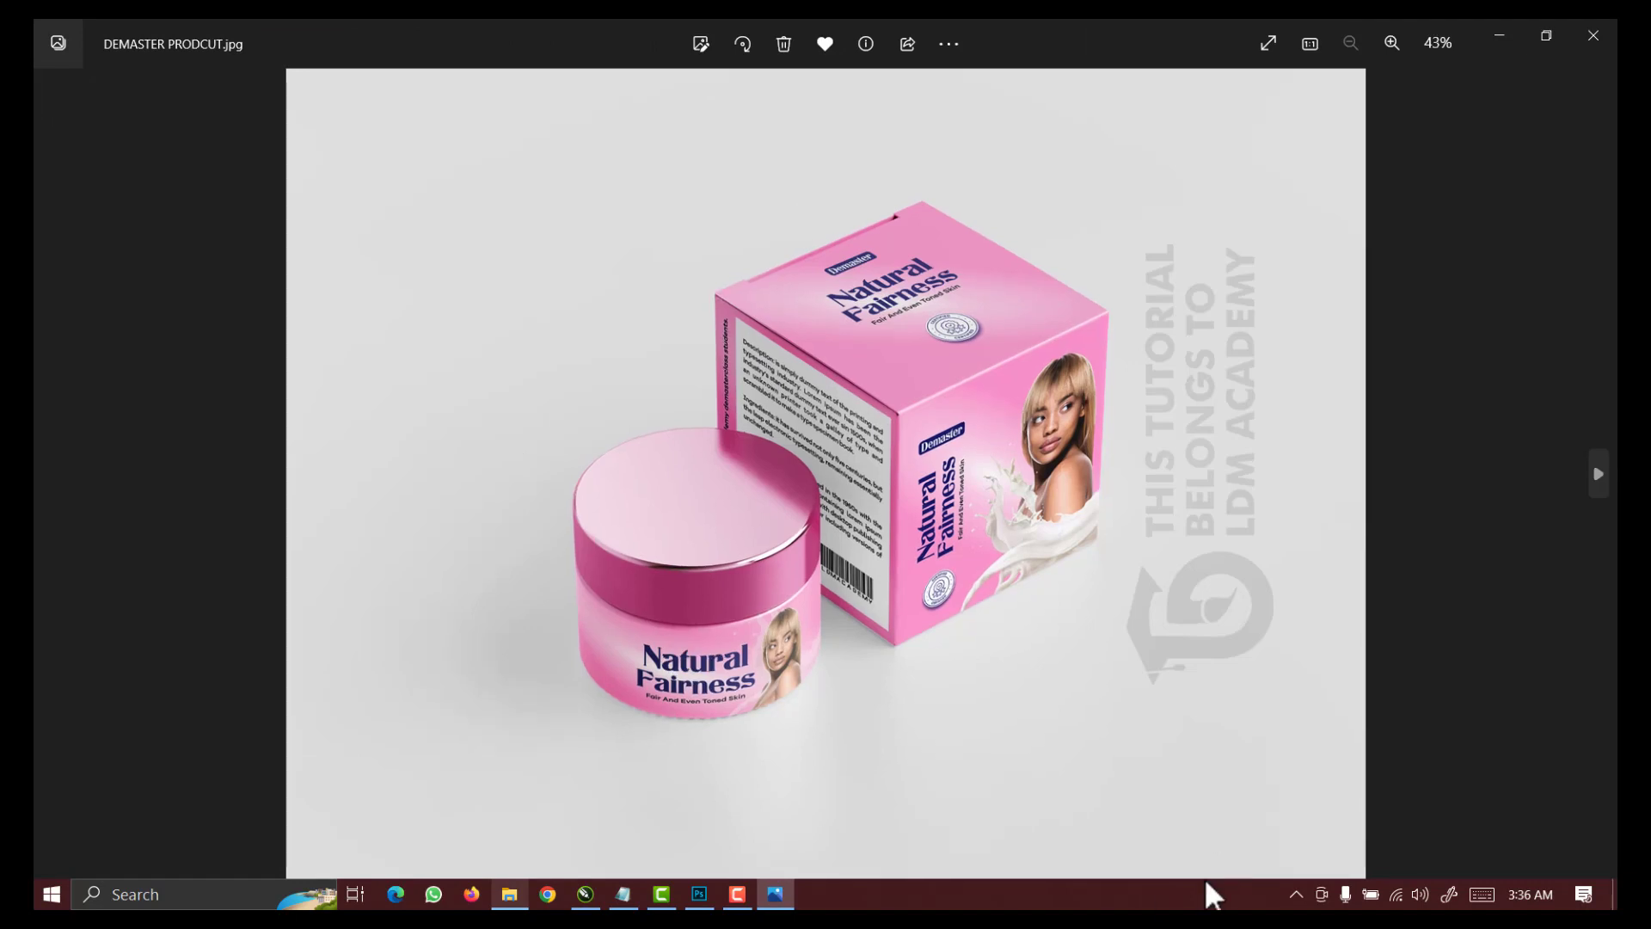